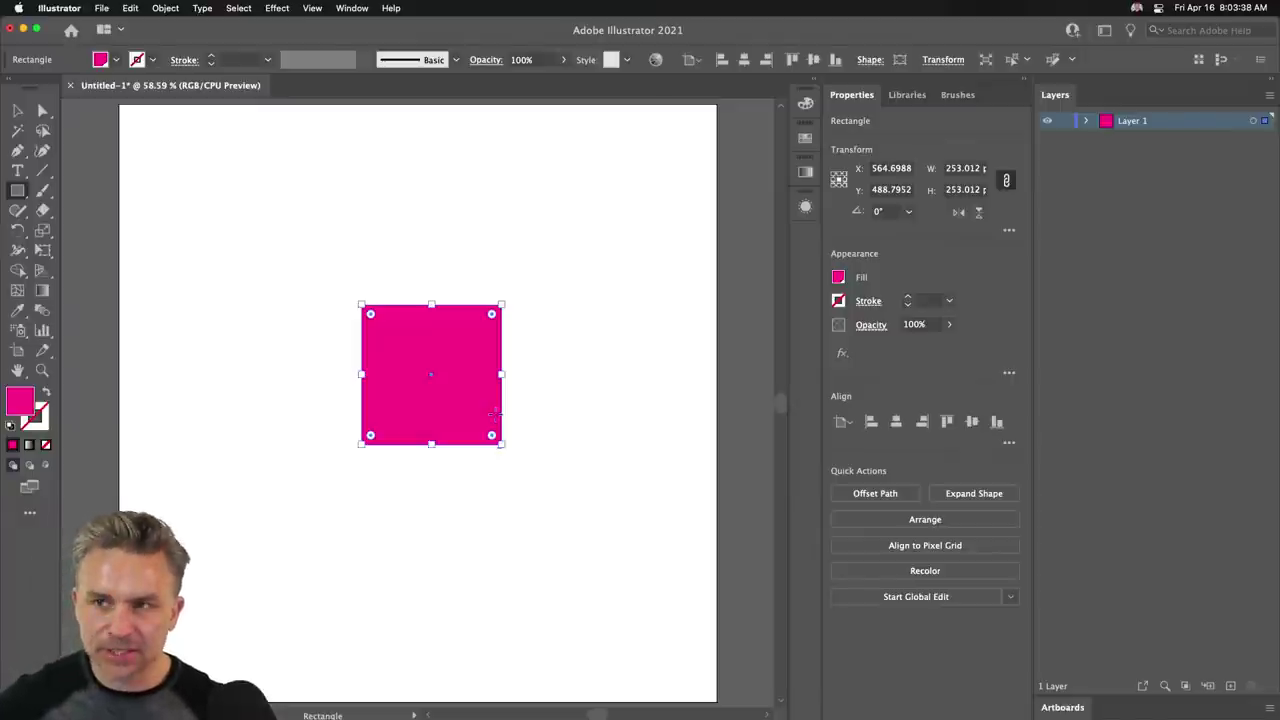
Search the computer for Adobe Animate 2021 and launch it.
left_click(17, 110)
mouse_move(414, 712)
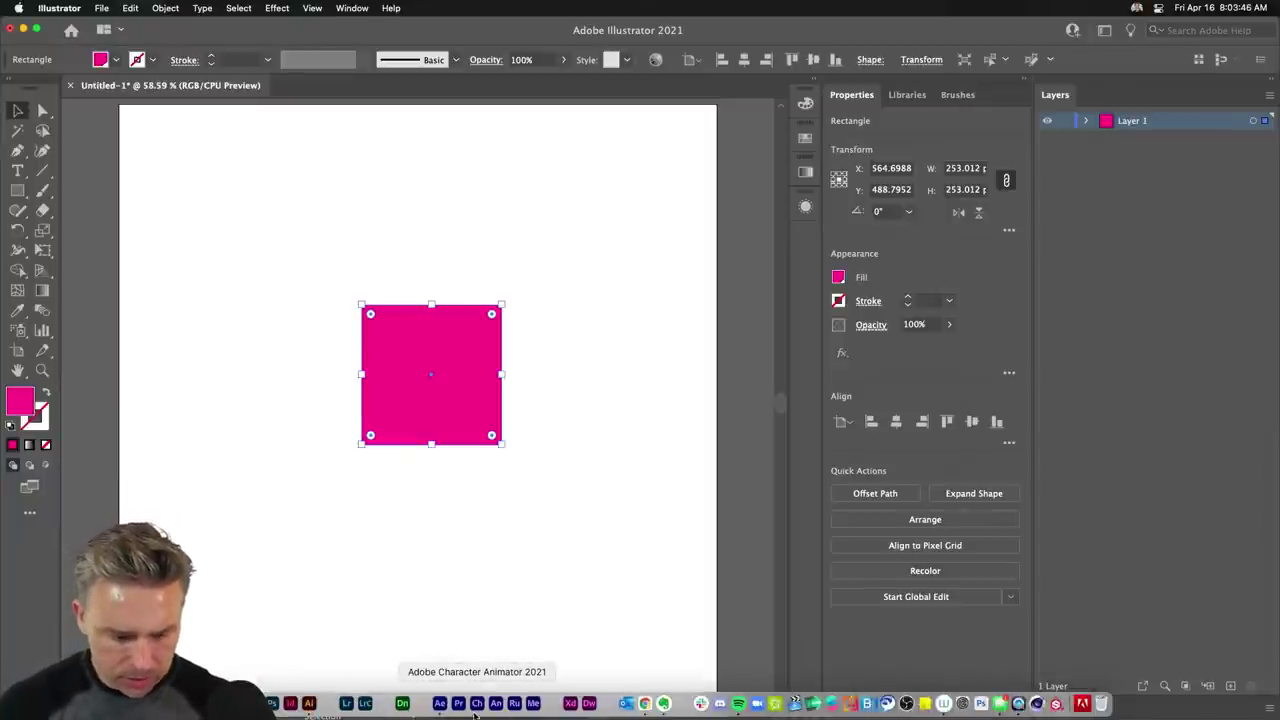
key("super+space")
type("animate")
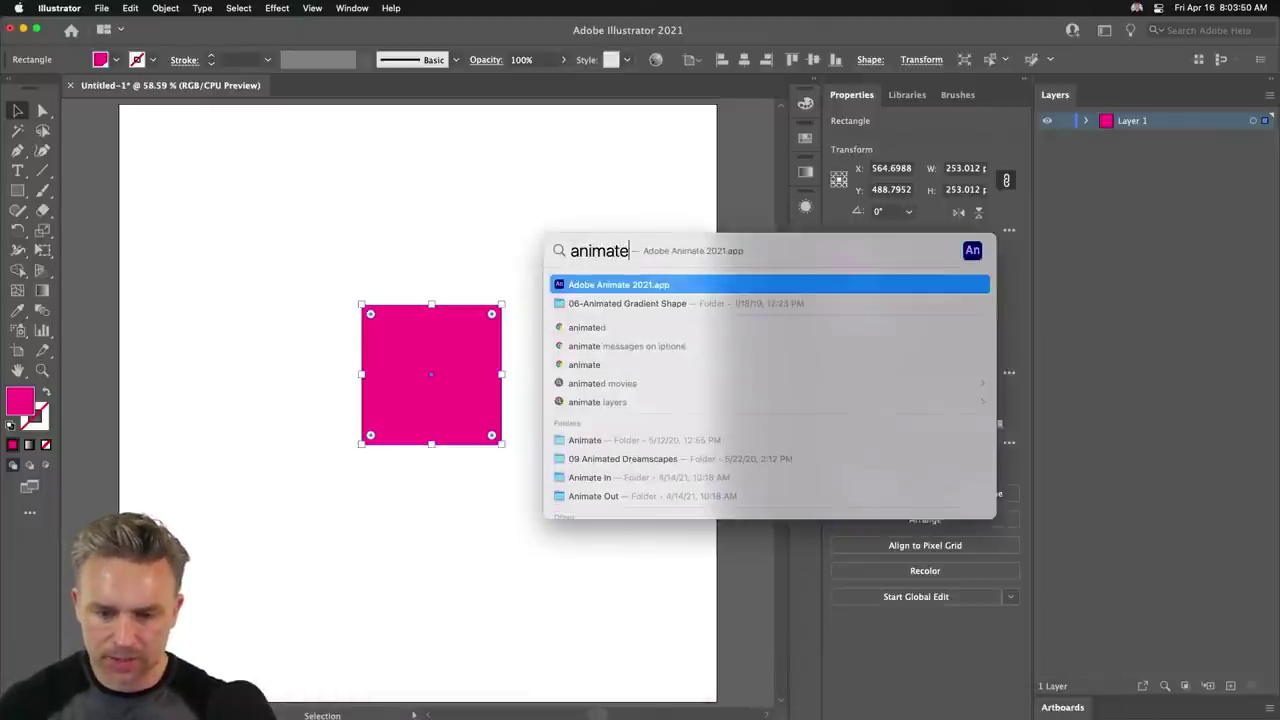
key("Return")
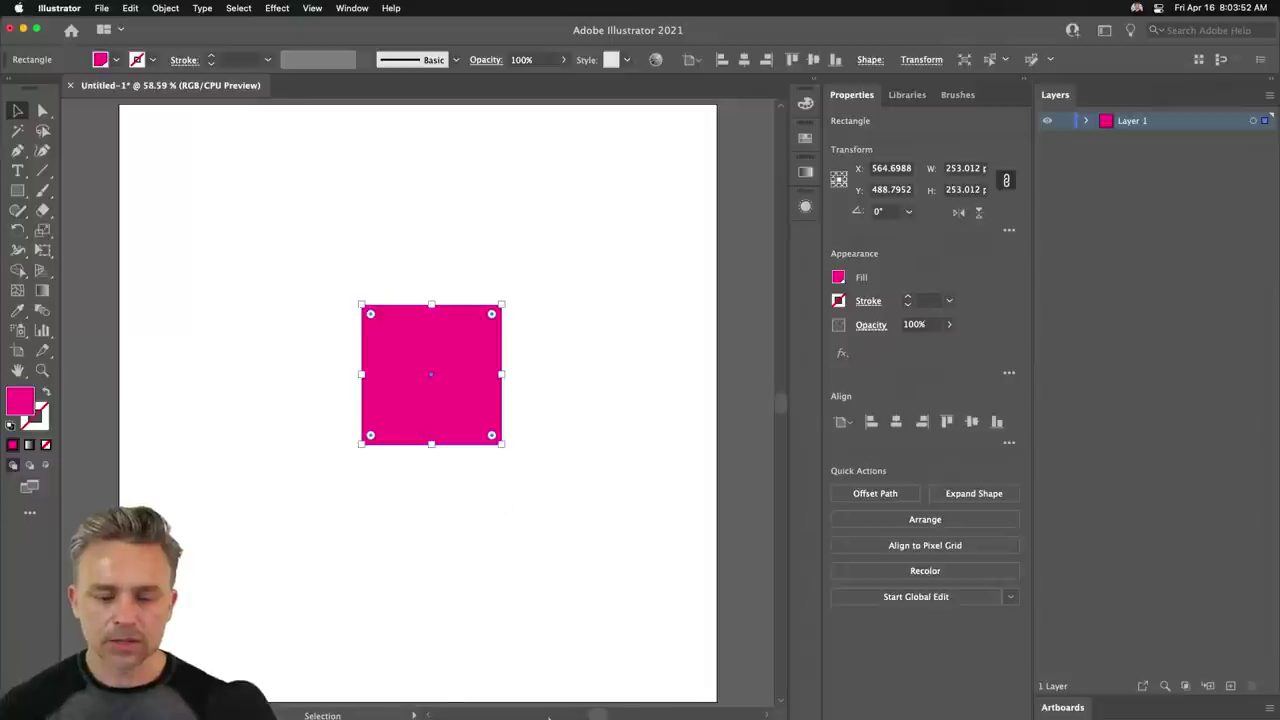
mouse_move(551, 716)
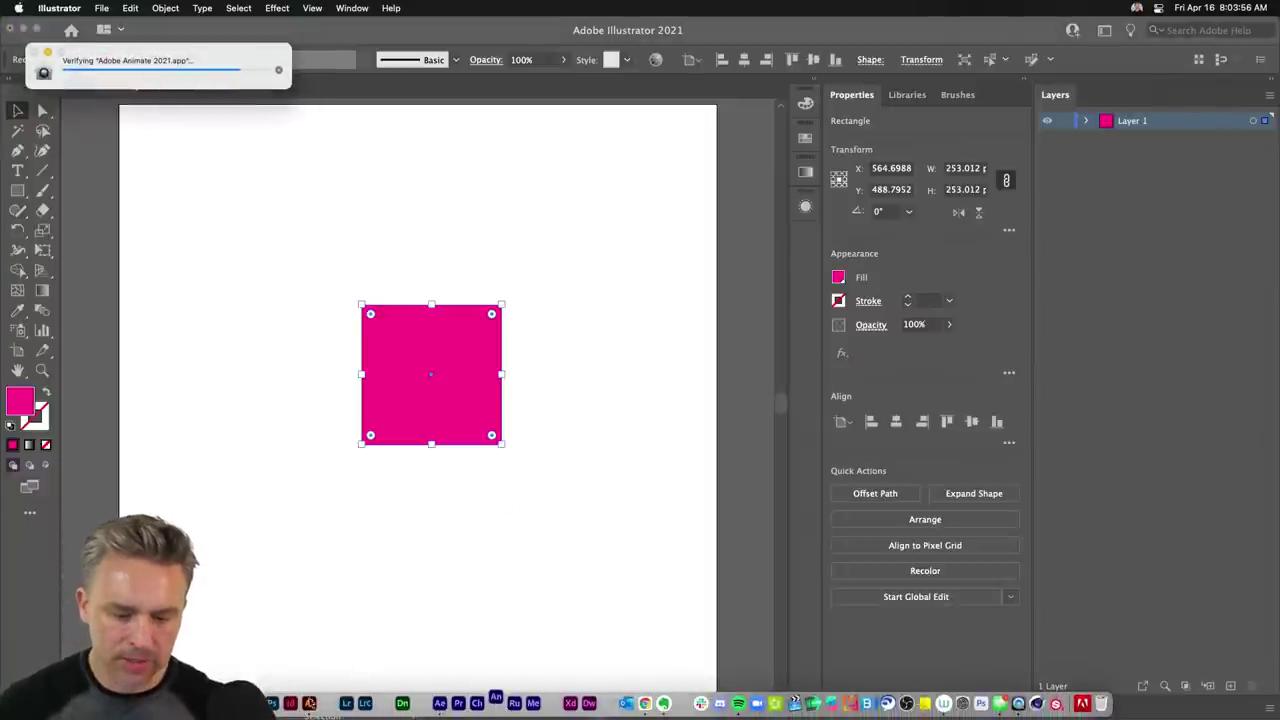
left_click(272, 704)
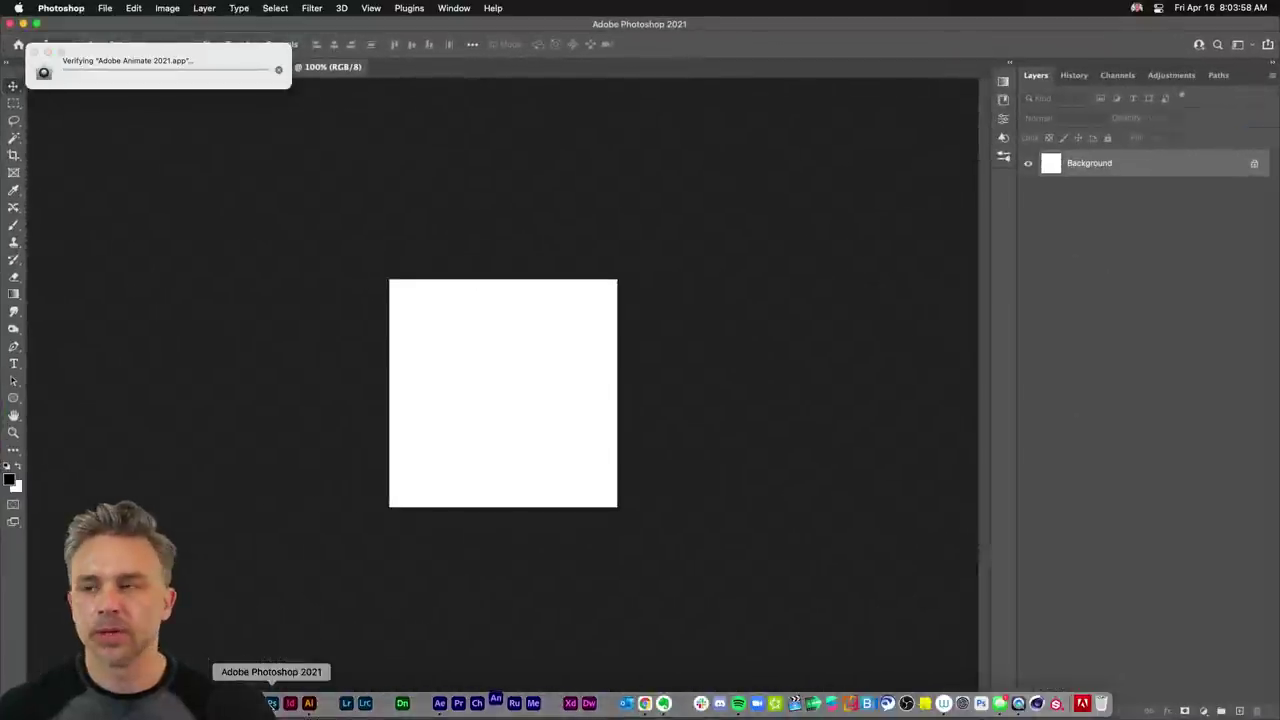
left_click(439, 704)
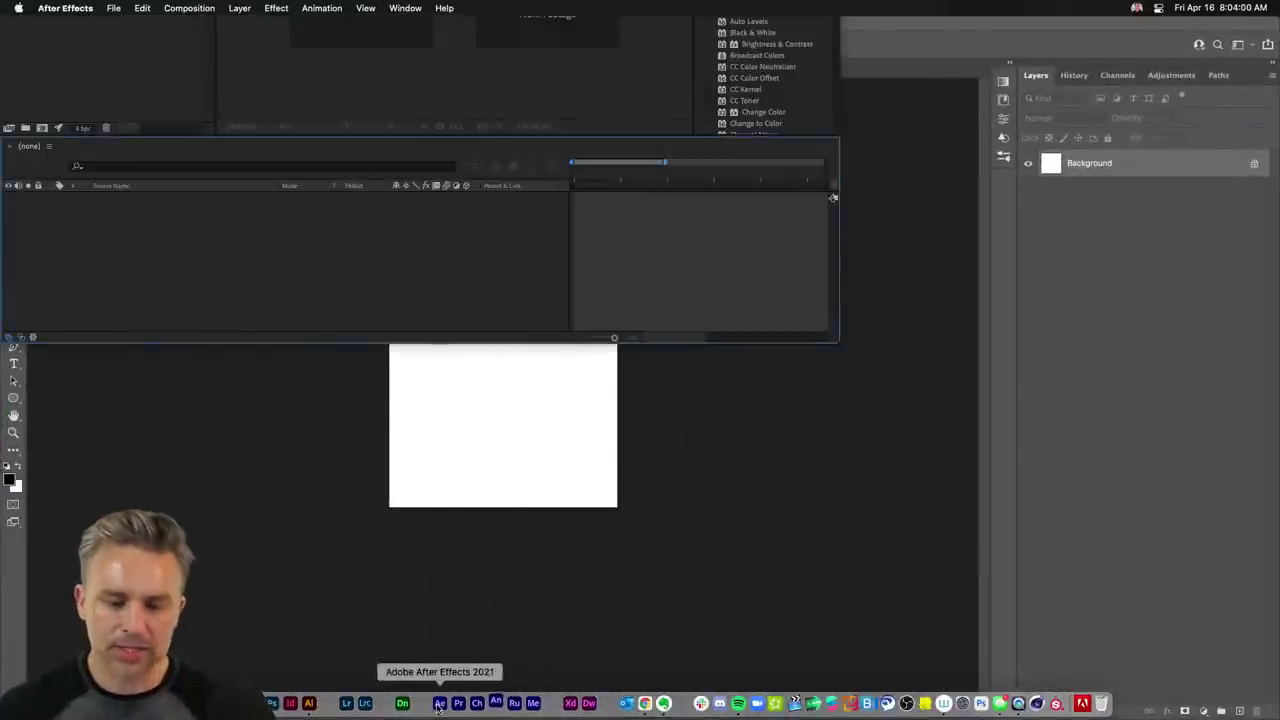
left_click_drag(835, 346, 843, 381)
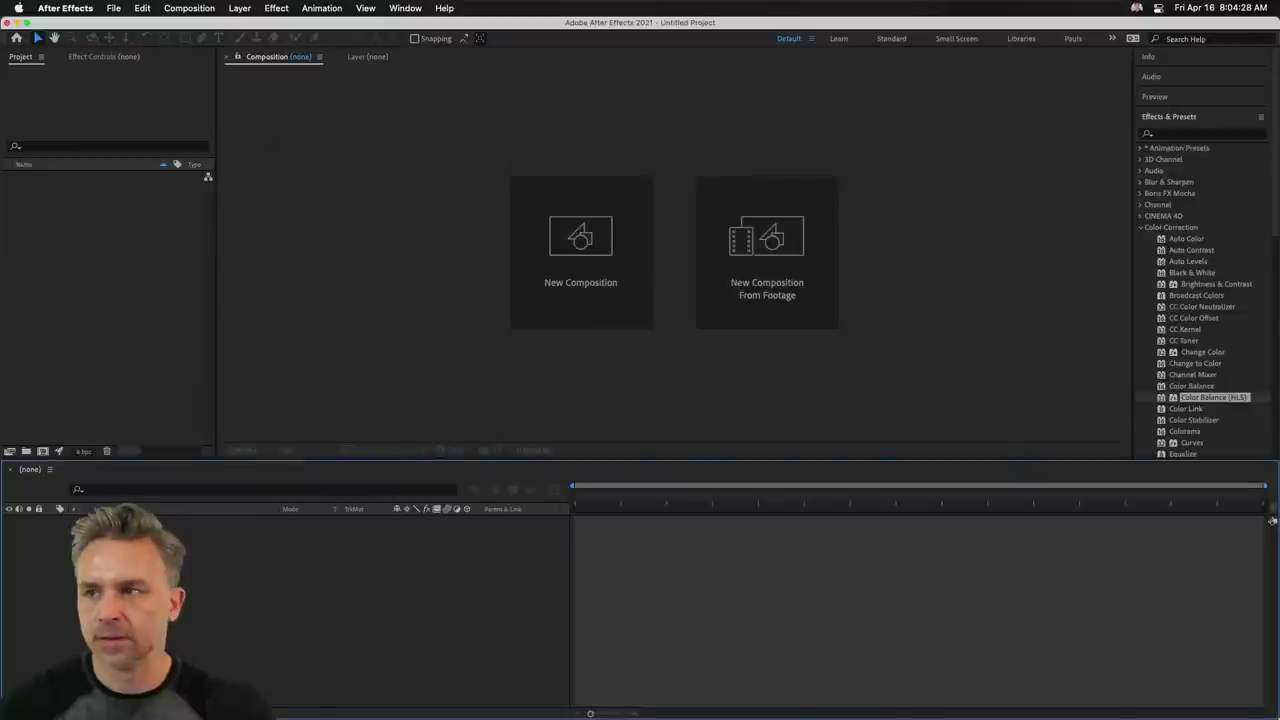
left_click(42, 234)
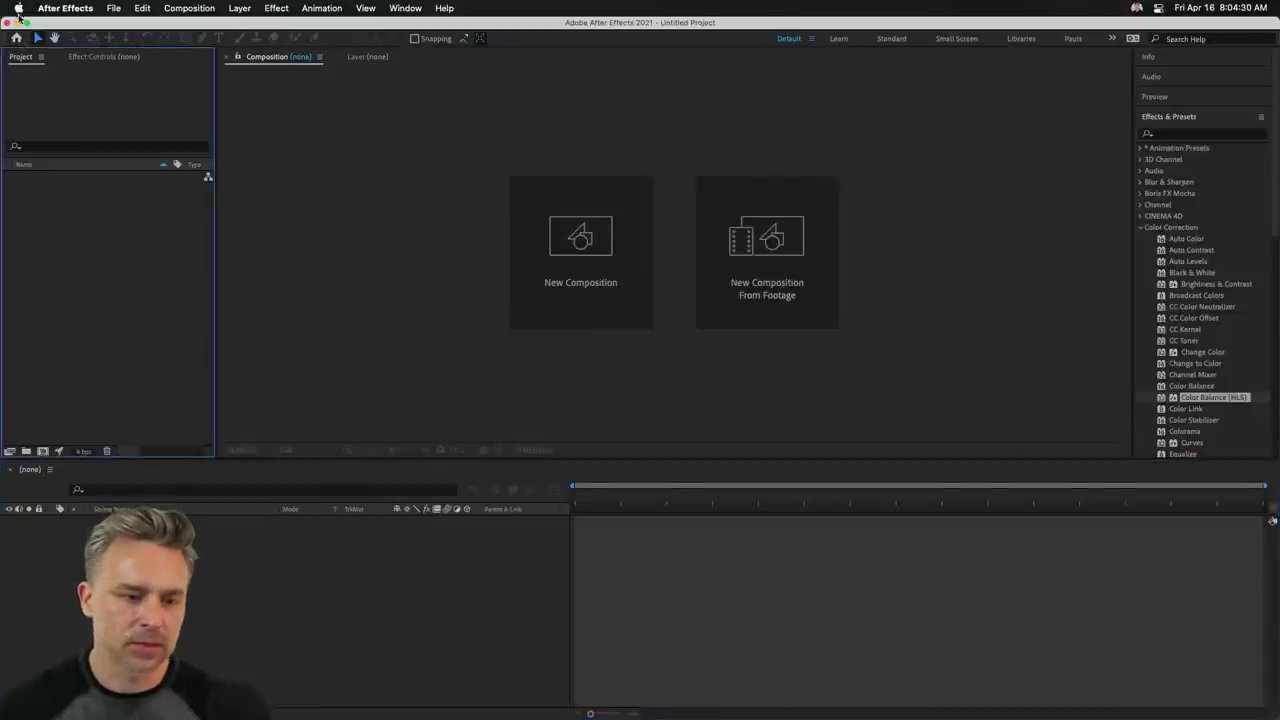
left_click(19, 22)
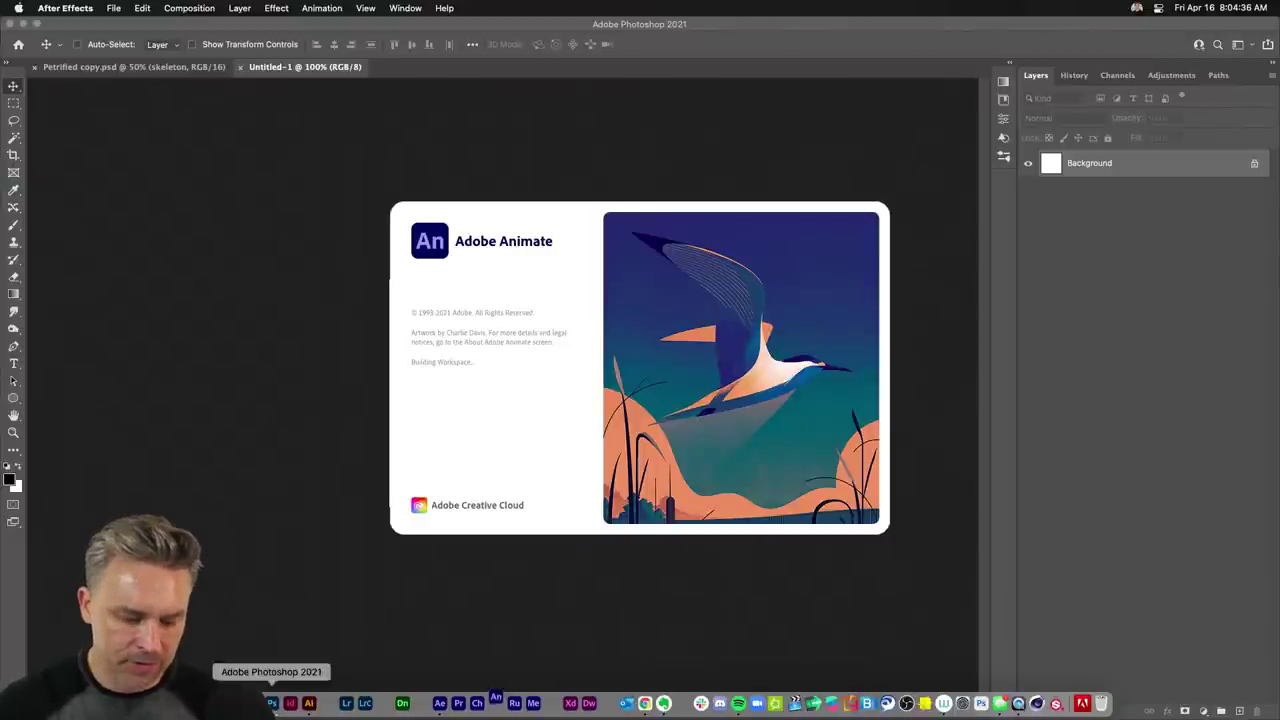
left_click(309, 703)
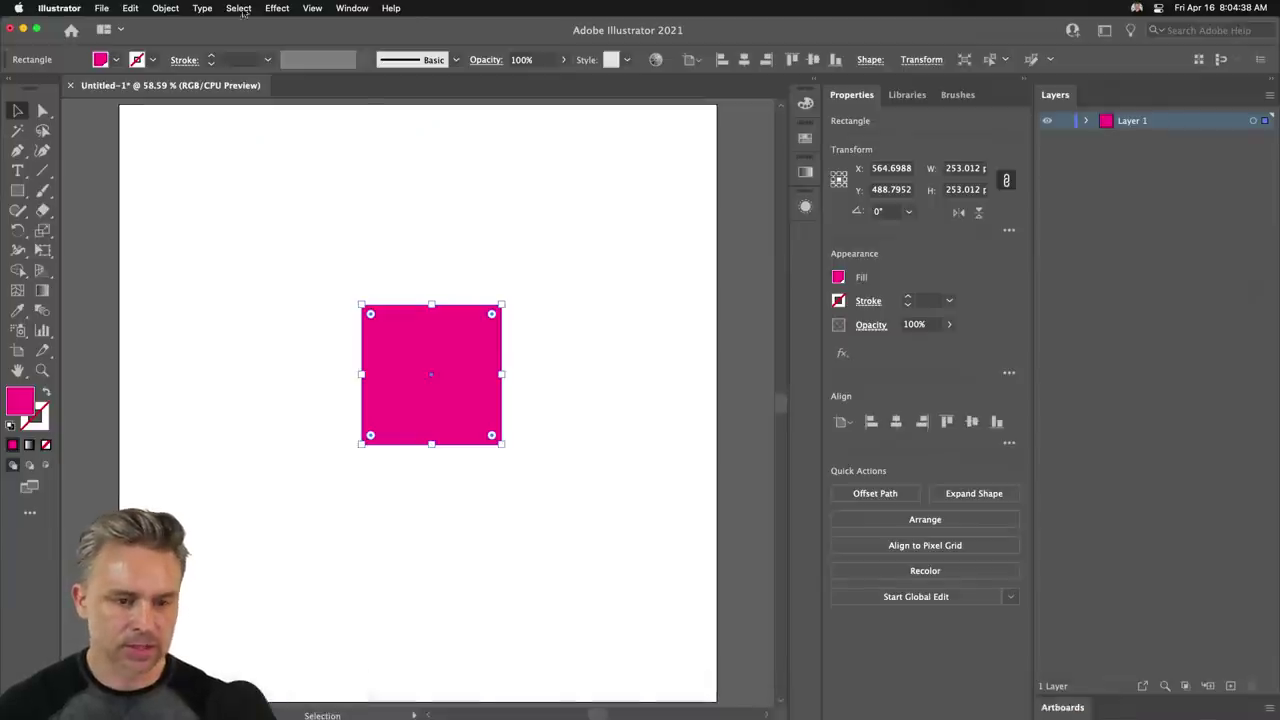
Resize the pink square on the artboard to 200 px wide and 200 px high.
left_click(270, 8)
left_click(277, 8)
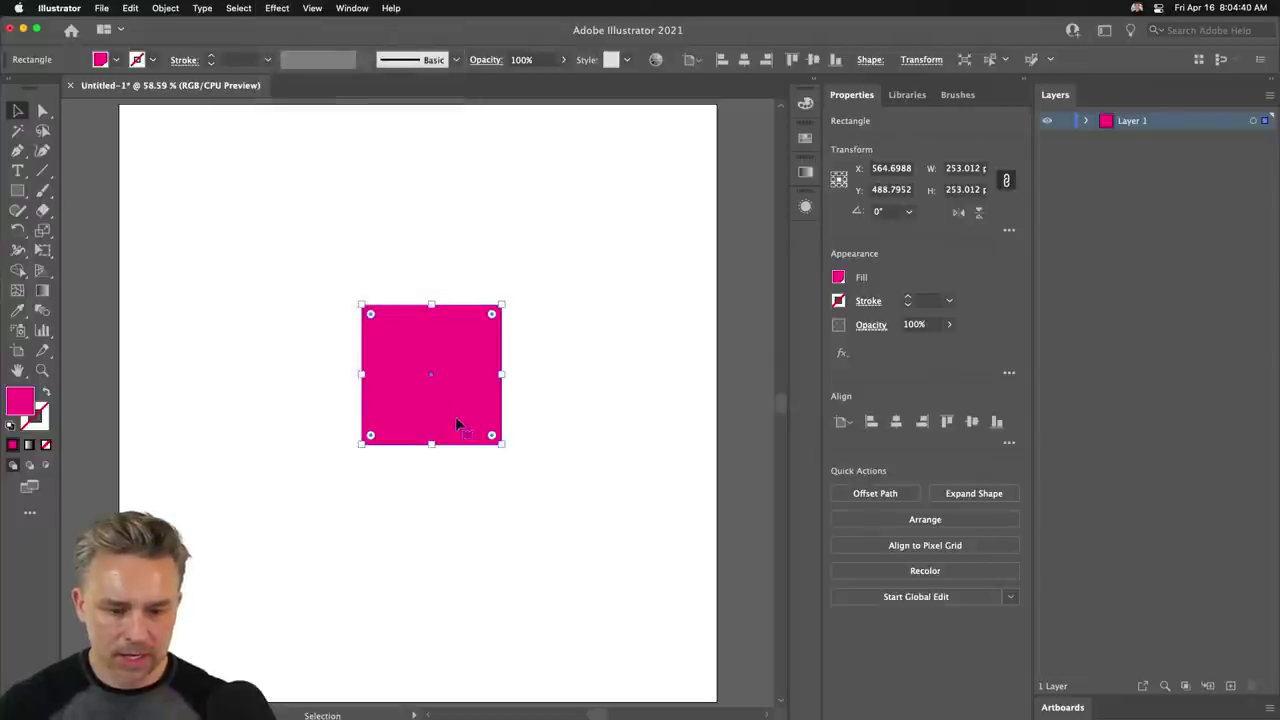
left_click(958, 170)
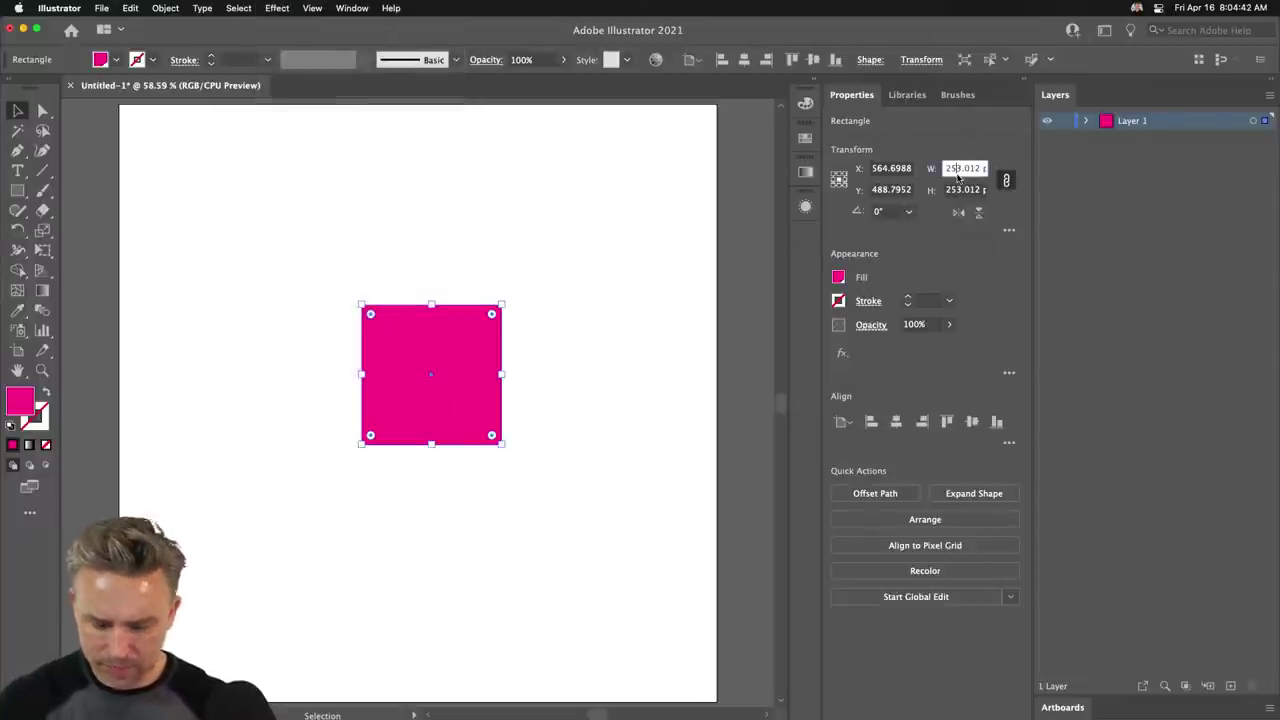
type("200")
key("Return")
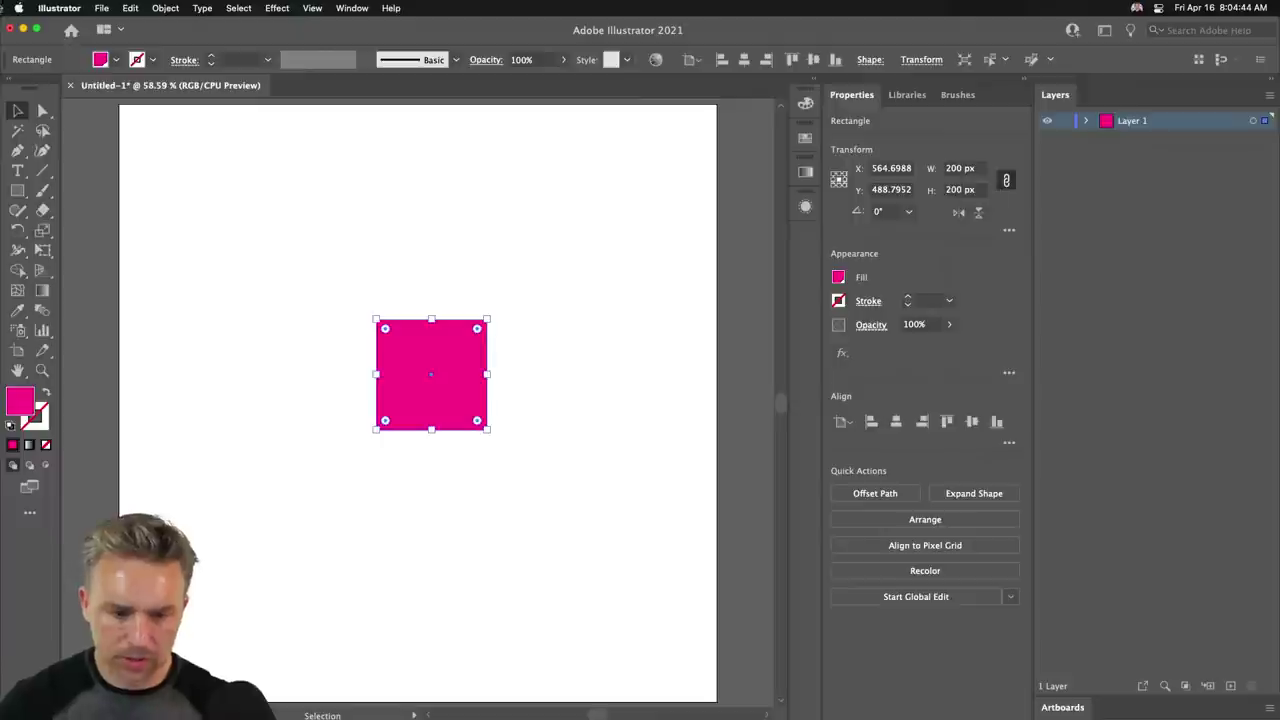
Apply a 3D Extrude & Bevel effect to the square with the Isometric Left position and a 200 pt extrude depth.
left_click(277, 8)
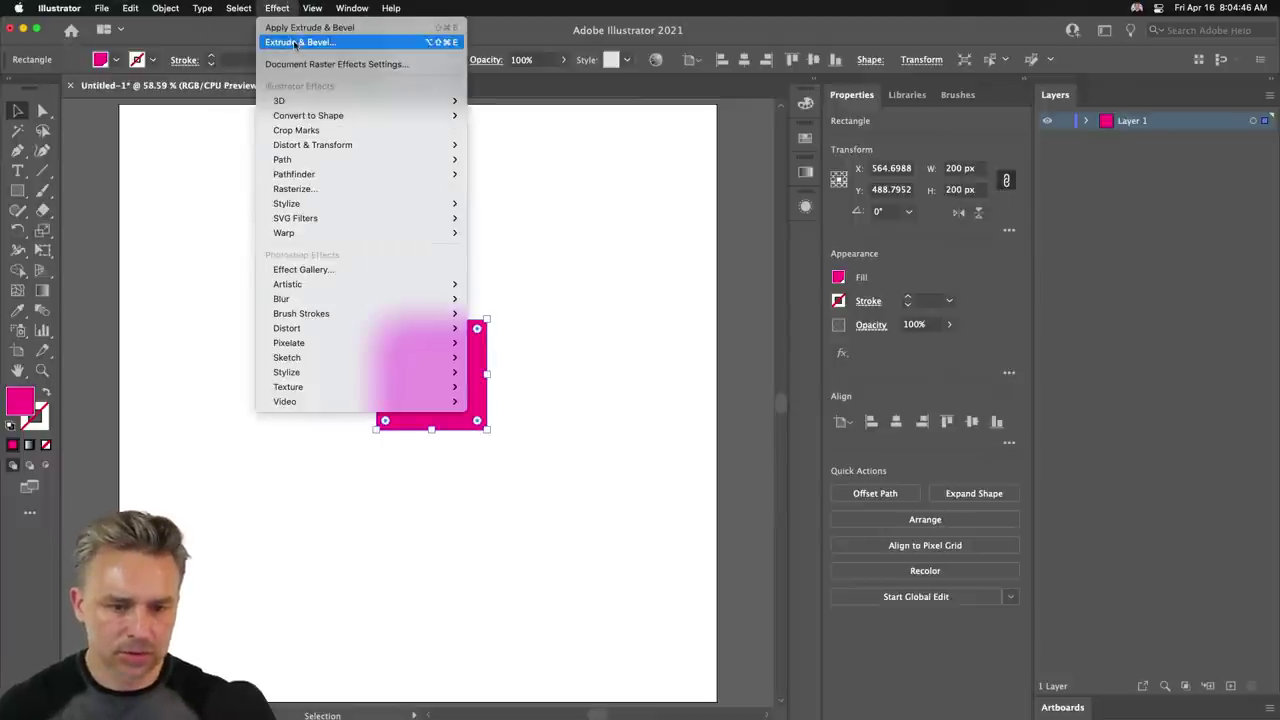
mouse_move(300, 101)
left_click(520, 101)
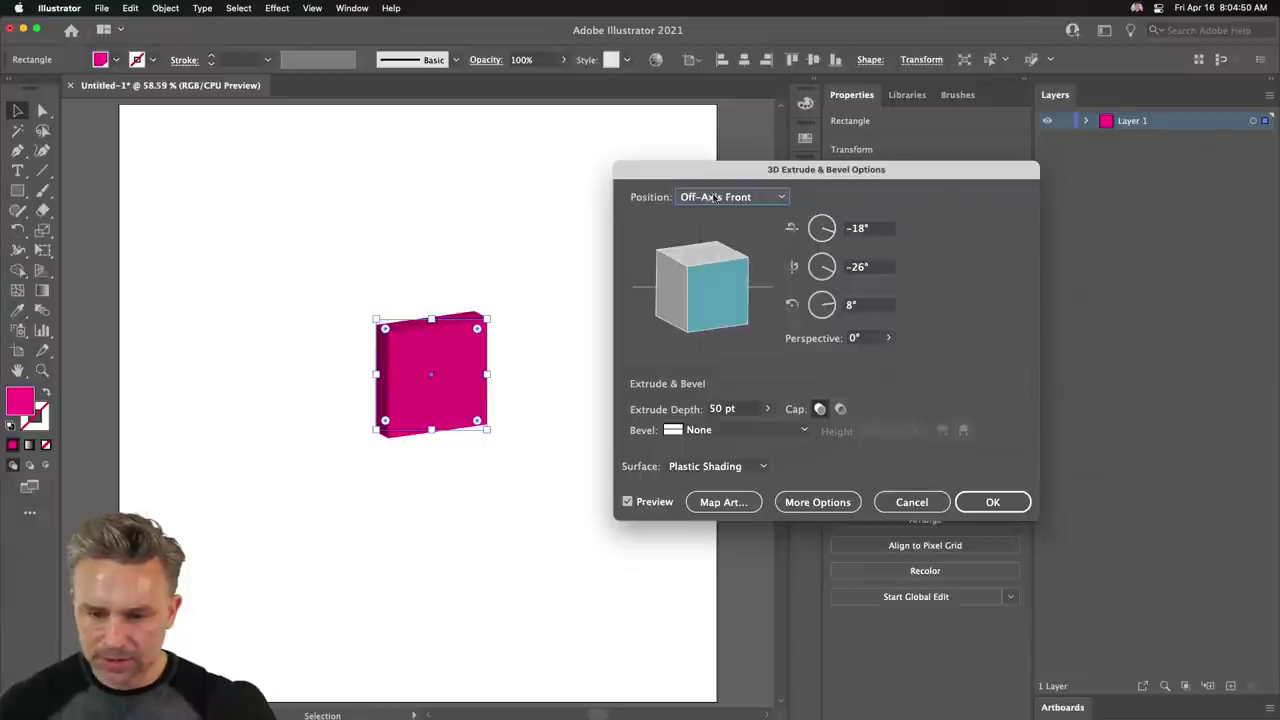
left_click(715, 199)
left_click(705, 465)
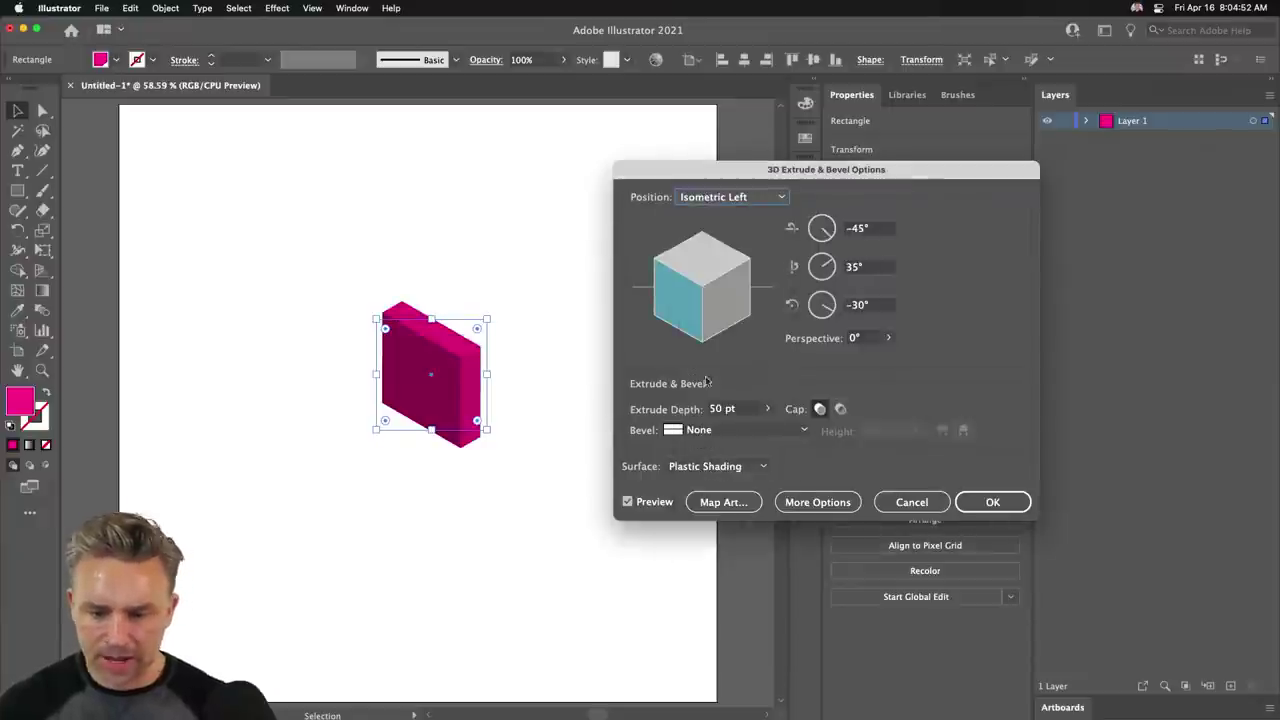
left_click(742, 413)
type("200")
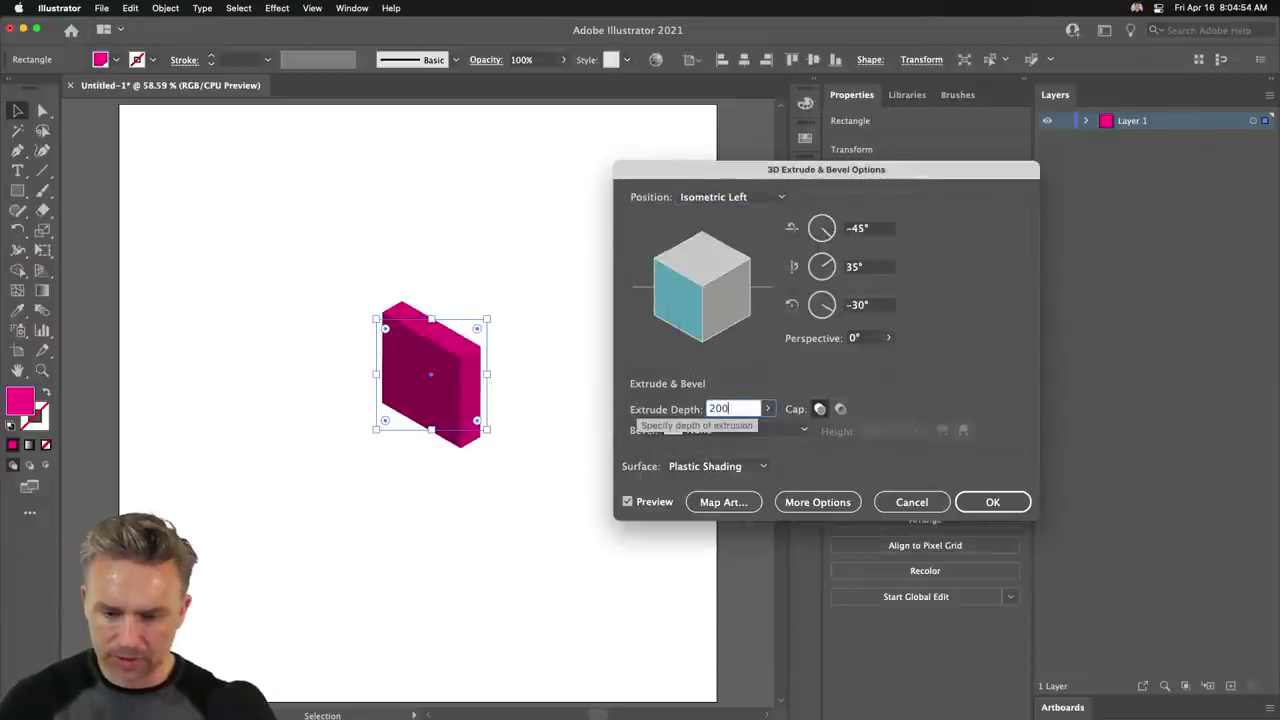
key("Tab")
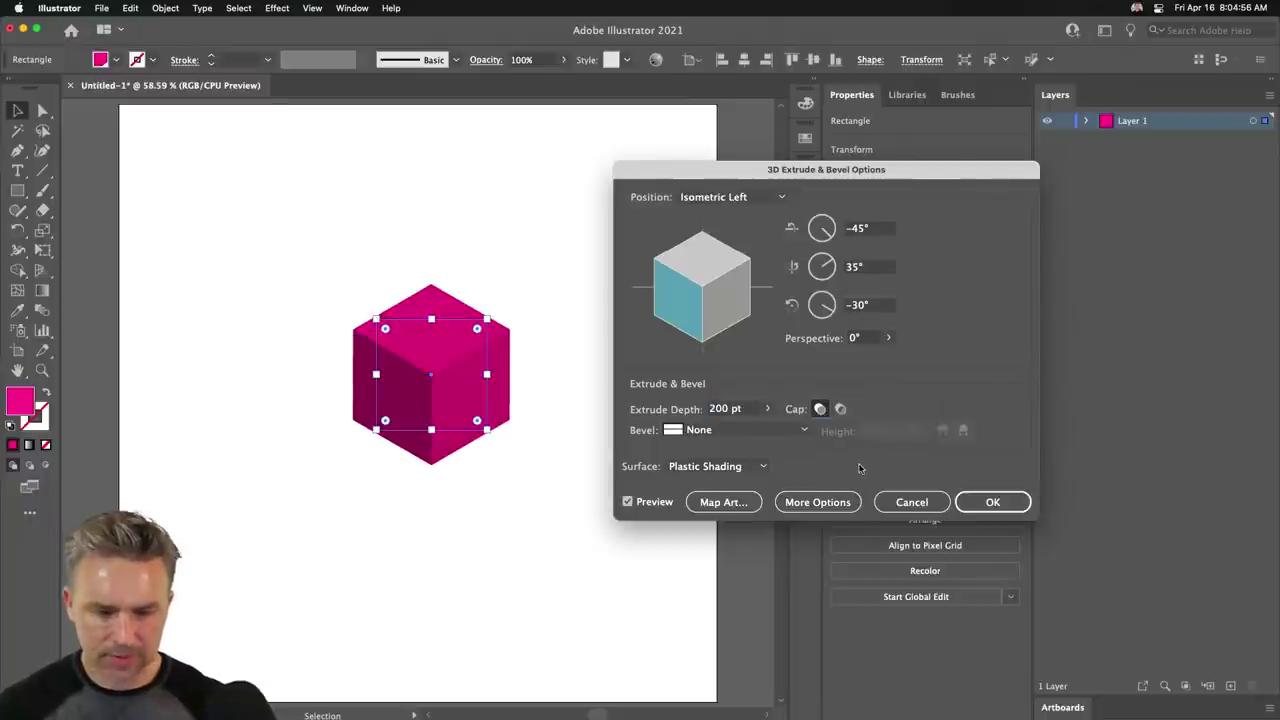
left_click(1003, 492)
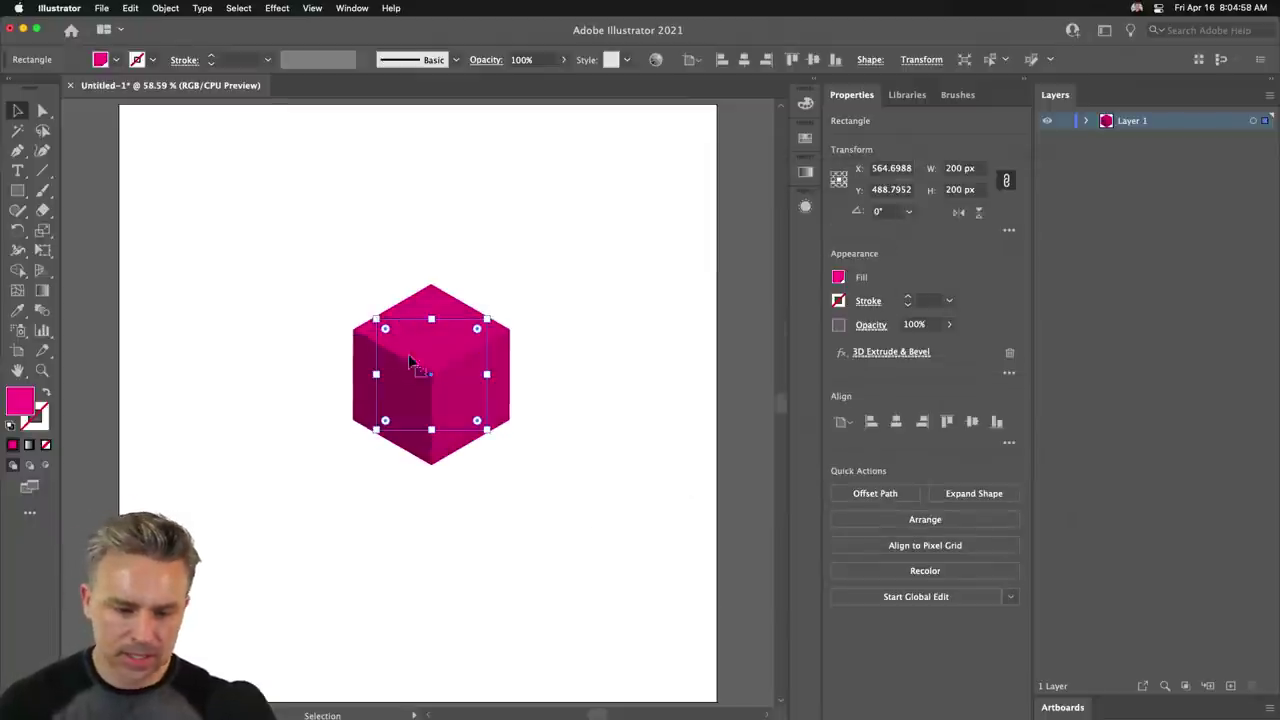
Move the cube straight up by 200 px and deselect it.
left_click_drag(405, 375, 414, 263)
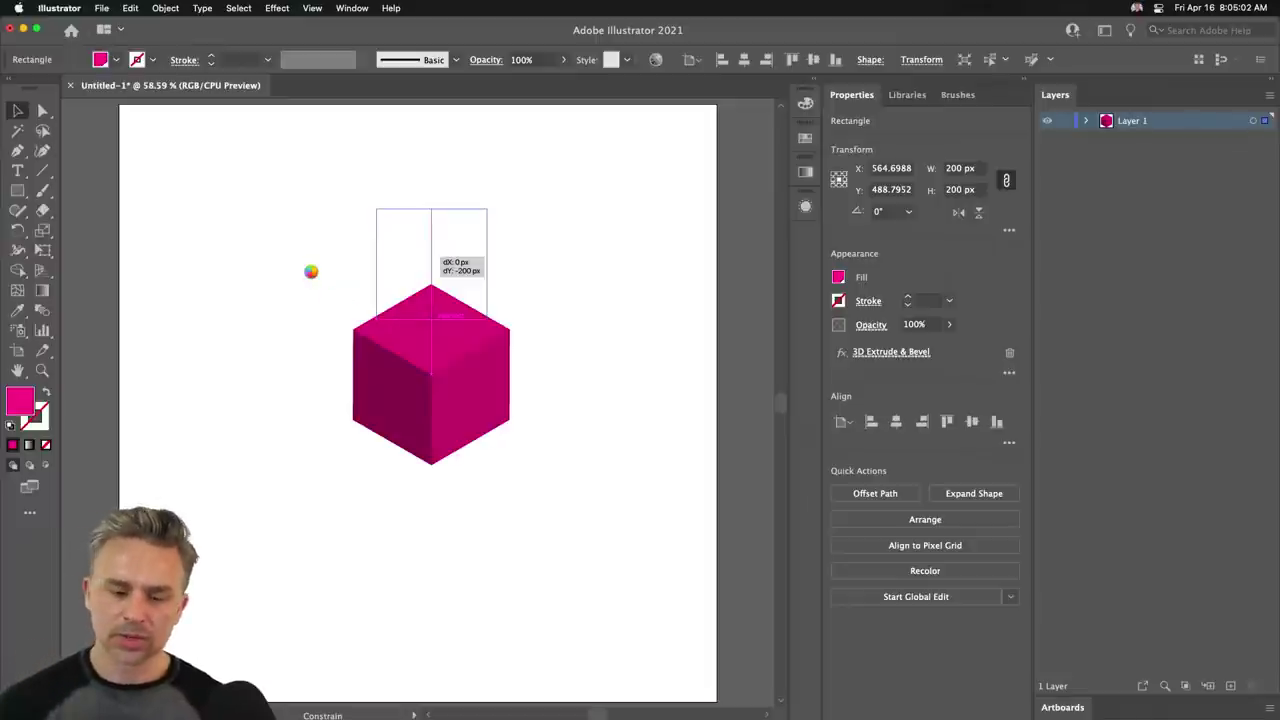
left_click(311, 431)
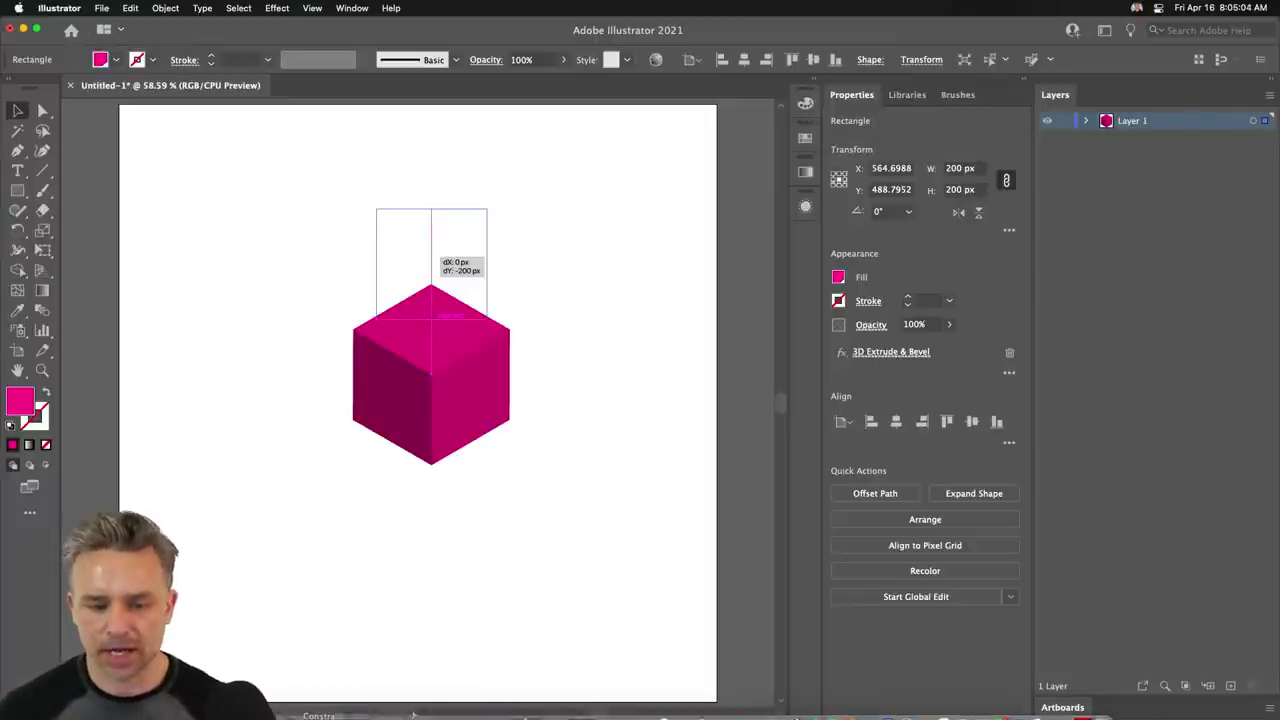
Force quit the unresponsive Adobe Animate.
right_click(497, 706)
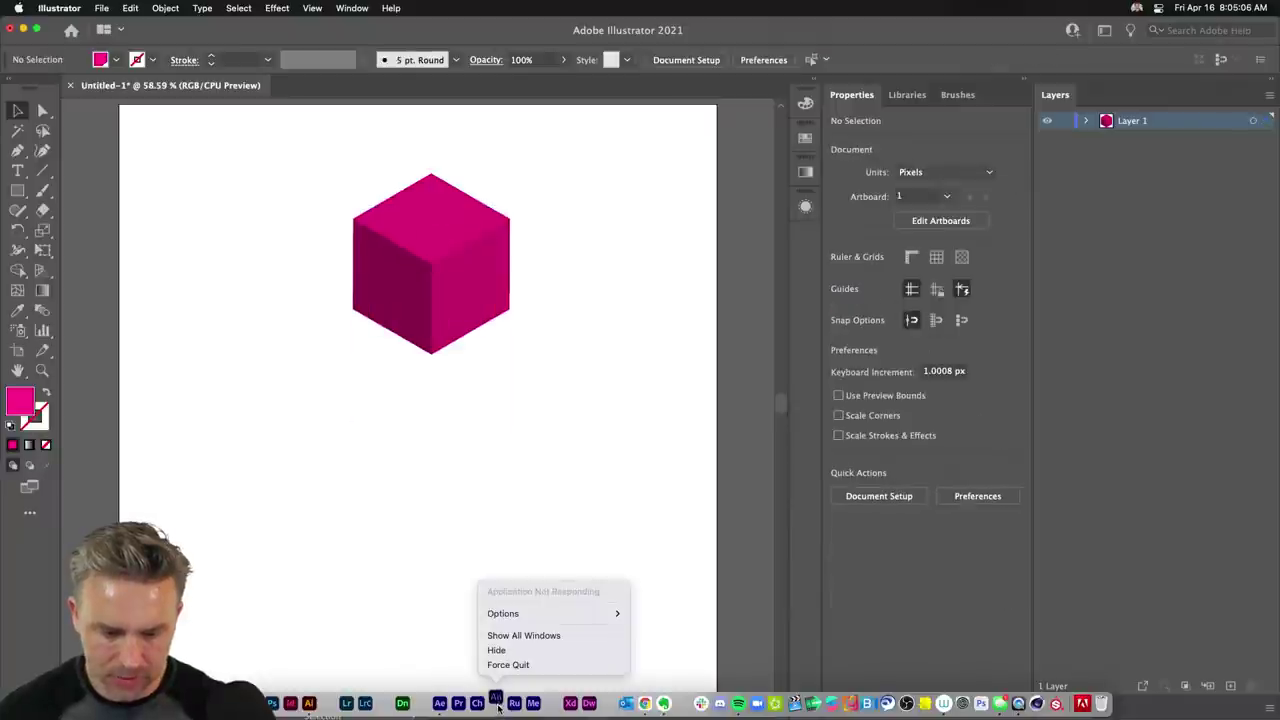
left_click(507, 665)
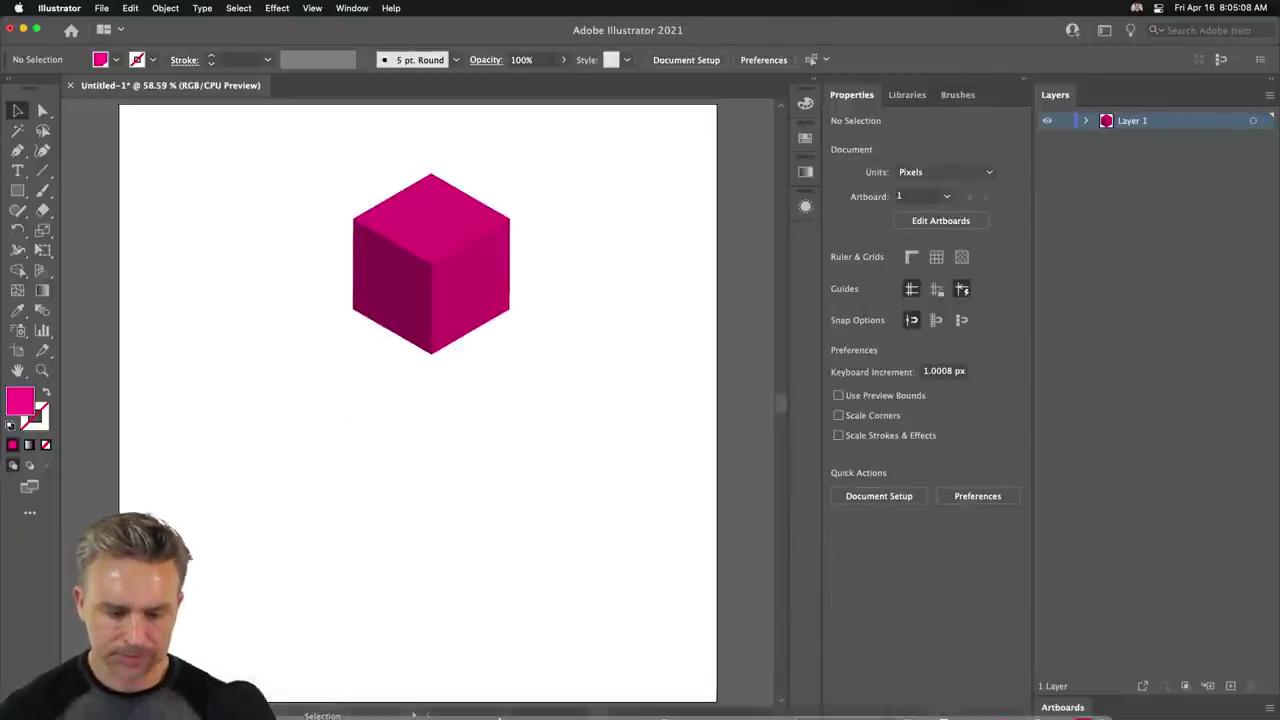
Duplicate the cube to form a lowercase i, with two overlapping cubes as a tall stem and a separate cube above as the dot.
left_click(404, 223)
left_click_drag(404, 223, 396, 168)
left_click_drag(407, 318, 385, 347)
left_click(382, 384, "shift")
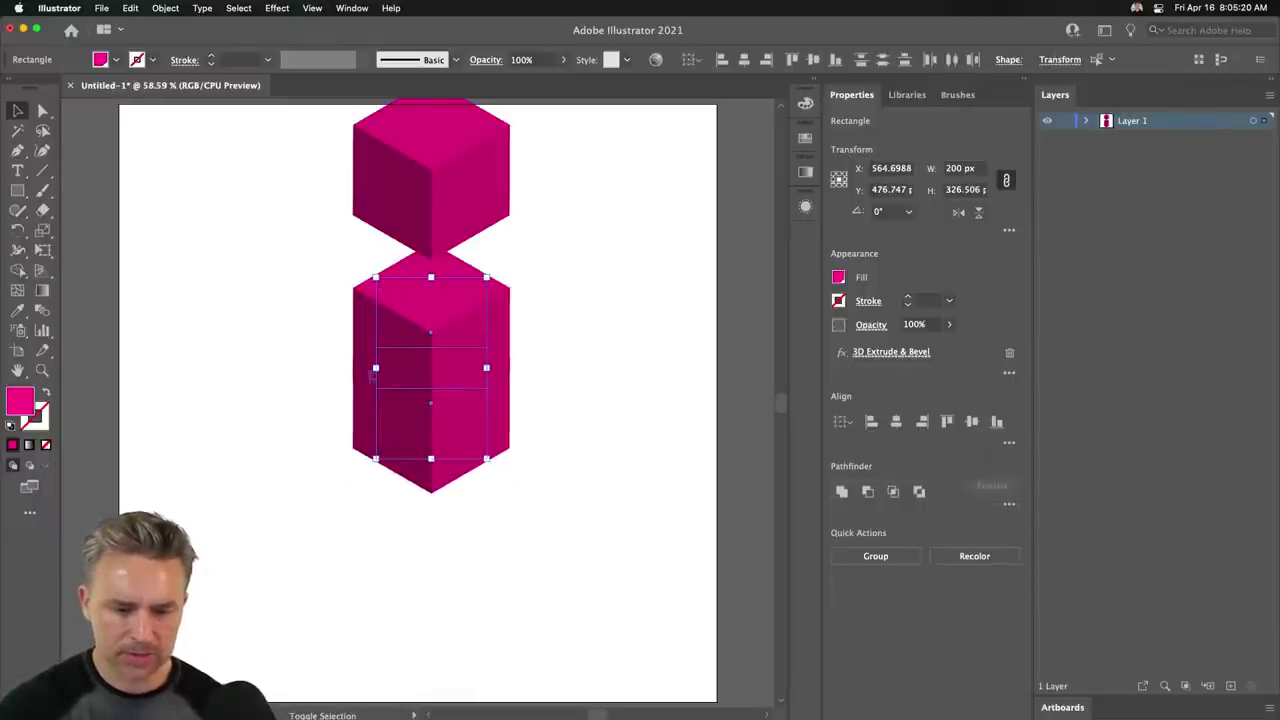
left_click_drag(399, 430, 397, 536)
left_click_drag(394, 190, 399, 256)
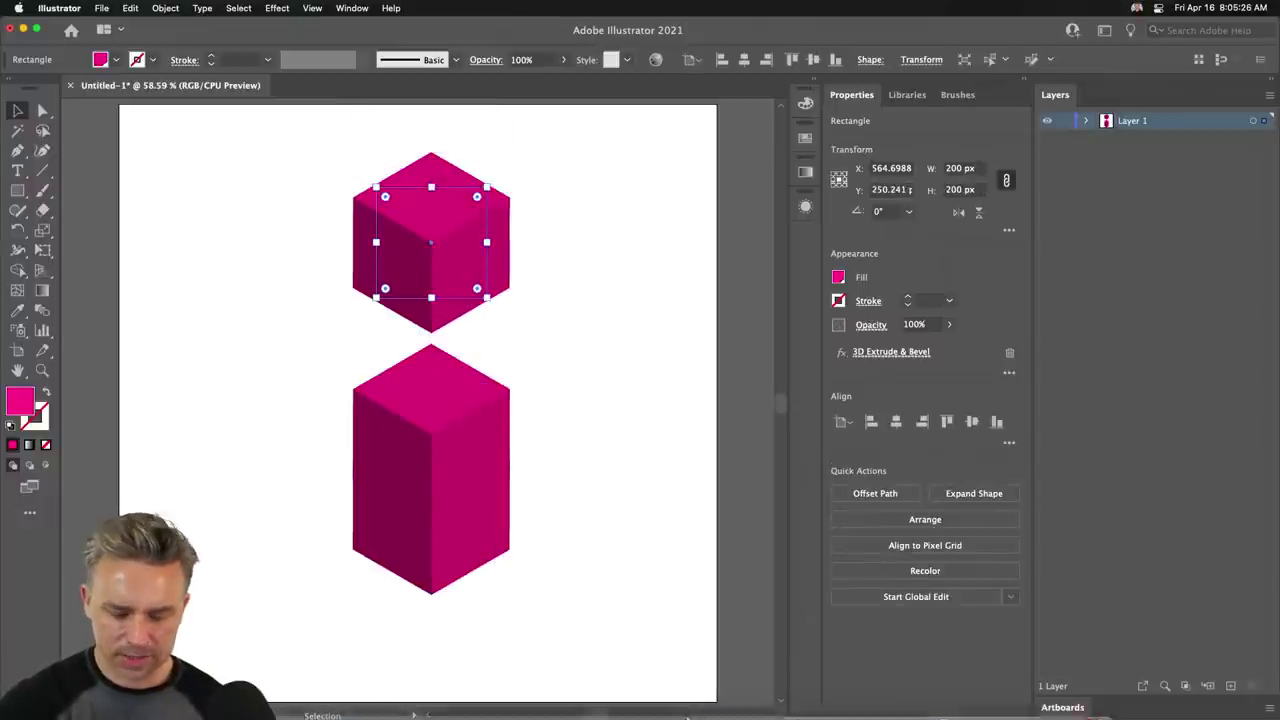
Open 36daysoftype.com in a new Chrome tab, examine the daily letter calendar, and return to Illustrator.
mouse_move(687, 716)
left_click(644, 706)
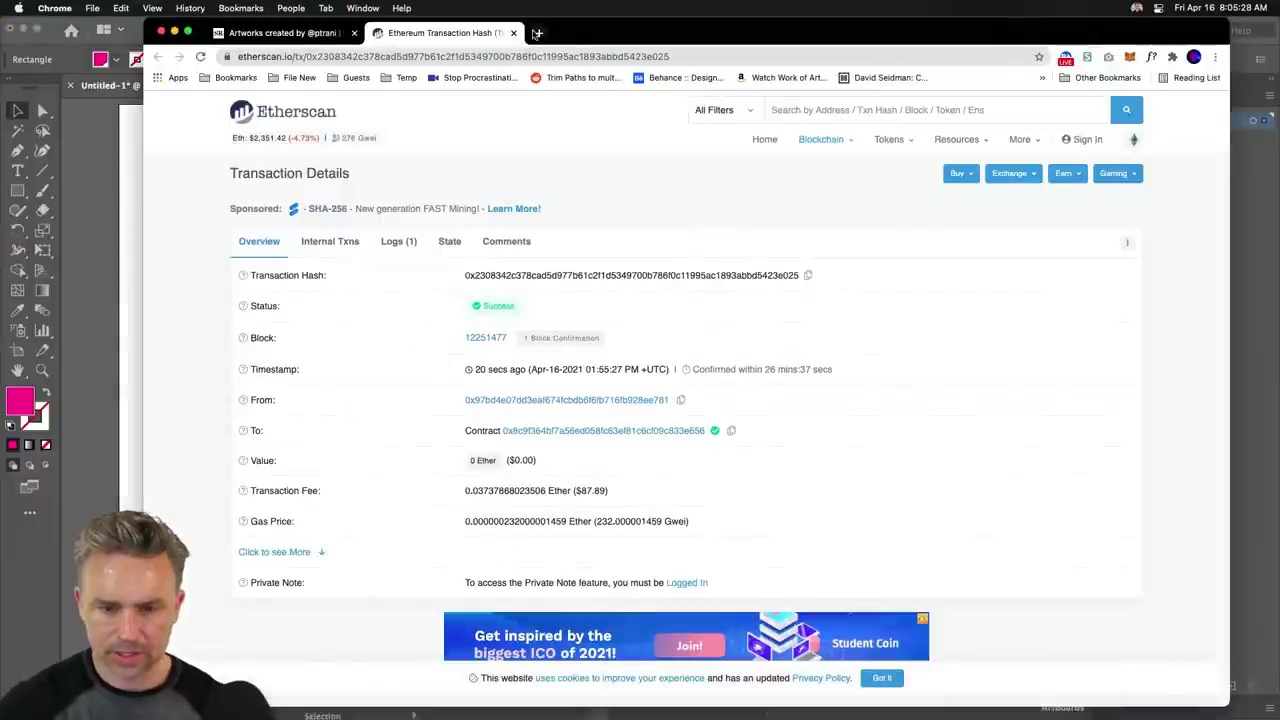
left_click(537, 33)
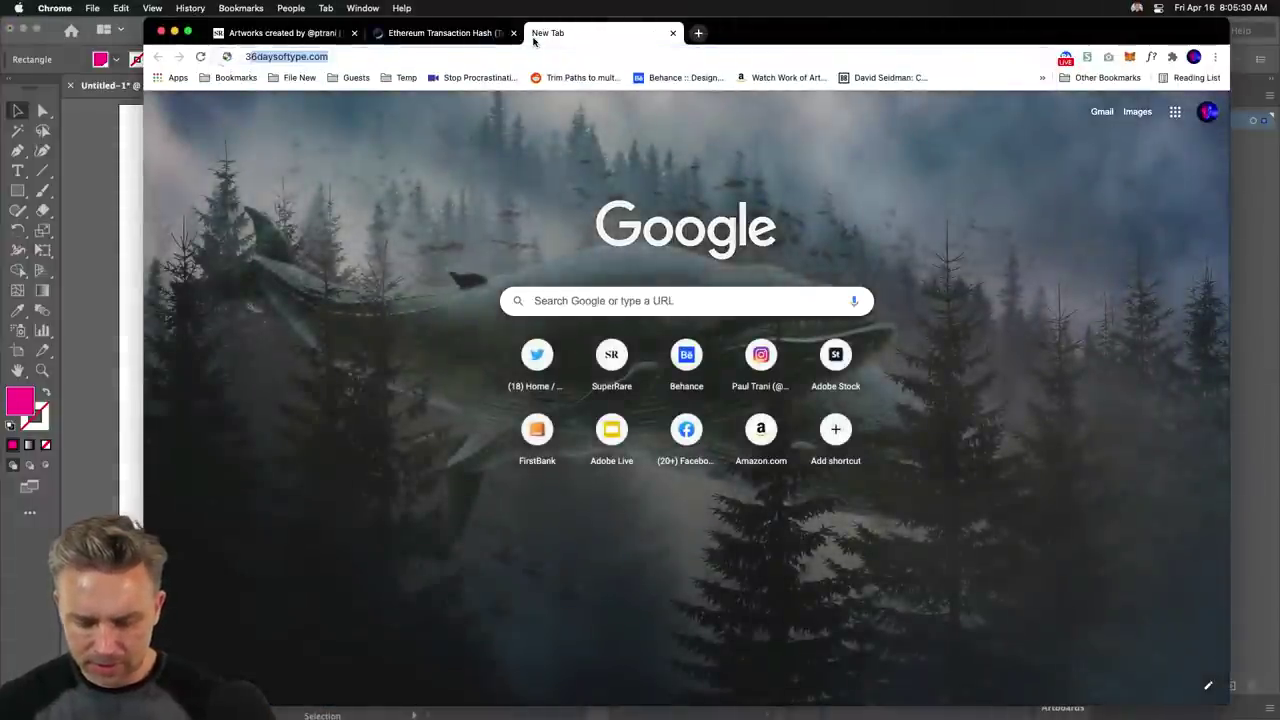
type("36daysoftype.com")
key("Return")
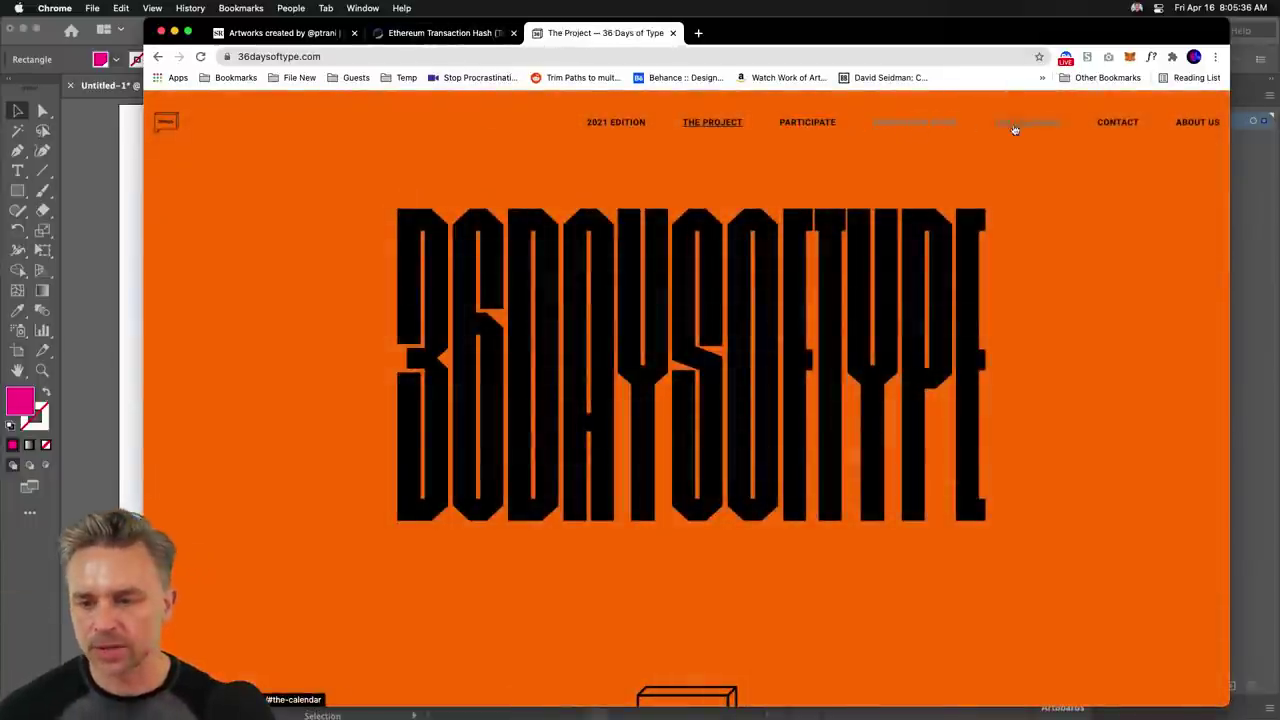
scroll(1018, 128, "down", 4)
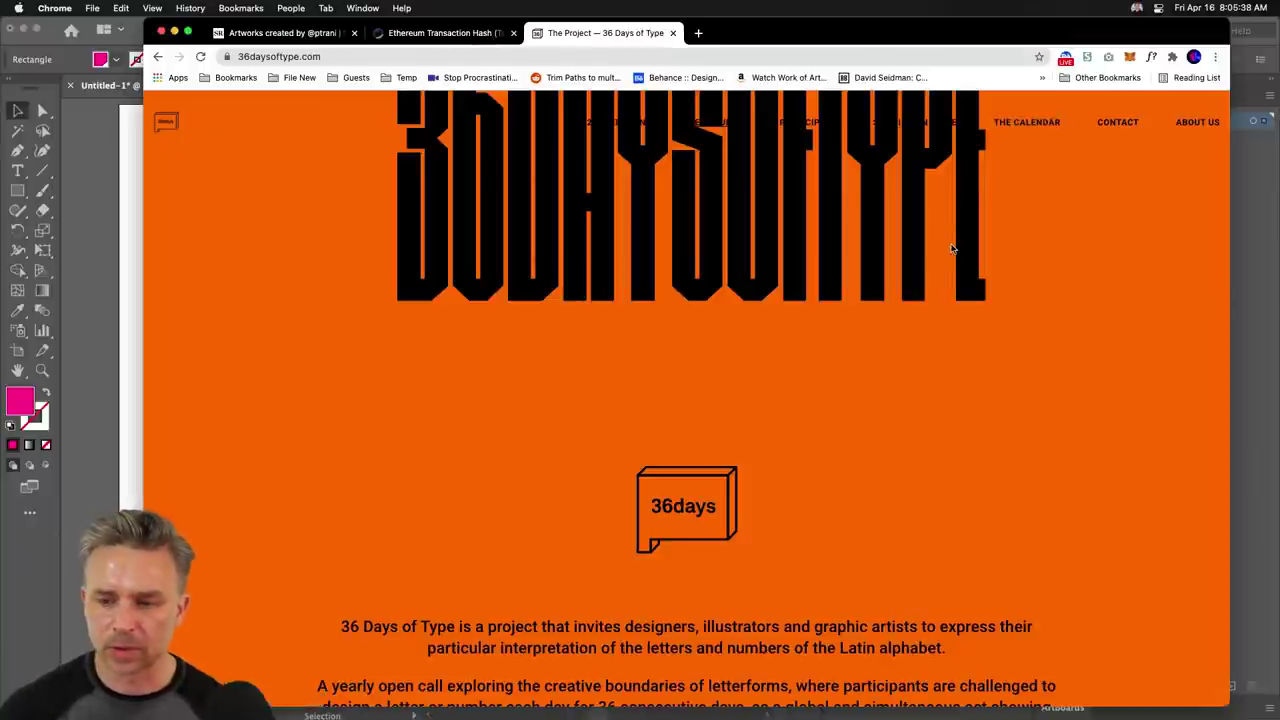
scroll(914, 391, "down", 15)
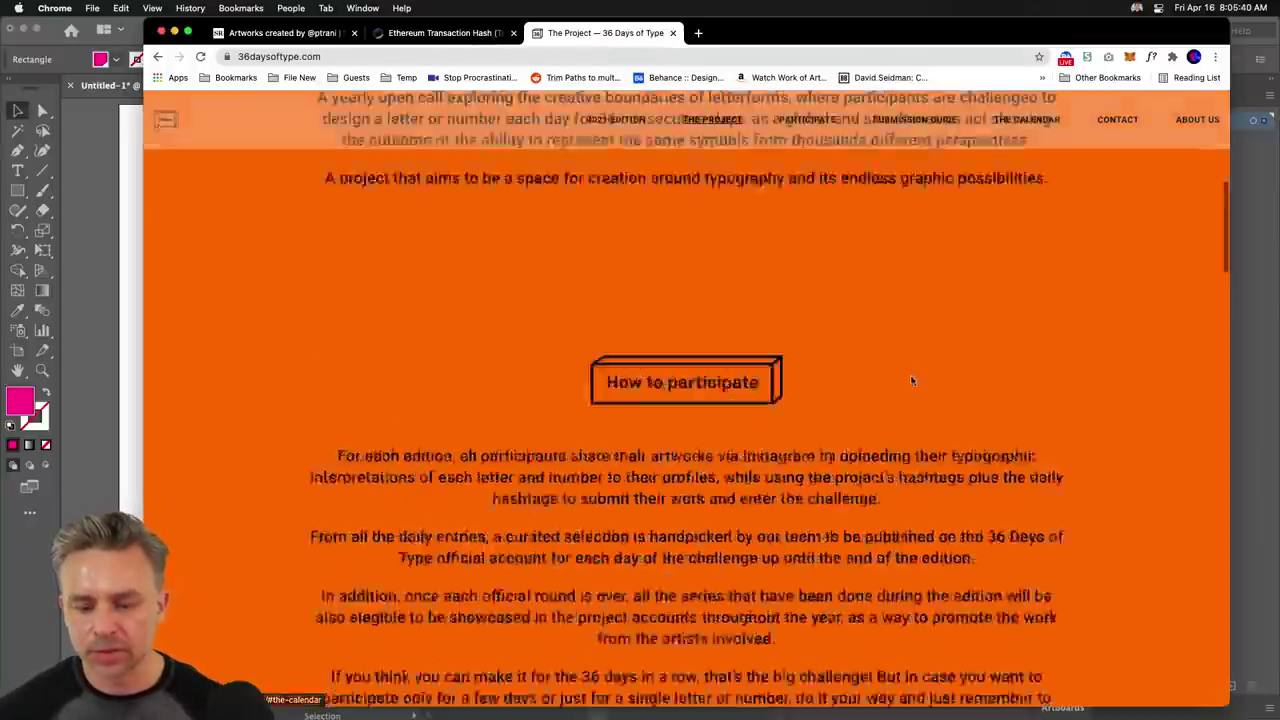
scroll(717, 340, "up", 10)
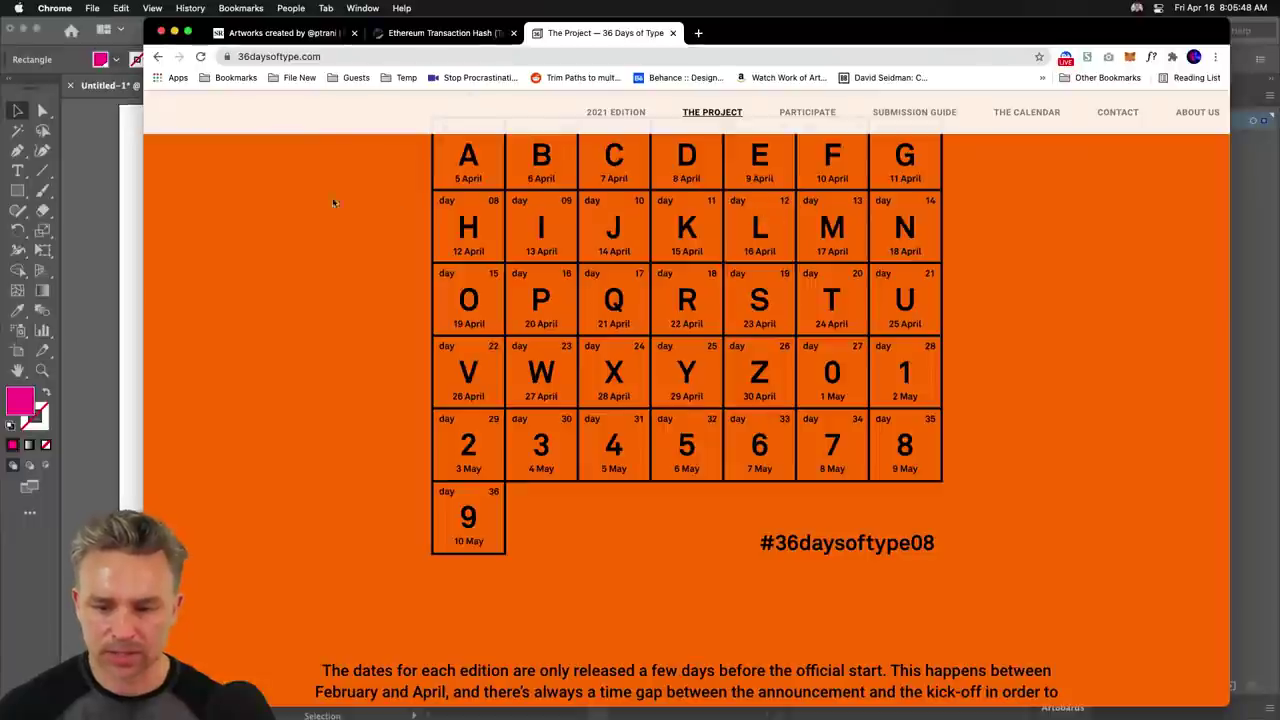
left_click(72, 208)
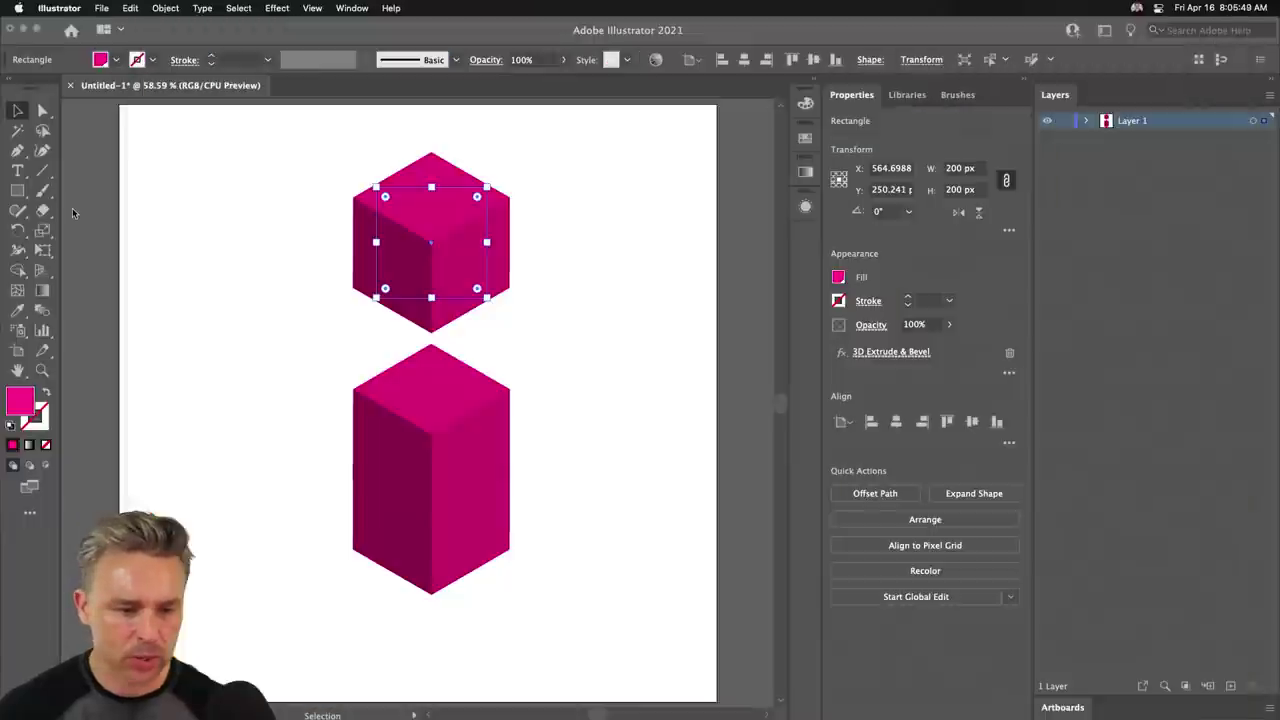
Duplicate the stem's lower cube diagonally down to the right and nudge the copy flush against the stem as the foot of an L.
left_click(421, 548)
left_click(546, 609)
left_click_drag(390, 540, 488, 596)
key("shift+Up")
key("shift+Up")
key("shift+Left")
key("shift+Left")
key("shift+Up")
key("shift+Up")
key("shift+Left")
key("shift+Left")
key("shift+Up")
key("shift+Up")
key("shift+Up")
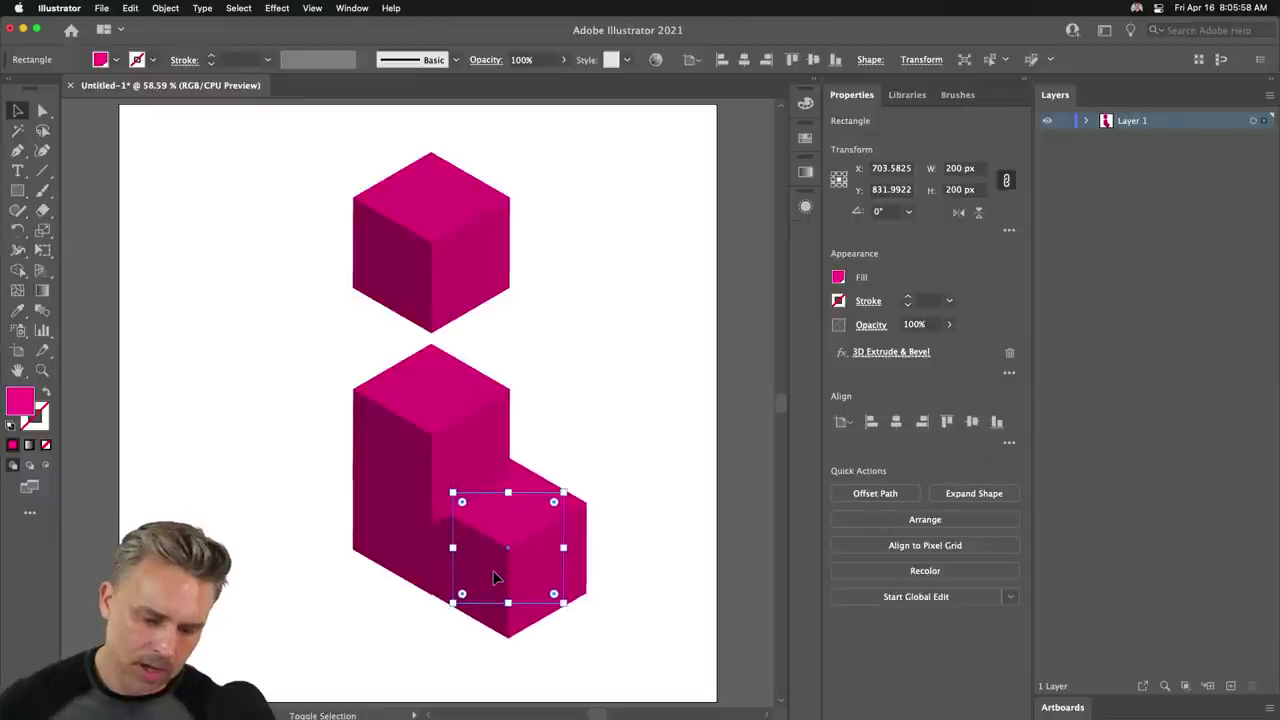
left_click(420, 446)
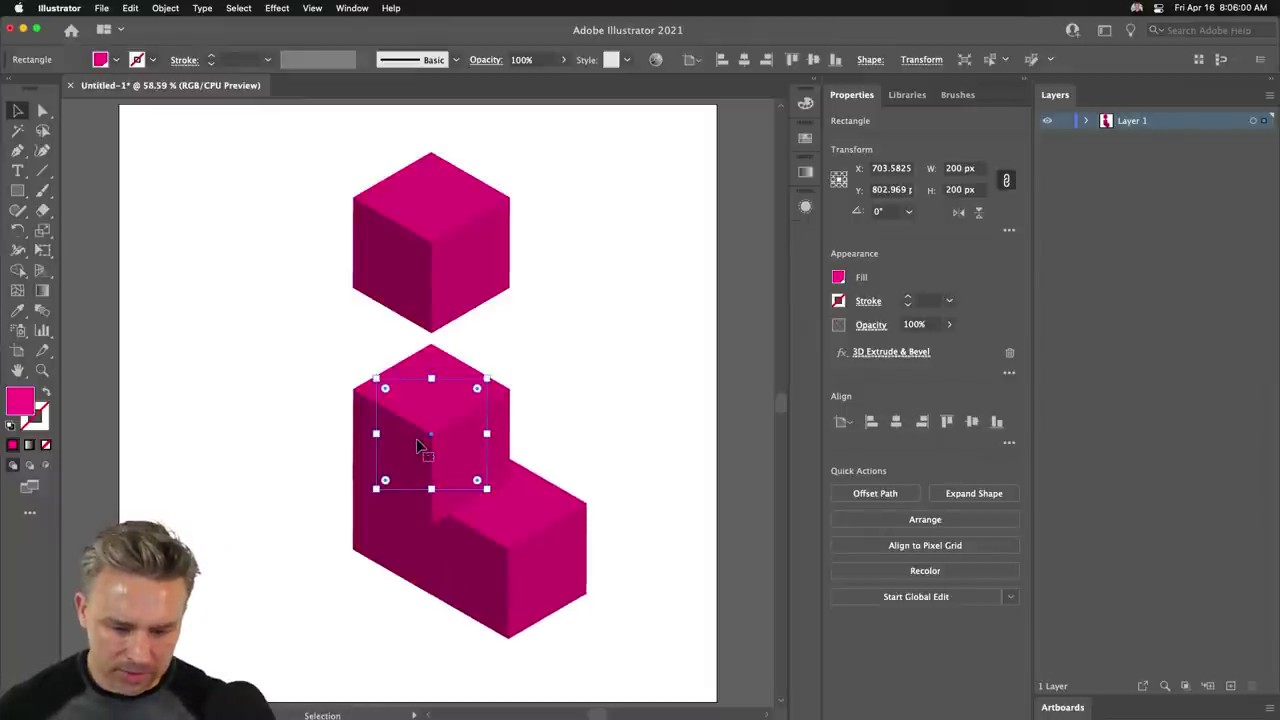
left_click(492, 558)
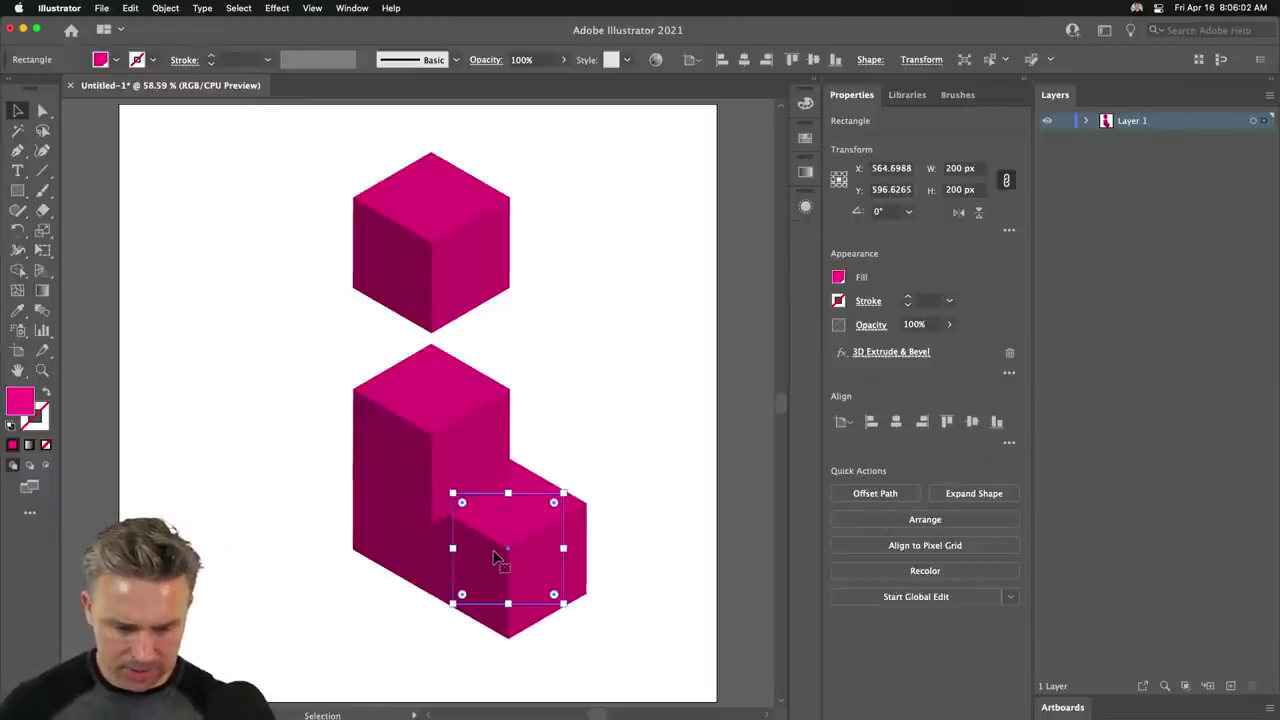
Move the separate top cube straight down onto the stem to close the gap and form a taller L.
left_click_drag(379, 210, 382, 322)
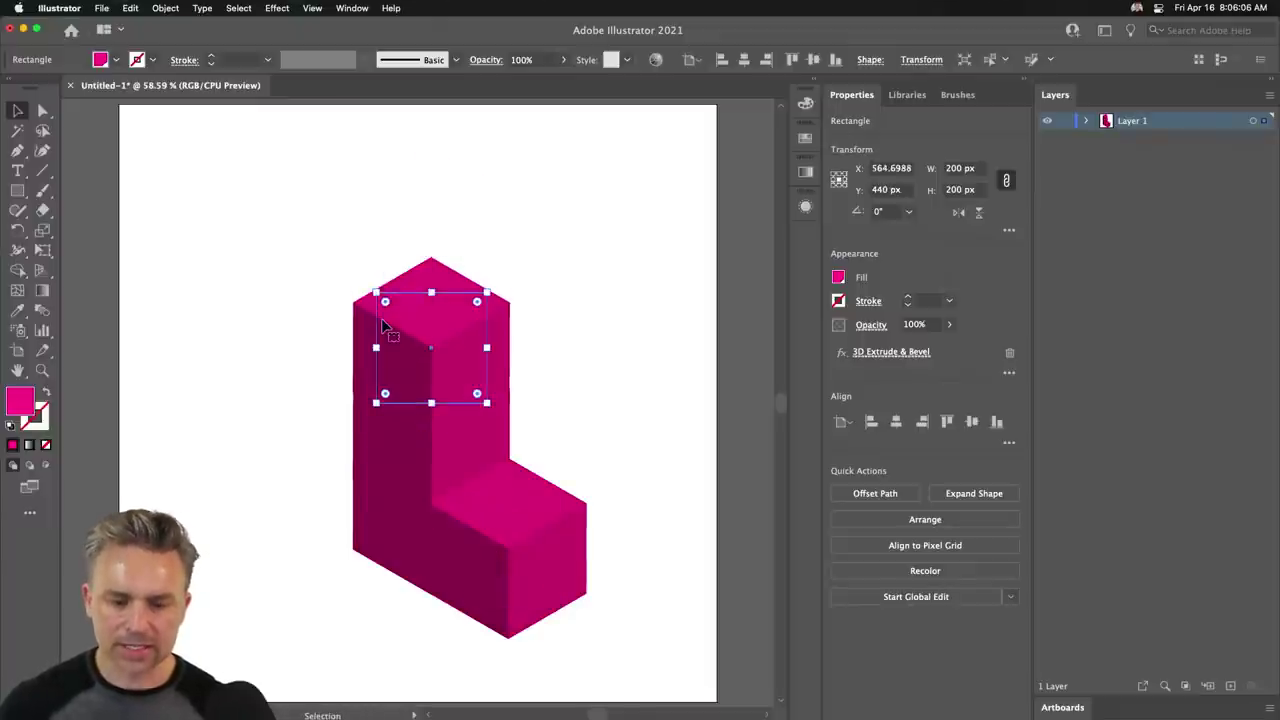
left_click(277, 206)
scroll(420, 400, "down", 2)
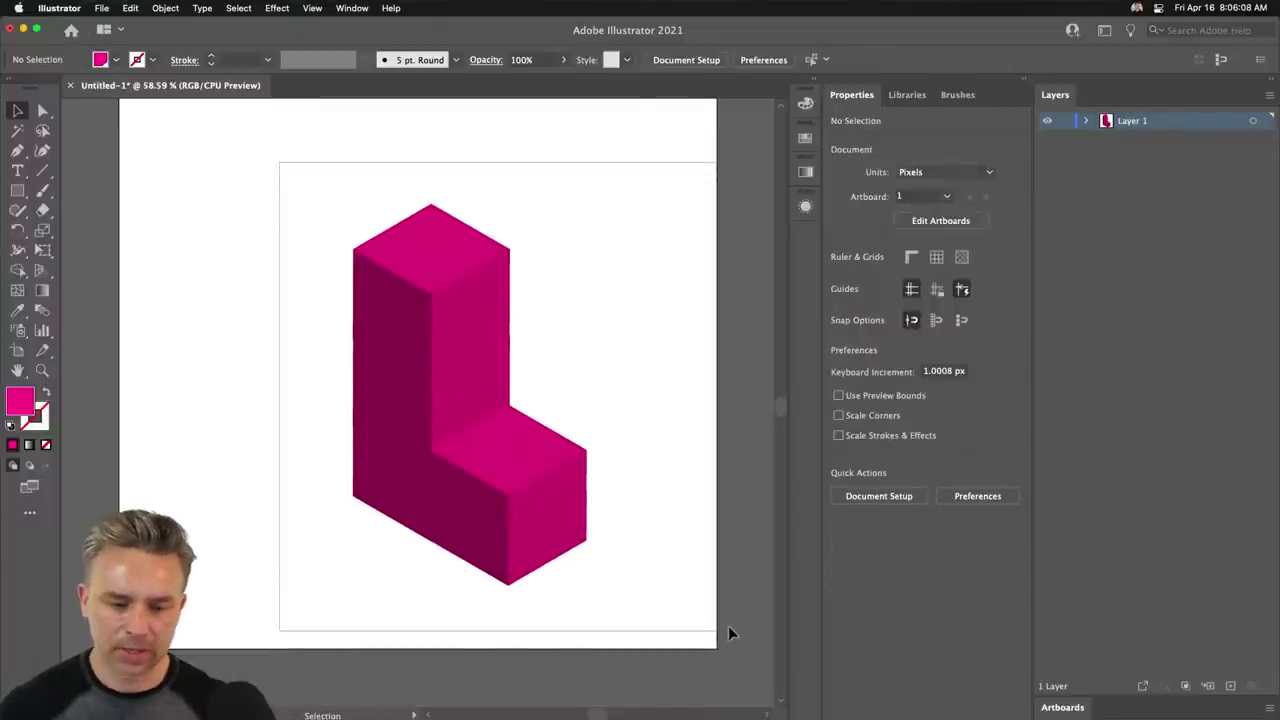
Select all the cubes of the L and move them up and to the left to centre the letter on the artboard.
left_click_drag(729, 634, 403, 385)
scroll(403, 385, "up", 3)
scroll(331, 434, "down", 1)
scroll(277, 380, "left", 1)
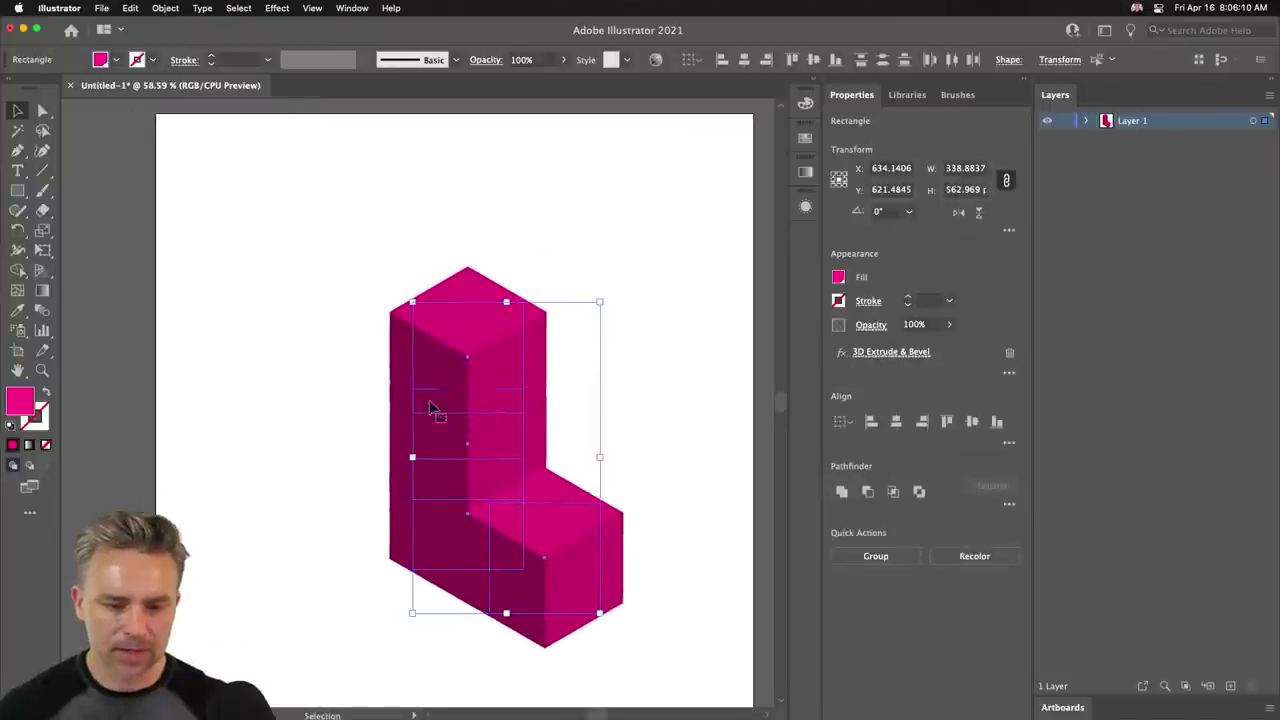
left_click_drag(465, 450, 416, 392)
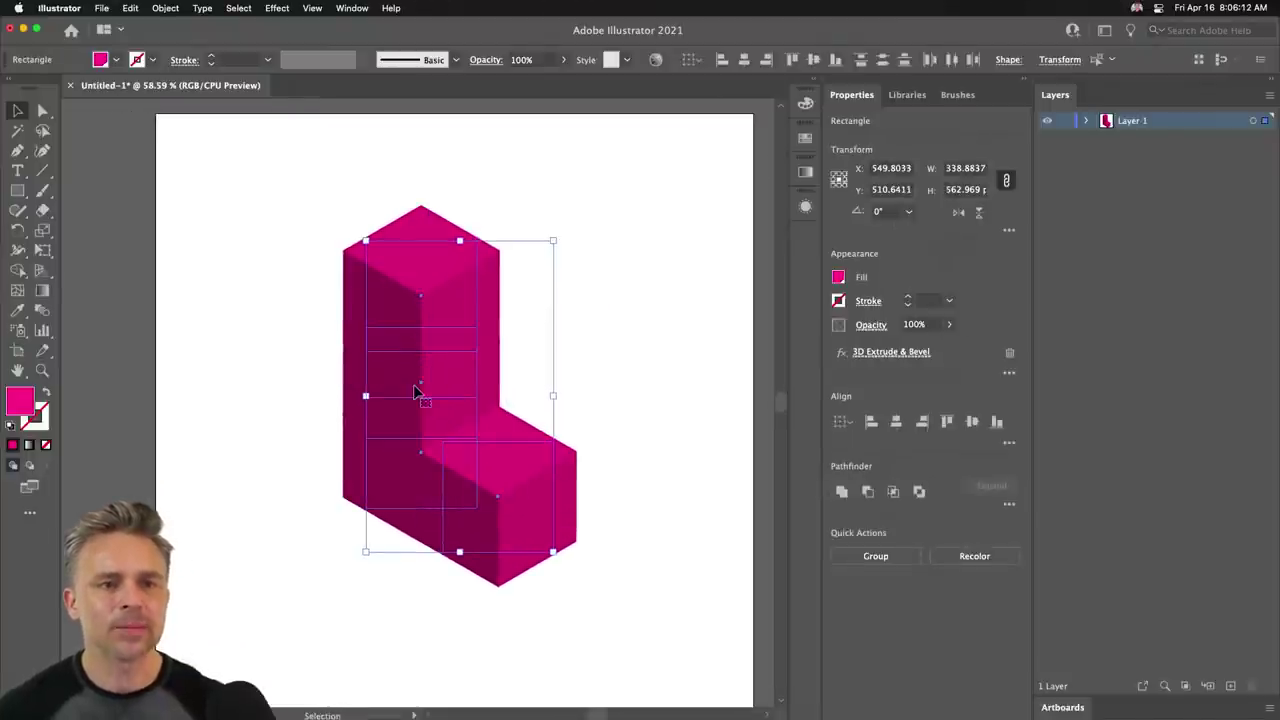
key("shift+Right")
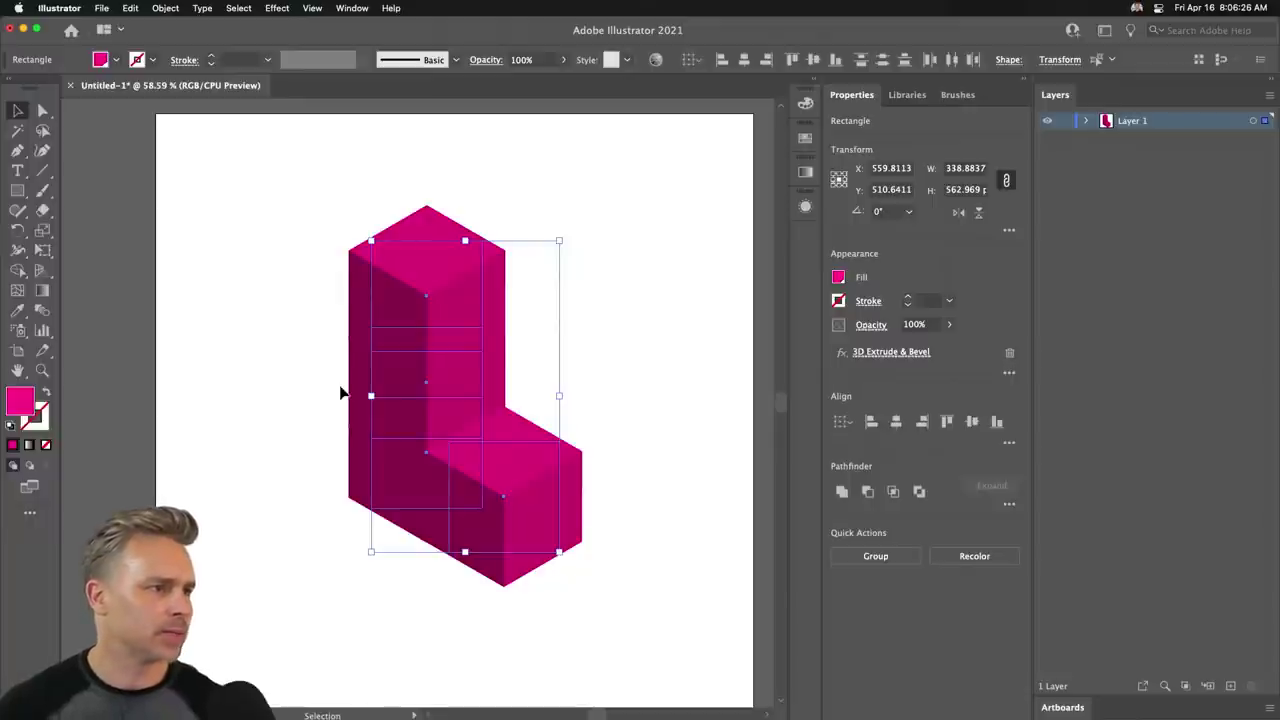
left_click(213, 418)
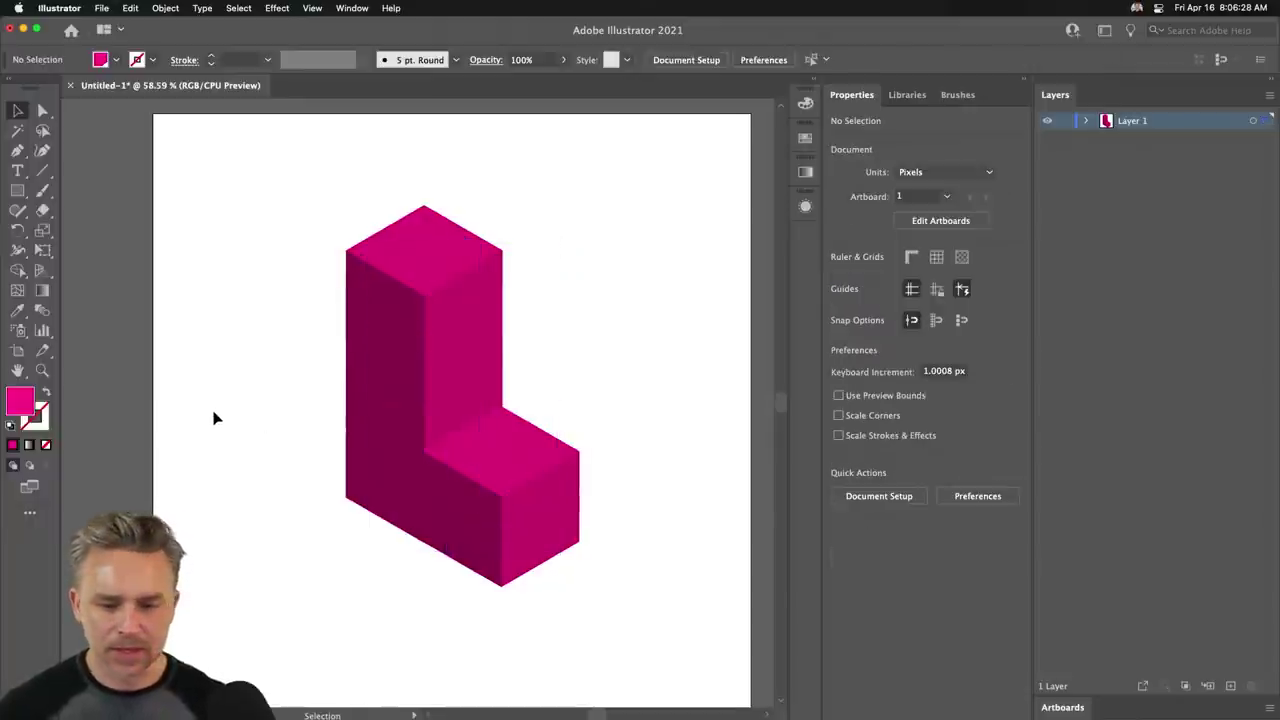
key("super+minus")
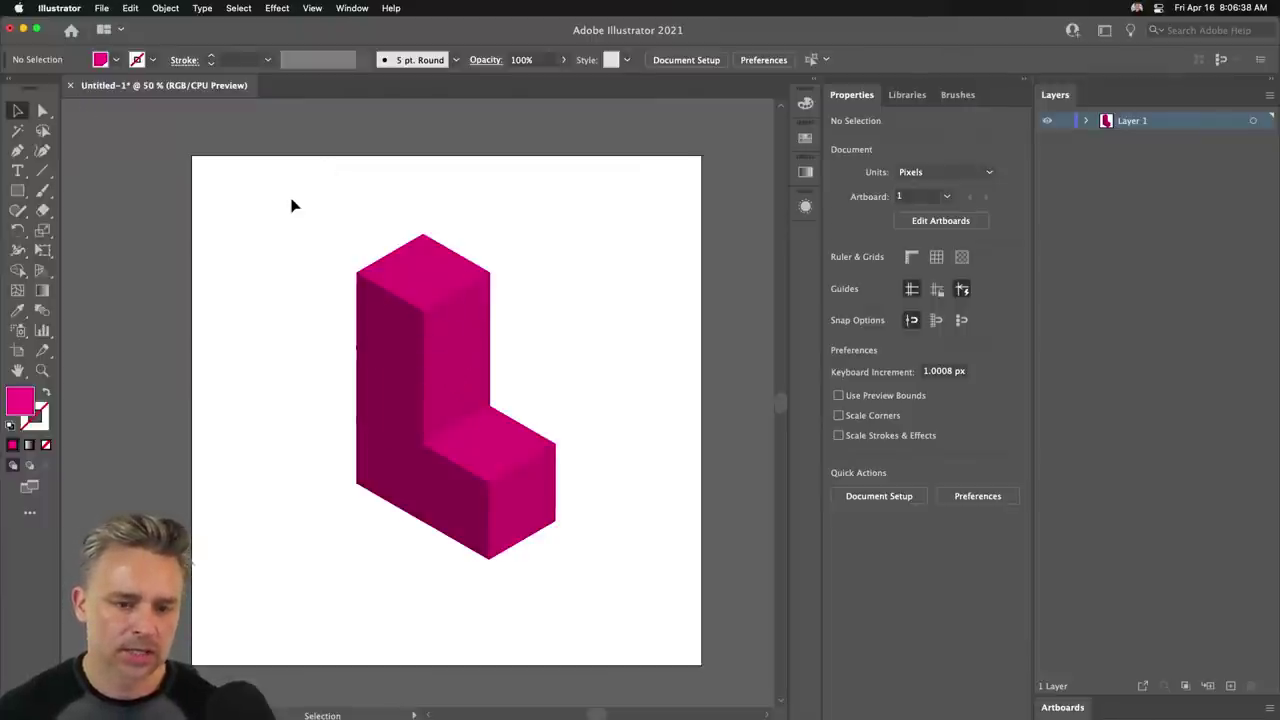
Duplicate the artboard together with the L to make a second artboard, and deselect the copied cubes.
key("shift+o")
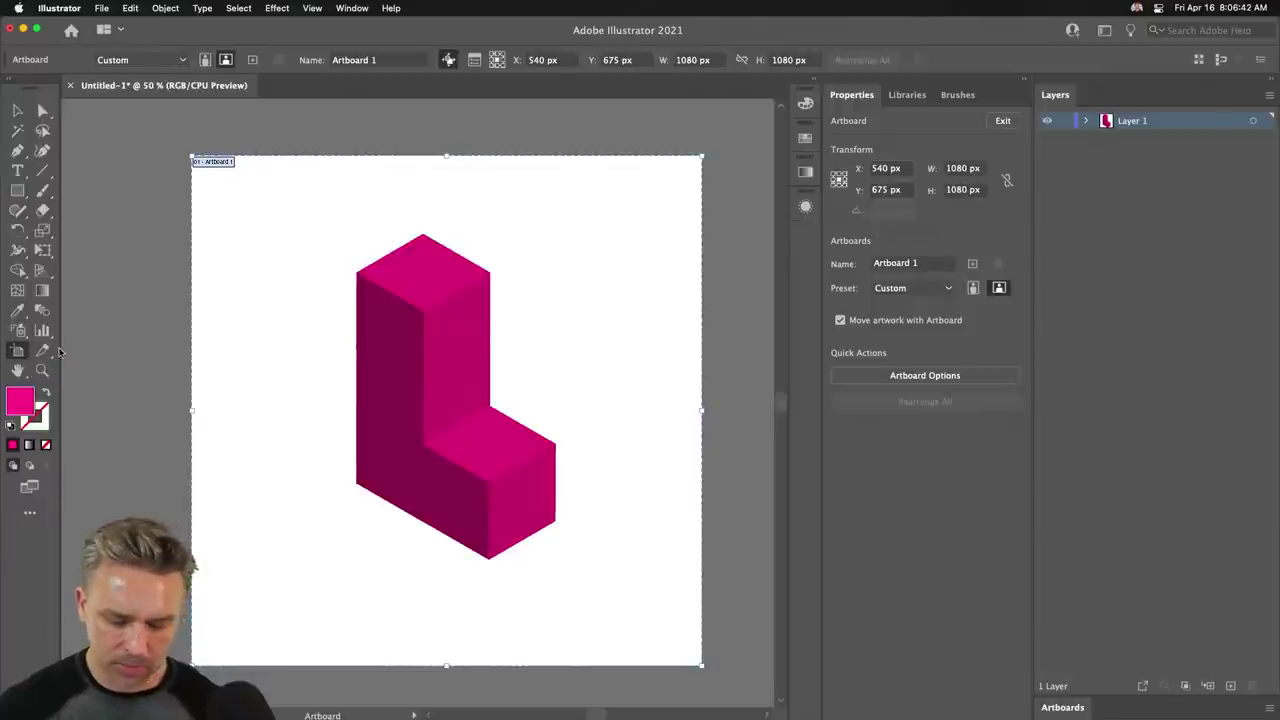
key("super+c")
key("super+v")
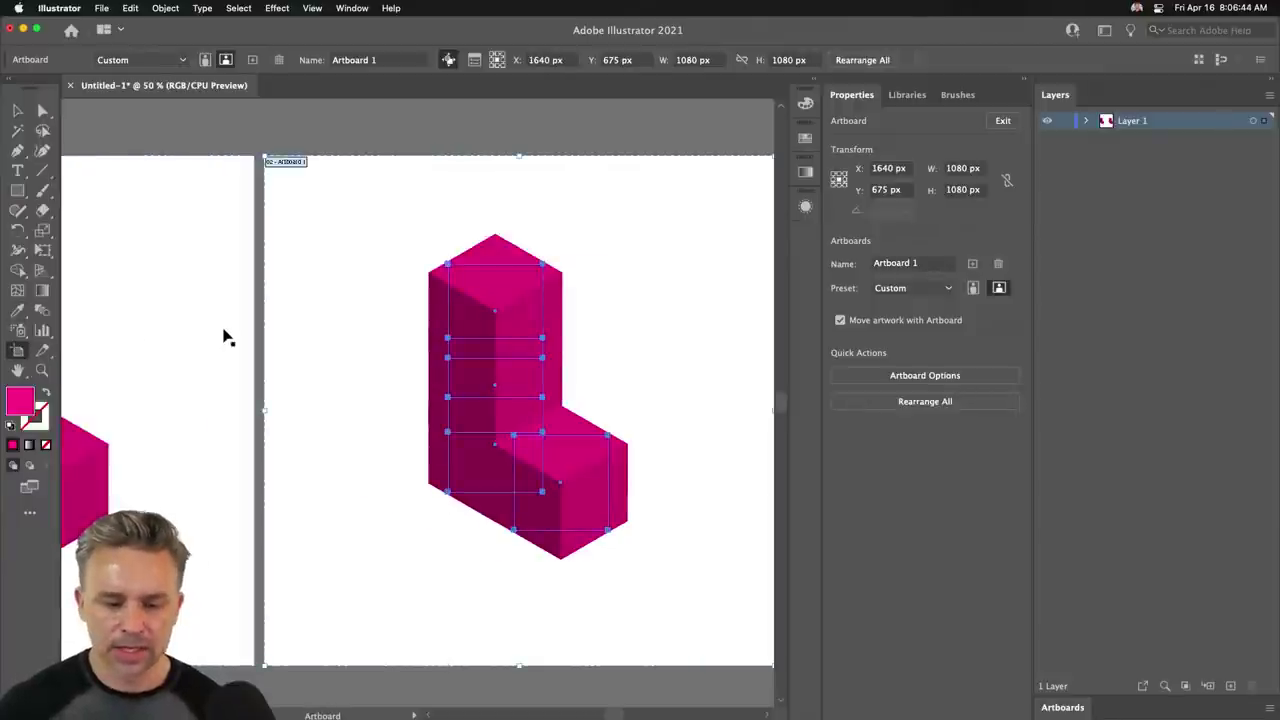
left_click(15, 112)
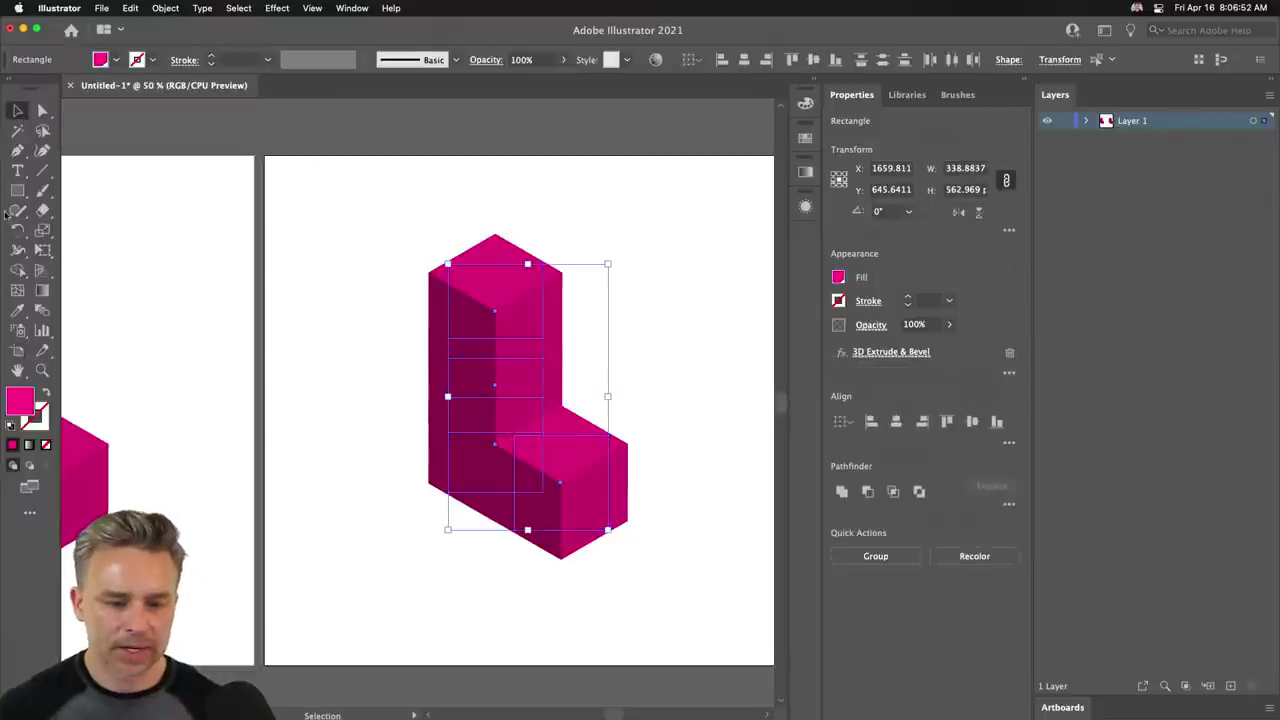
left_click(17, 350)
left_click(17, 112)
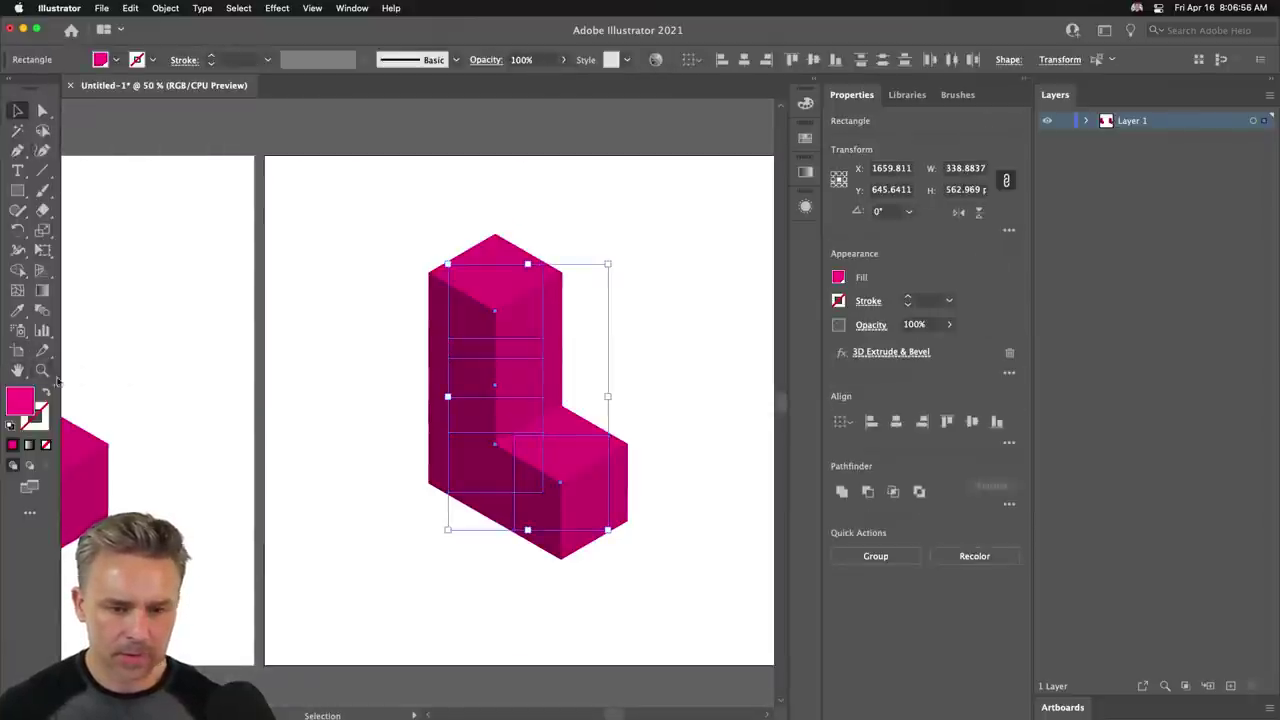
left_click(17, 350)
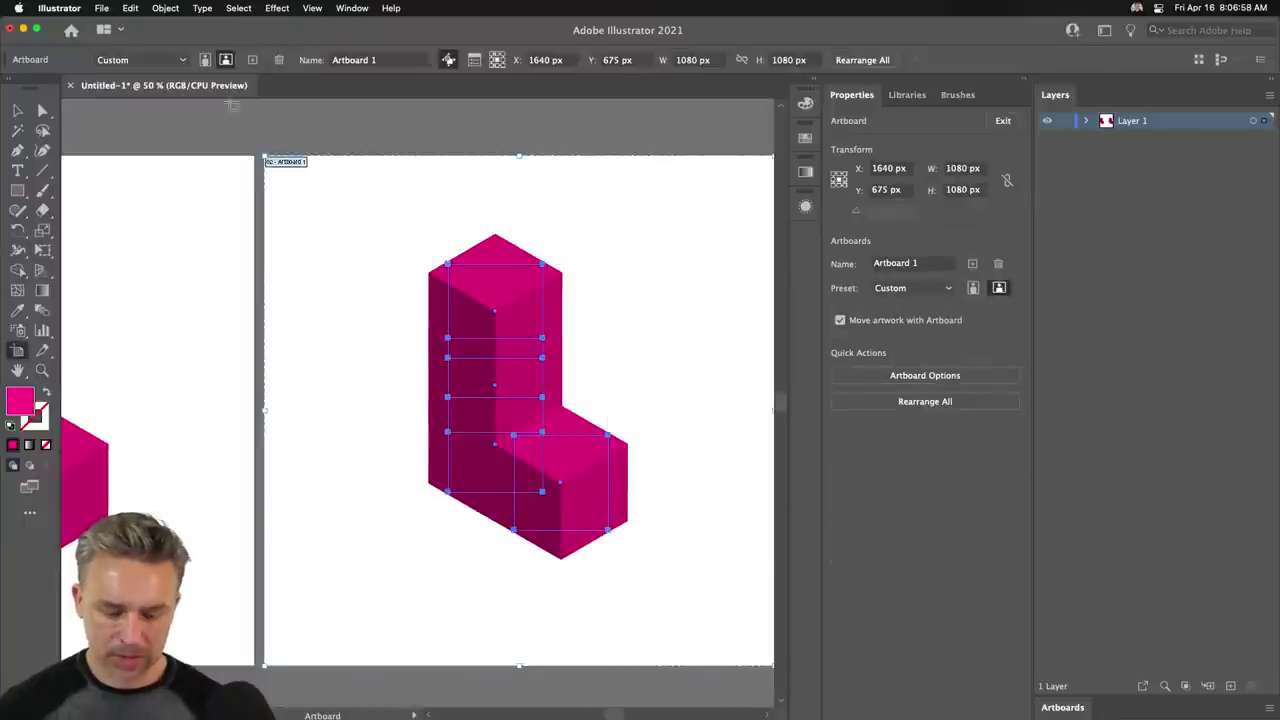
left_click(17, 110)
left_click(407, 317)
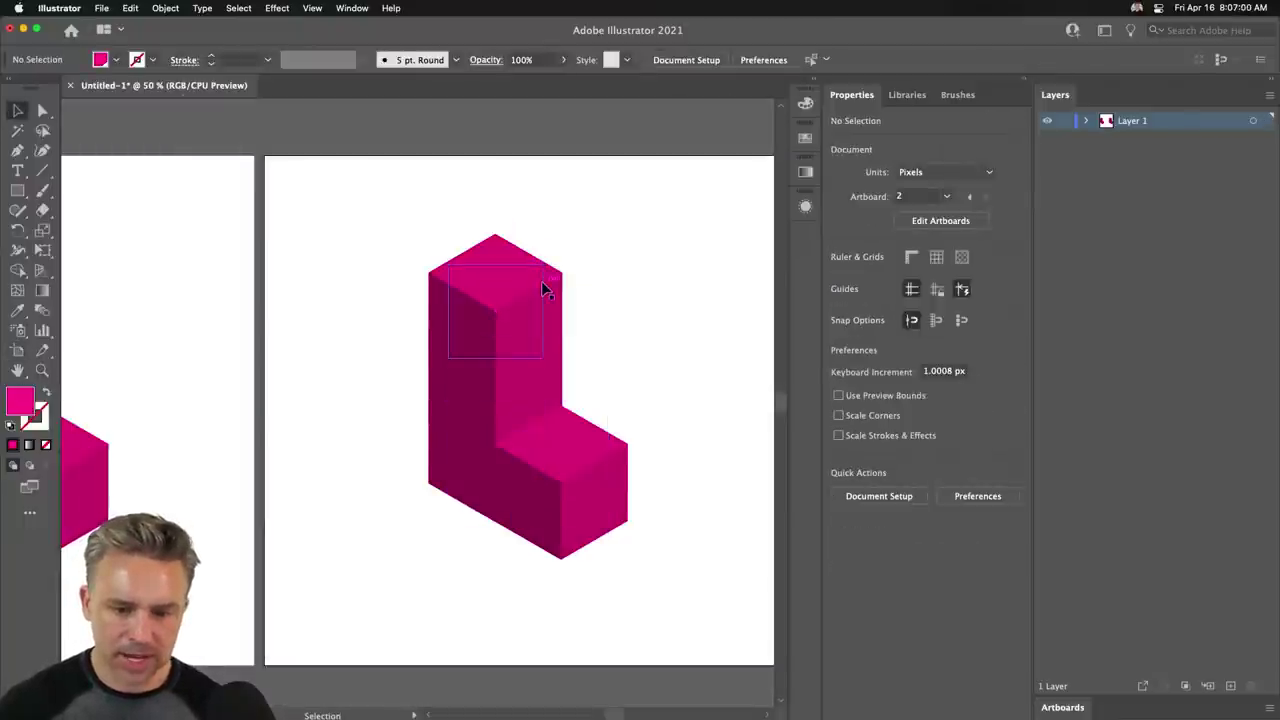
Pull the second artboard's cubes apart: top cube up, upper stem cube up and right, foot cube down and right.
left_click_drag(490, 298, 490, 265)
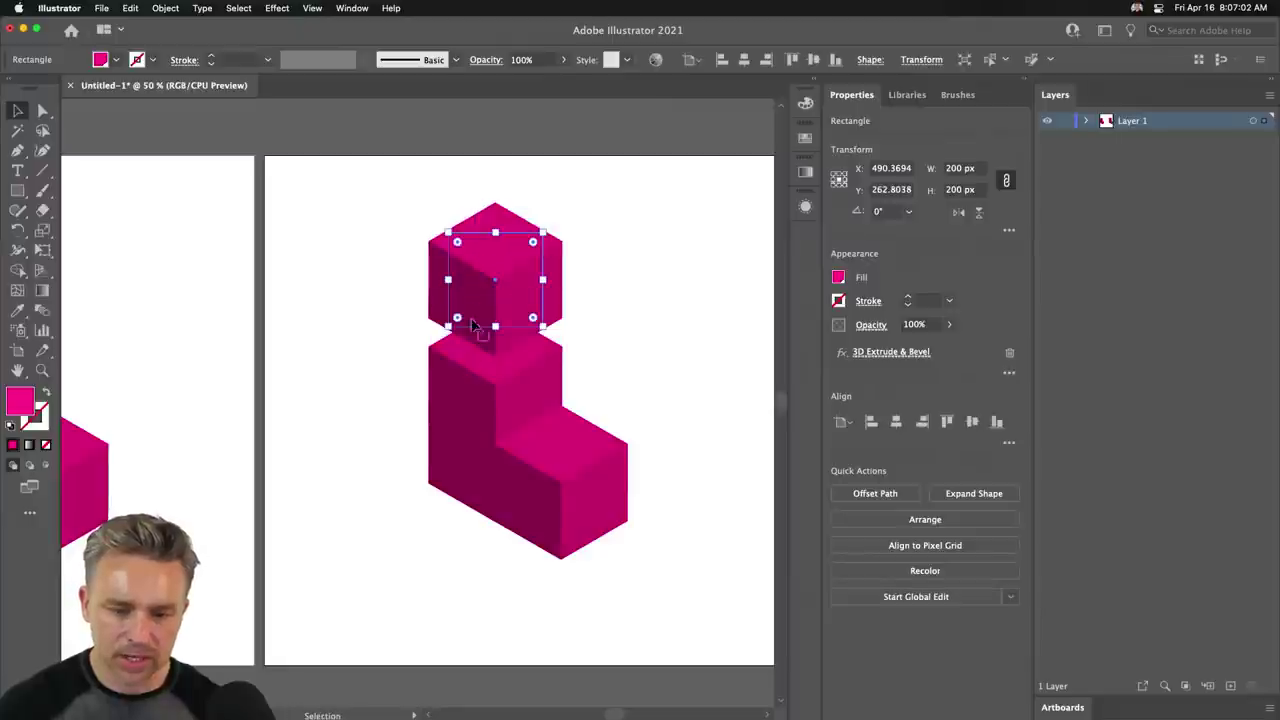
left_click_drag(534, 491, 603, 523)
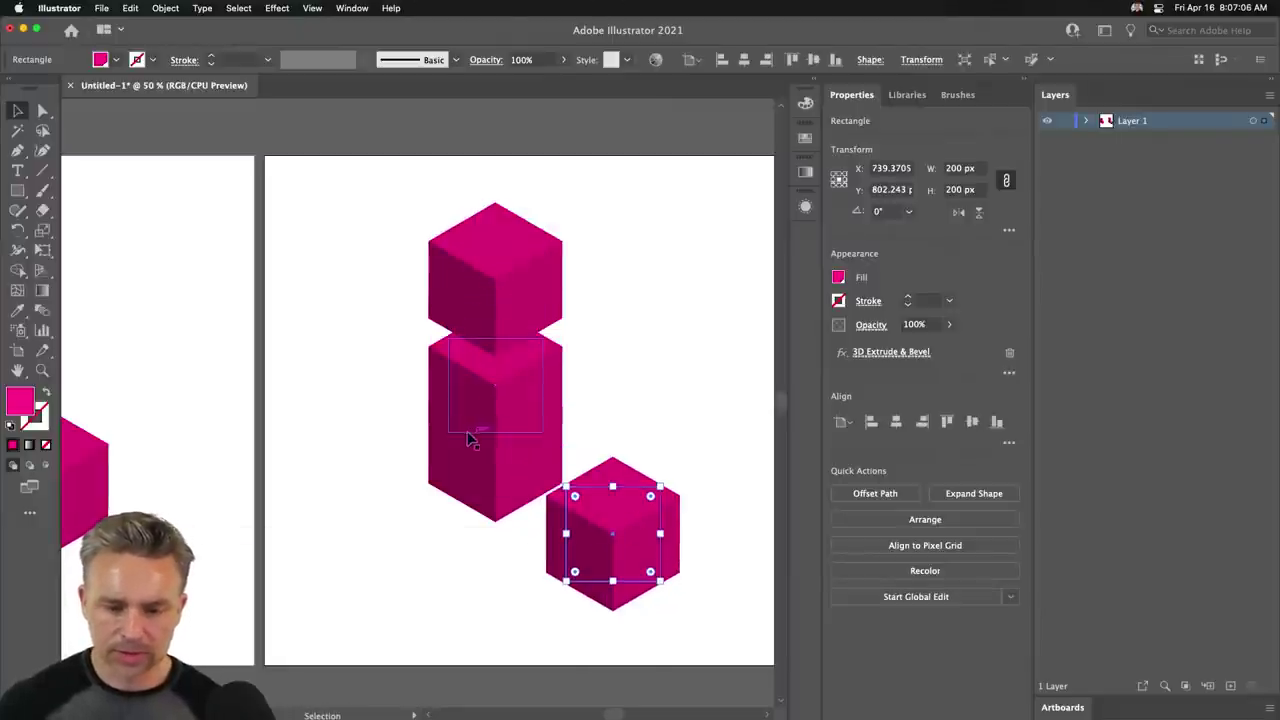
left_click_drag(476, 413, 547, 375)
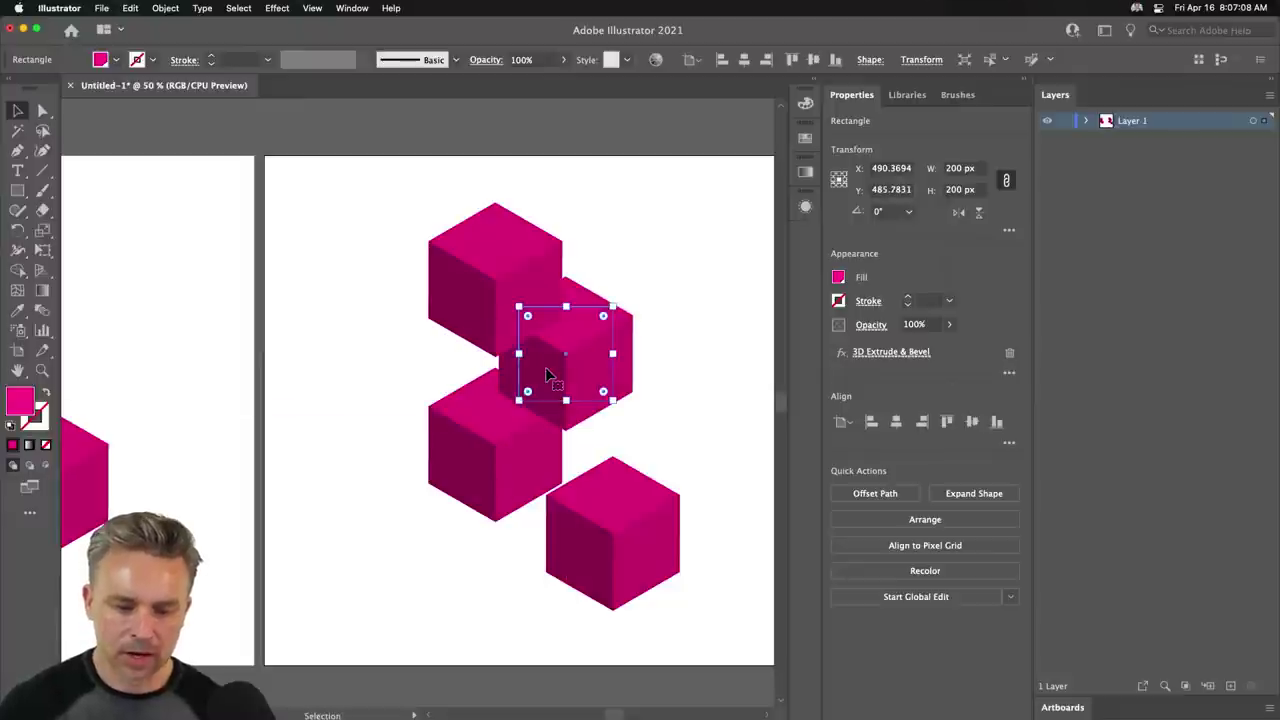
left_click_drag(597, 524, 580, 506)
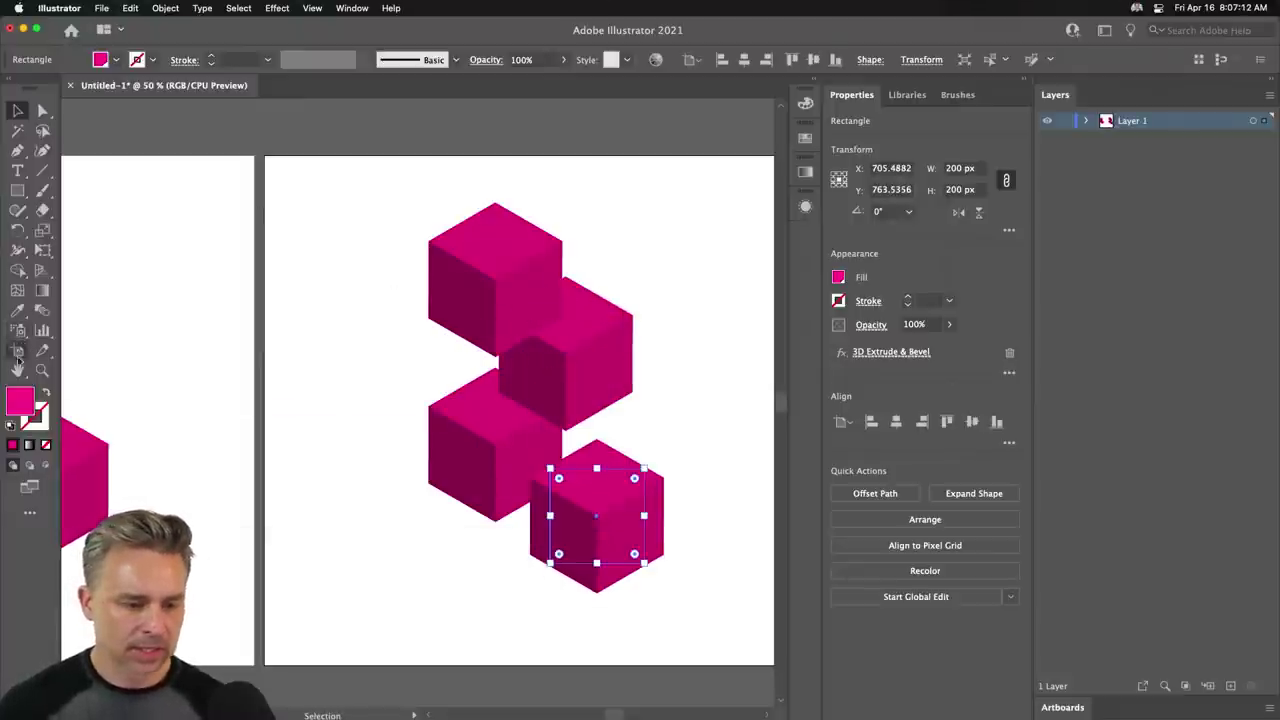
Duplicate the second artboard with its separated cubes to make a third, and fit all artboards in view.
left_click(17, 353)
key("v")
left_click(294, 197)
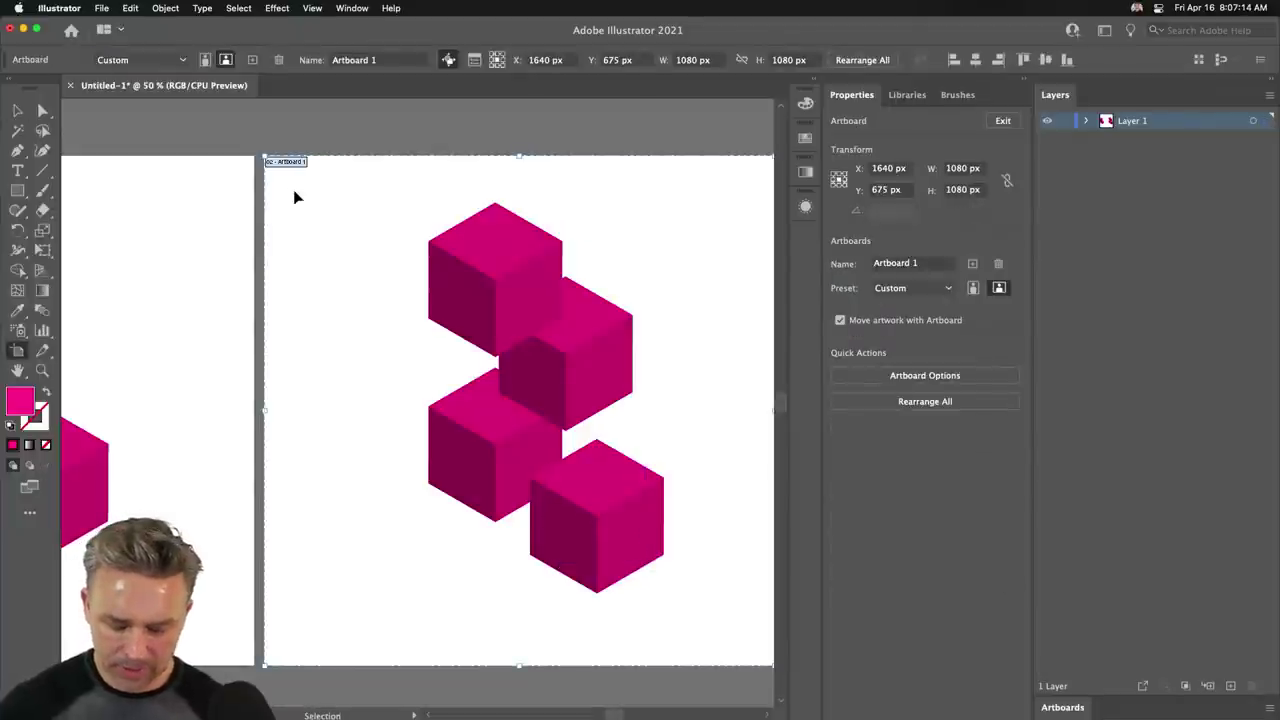
key("shift+o")
key("super+c")
key("super+v")
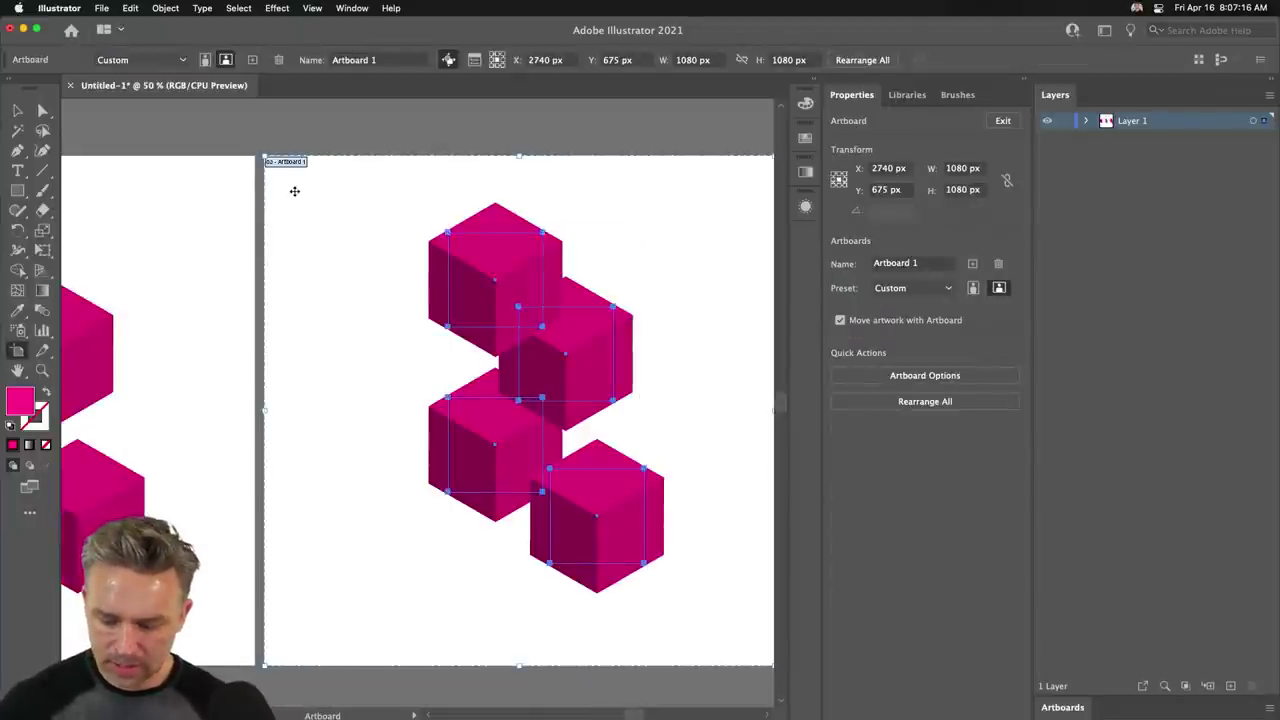
key("super+alt+0")
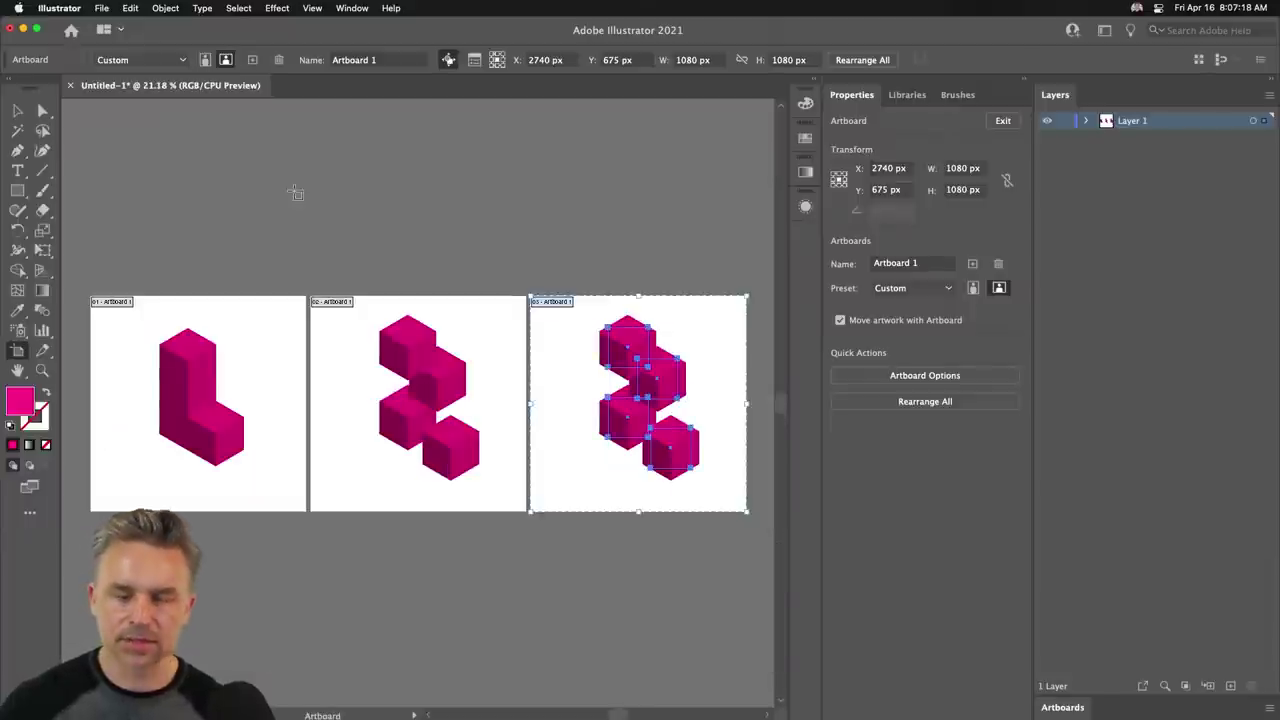
Spread the third artboard's cubes farther apart, raising the top cube and moving the two right-hand cubes outward.
left_click(16, 110)
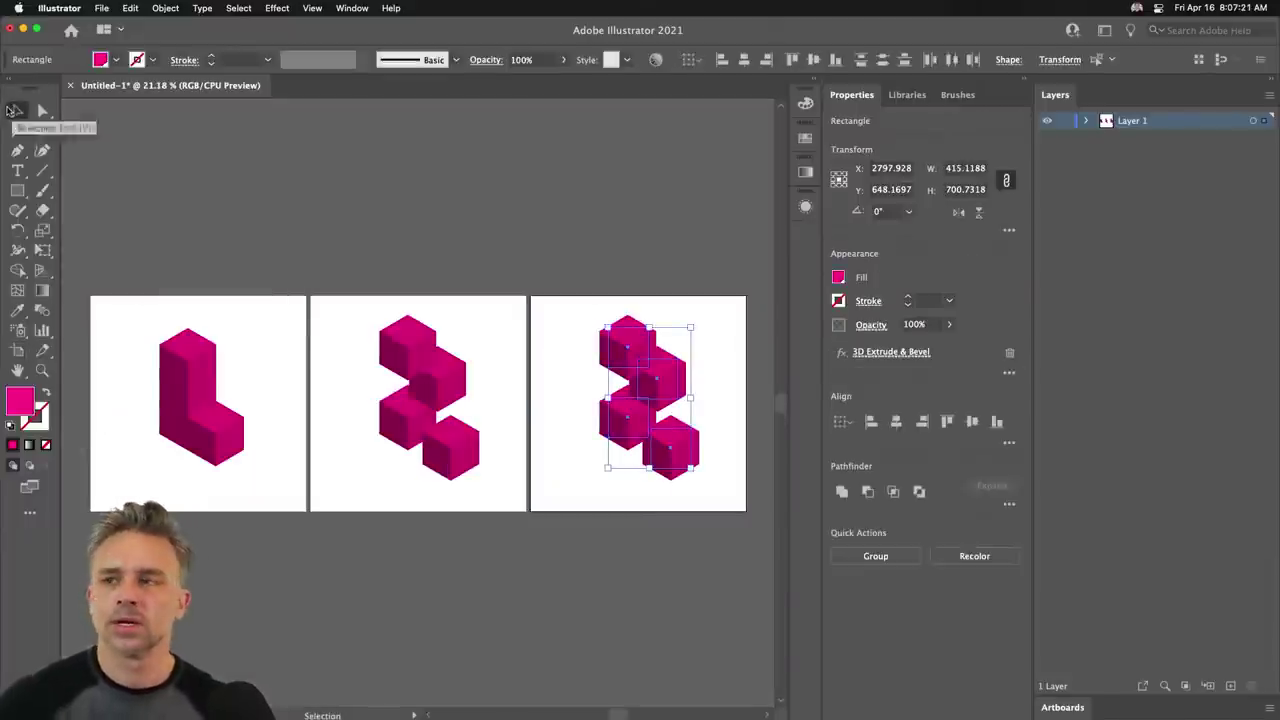
left_click(591, 300)
left_click_drag(621, 339, 620, 325)
left_click_drag(655, 387, 678, 374)
left_click_drag(656, 448, 689, 463)
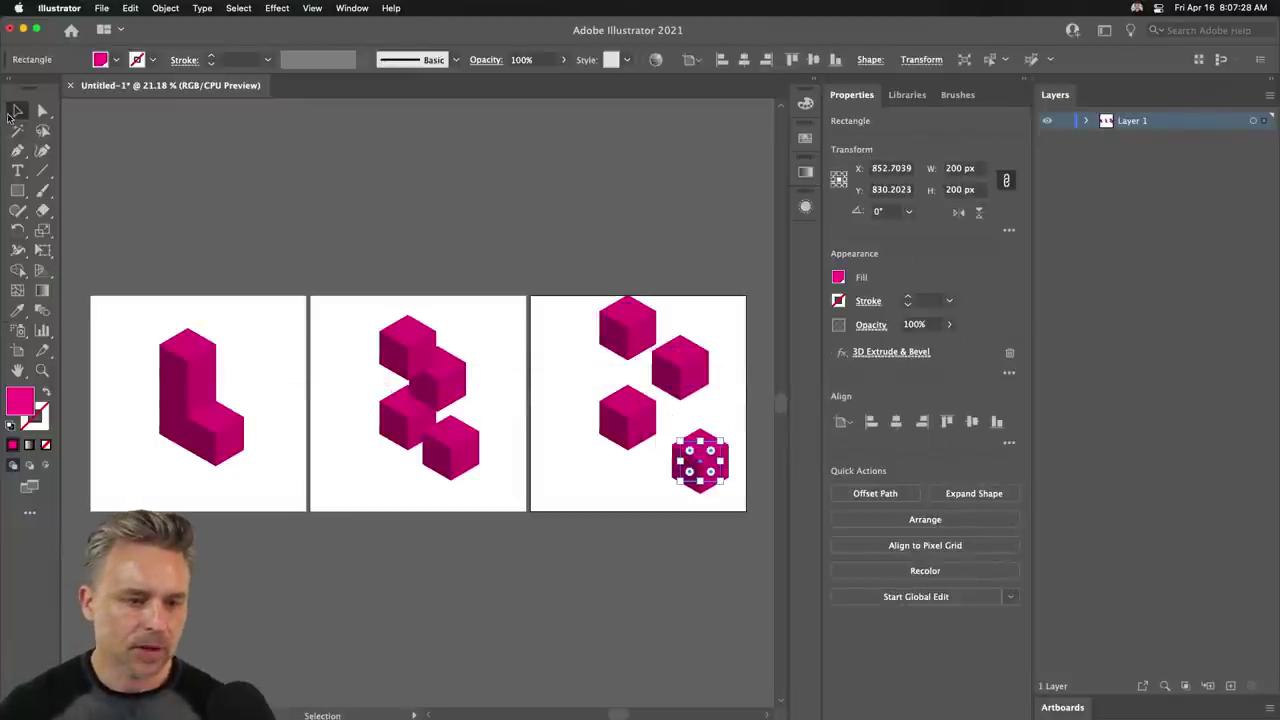
Duplicate the third artboard with its cubes to make a fourth artboard at the end of the row.
left_click(17, 350)
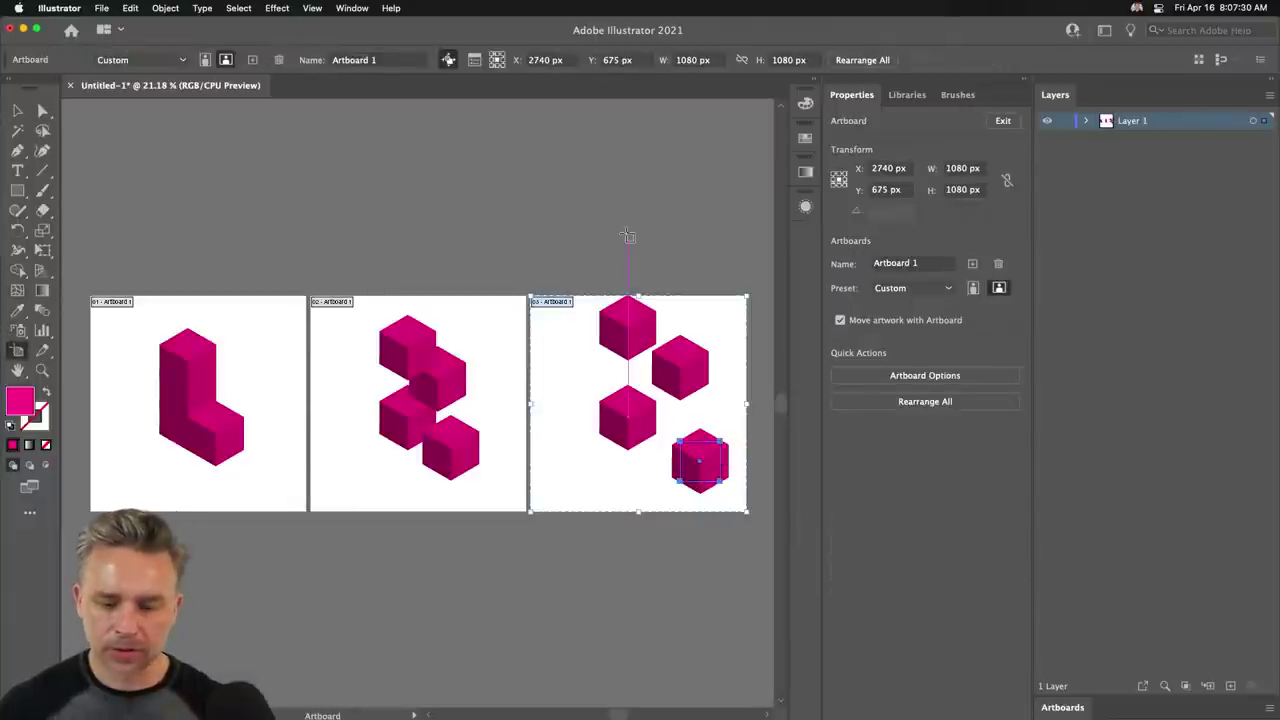
key("super+c")
key("super+v")
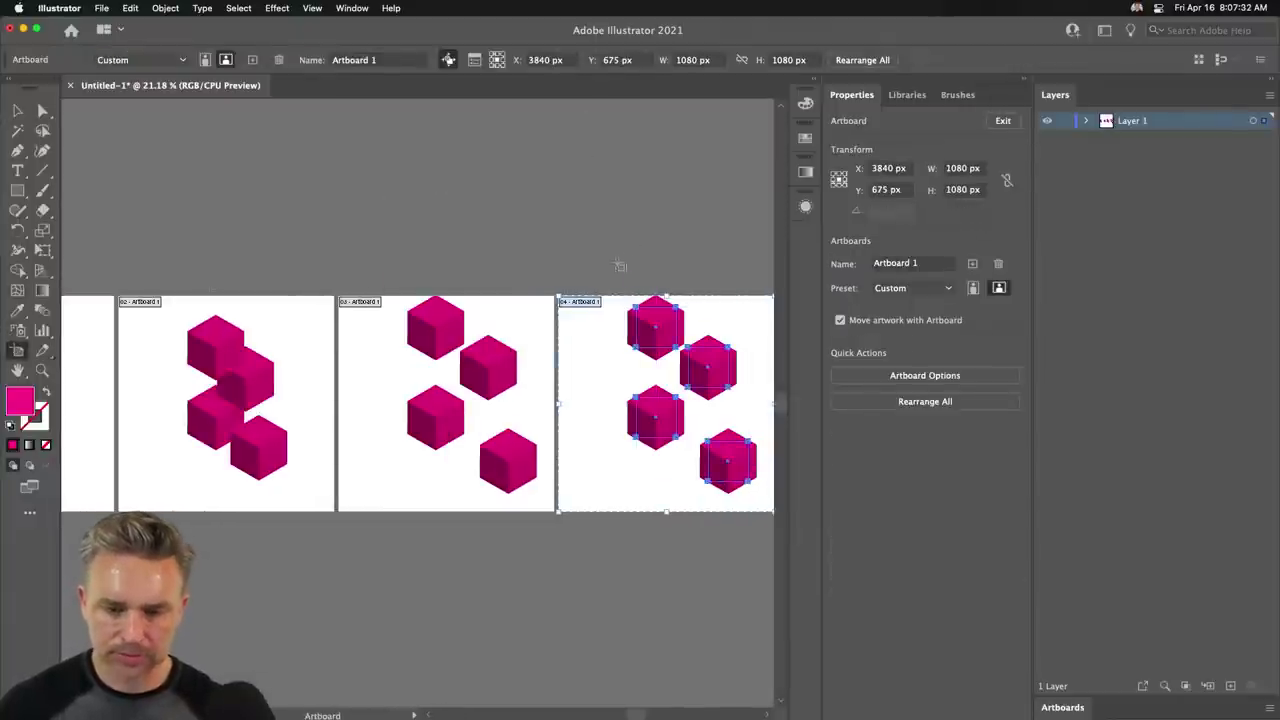
Spread the fourth artboard's cubes wider, with the top cube crossing the upper edge and the lower-right cube reaching the corner.
left_click(17, 110)
left_click(477, 234)
left_click_drag(646, 314, 657, 274)
left_click_drag(688, 375, 713, 363)
left_click_drag(719, 463, 737, 483)
left_click(653, 420)
left_click(374, 236)
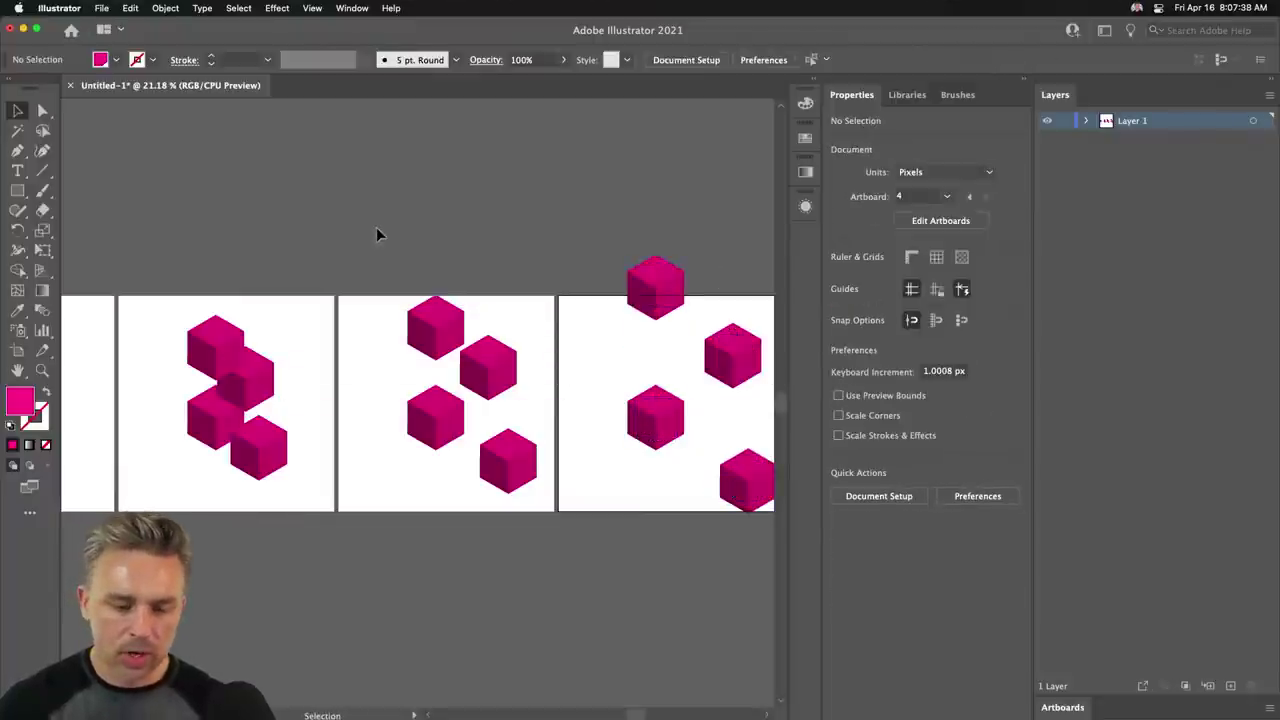
Collapse the Properties panel to make more room for the row of artboards.
left_click(1022, 78)
left_click_drag(420, 193, 576, 186)
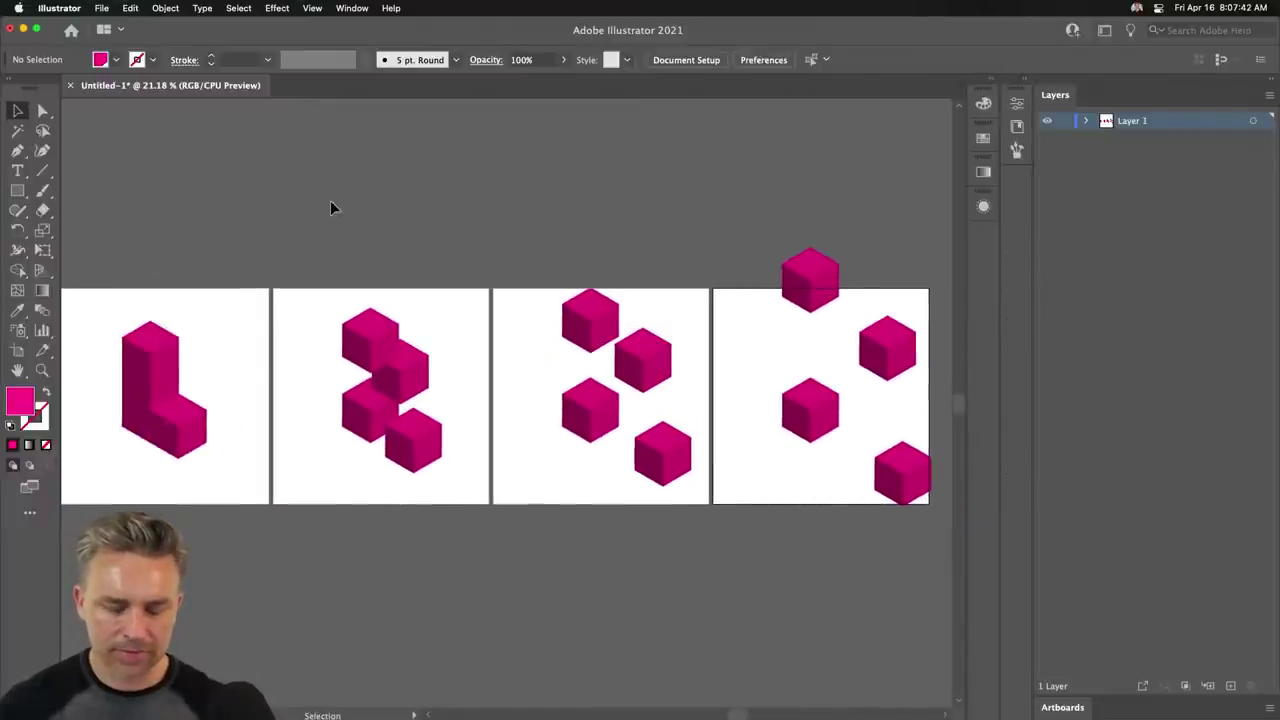
scroll(763, 358, "right", 10)
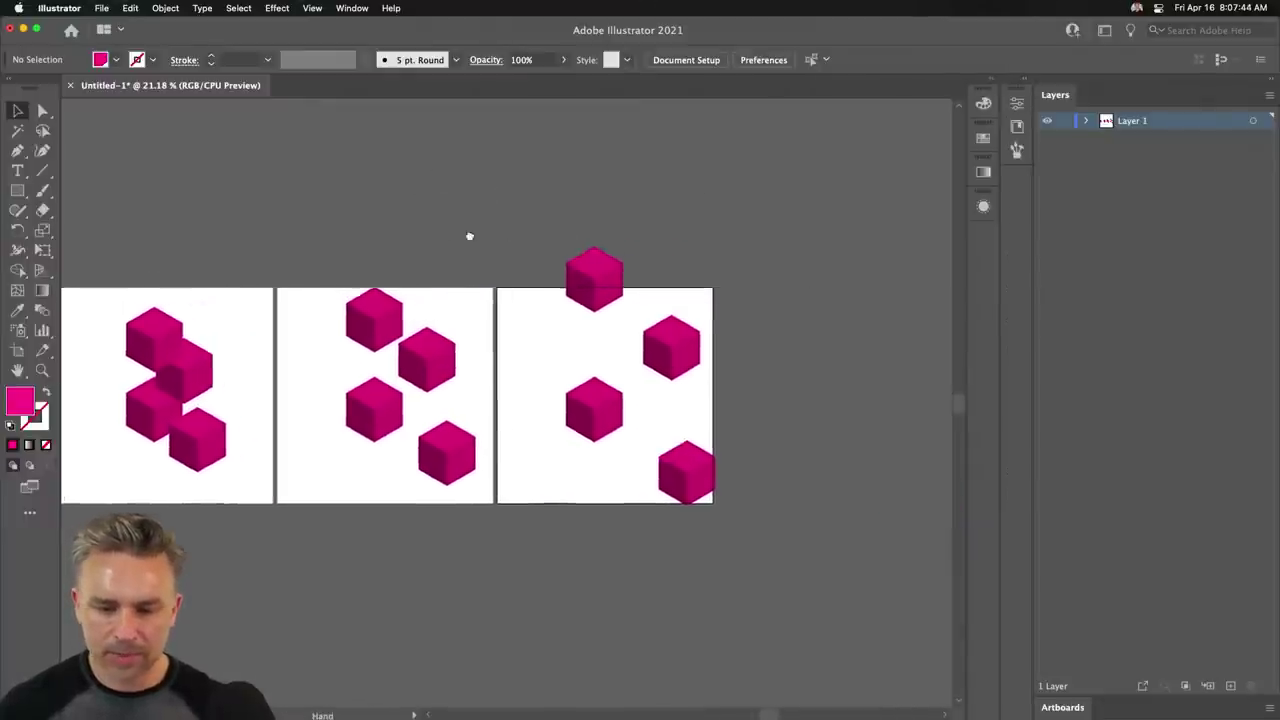
Duplicate the fourth artboard with its cubes and move the copy up level with the row, at Y 675 px.
left_click_drag(448, 250, 617, 605)
key("a")
key("v")
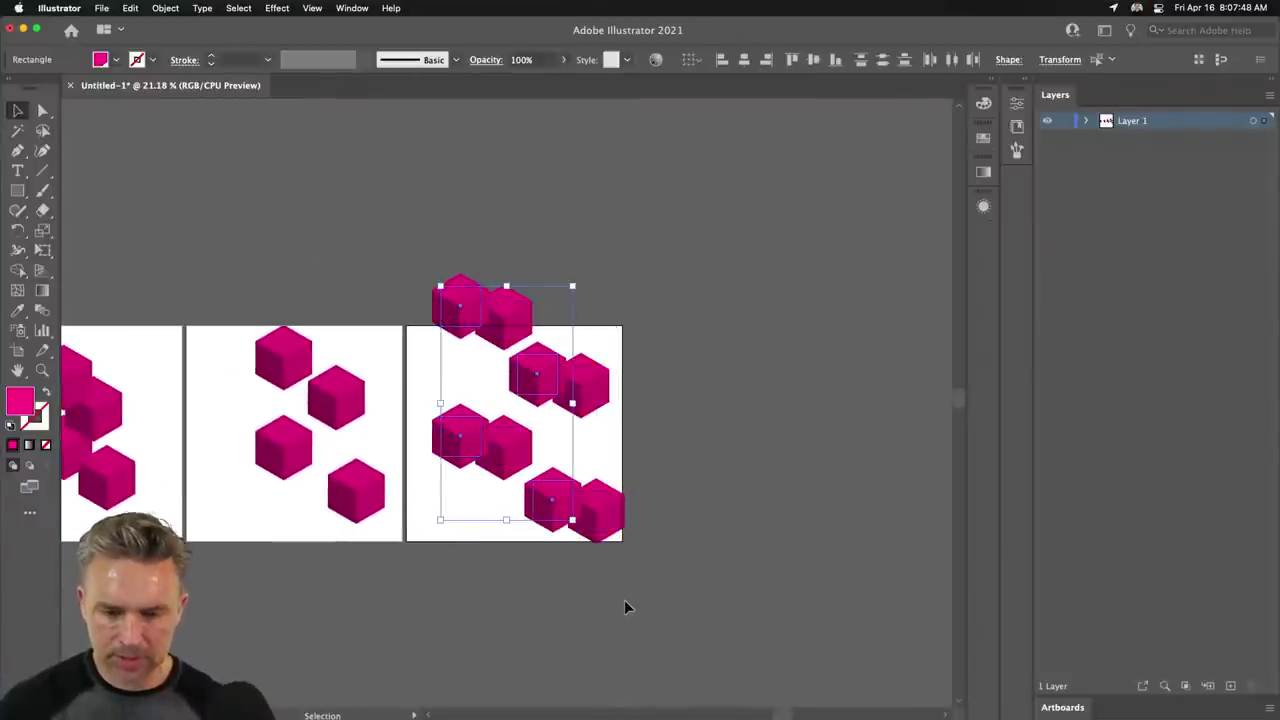
left_click(17, 350)
key("super+c")
key("super+v")
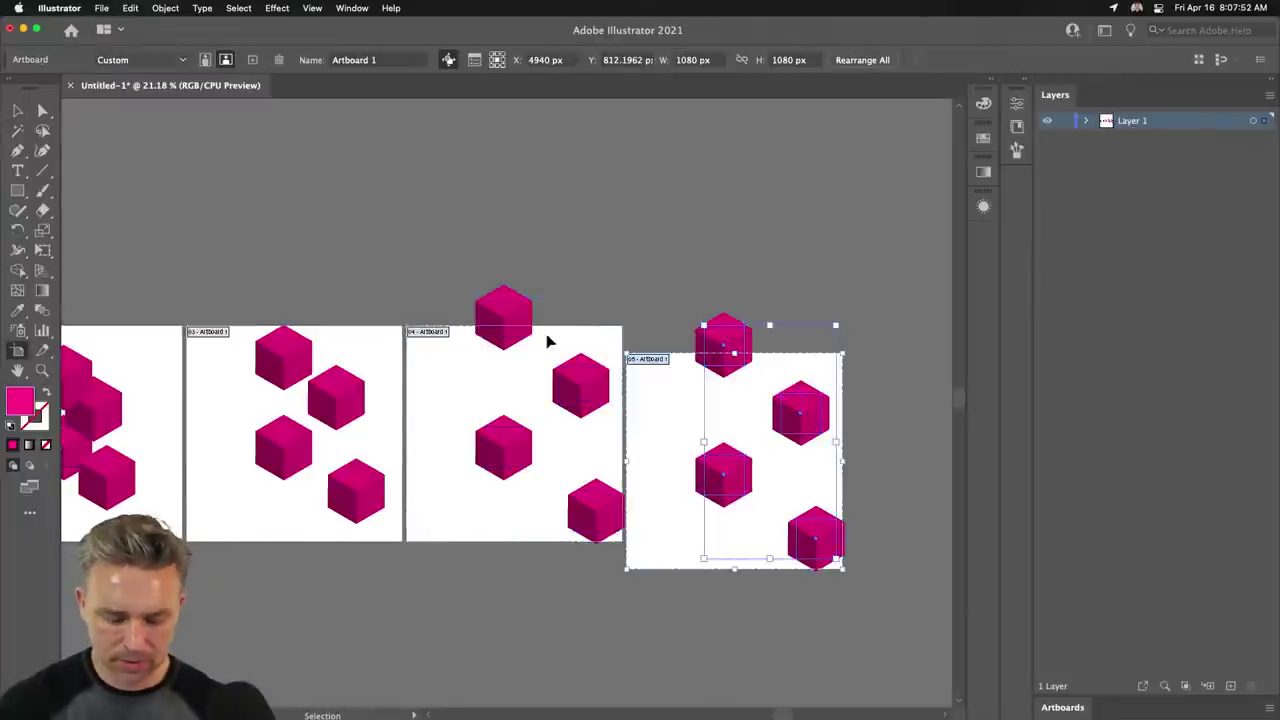
key("super+z")
key("super+shift+z")
left_click_drag(643, 374, 645, 348)
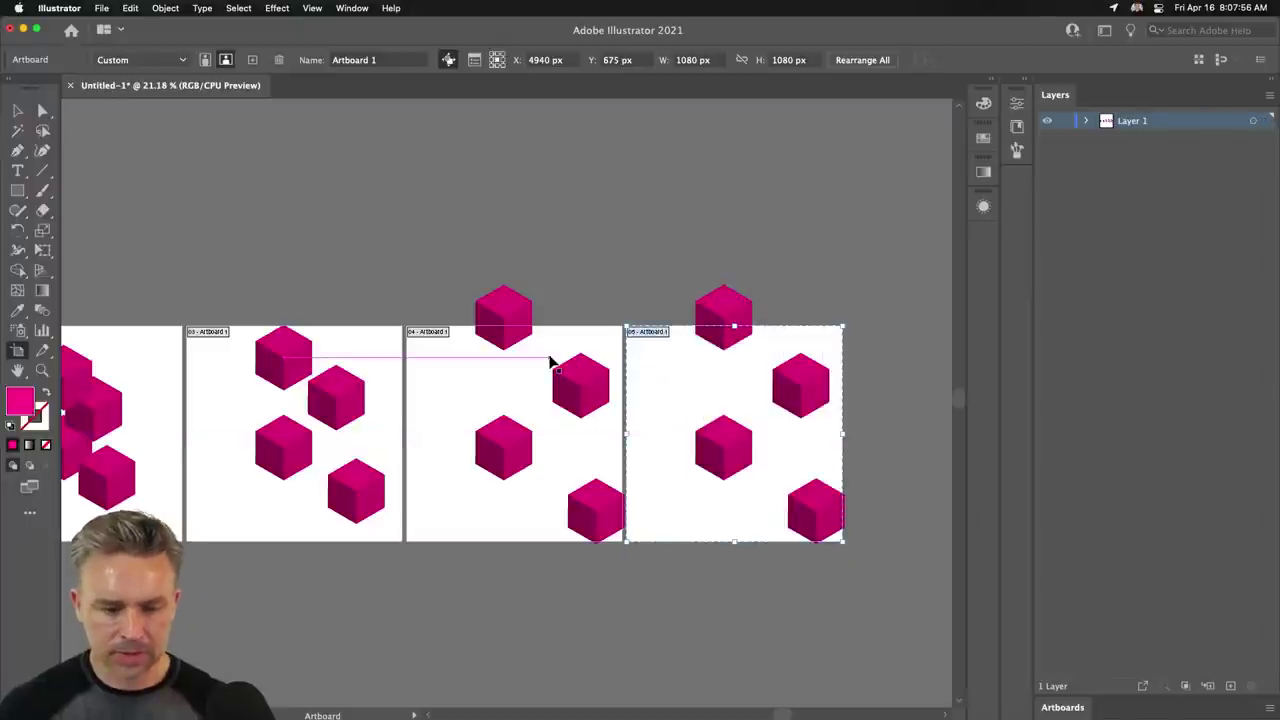
Spread the fifth artboard's cubes outward, raising the top cube and moving both right-hand cubes onto the right edge.
left_click(17, 110)
left_click_drag(724, 317, 712, 292)
left_click(666, 263)
left_click_drag(774, 370, 816, 346)
left_click_drag(806, 511, 832, 541)
left_click(676, 356)
left_click_drag(714, 290, 713, 319)
left_click(663, 266)
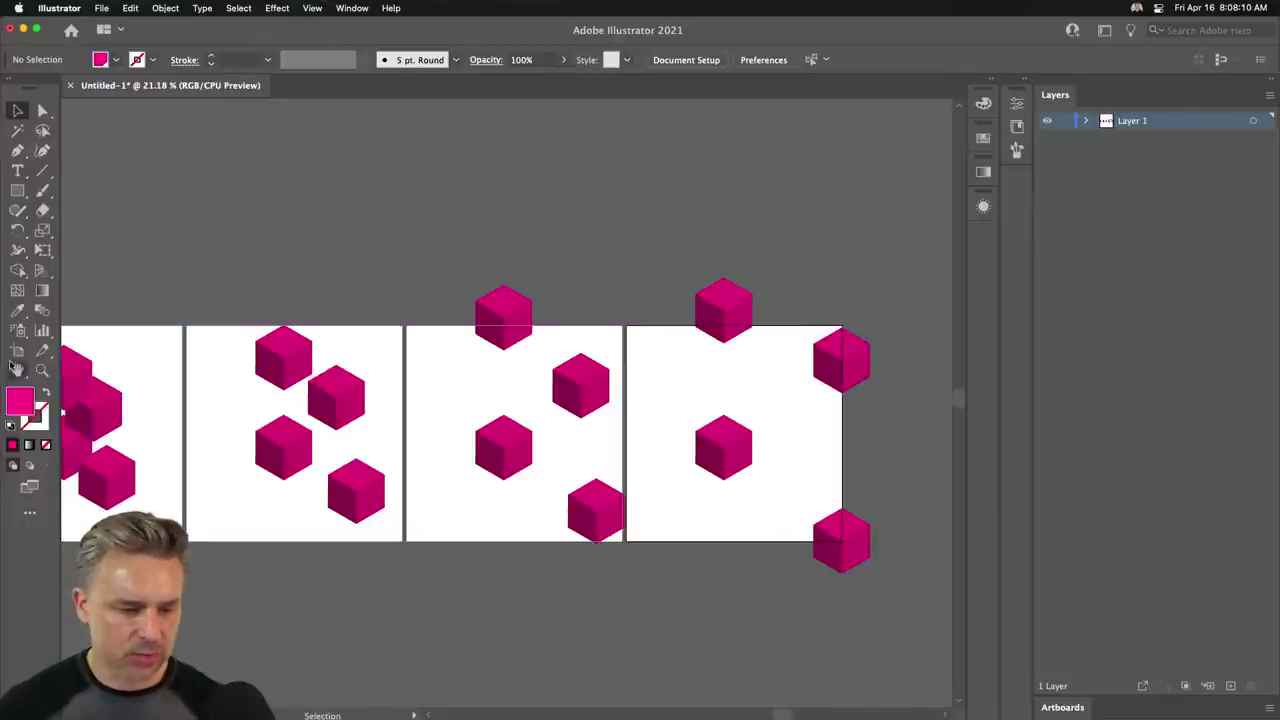
Duplicate the fifth artboard with its cubes to make a sixth artboard.
key("shift+o")
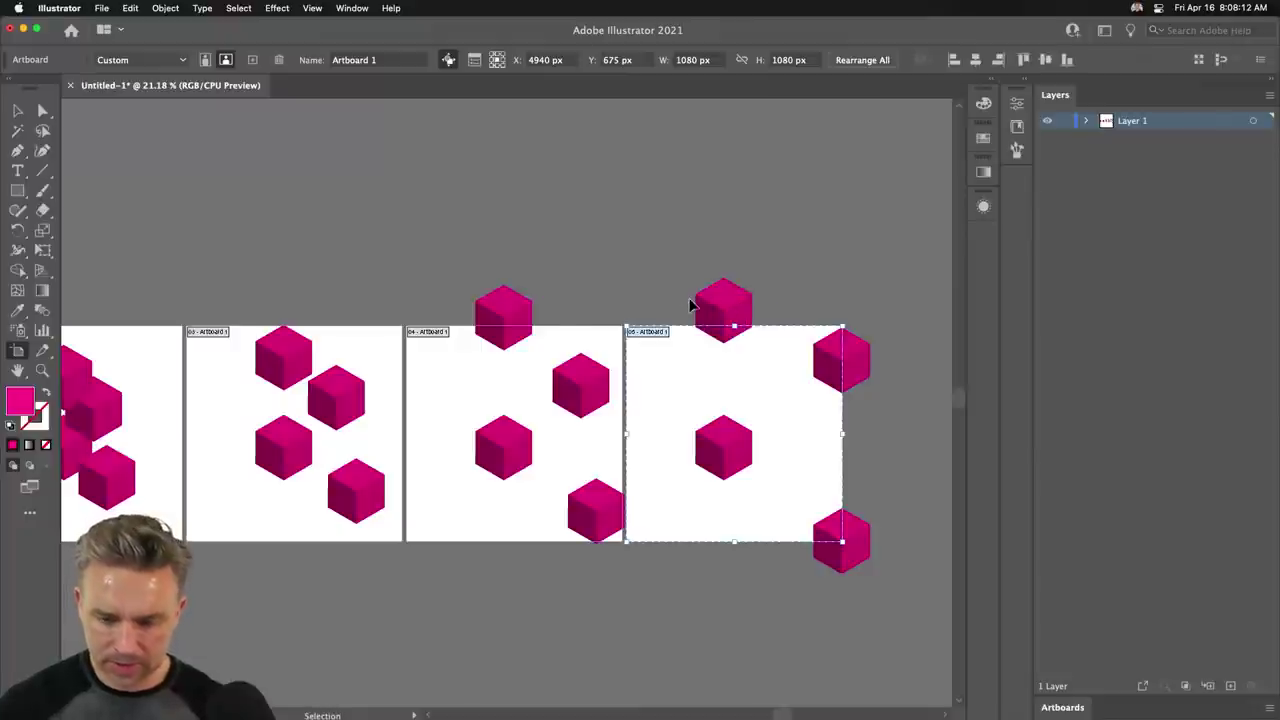
key("super+v")
mouse_move(760, 440)
left_mouse_down()
mouse_move(818, 410)
mouse_move(774, 435)
left_mouse_up()
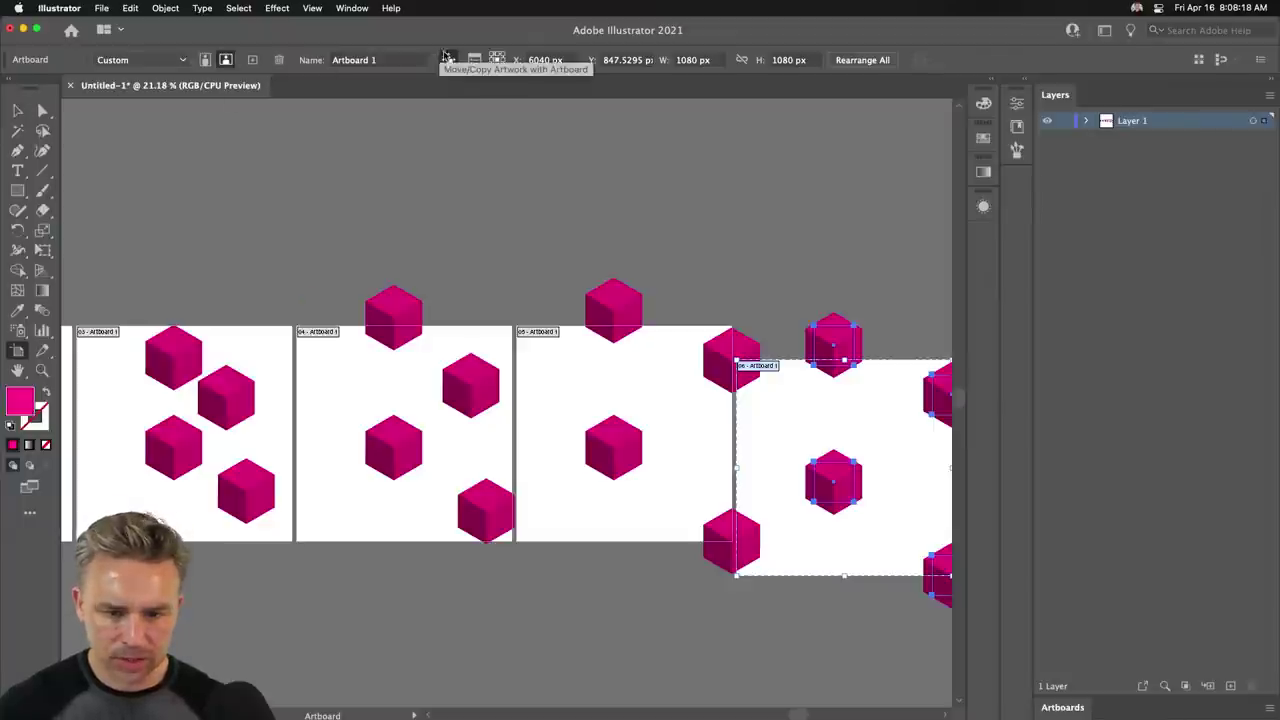
Try to move the sixth artboard up and to the right without its artwork, and undo the move.
scroll(766, 257, "right", 5)
left_click_drag(537, 374, 575, 357)
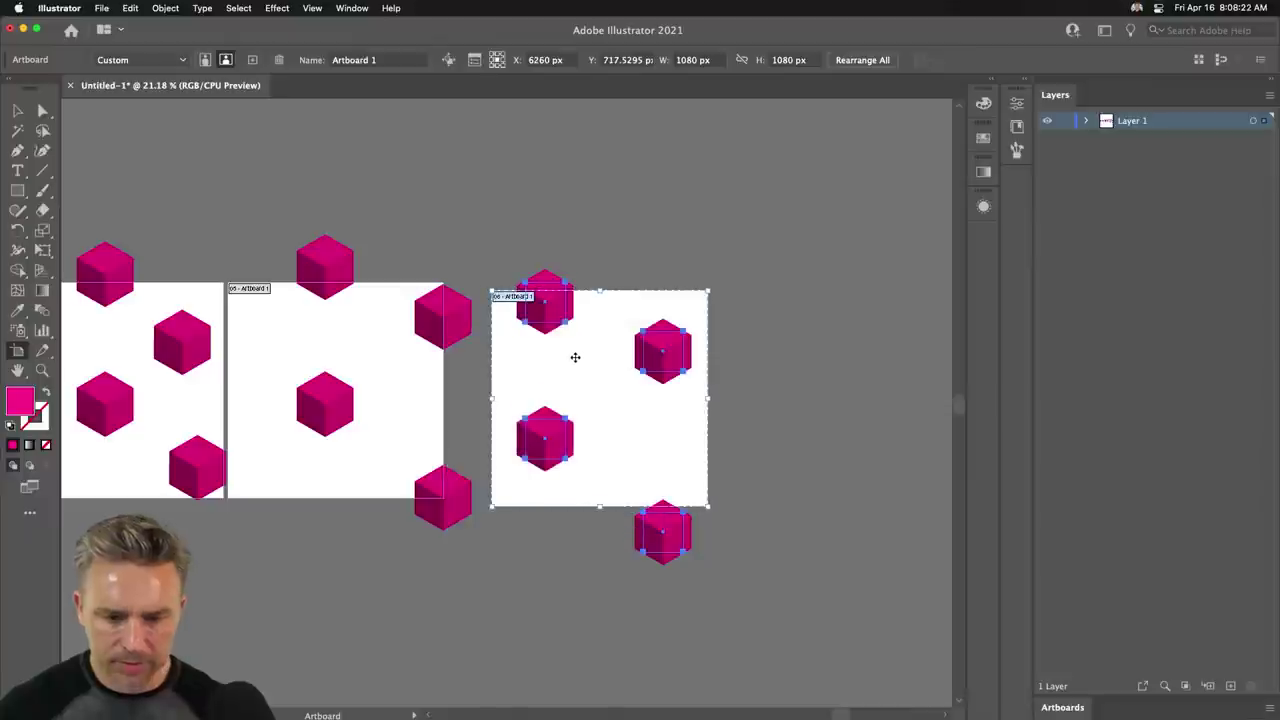
key("super+z")
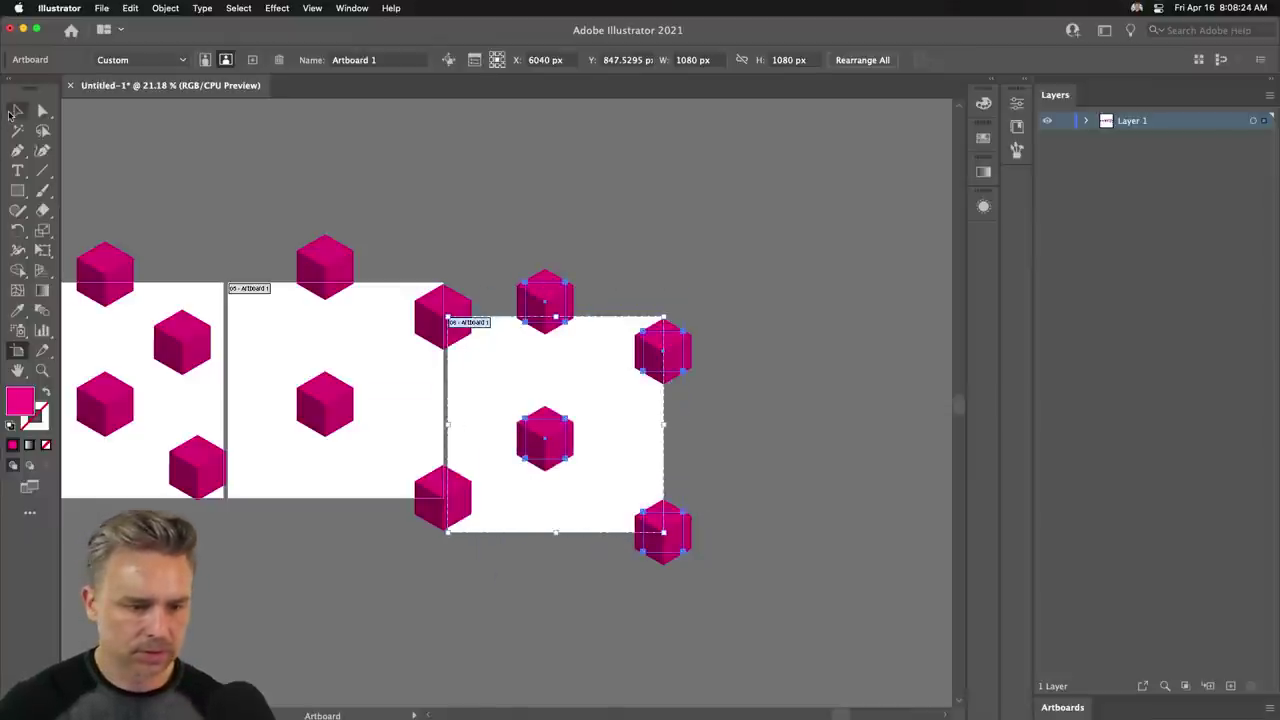
left_click(15, 112)
left_click(564, 231)
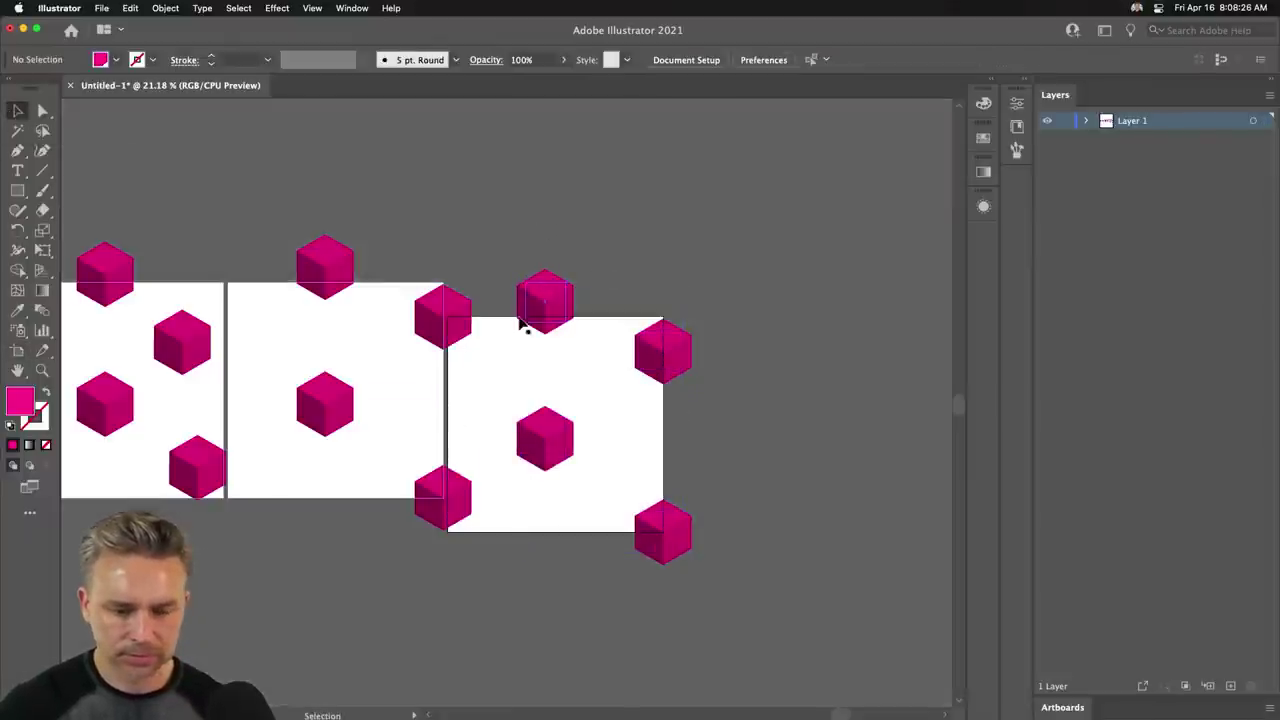
left_click(17, 352)
left_click(543, 294)
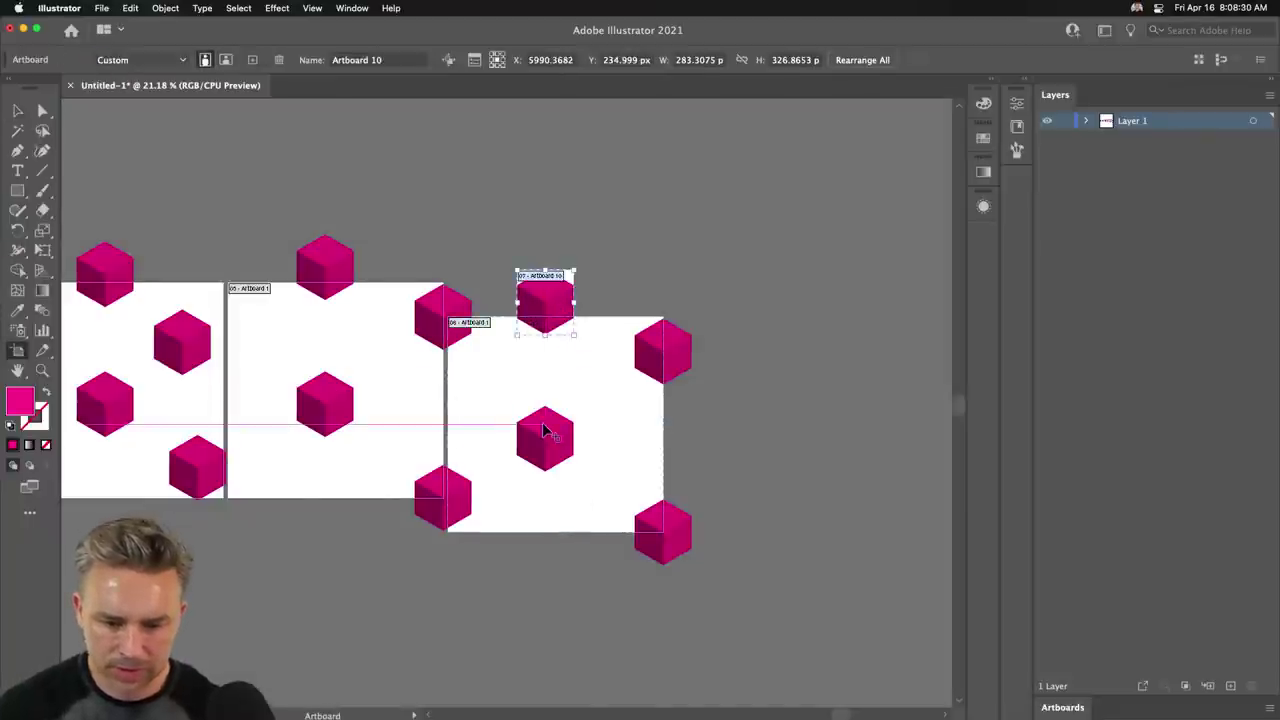
key("Delete")
left_click(14, 110)
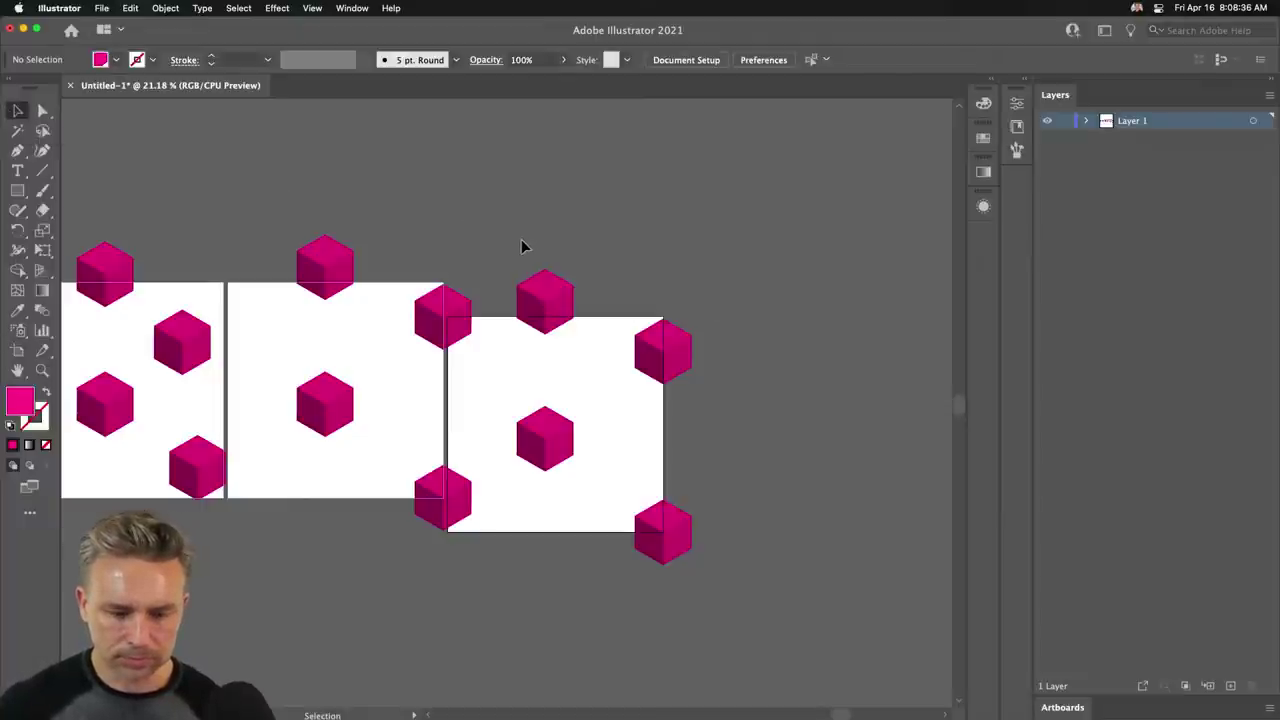
Pull the fifth artboard's two right-hand cubes inward and move the sixth artboard with its cubes up level with the row.
left_click_drag(428, 320, 390, 320)
left_click_drag(430, 513, 392, 507)
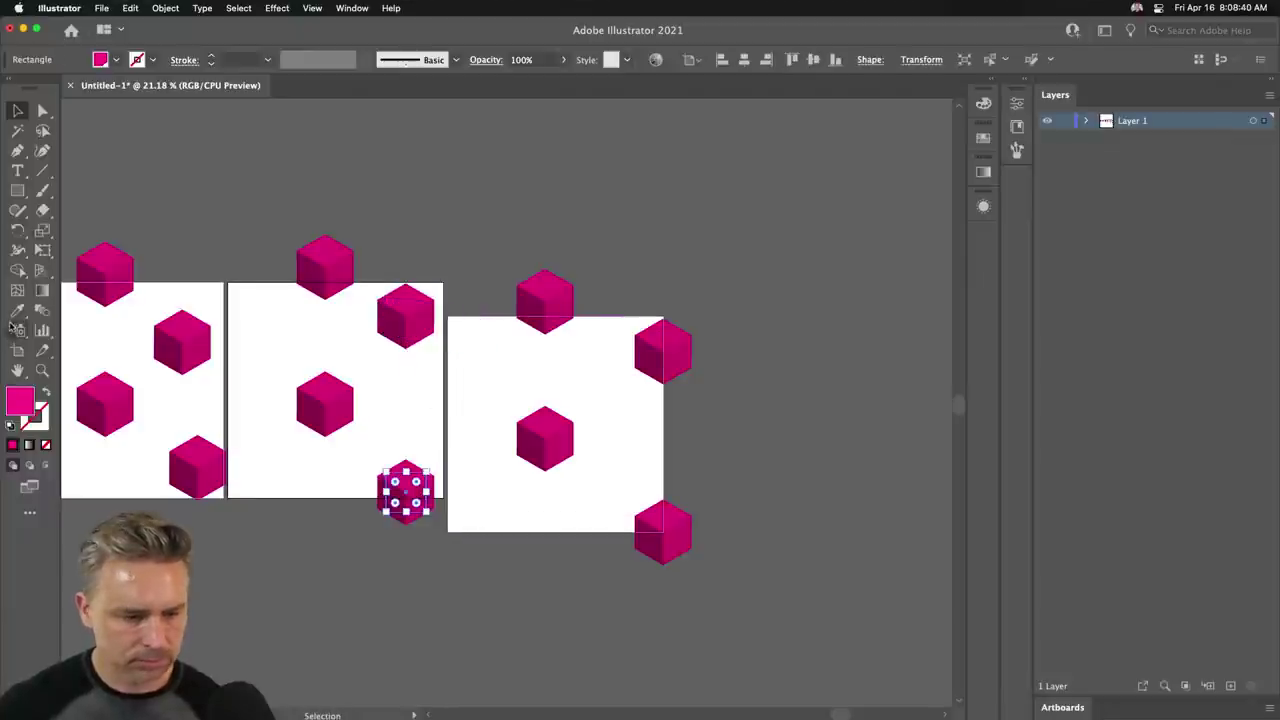
left_click(17, 350)
left_click(463, 321)
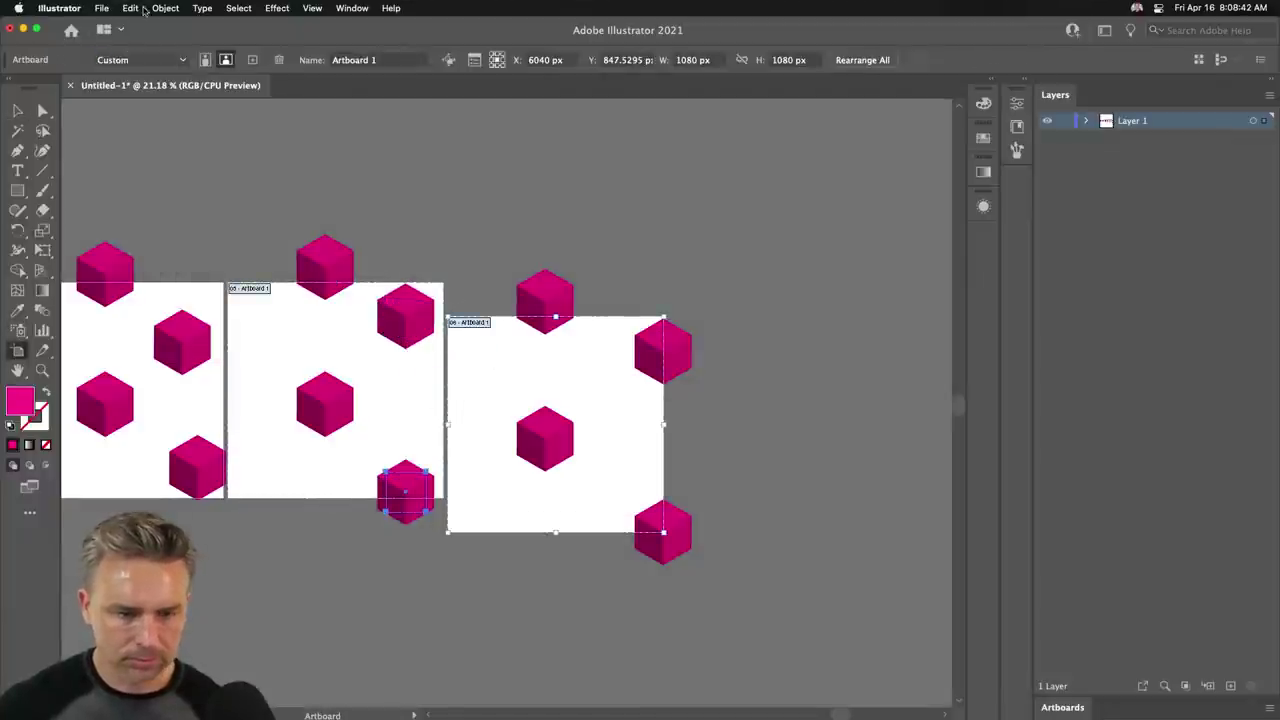
left_click(448, 59)
left_click_drag(468, 392, 480, 359)
Spread the fifth artboard's cubes outward, moving the right-hand pair past the artboard's corners and raising the top cube slightly.
left_click(17, 110)
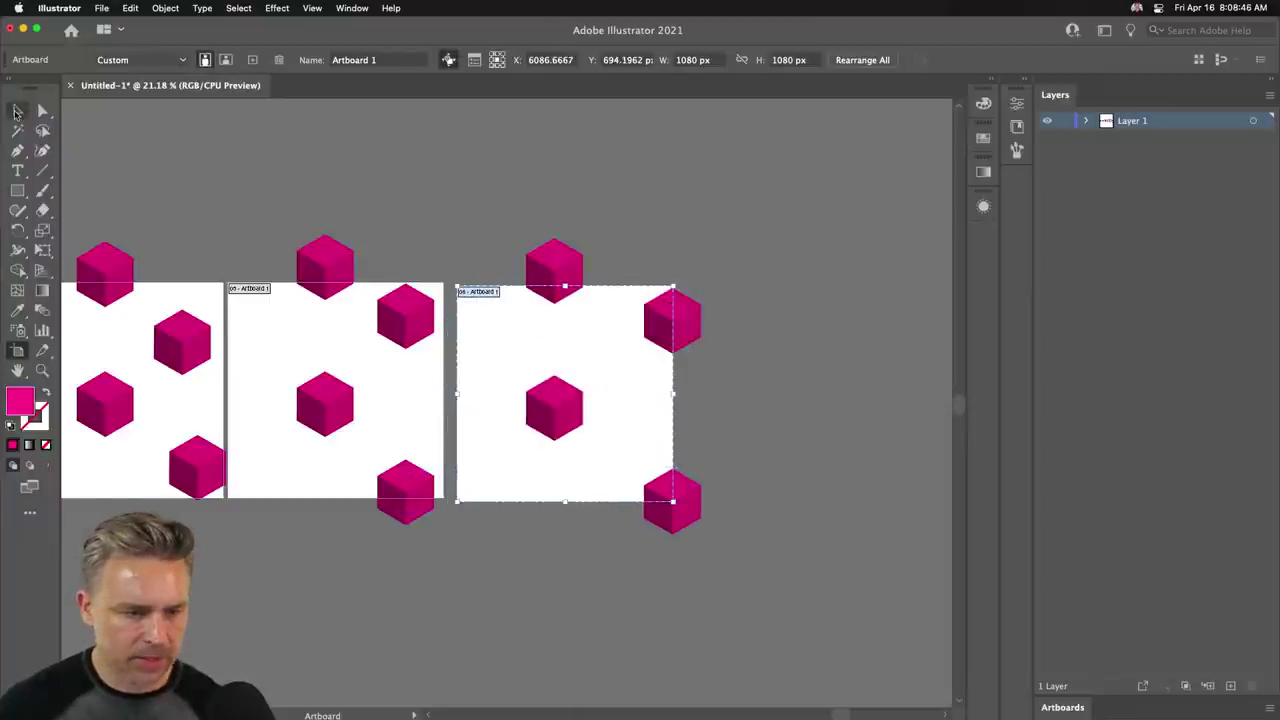
left_click_drag(399, 485, 424, 503)
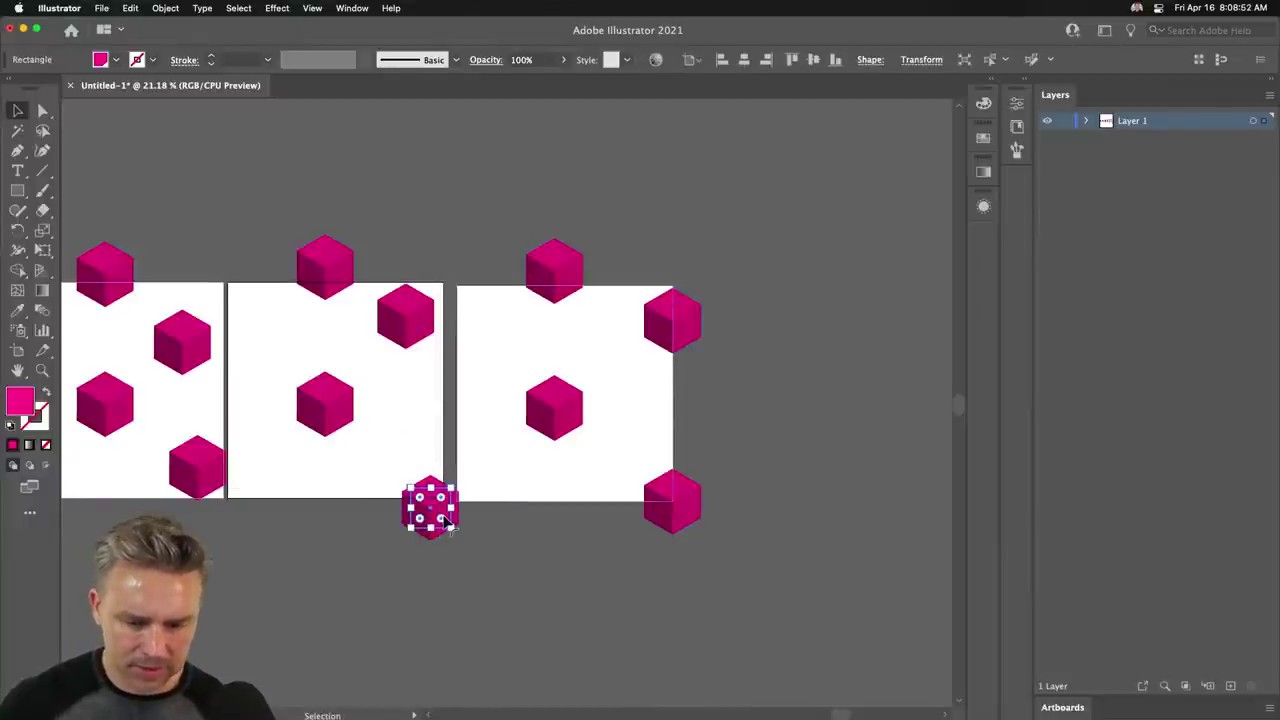
left_click_drag(394, 306, 421, 262)
left_click_drag(312, 266, 314, 259)
Move the sixth artboard's three outer cubes completely off the artboard and nudge the fifth artboard's upper-right cube up and left.
left_click_drag(545, 271, 576, 208)
left_click_drag(663, 323, 729, 285)
left_click_drag(672, 522, 737, 550)
mouse_move(339, 322)
left_mouse_down()
mouse_move(834, 334)
mouse_move(379, 325)
mouse_move(346, 313)
left_mouse_up()
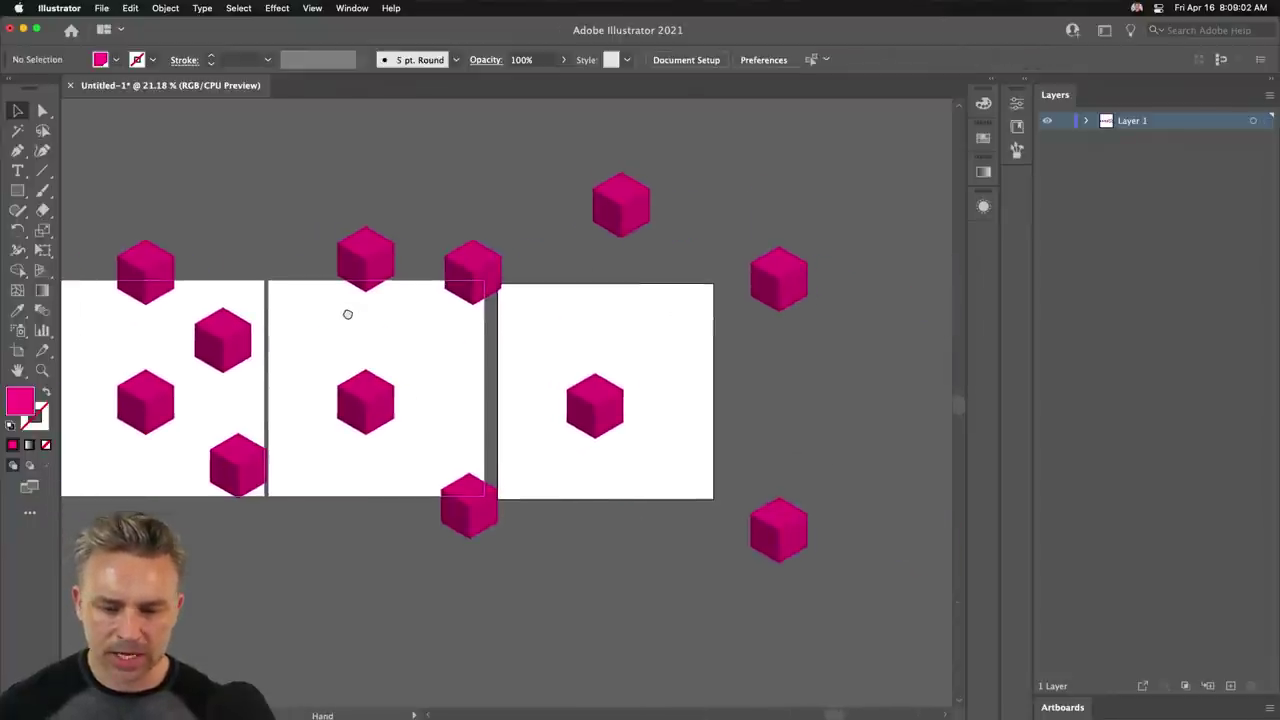
left_click_drag(466, 274, 462, 262)
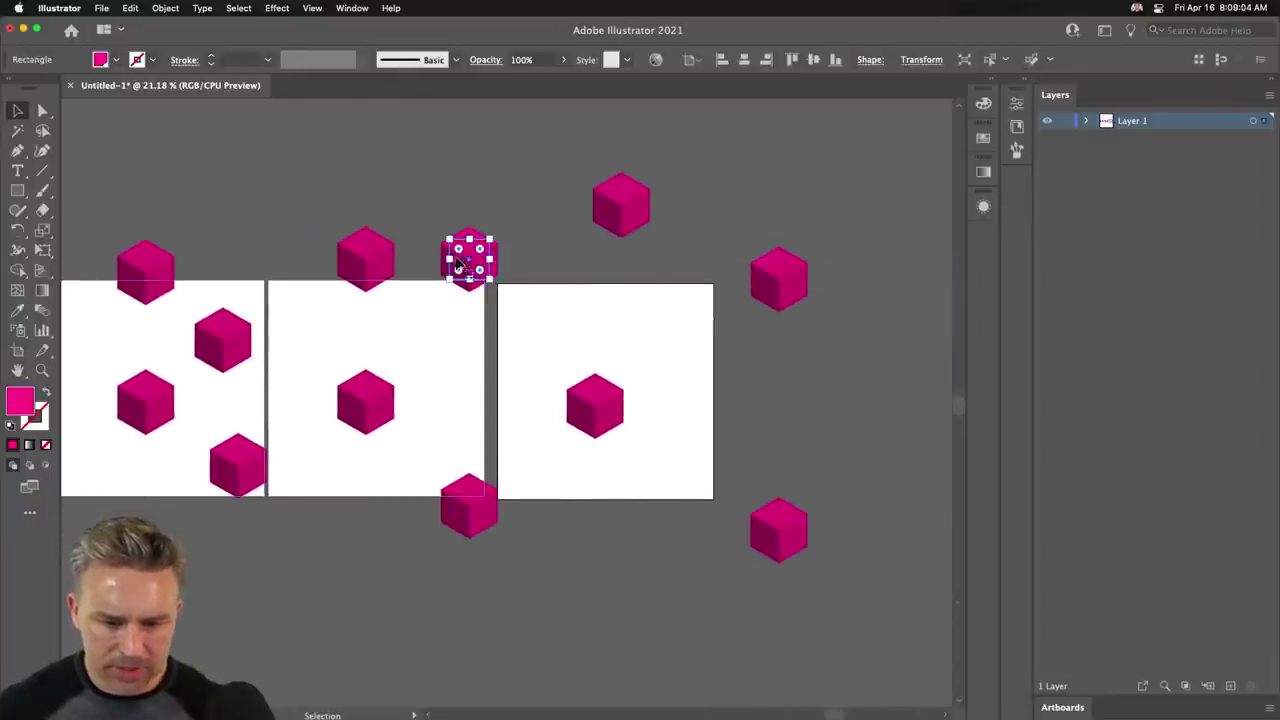
Deselect the artwork and open Export for Screens for the animation artboards.
left_click(111, 157)
left_click_drag(111, 157, 590, 195)
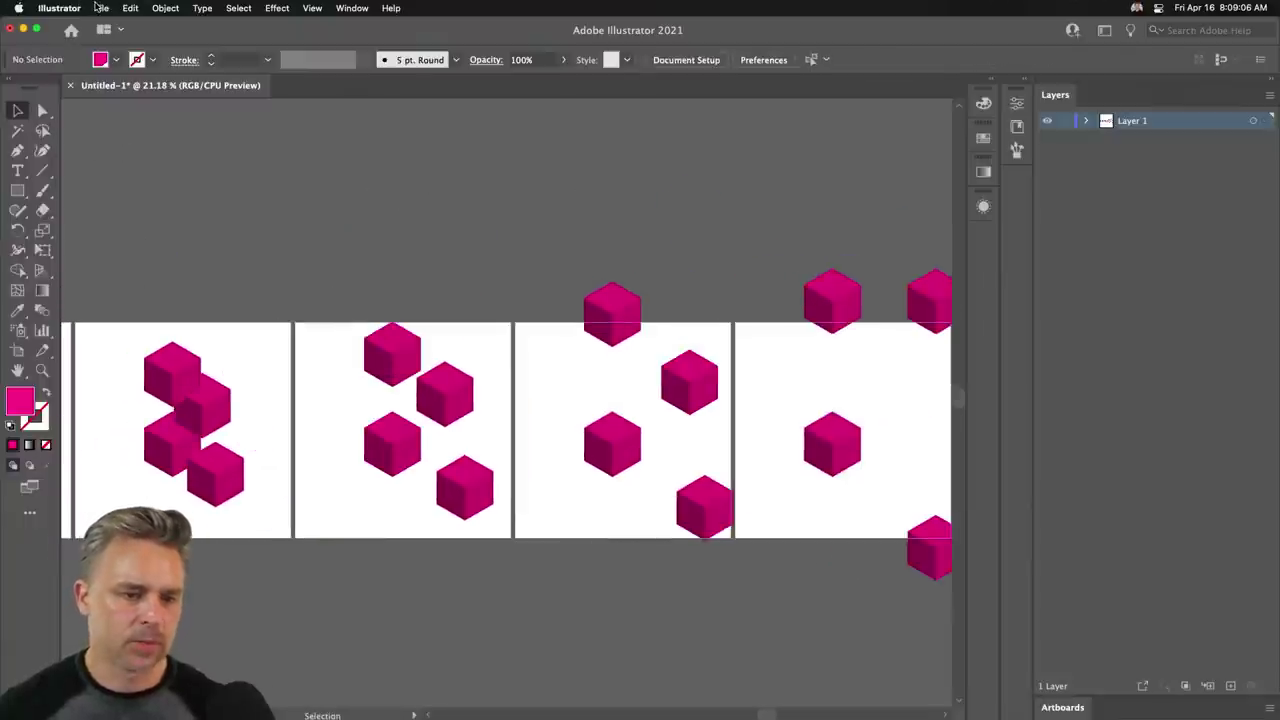
left_click(100, 8)
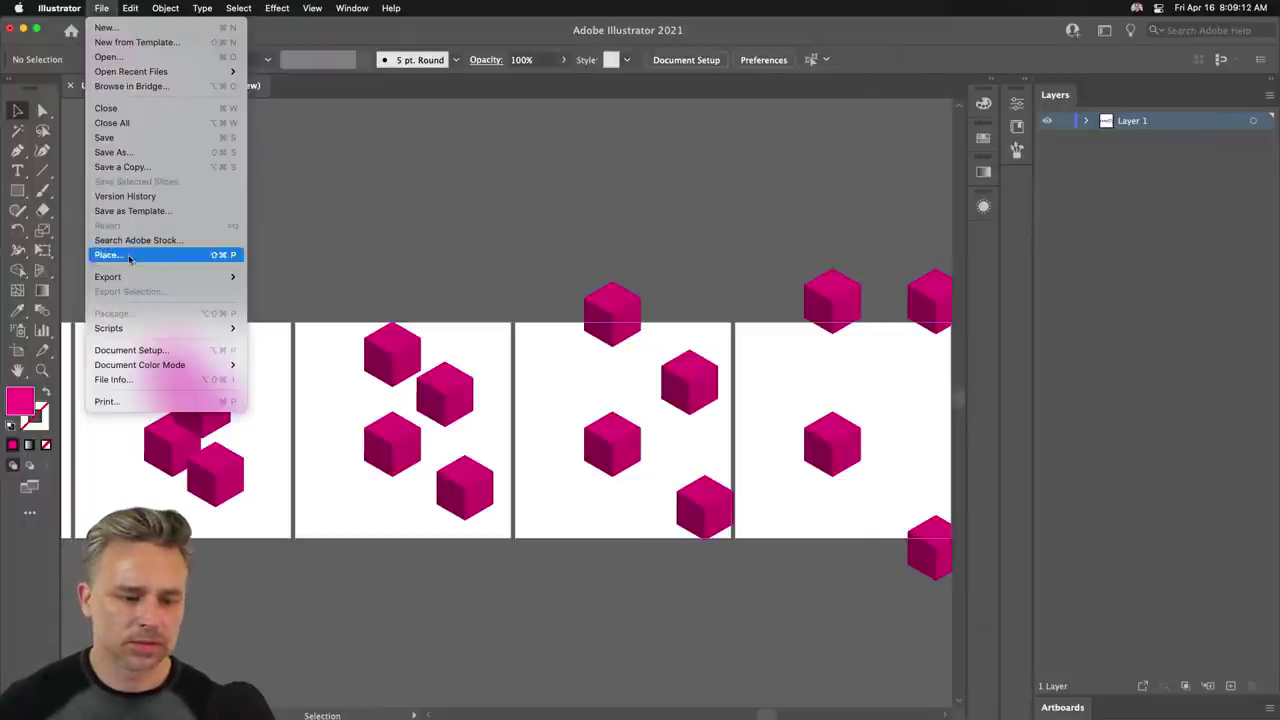
mouse_move(122, 277)
left_click(273, 280)
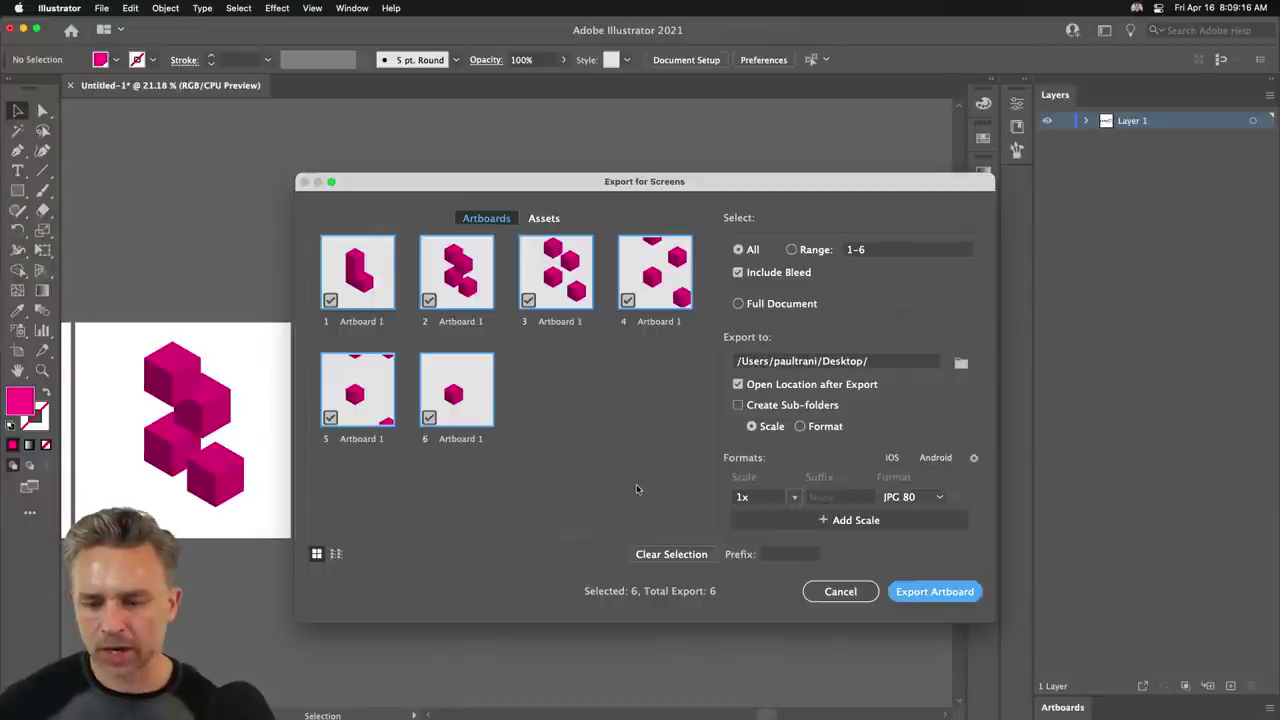
Export all six artboards at 1x as JPG 80 into a new Desktop folder named frames.
left_click(960, 362)
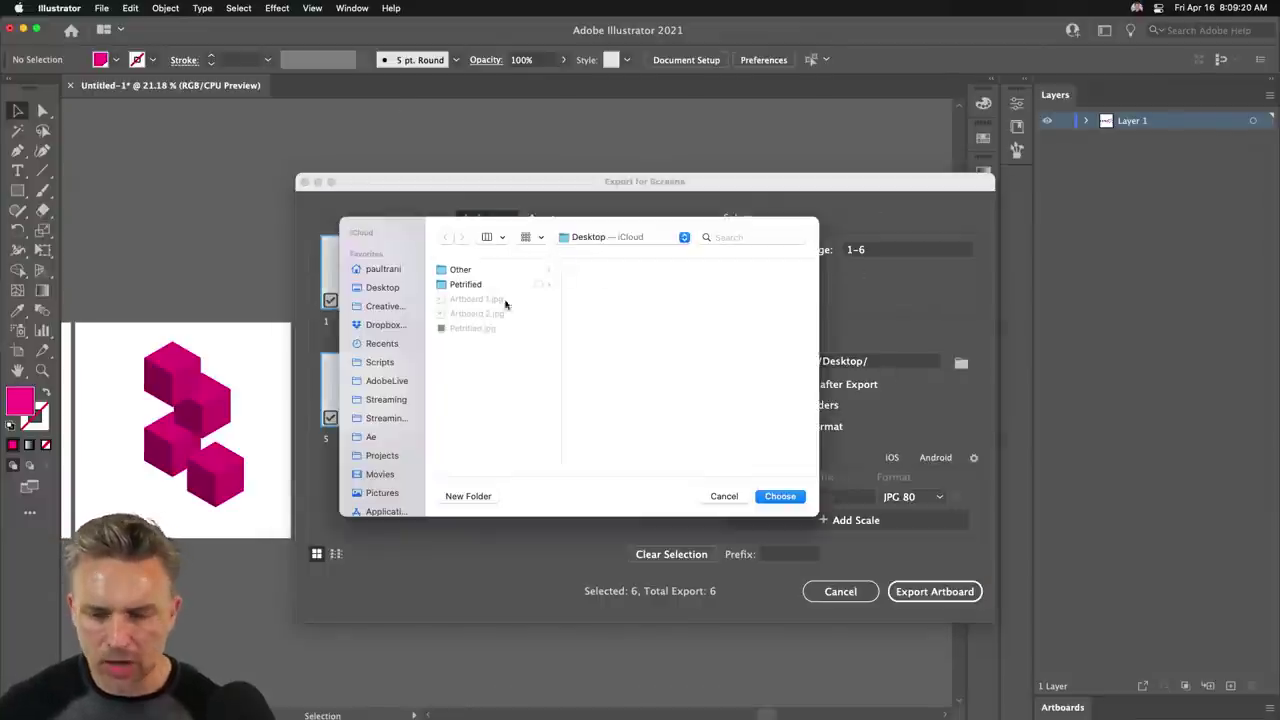
left_click(368, 289)
left_click(468, 496)
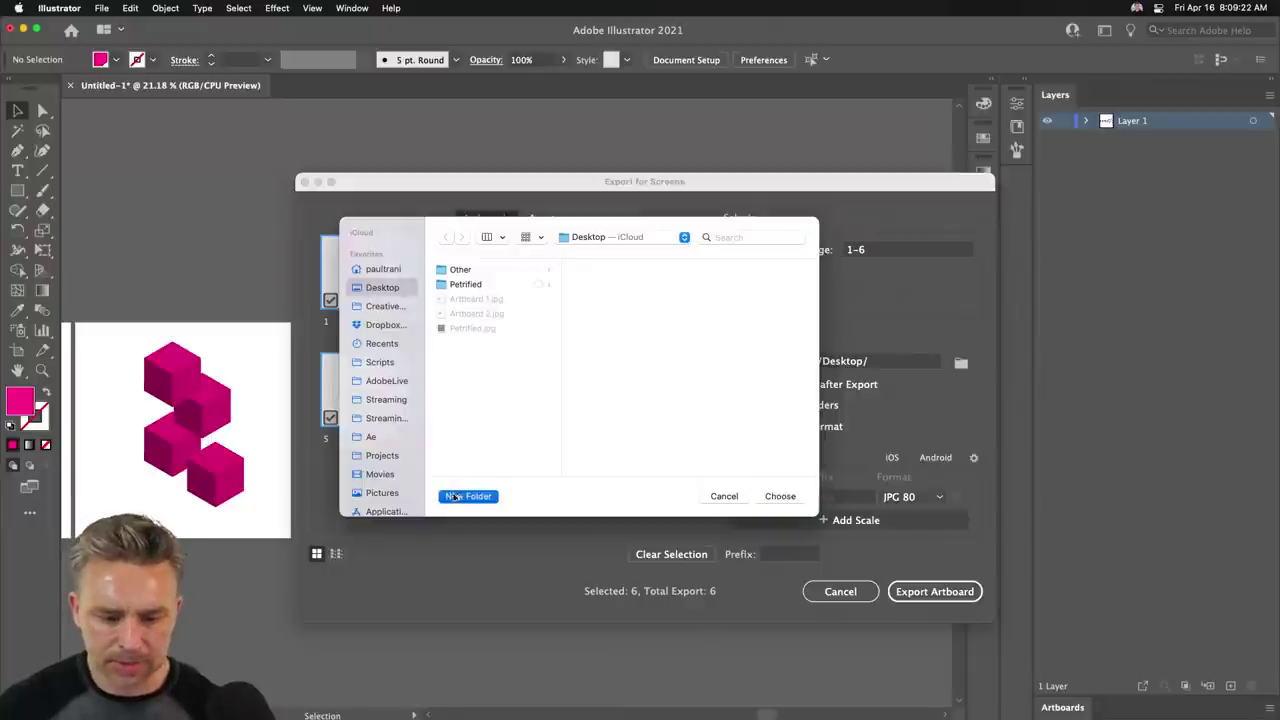
type("frames")
key("Return")
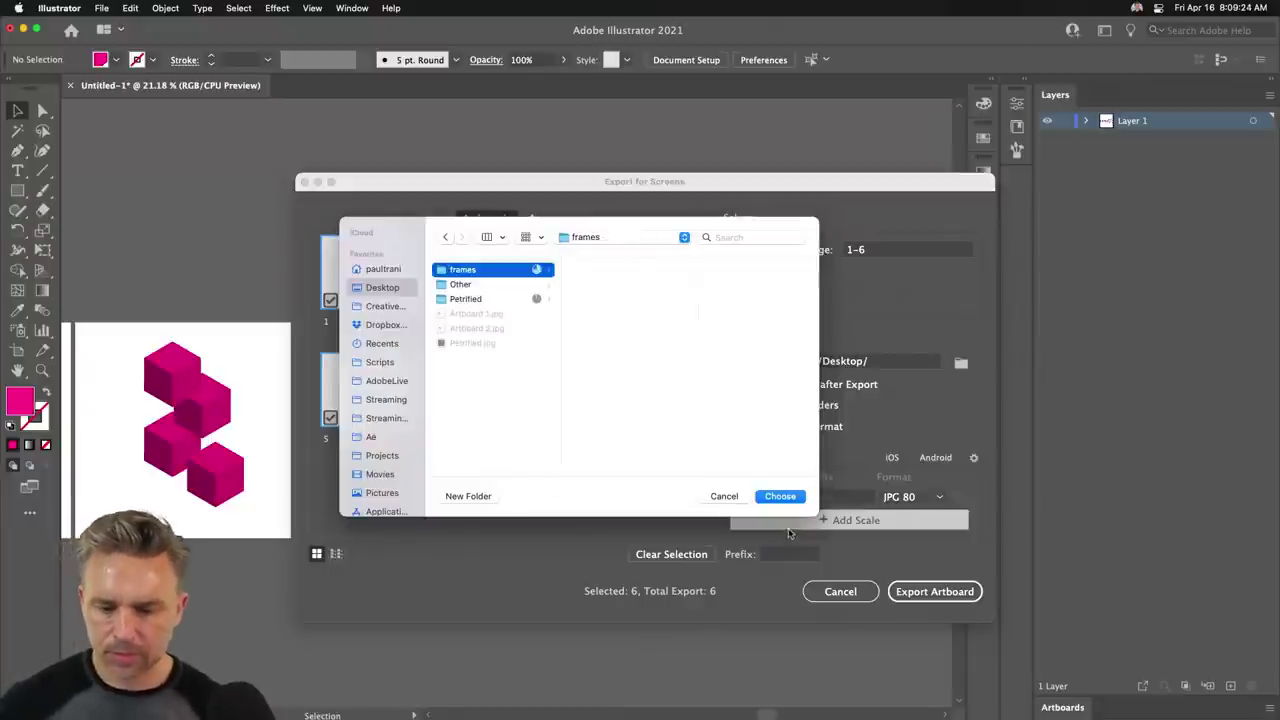
left_click(780, 496)
left_click(934, 591)
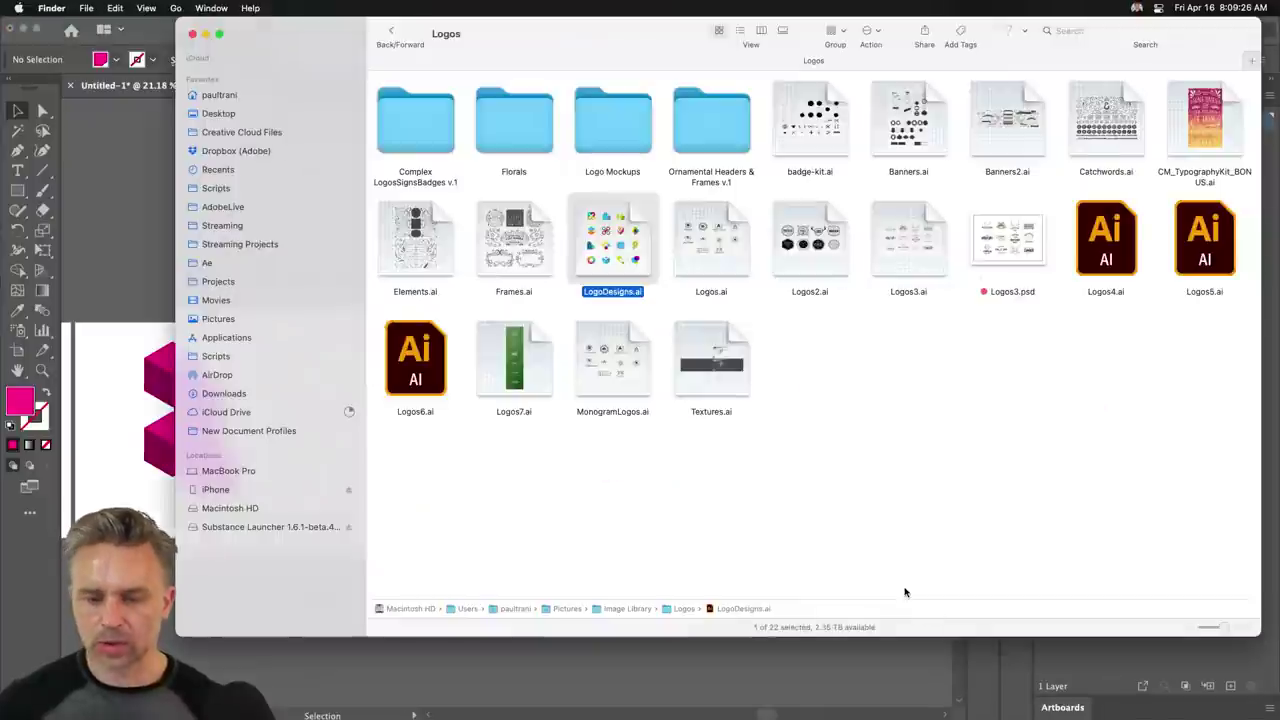
Switch to Photoshop and browse to the Desktop's frames folder for opening a file.
mouse_move(414, 706)
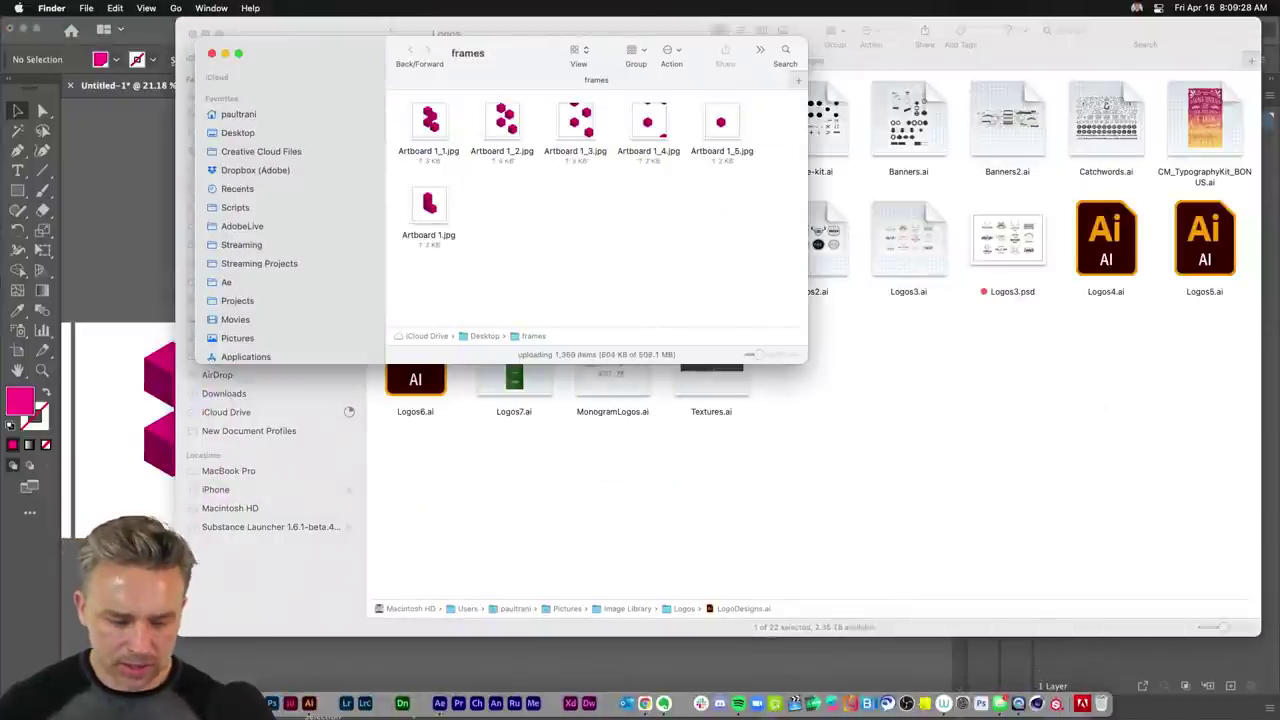
left_click(271, 703)
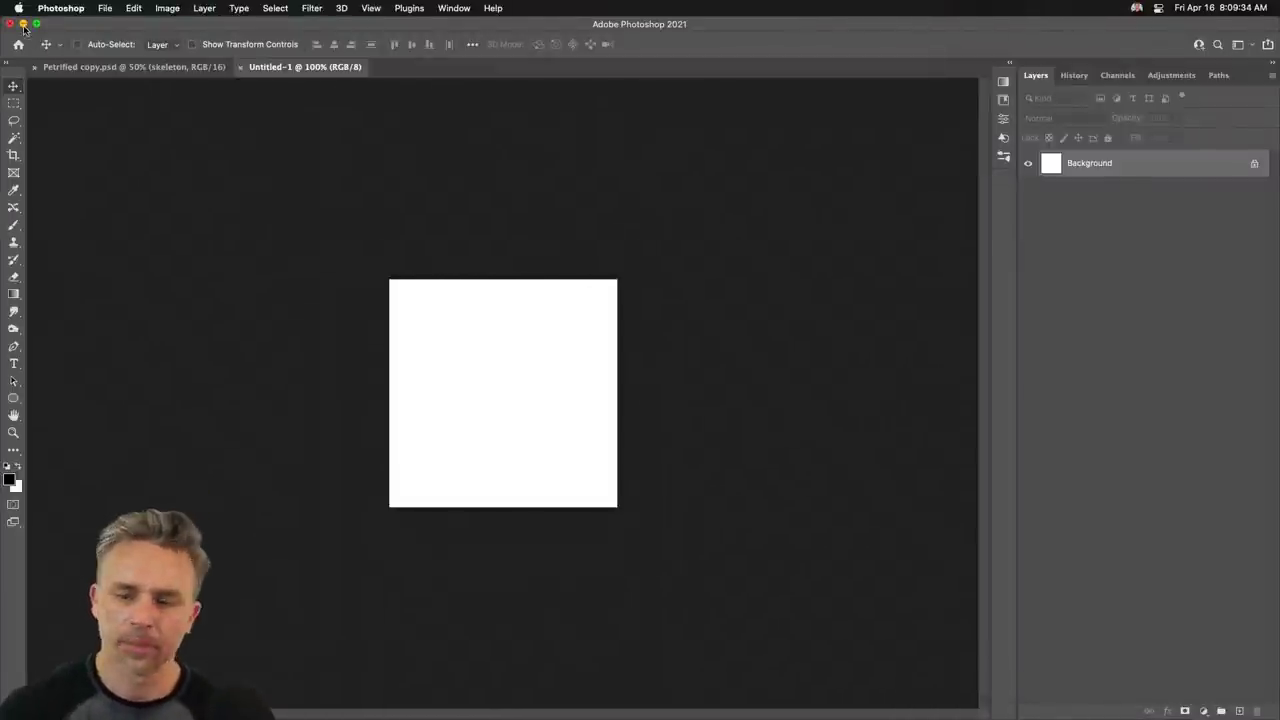
left_click(104, 8)
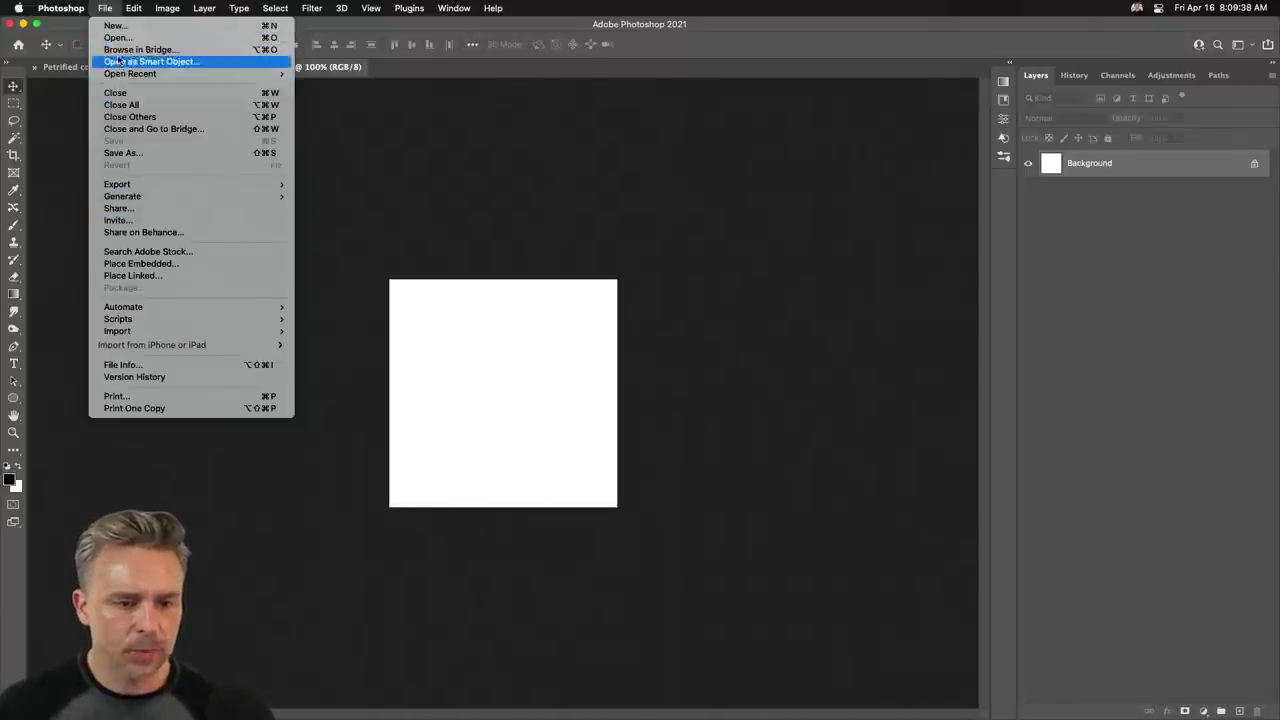
left_click(118, 37)
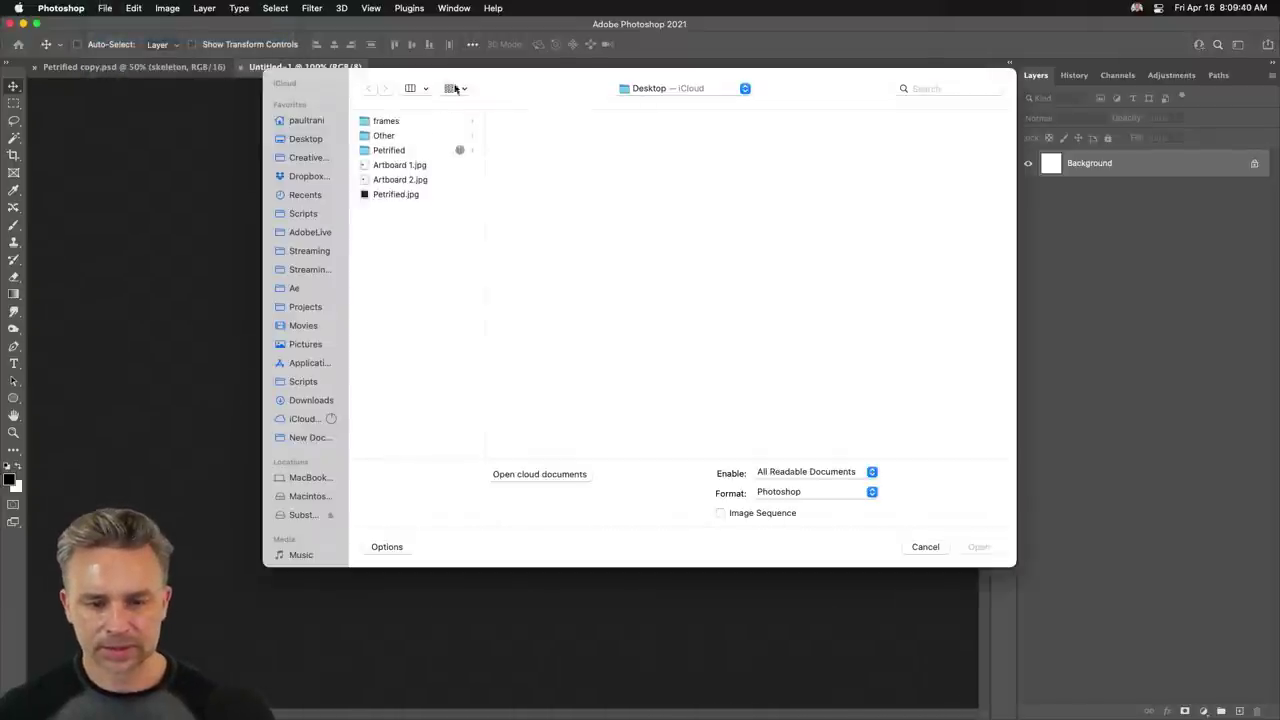
left_click(281, 176)
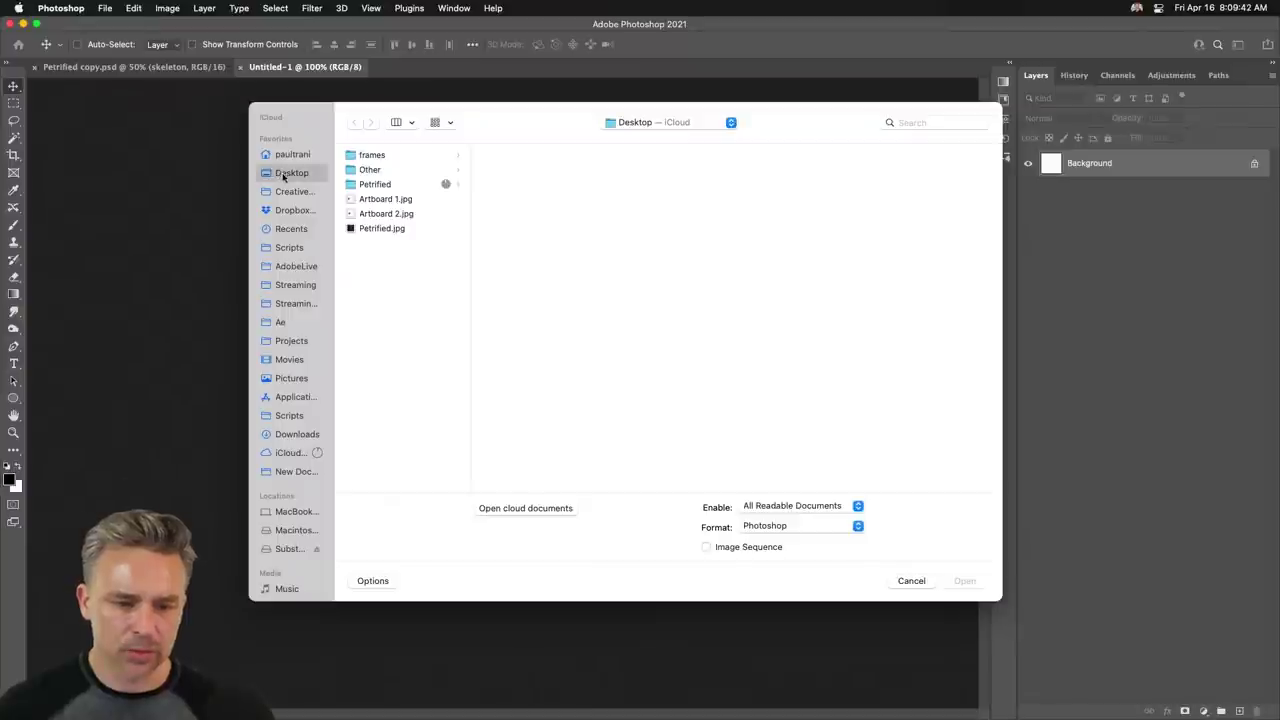
left_click(362, 170)
left_click(375, 156)
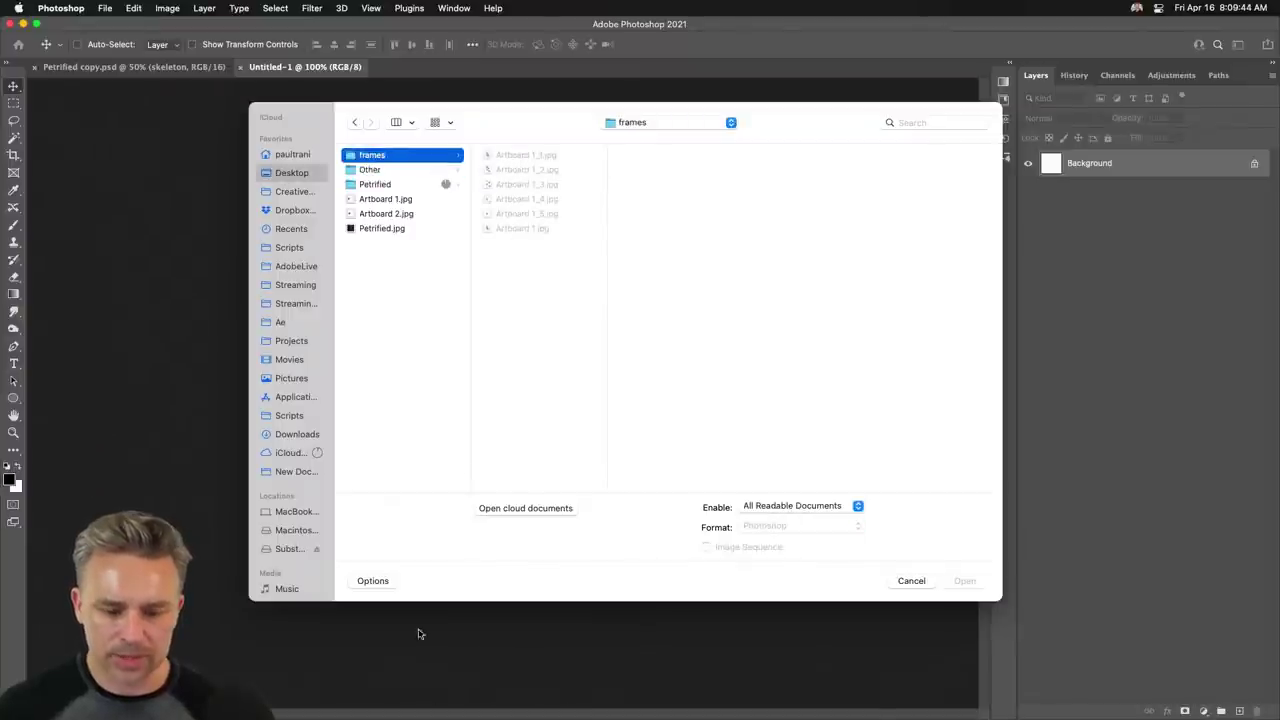
Try to open Artboard 1.jpg from the frames folder as an image sequence, and close the opened image.
left_click(527, 157)
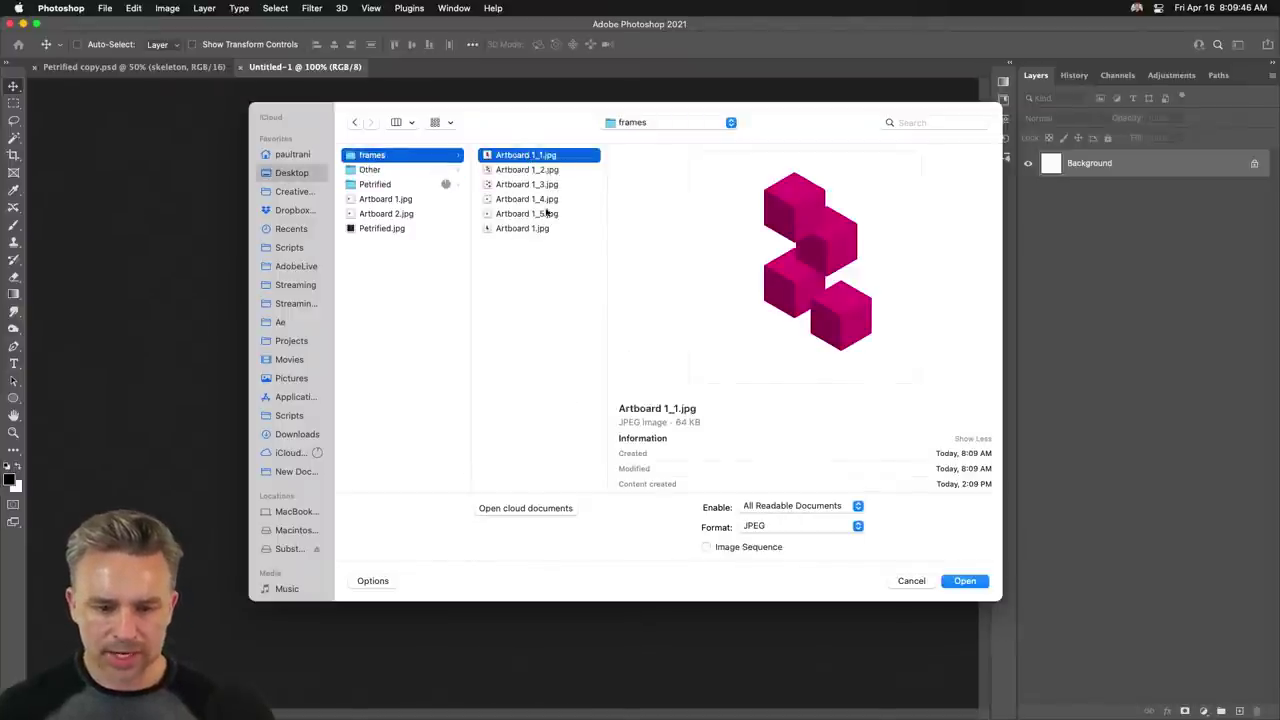
left_click(520, 229)
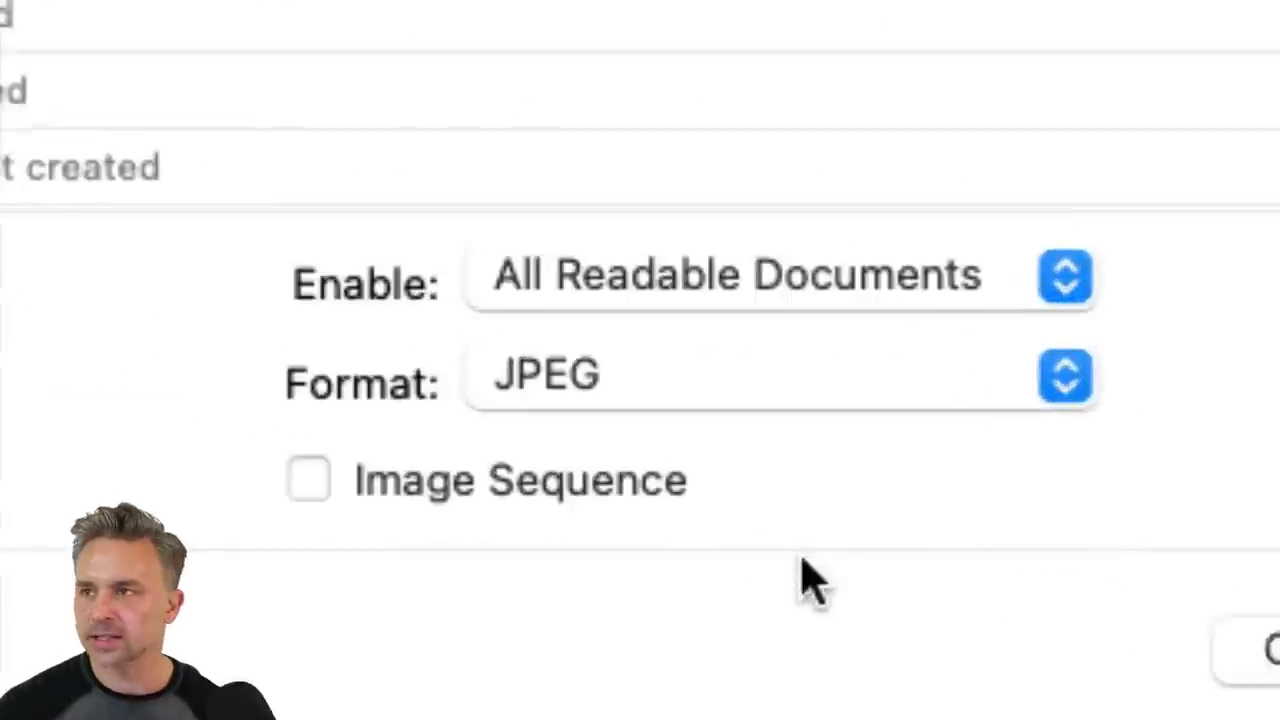
left_click(303, 481)
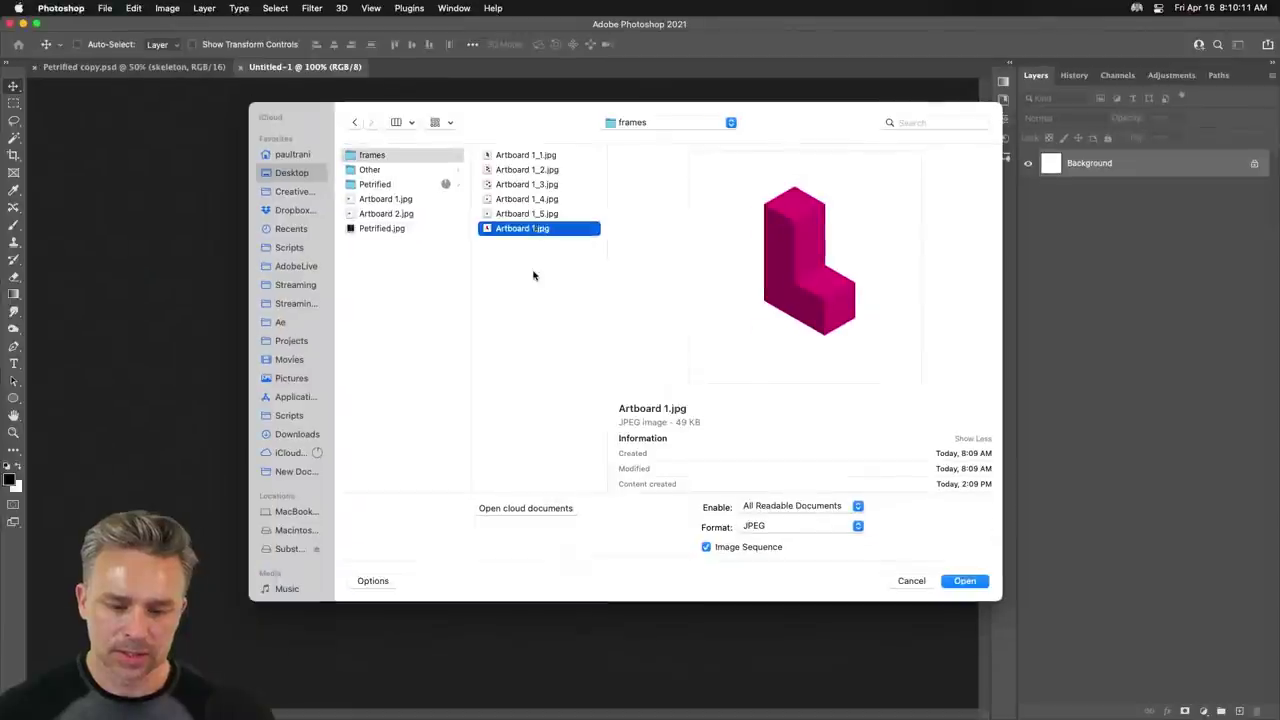
left_click(470, 560)
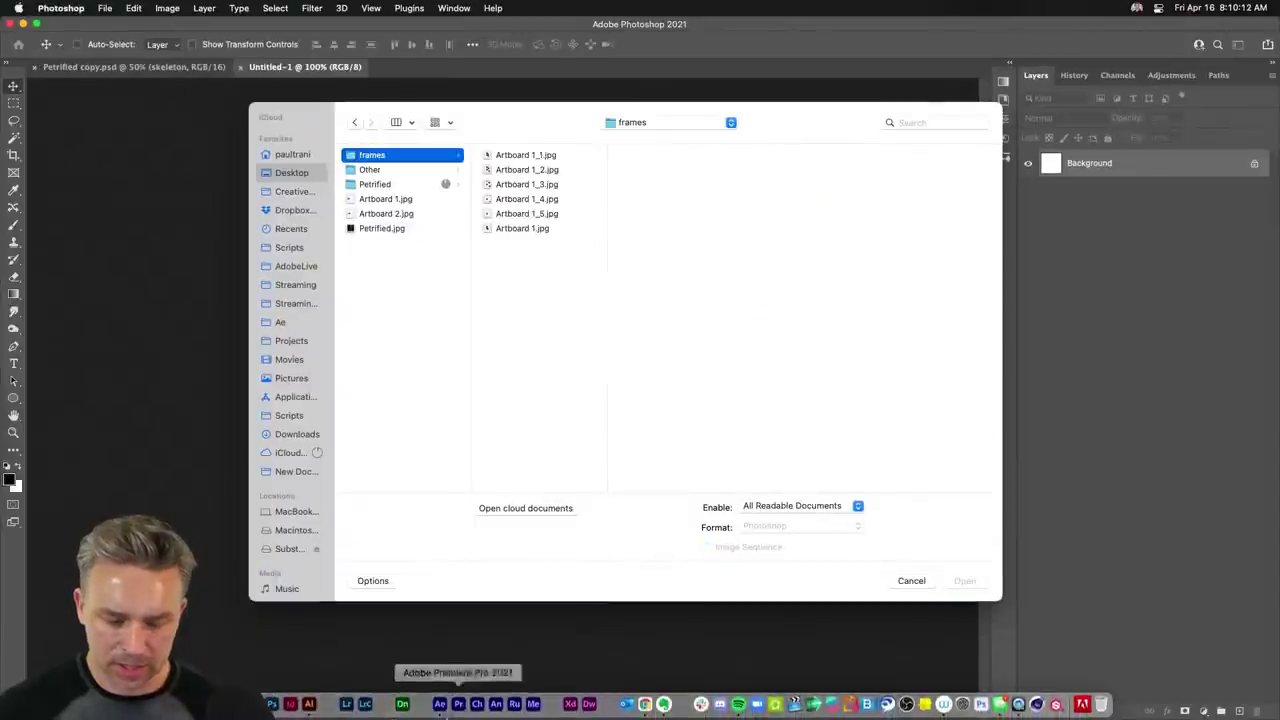
key("super+Tab")
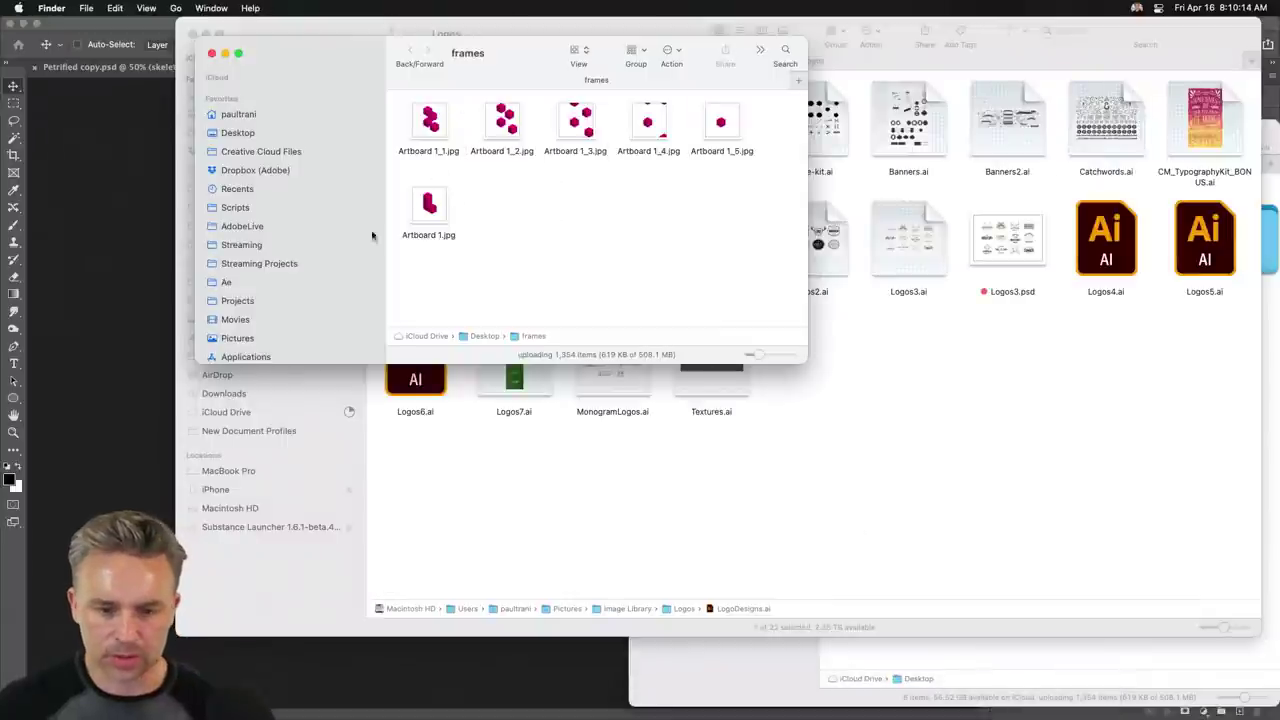
left_click(128, 222)
left_click(505, 229)
left_click(964, 581)
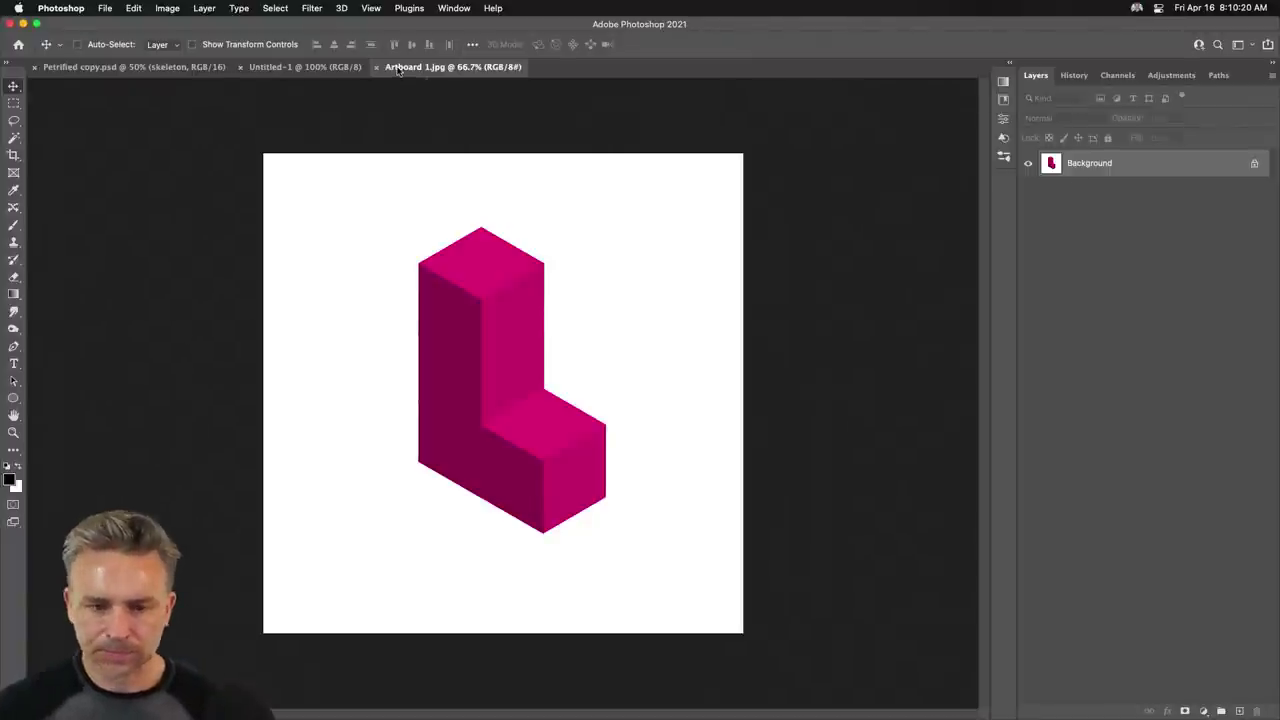
key("super+w")
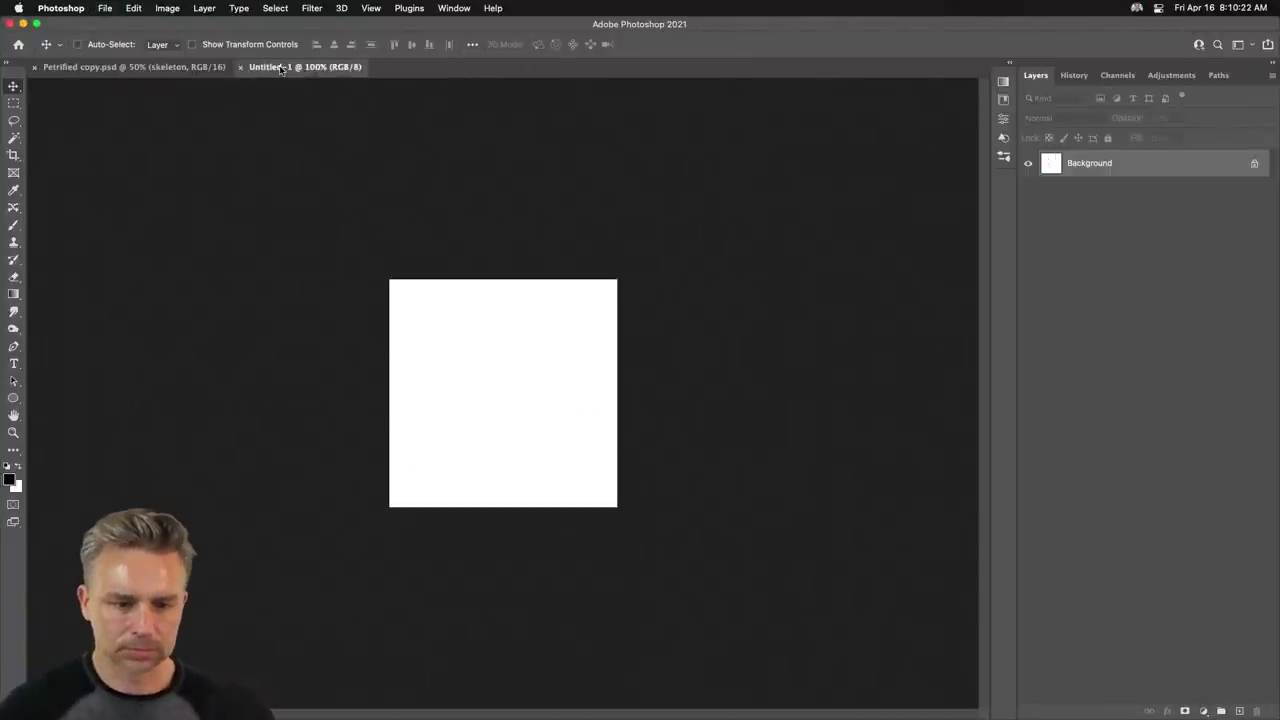
left_click(107, 7)
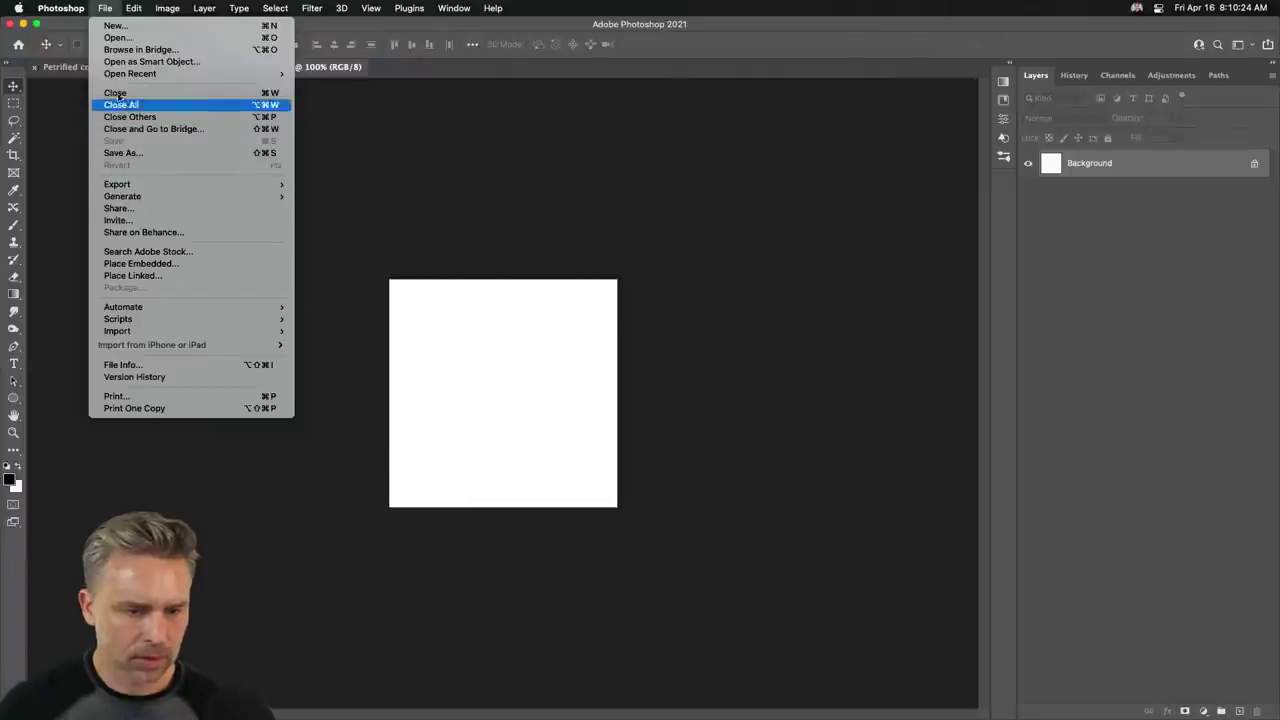
left_click(130, 108)
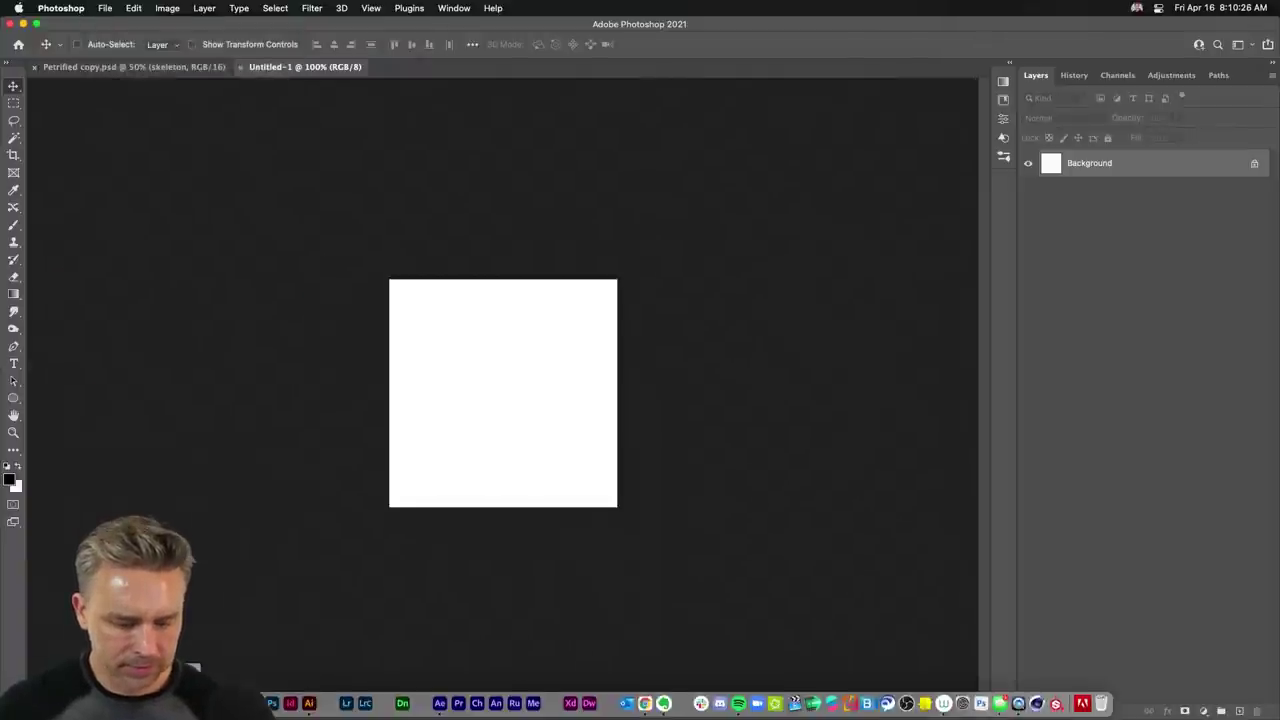
Switch to Finder and rename Artboard 1.jpg in the frames folder as Artboard 1_0.jpg.
key("super+Tab")
left_click(428, 236)
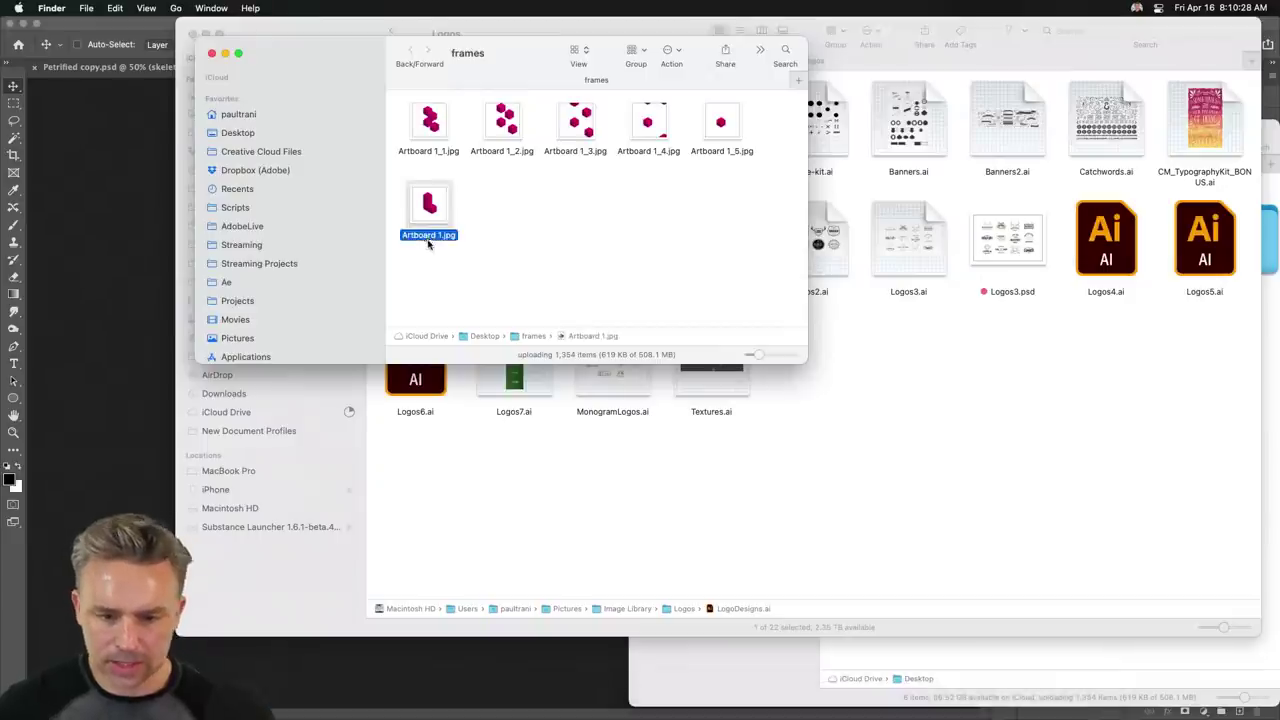
key("Return")
left_click(434, 237)
type("_0")
key("Return")
Switch back to Photoshop and start opening a file from the frames folder.
left_click(116, 221)
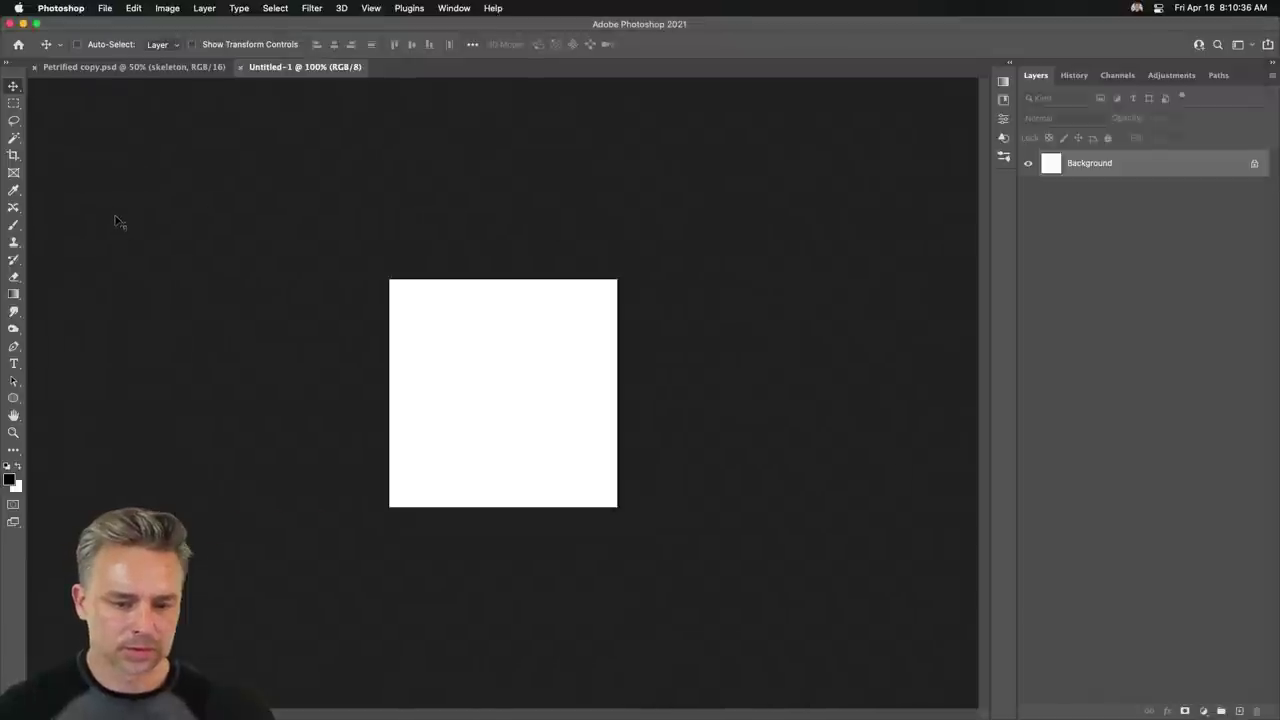
left_click(98, 8)
left_click(117, 37)
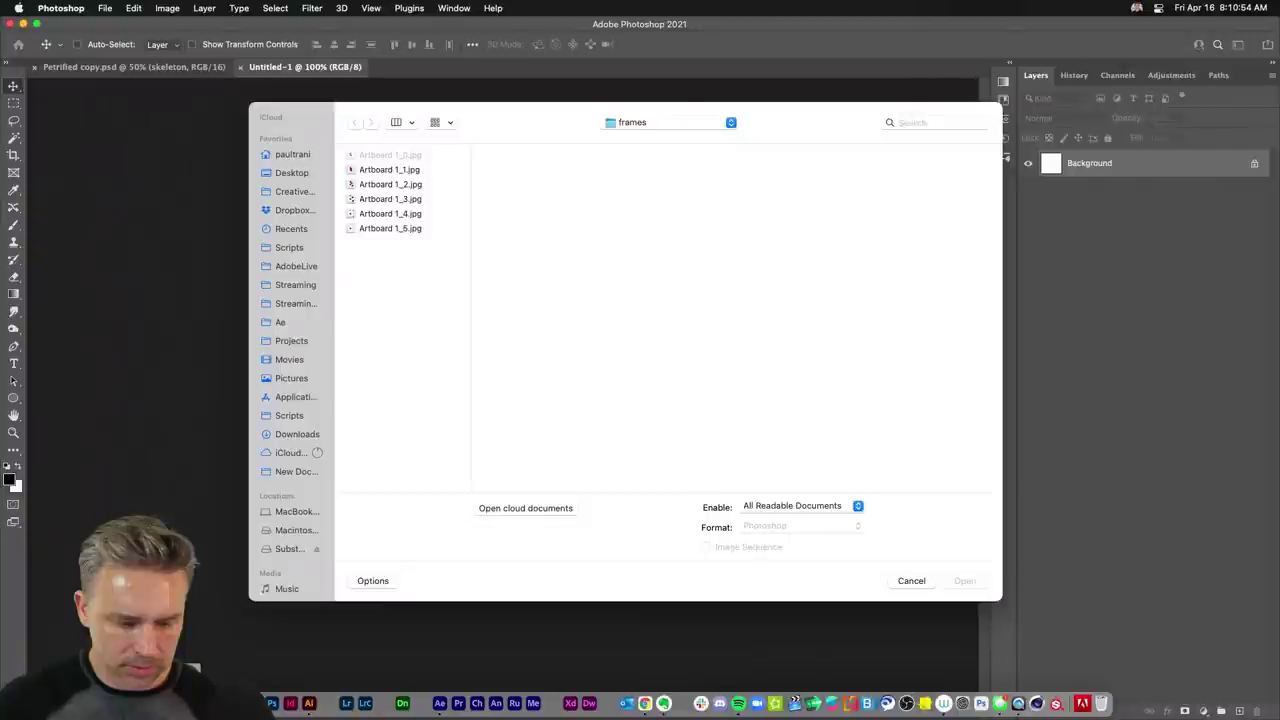
Switch to Finder, preview Artboard 1_0.jpg in the frames folder, and return to Photoshop's file-opening dialog.
left_click(968, 701)
left_click(414, 210)
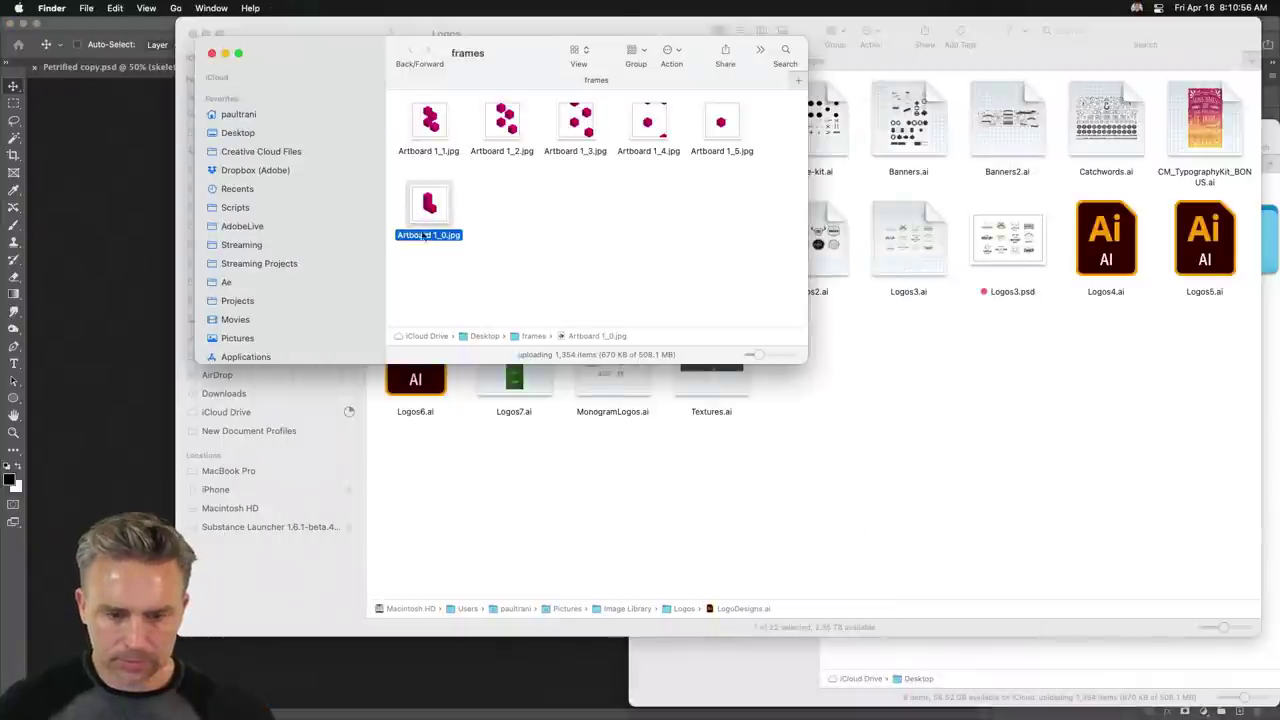
key("space")
key("space")
left_click(153, 225)
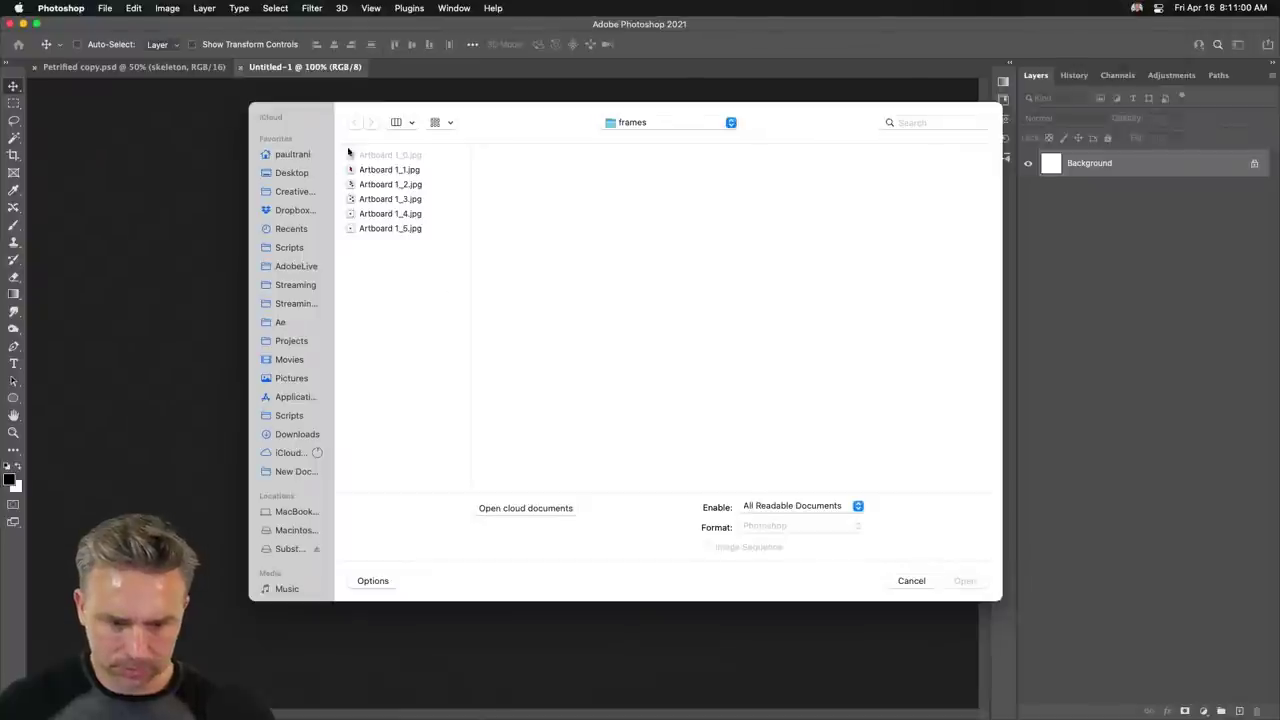
Try to refresh the frames folder's file list by going up to the Desktop and reopening the folder.
left_click(380, 172)
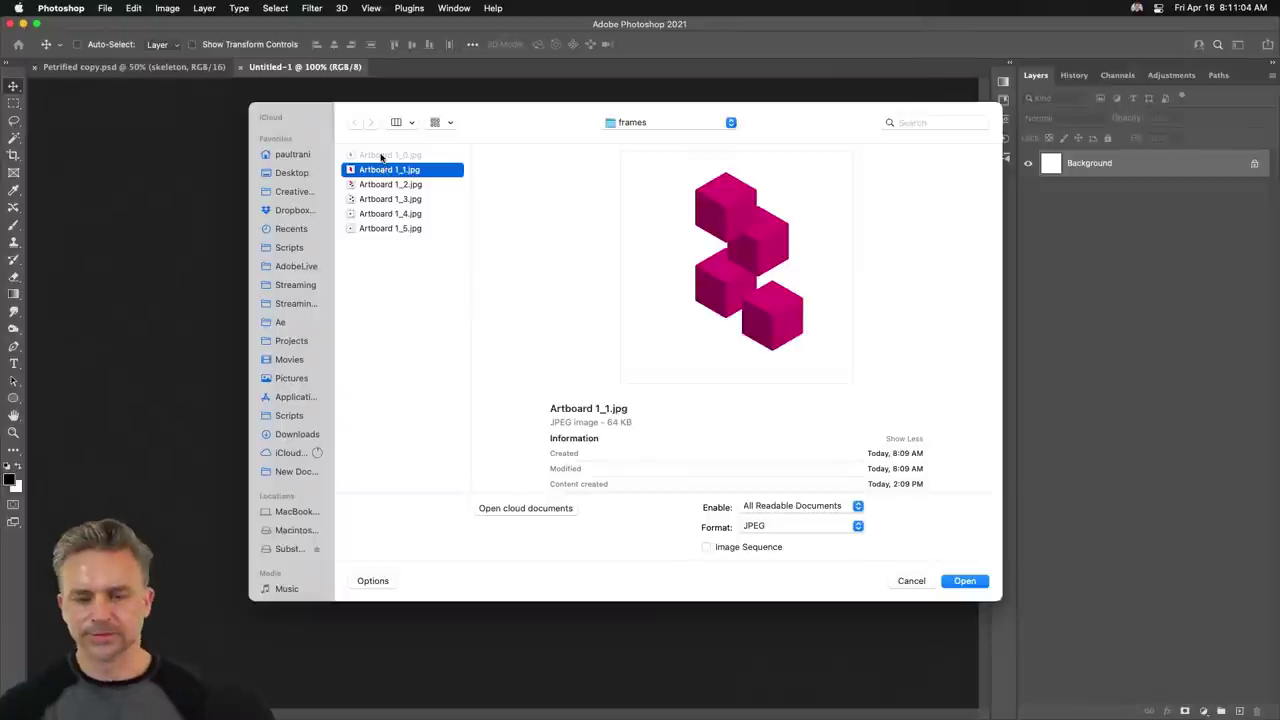
left_click(418, 355)
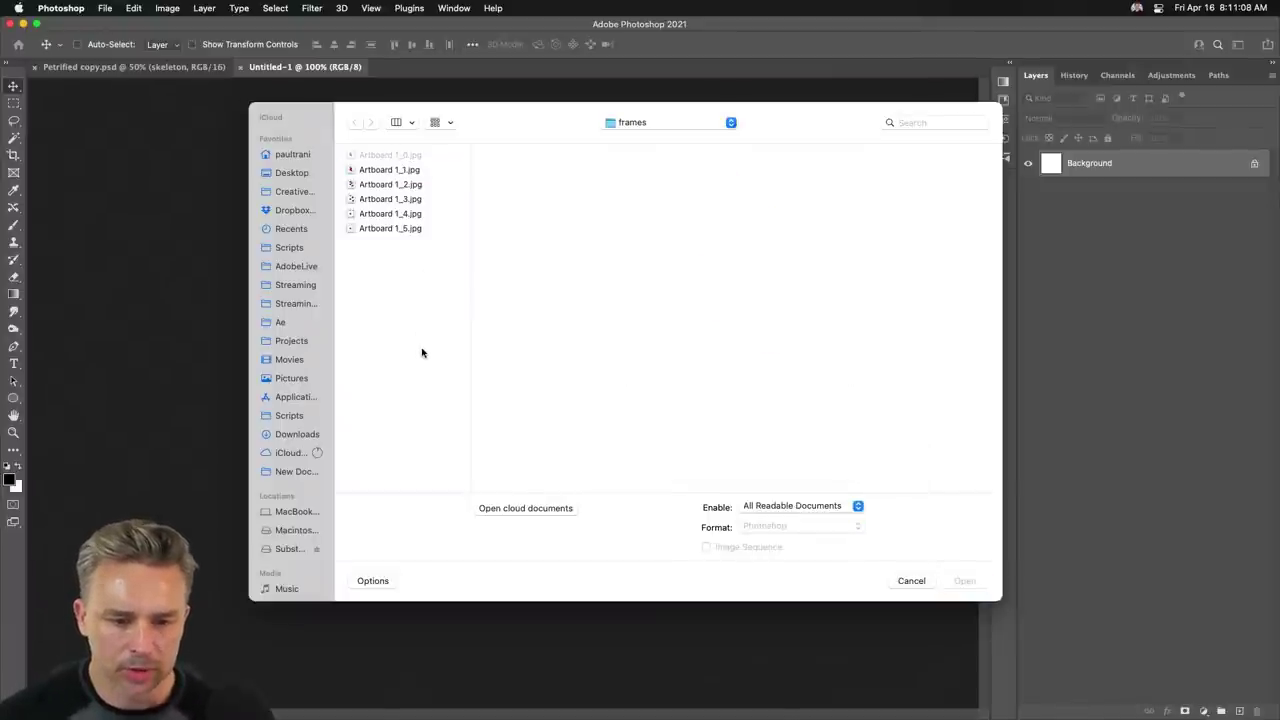
left_click(640, 122)
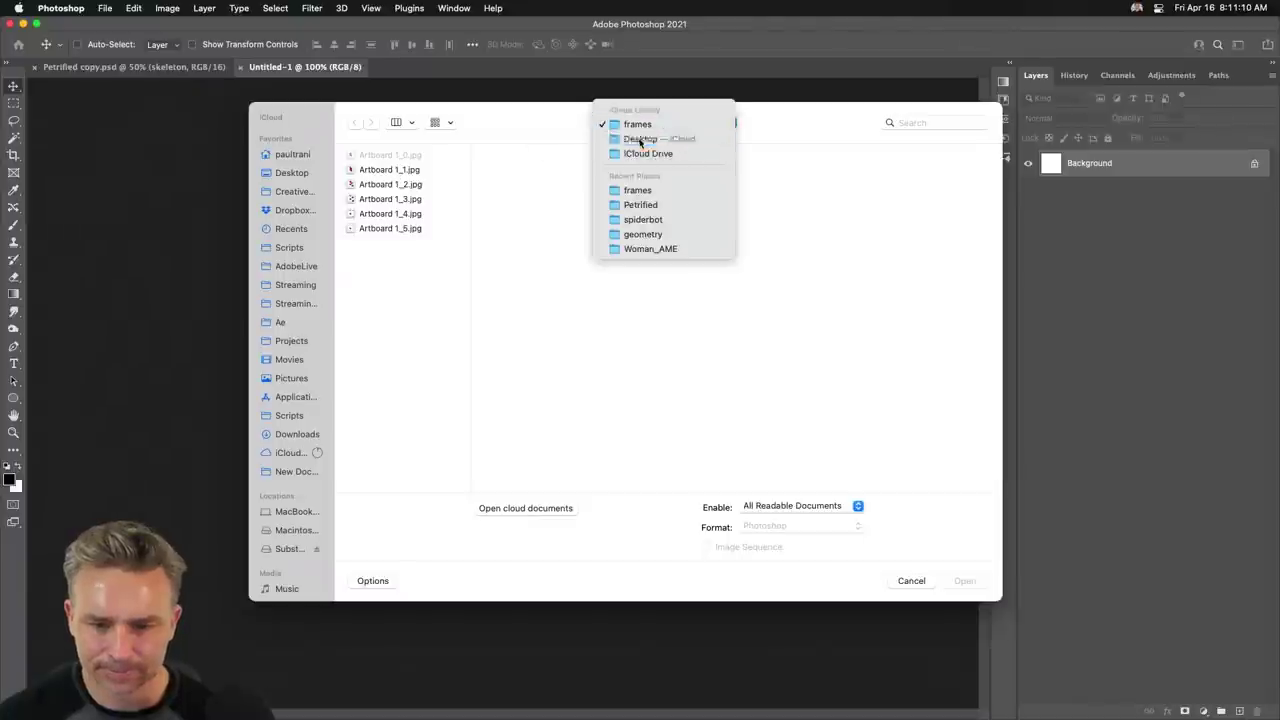
left_click(645, 139)
left_click(358, 156)
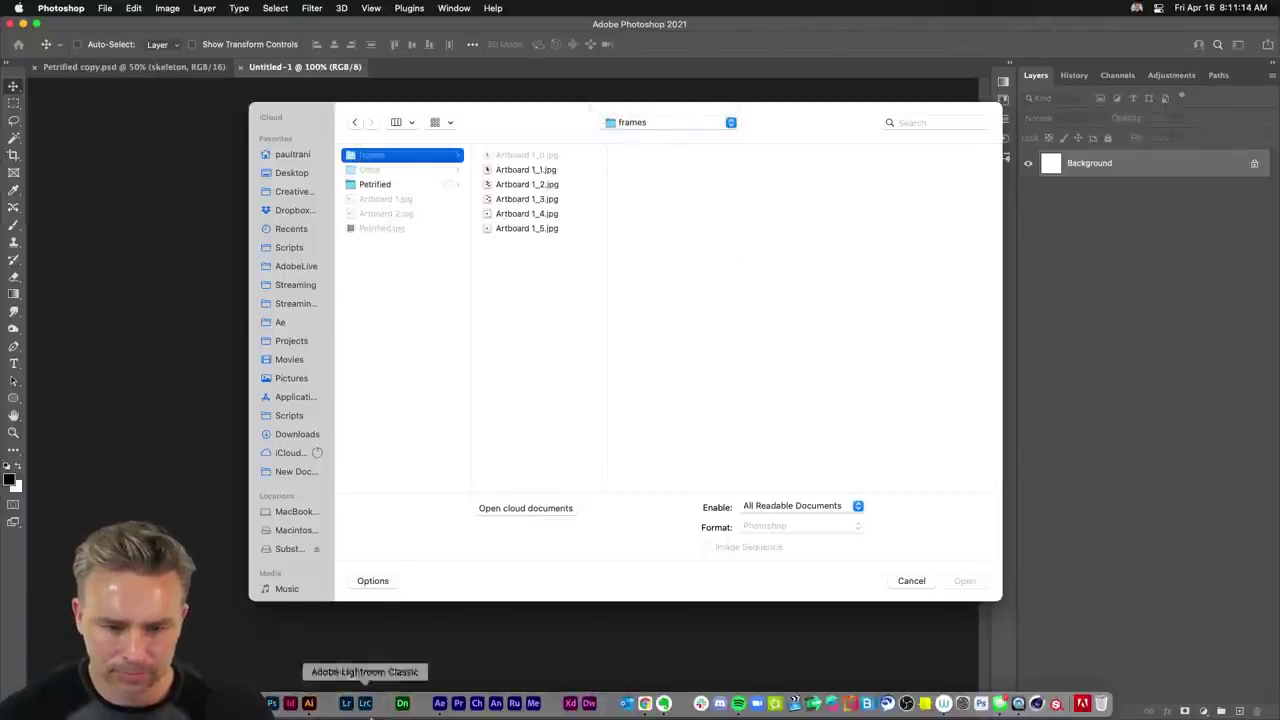
Switch to Finder, clean up the frames folder's files by name, and close the other folder windows.
left_click(240, 703)
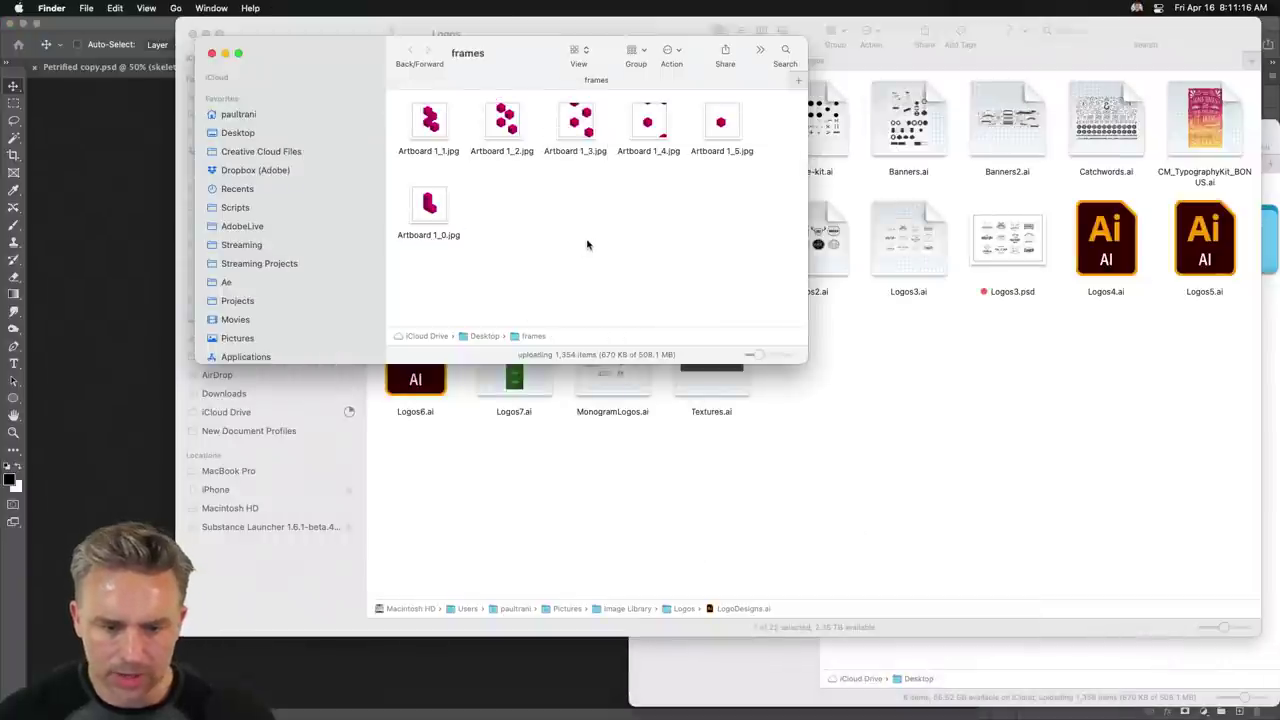
left_click_drag(335, 53, 530, 234)
left_click(192, 34)
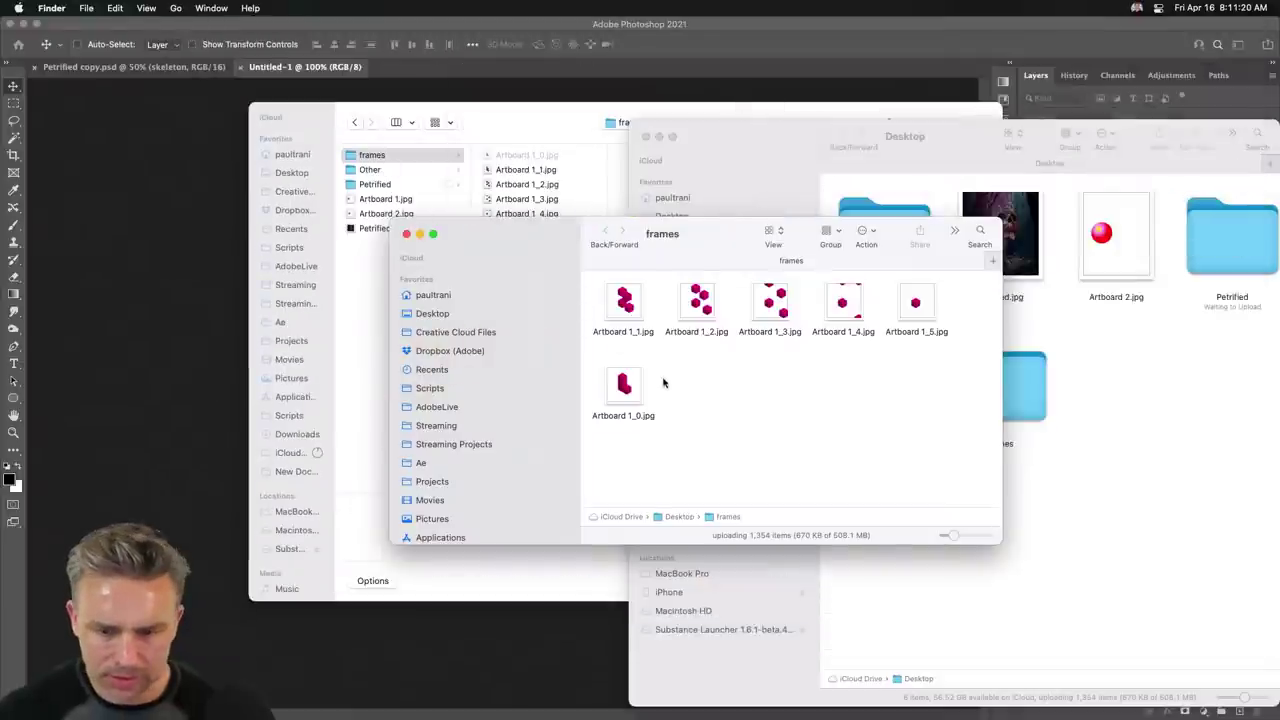
right_click(735, 399)
mouse_move(860, 531)
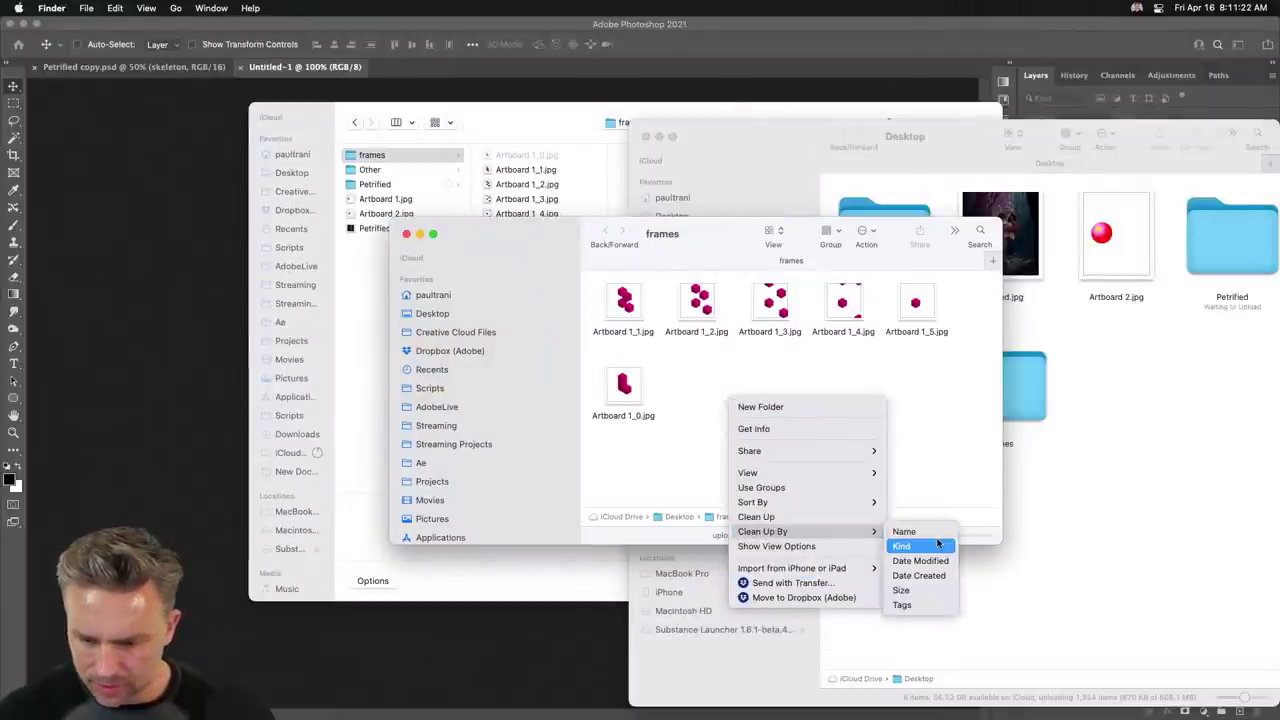
left_click(929, 531)
left_click(645, 136)
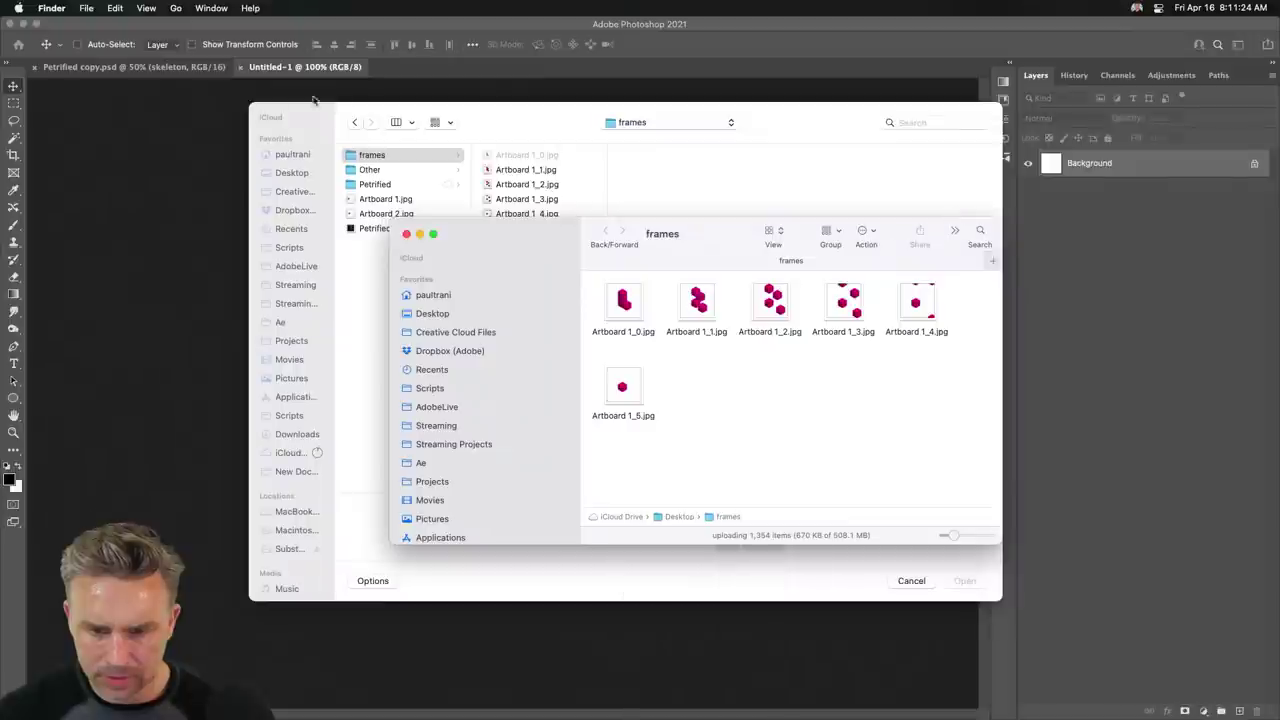
Enlarge the frames folder window and clean up its files by name again so they fit in one row.
left_click_drag(519, 237, 458, 177)
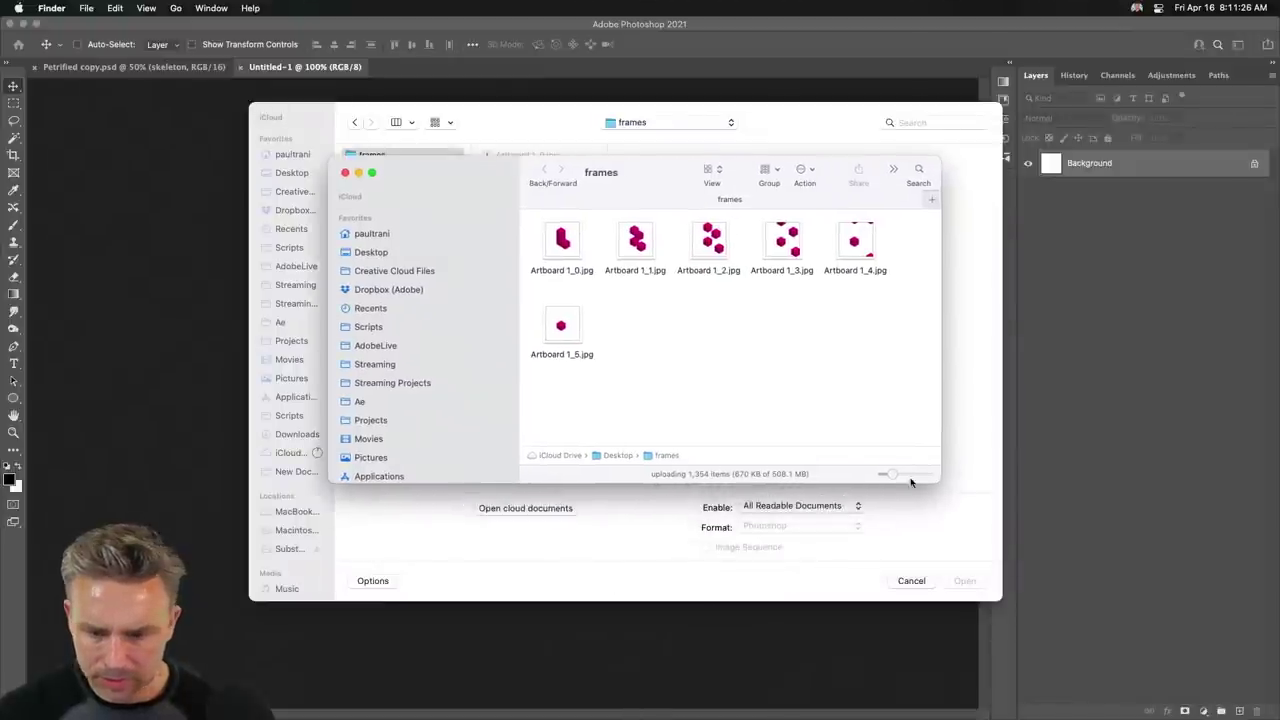
left_click_drag(928, 477, 1172, 645)
right_click(790, 369)
mouse_move(880, 500)
left_click(962, 499)
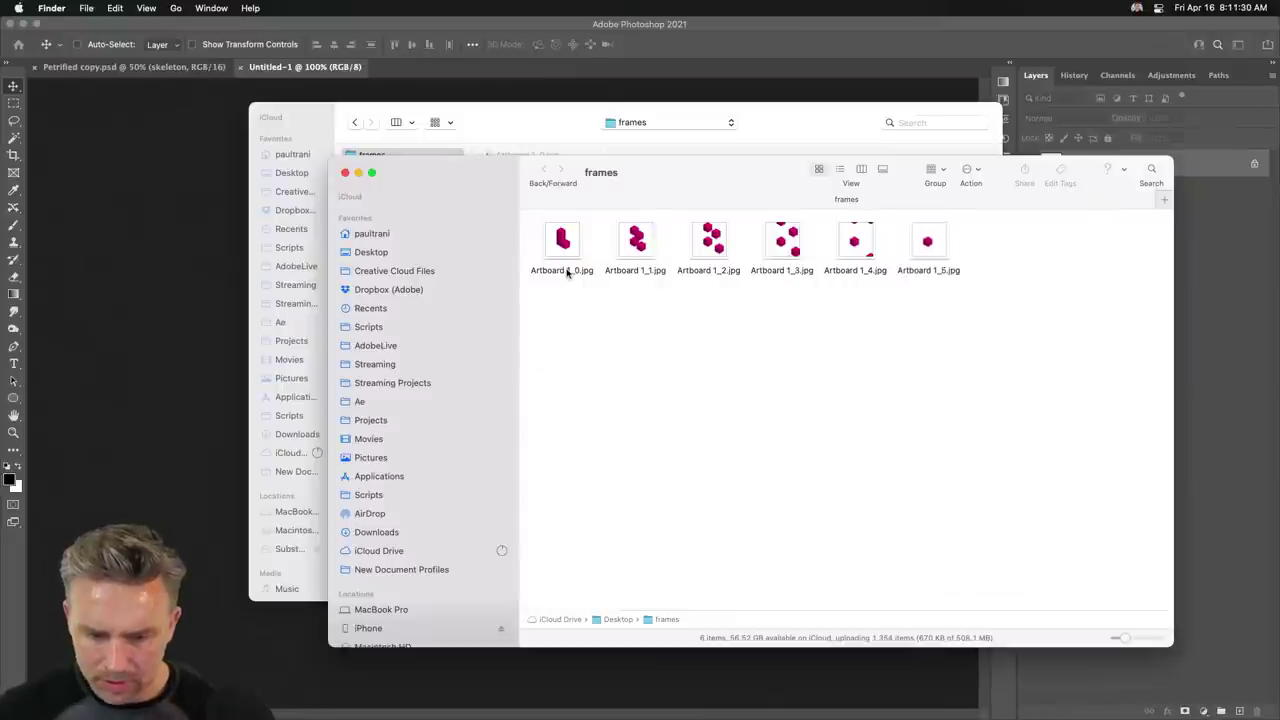
left_click(580, 279)
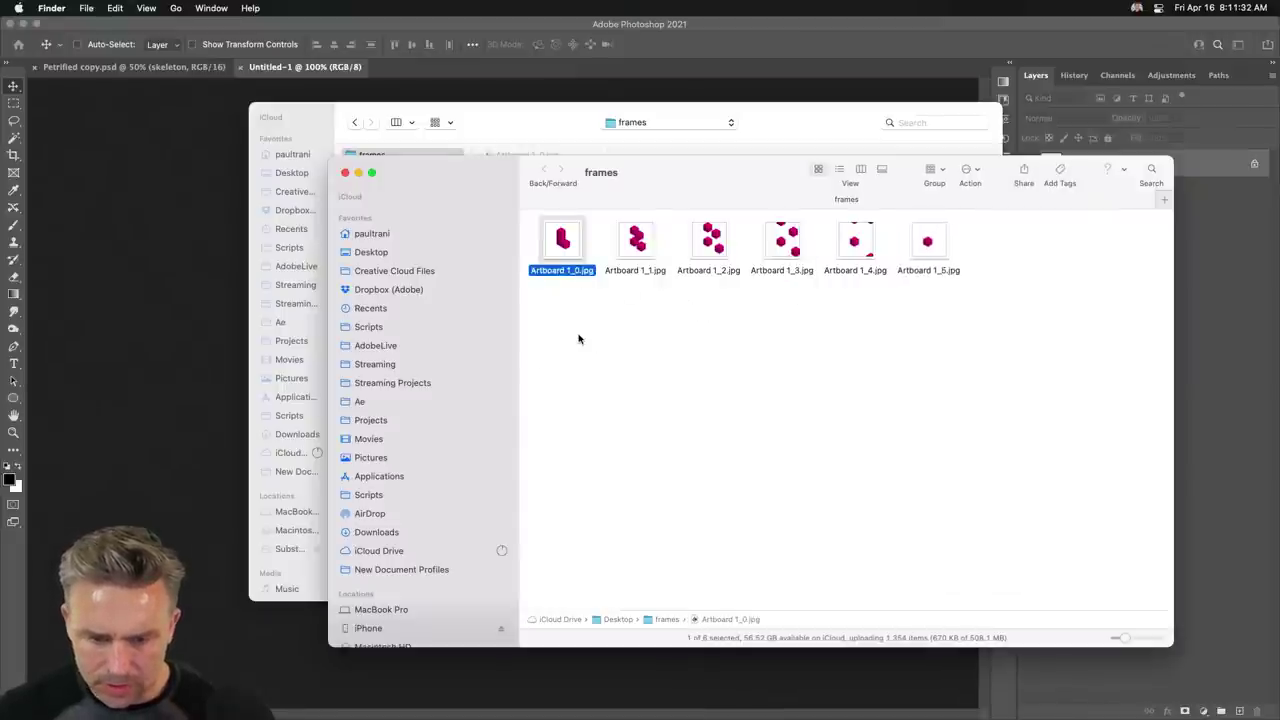
left_click(575, 317)
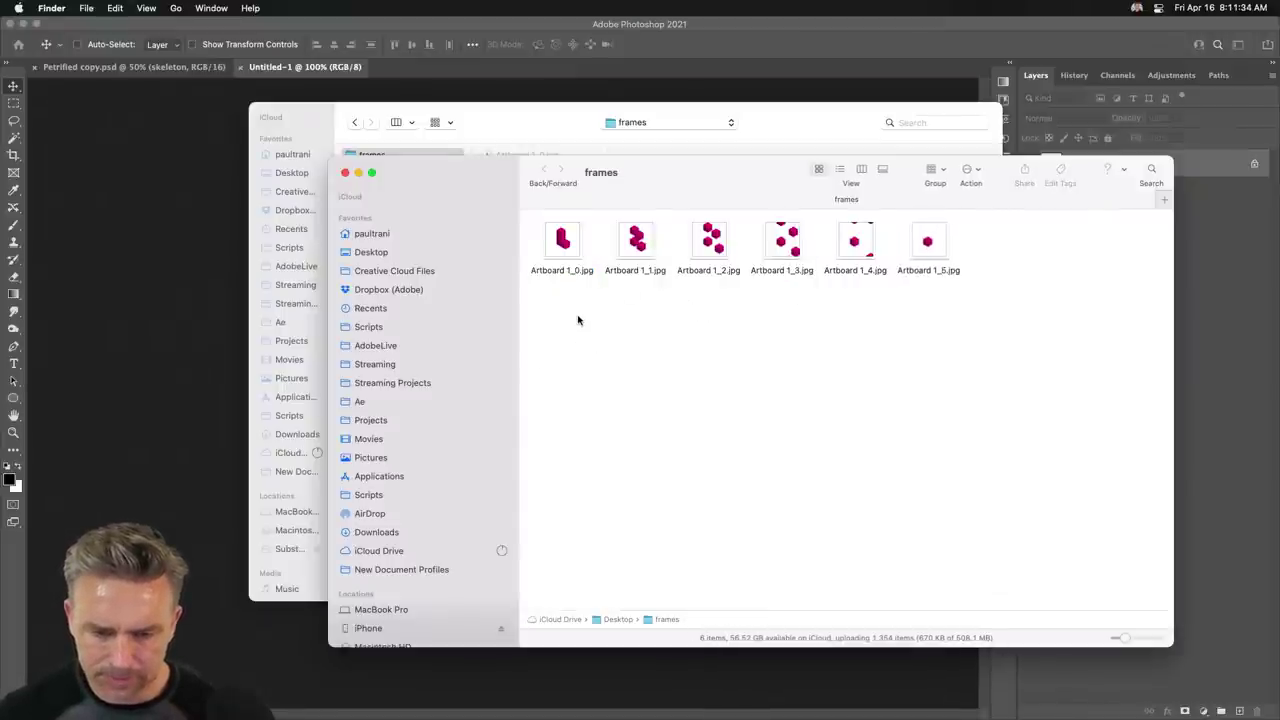
Switch back to Photoshop, open Artboard 1_1.jpg as a single image, and close it.
left_click(526, 34)
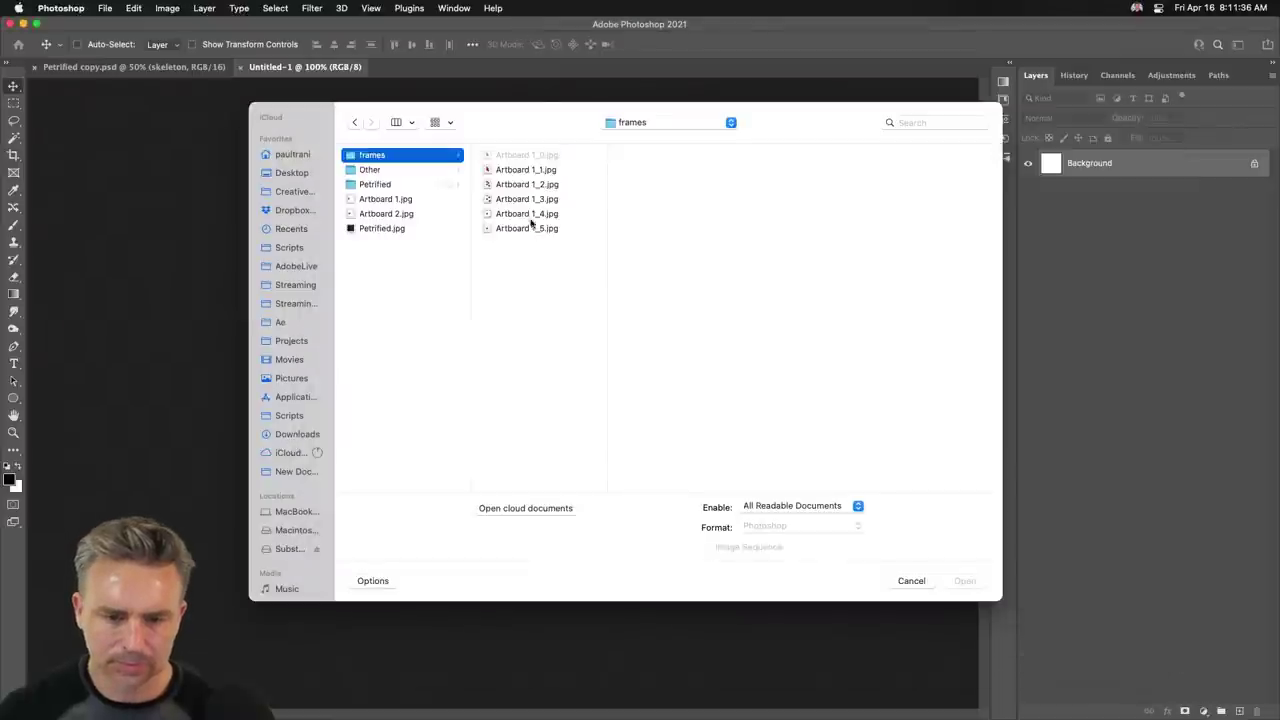
left_click(530, 170)
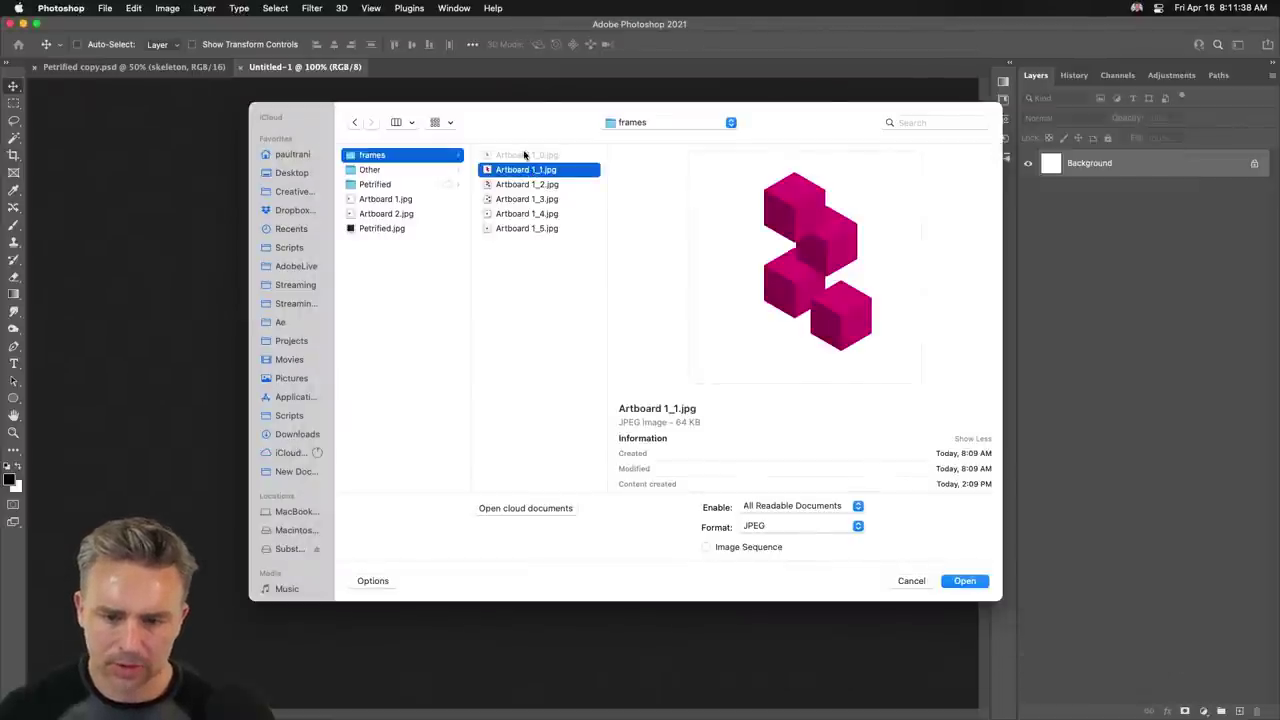
double_click(535, 172)
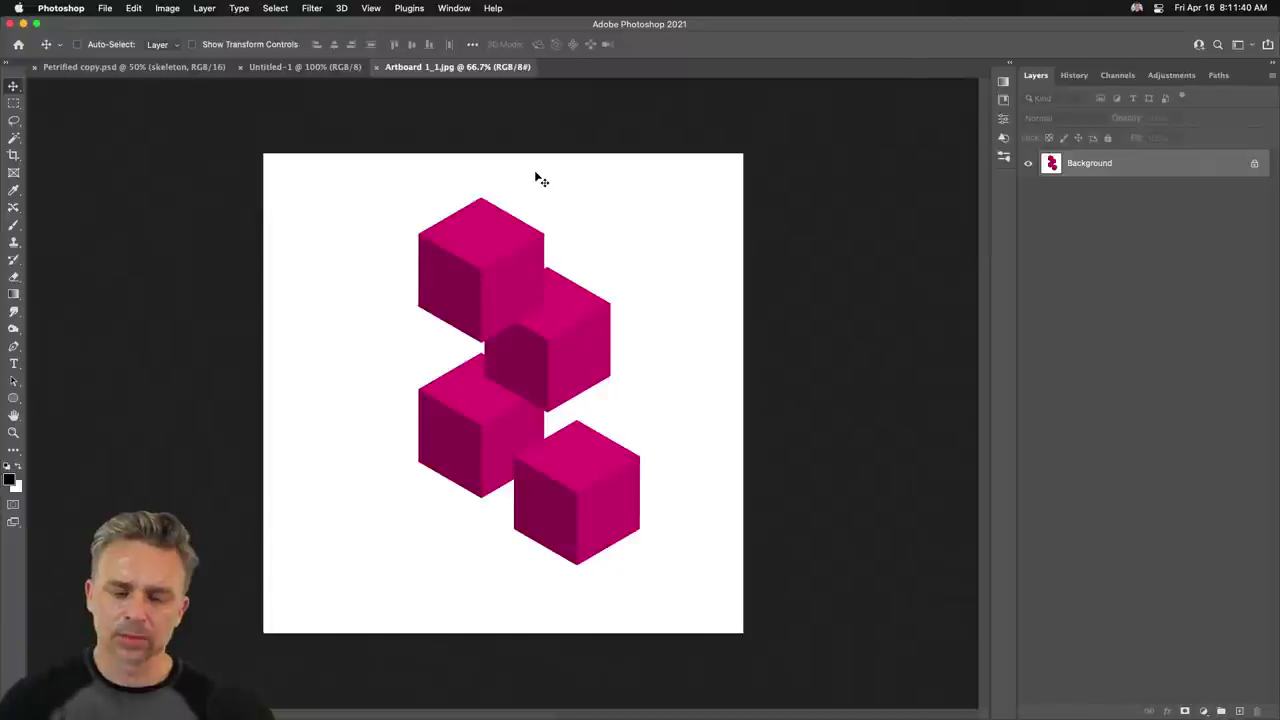
key("super+w")
Open Artboard 1_0.jpg from the frames folder as an image sequence at 10 fps.
left_click(105, 7)
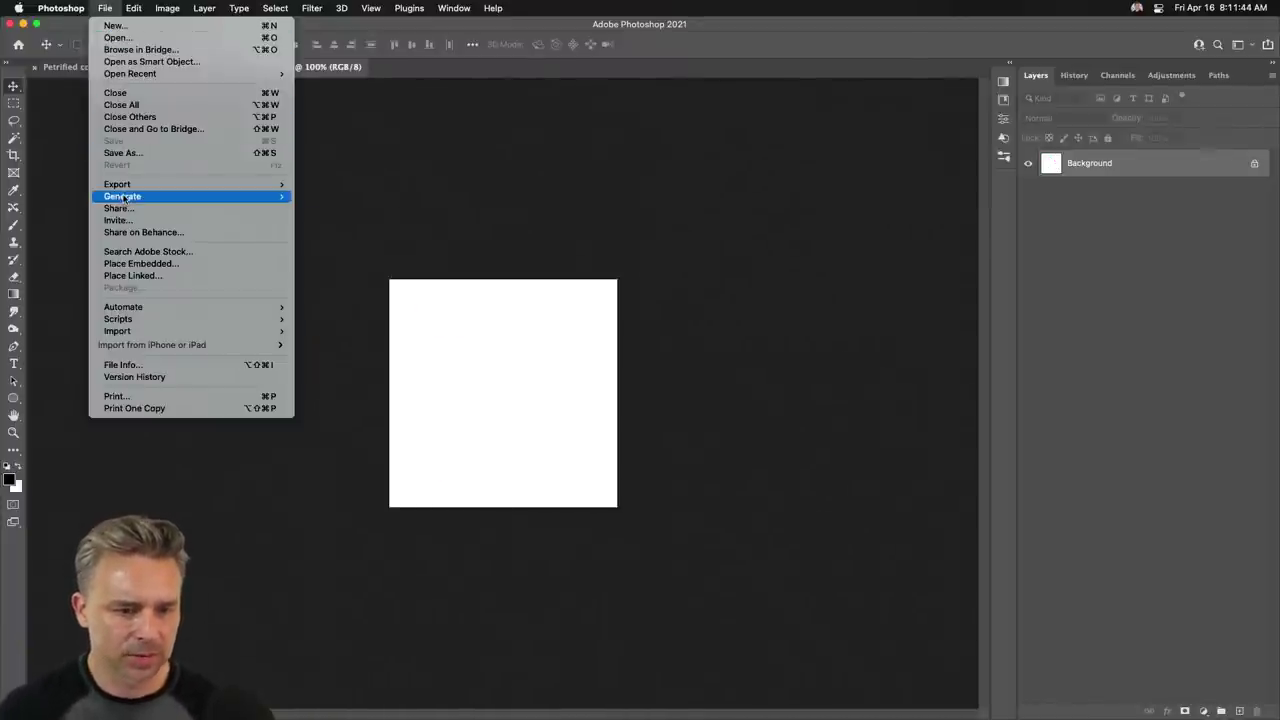
left_click(118, 37)
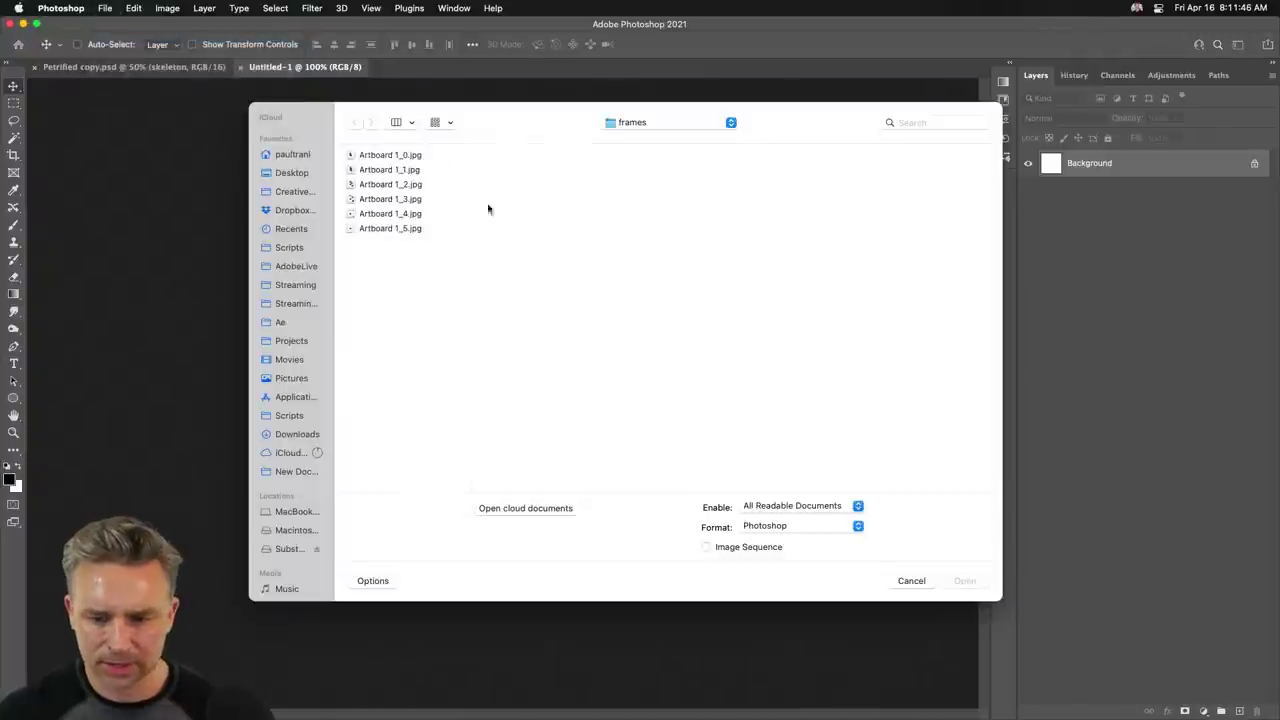
left_click(366, 157)
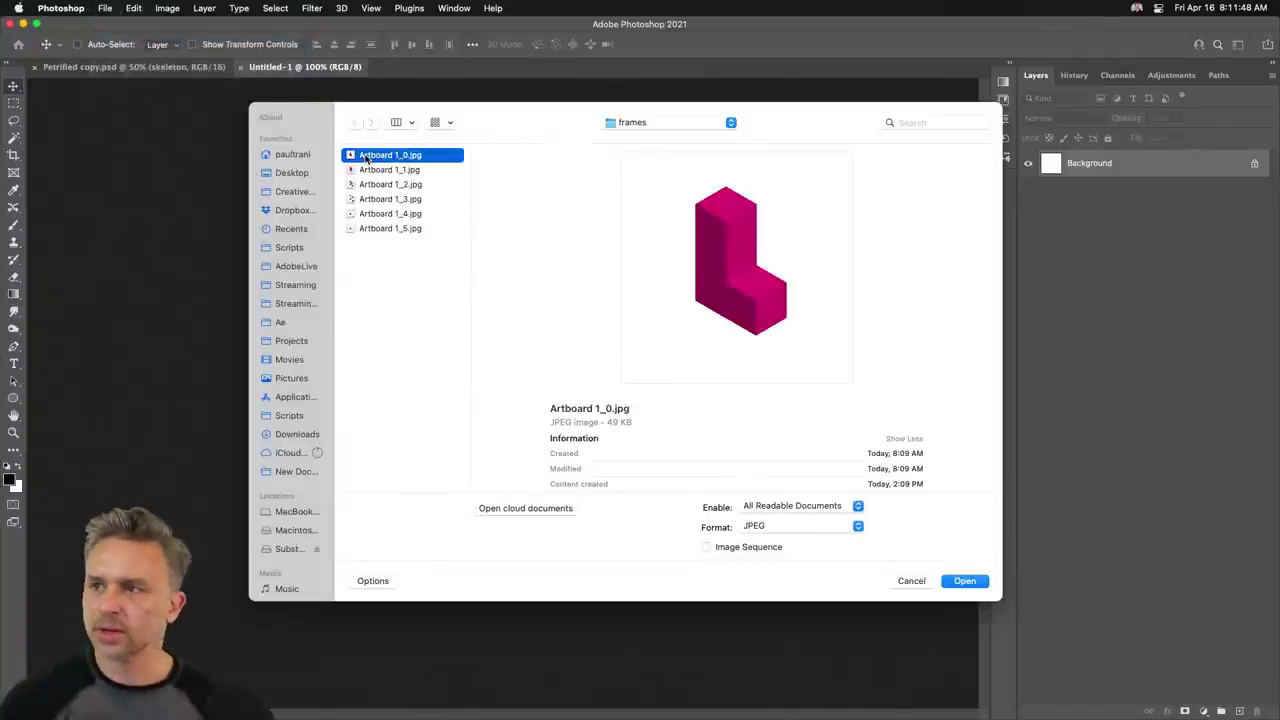
left_click(707, 548)
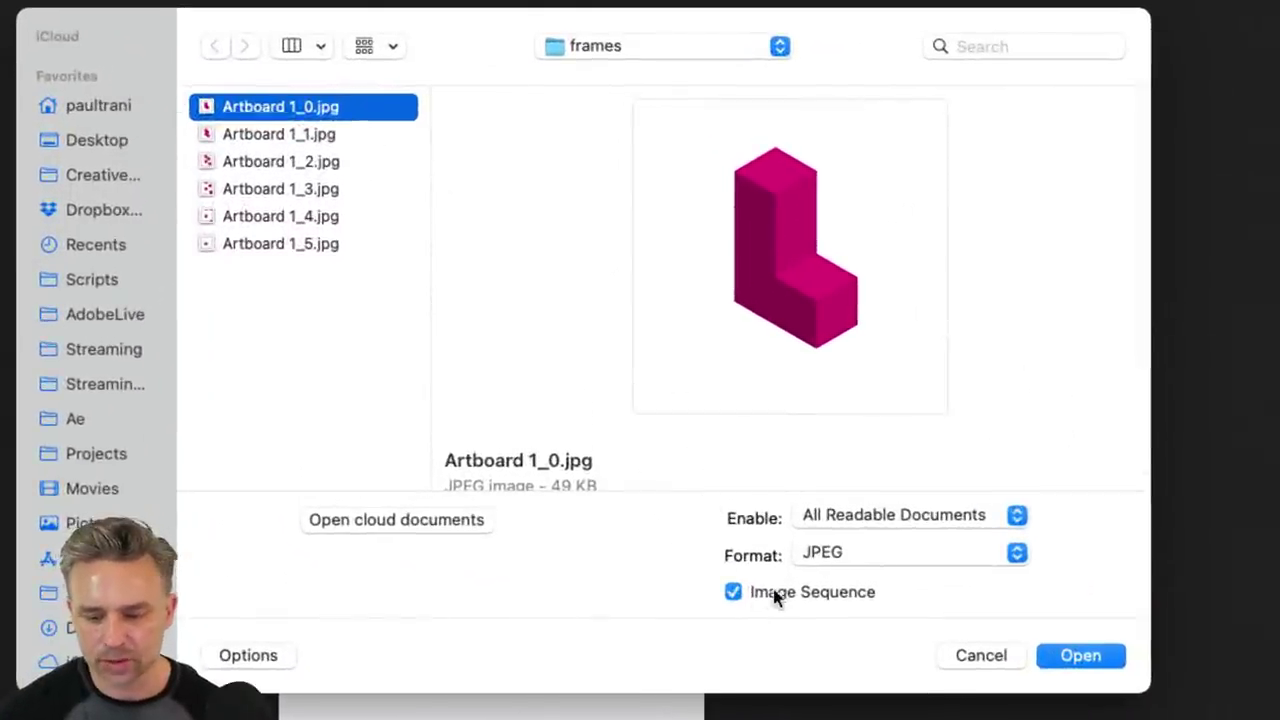
left_click(1063, 657)
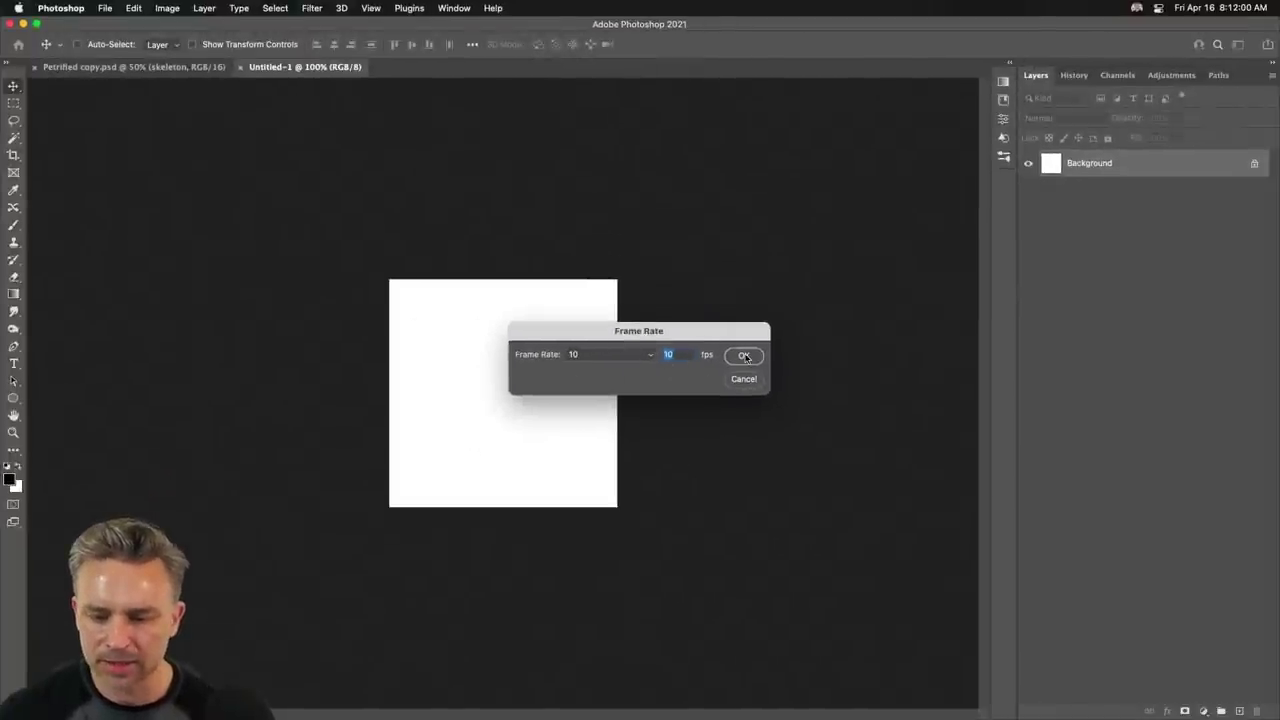
left_click(744, 356)
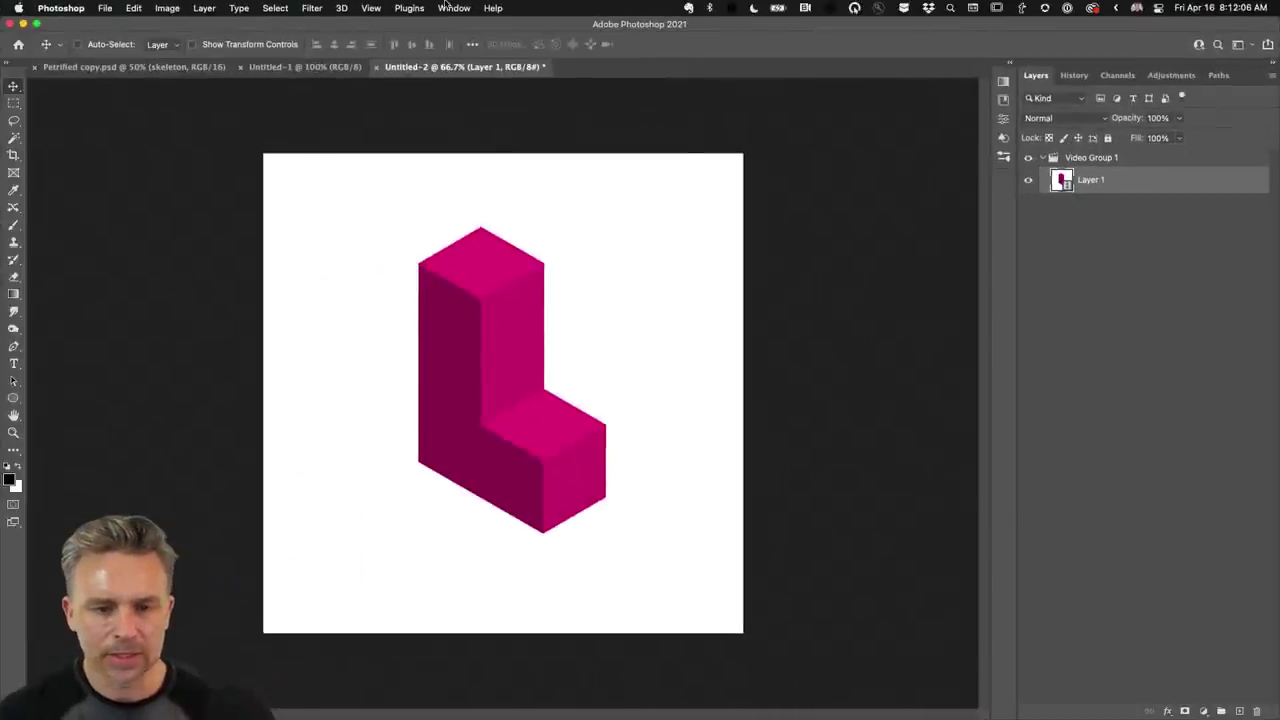
Show the Timeline as a smaller floating panel over the canvas and briefly play the image sequence.
left_click(446, 7)
left_click(489, 436)
left_click_drag(429, 401, 469, 214)
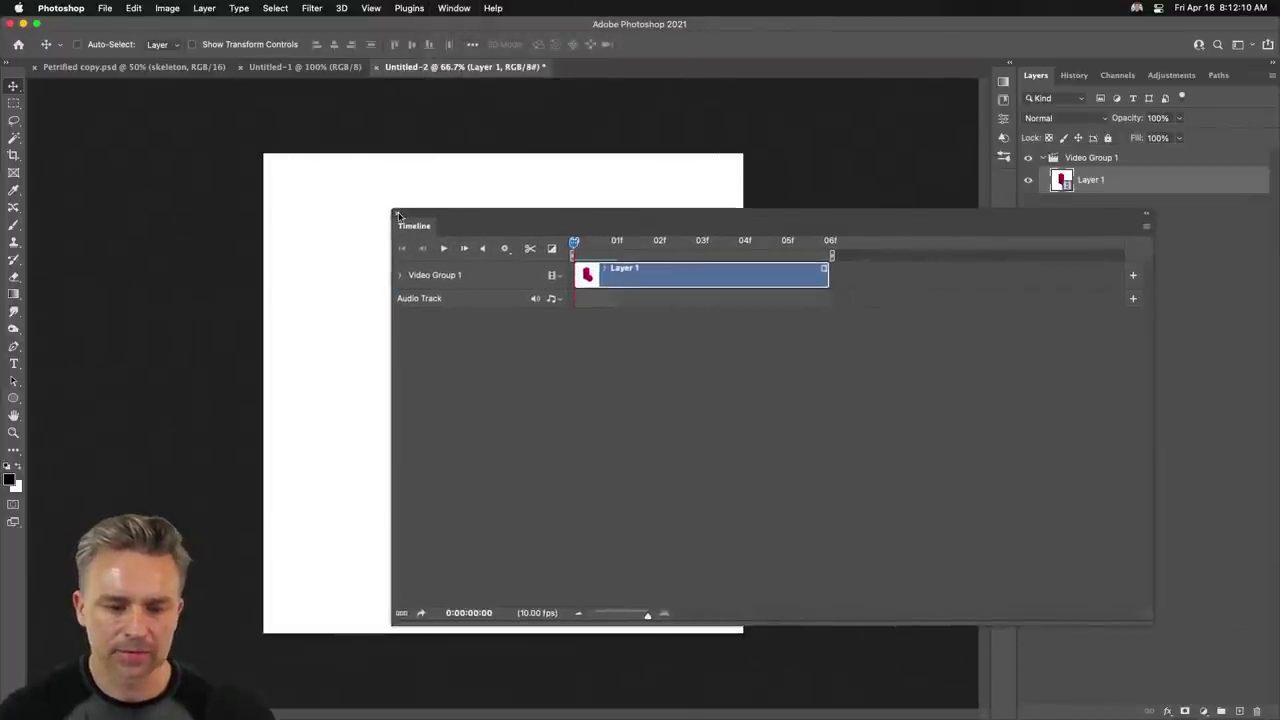
left_click_drag(1151, 623, 888, 378)
left_click_drag(645, 207, 896, 369)
left_click(692, 410)
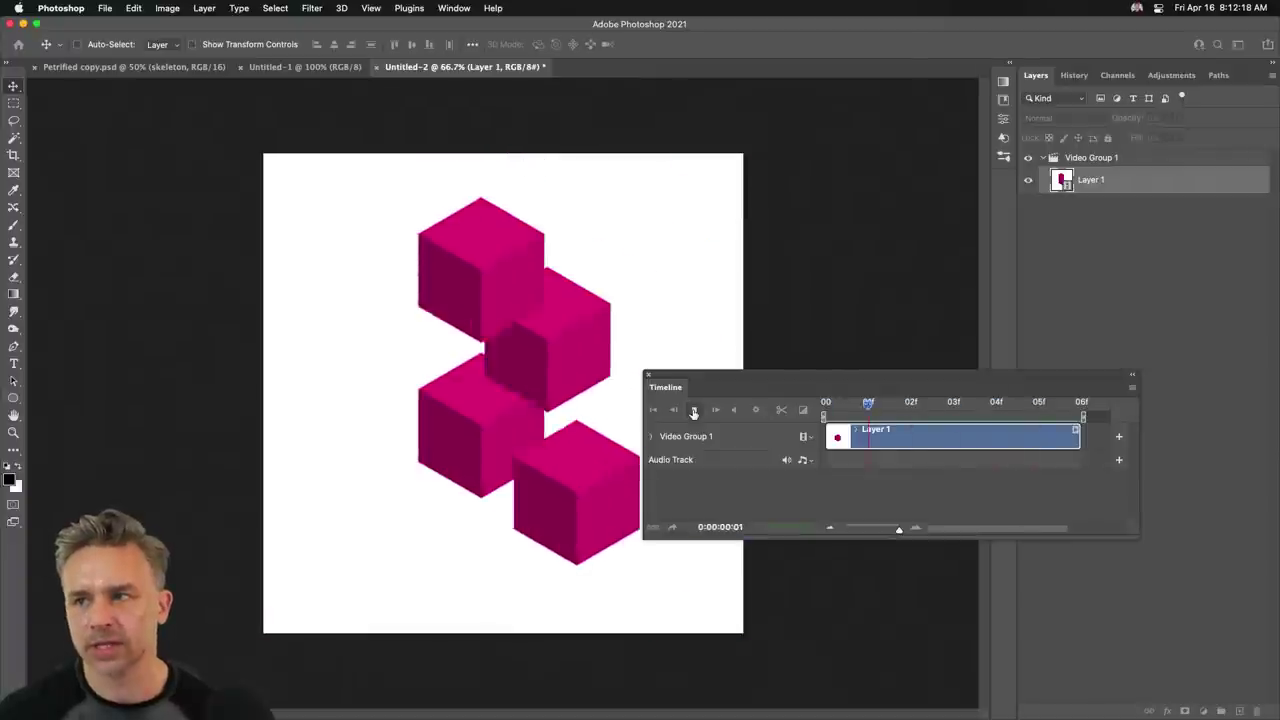
left_click(693, 410)
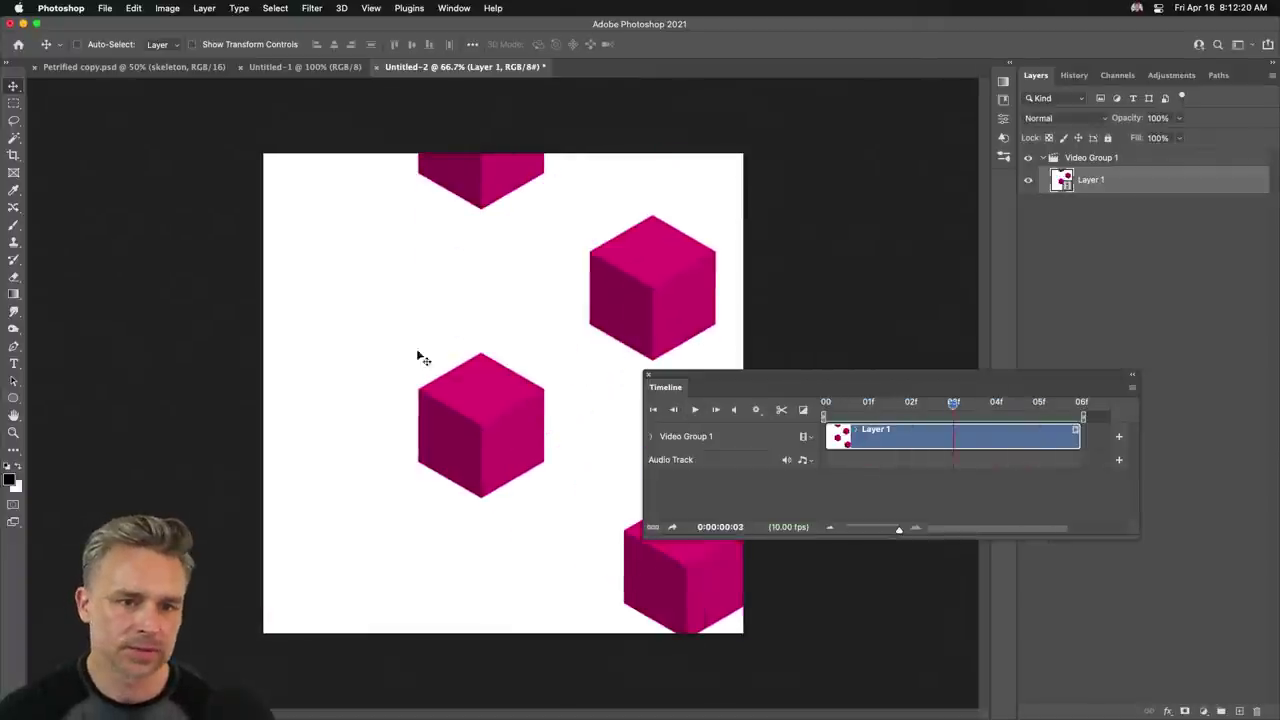
Render the animation to the Desktop as Animation.mp4, using H.264, High Quality, document size and all frames.
left_click(103, 8)
mouse_move(284, 180)
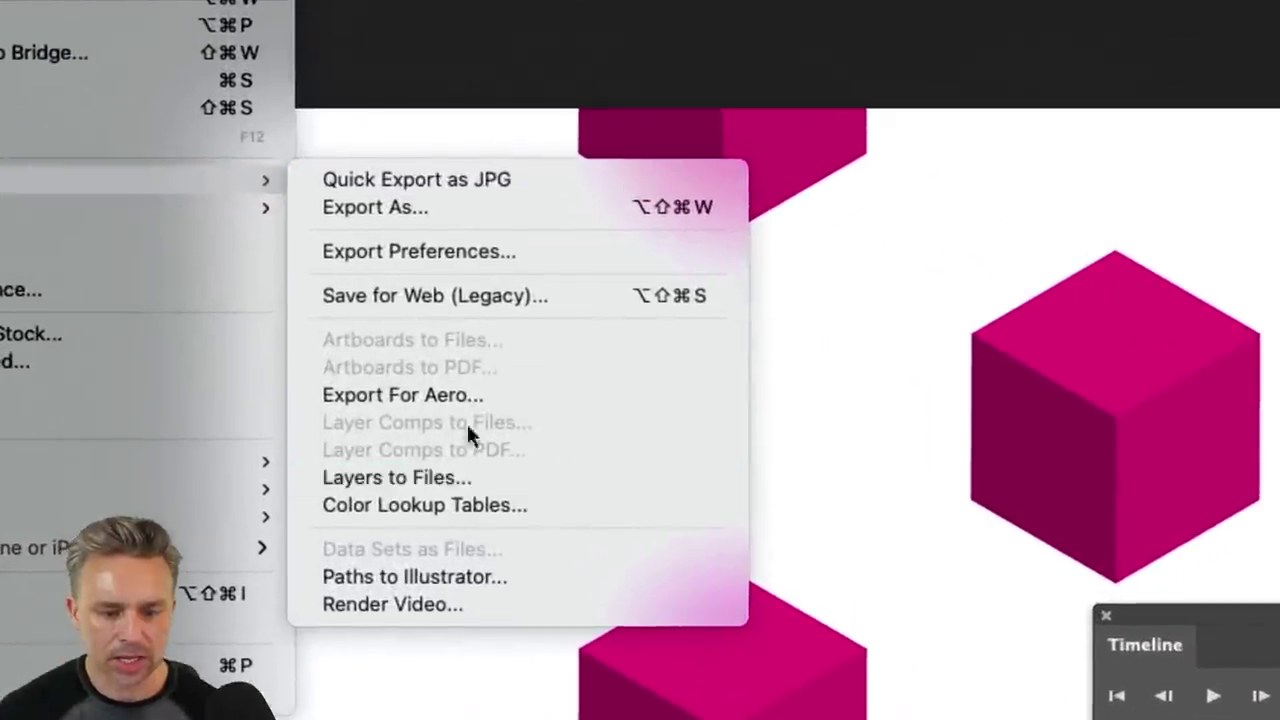
left_click(432, 609)
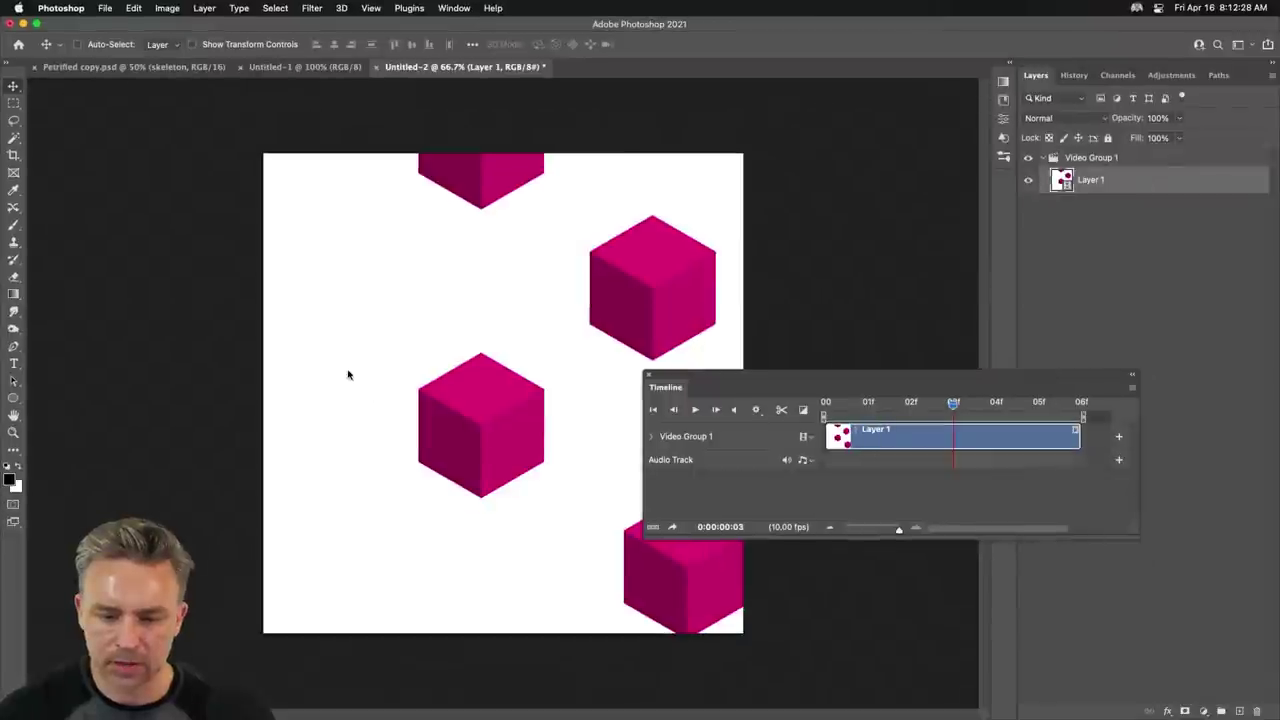
left_click_drag(785, 338, 542, 238)
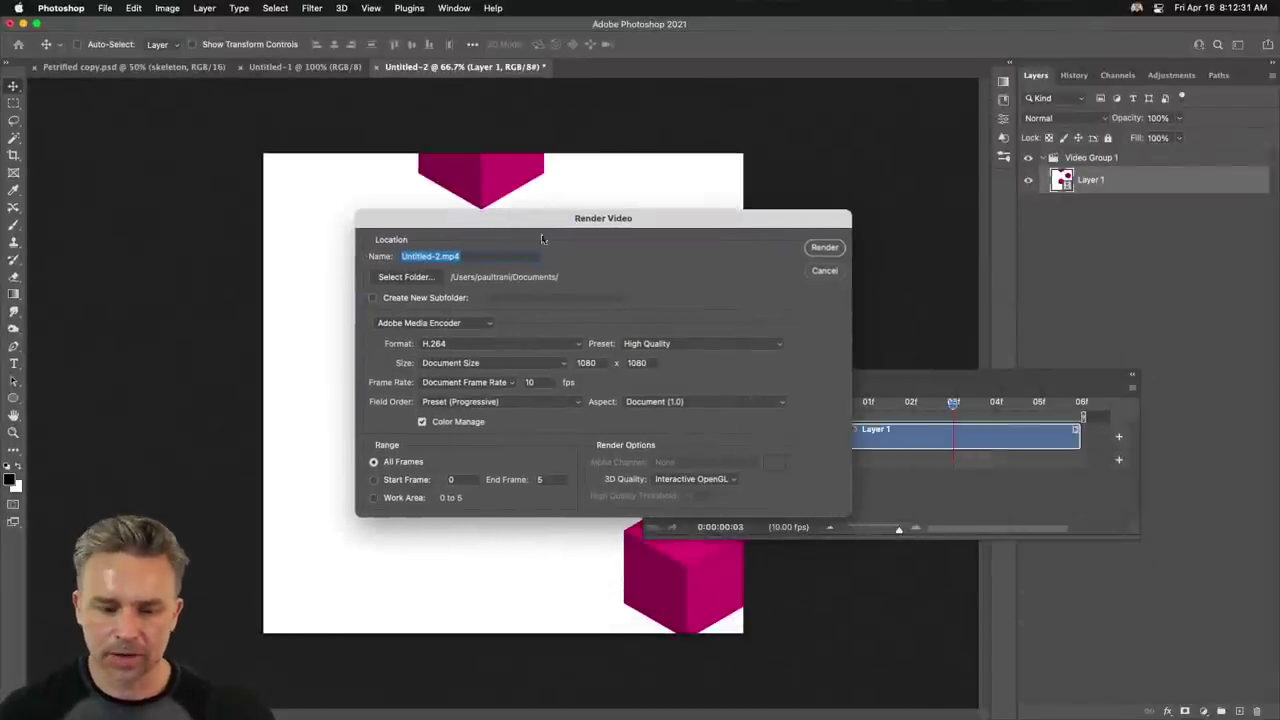
left_click(411, 278)
left_click(361, 174)
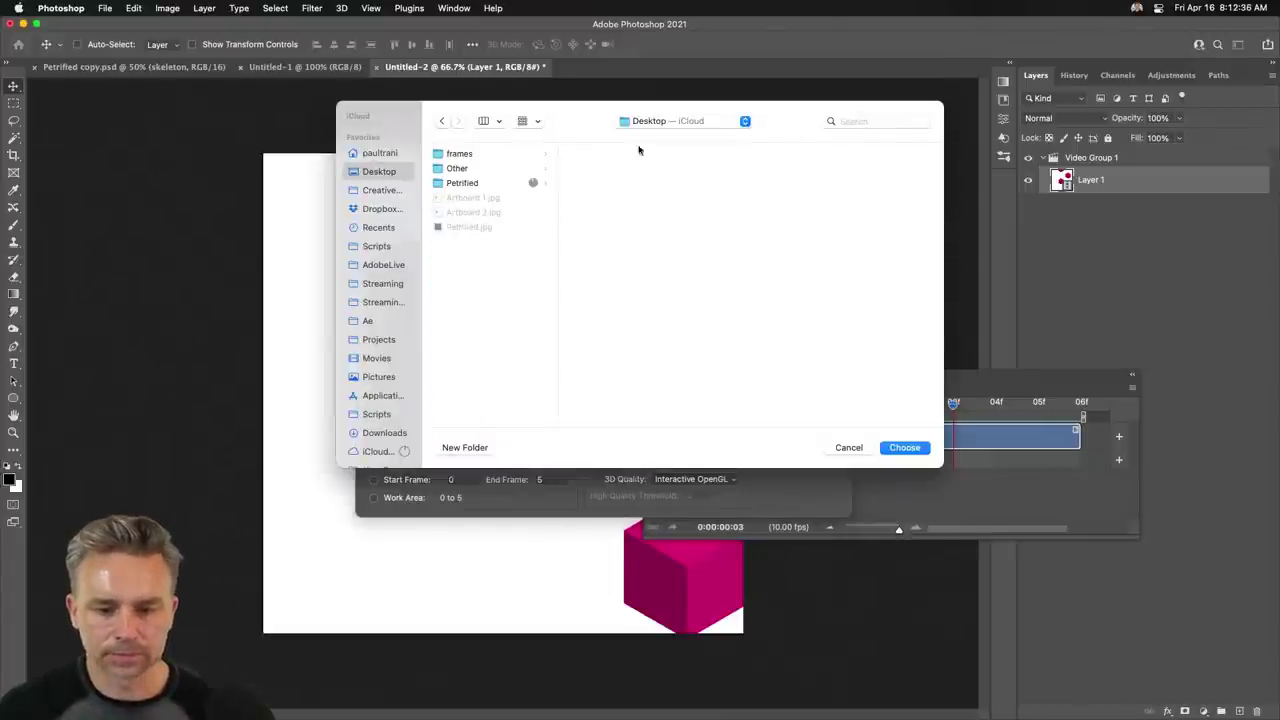
left_click(905, 447)
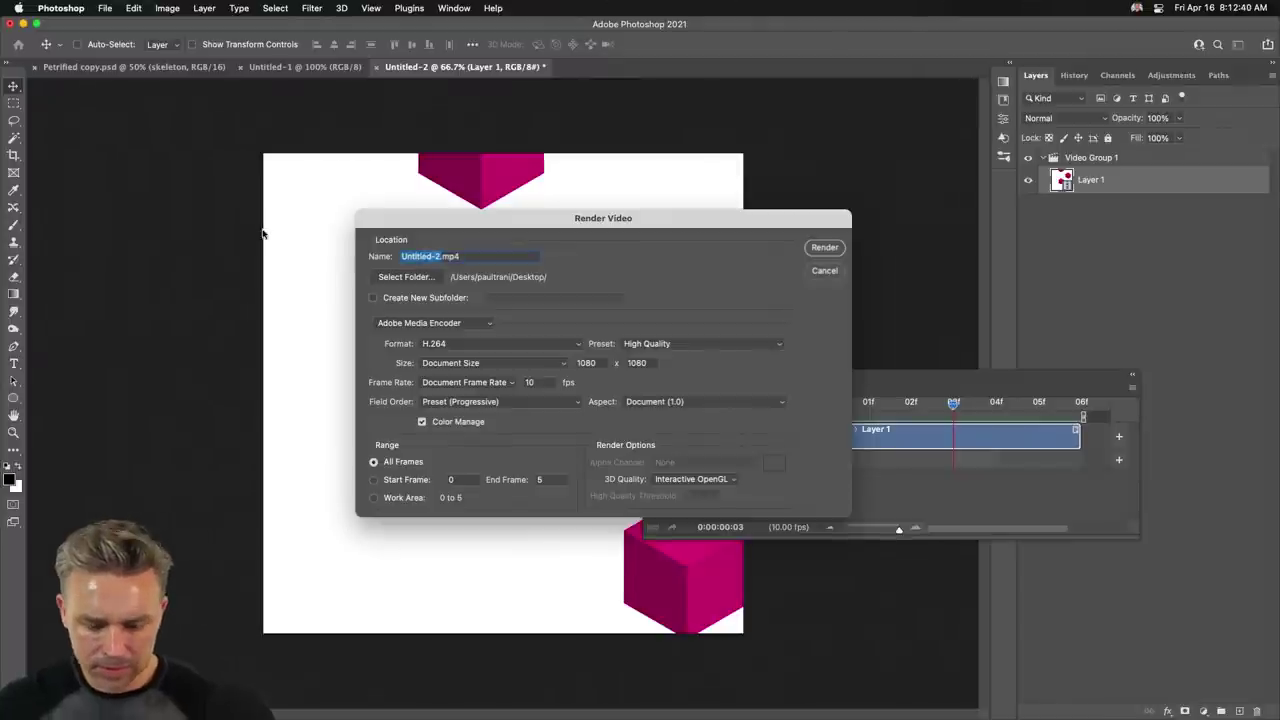
type("Animation")
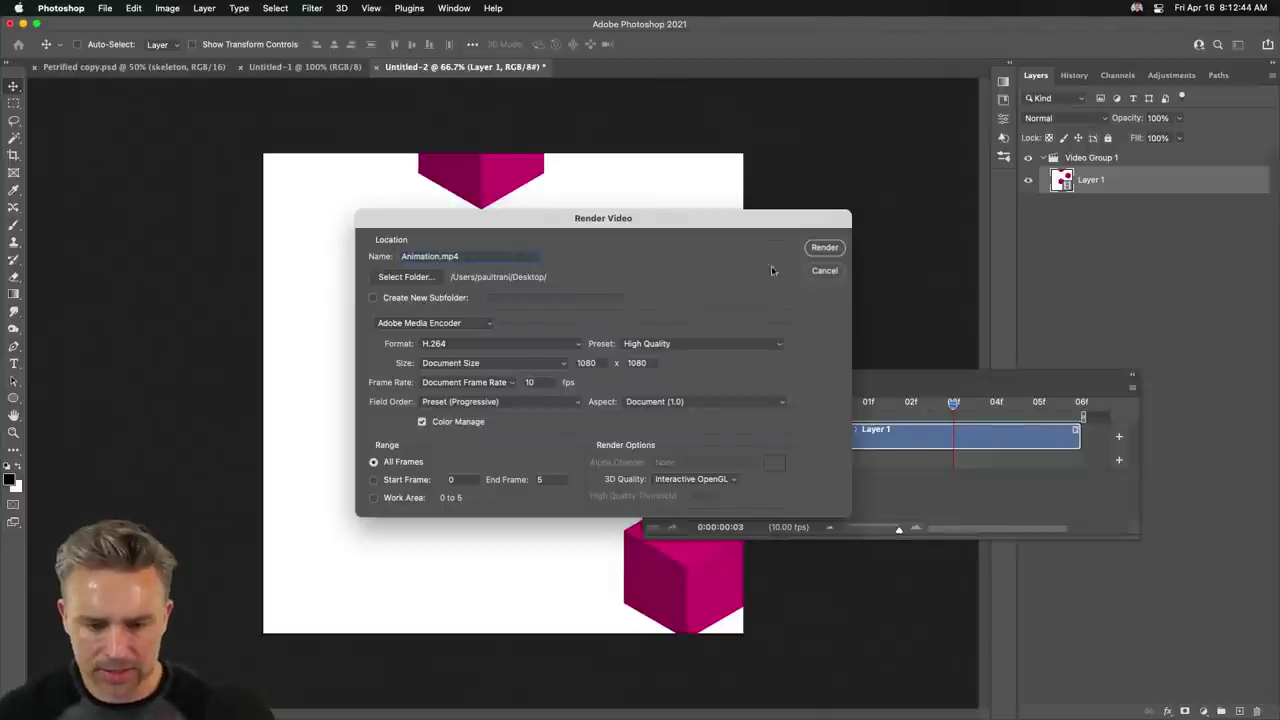
left_click(823, 248)
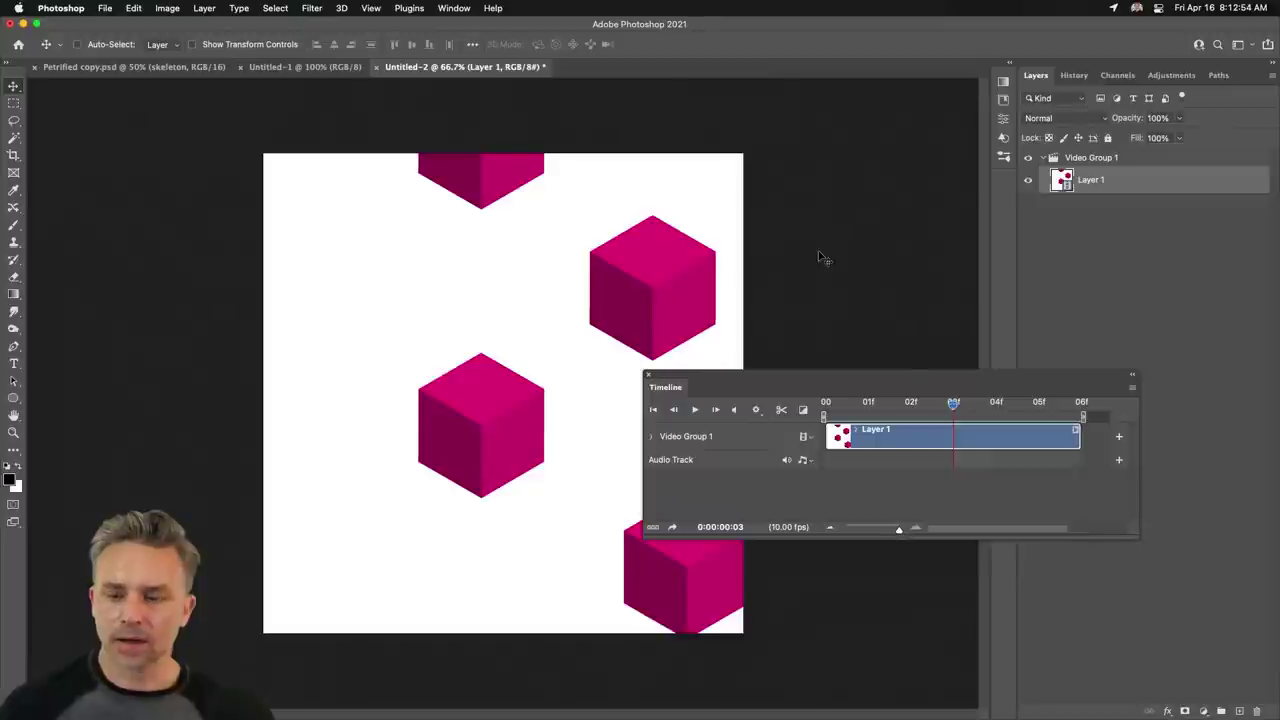
Move the playhead to frame 4 and close the Timeline.
left_click_drag(931, 408, 985, 416)
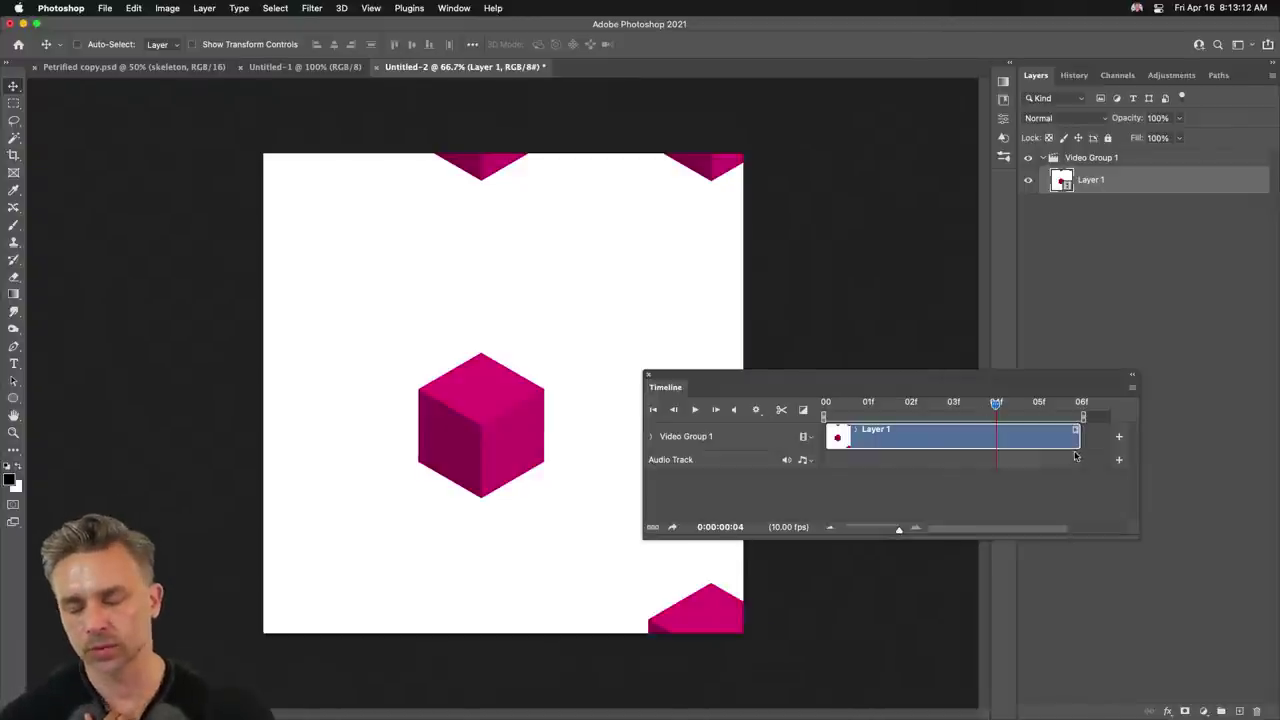
left_click(648, 376)
mouse_move(440, 710)
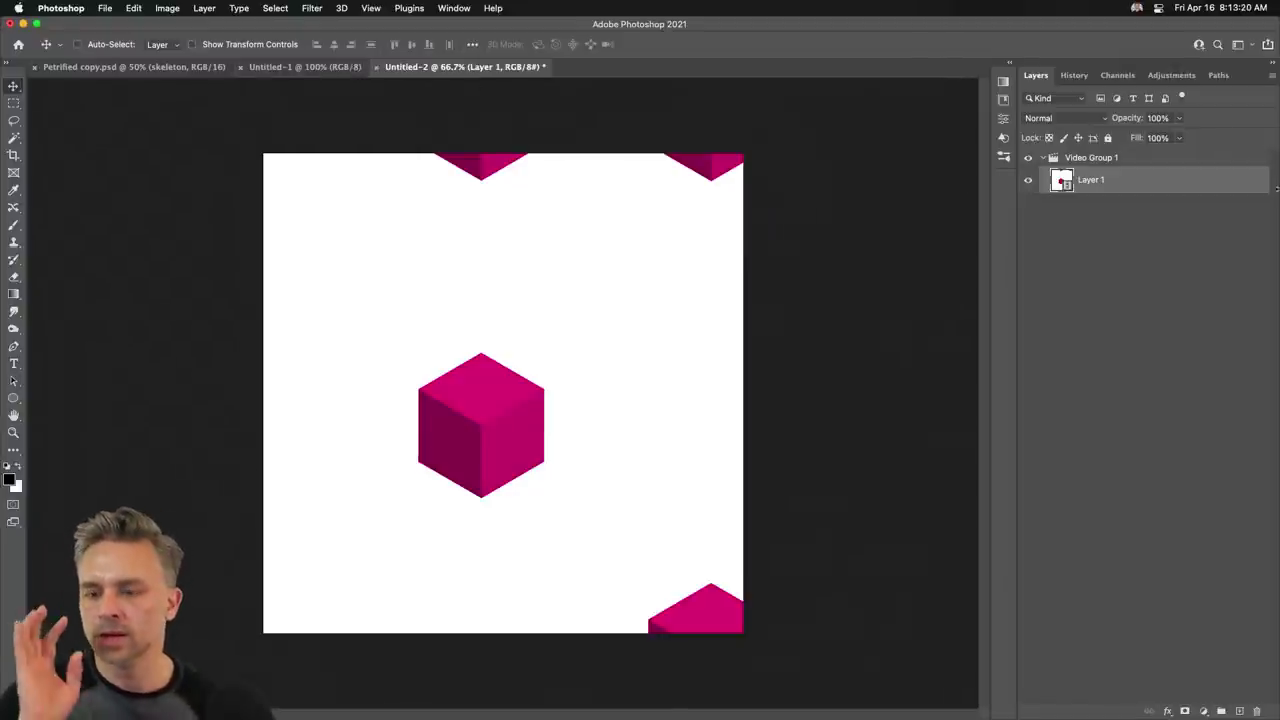
Add a new layer above Layer 1 in Video Group 1 and place the text "Love" on it.
left_click(1092, 158)
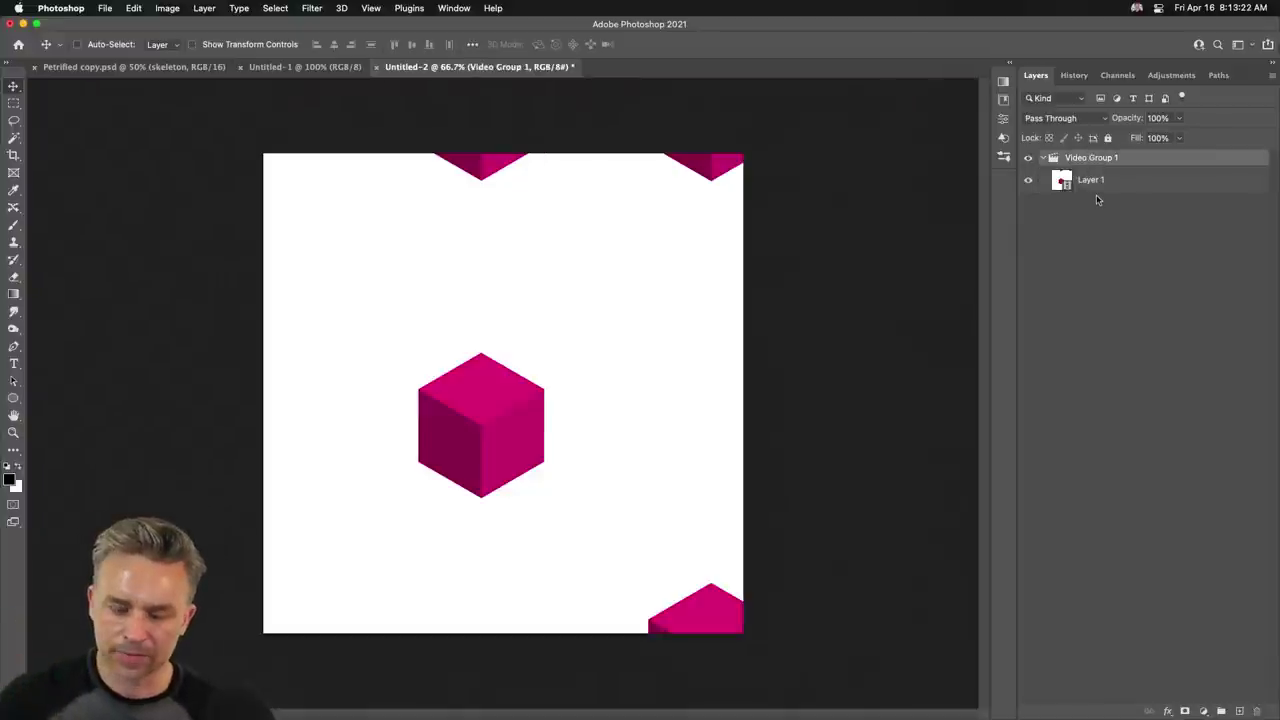
left_click(1239, 710)
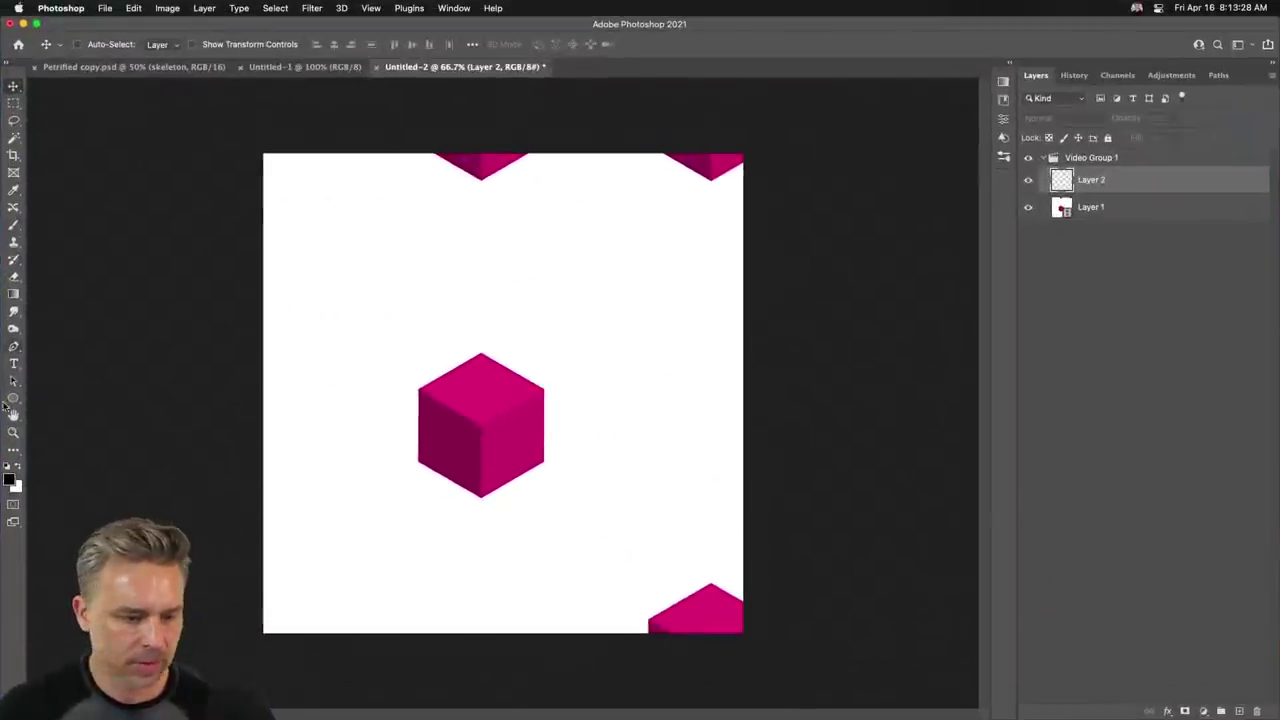
left_click(13, 364)
left_click(363, 350)
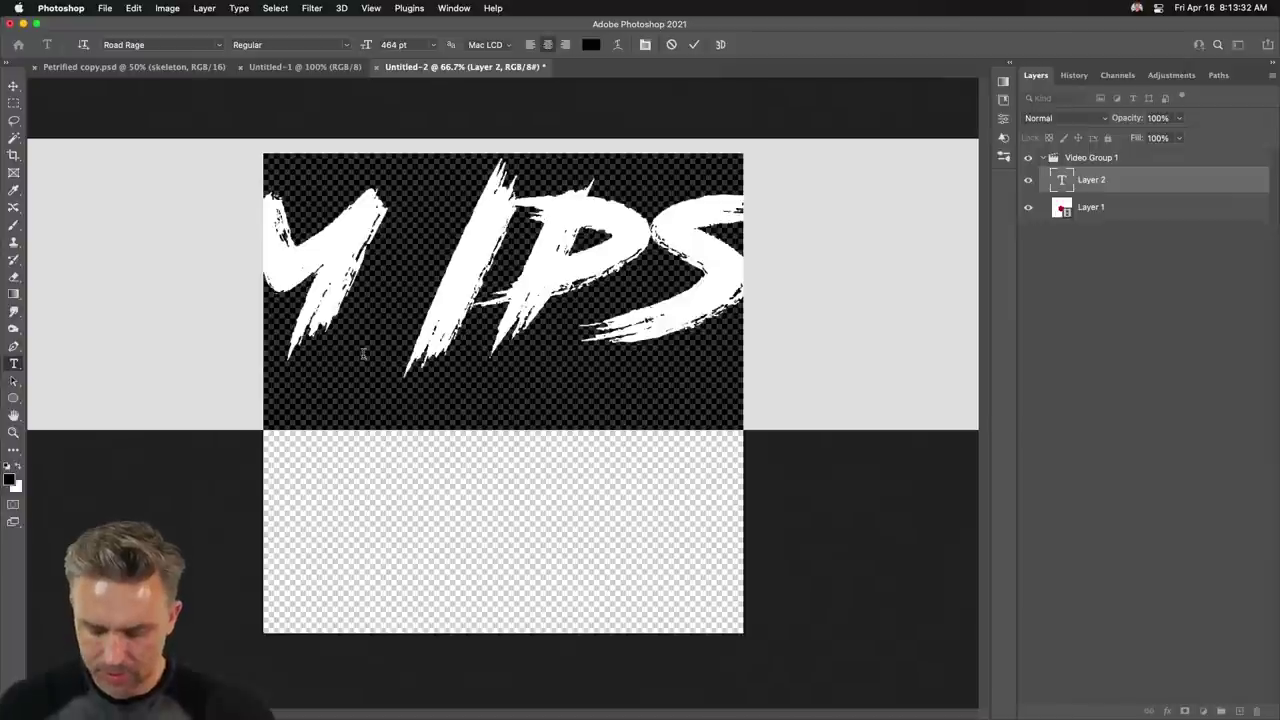
type("L")
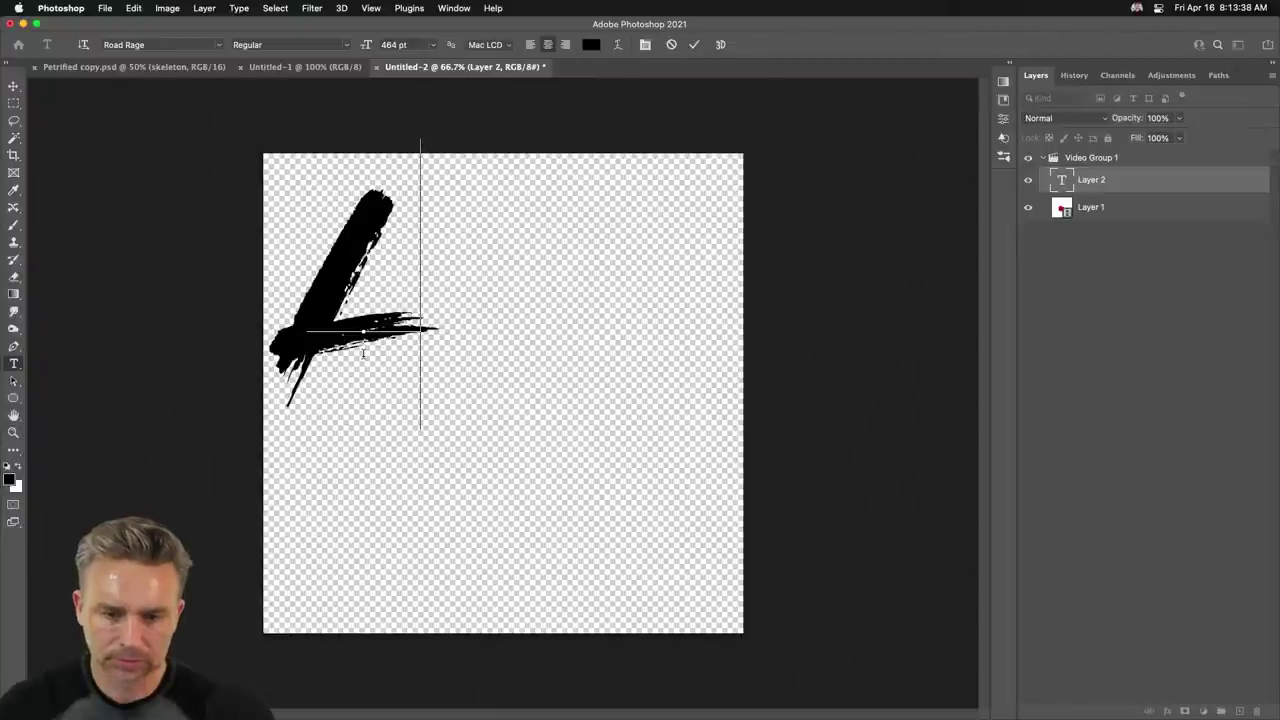
type("OVE")
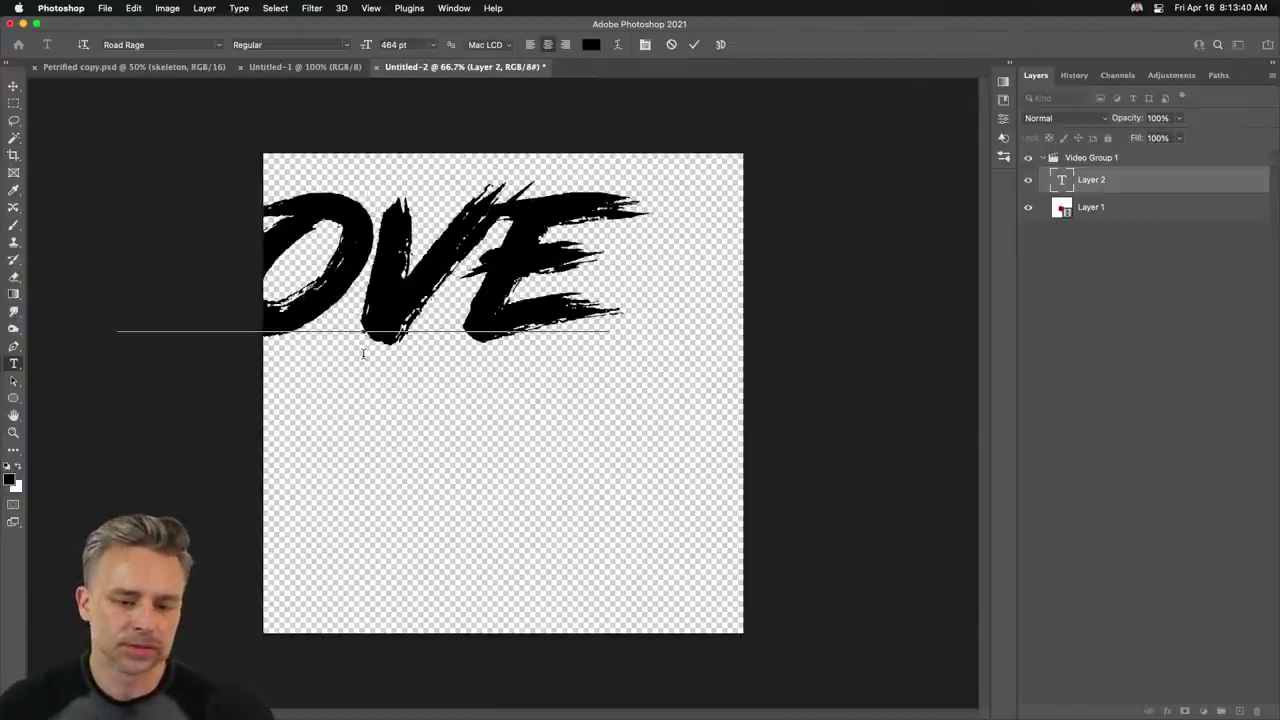
key("super+Return")
key("v")
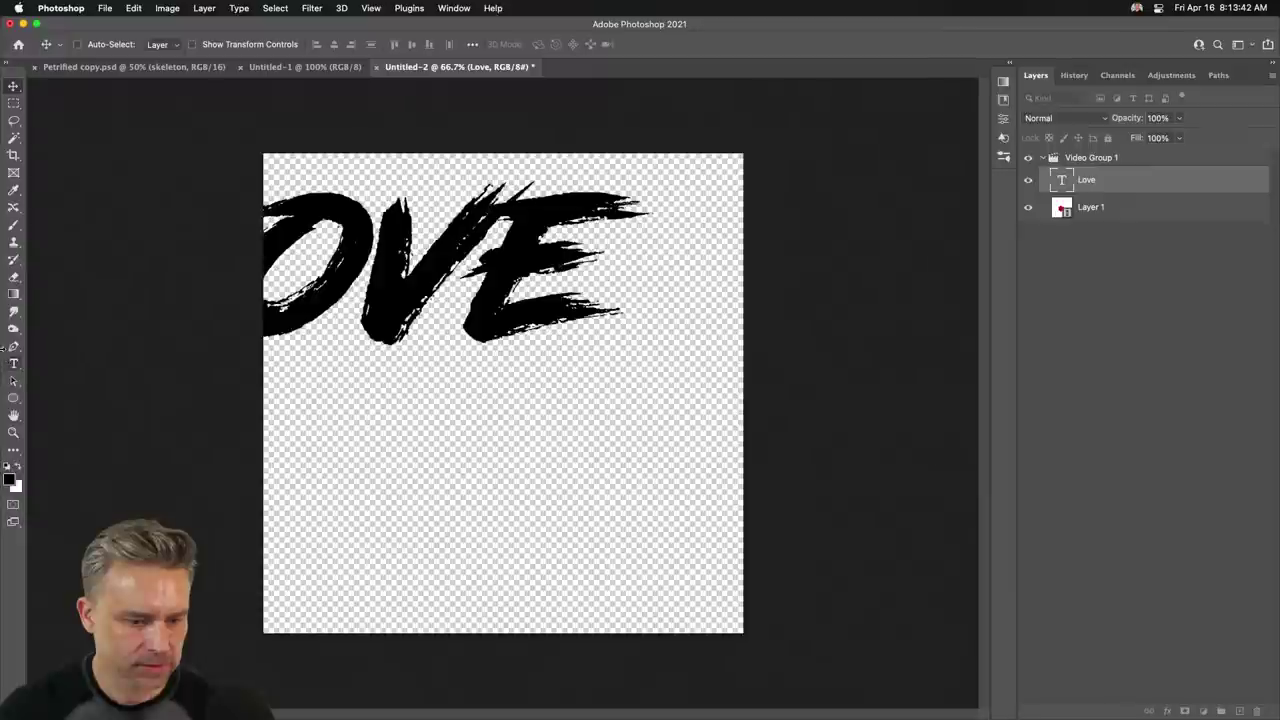
Set the "Love" text's font to Abril Fatface and move its layer out of and above Video Group 1.
key("t")
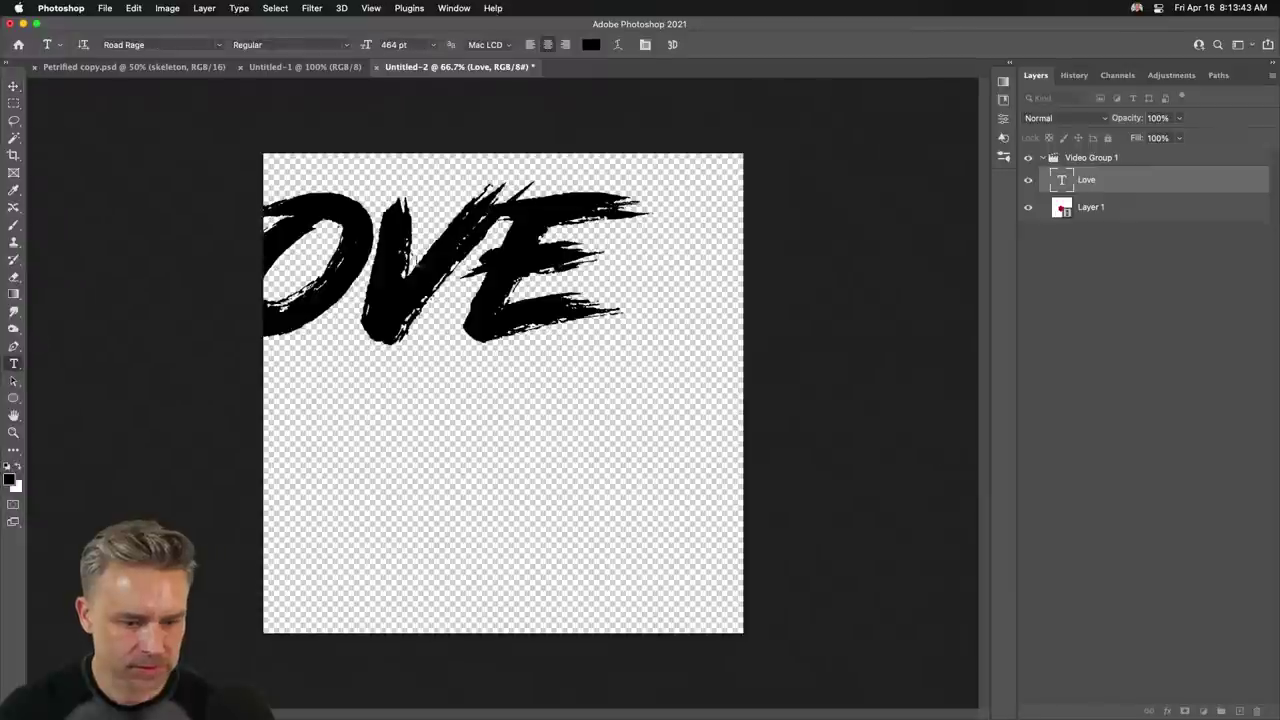
left_click(1009, 66)
left_click(918, 219)
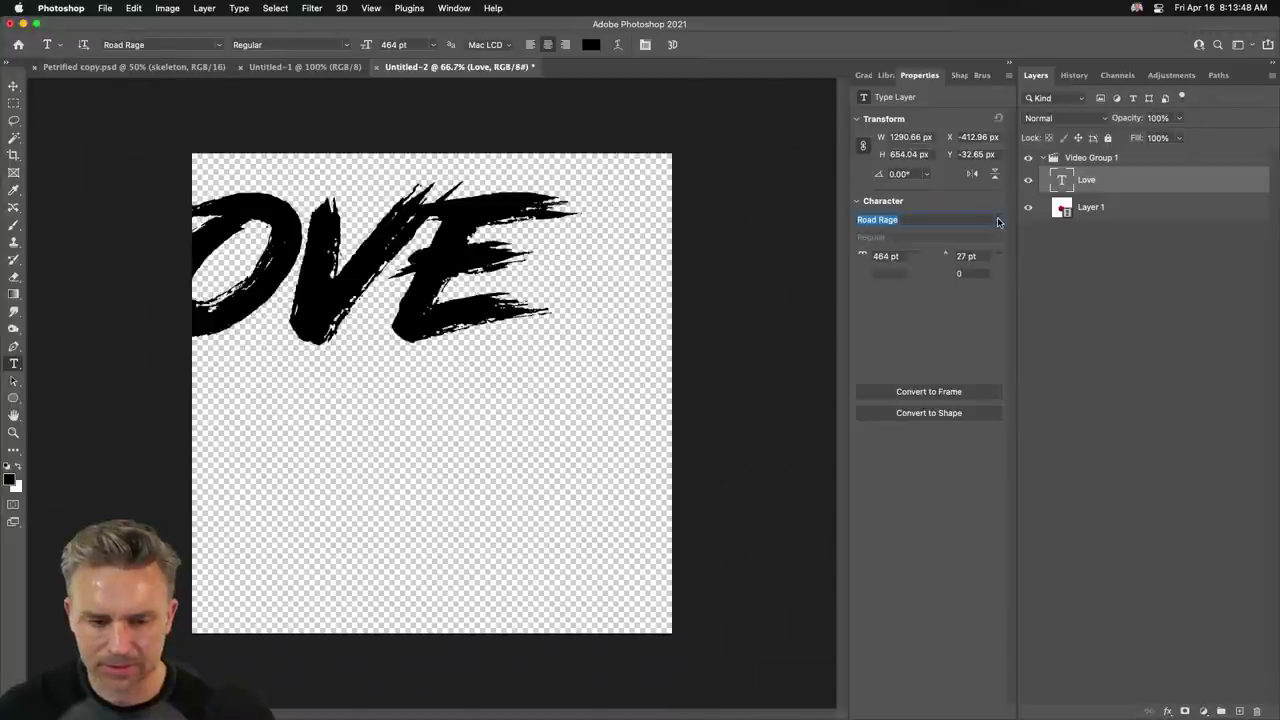
type("Abril Fatface")
mouse_move(1105, 181)
left_mouse_down()
mouse_move(1109, 144)
mouse_move(1112, 168)
left_mouse_up()
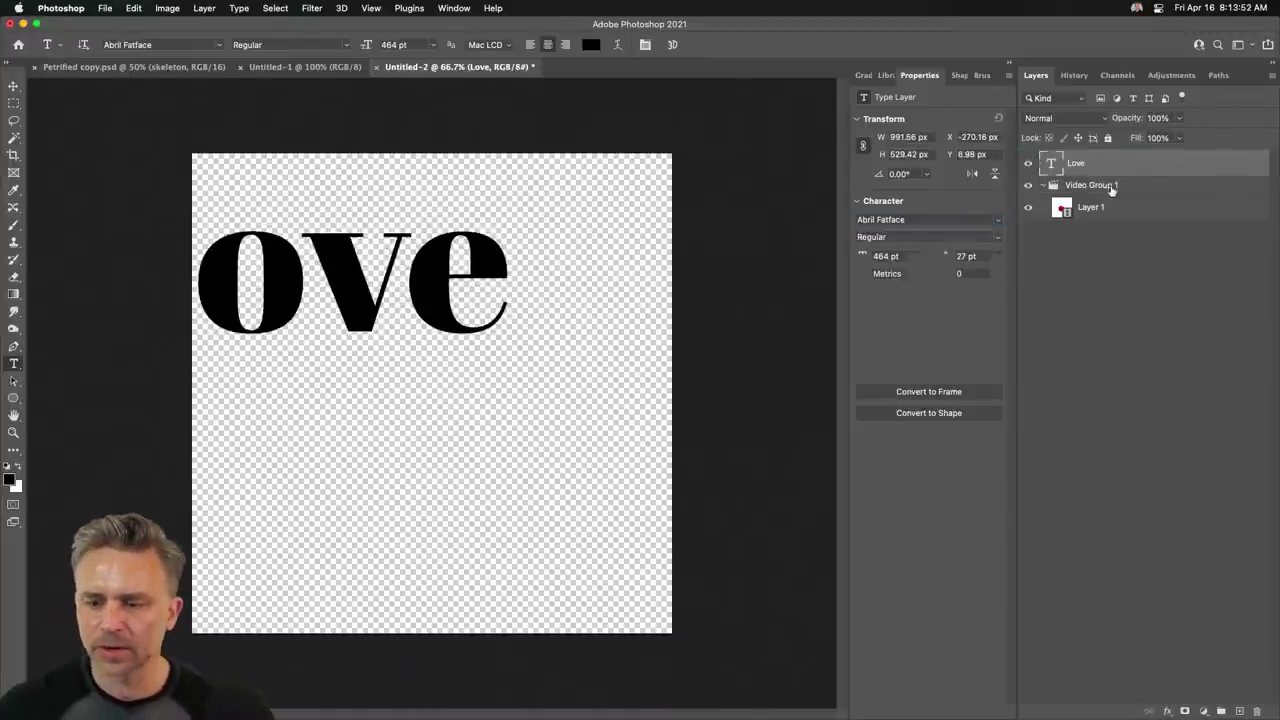
left_click(1112, 188)
left_click(1076, 166)
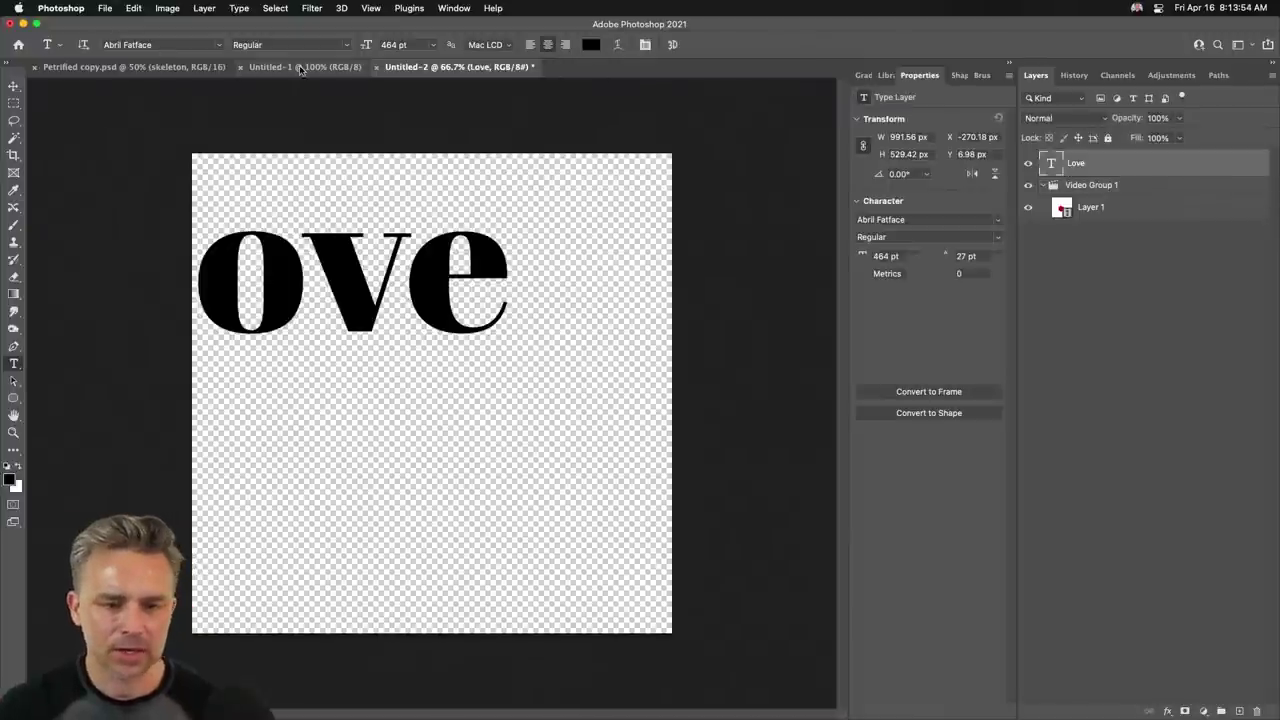
Switch to the Untitled-1 document and resize the image to 1350 × 1350 pixels.
left_click(300, 67)
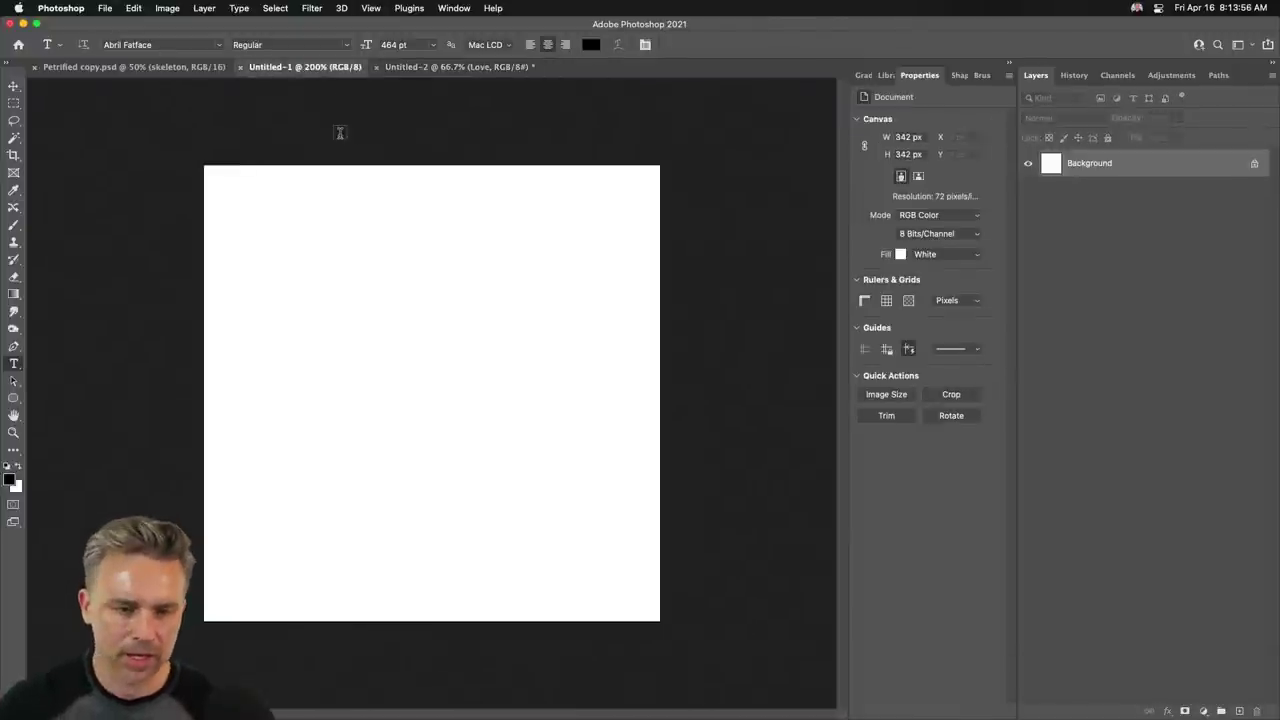
left_click(167, 8)
left_click(190, 186)
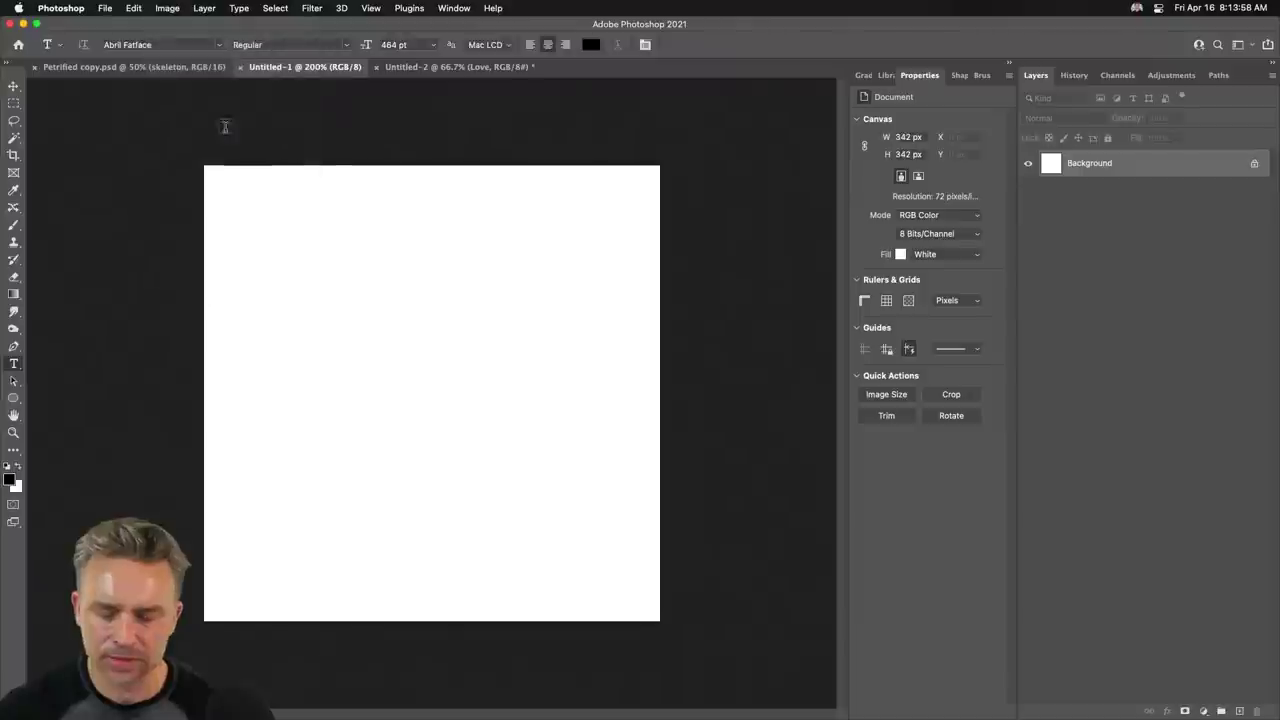
left_click_drag(1020, 430, 728, 262)
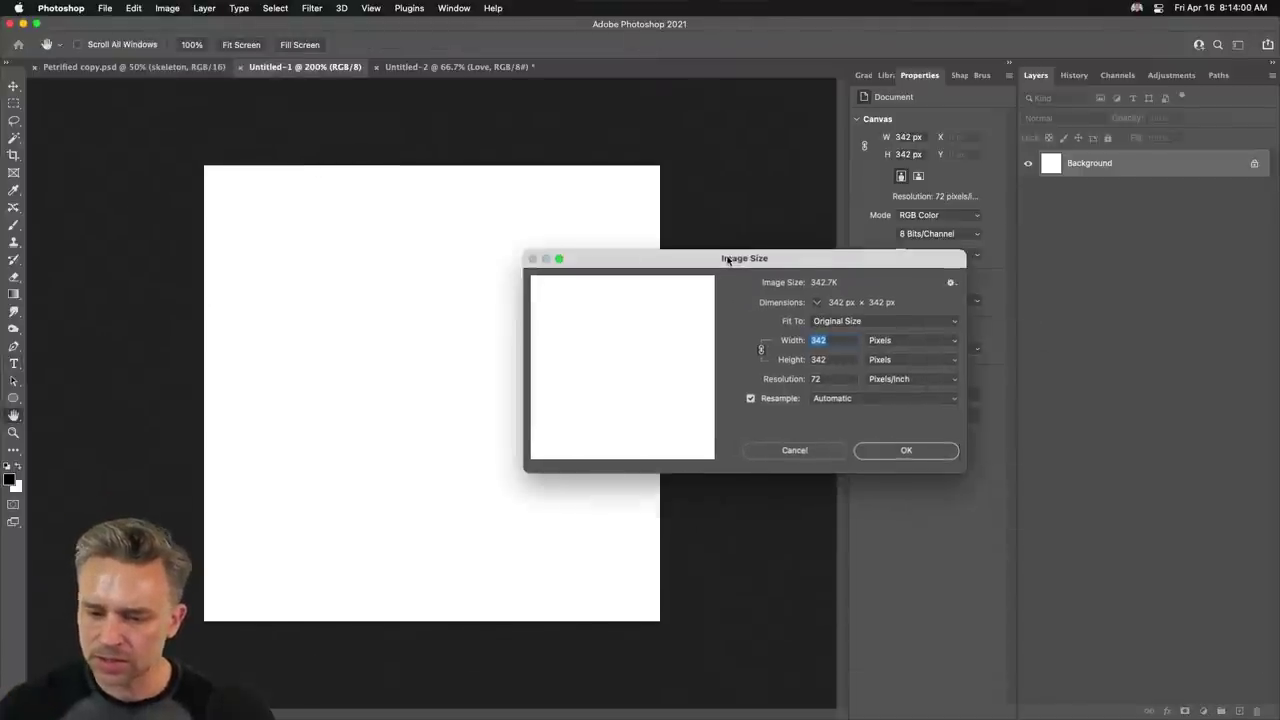
type("10")
key("BackSpace")
type("3")
key("Tab")
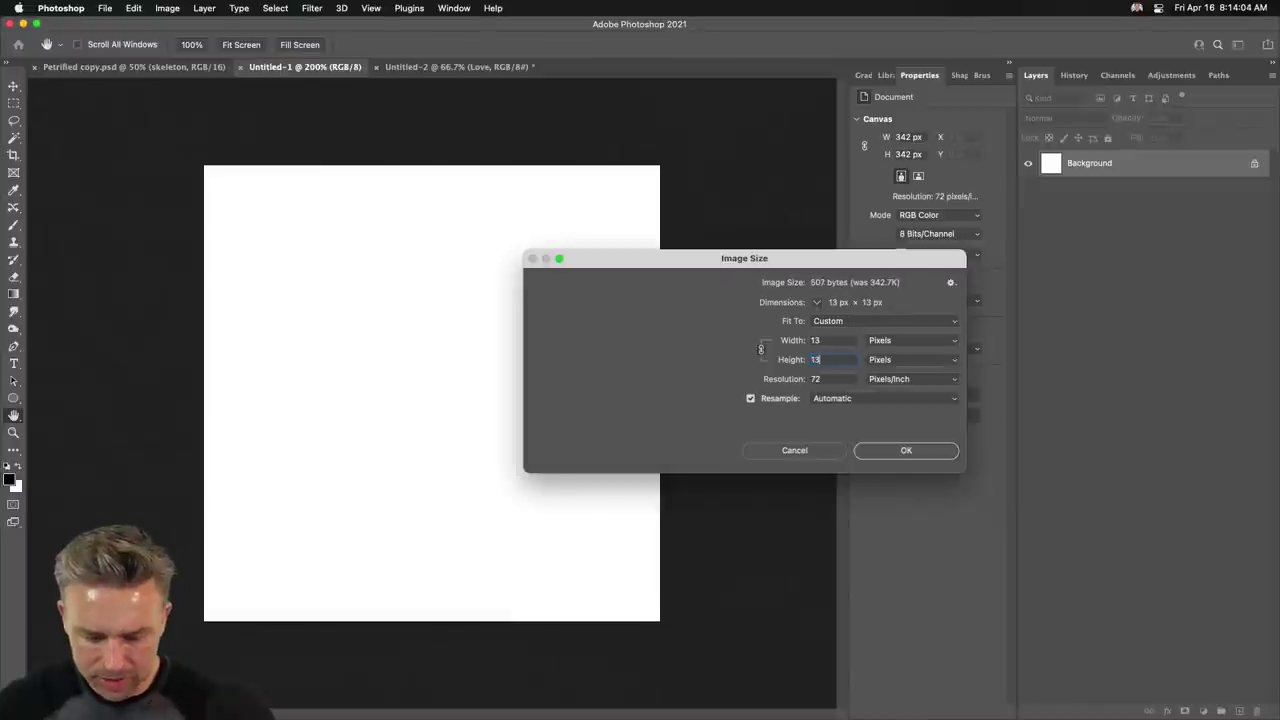
type("1350")
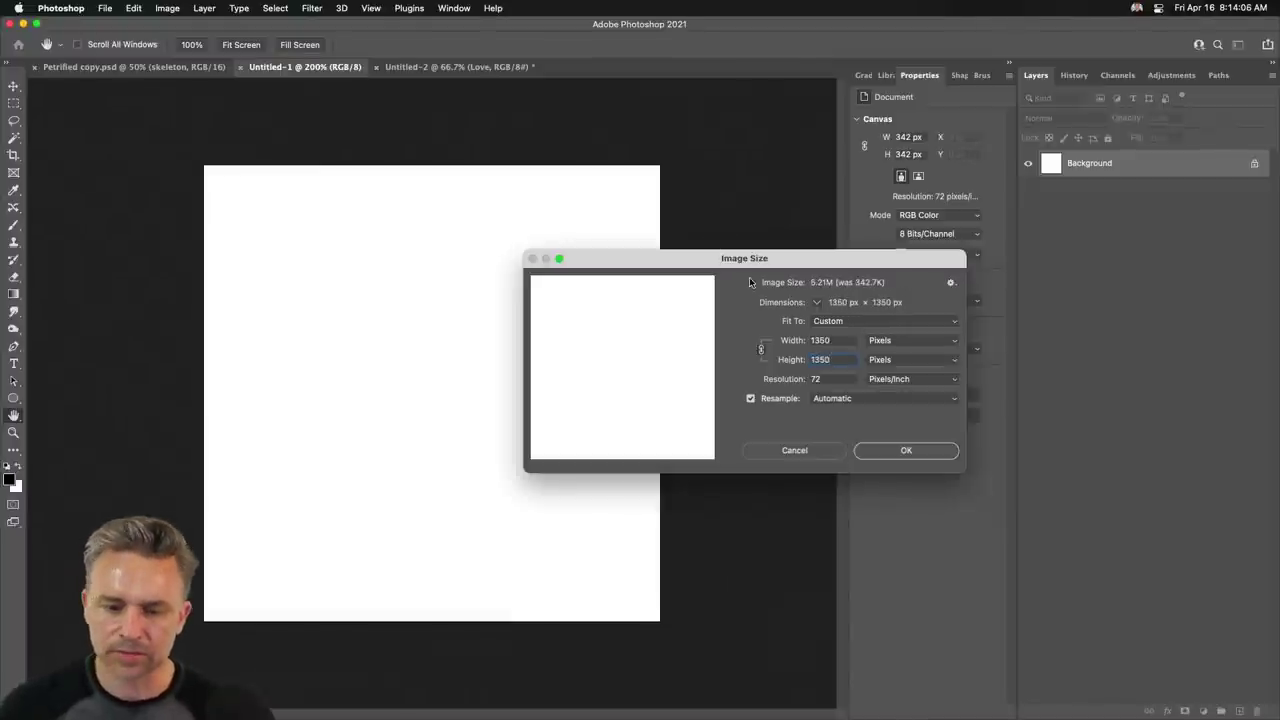
key("Return")
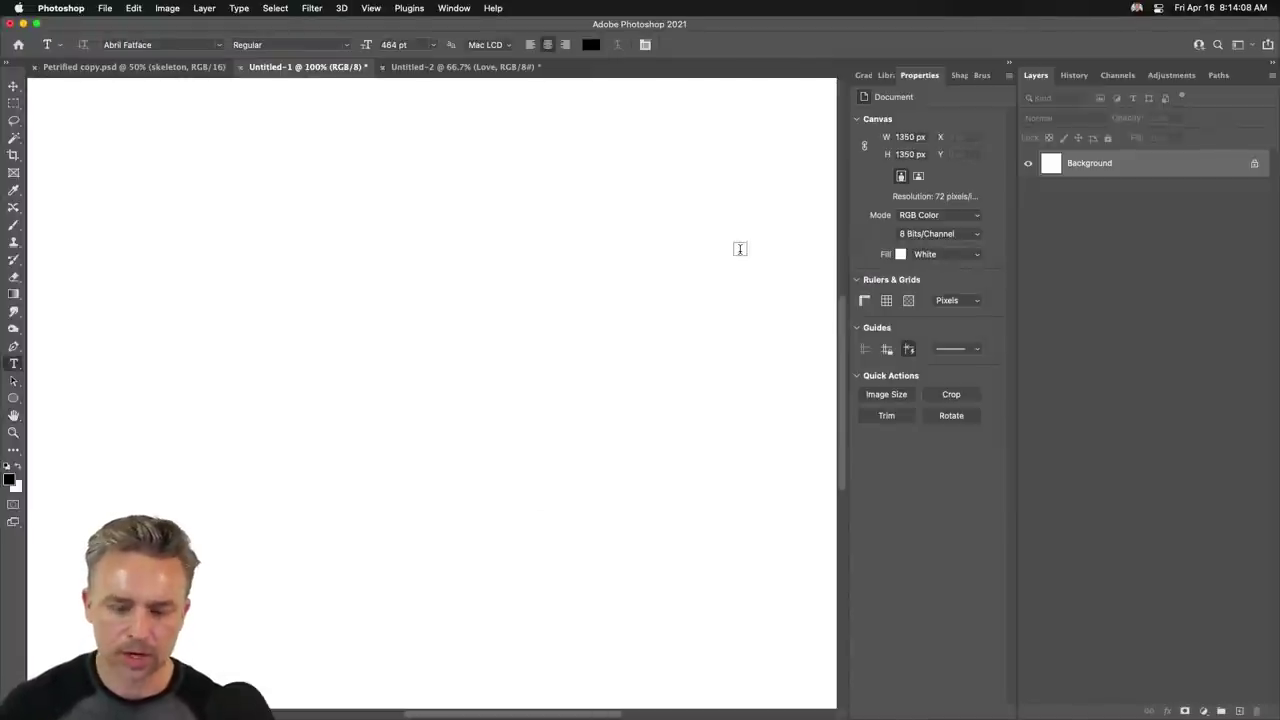
key("super+minus")
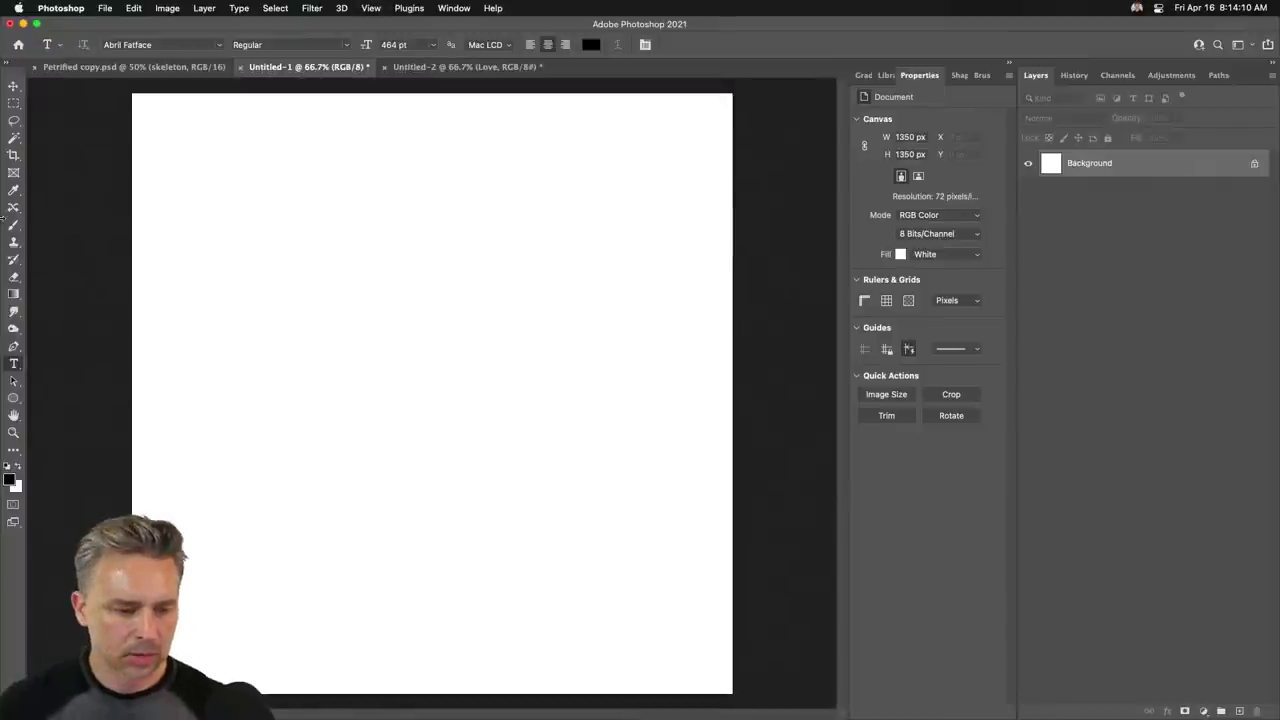
Set the foreground colour to a bright magenta and activate the Type tool.
left_click(12, 483)
left_click(741, 276)
left_click_drag(757, 276, 756, 300)
key("Return")
key("t")
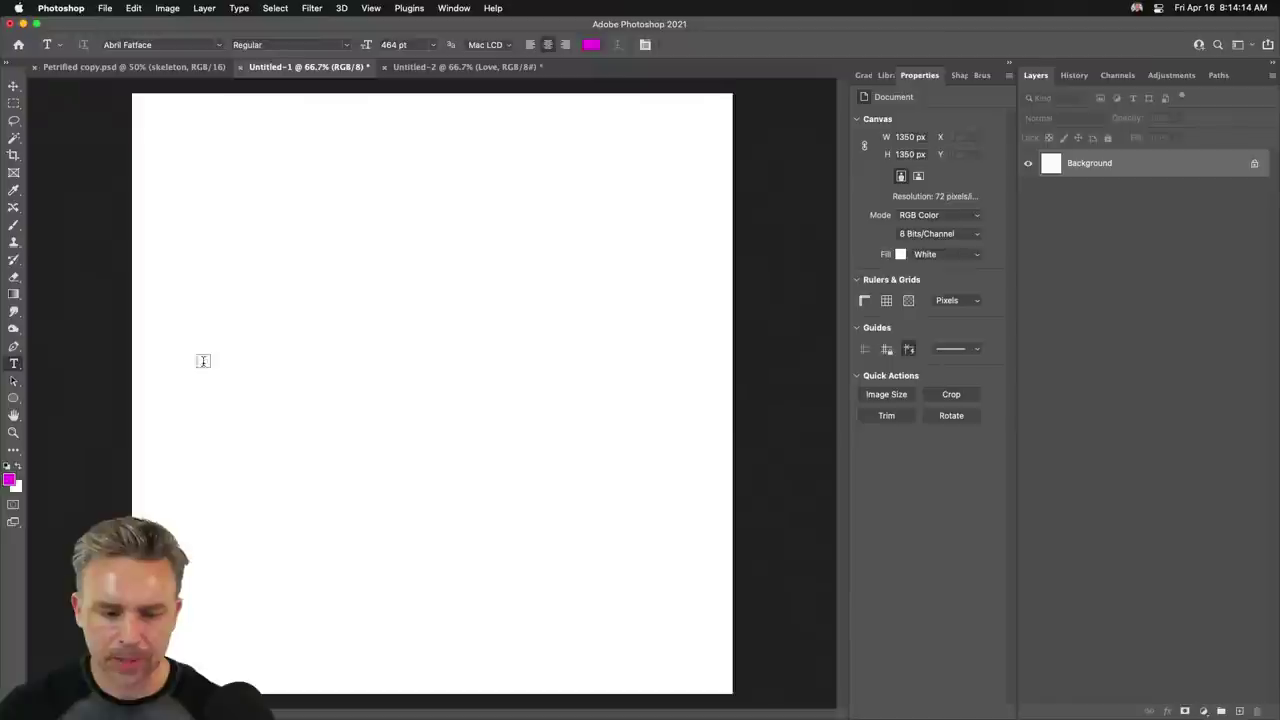
Place the text "Love" in Abril Fatface at 464 pt and move it fully onto the canvas.
left_click(251, 380)
type("Love")
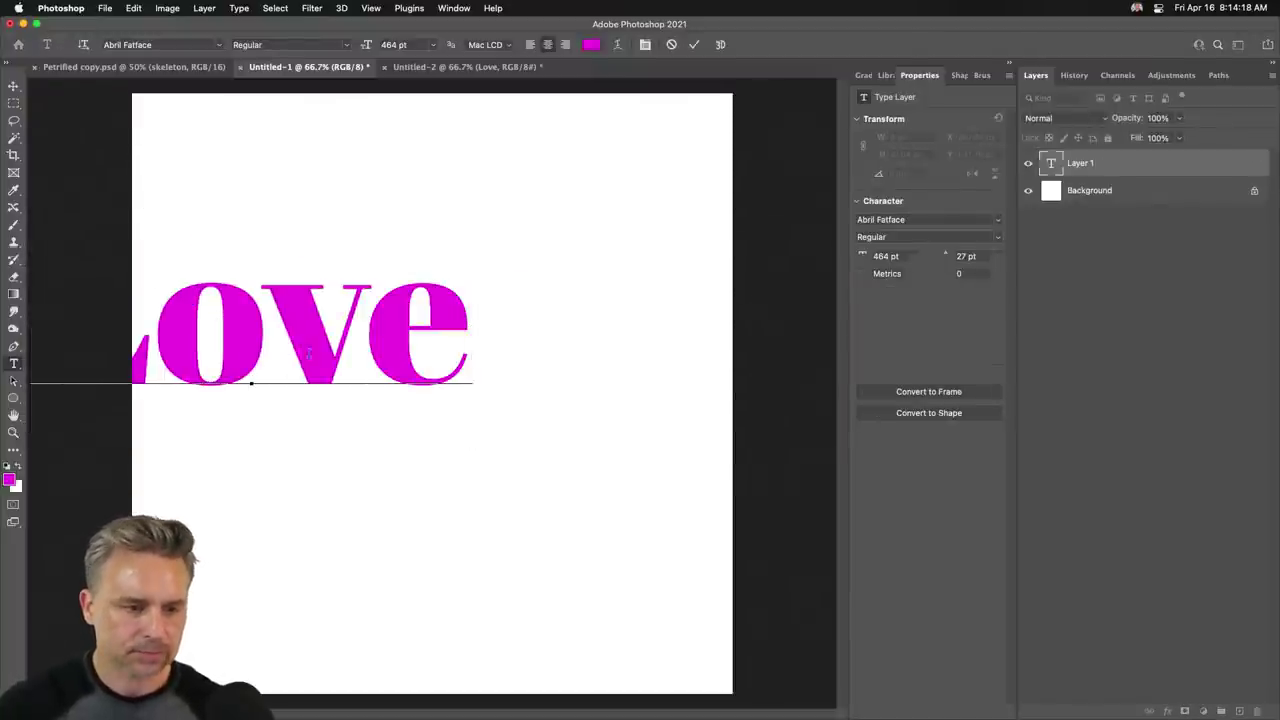
double_click(146, 283)
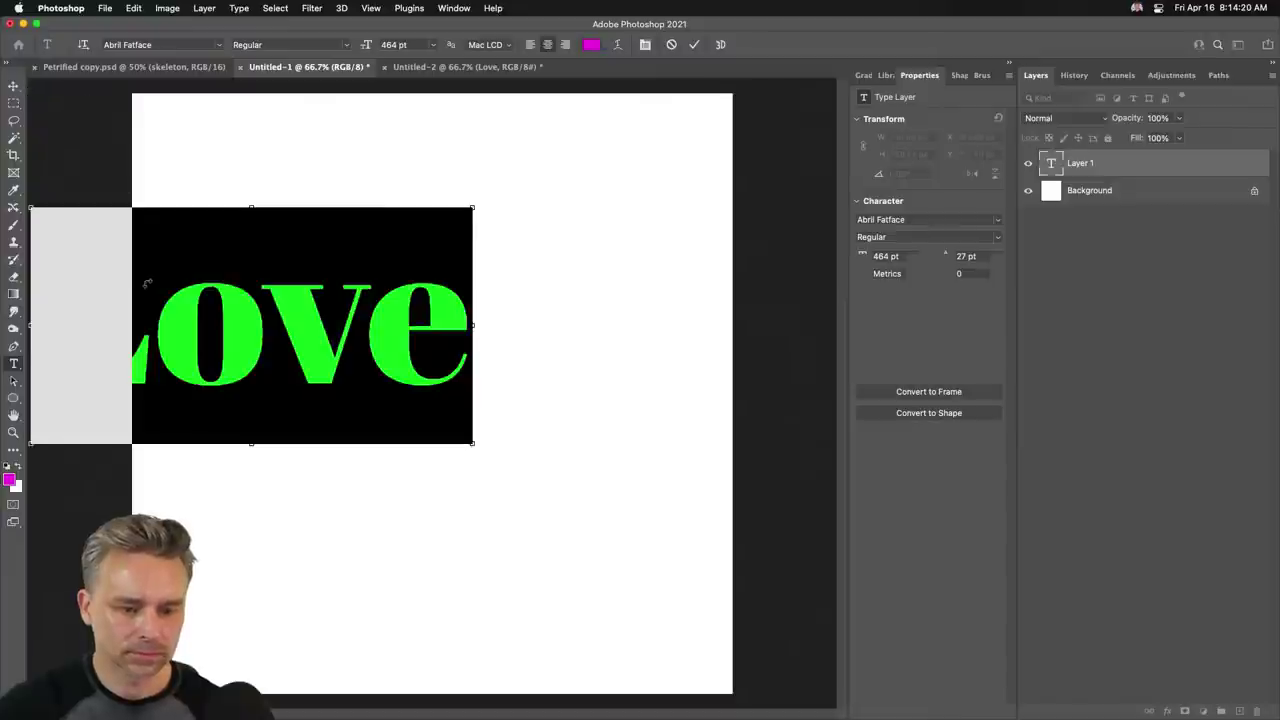
left_click(13, 86)
left_click_drag(143, 320, 352, 332)
Retype the word as uppercase "LOVE" and reposition it on the canvas.
left_click(13, 363)
left_click(327, 374)
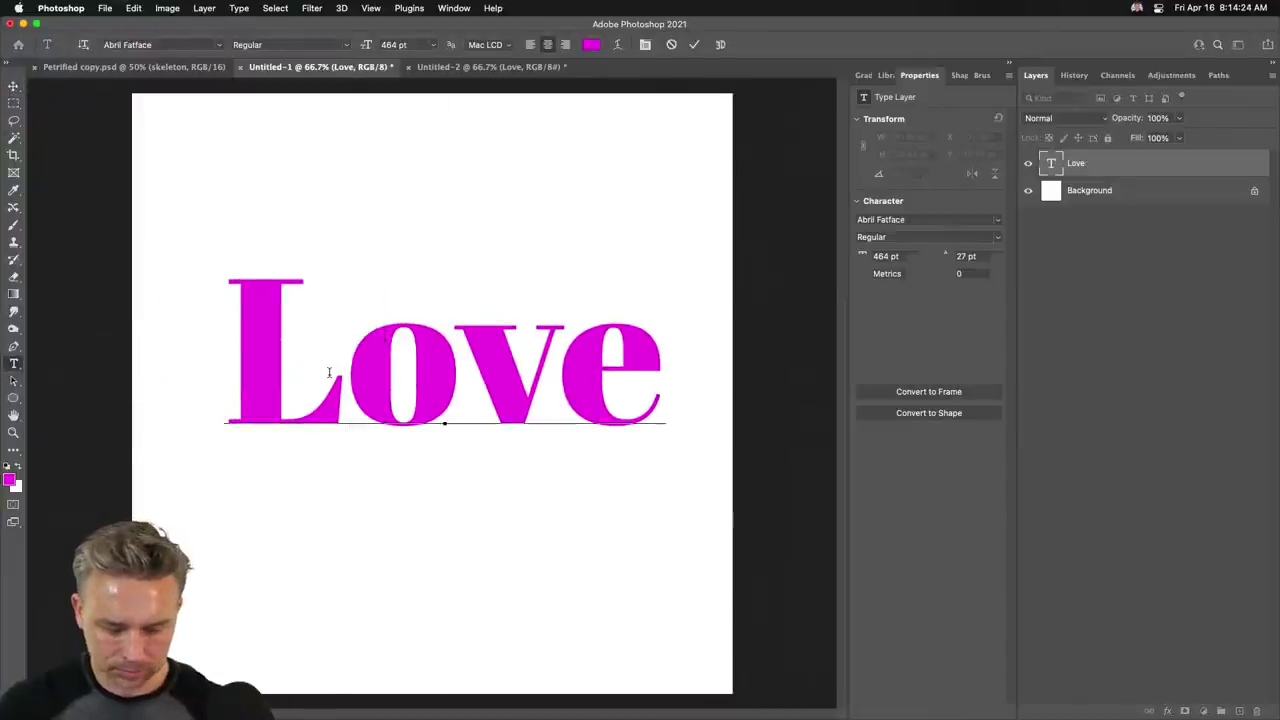
double_click(329, 373)
type("LOVE")
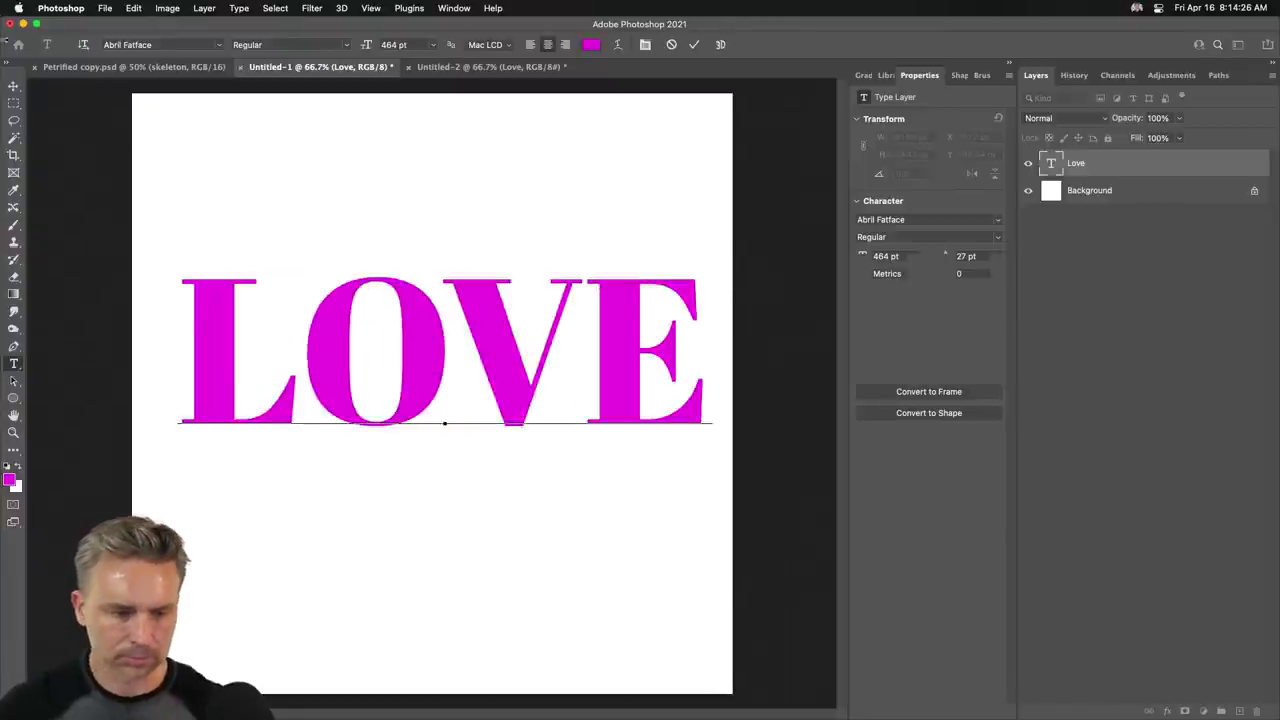
left_click(13, 86)
left_click_drag(260, 358, 320, 396)
Duplicate the LOVE text layer to make a second line and set that line's font to Road Rage.
key("super+j")
left_click(13, 364)
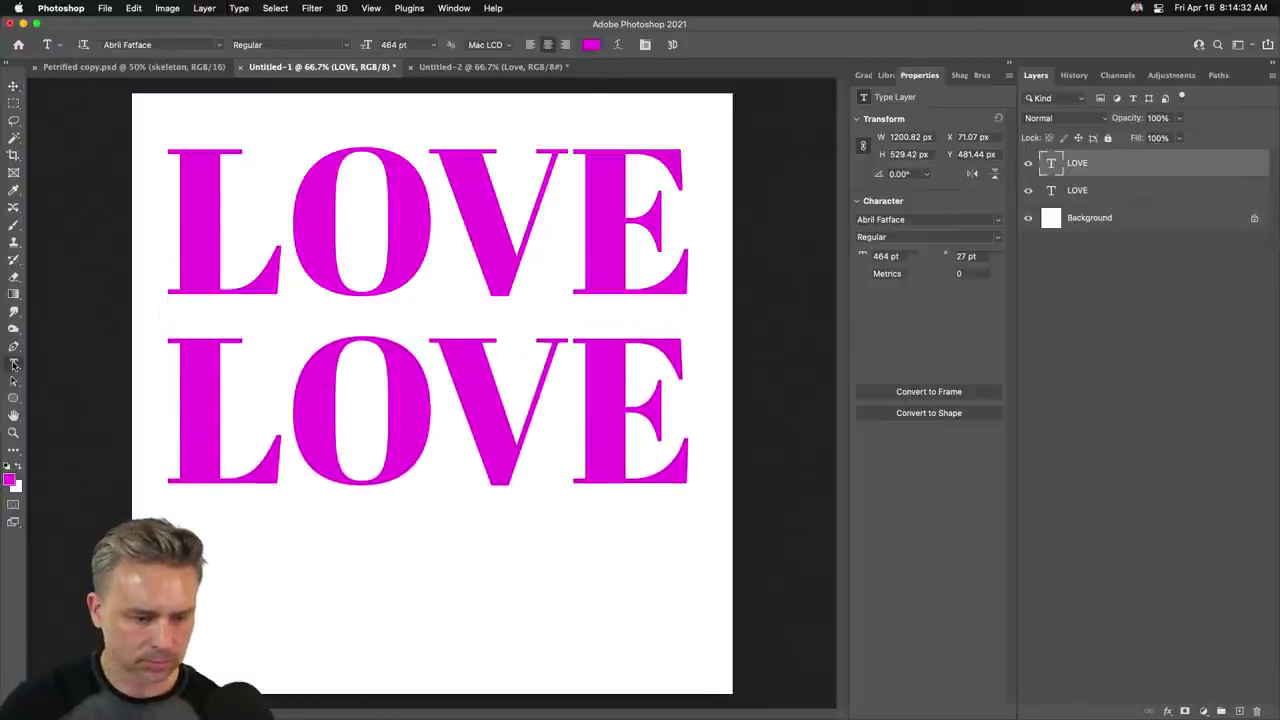
left_click(930, 220)
type("RAG")
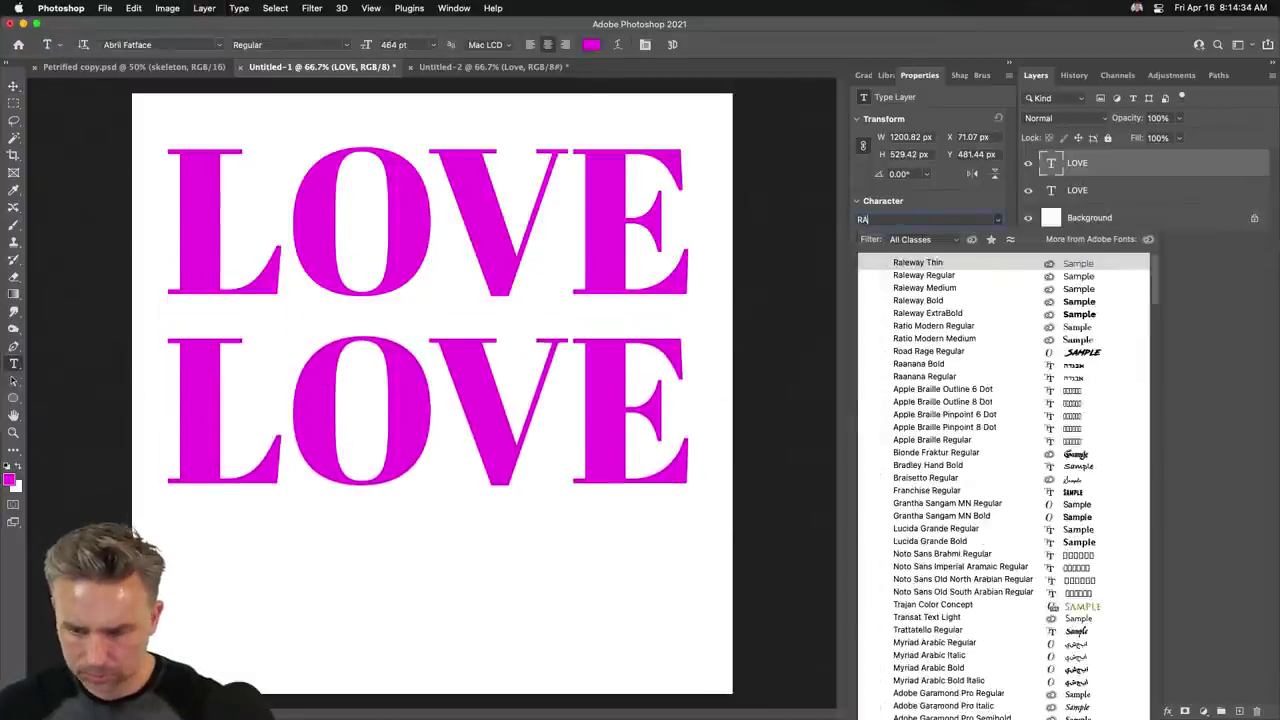
key("Return")
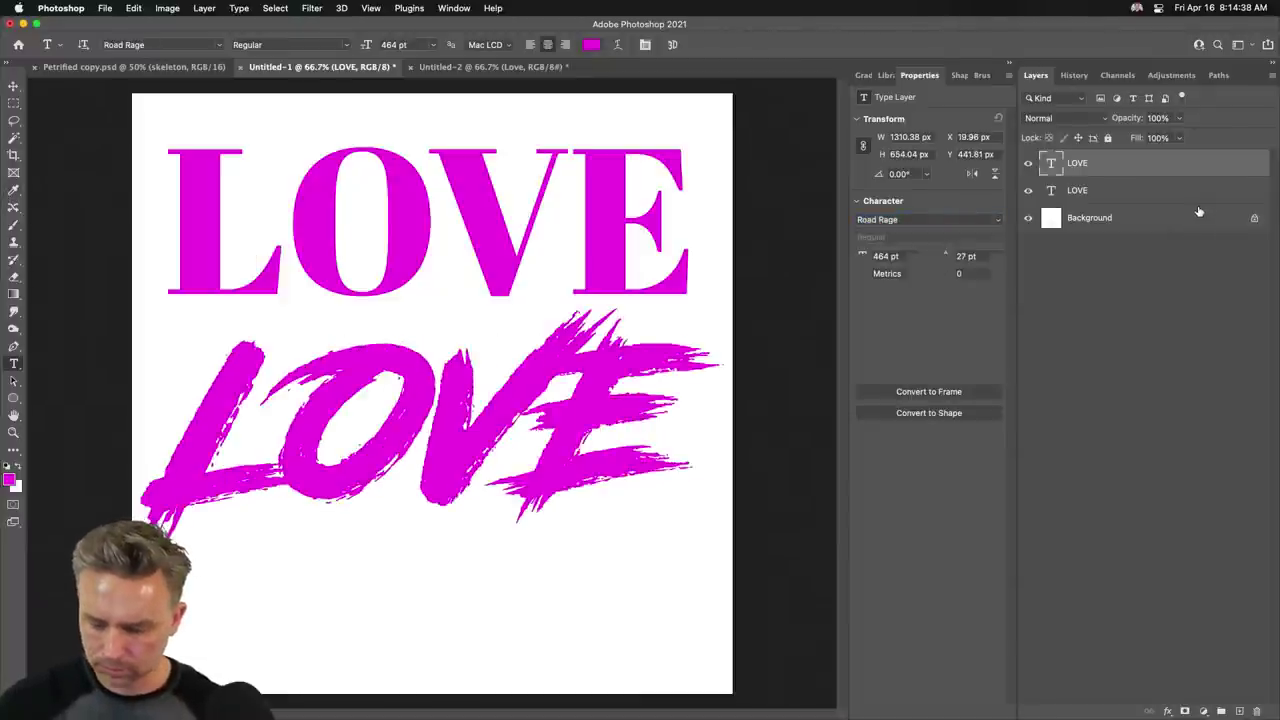
Duplicate the Road Rage LOVE layer as a third line below it and set the copy's font to Amboy.
key("super+j")
left_click(14, 86)
left_click_drag(332, 262, 336, 430)
left_click(14, 364)
key("Return")
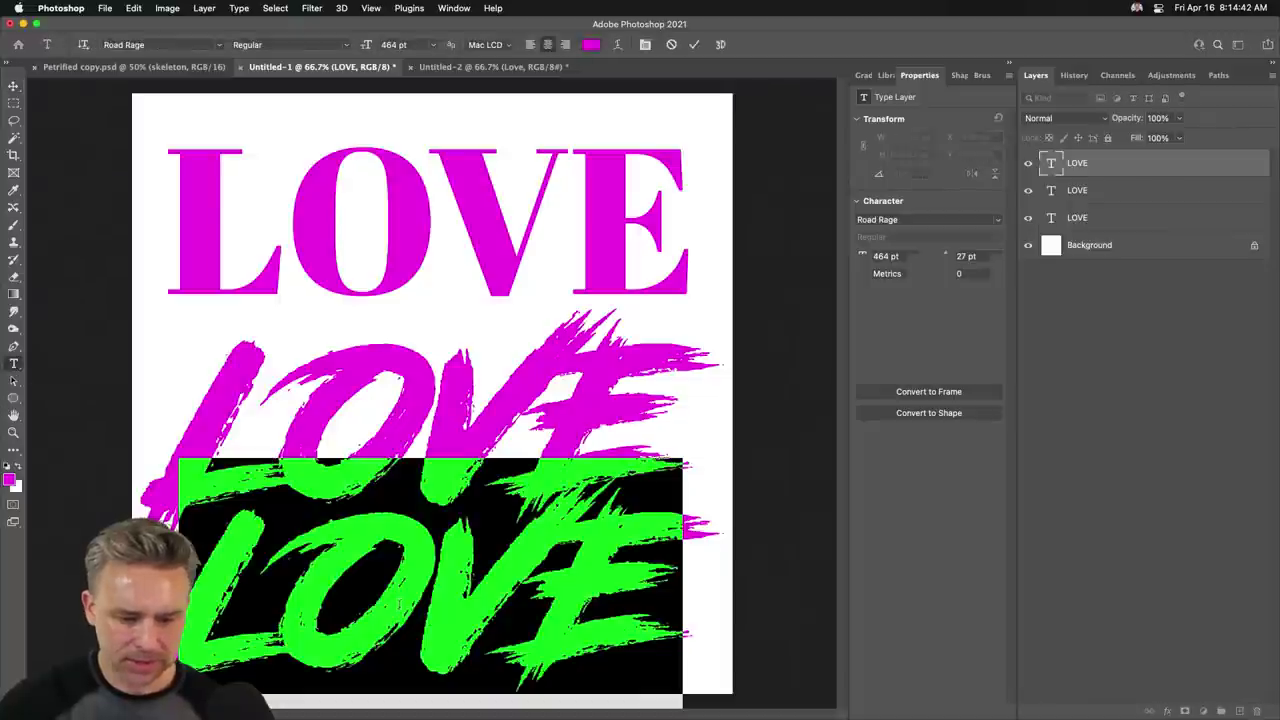
left_click(1003, 219)
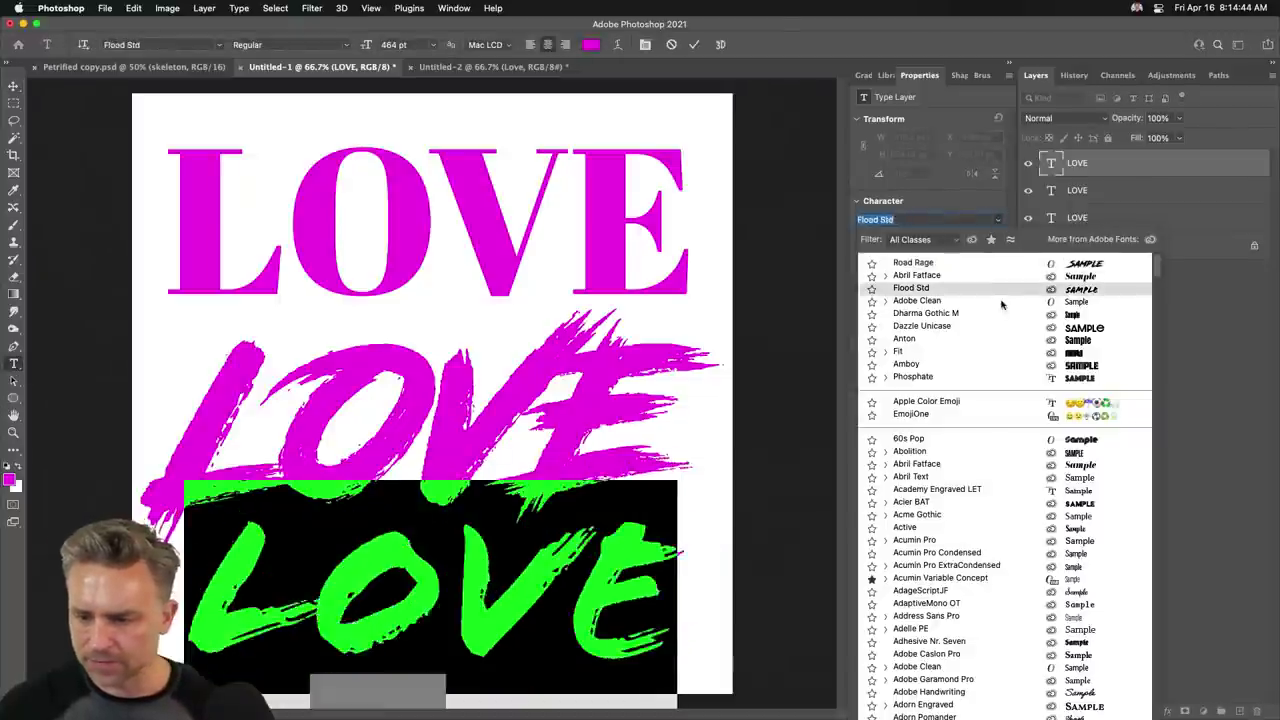
left_click(1003, 368)
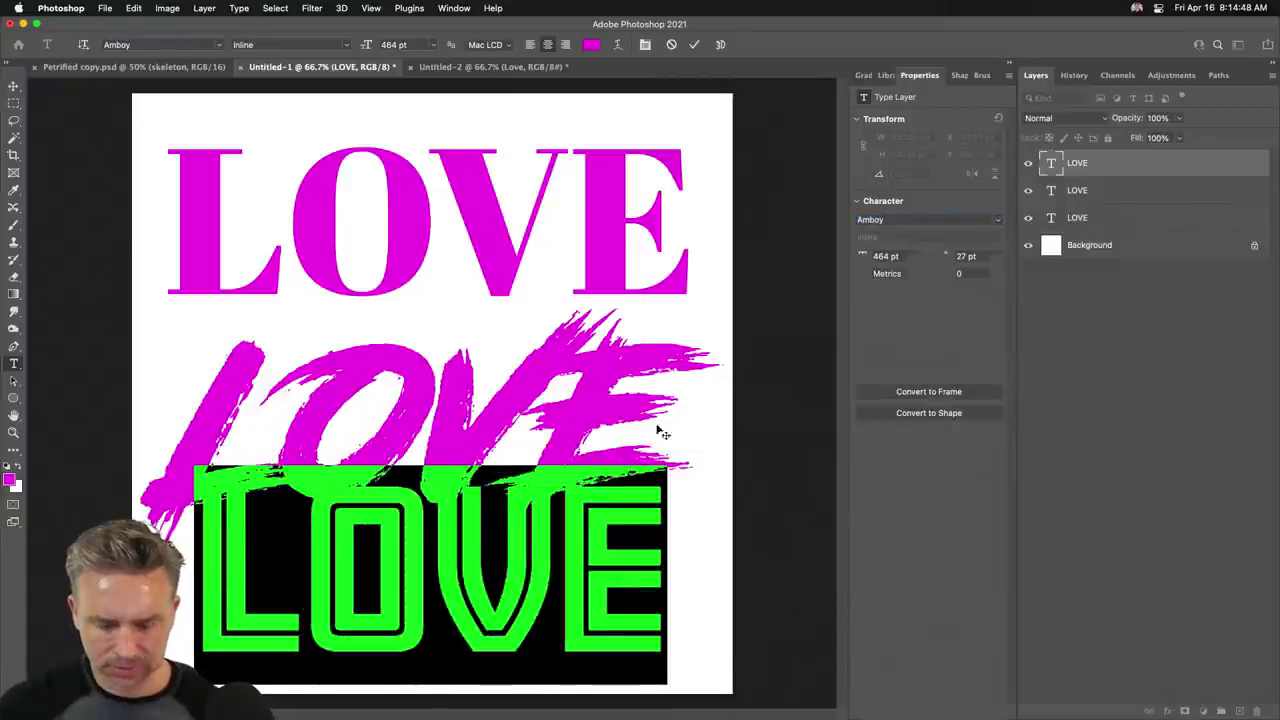
Move the Amboy LOVE down and the Road Rage LOVE slightly up so the three lines are evenly stacked.
left_click(13, 86)
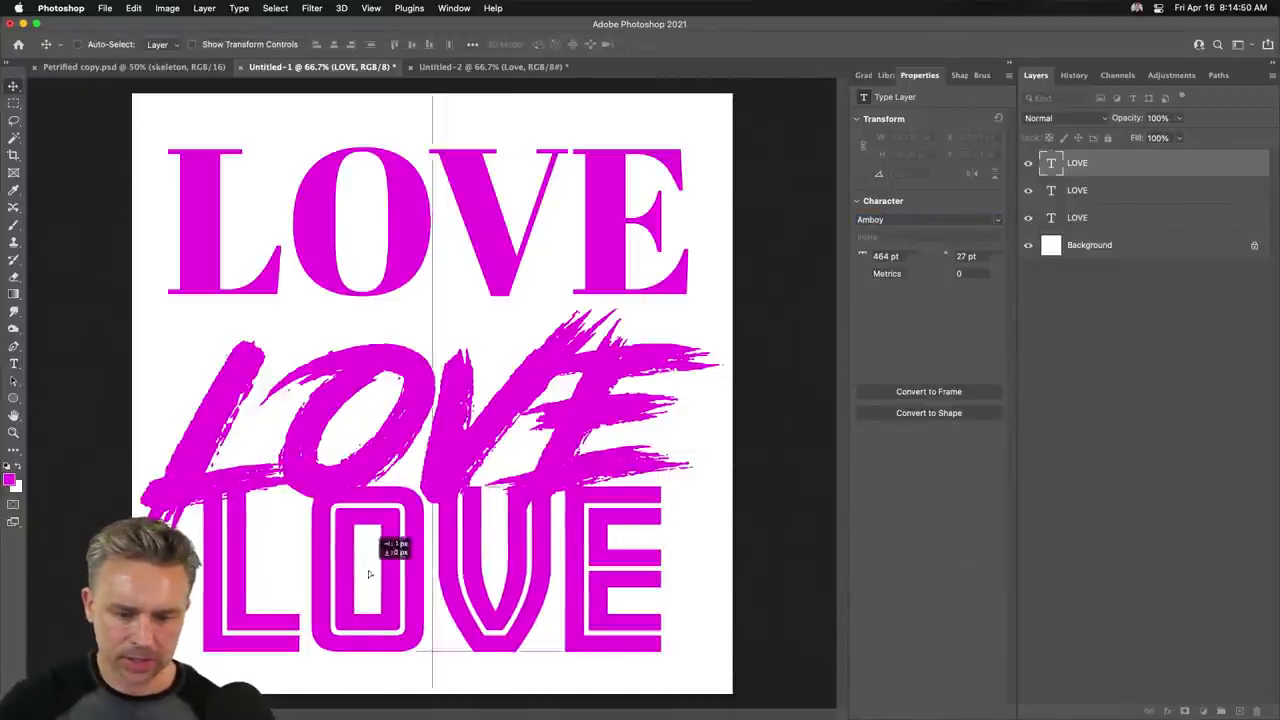
left_click(414, 435)
left_click_drag(414, 435, 414, 416)
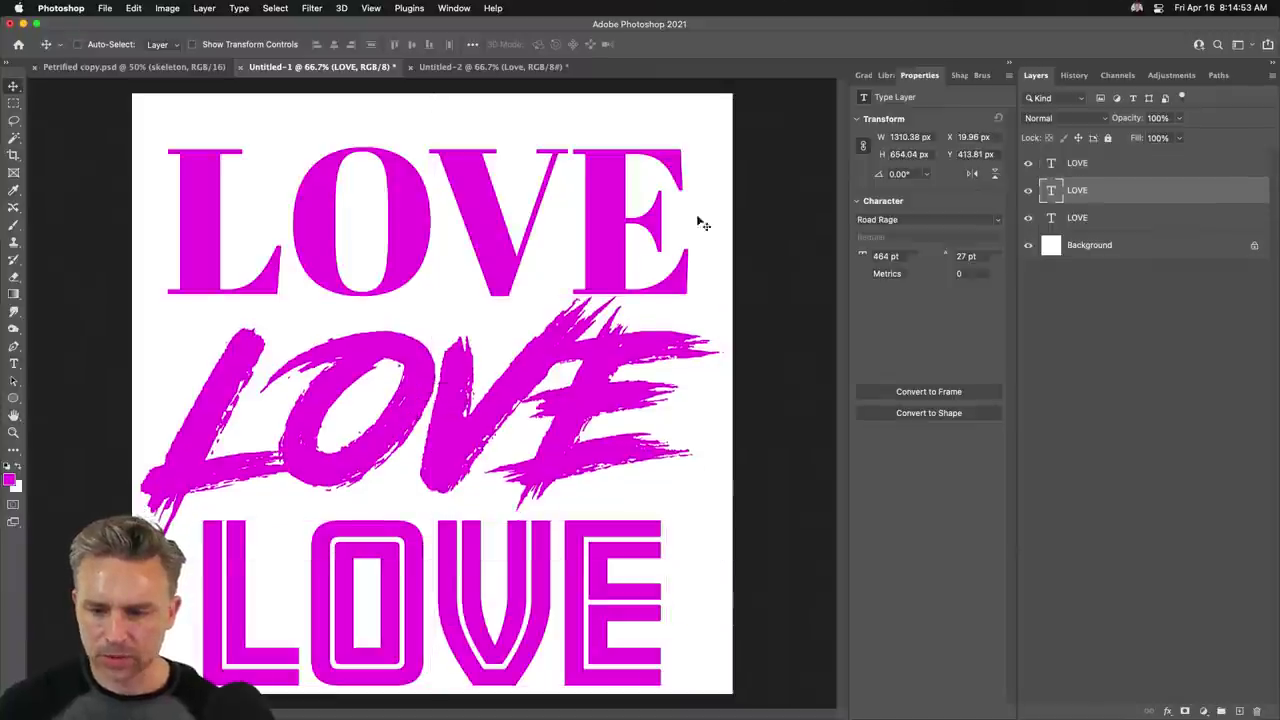
left_click(11, 484)
left_click(873, 290)
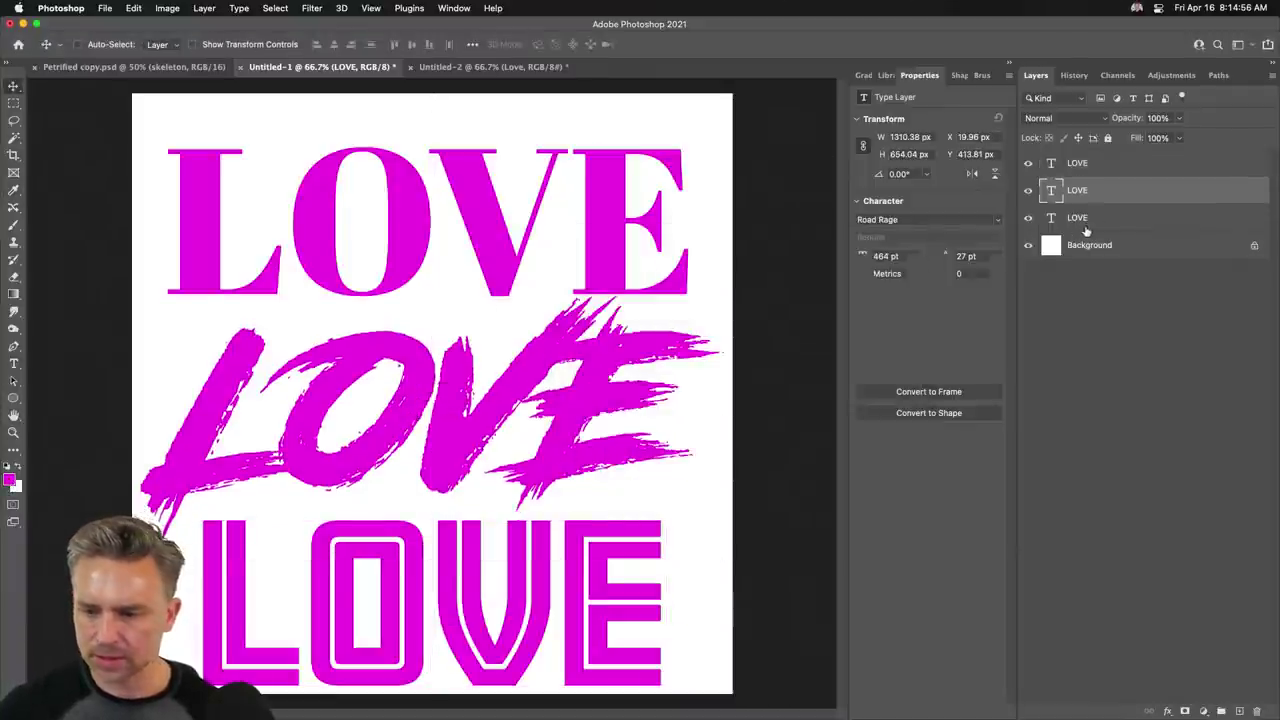
Select the Abril Fatface LOVE layer and view the available export commands without running any.
left_click(1077, 228)
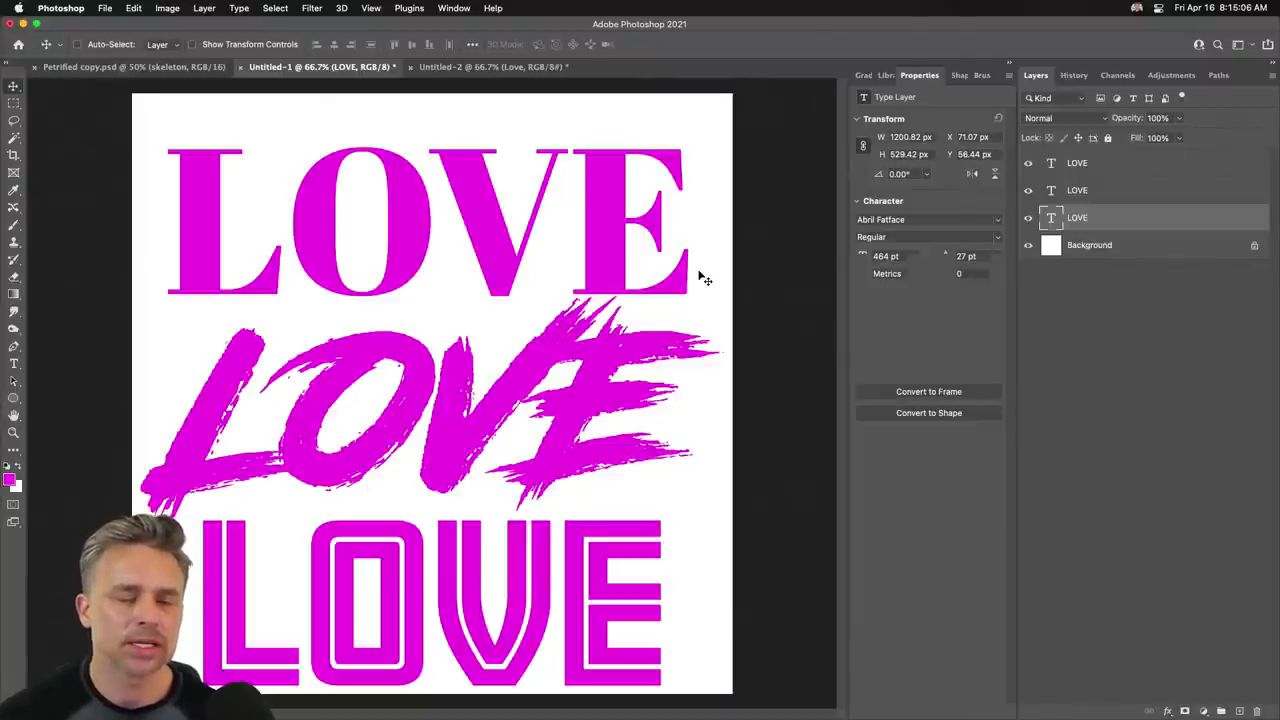
left_click(102, 8)
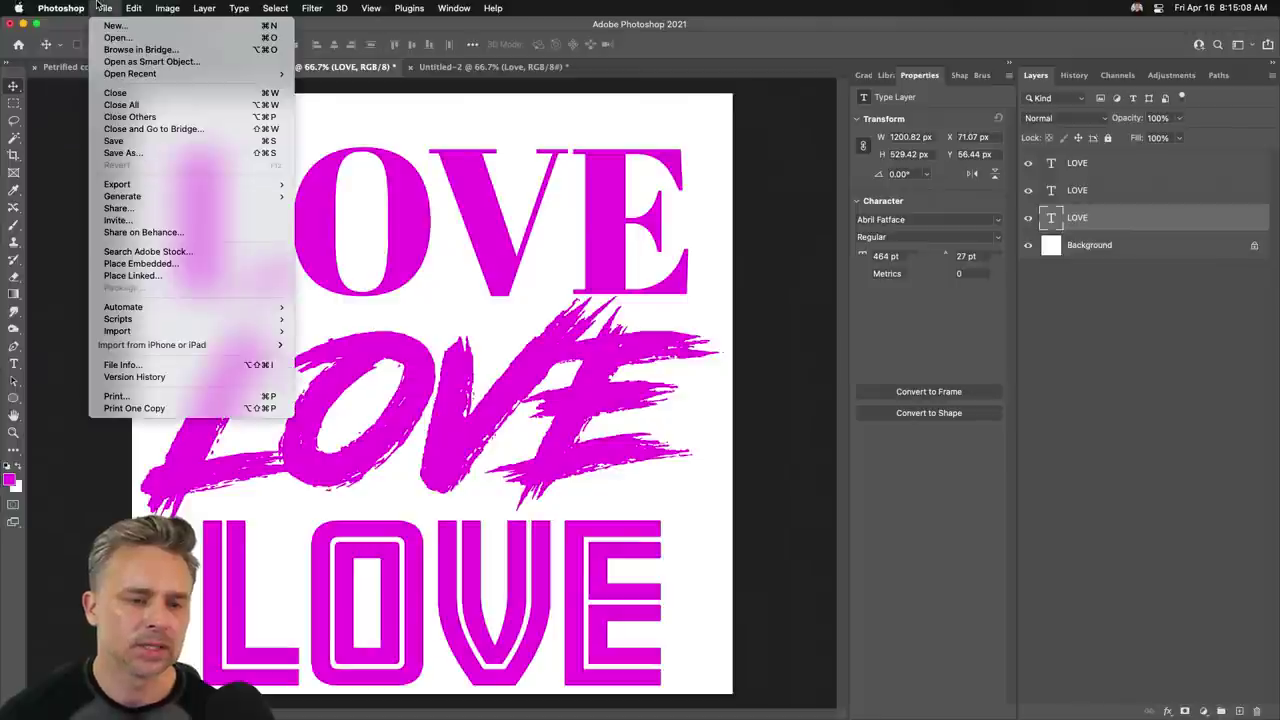
mouse_move(118, 185)
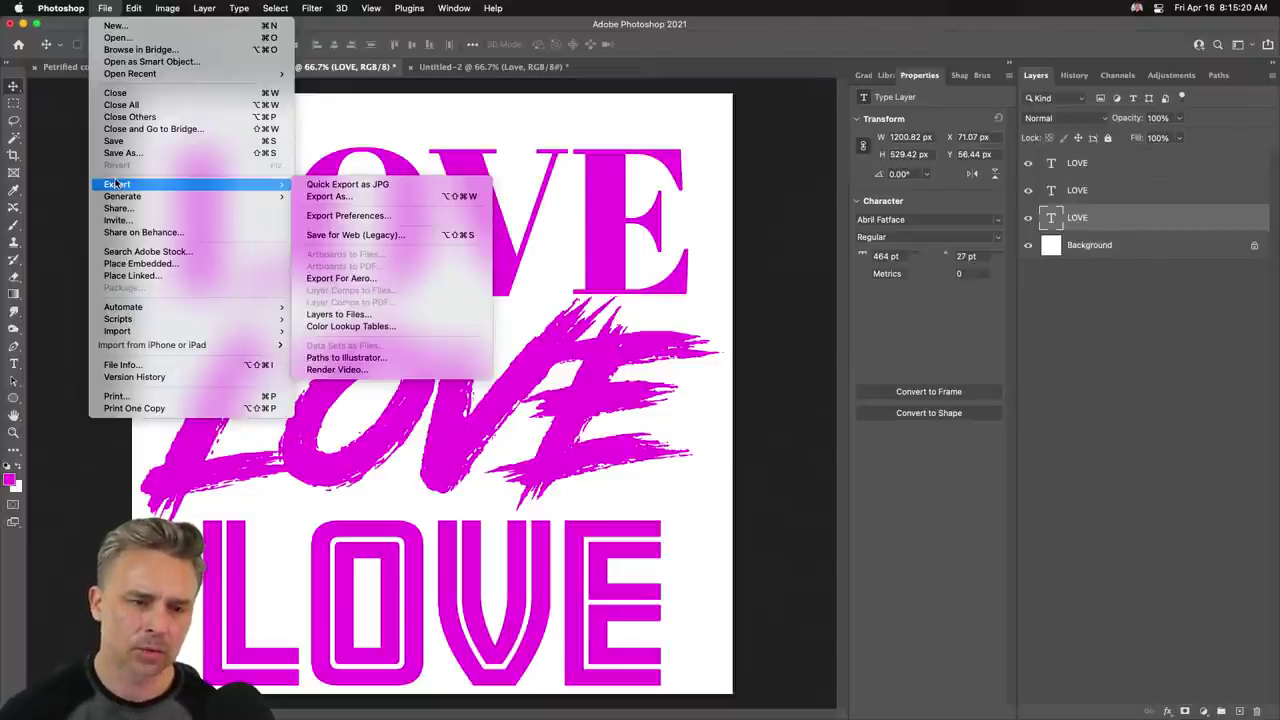
left_click(607, 190)
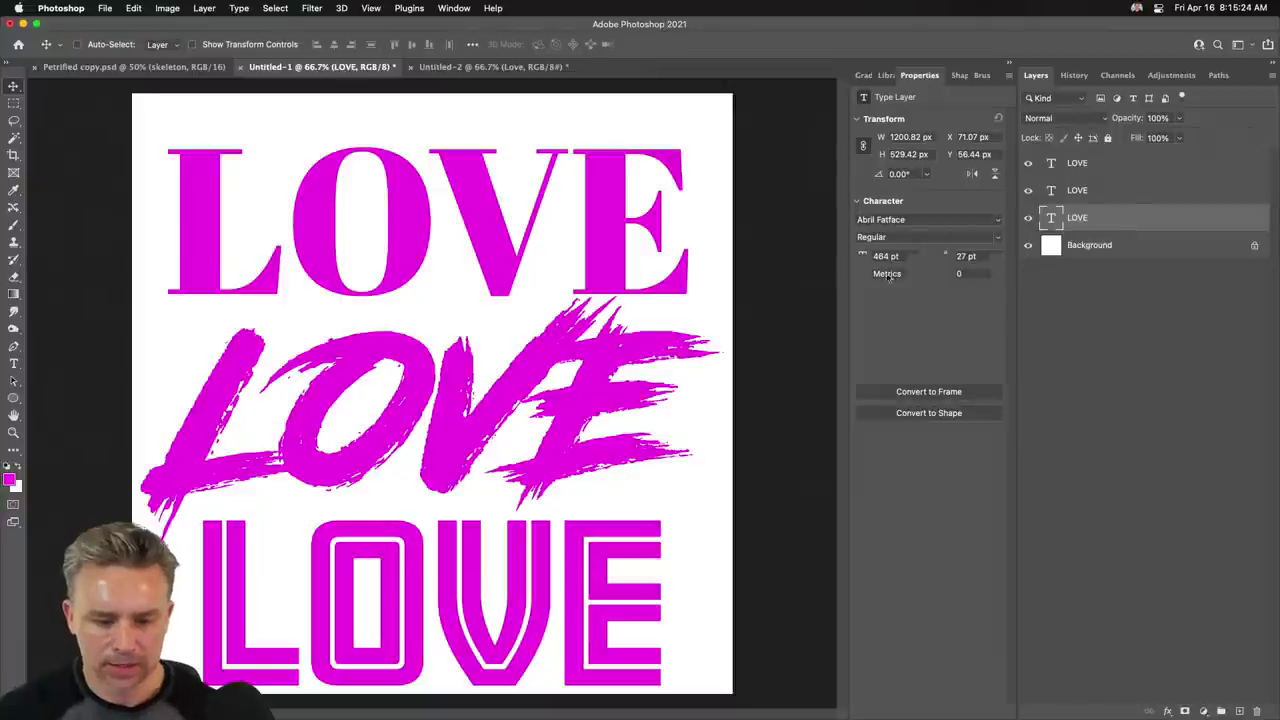
Select the Amboy LOVE layer, switch to the Type tool and look through the export commands without running any.
left_click(1028, 220)
left_click(1028, 218)
left_click(1066, 166)
left_click(1028, 163)
left_click(1028, 163)
left_click(13, 364)
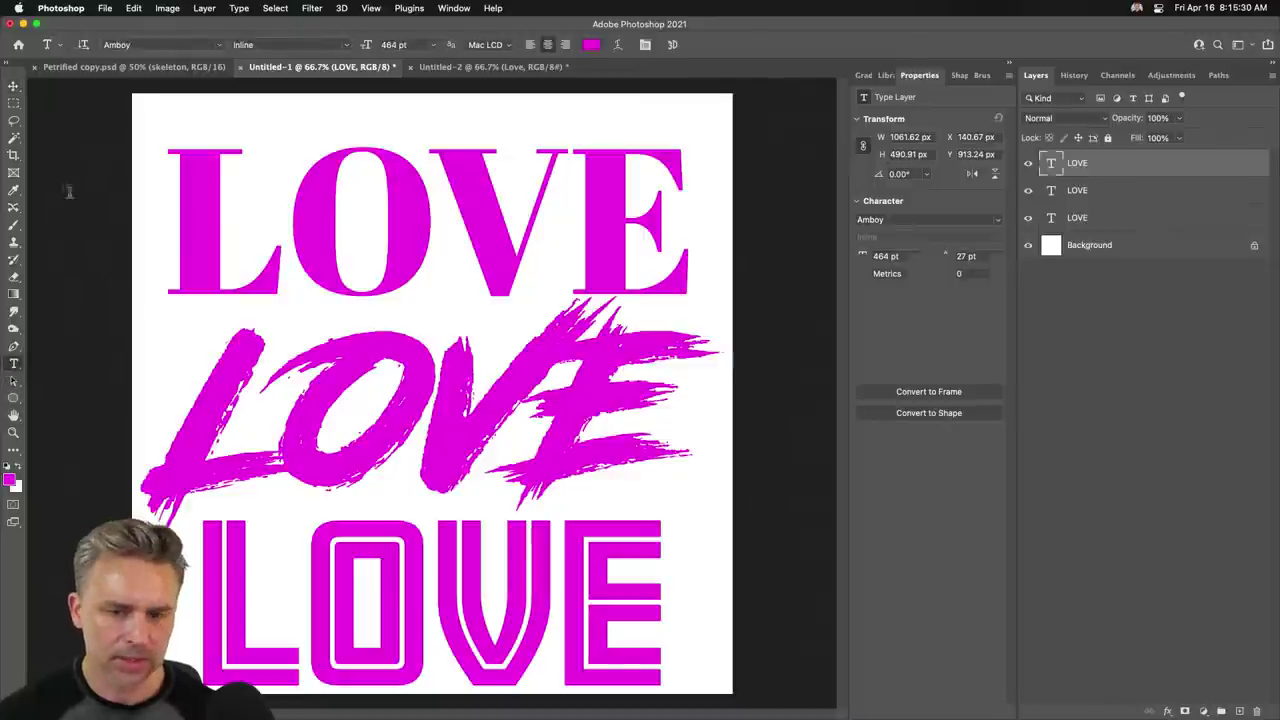
left_click(103, 8)
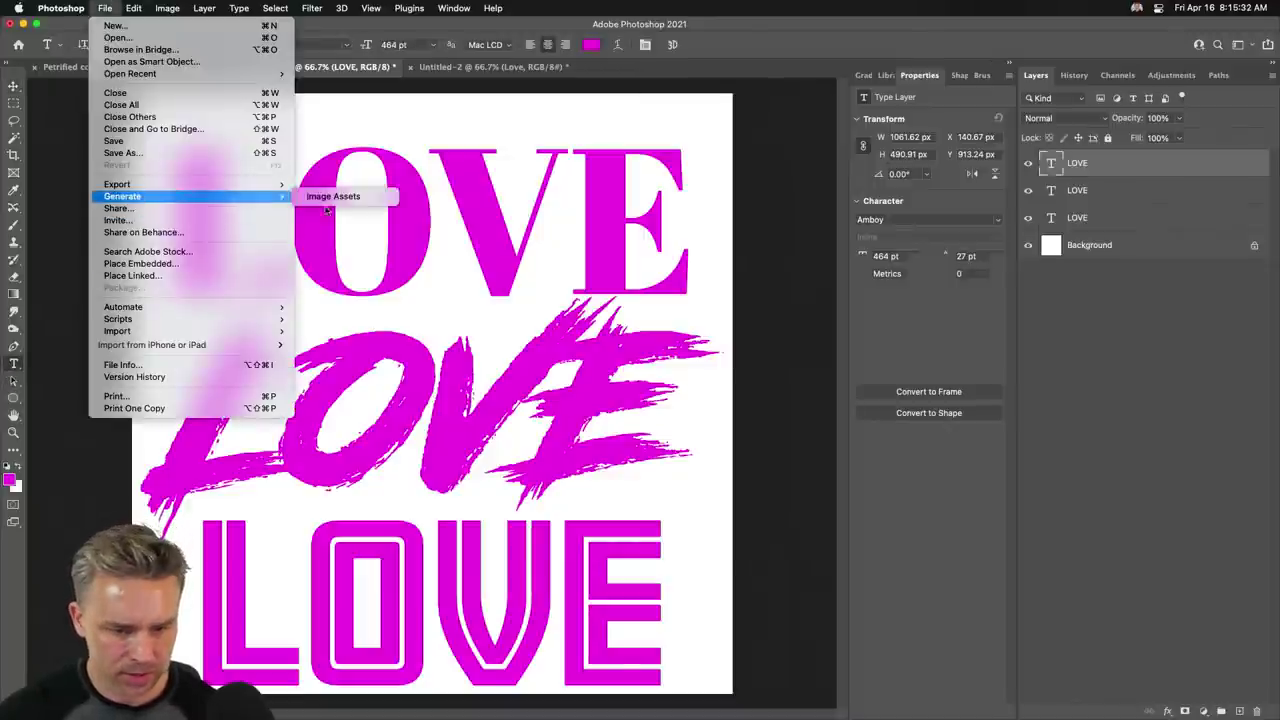
mouse_move(230, 184)
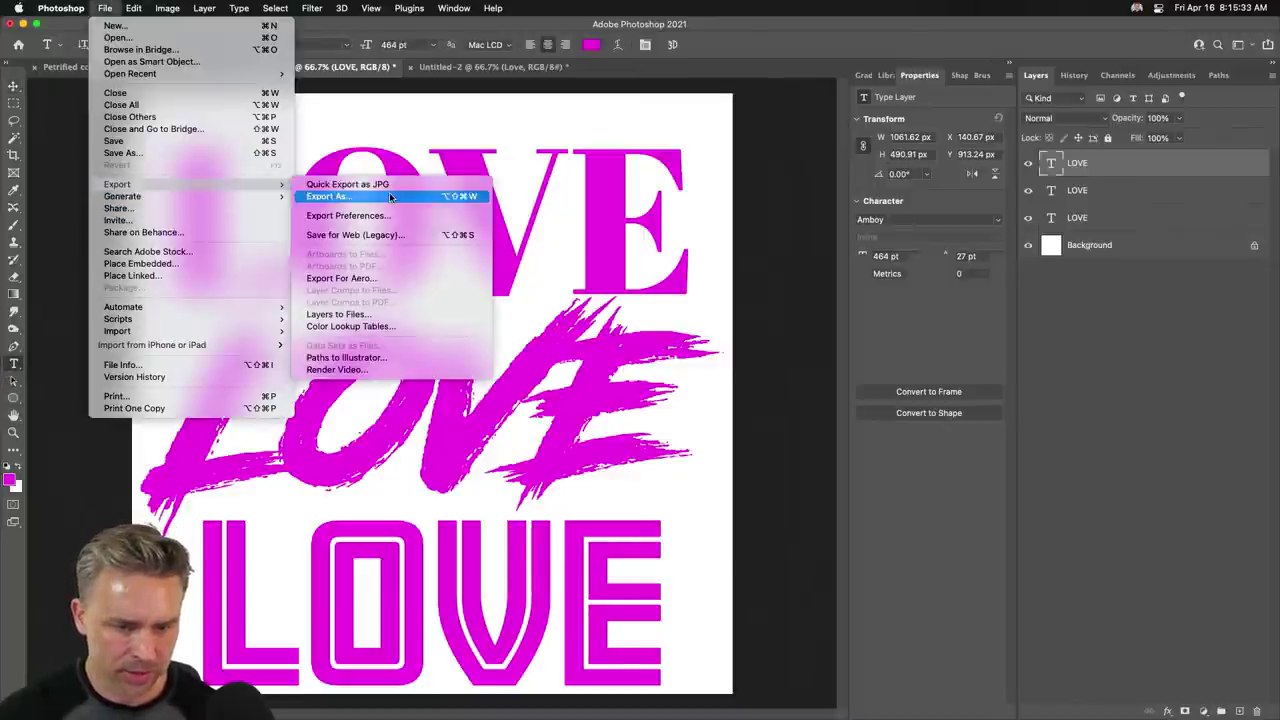
left_click(395, 388)
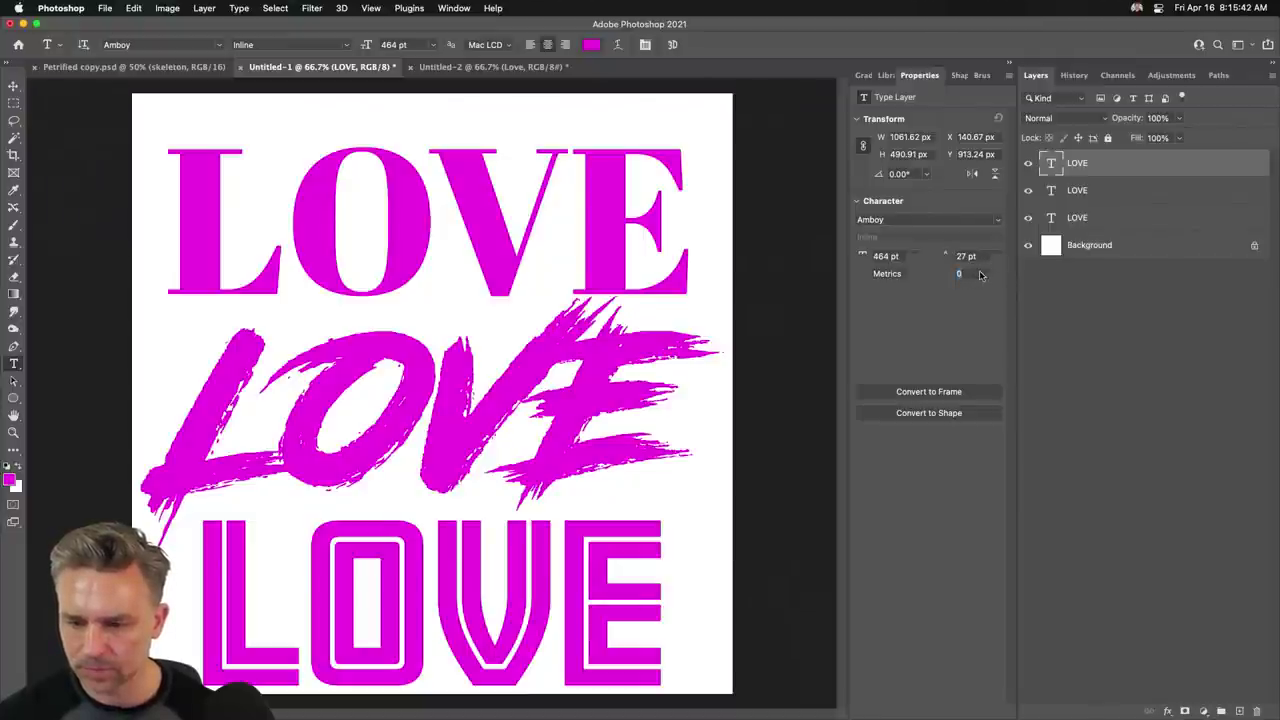
Set the Amboy LOVE text's tracking to 100 and change its color to blue-violet.
type("00")
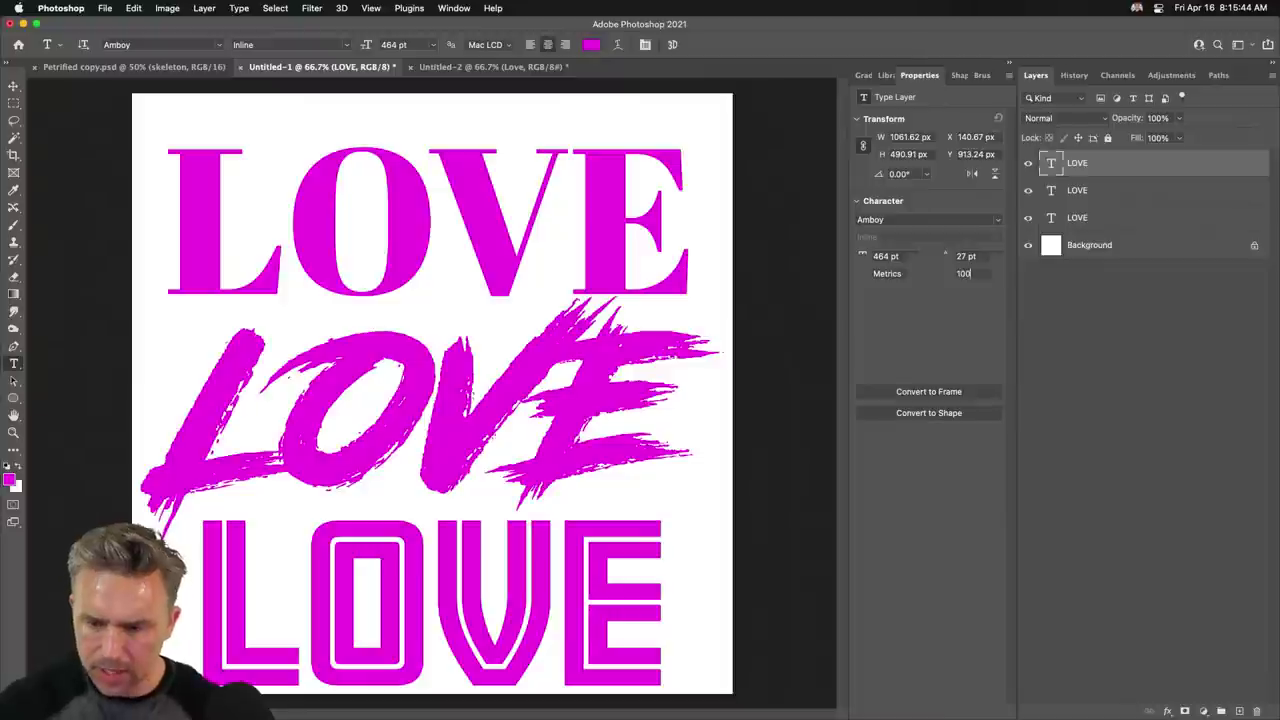
key("Return")
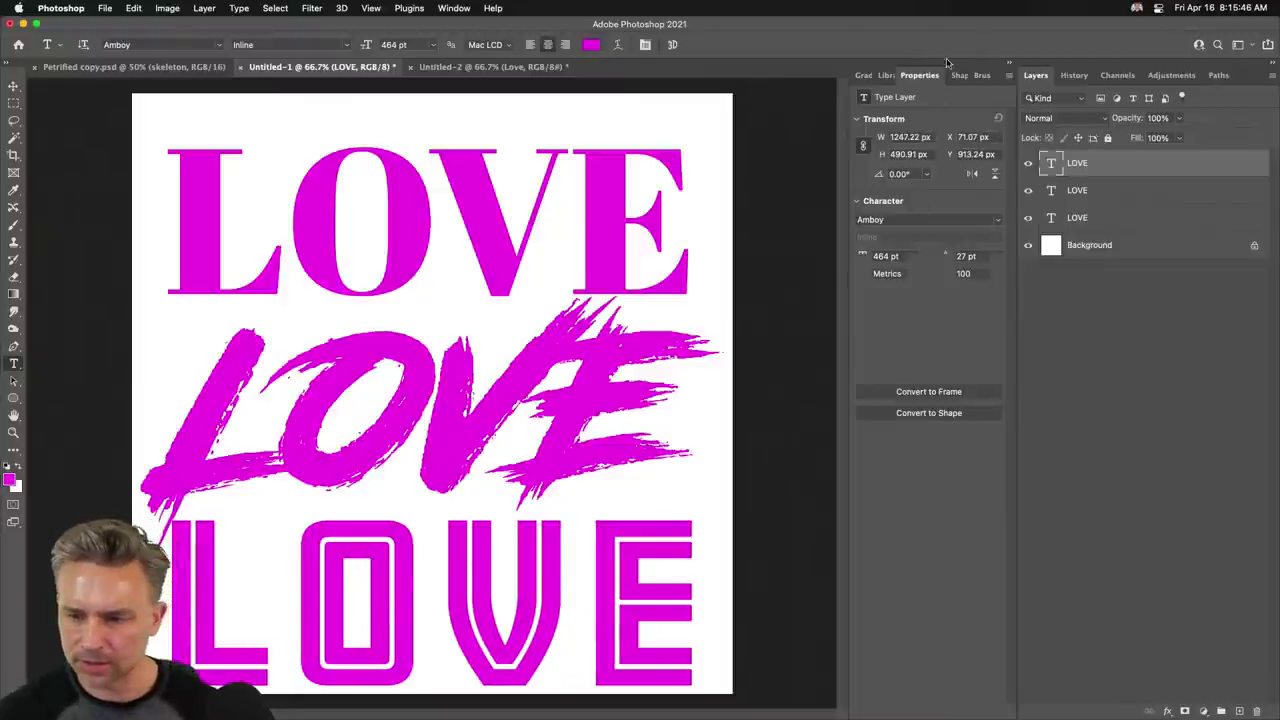
left_click(594, 45)
left_click_drag(746, 296, 746, 314)
left_click(875, 260)
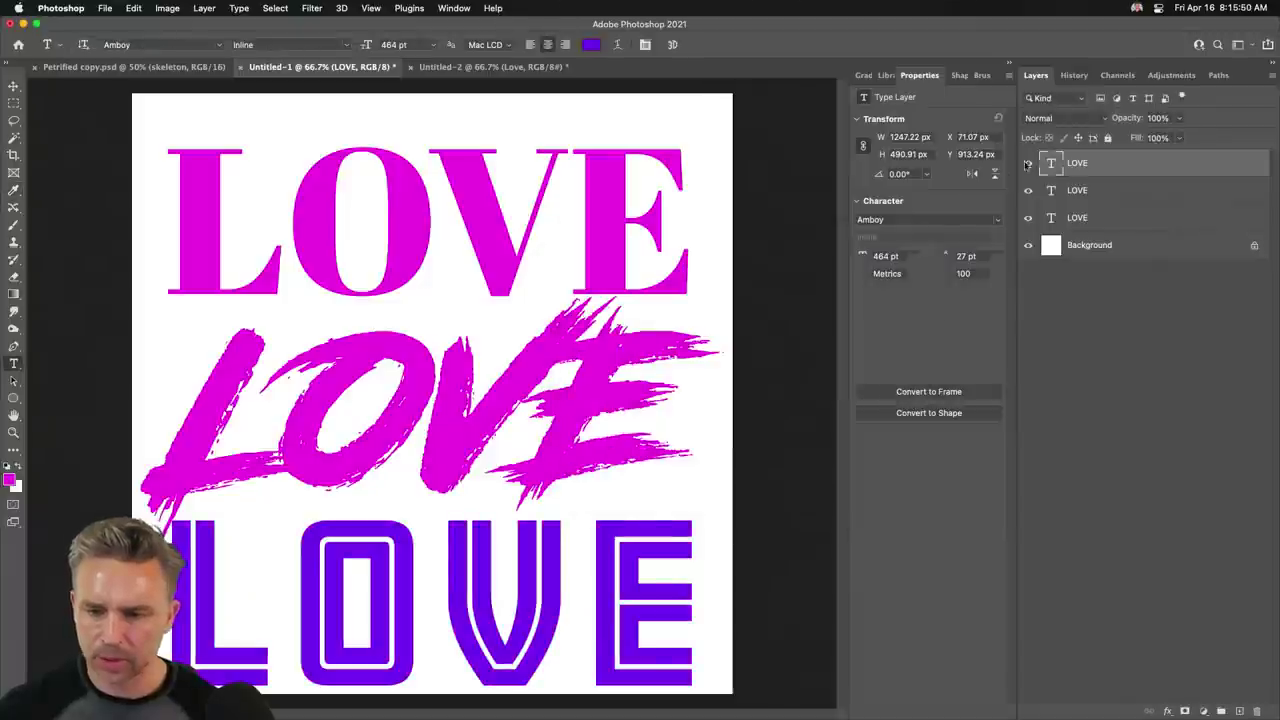
Select the Abril Fatface LOVE layer and change its text color from magenta to purple.
left_click(1048, 196)
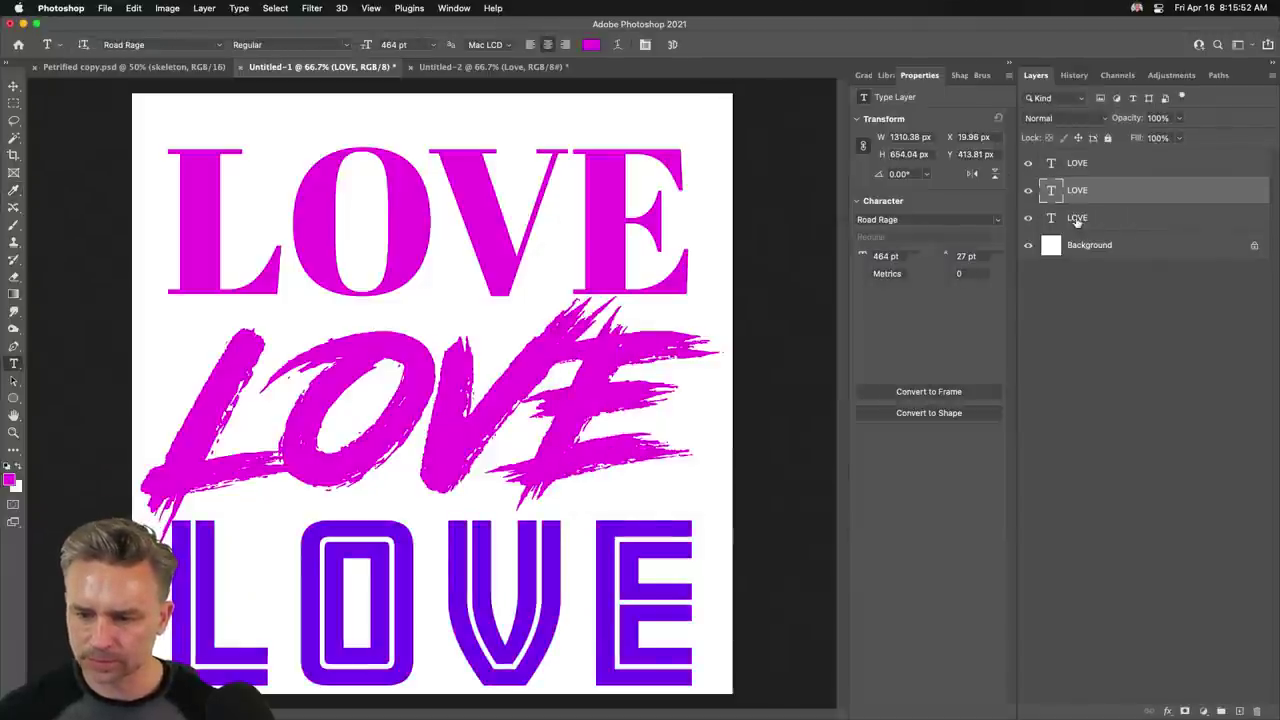
left_click(1077, 220)
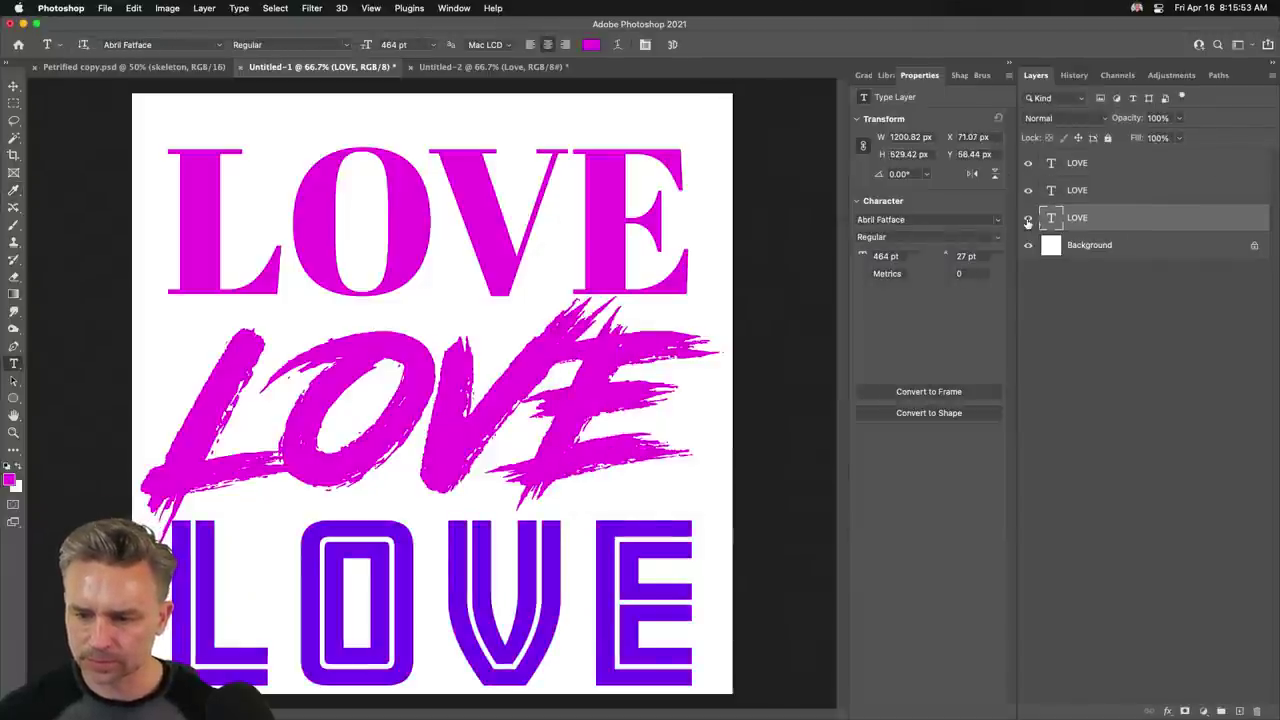
left_click(590, 45)
left_click_drag(748, 293, 749, 300)
key("Return")
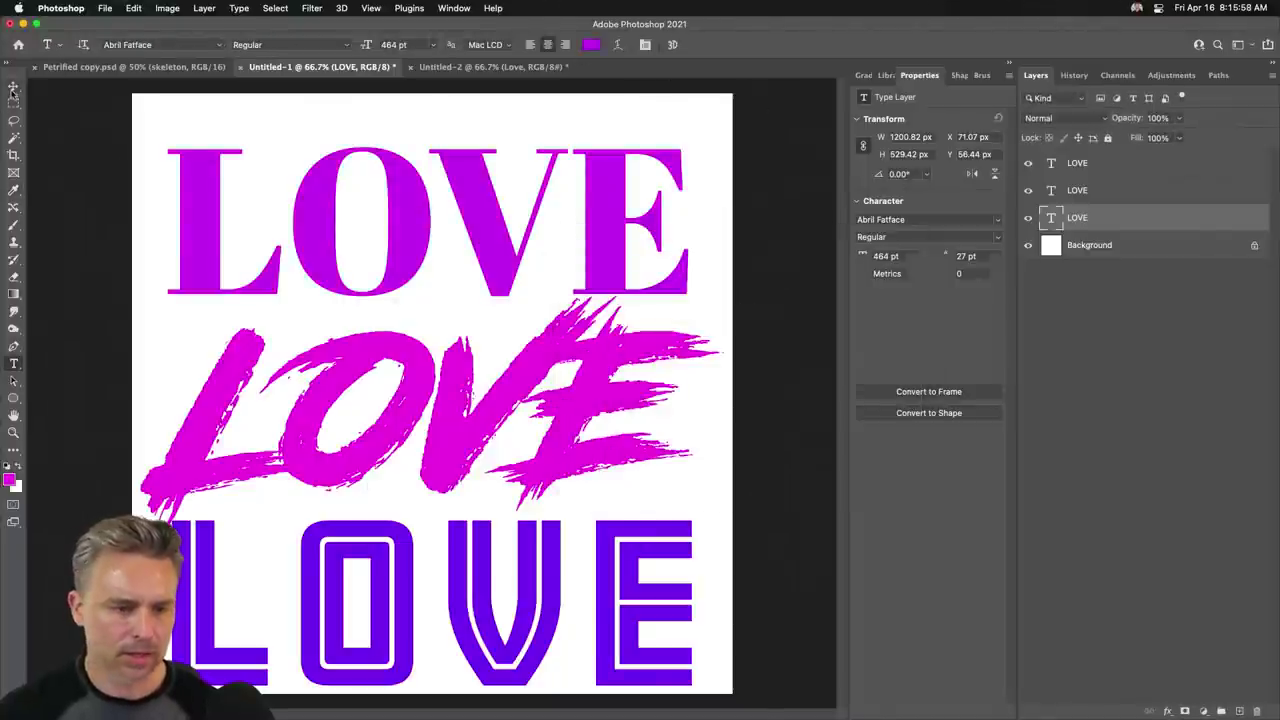
Switch to the Move tool, show the Timeline and create a video timeline for the three LOVE text layers.
left_click(13, 87)
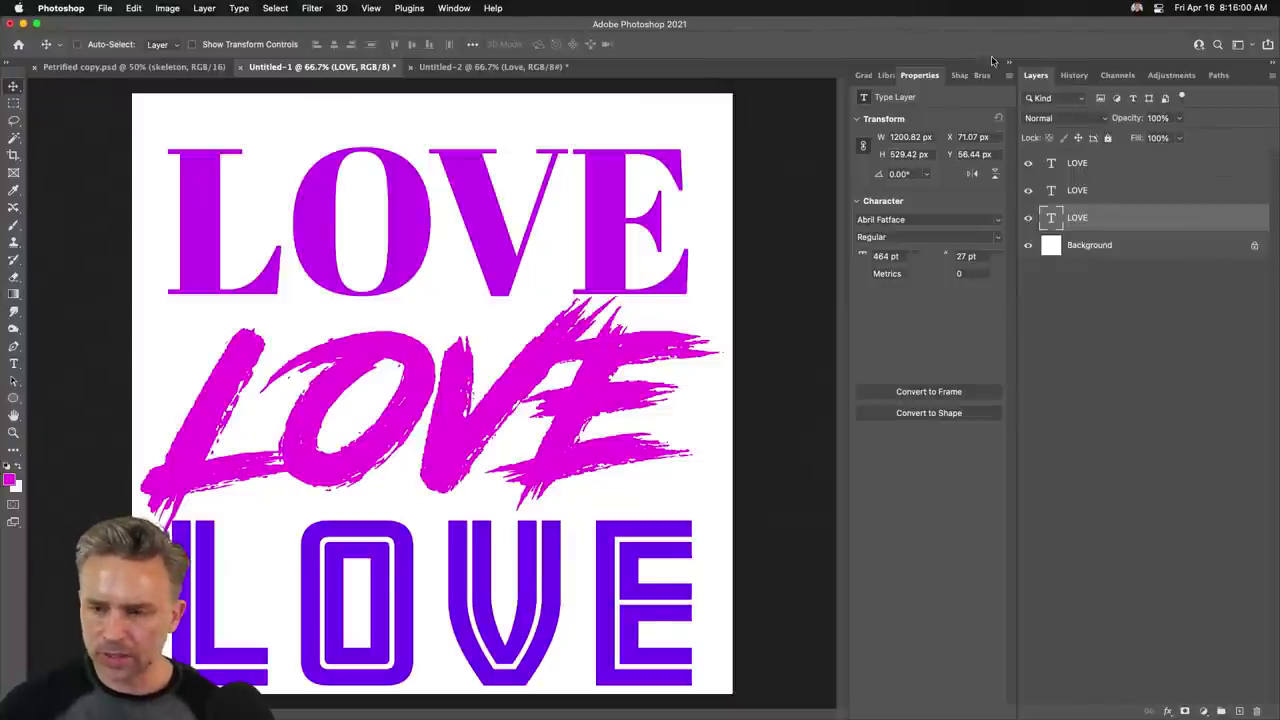
left_click(1012, 66)
left_click(454, 8)
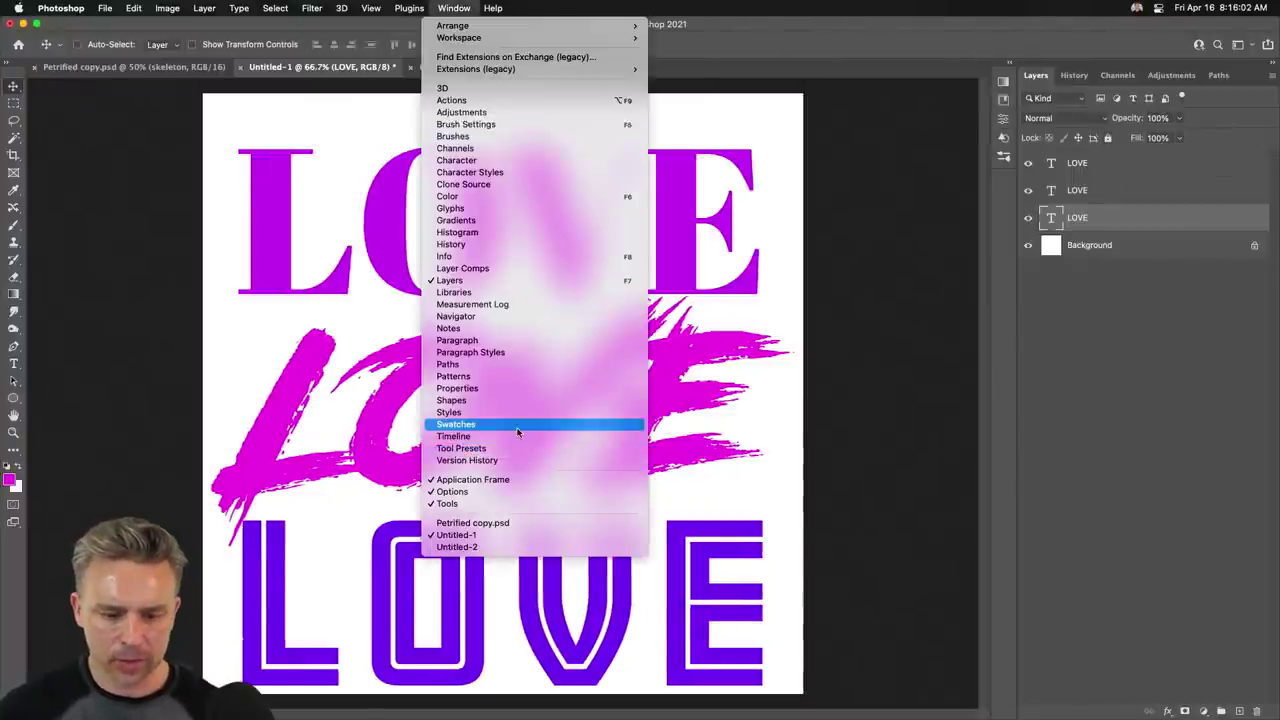
left_click(515, 437)
left_click_drag(800, 305, 676, 207)
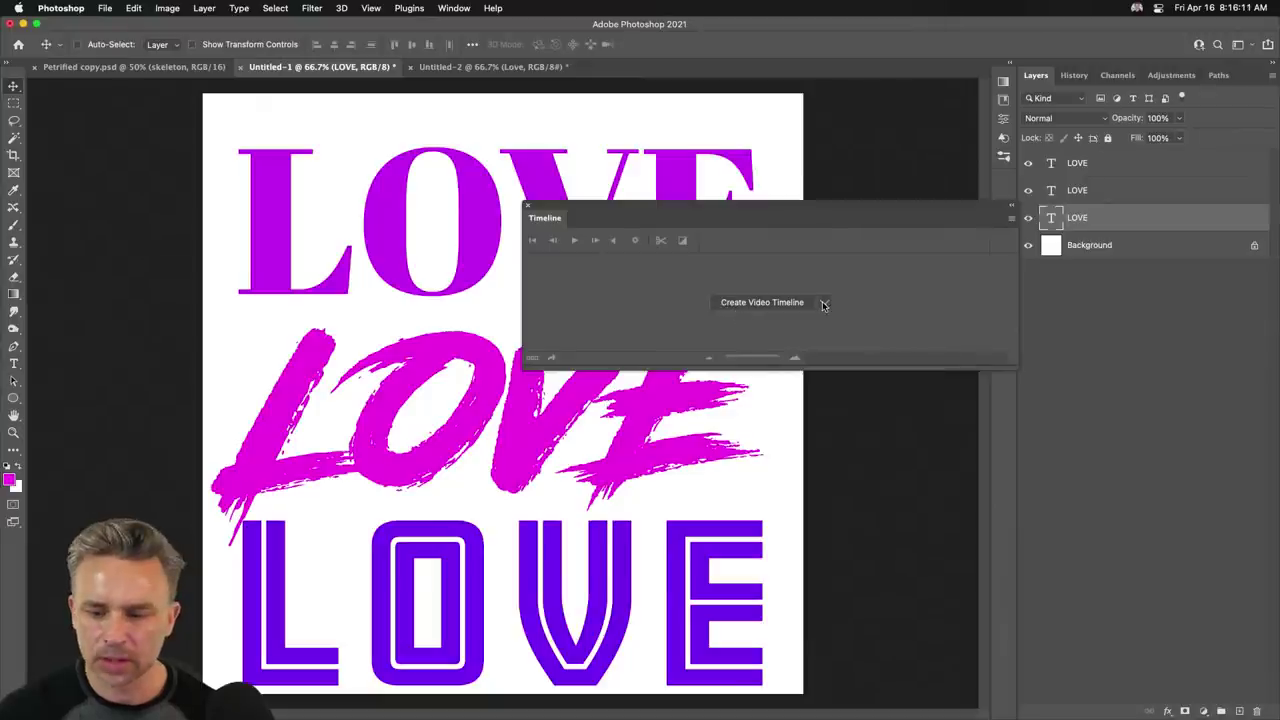
left_click(824, 303)
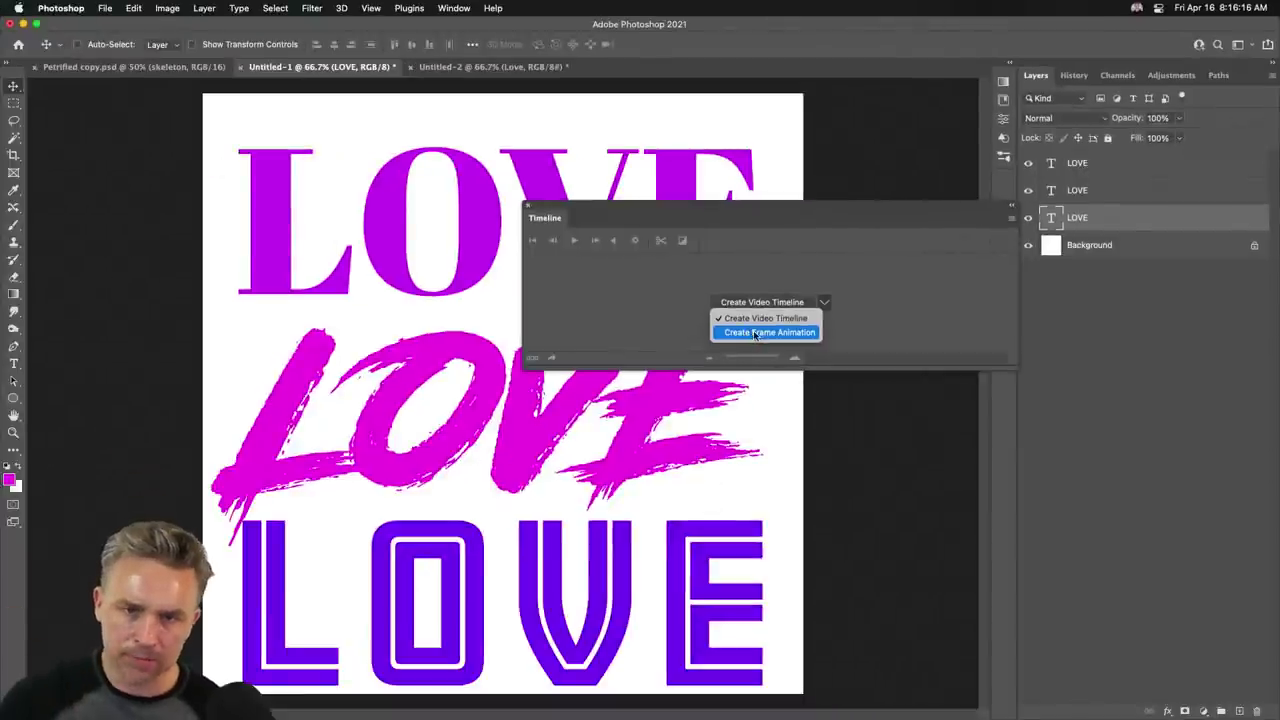
left_click(681, 280)
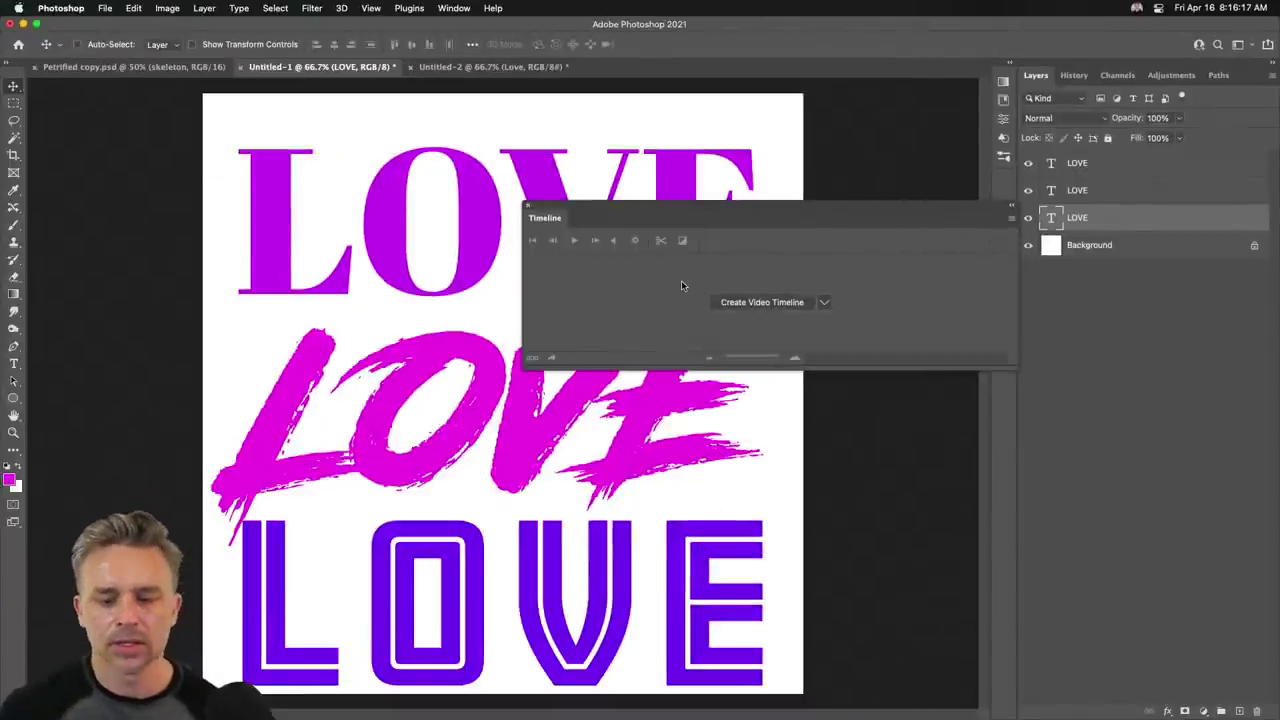
left_click(734, 300)
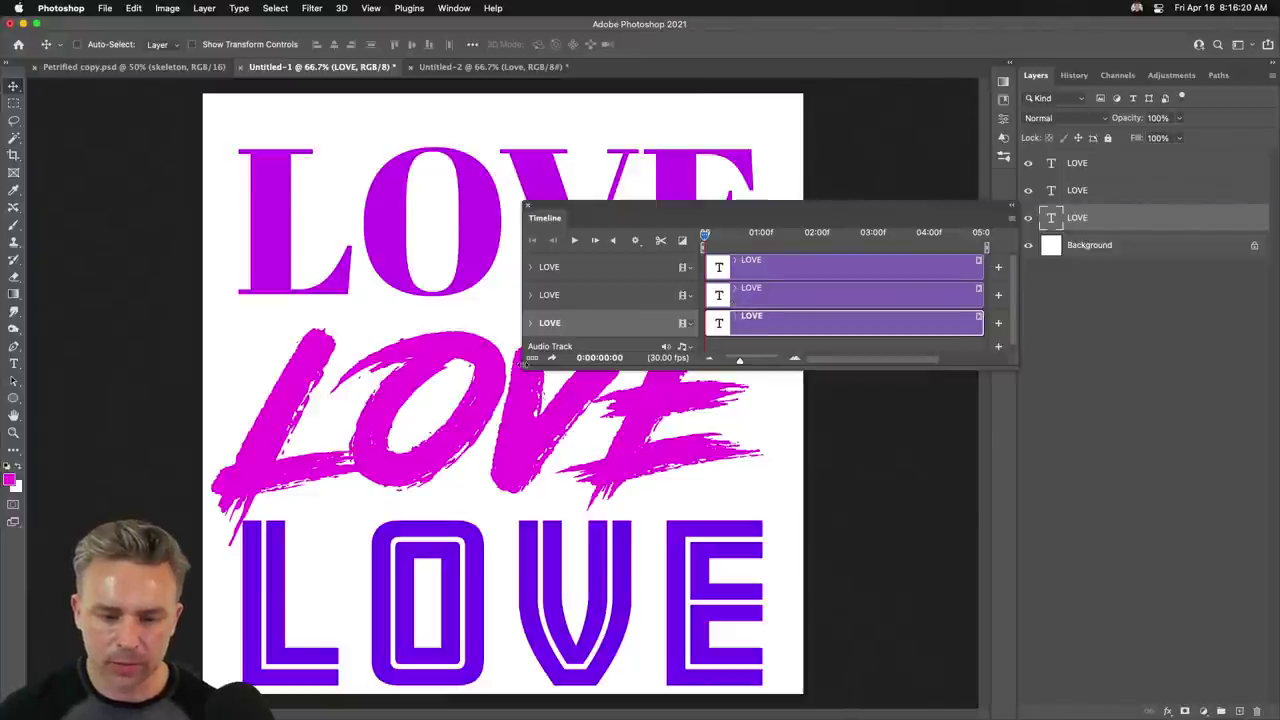
Resize and reposition the Timeline panel, and check which properties the Amboy LOVE track can animate.
left_click_drag(525, 363, 511, 364)
left_click_drag(608, 368, 613, 446)
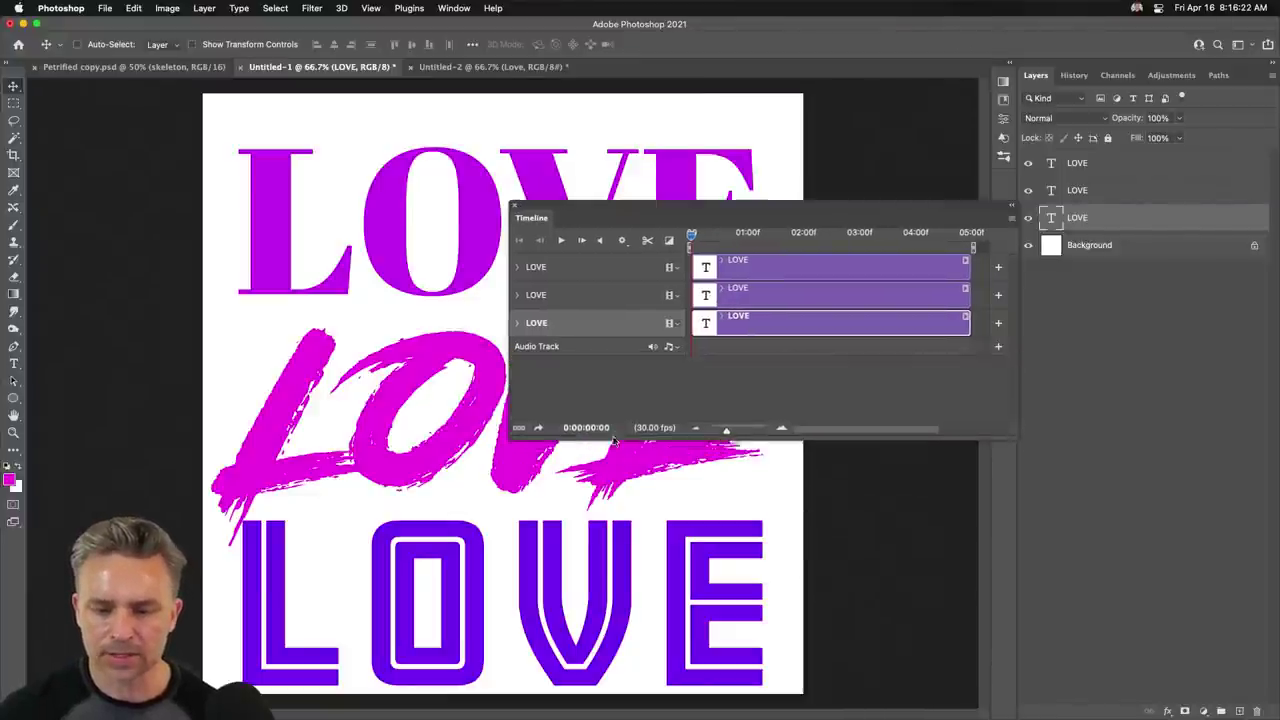
left_click_drag(600, 217, 607, 294)
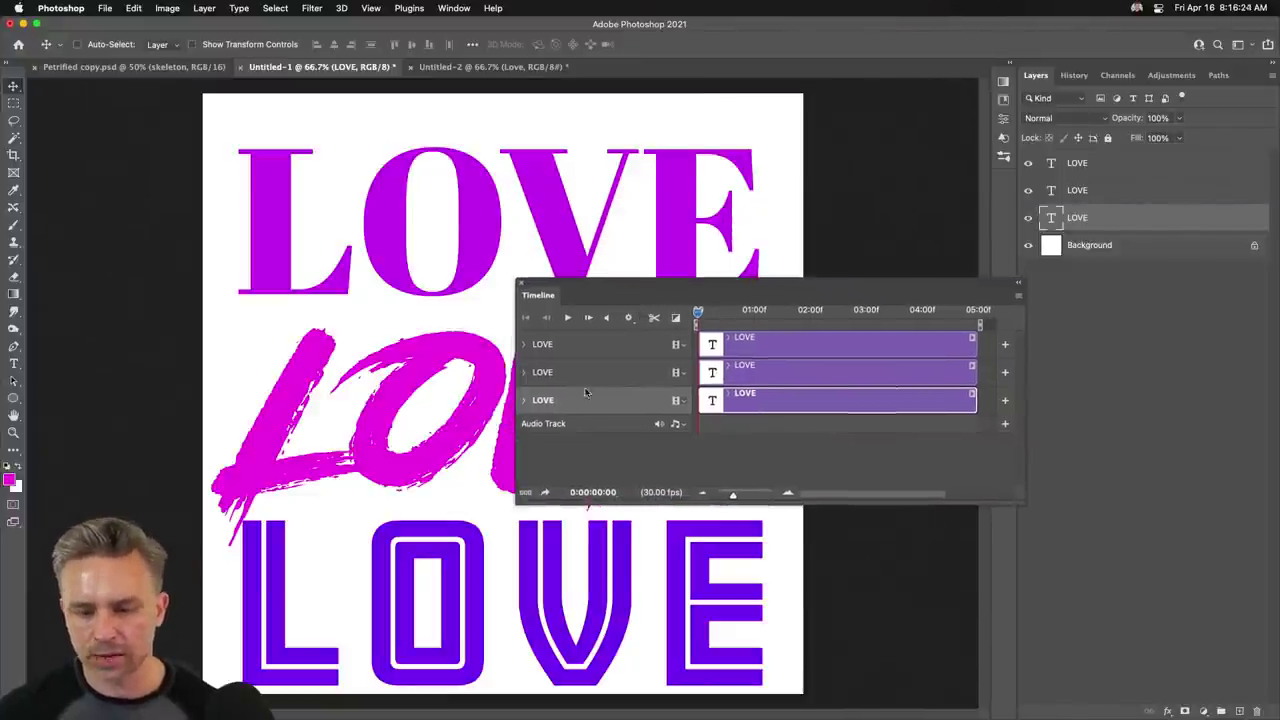
left_click(522, 345)
left_click(521, 349)
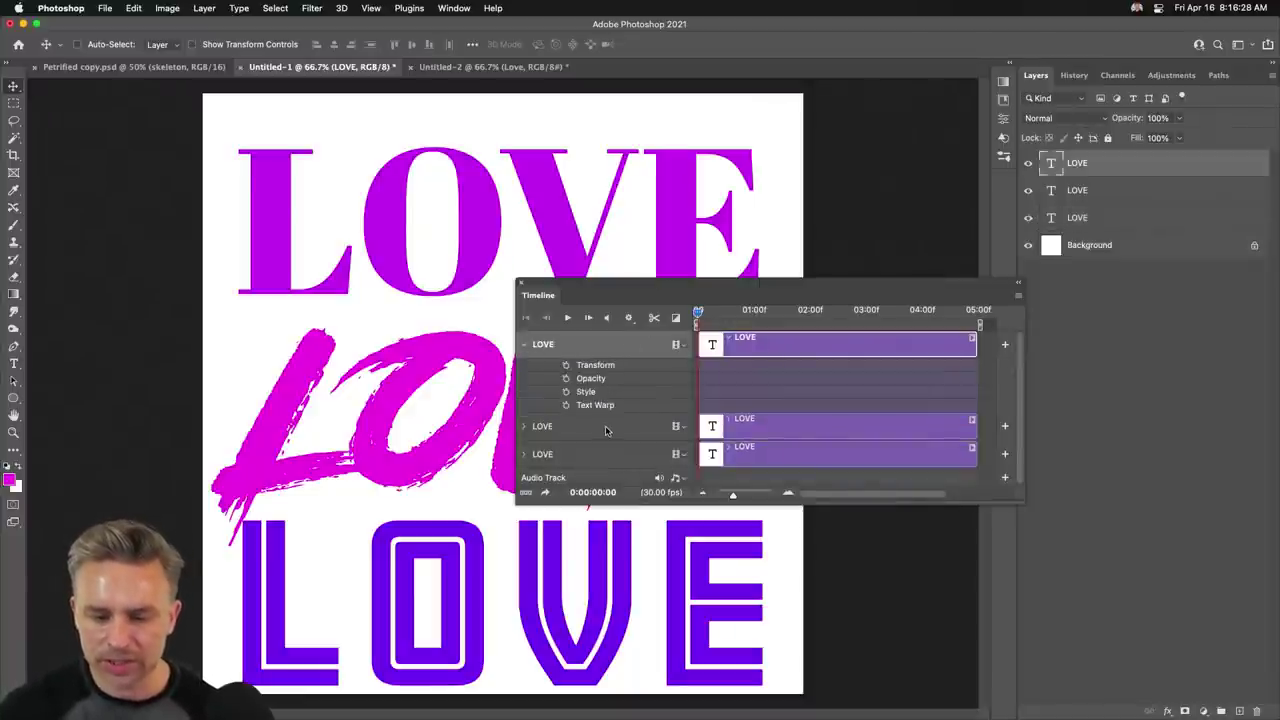
left_click(523, 344)
left_click_drag(643, 301, 696, 215)
left_click_drag(1077, 421, 927, 409)
Select the three LOVE tracks in turn to see which layer each one corresponds to.
left_click(609, 296)
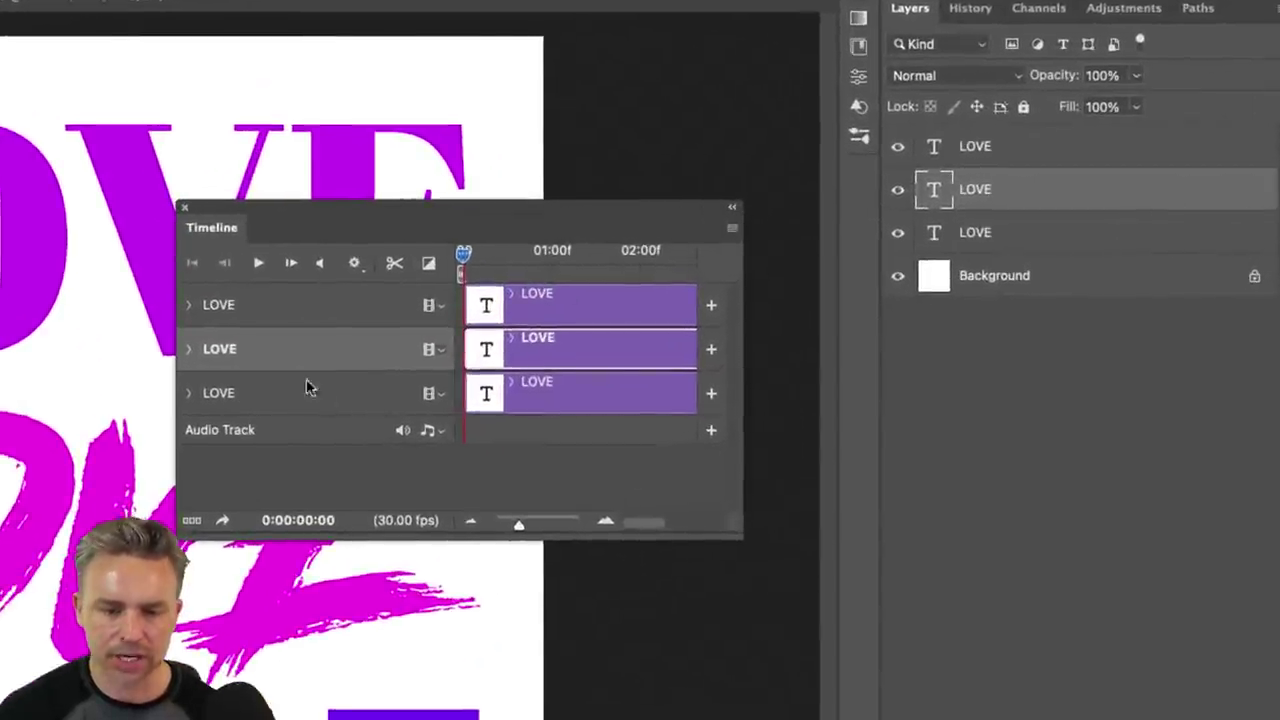
left_click(658, 270)
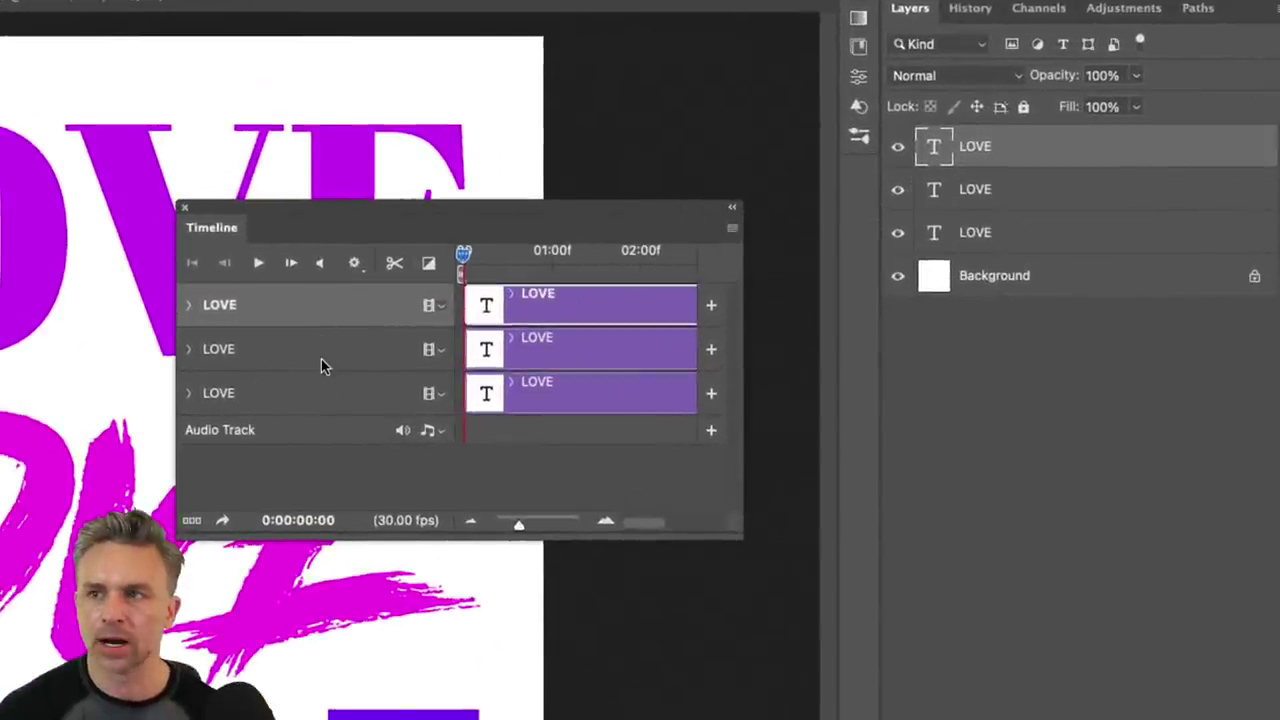
left_click(321, 362)
left_click(328, 392)
left_click(294, 316)
left_click(298, 360)
left_click(303, 405)
left_click(282, 307)
Expand the Amboy LOVE track's properties in an enlarged Timeline panel and preview the playback.
left_click(189, 305)
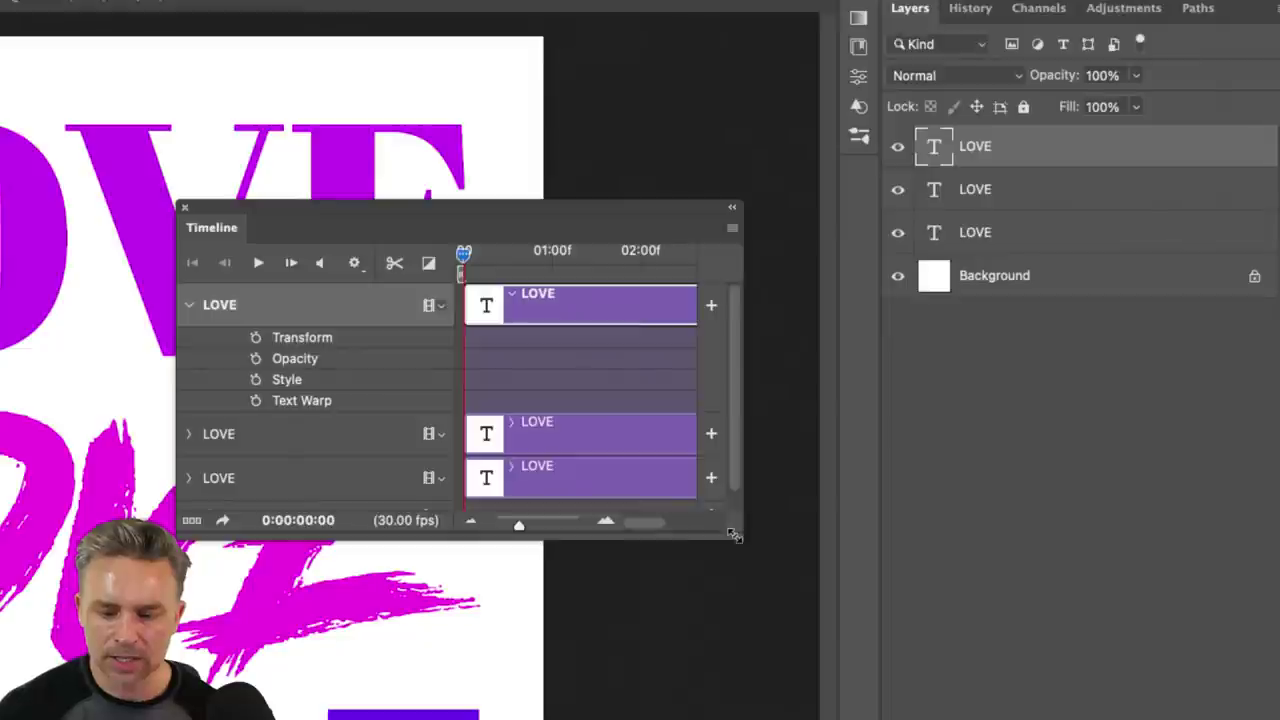
left_click_drag(735, 536, 1157, 645)
left_click(722, 255)
left_click_drag(722, 258, 391, 257)
left_click(258, 262)
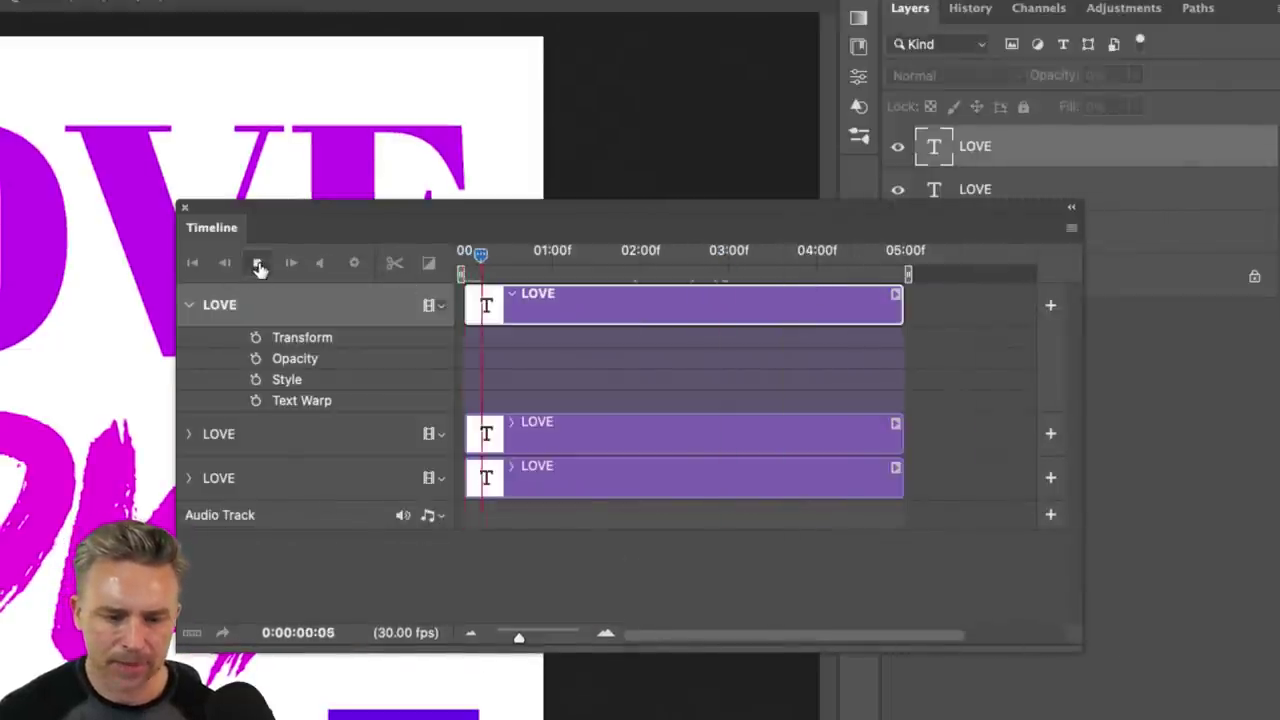
left_click(258, 262)
At 0:00:02:15, add Transform and Opacity keyframes to all three LOVE tracks.
left_click_drag(565, 265, 684, 314)
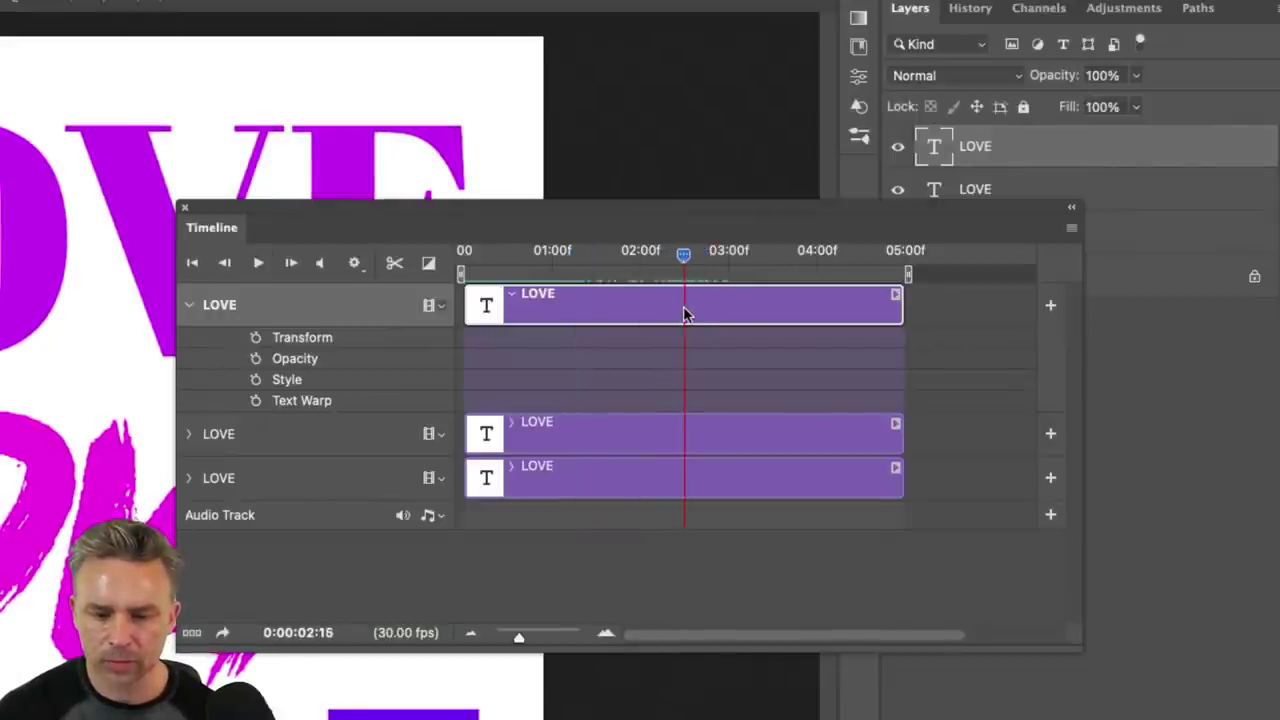
left_click(255, 338)
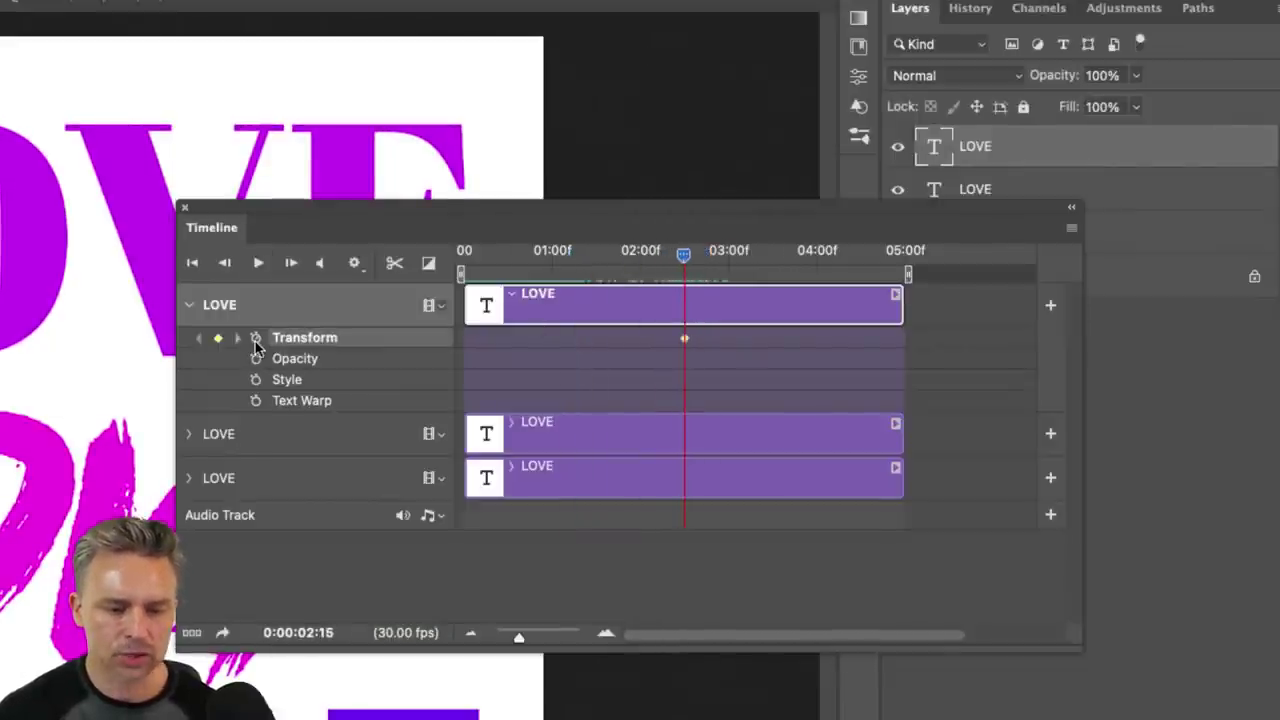
left_click(189, 434)
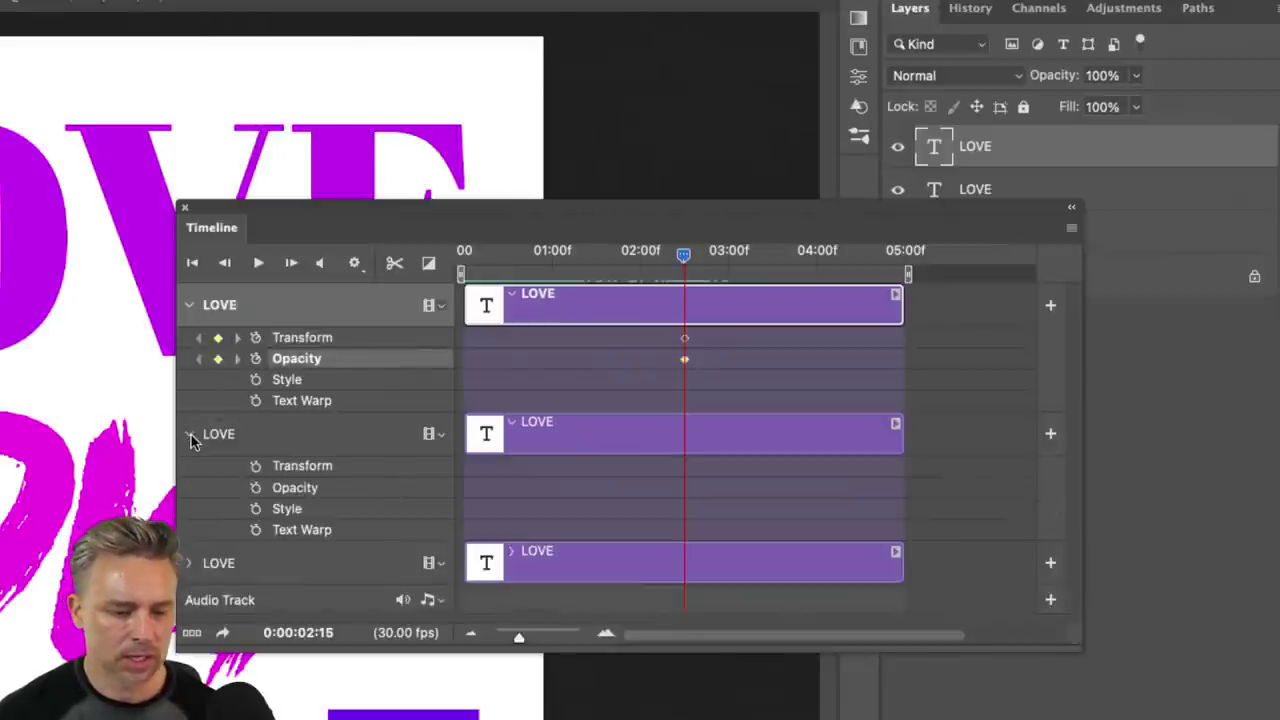
left_click(255, 466)
left_click(255, 487)
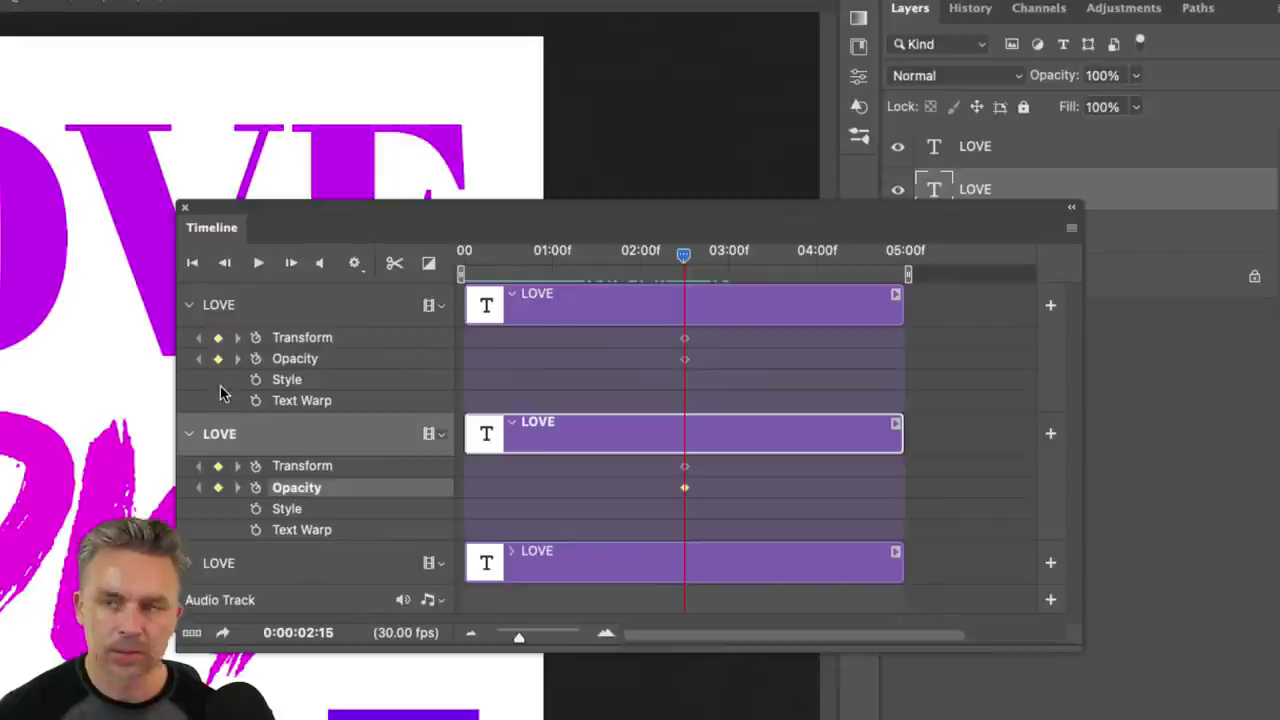
left_click(189, 564)
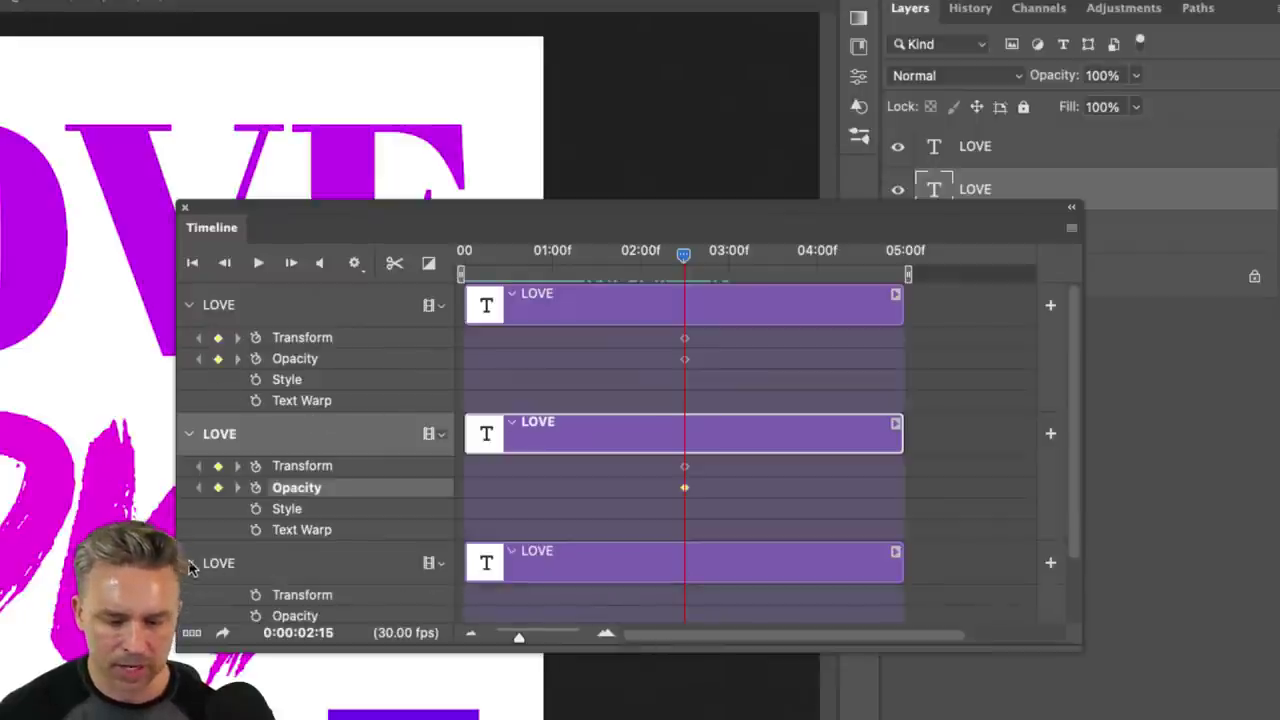
left_click(255, 595)
left_click(256, 616)
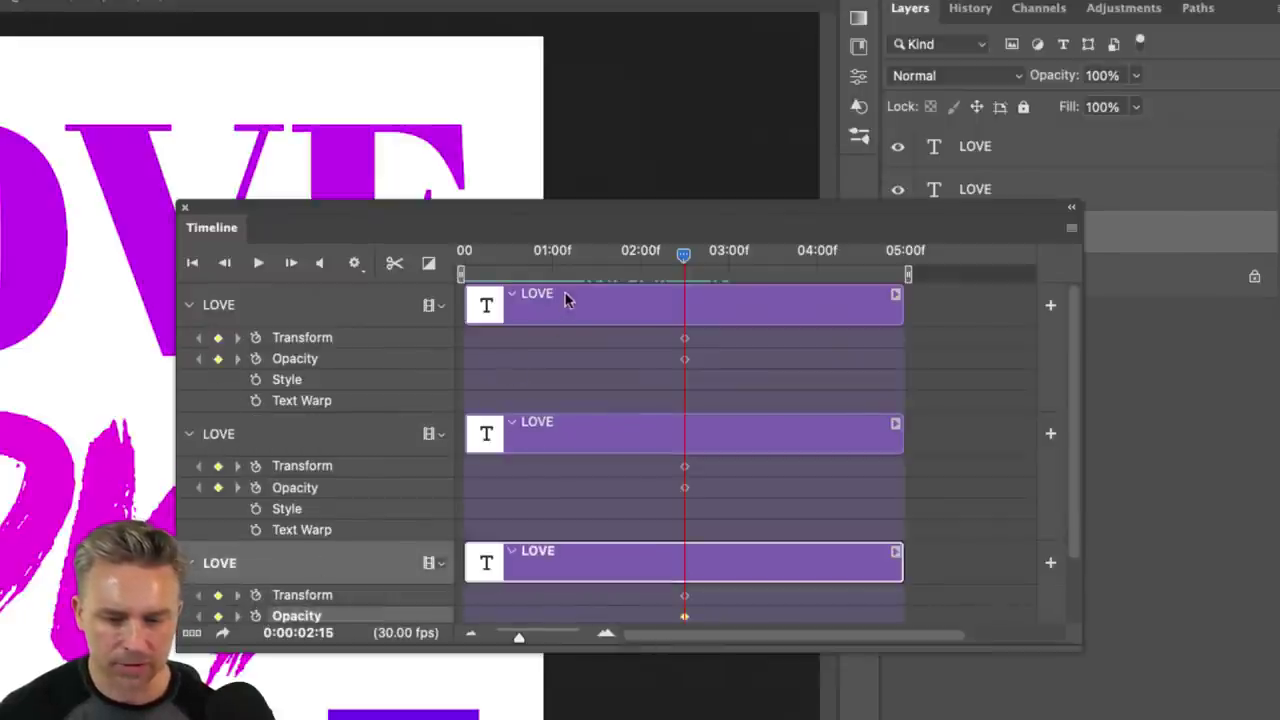
Return the playhead to 0:00:00:00 and move the Abril Fatface LOVE horizontally off the left side of the canvas.
left_click(464, 264)
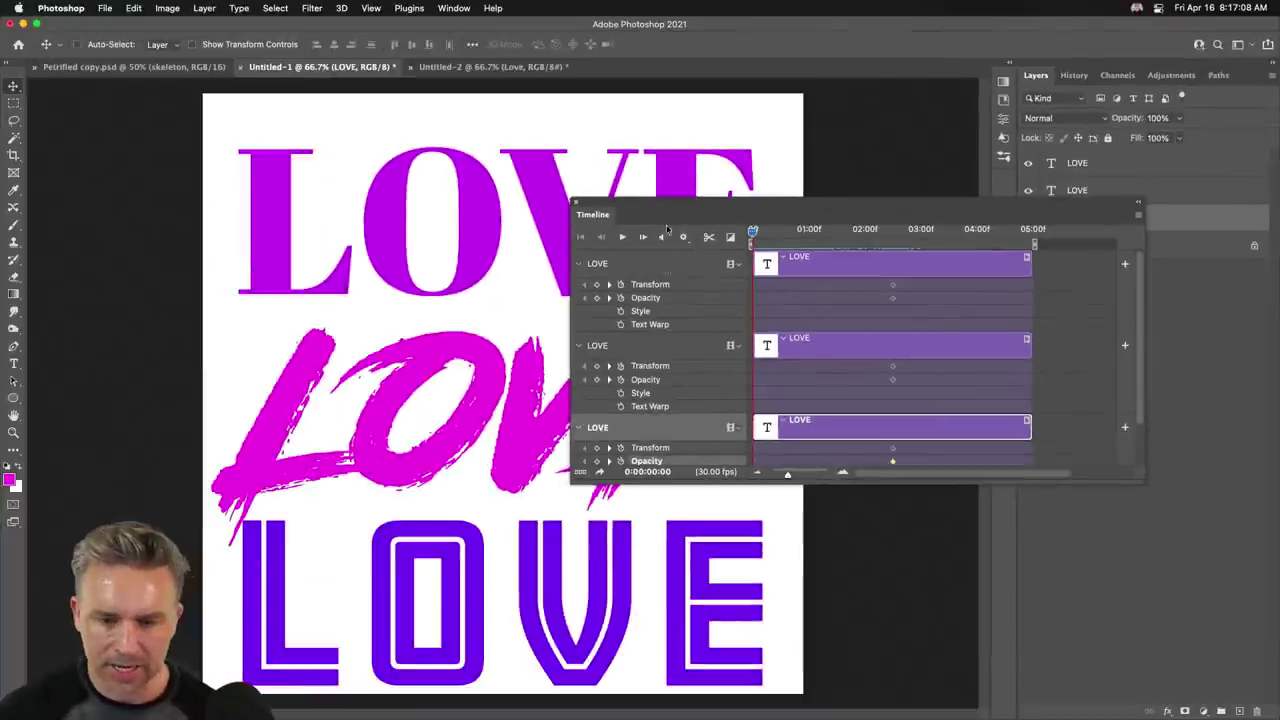
left_click_drag(272, 213, 472, 486)
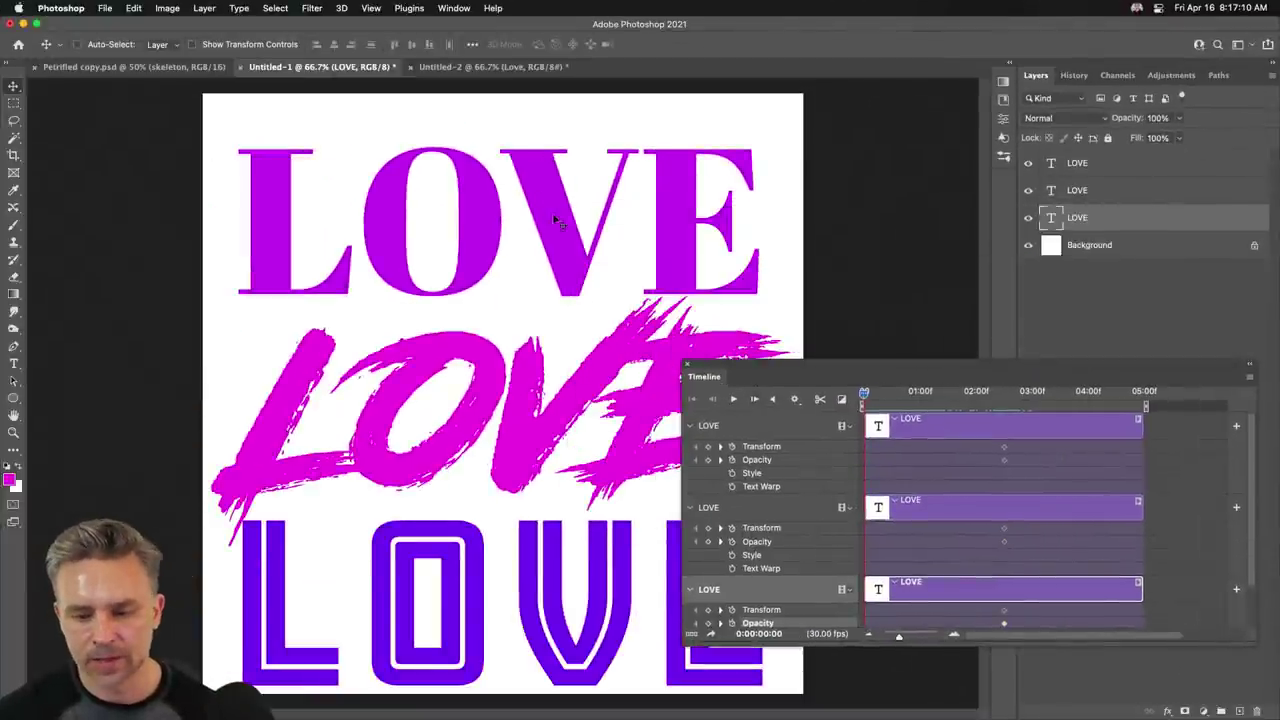
left_click_drag(575, 240, 190, 240)
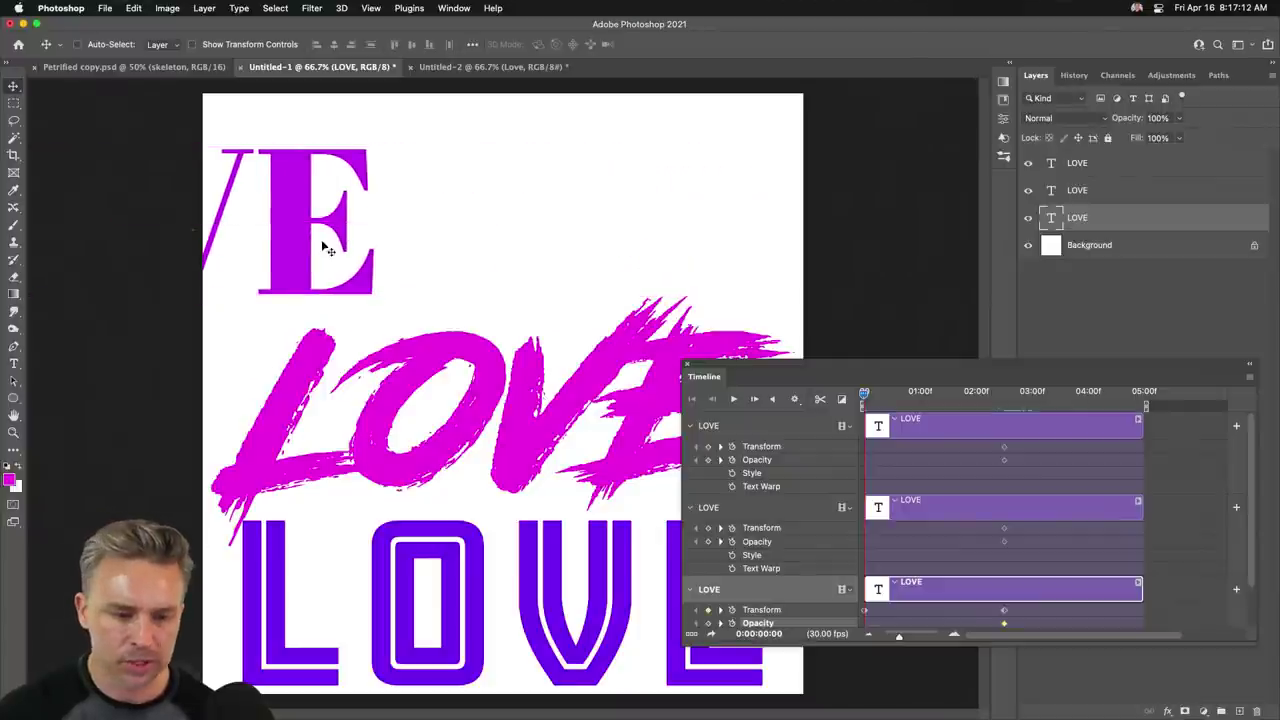
left_click_drag(340, 231, 166, 229)
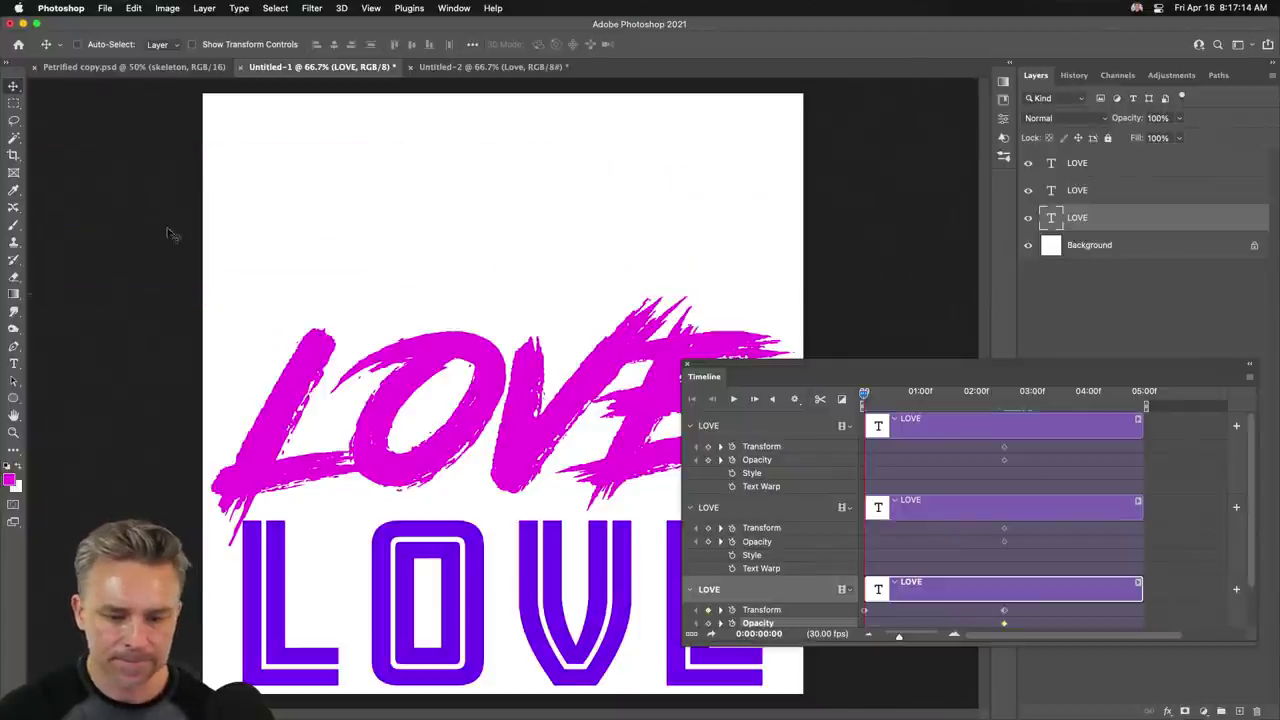
At 0:00:00:00, move the Amboy LOVE horizontally off the right side of the canvas.
mouse_move(270, 614)
left_mouse_down()
mouse_move(565, 612)
mouse_move(268, 611)
left_mouse_up()
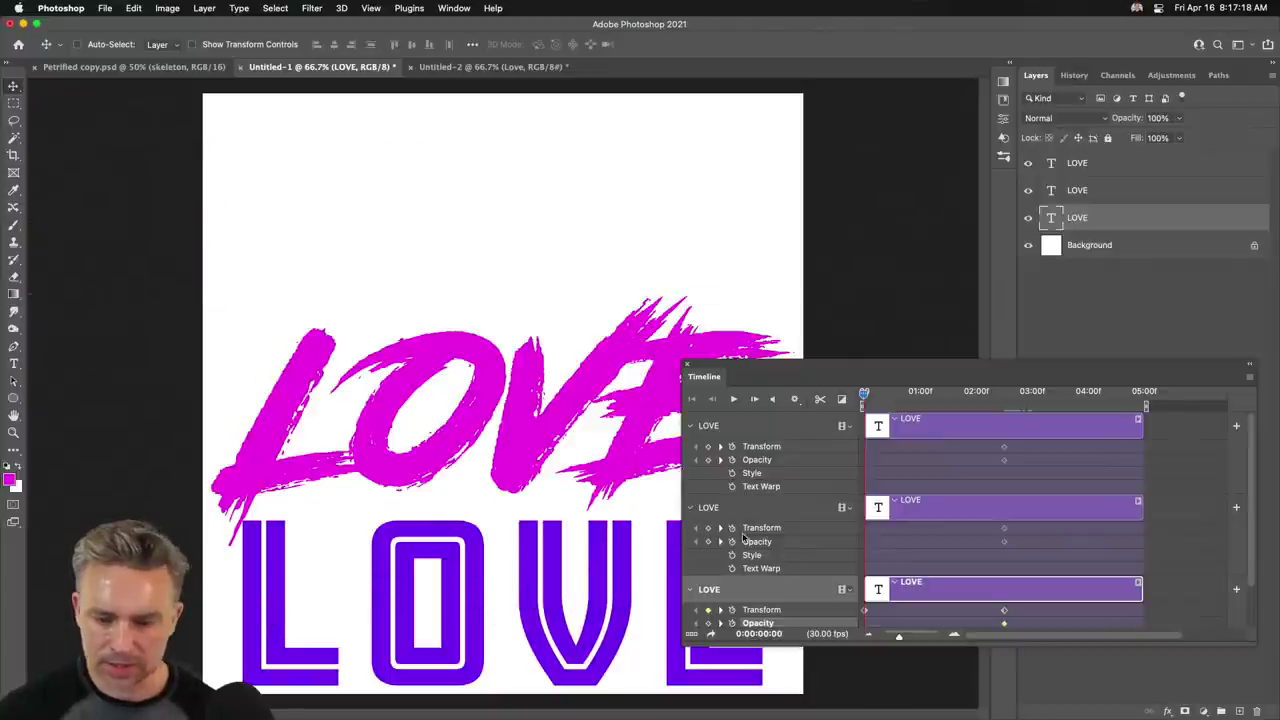
left_click(749, 427)
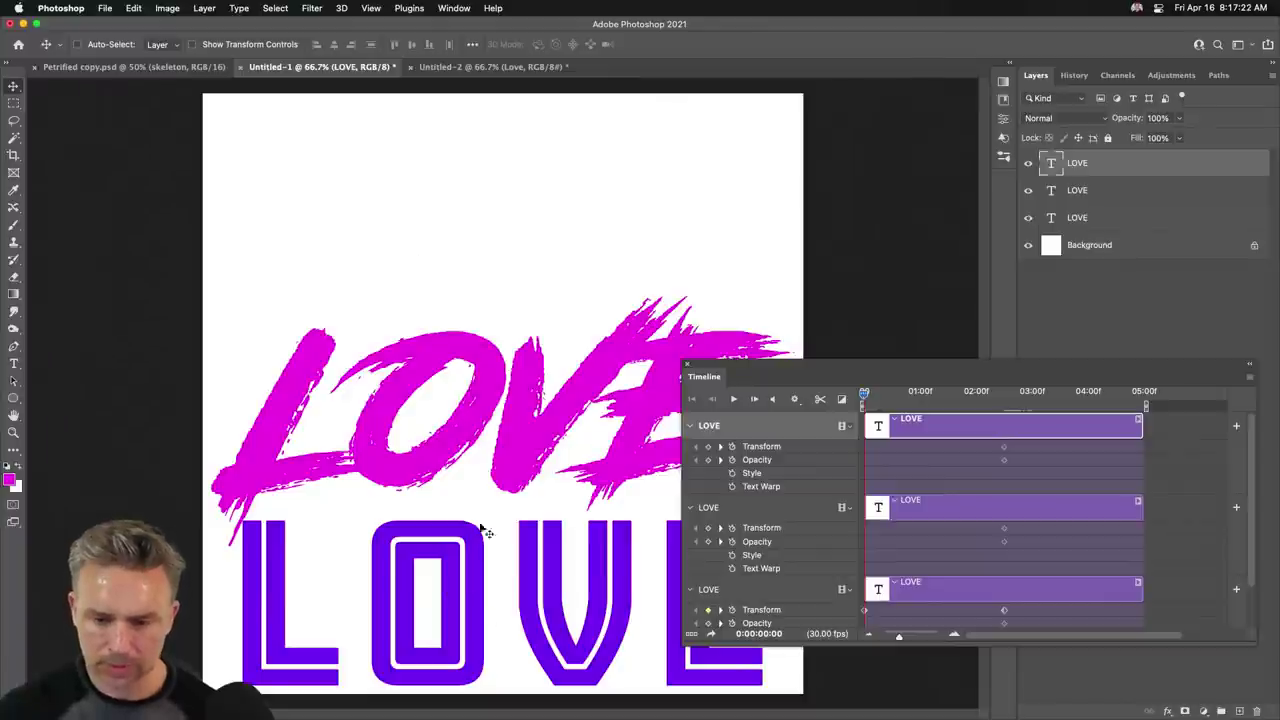
left_click_drag(476, 565, 641, 545)
left_click_drag(420, 583, 668, 583)
left_click_drag(778, 380, 261, 101)
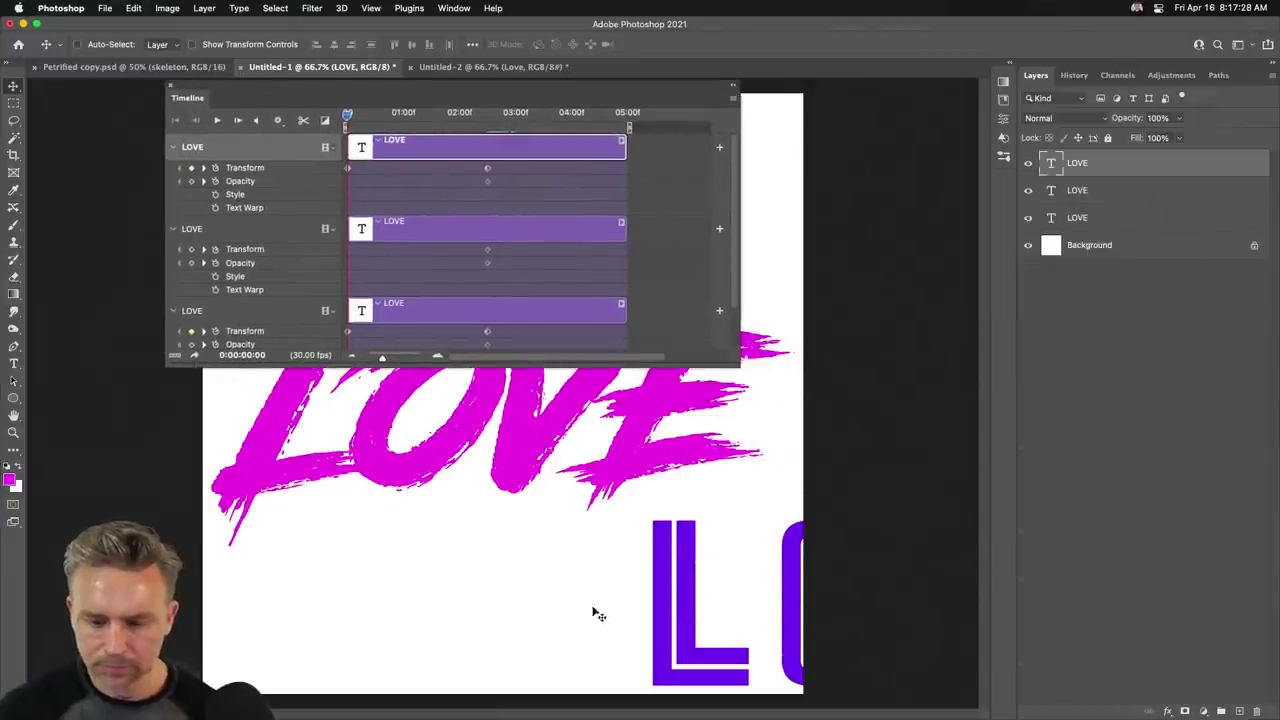
left_click_drag(660, 592, 852, 572)
left_click_drag(335, 100, 851, 387)
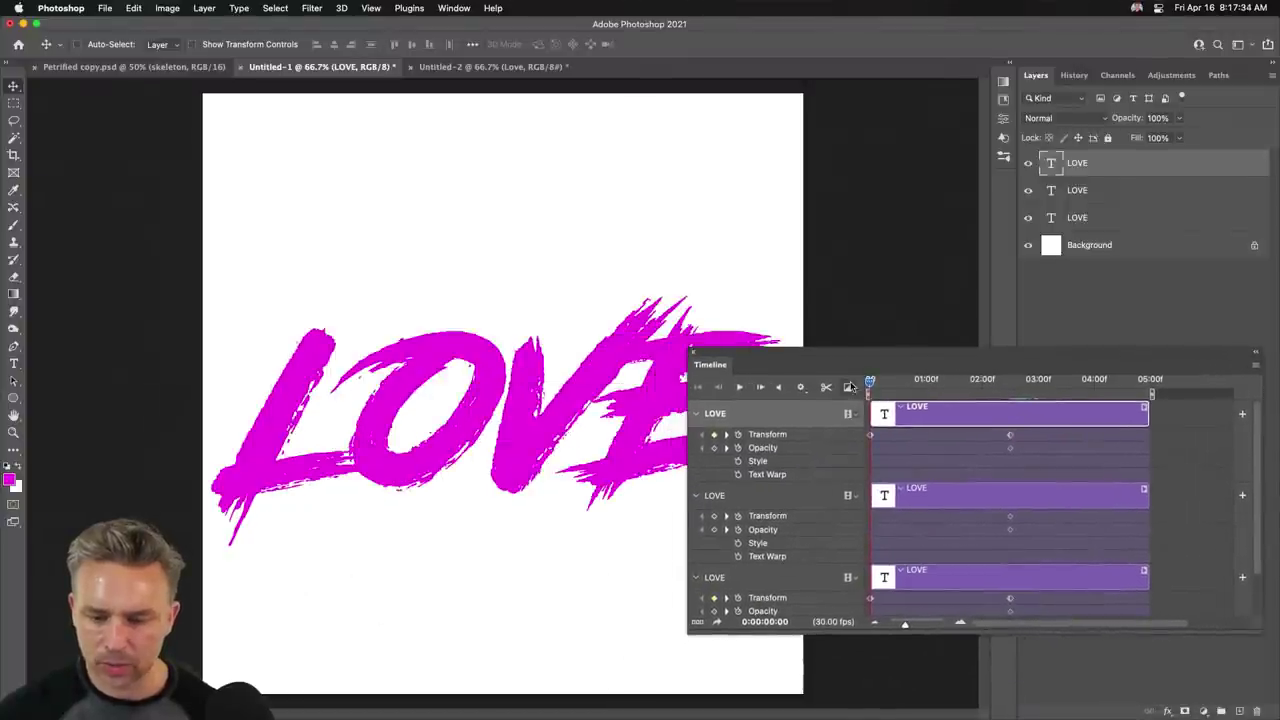
At 0:00:00:00, lower the opacity of the middle brush-style LOVE to 50% and then to 0%.
left_click(525, 428, "super")
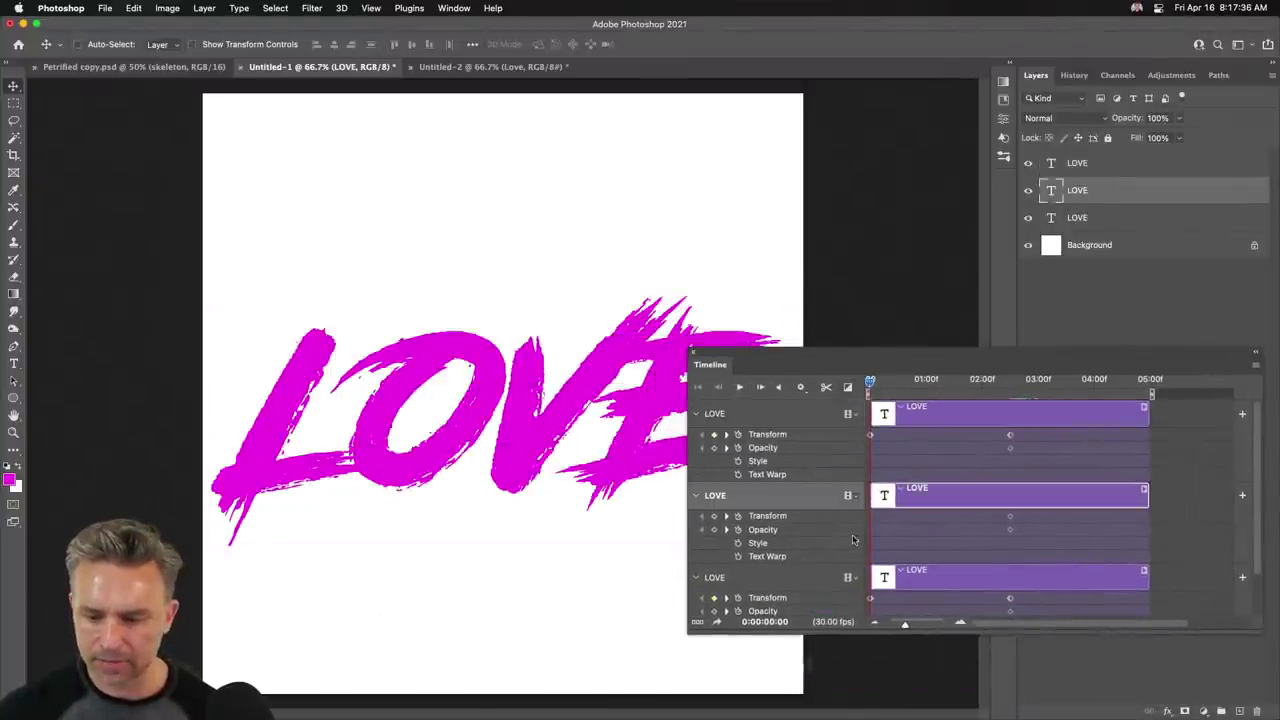
left_click_drag(848, 362, 776, 240)
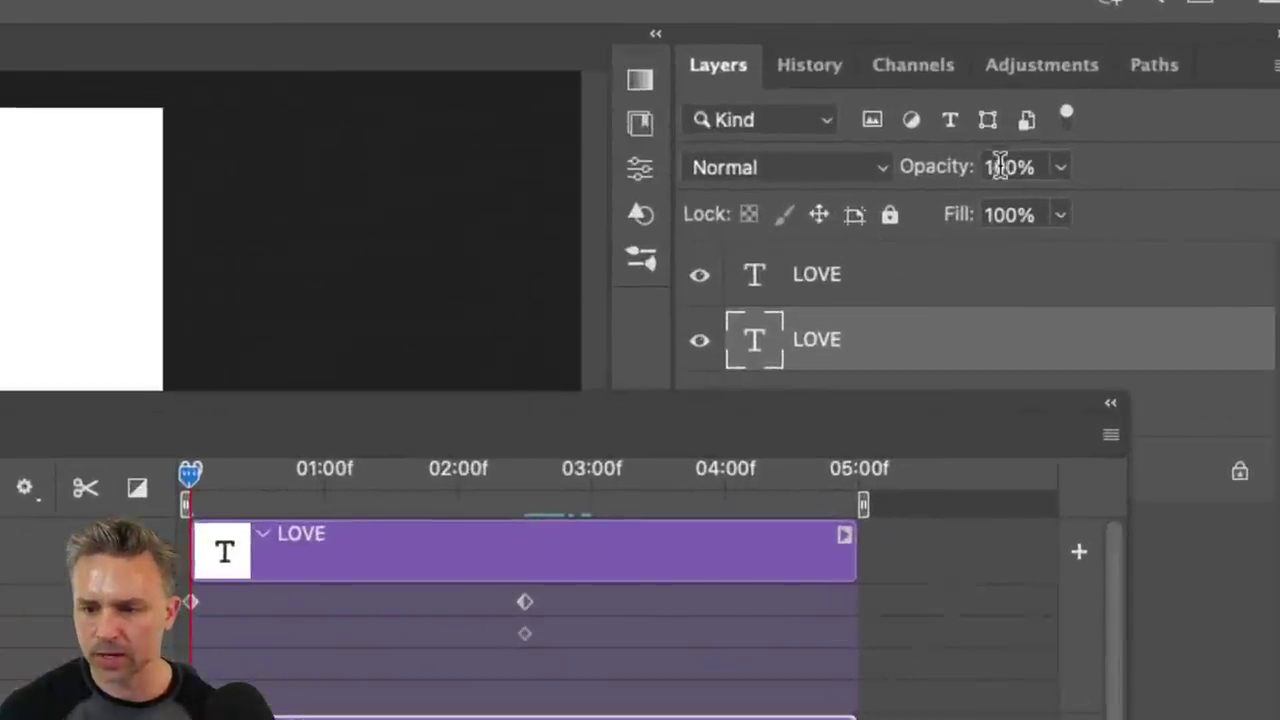
left_click(1131, 116)
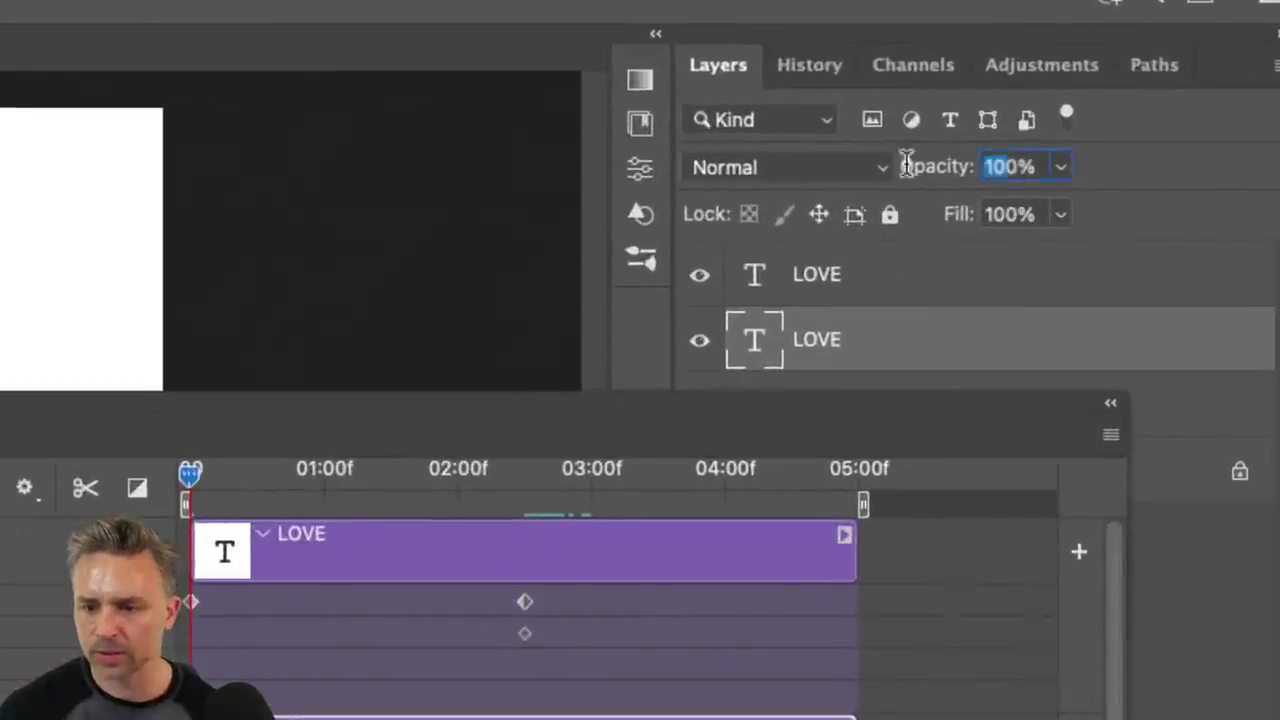
type("50")
key("Return")
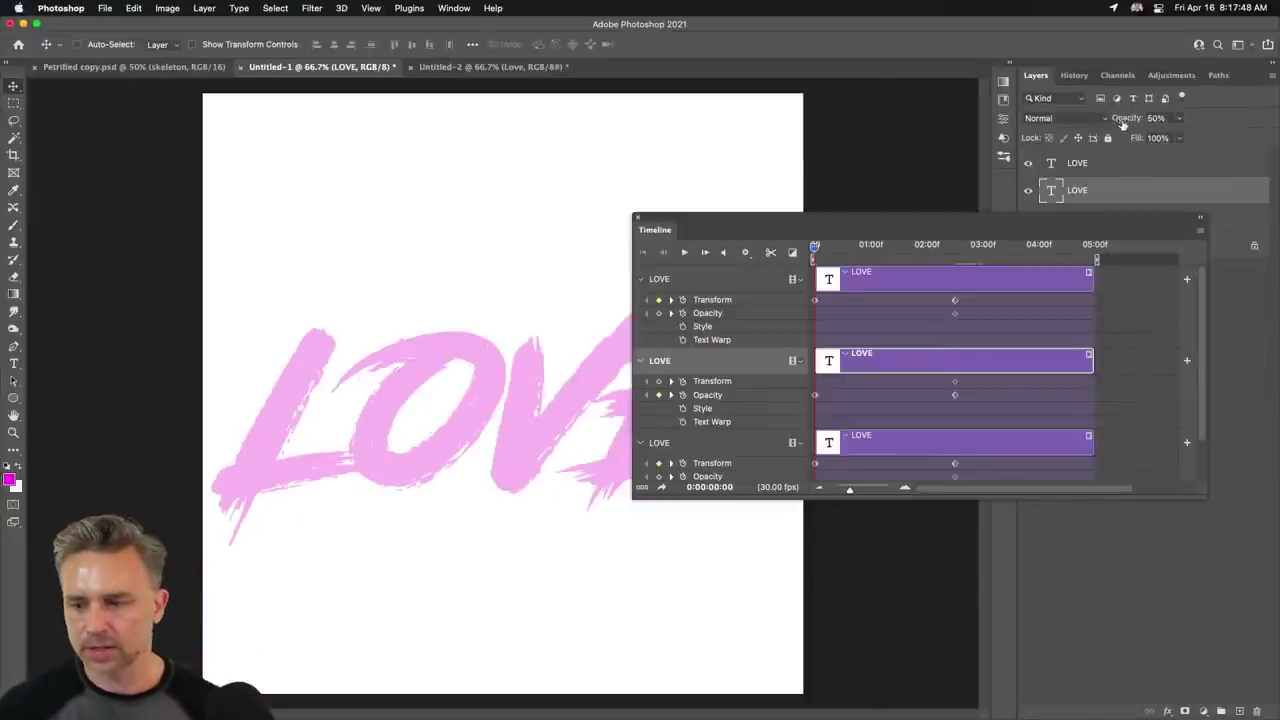
left_click_drag(1122, 122, 649, 117)
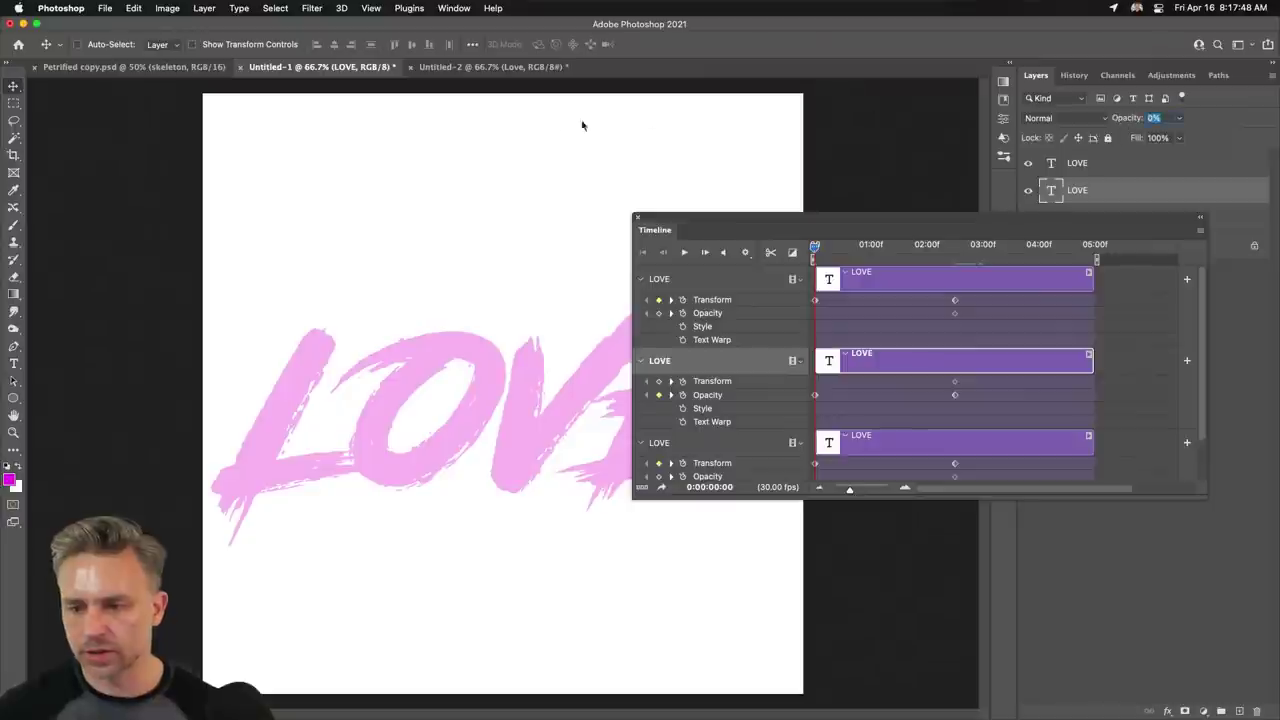
Preview the animation's playback and enlarge the Timeline panel to show all three LOVE tracks in full.
left_click(683, 253)
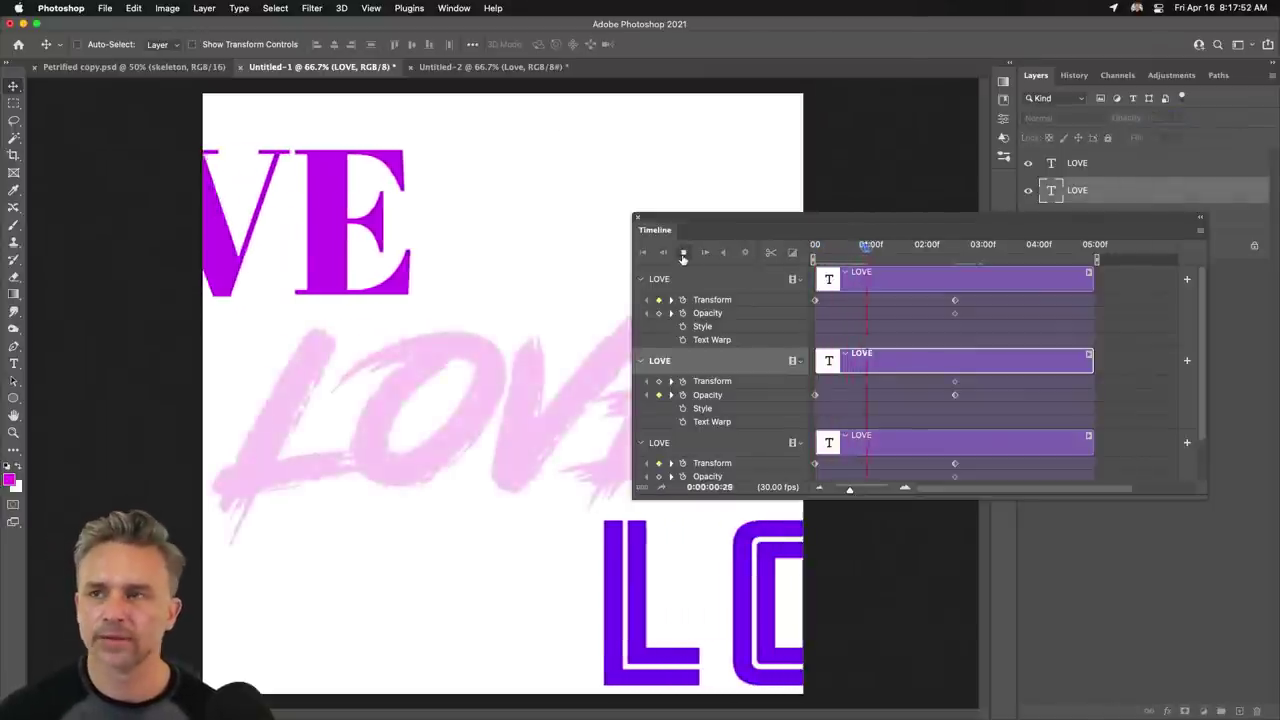
left_click(683, 255)
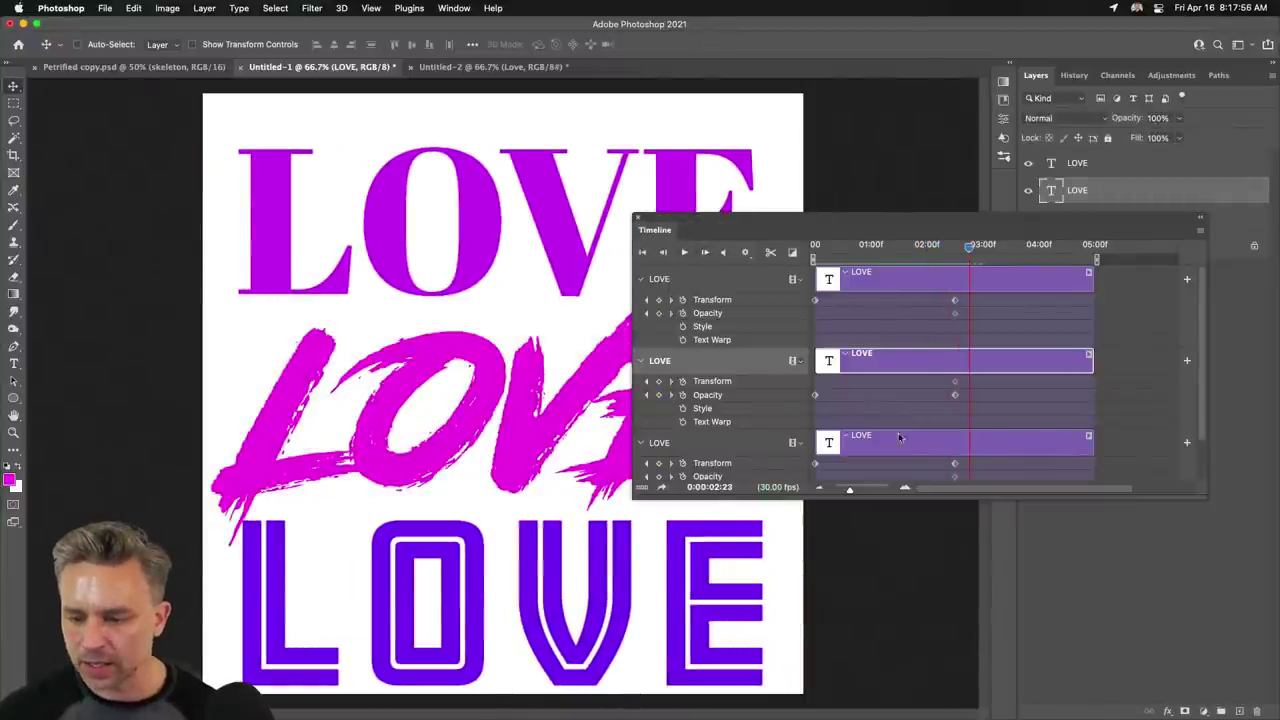
left_click_drag(922, 498, 926, 601)
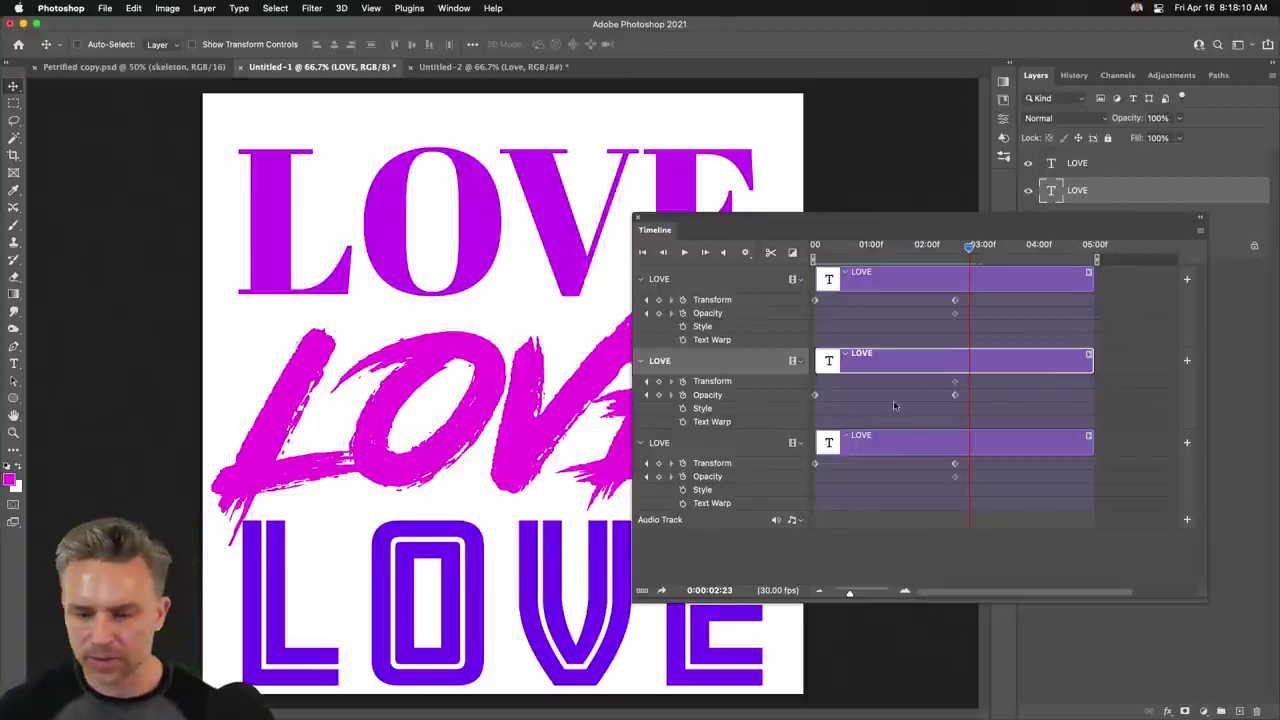
Shift the end keyframes of all three LOVE tracks together to 0:00:00:20.
left_click_drag(913, 241, 852, 283)
left_click_drag(933, 297, 990, 510)
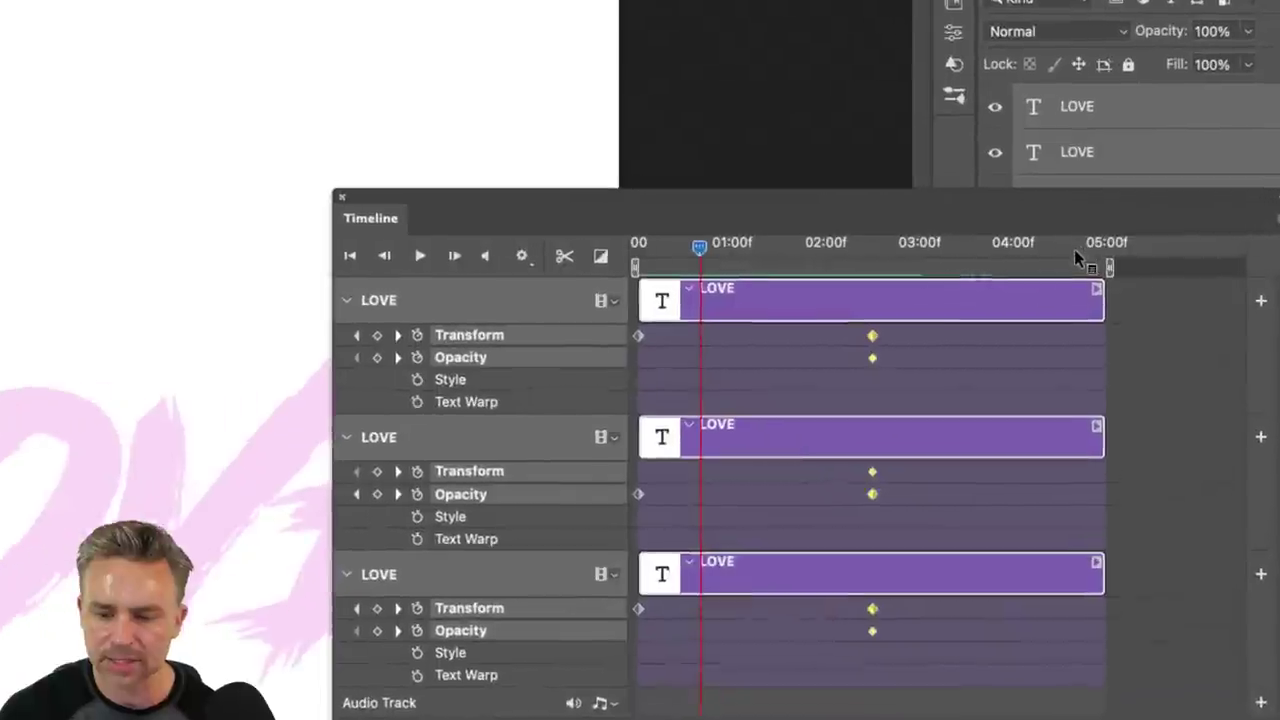
left_click_drag(954, 301, 892, 310)
left_click_drag(760, 355, 693, 360)
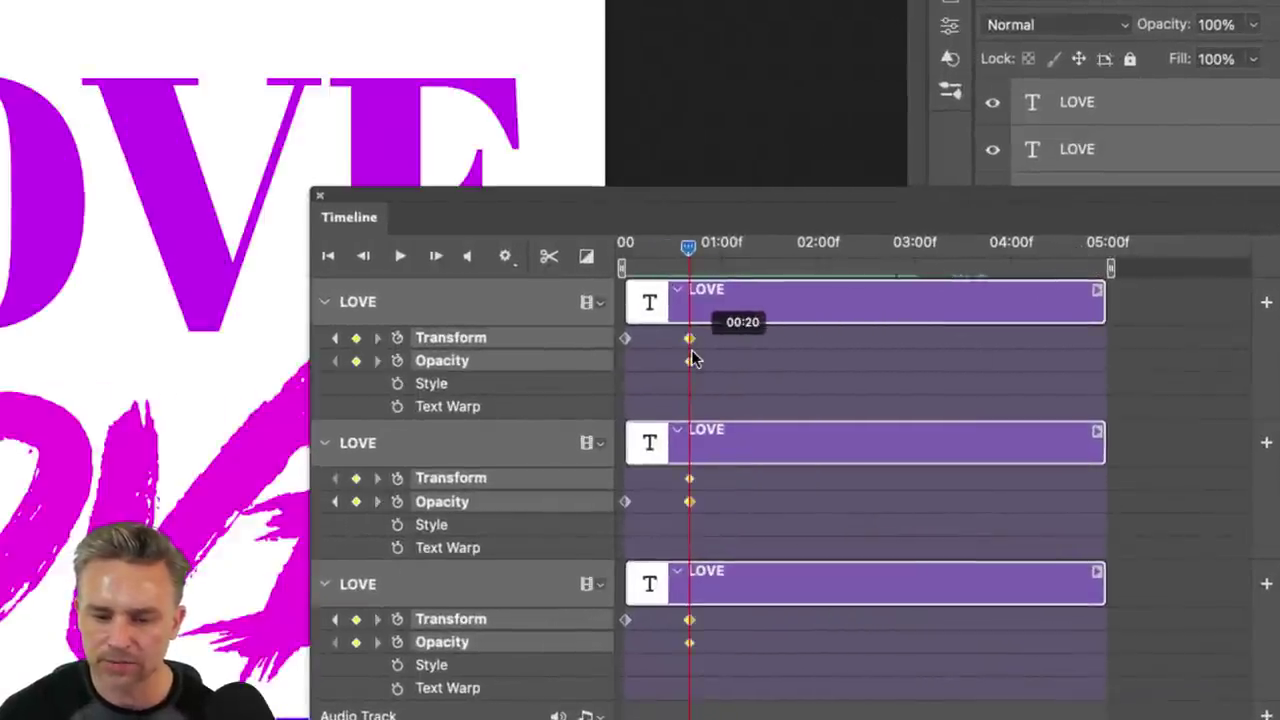
Return the playhead to 0:00:00:00 and preview the shortened animation with the canvas uncovered.
left_click_drag(669, 263, 612, 264)
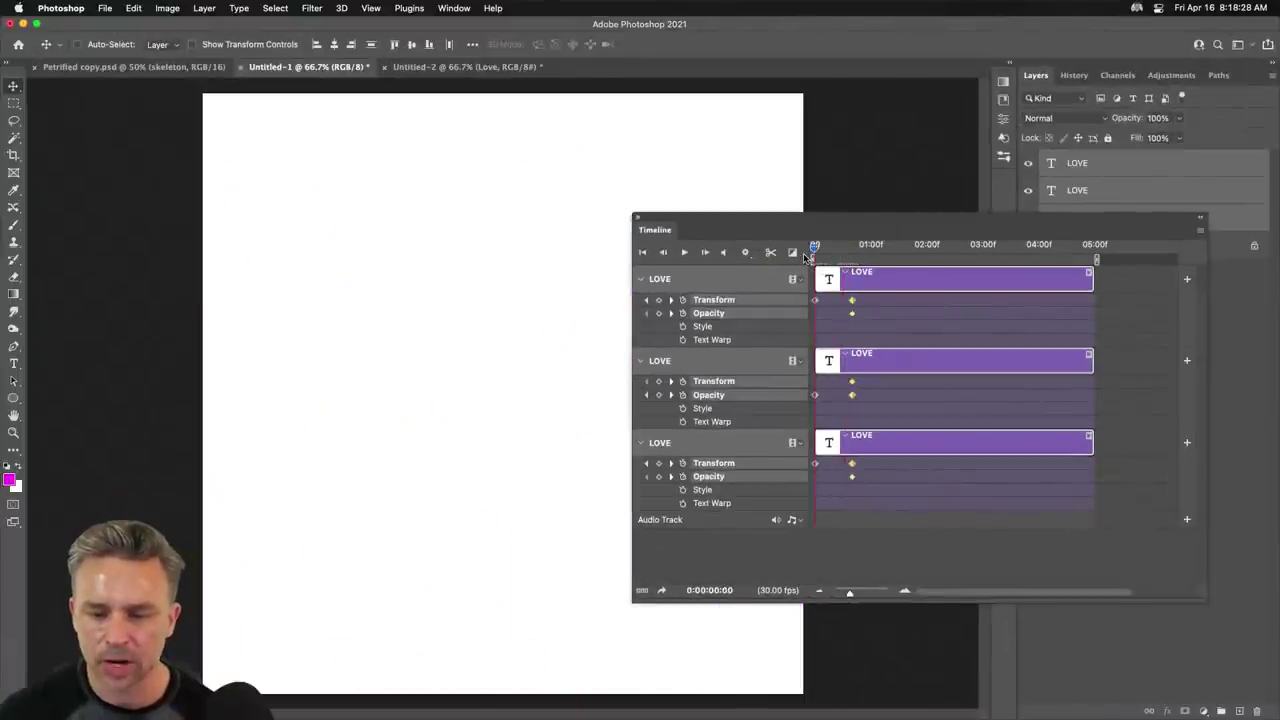
left_click_drag(696, 229, 822, 268)
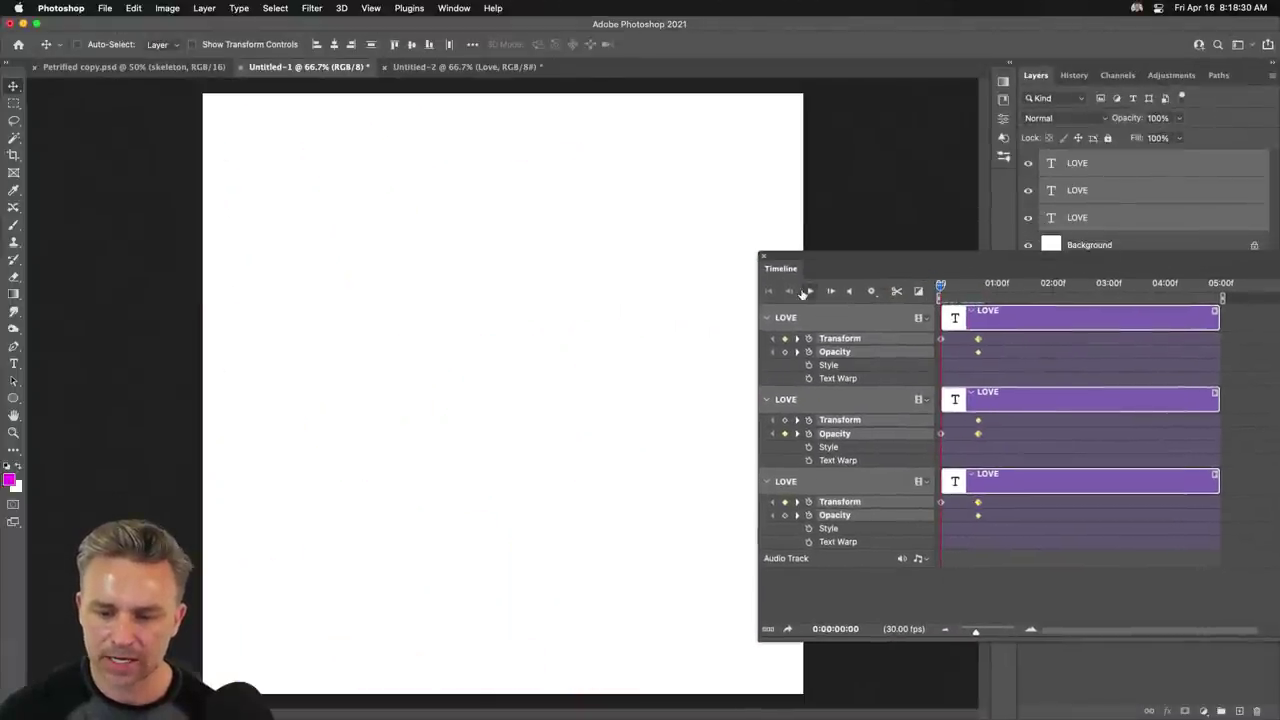
left_click(808, 291)
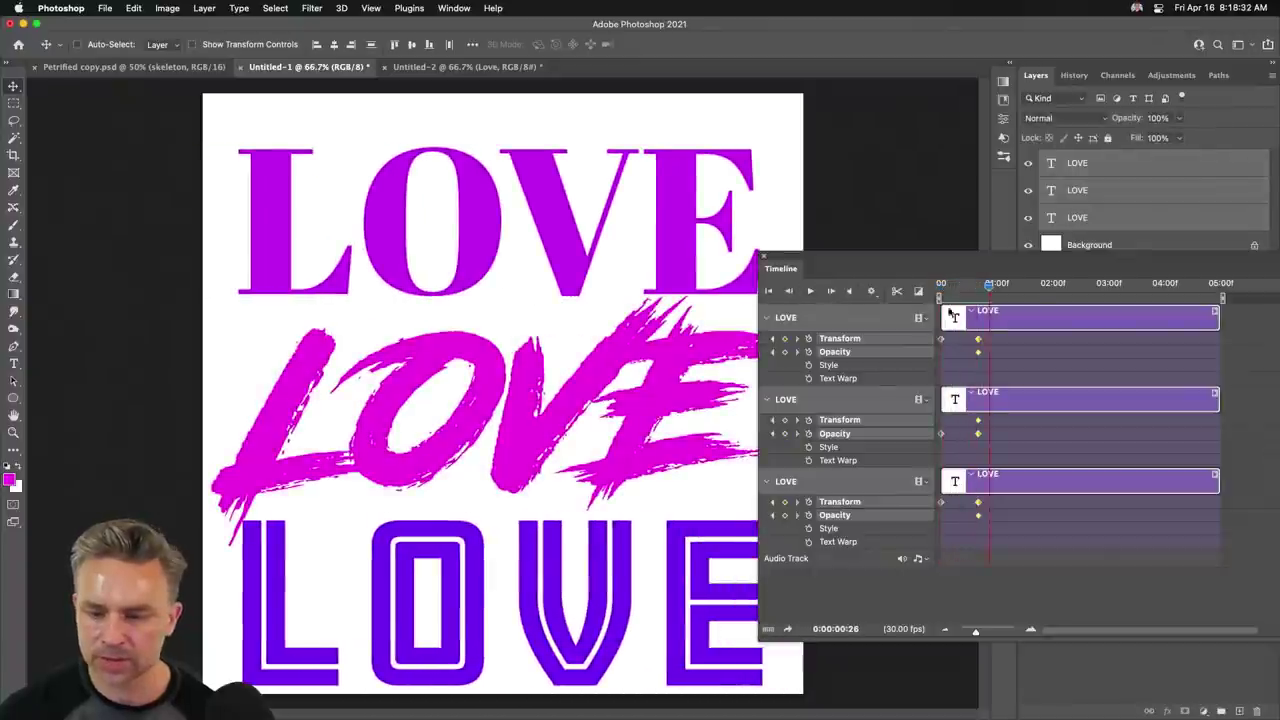
At 0:00:00:10, move the middle brush-style LOVE to the right edge of the canvas, almost completely out of view.
mouse_move(987, 289)
left_mouse_down()
mouse_move(893, 297)
mouse_move(978, 290)
left_mouse_up()
key("super")
left_click(1180, 222)
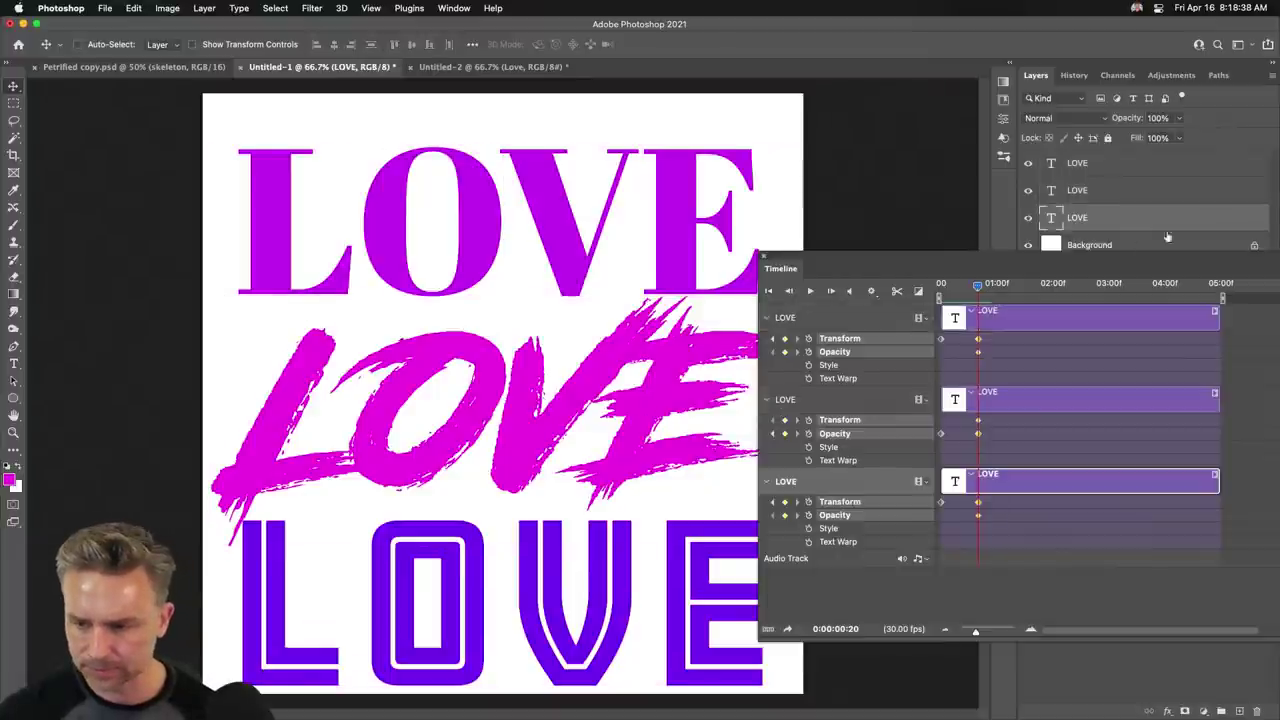
left_click(540, 362)
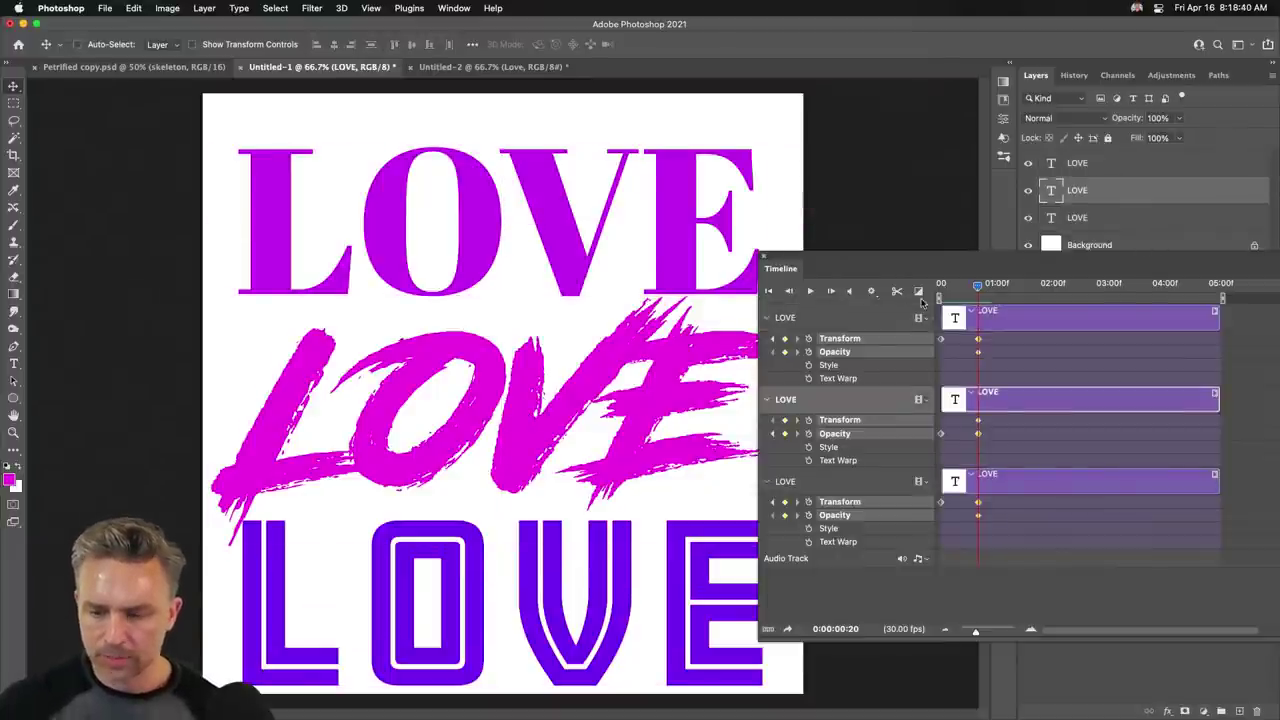
left_click(960, 291)
mouse_move(574, 397)
left_mouse_down()
mouse_move(397, 404)
mouse_move(480, 690)
mouse_move(470, 645)
mouse_move(120, 337)
mouse_move(704, 350)
left_mouse_up()
mouse_move(480, 488)
left_mouse_down()
mouse_move(671, 423)
mouse_move(800, 448)
mouse_move(651, 423)
mouse_move(665, 423)
left_mouse_up()
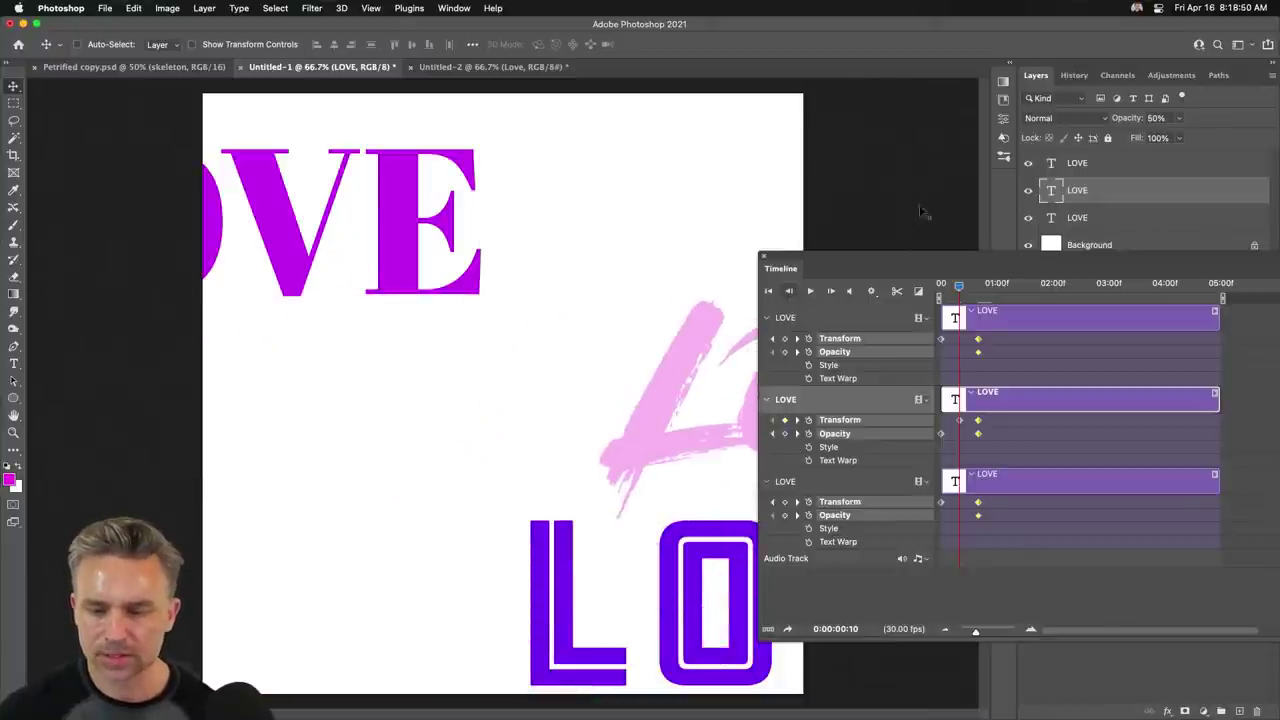
left_click_drag(863, 268, 1009, 303)
mouse_move(666, 425)
left_mouse_down()
mouse_move(872, 410)
mouse_move(844, 420)
left_mouse_up()
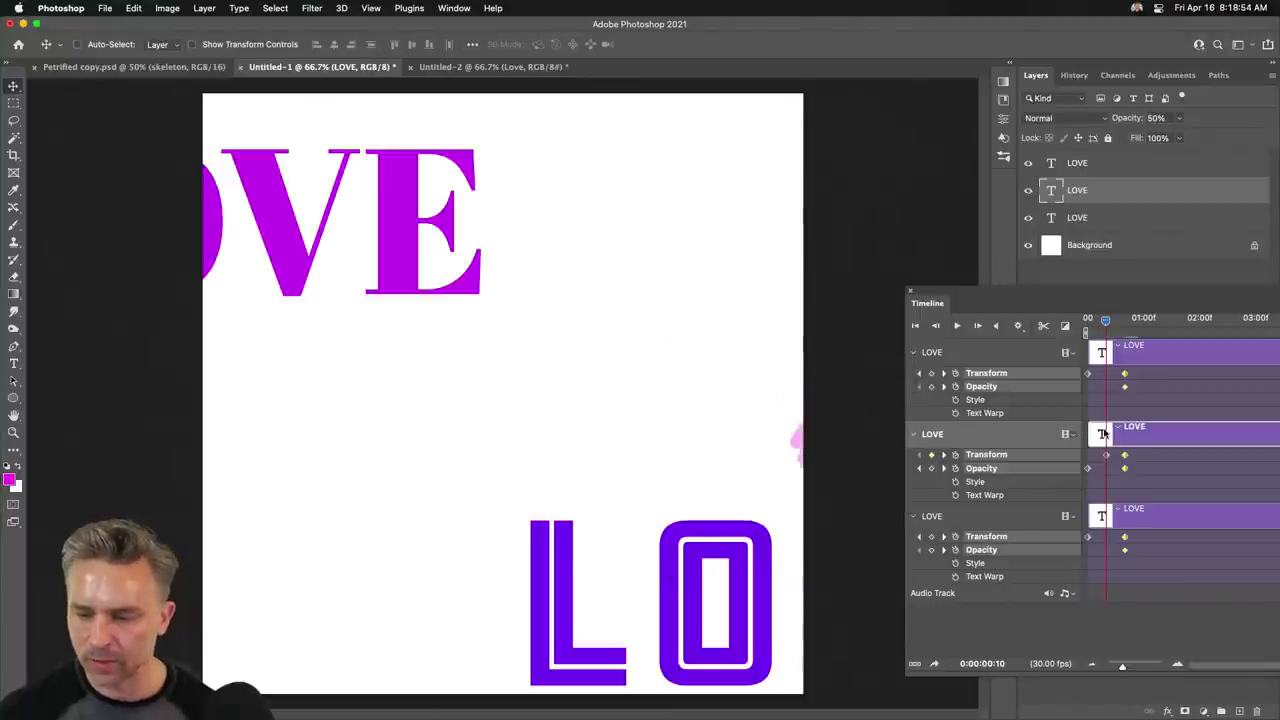
Shift the middle LOVE's new Transform keyframe to the start of its track and return the playhead to 0:00:00:00.
left_click_drag(1107, 458, 1089, 457)
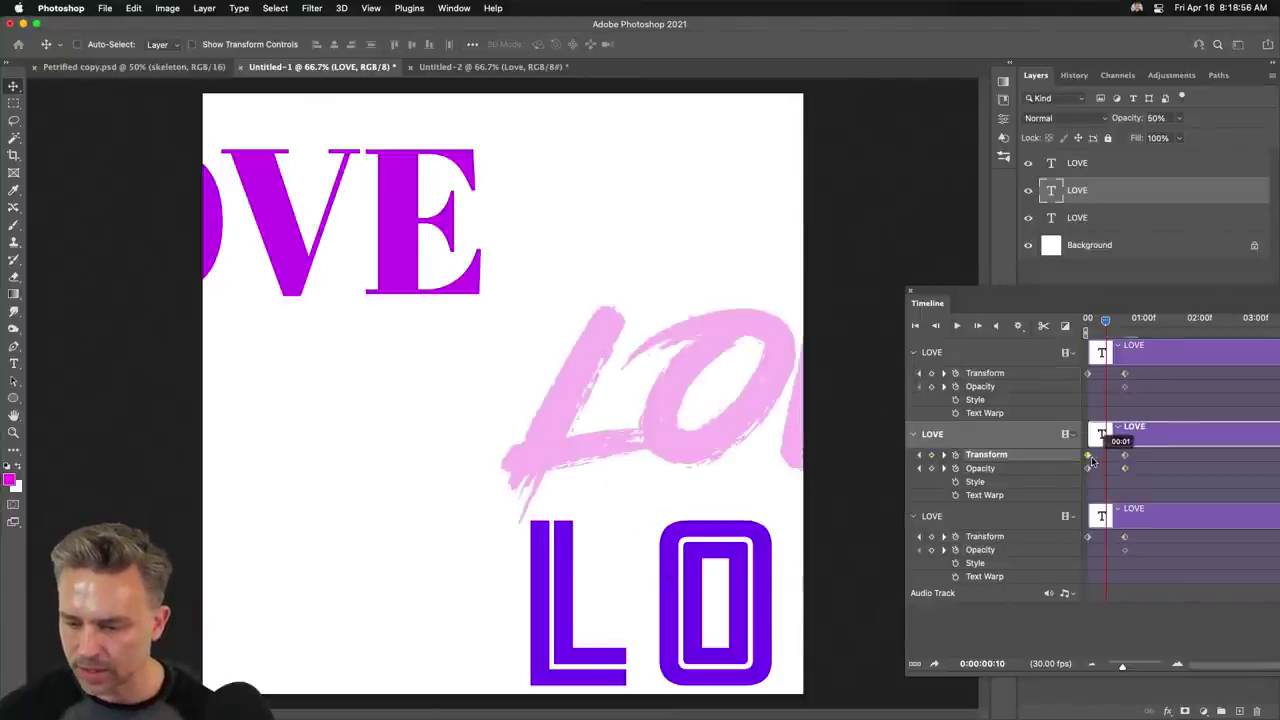
left_click(1102, 320)
left_click_drag(1102, 320, 1087, 320)
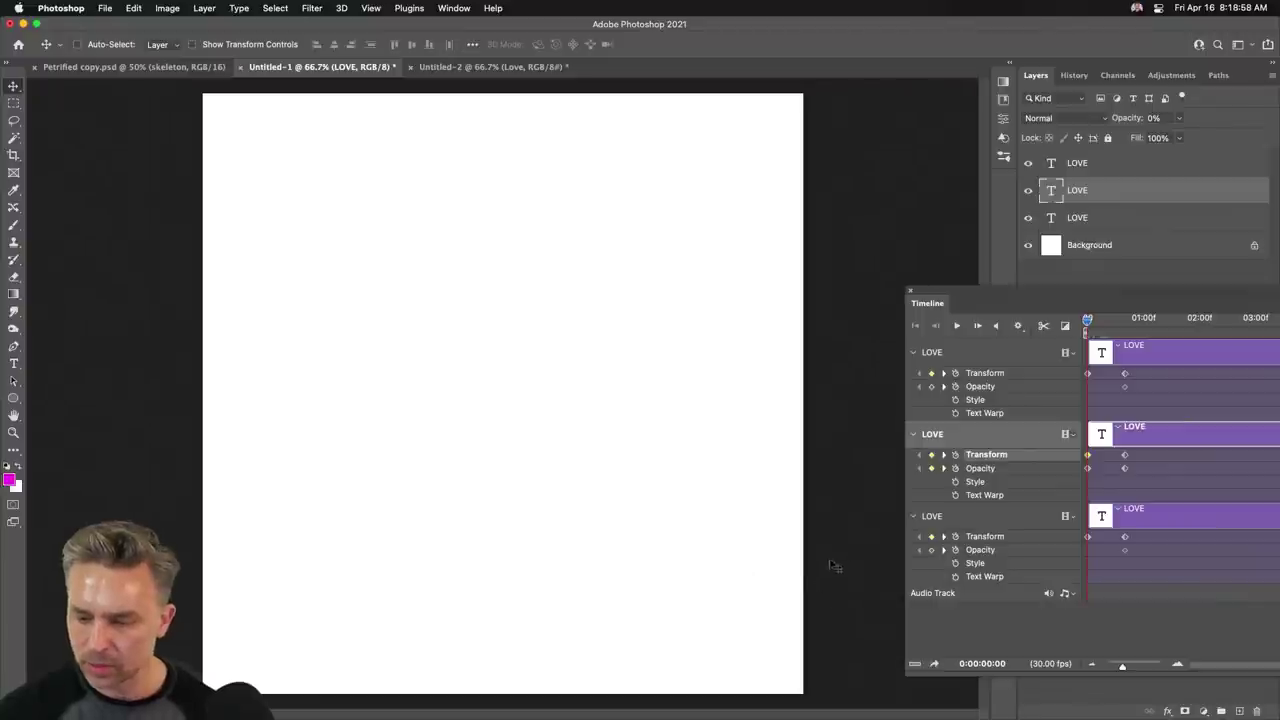
Reposition the Amboy LOVE at 0:00:00:00 so that it starts out of view below the canvas.
left_click(930, 516)
left_click_drag(838, 573, 737, 583)
left_click(961, 357)
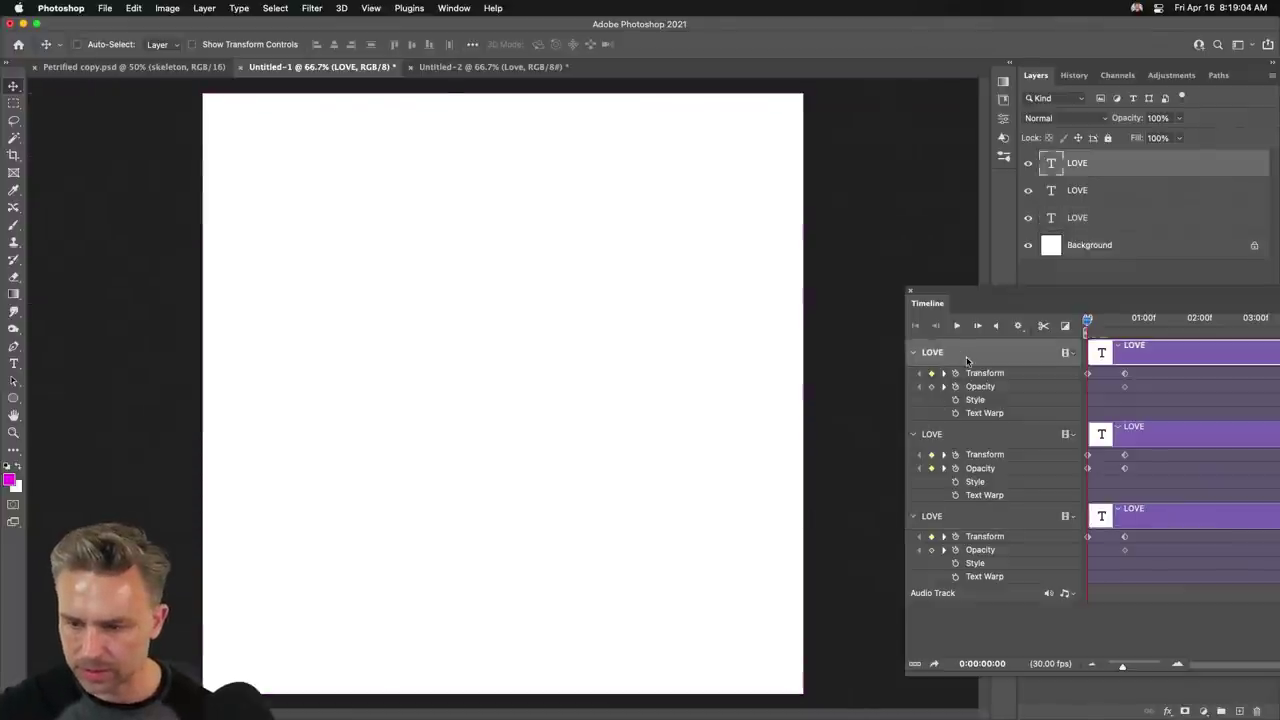
left_click_drag(595, 338, 199, 226)
left_click_drag(531, 500, 400, 587)
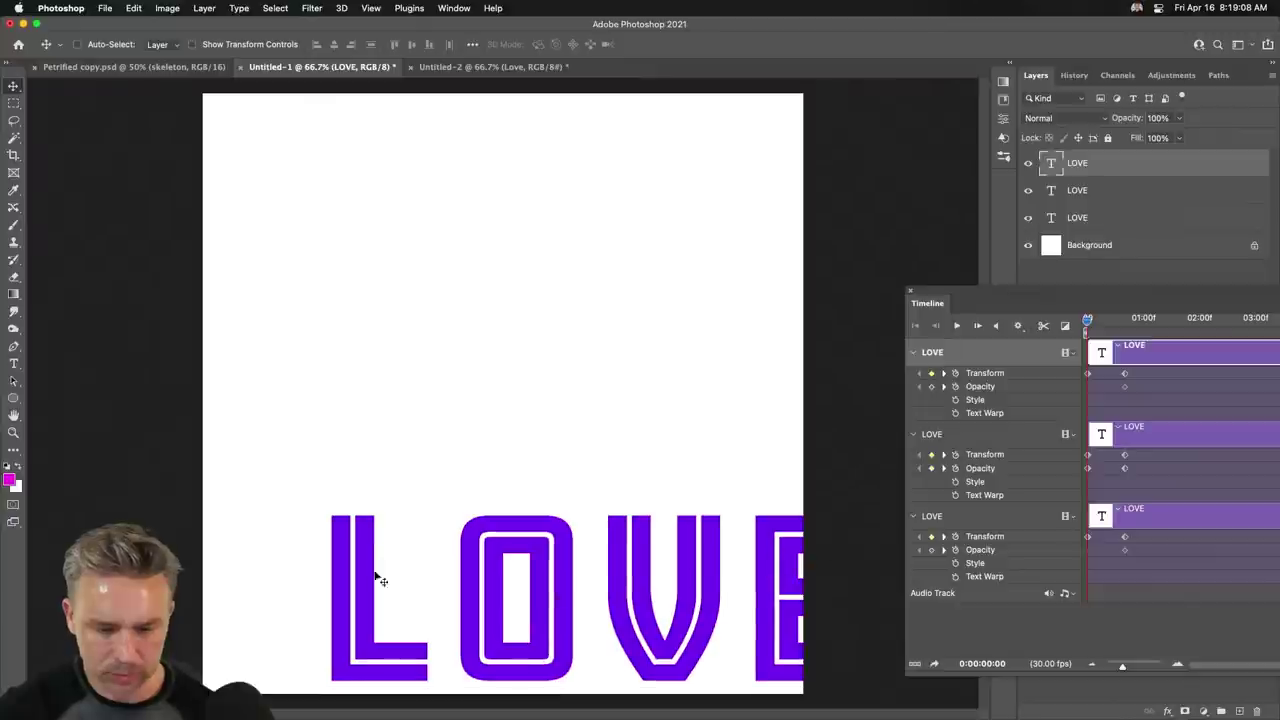
left_click_drag(492, 536, 398, 690)
Preview the playback of the three LOVE lines entering the canvas.
left_click_drag(1011, 300, 770, 323)
left_click(718, 343)
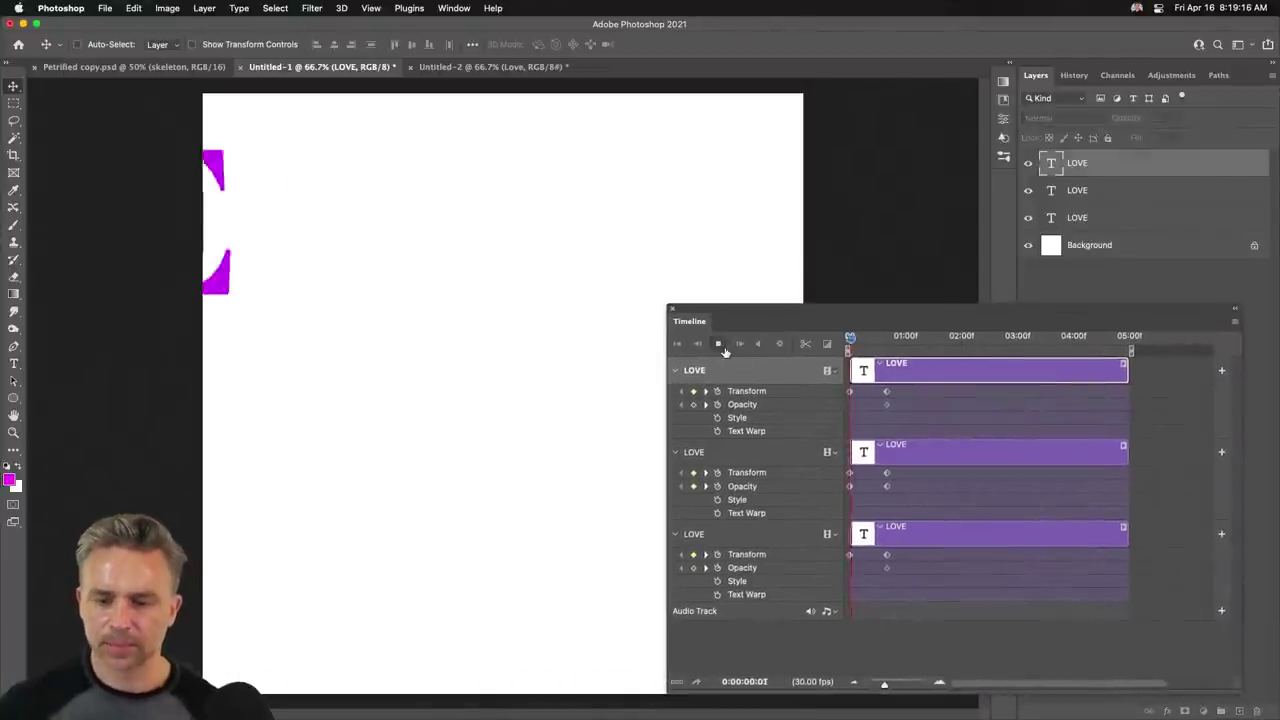
left_click(718, 343)
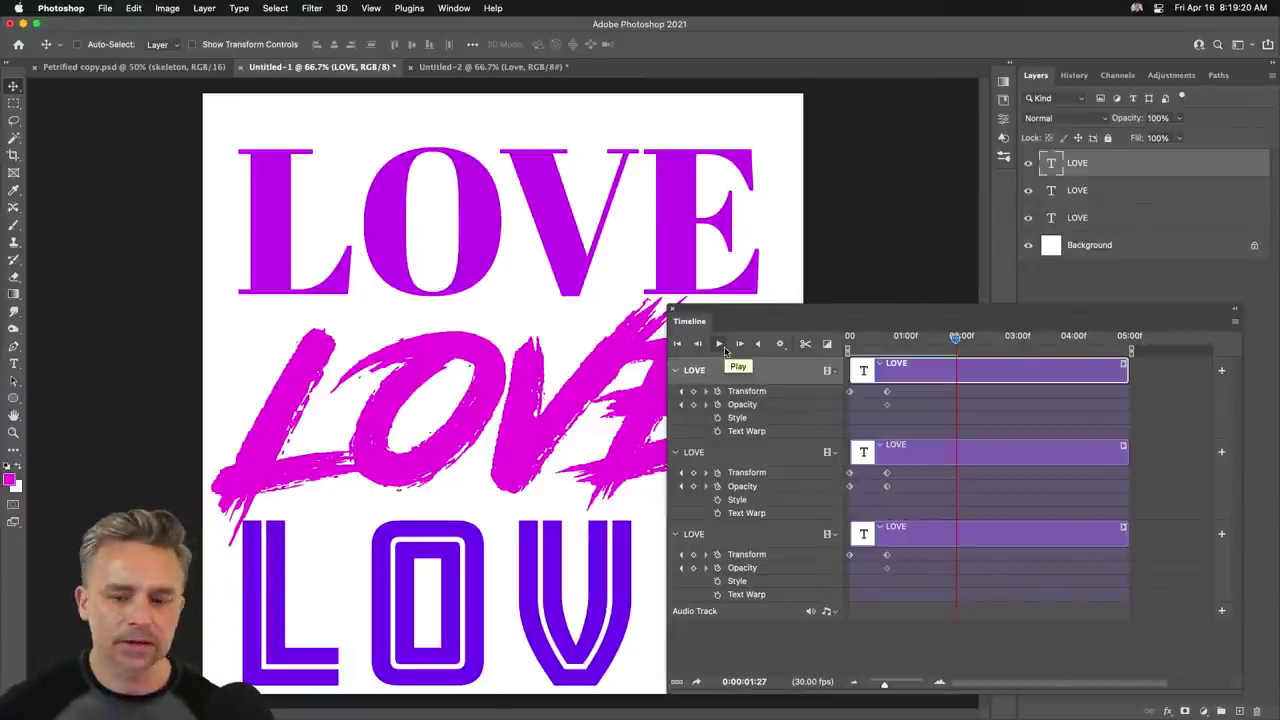
Add Transform and Opacity keyframes to the Amboy LOVE track between the 3- and 4-second marks.
left_click_drag(985, 340, 1050, 376)
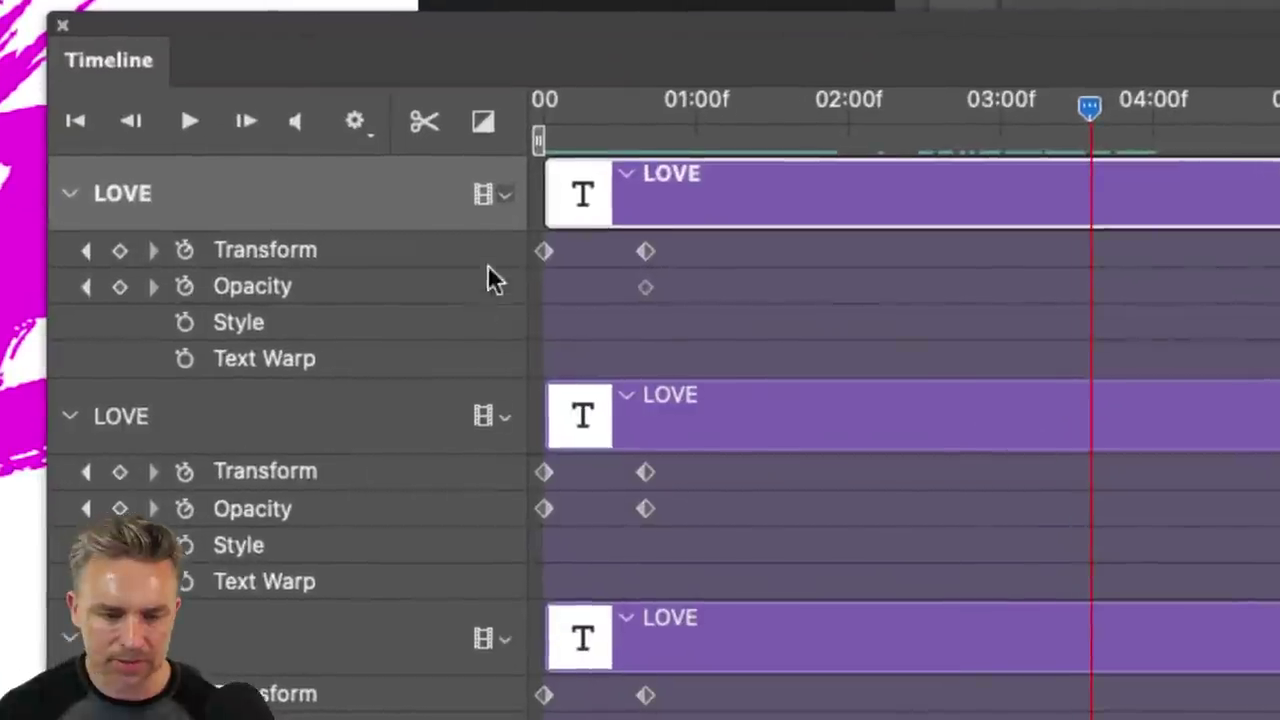
left_click_drag(611, 246, 756, 332)
left_click(119, 251)
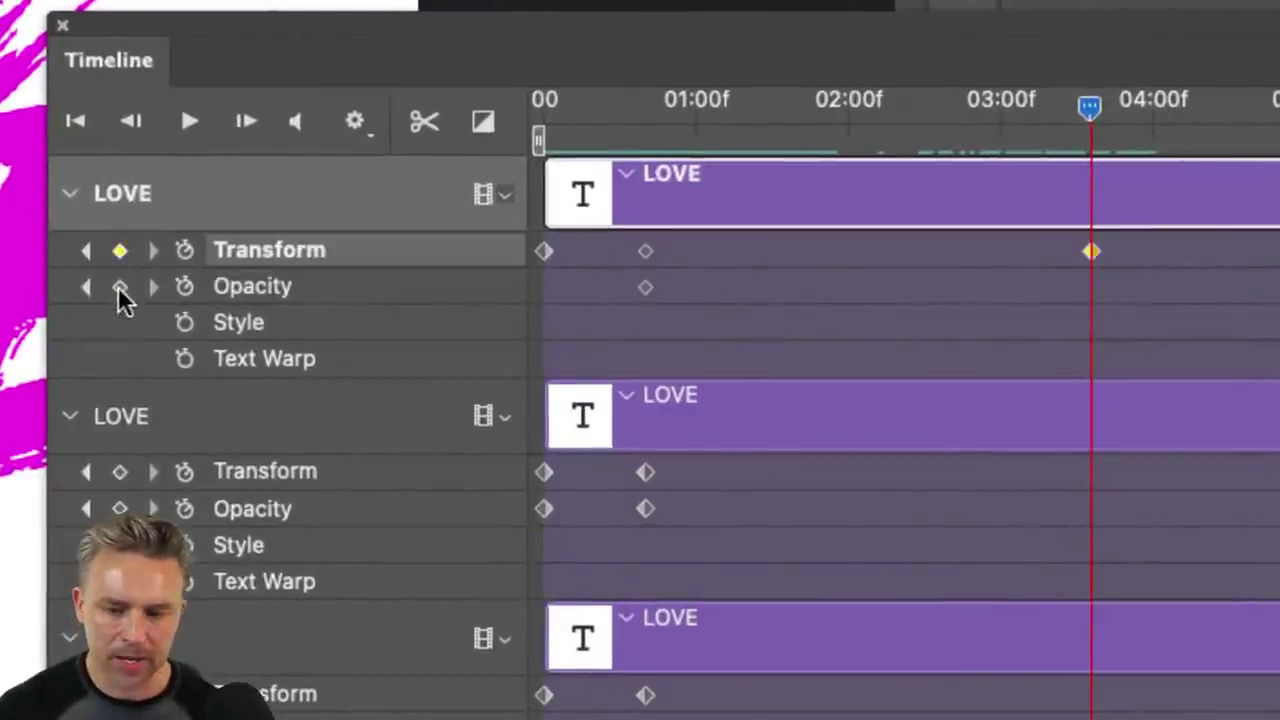
left_click(119, 287)
Move the playhead to 0:00:04:07 and copy the Amboy LOVE's starting Transform keyframe.
left_click_drag(700, 118, 1188, 150)
left_click(449, 297)
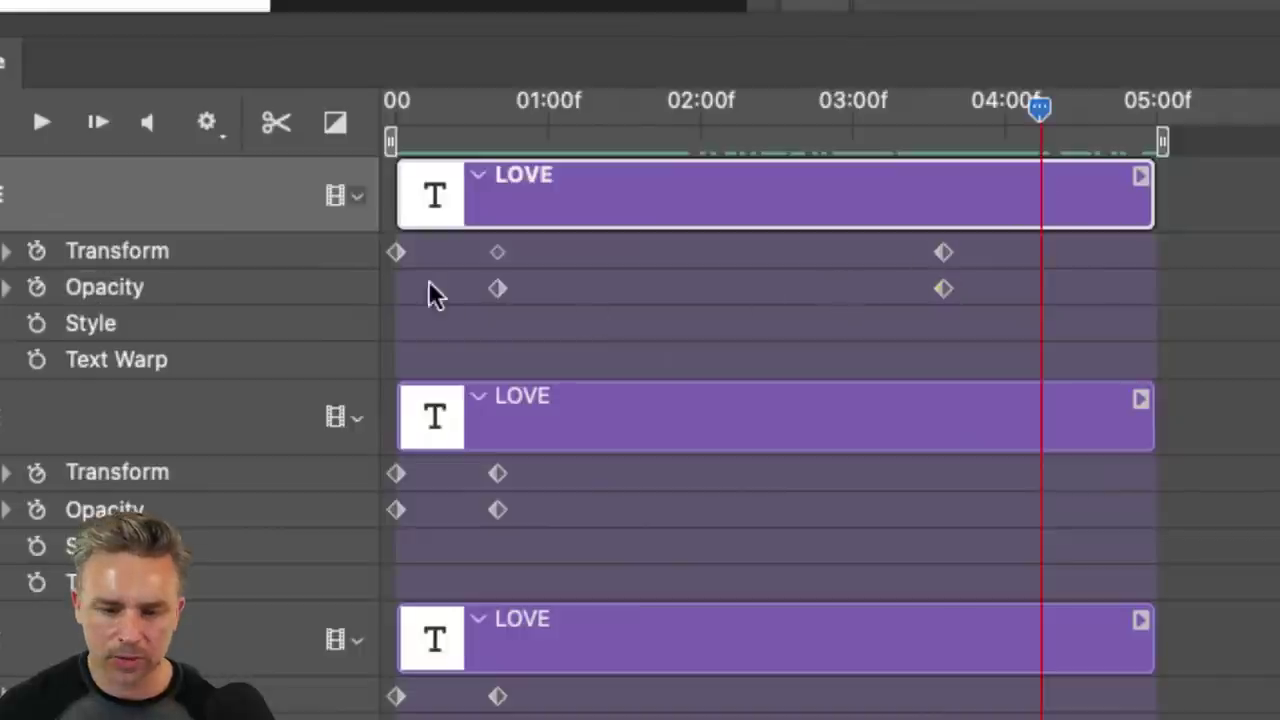
left_click(396, 253)
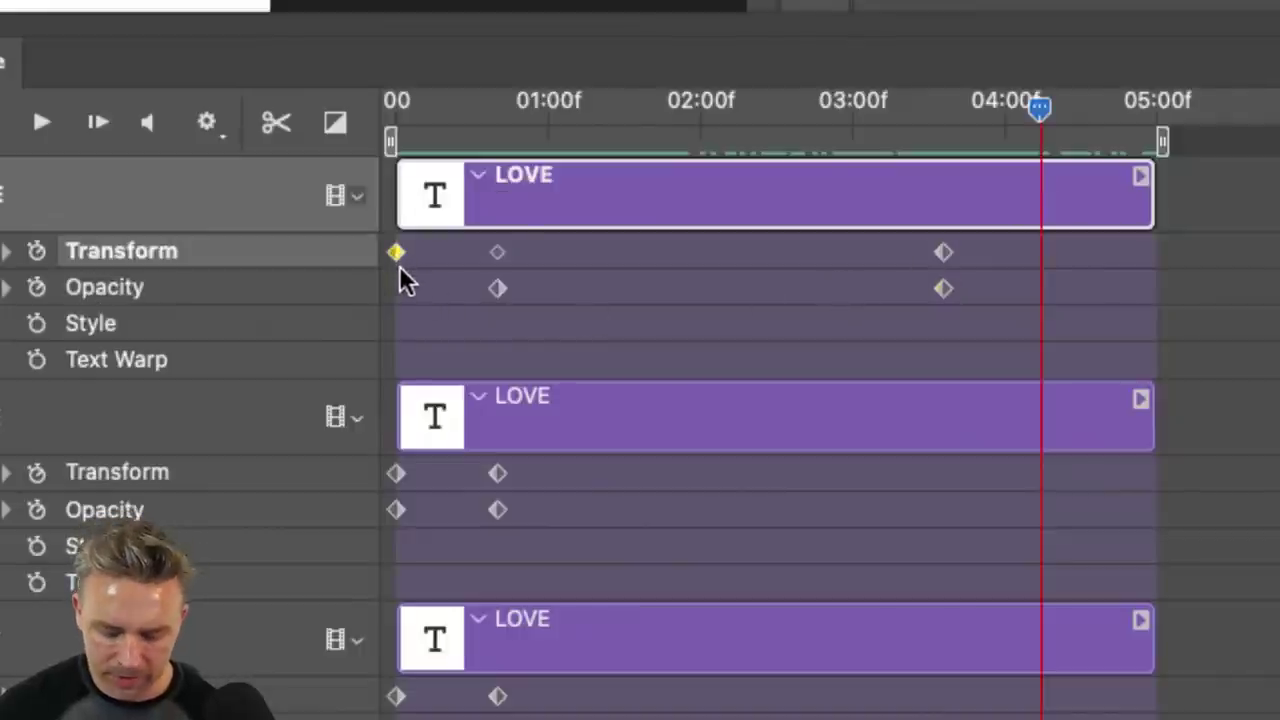
key("ctrl+j")
key("ctrl+z")
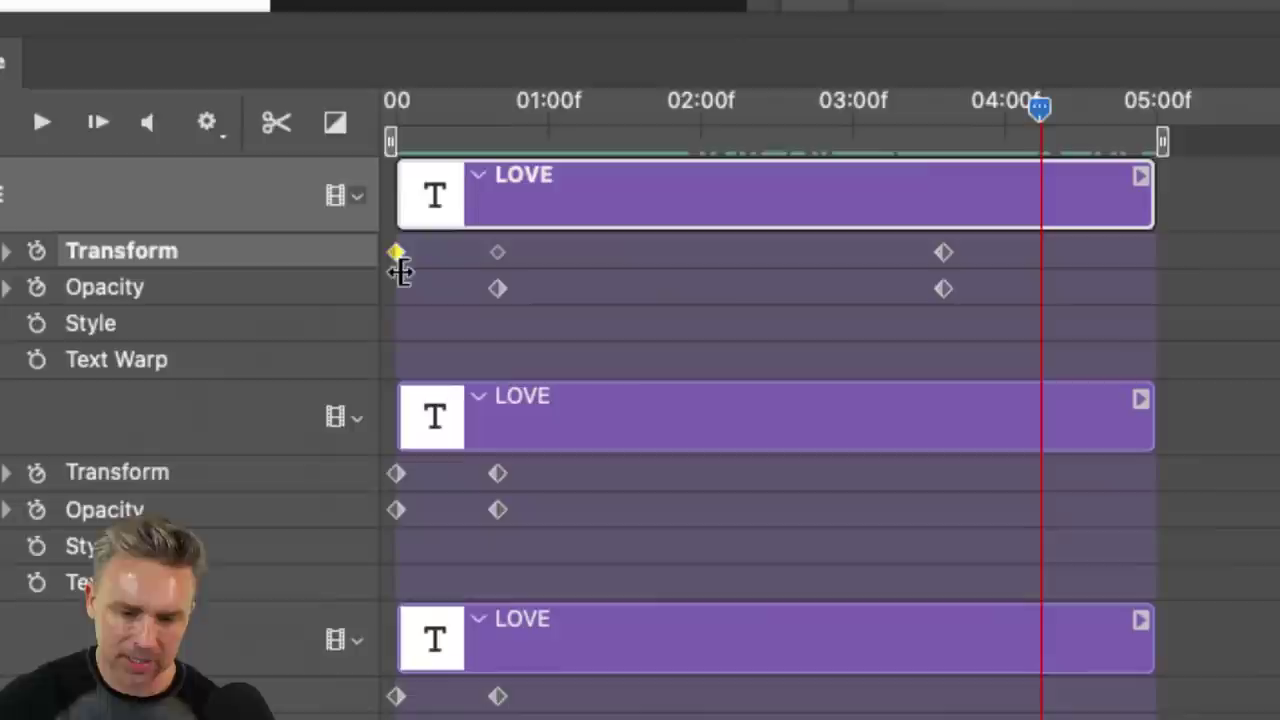
right_click(396, 253)
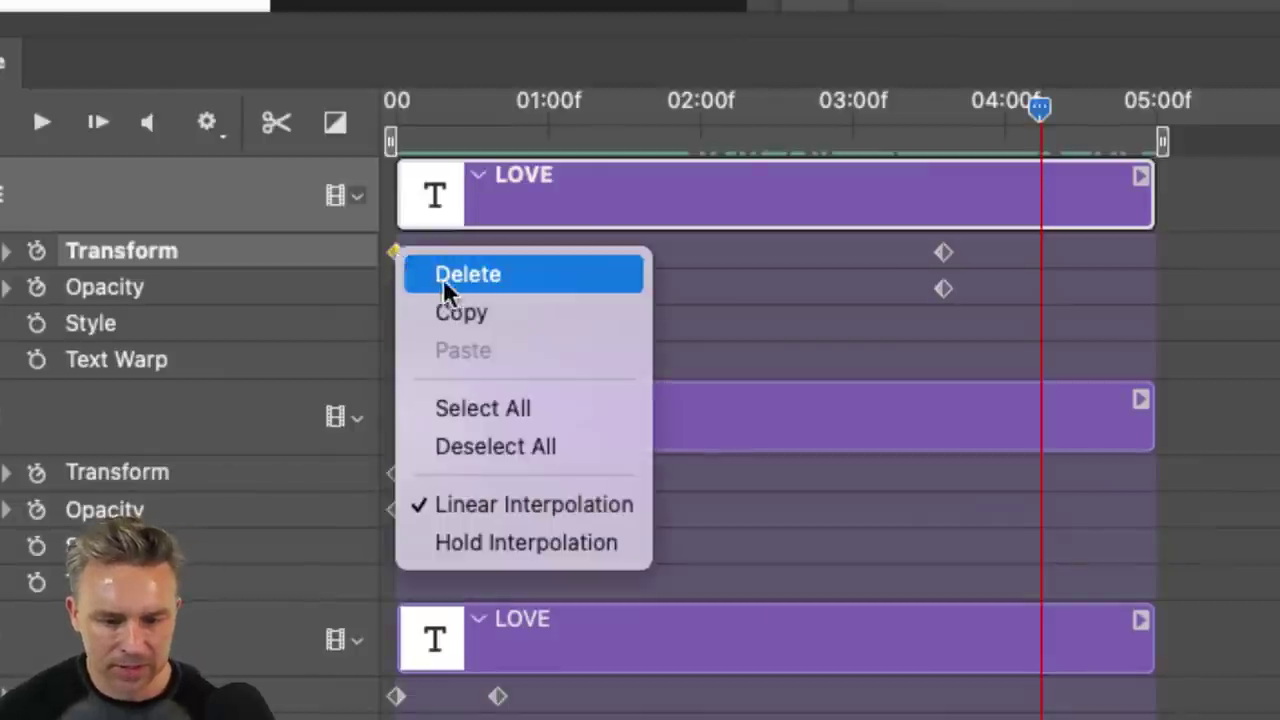
left_click(458, 313)
Add a Transform keyframe to the Amboy LOVE at 0:00:04:07 and paste the copied starting position onto it.
left_click(1014, 250)
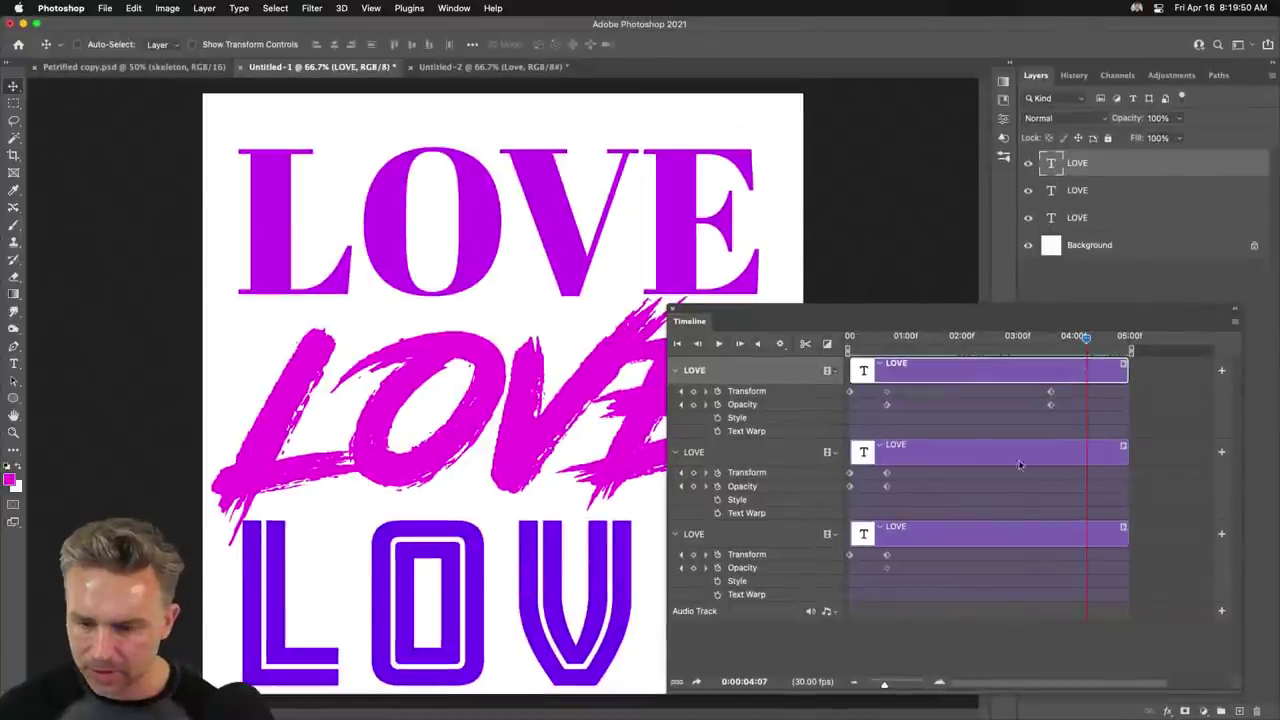
left_click(693, 392)
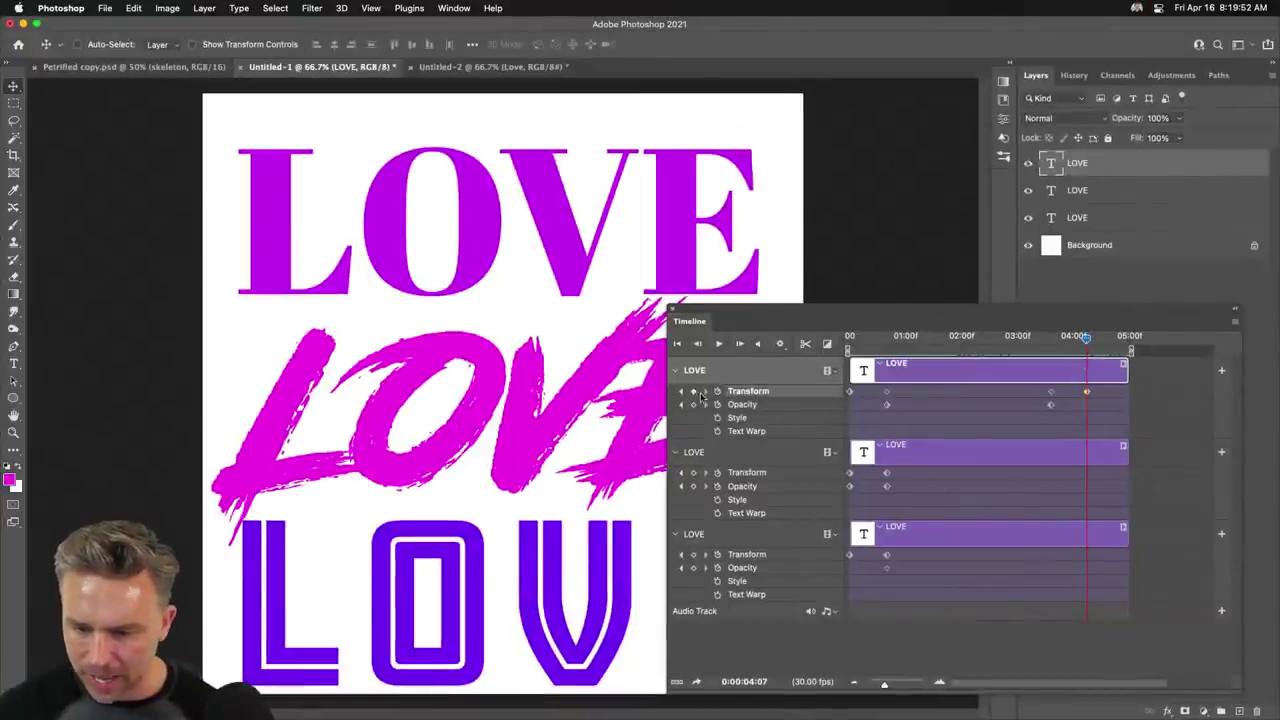
right_click(1085, 393)
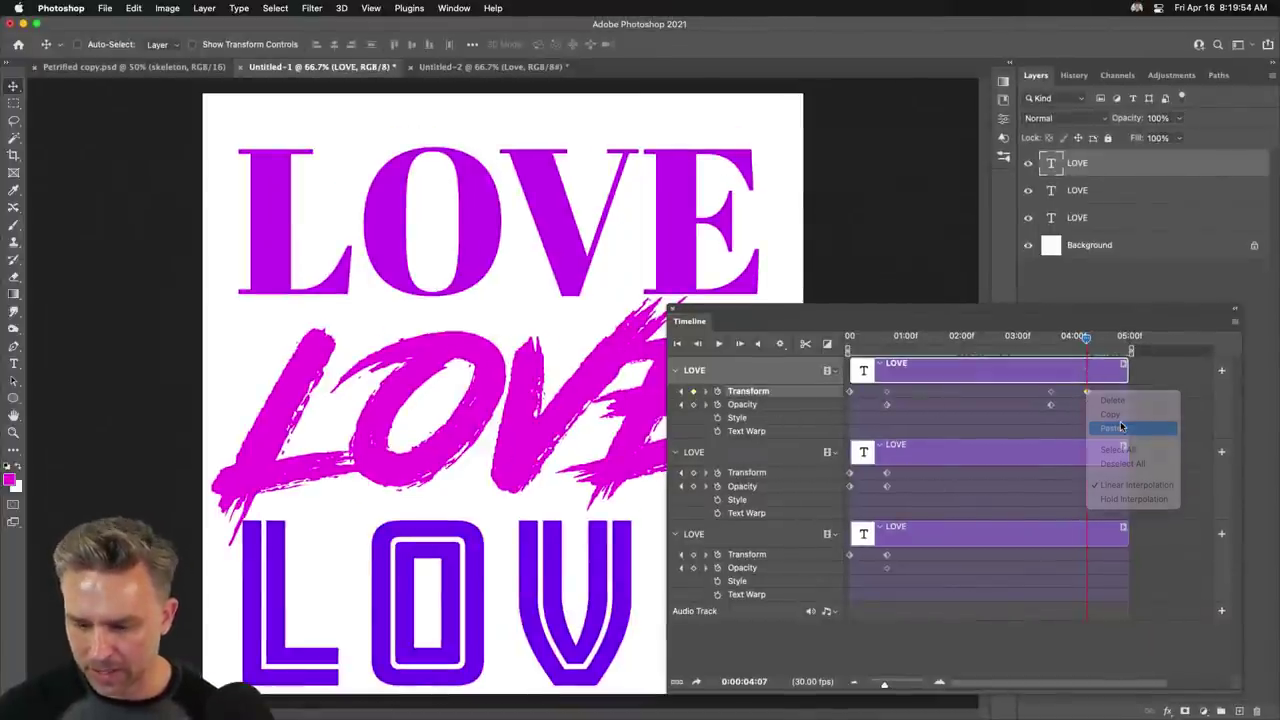
left_click(1120, 427)
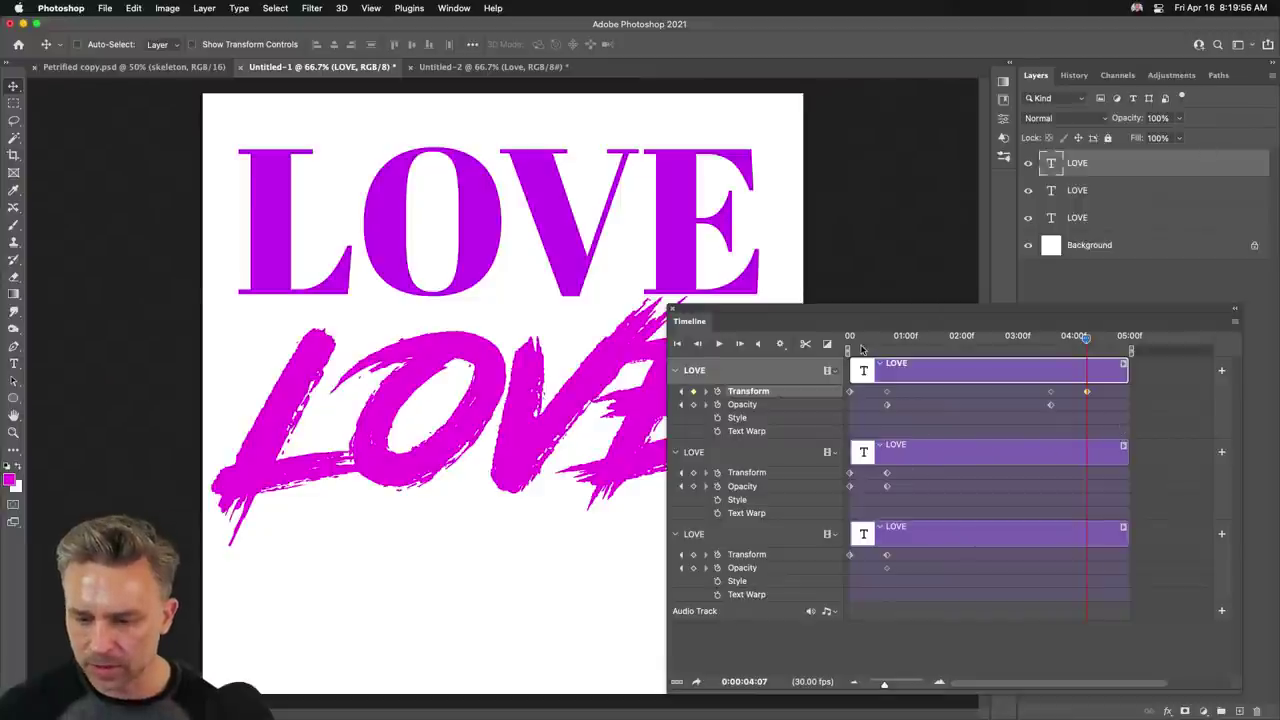
Return the playhead to the start and copy the middle LOVE's first Transform and Opacity keyframes together.
left_click_drag(861, 349, 828, 343)
left_click_drag(851, 474, 838, 502)
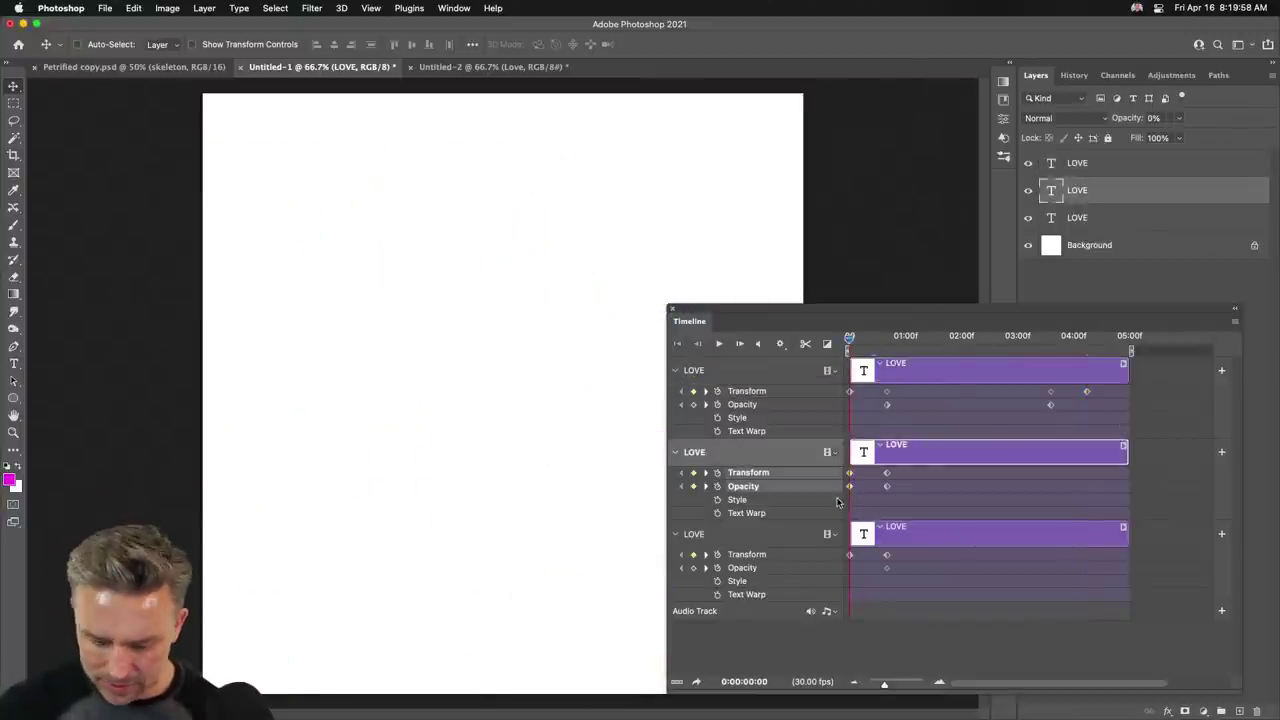
right_click(851, 478)
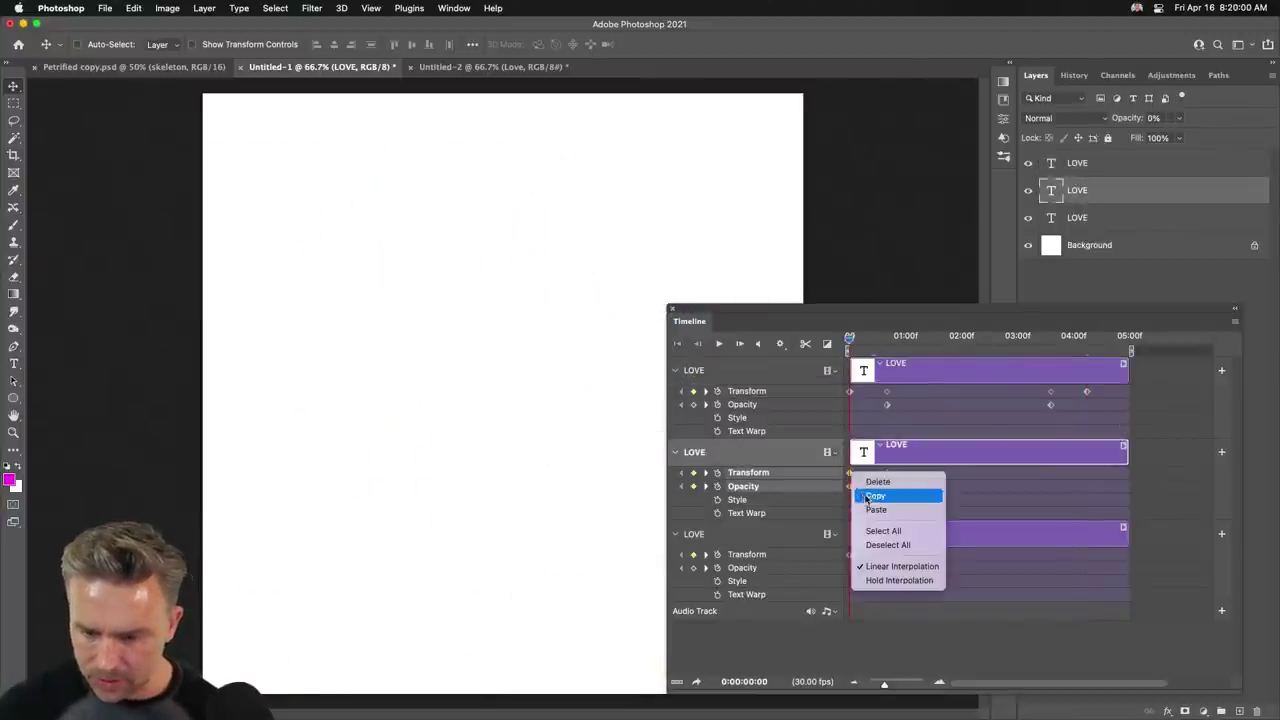
left_click(868, 492)
Add Transform and Opacity keyframes to the middle LOVE track at 0:00:03:16.
left_click_drag(1024, 345, 1050, 345)
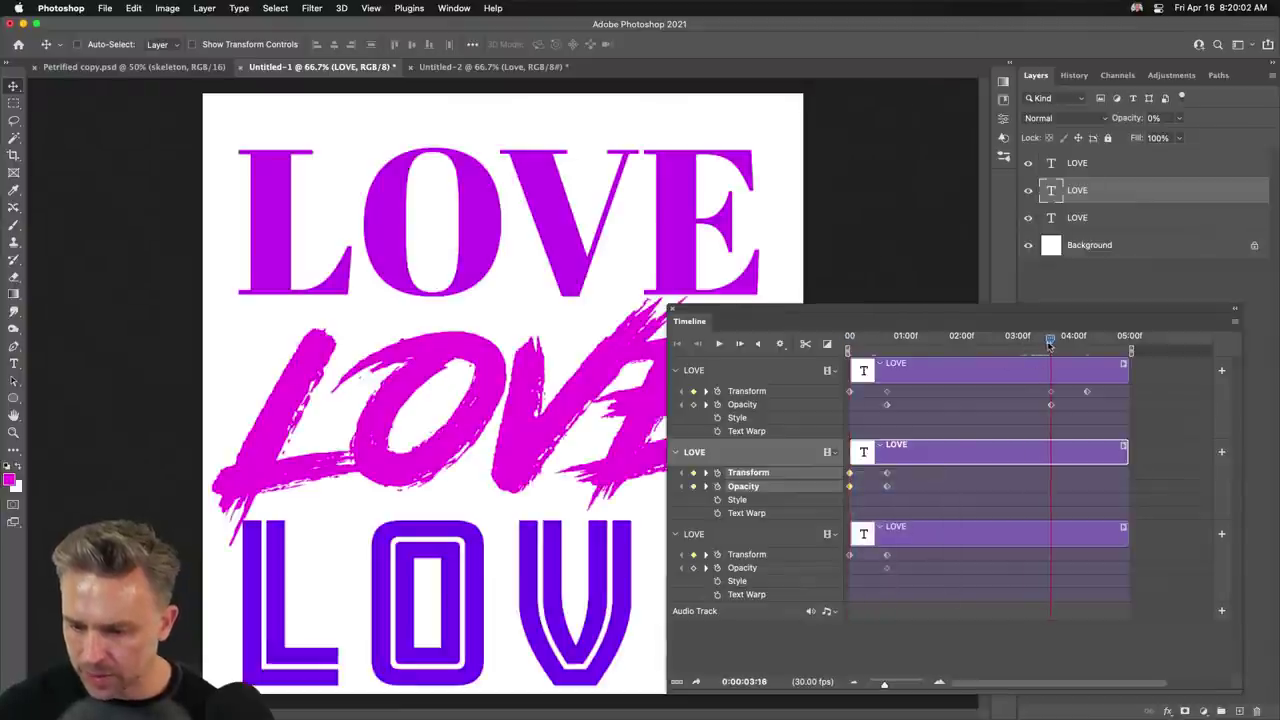
left_click(694, 473)
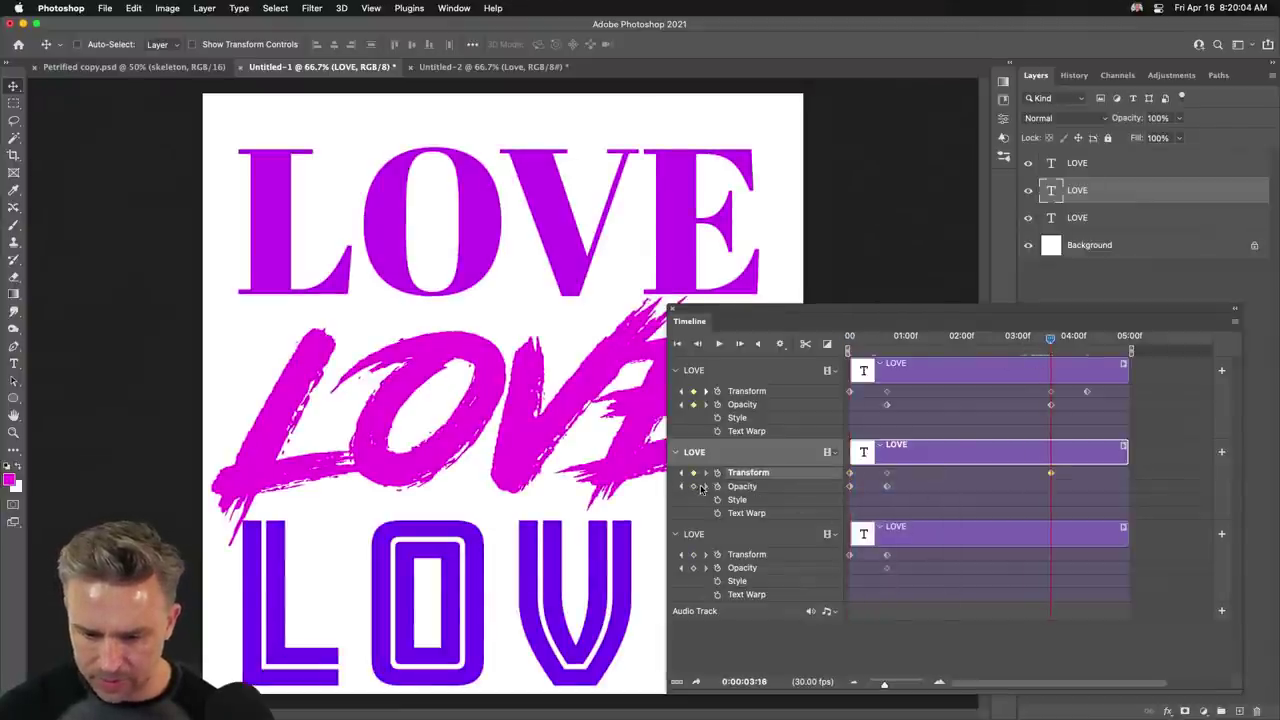
left_click(695, 486)
Add Transform and Opacity keyframes to the middle LOVE at 0:00:04:08 and paste the copied starting keyframes onto them.
left_click(1087, 346)
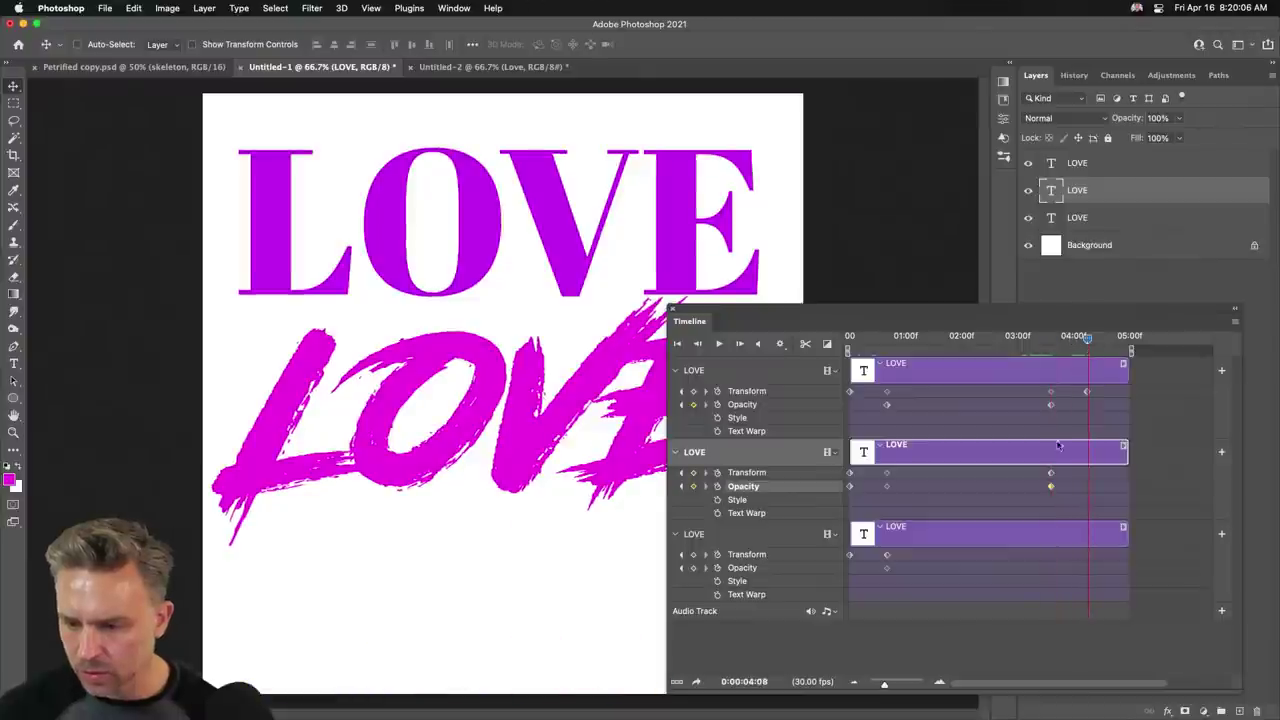
left_click(694, 473)
left_click(694, 486)
mouse_move(1076, 468)
left_mouse_down()
mouse_move(1106, 498)
mouse_move(1090, 486)
left_mouse_up()
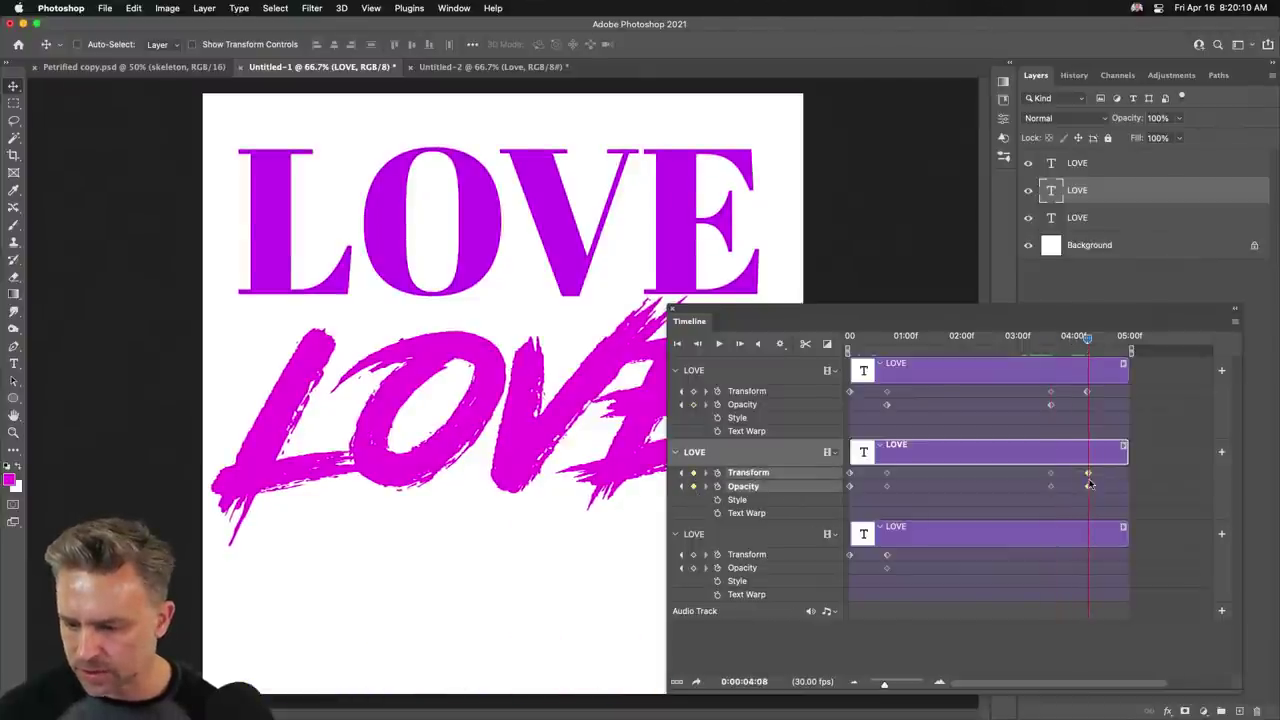
right_click(1090, 486)
left_click(1109, 513)
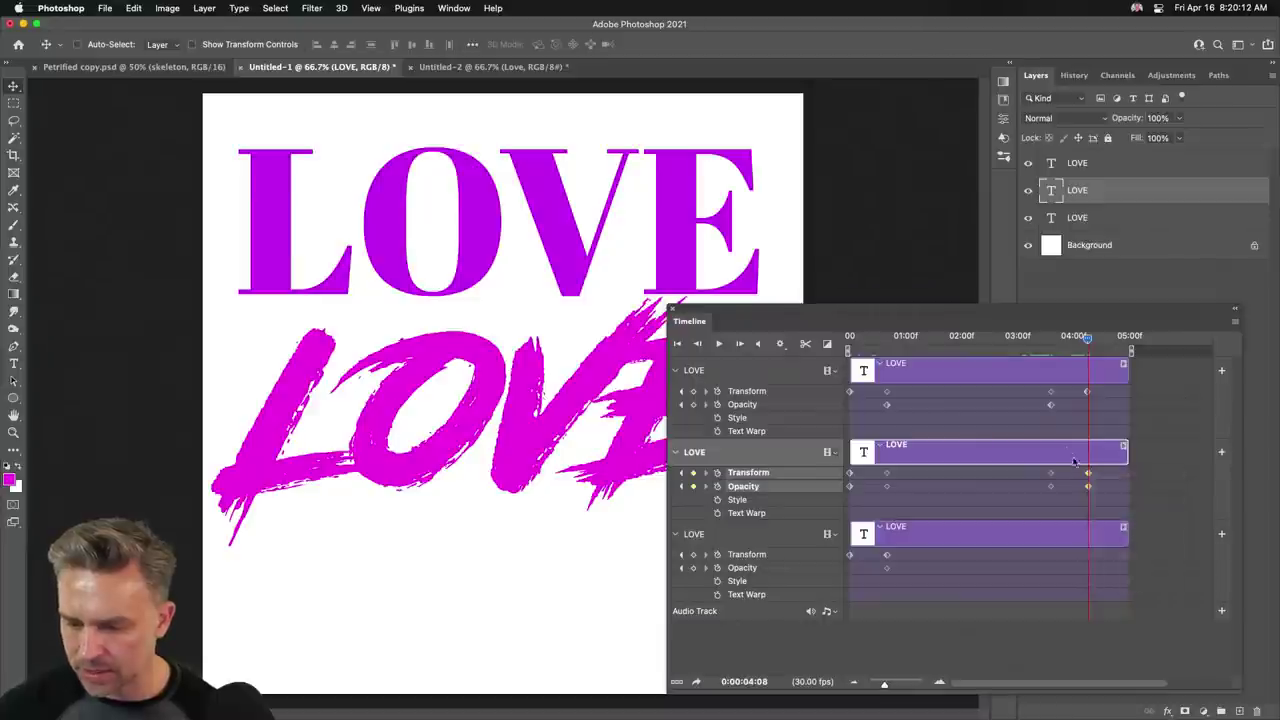
Set the middle LOVE's opacity to 0% at its last keyframe.
key("0")
key("0")
left_click(1235, 325)
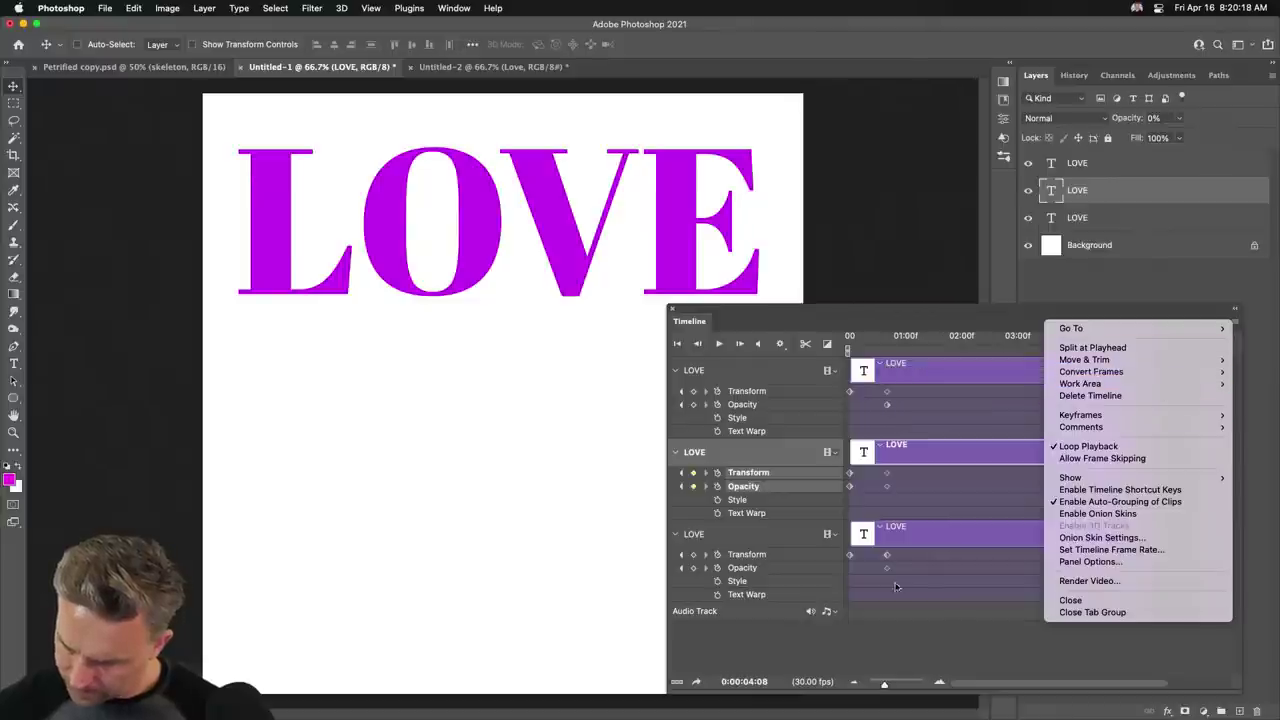
left_click(930, 584)
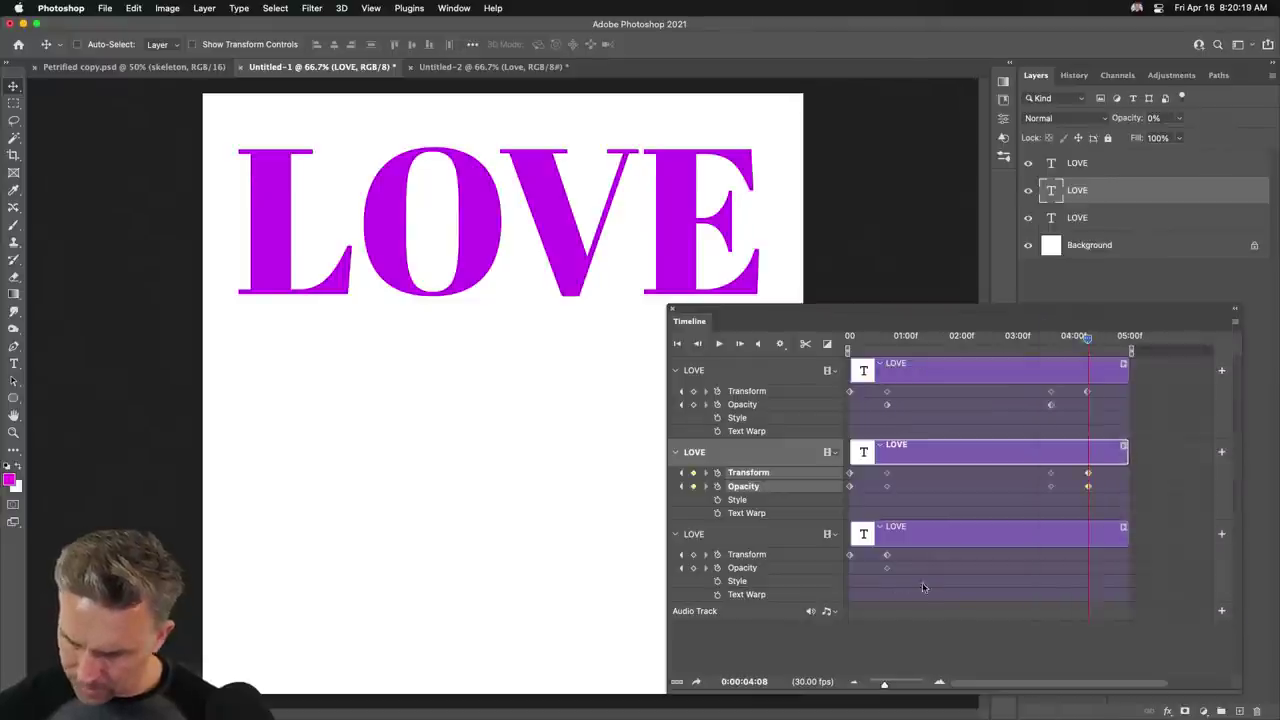
Add Transform and Opacity keyframes to the serif LOVE track and shift them back to line up with the other tracks' hold-end keyframes.
left_click(694, 555)
left_click(694, 568)
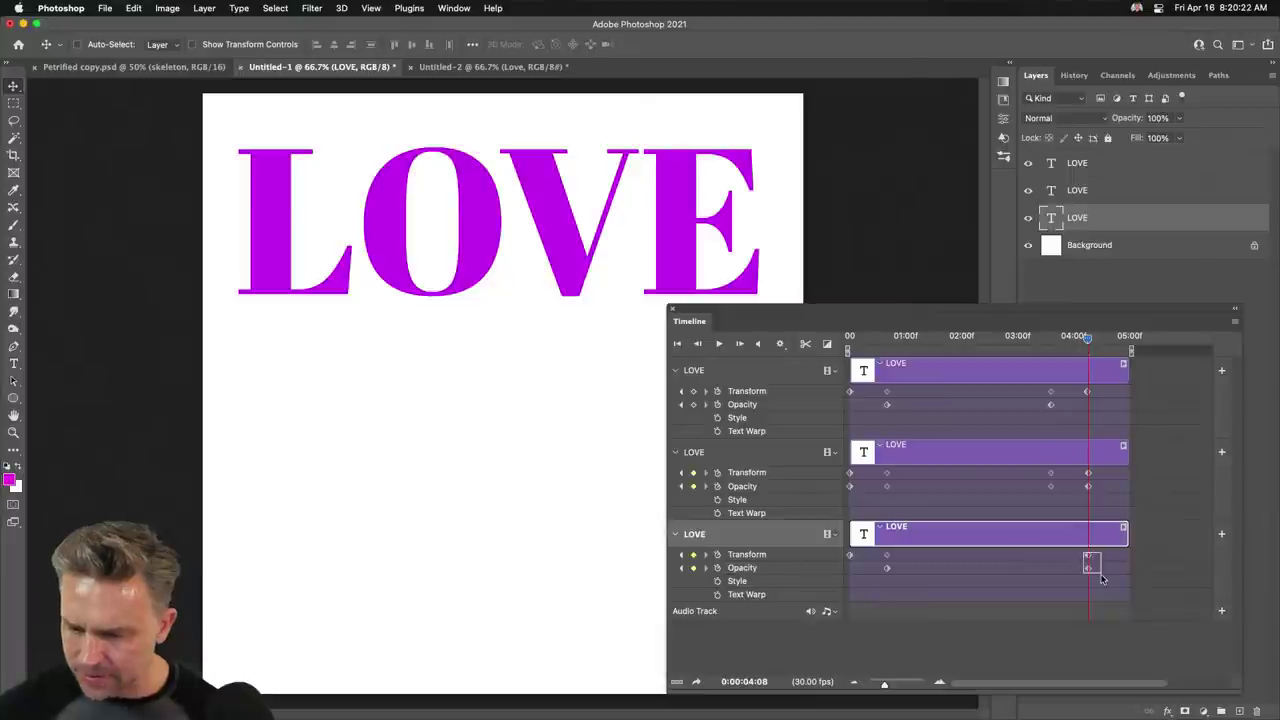
left_click(1088, 557)
left_click_drag(1088, 560, 1050, 558)
Copy the serif LOVE's starting Transform keyframe and paste it onto a new Transform keyframe at 0:00:04:08.
left_click(850, 556)
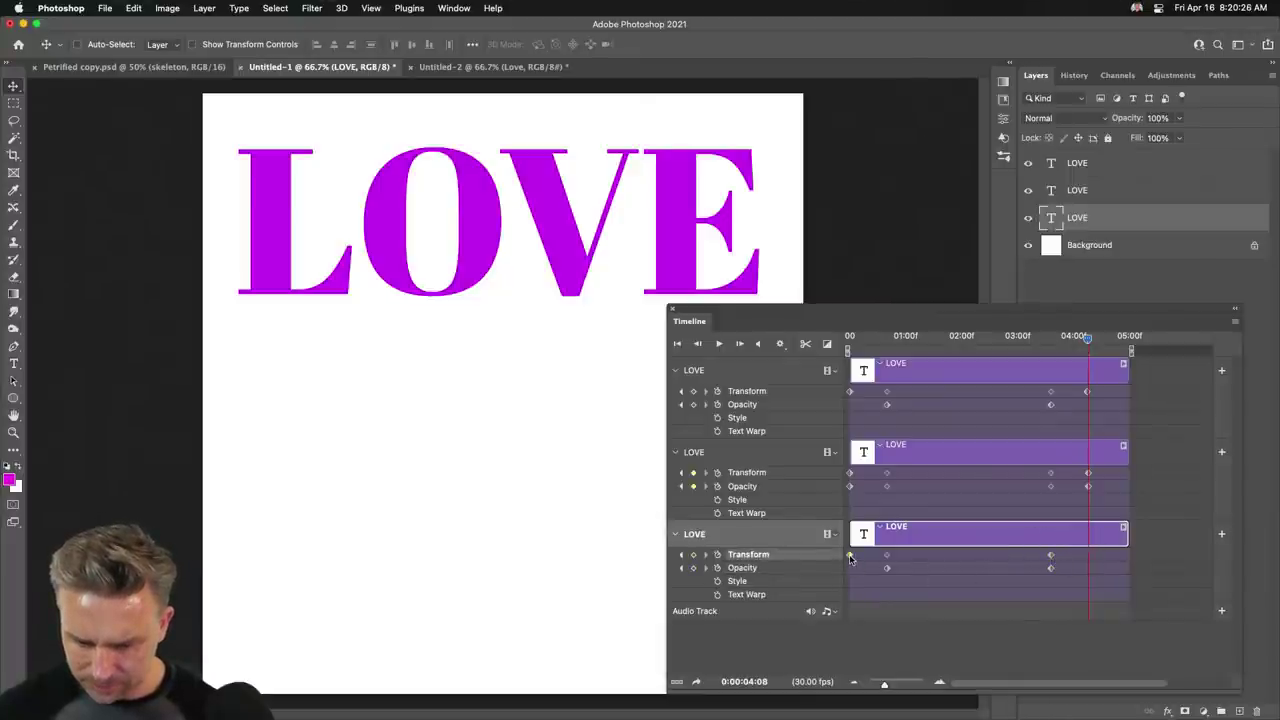
right_click(850, 559)
left_click(885, 574)
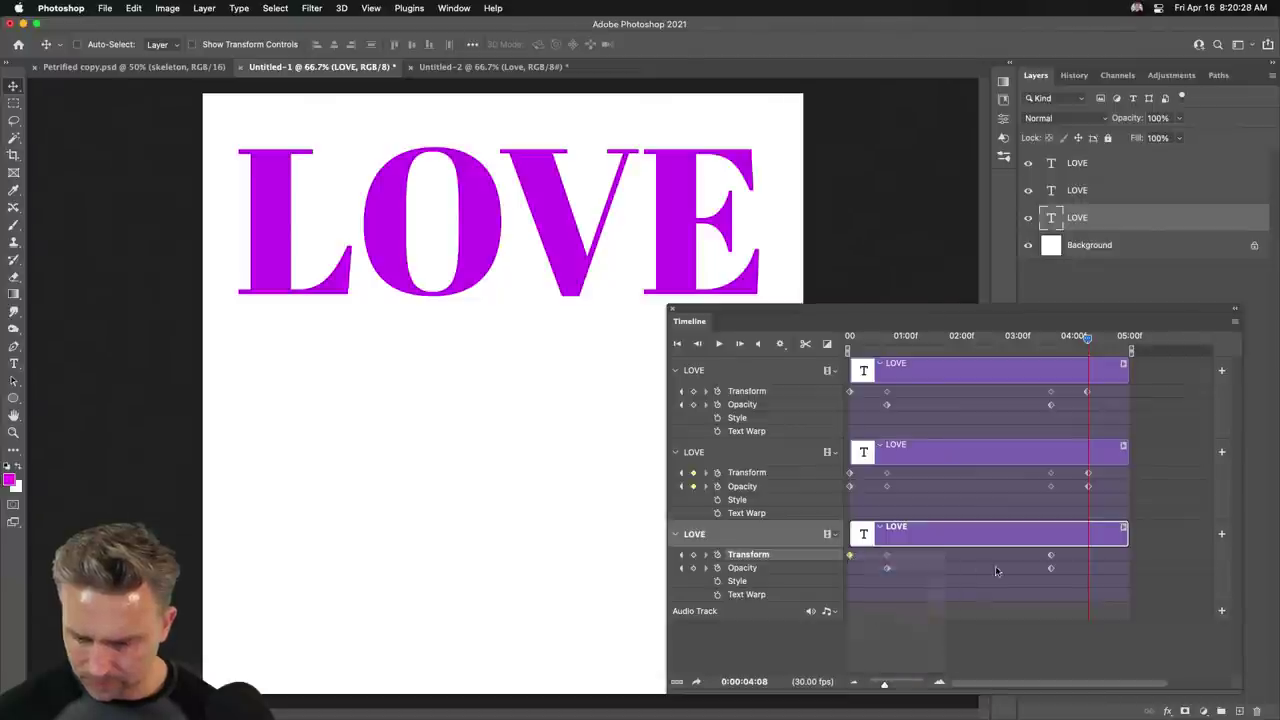
left_click(693, 555)
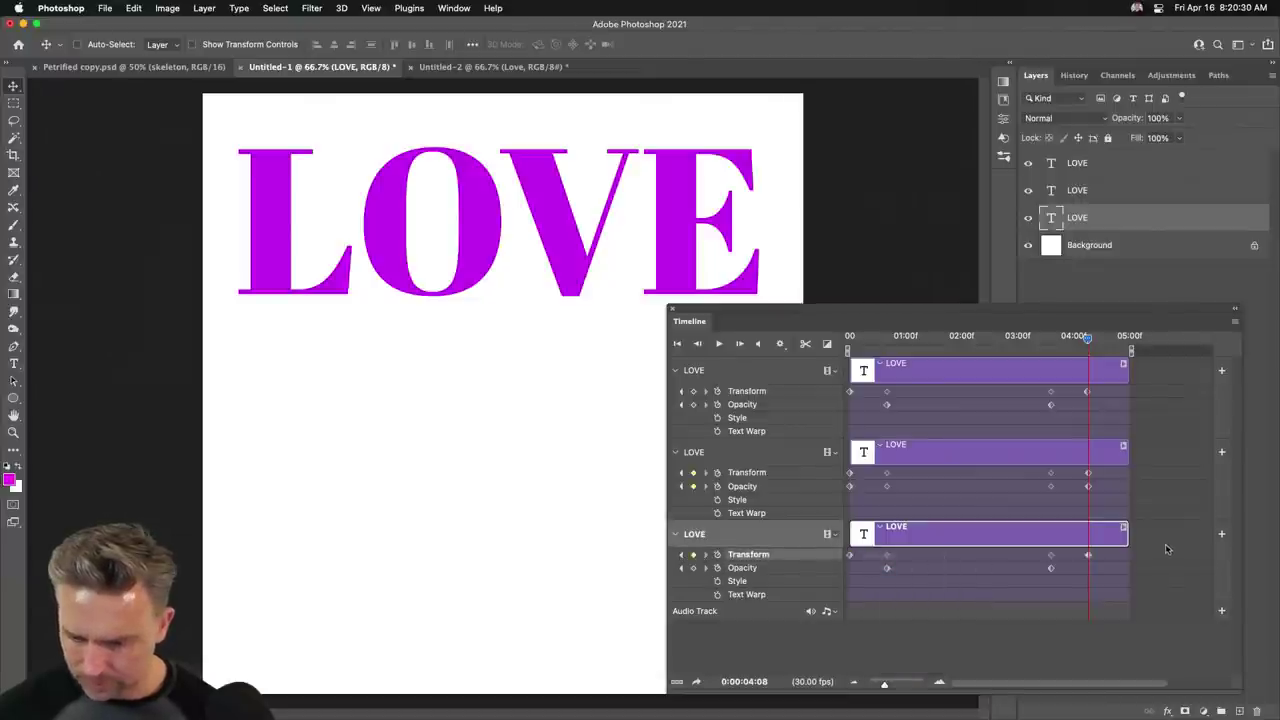
right_click(1089, 557)
left_click(1113, 590)
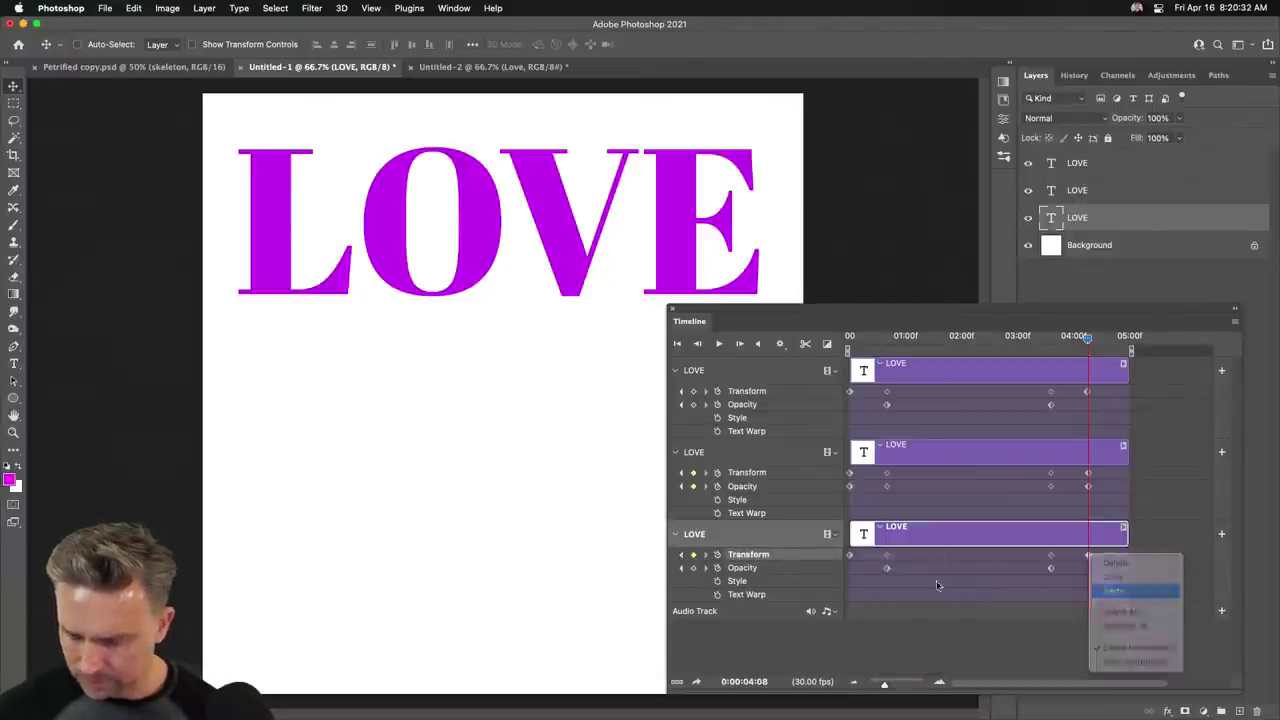
Move the Timeline clear of the artwork, check the playback options and preview the looping animation from the start.
left_click_drag(948, 345, 808, 349)
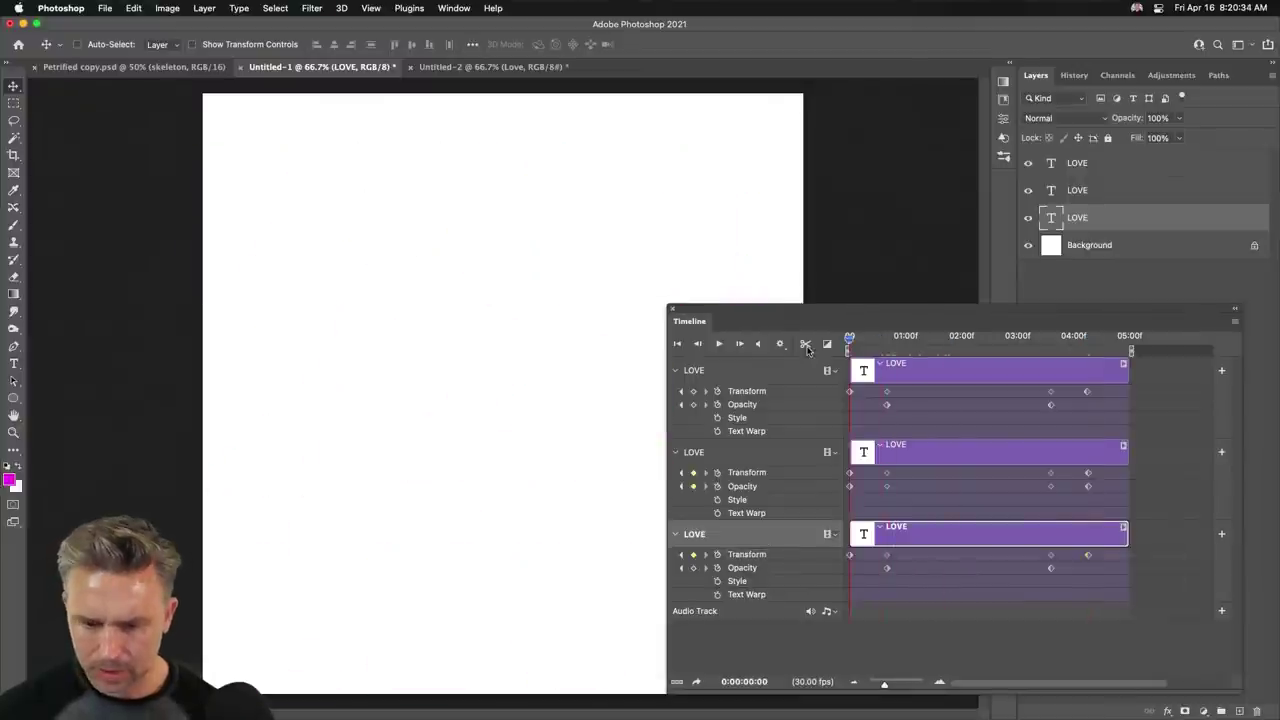
left_click_drag(712, 323, 877, 334)
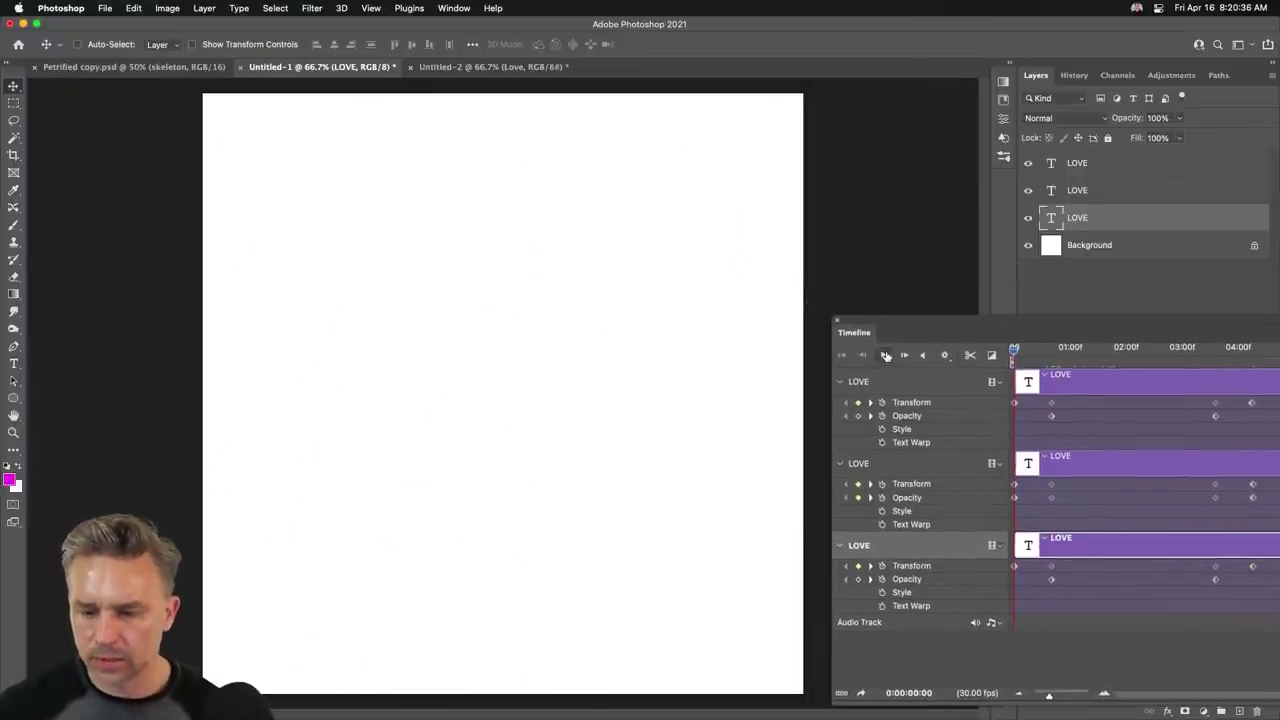
left_click(885, 355)
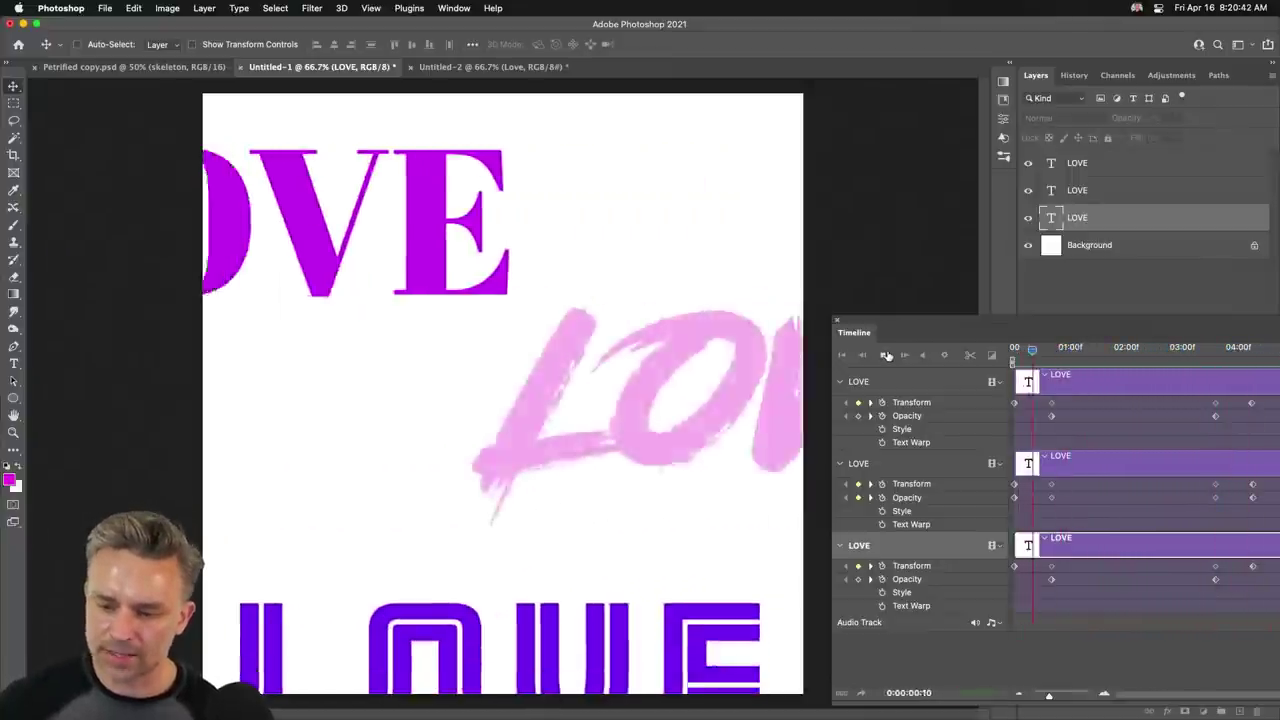
left_click(885, 355)
left_click(945, 356)
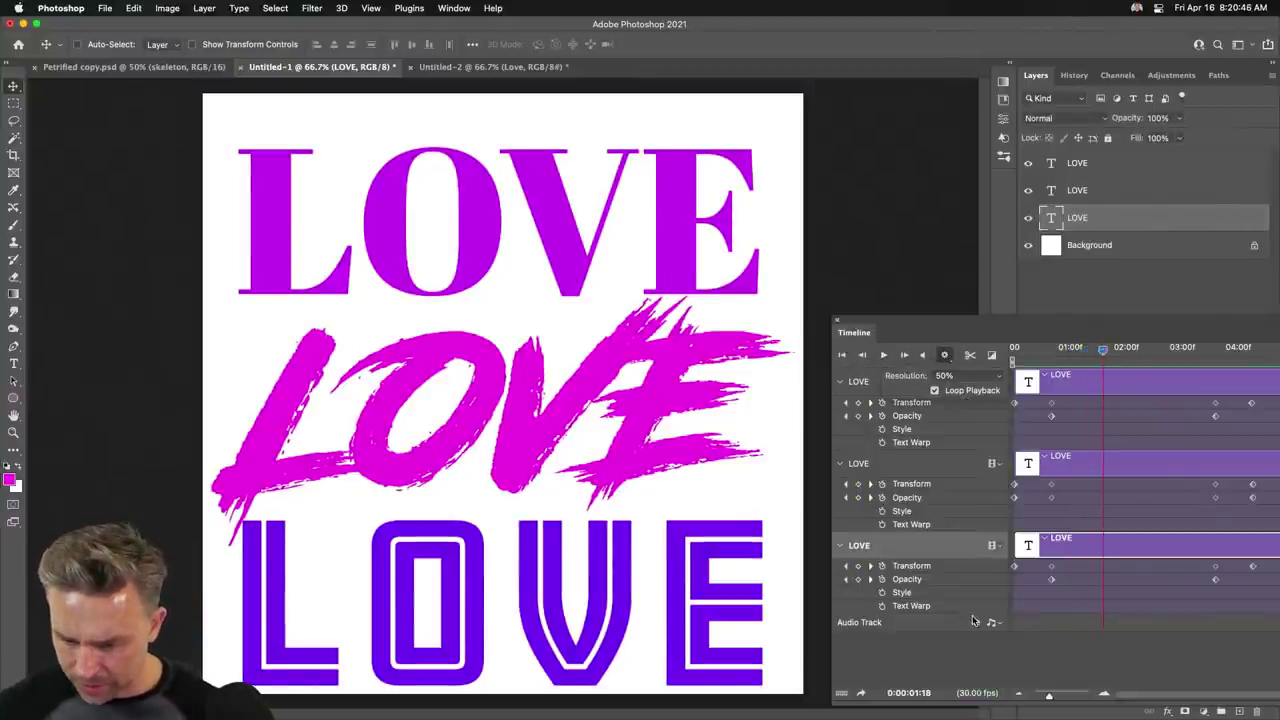
left_click(1035, 640)
left_click(883, 355)
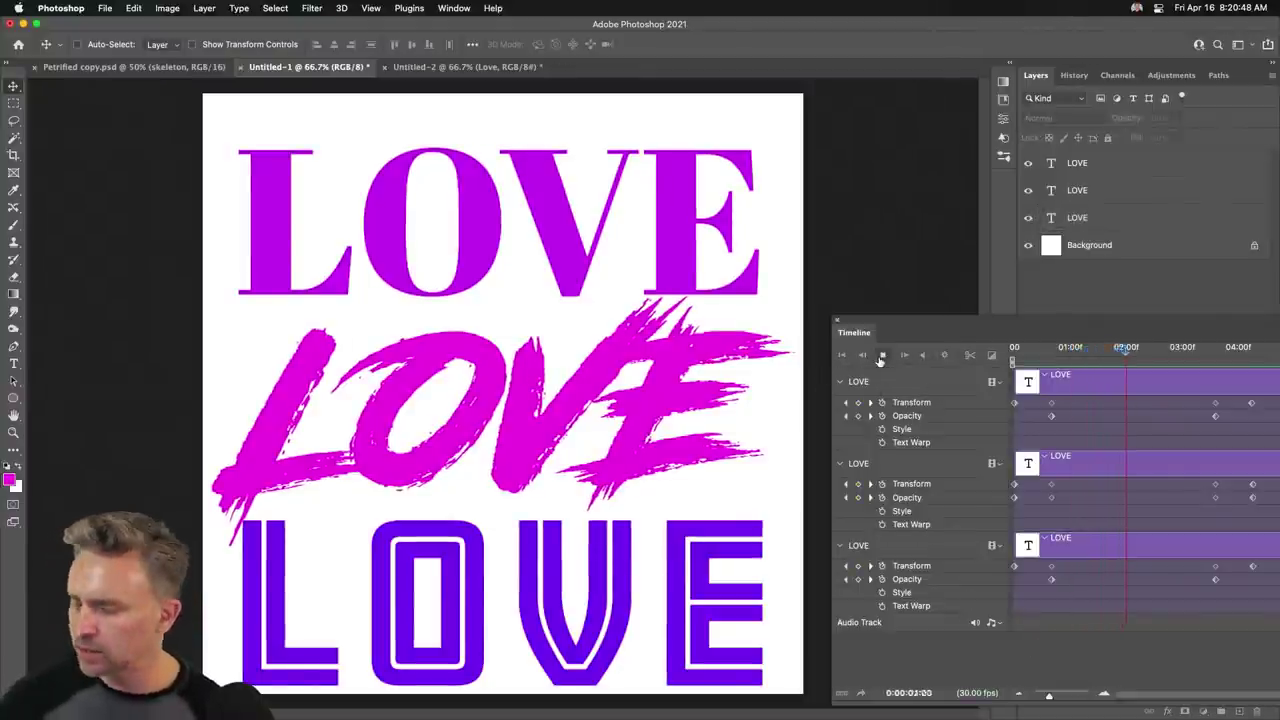
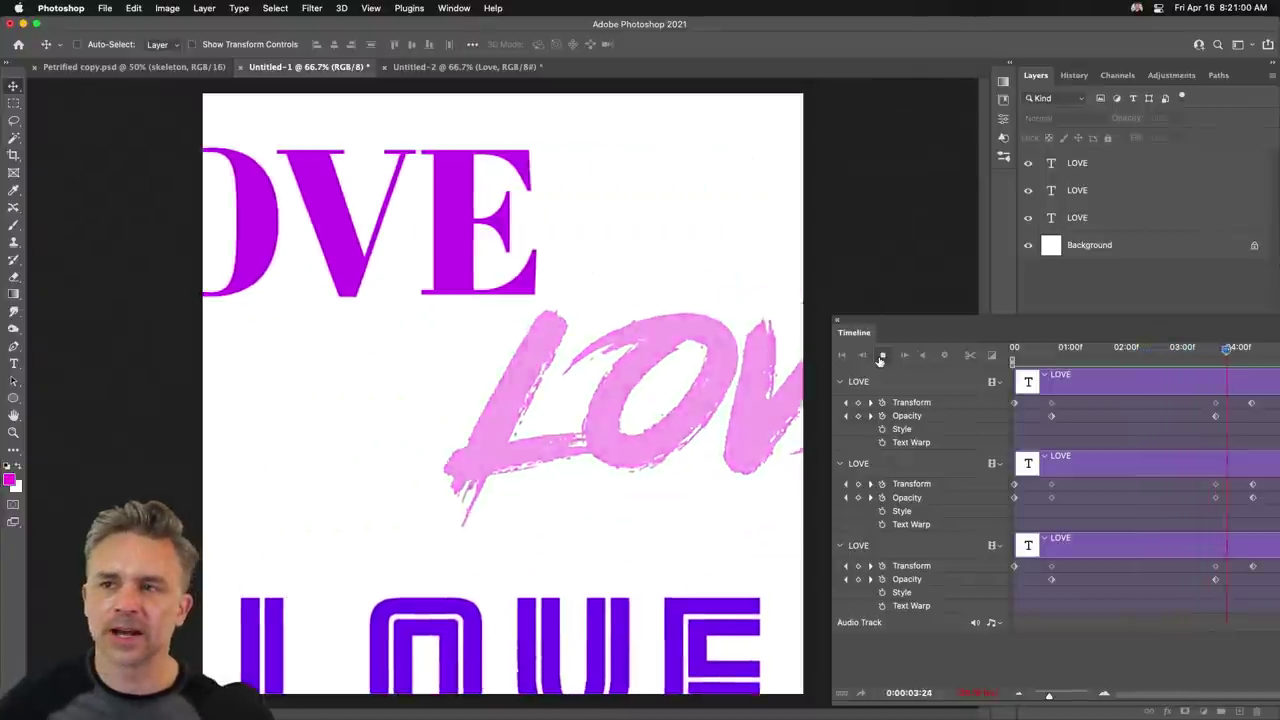
Try retiming the Amboy LOVE's second Transform keyframe to 0:00:01:06 and deleting it.
left_click_drag(990, 330, 750, 308)
left_click(803, 383)
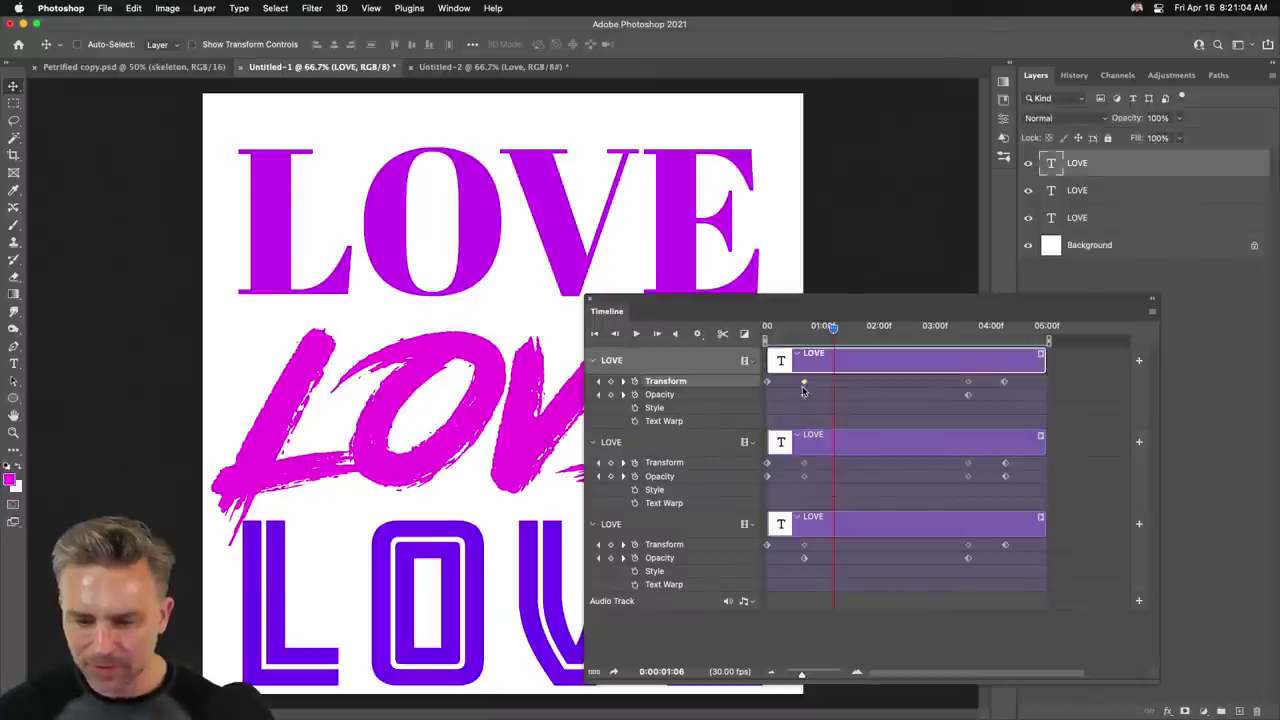
left_click_drag(803, 383, 836, 386)
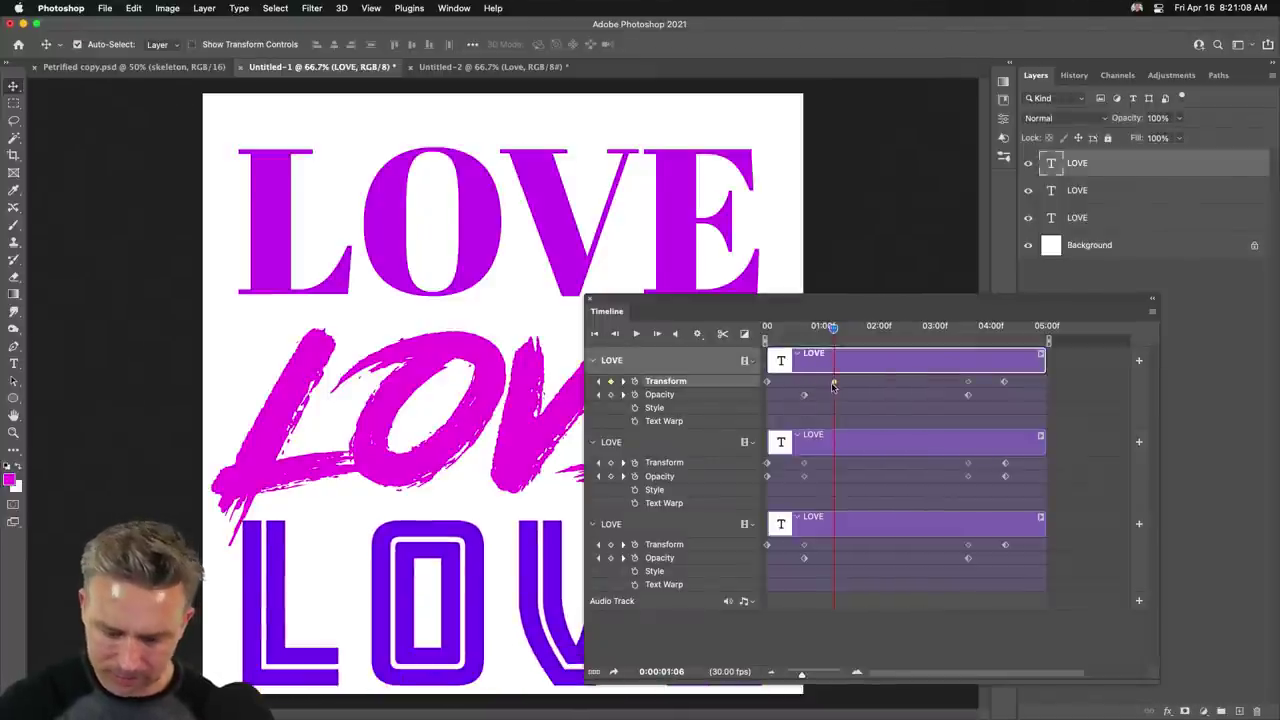
right_click(838, 384)
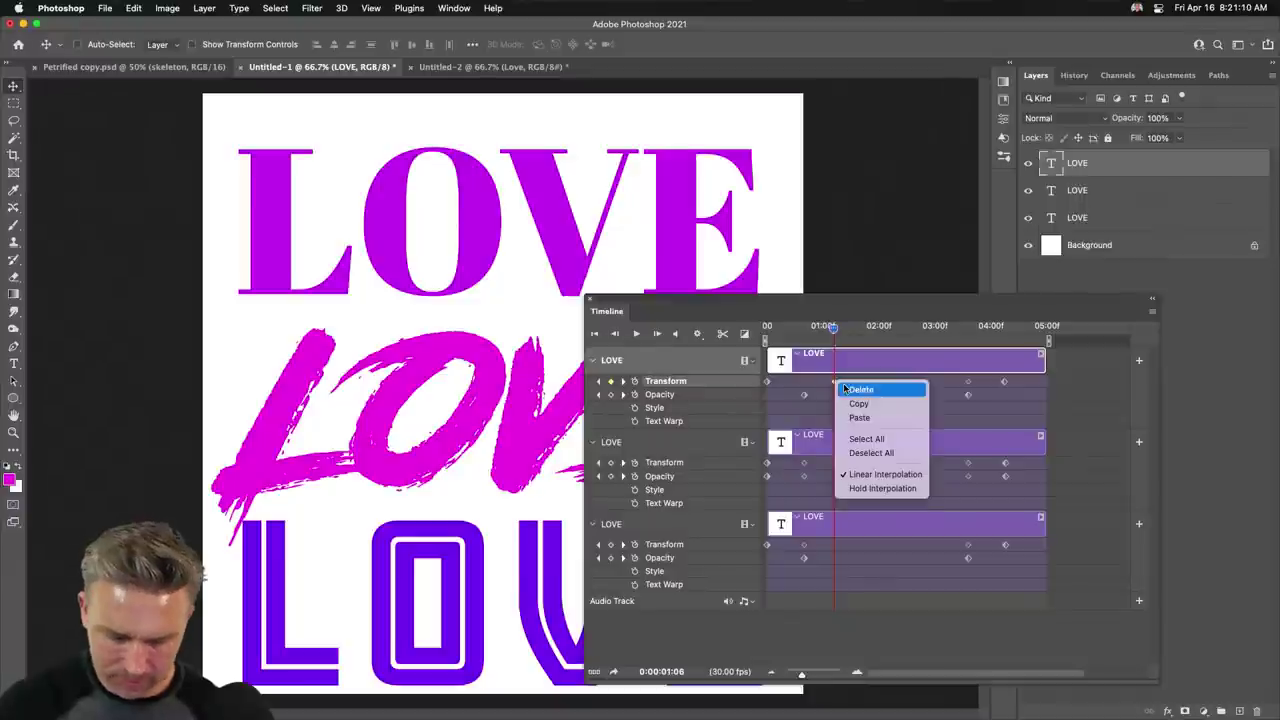
left_click(859, 389)
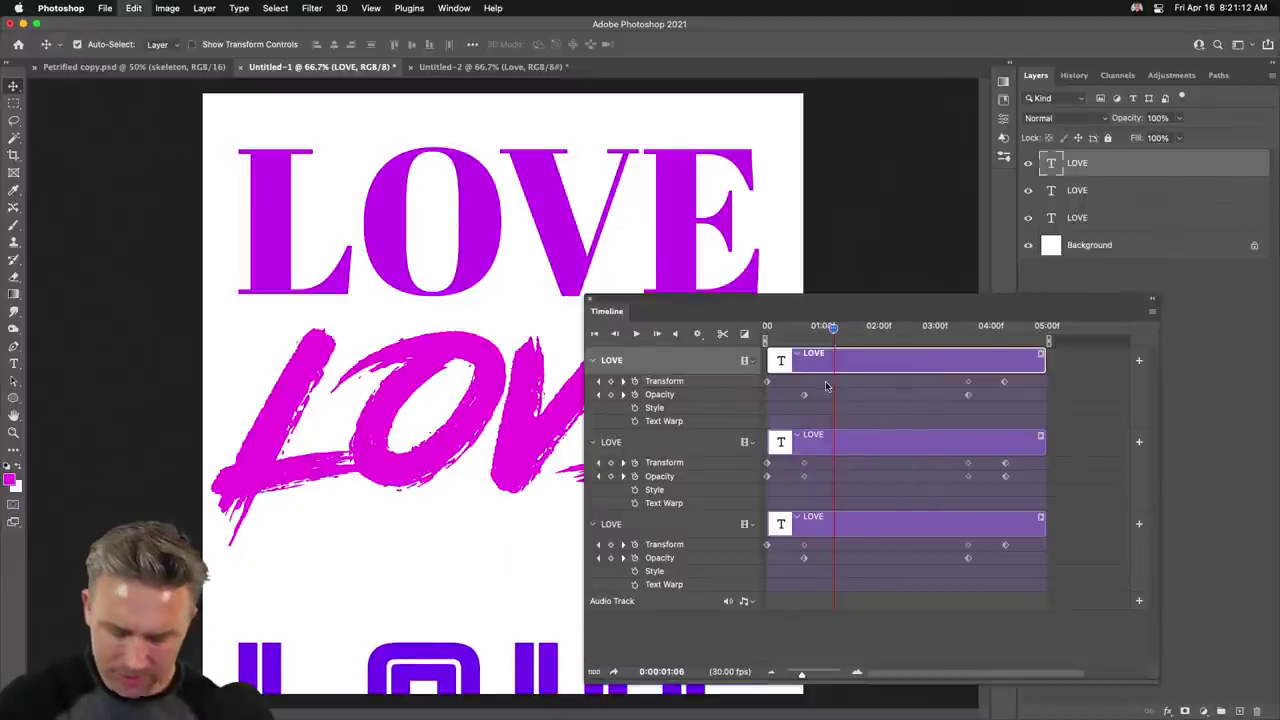
Undo the keyframe deletion and move the Amboy LOVE's Transform keyframe back in line with its first Opacity keyframe.
key("super+z")
left_click_drag(834, 384, 805, 384)
left_click(865, 400)
Dock the Timeline below the artwork and save the document to the computer's Desktop as Love.psd.
left_click_drag(703, 297, 781, 269)
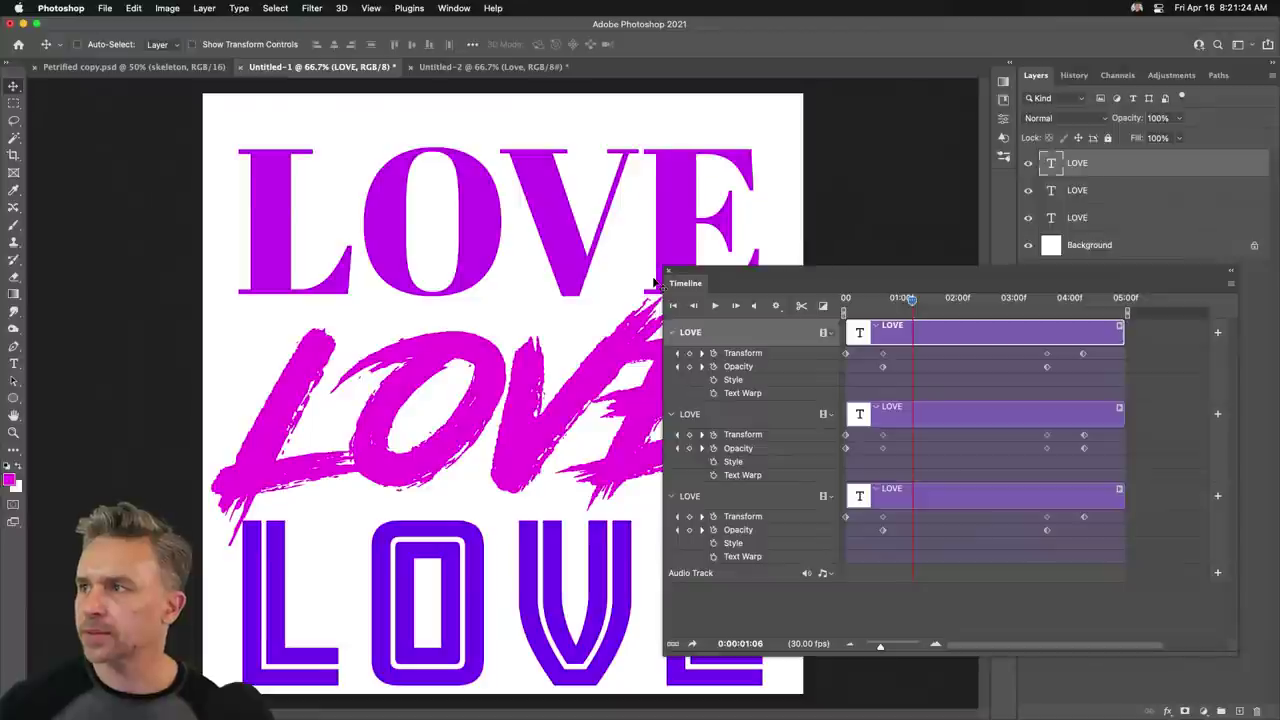
left_click_drag(716, 288, 724, 706)
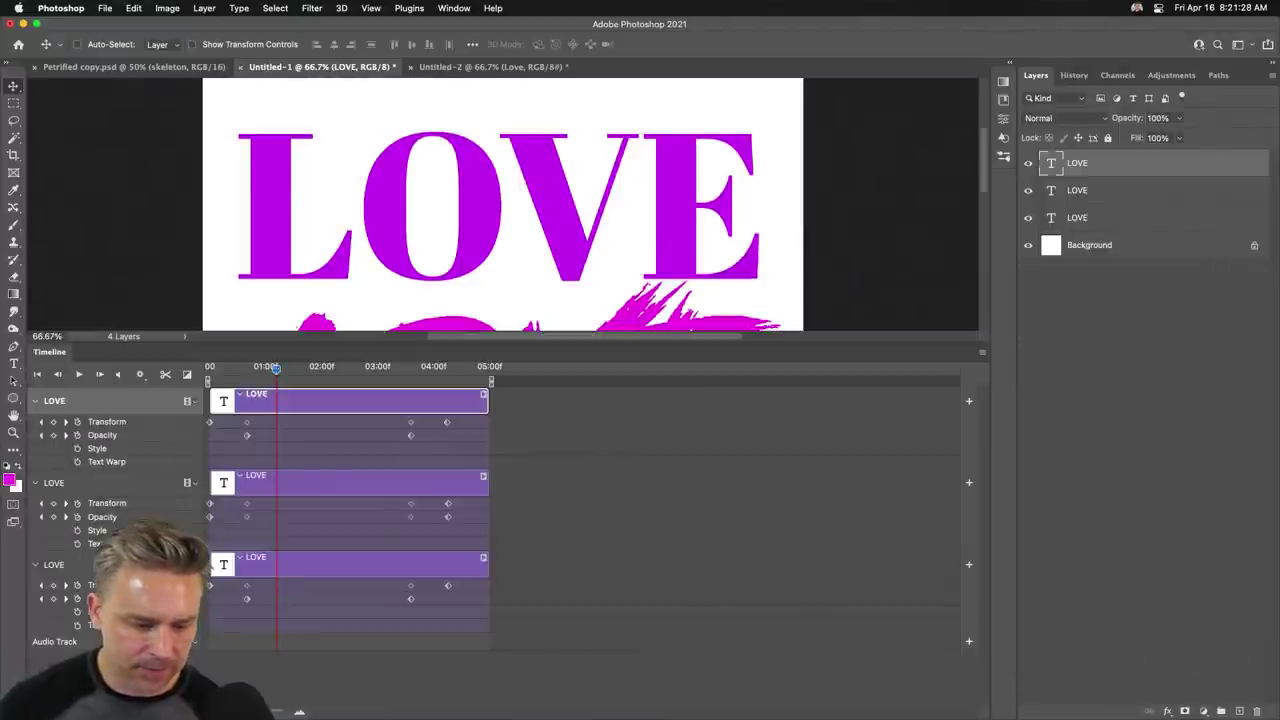
key("super+s")
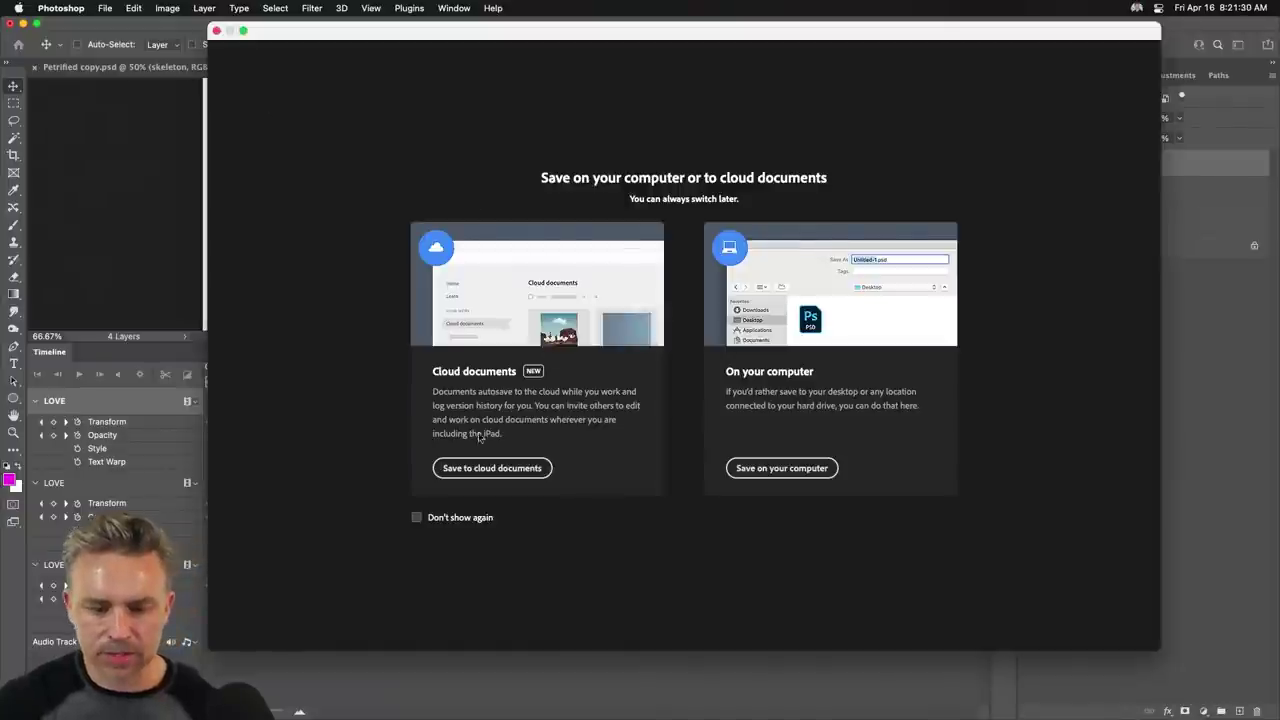
key("Return")
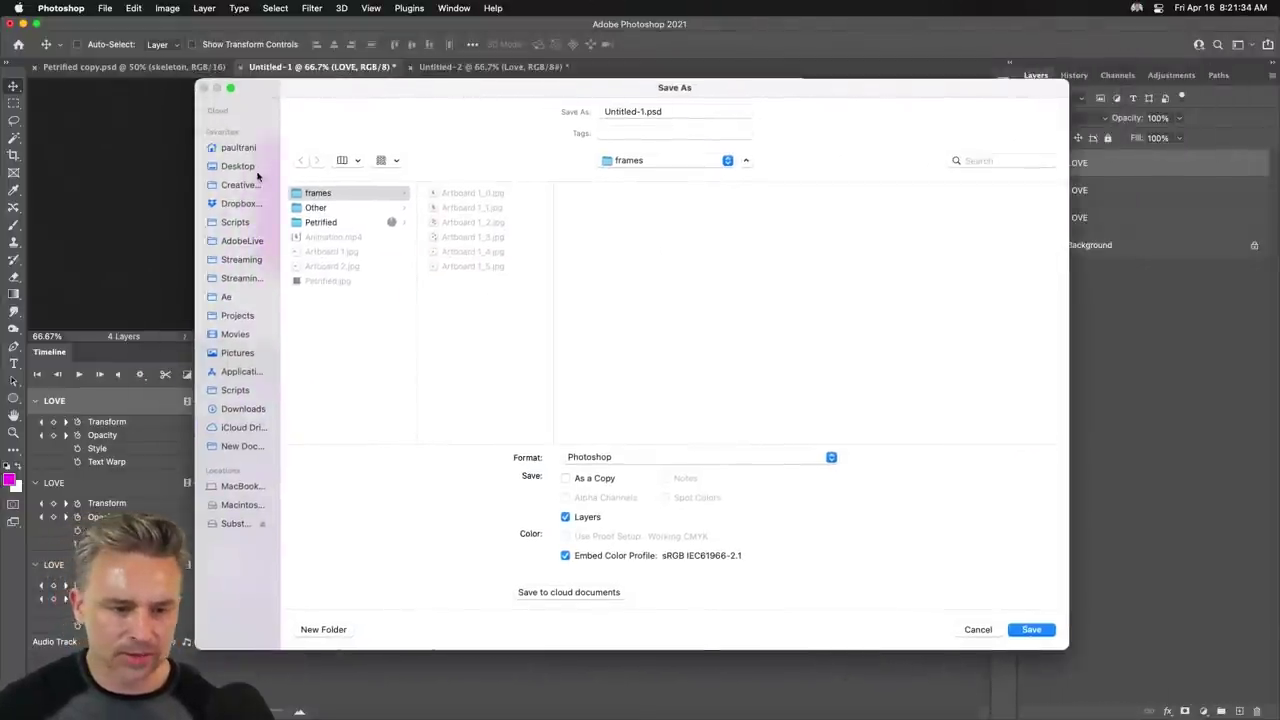
left_click(248, 170)
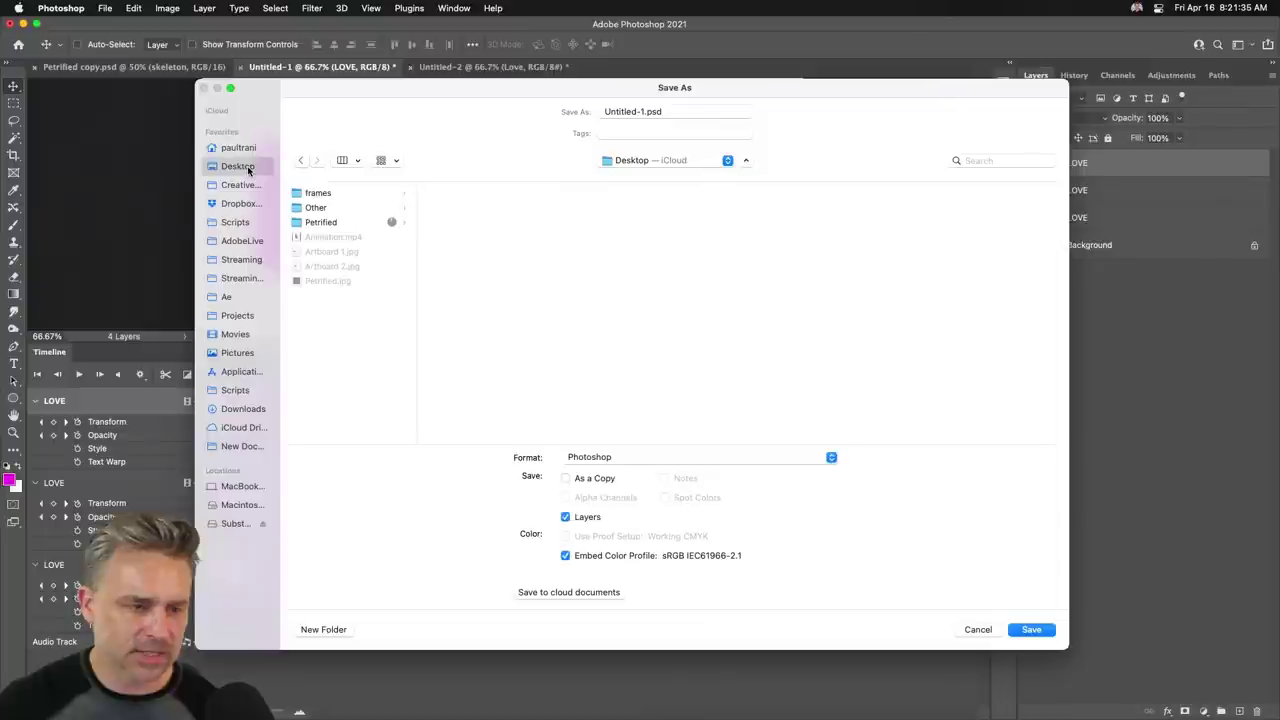
left_click(641, 114)
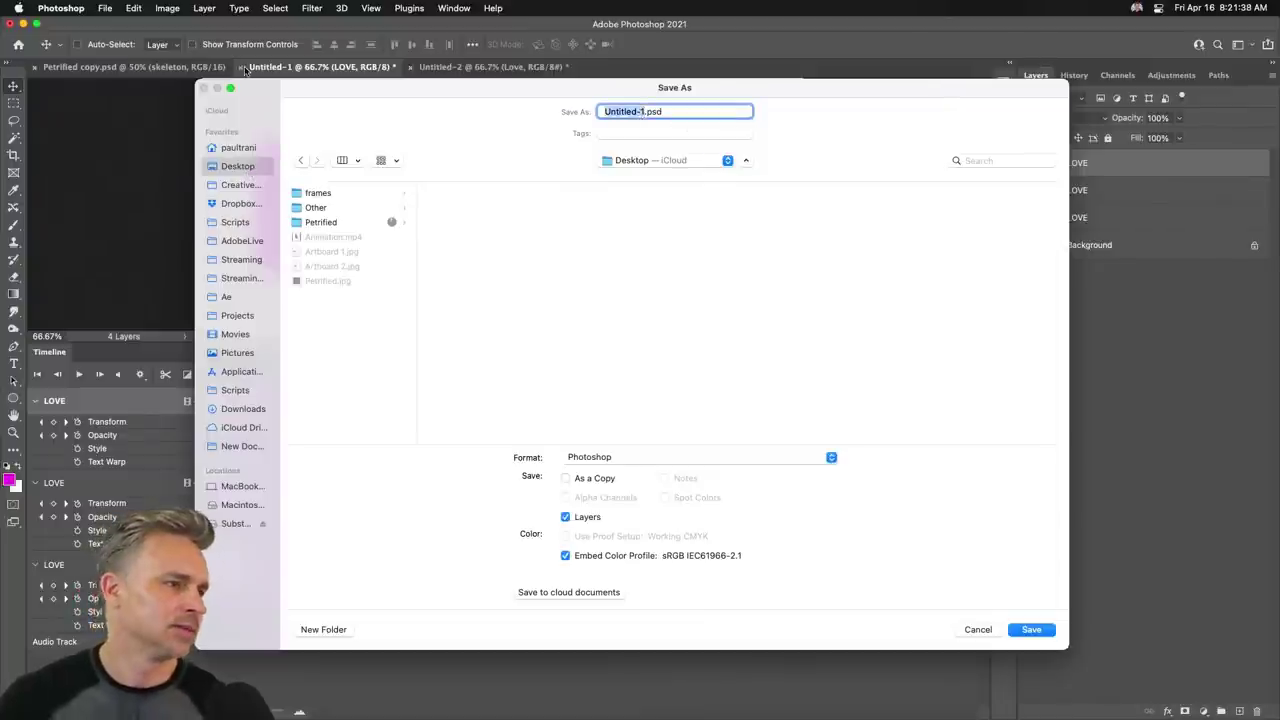
type("Love")
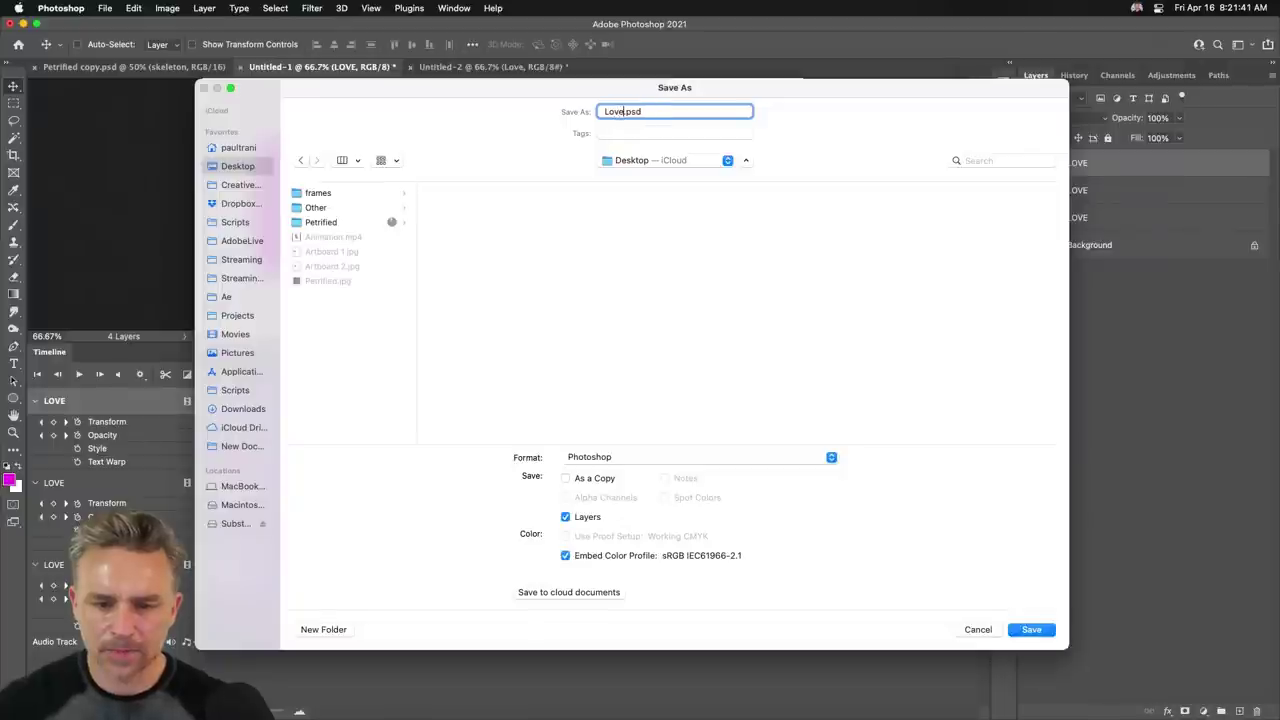
key("Return")
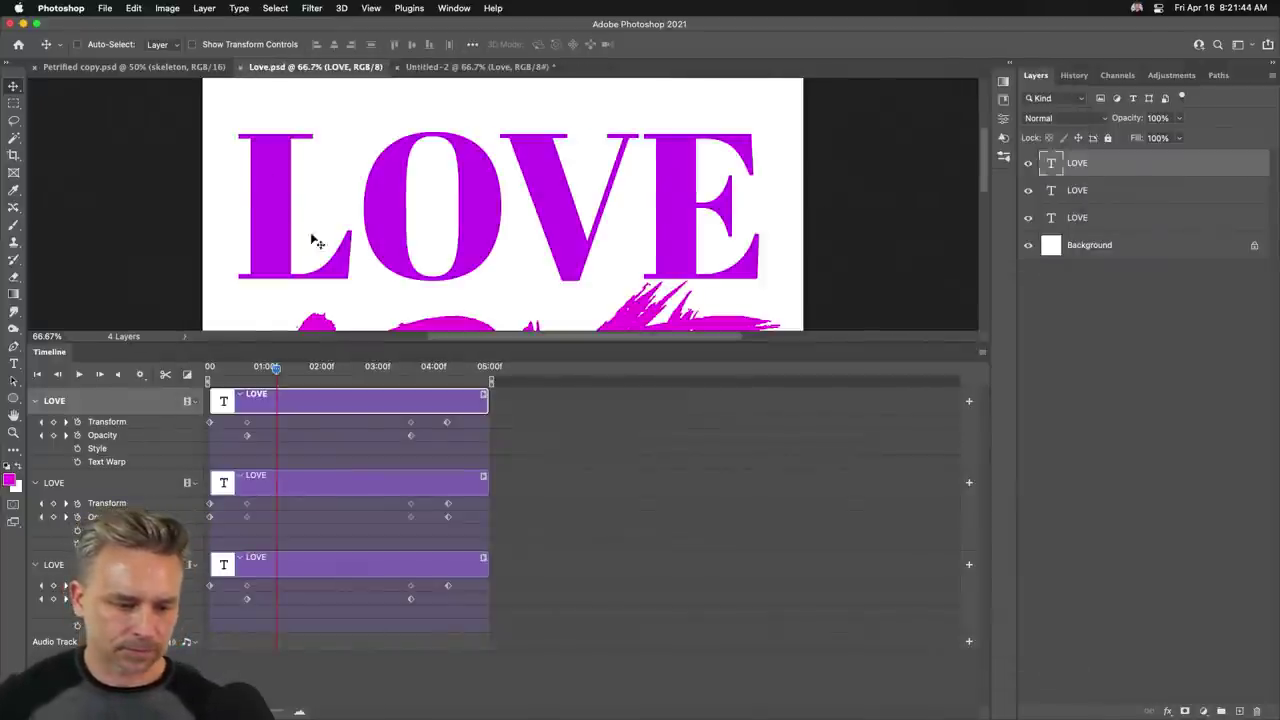
Check the available transition effects and move the Amboy LOVE layer below the other two text layers.
left_click(186, 375)
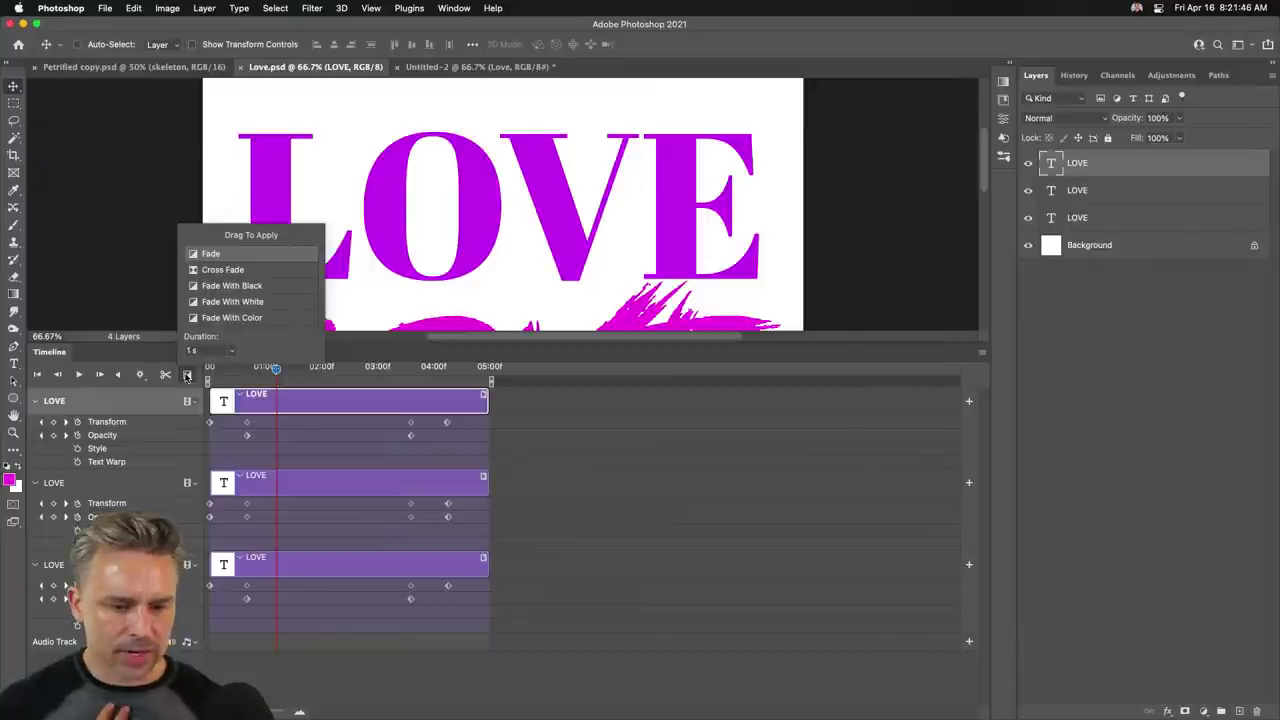
left_click(224, 397)
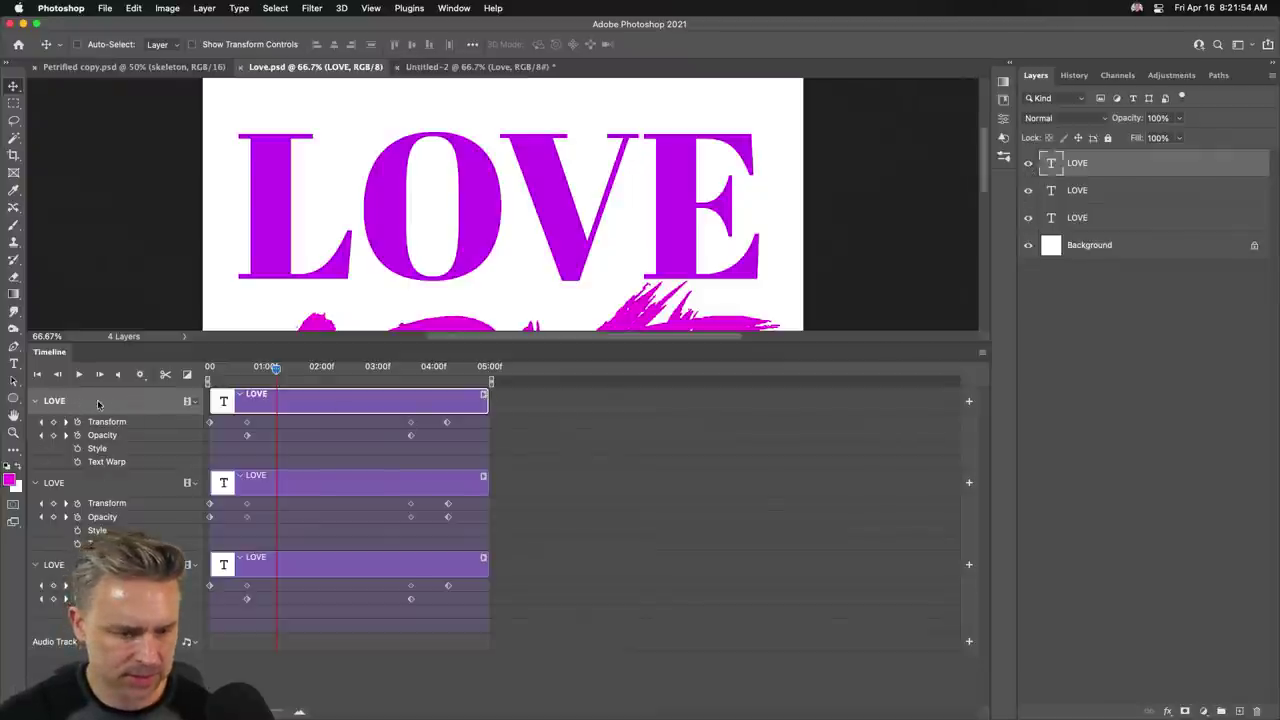
left_click(55, 483)
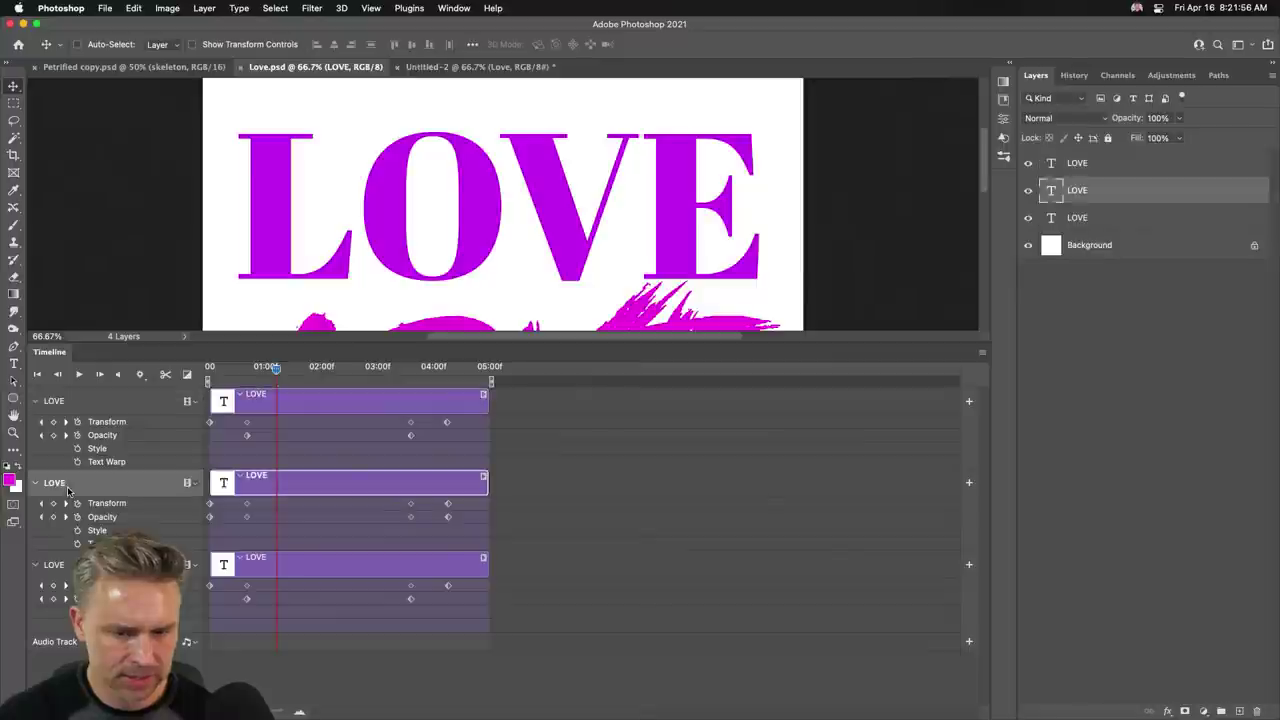
left_click(90, 402)
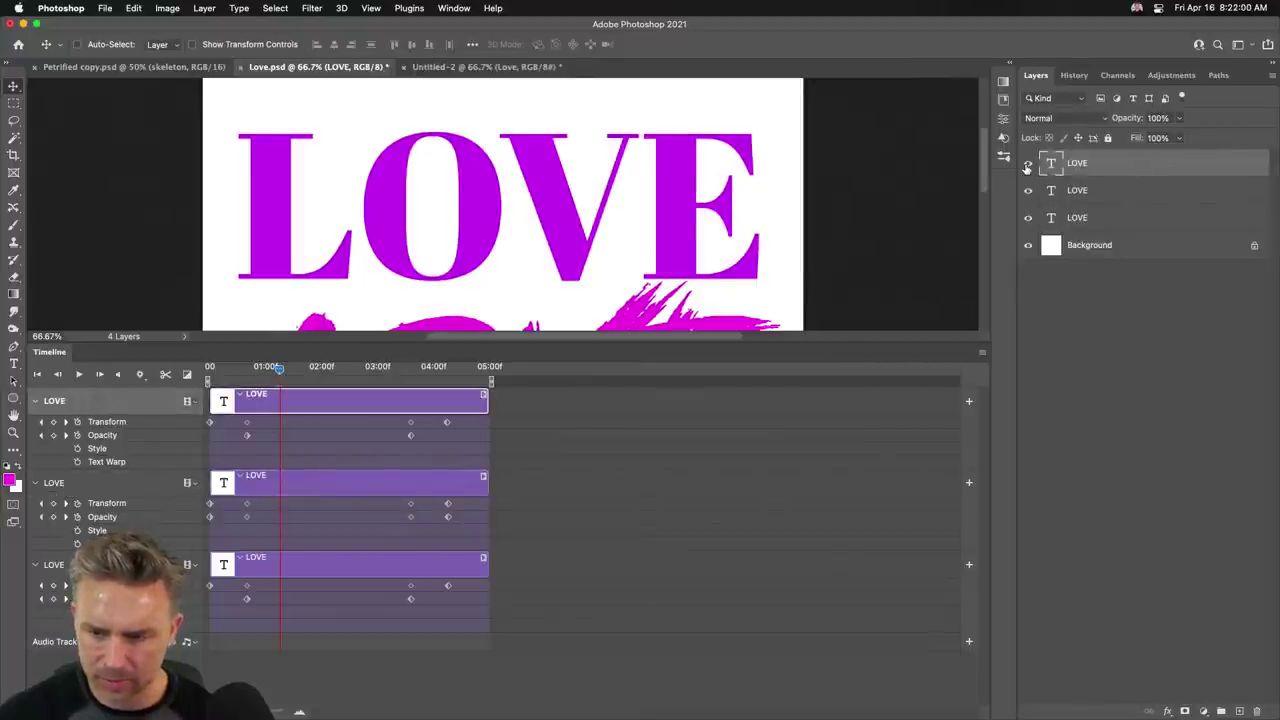
left_click_drag(1162, 169, 1159, 231)
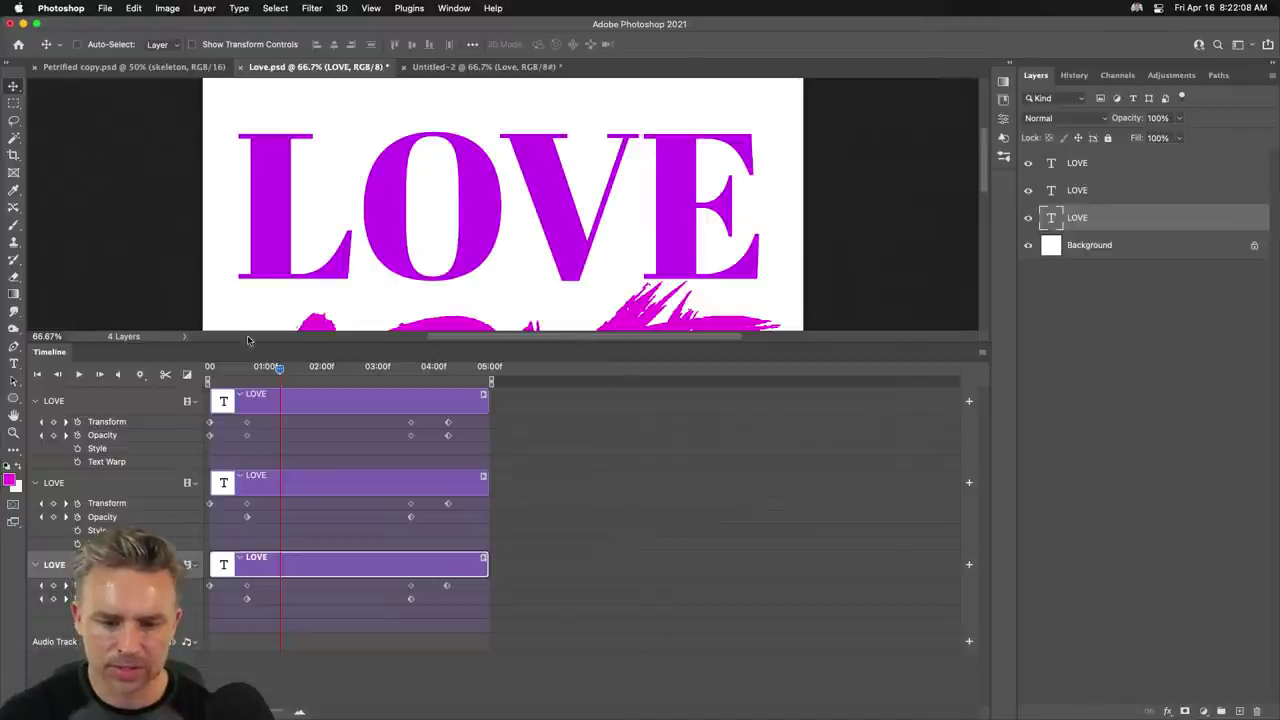
Undock the Timeline and float it beside the lettering so the whole canvas fits in view.
left_click_drag(49, 352, 488, 231)
left_click_drag(737, 257, 800, 257)
left_click_drag(590, 245, 746, 311)
Toggle the uppermost LOVE layer's visibility to identify it and place the brush LOVE layer directly below the serif LOVE layer.
left_click(686, 354)
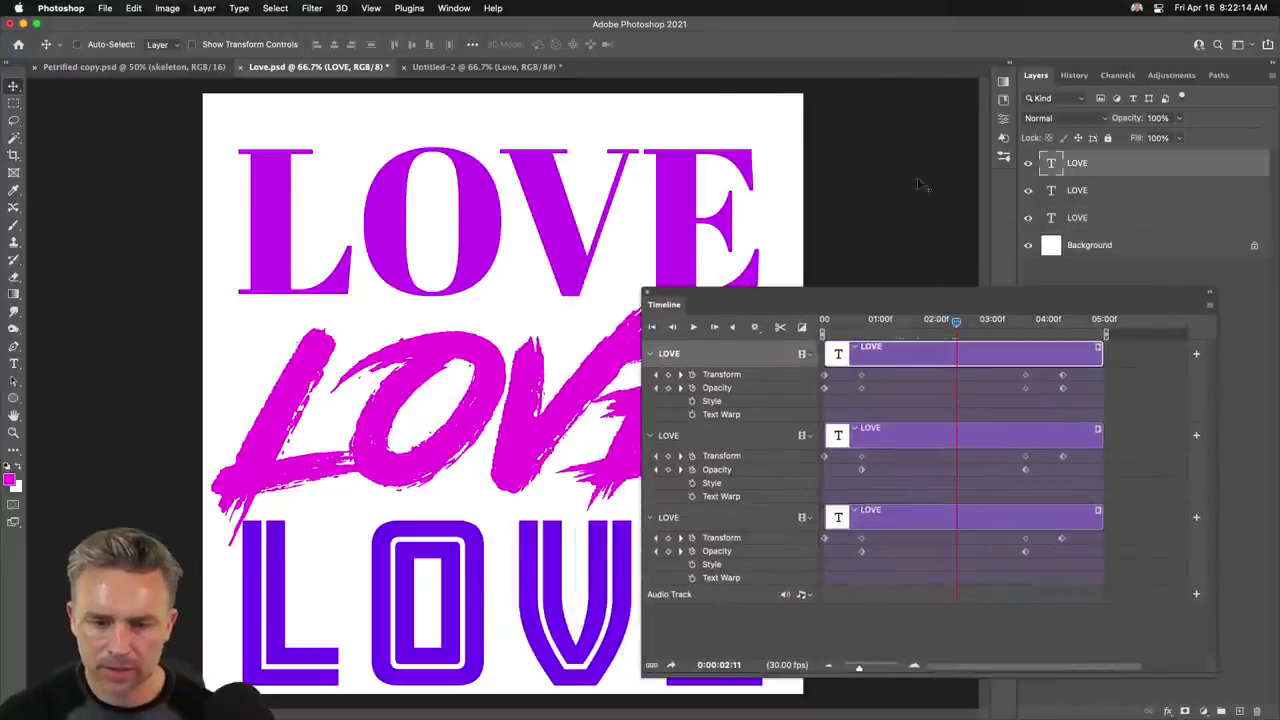
left_click(1029, 164)
left_click(1029, 164)
left_click(1029, 164)
left_click(1029, 164)
left_click_drag(1106, 176, 1112, 200)
key("super+z")
left_click(1029, 164)
left_click(1029, 164)
left_click(1029, 164)
left_click(1029, 164)
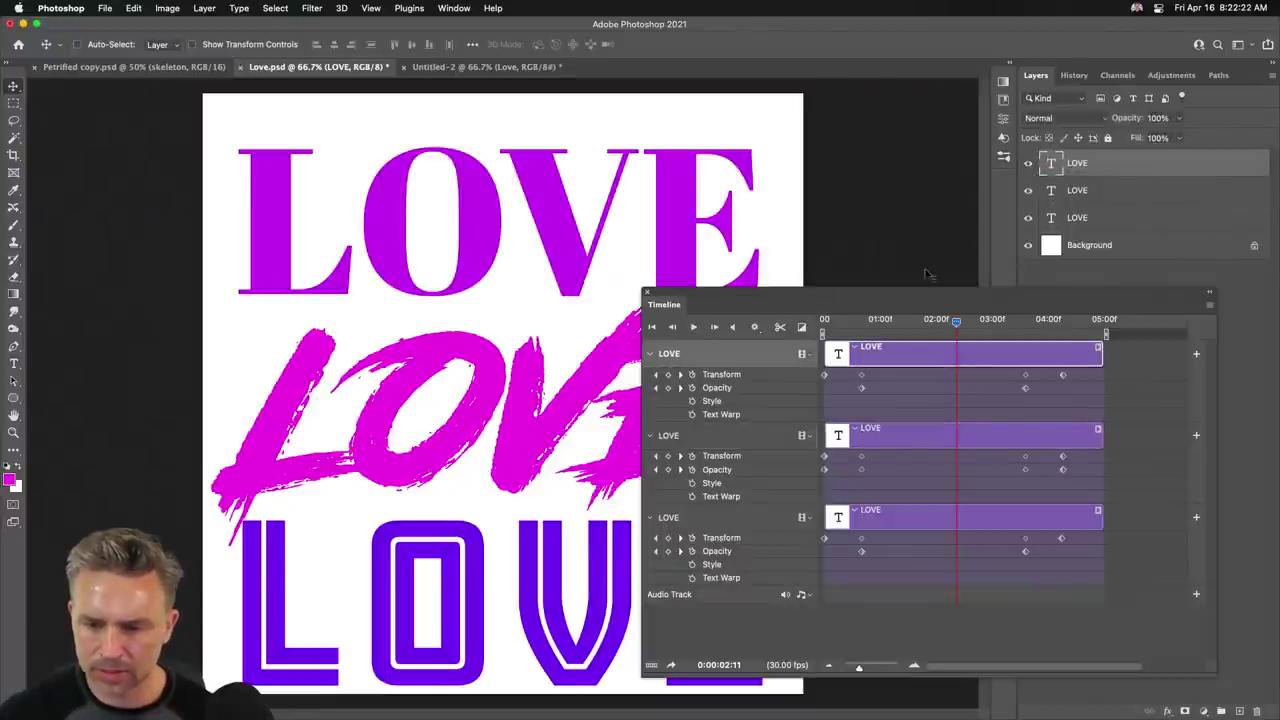
Trim the serif LOVE clip to end at 0:00:02:11 and delete its Transform and Opacity keyframes beyond that point.
left_click_drag(1100, 355, 952, 360)
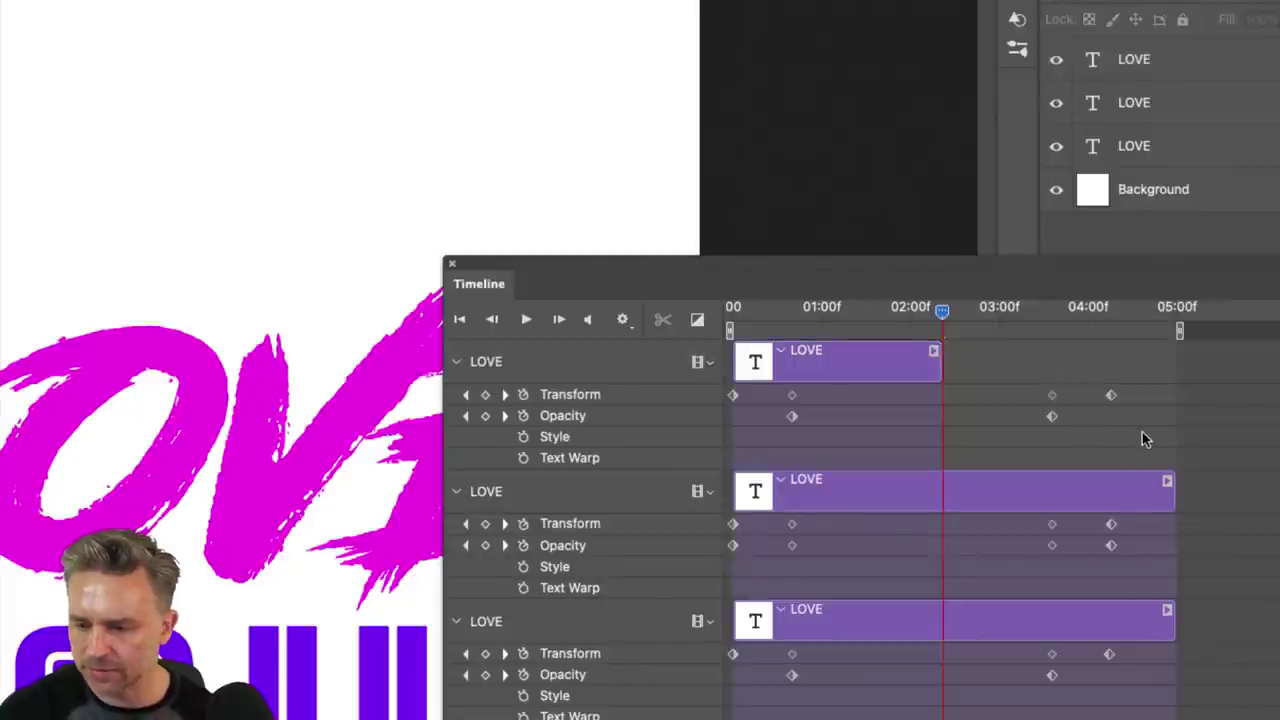
left_click_drag(1145, 440, 1038, 393)
key("Delete")
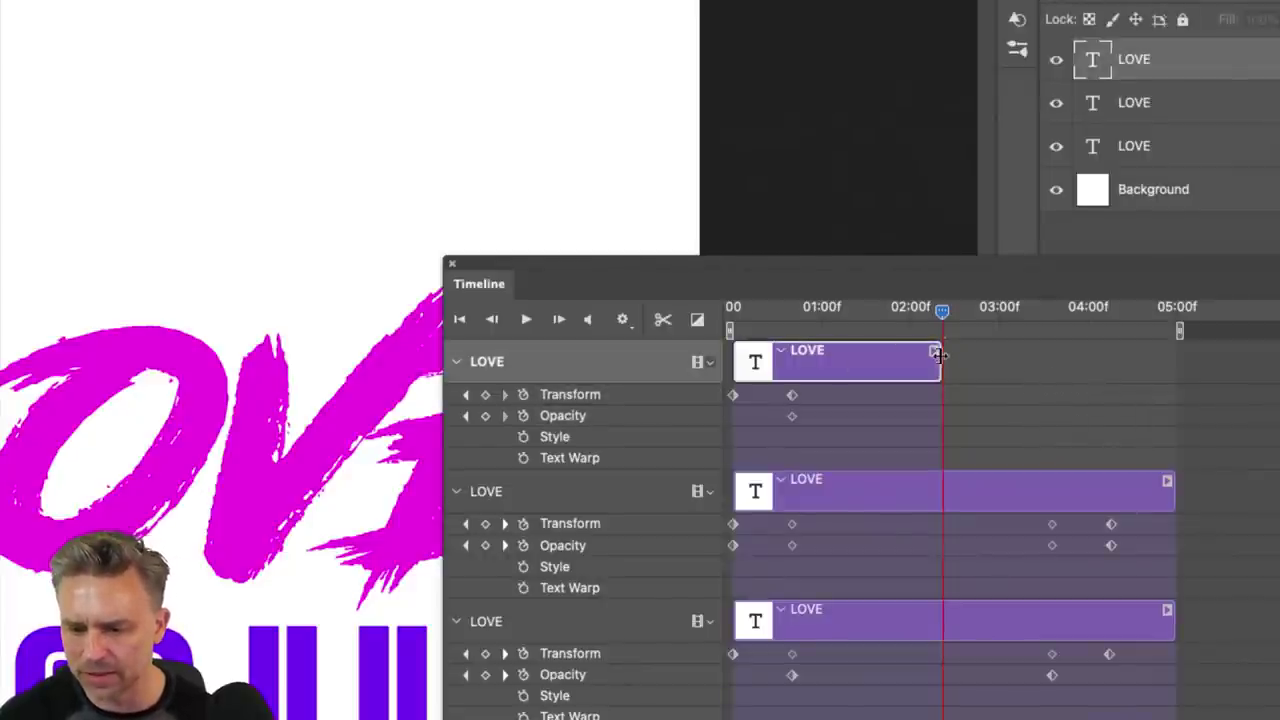
Check the motion presets available for the serif LOVE clip.
left_click(934, 352)
left_click(997, 253)
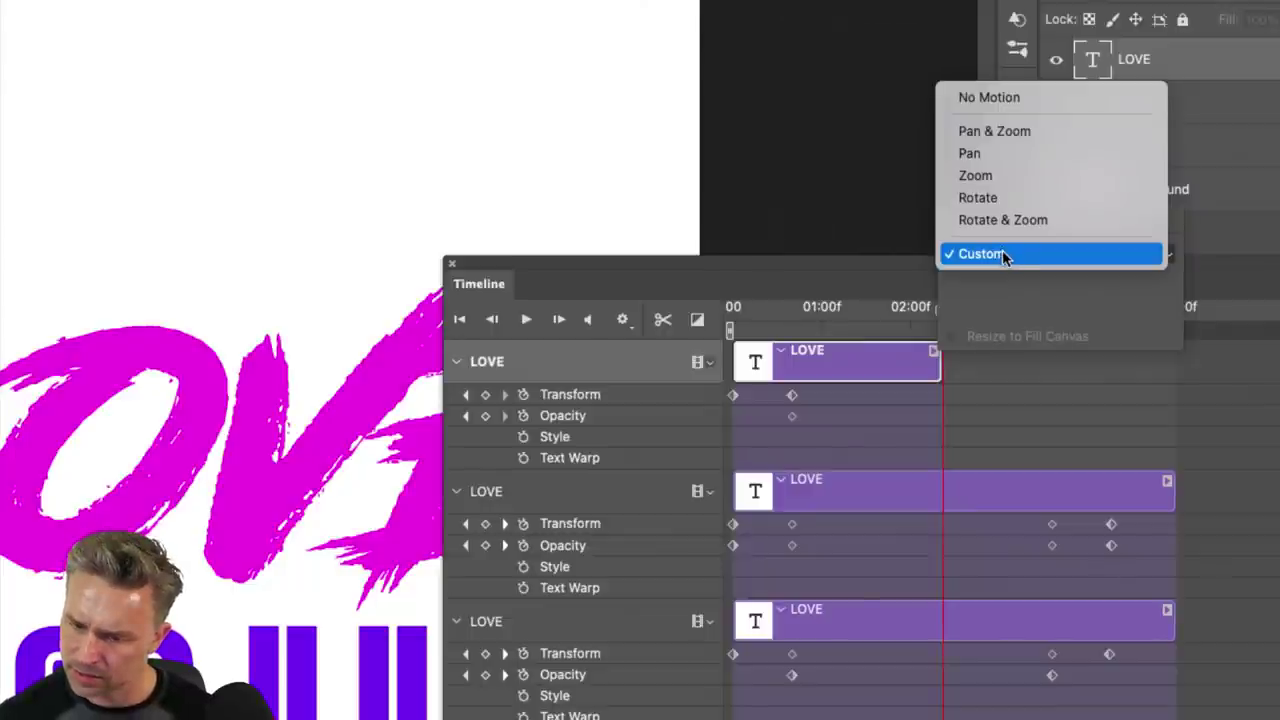
left_click(1000, 300)
Try a 1 s Fade transition at the end of the serif LOVE clip, scrub through it and delete it.
left_click(697, 320)
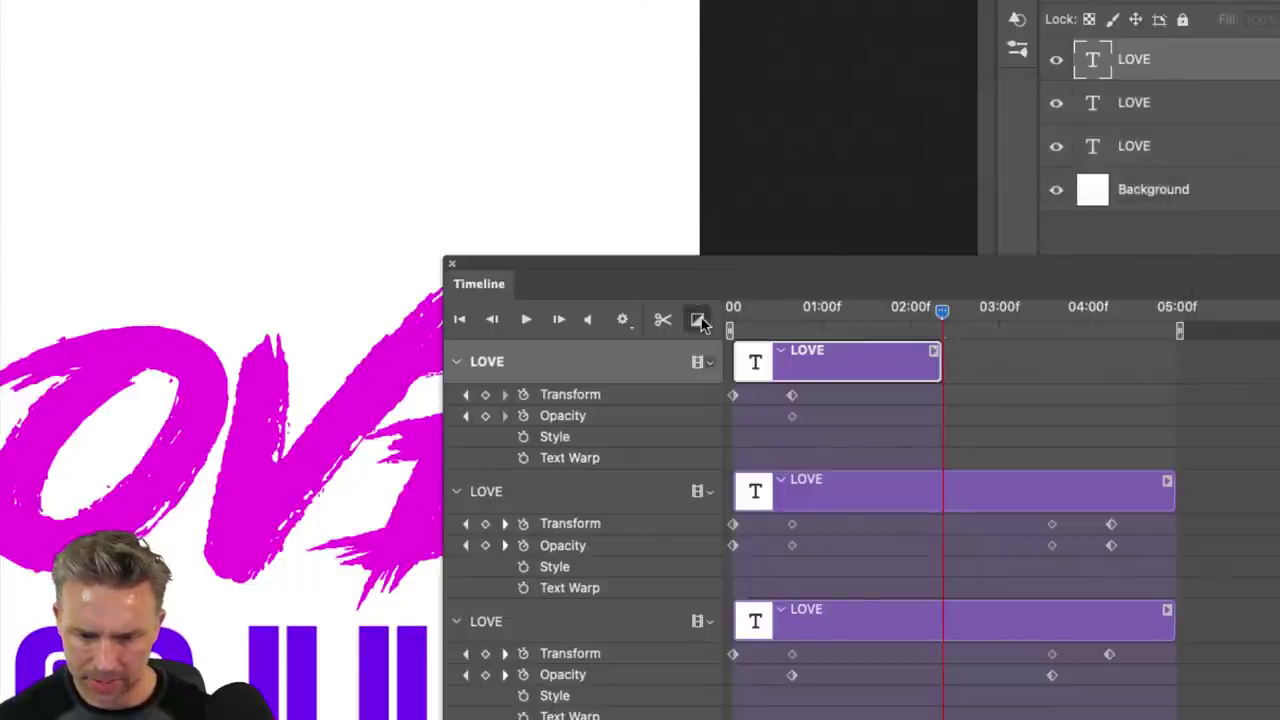
mouse_move(720, 130)
left_mouse_down()
mouse_move(882, 392)
mouse_move(952, 360)
mouse_move(930, 362)
left_mouse_up()
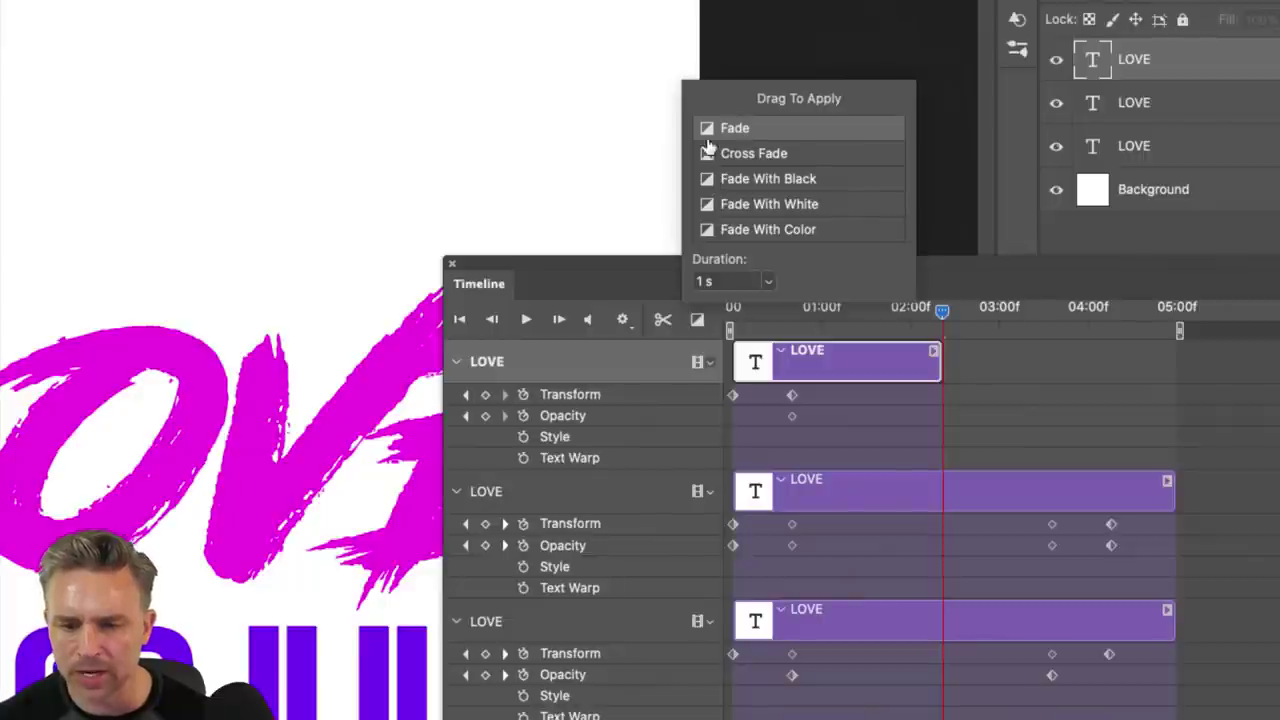
left_click_drag(707, 128, 930, 365)
left_click_drag(835, 326, 874, 322)
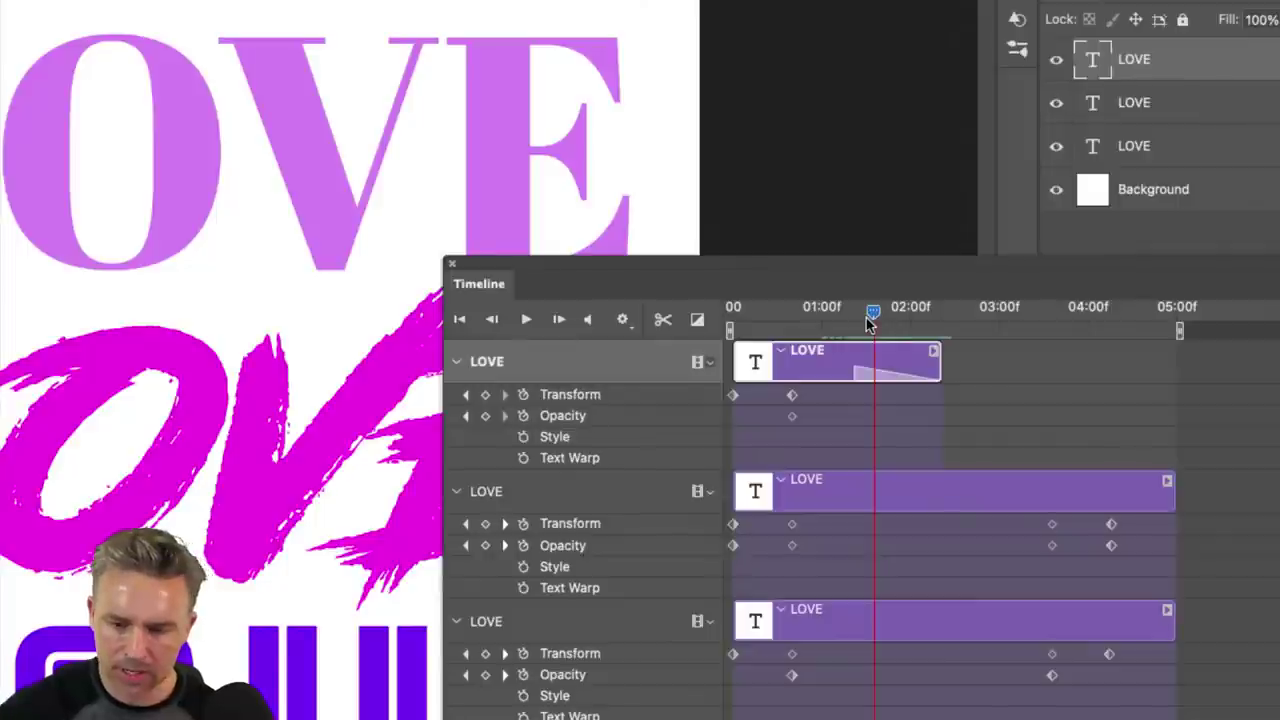
left_click(855, 374)
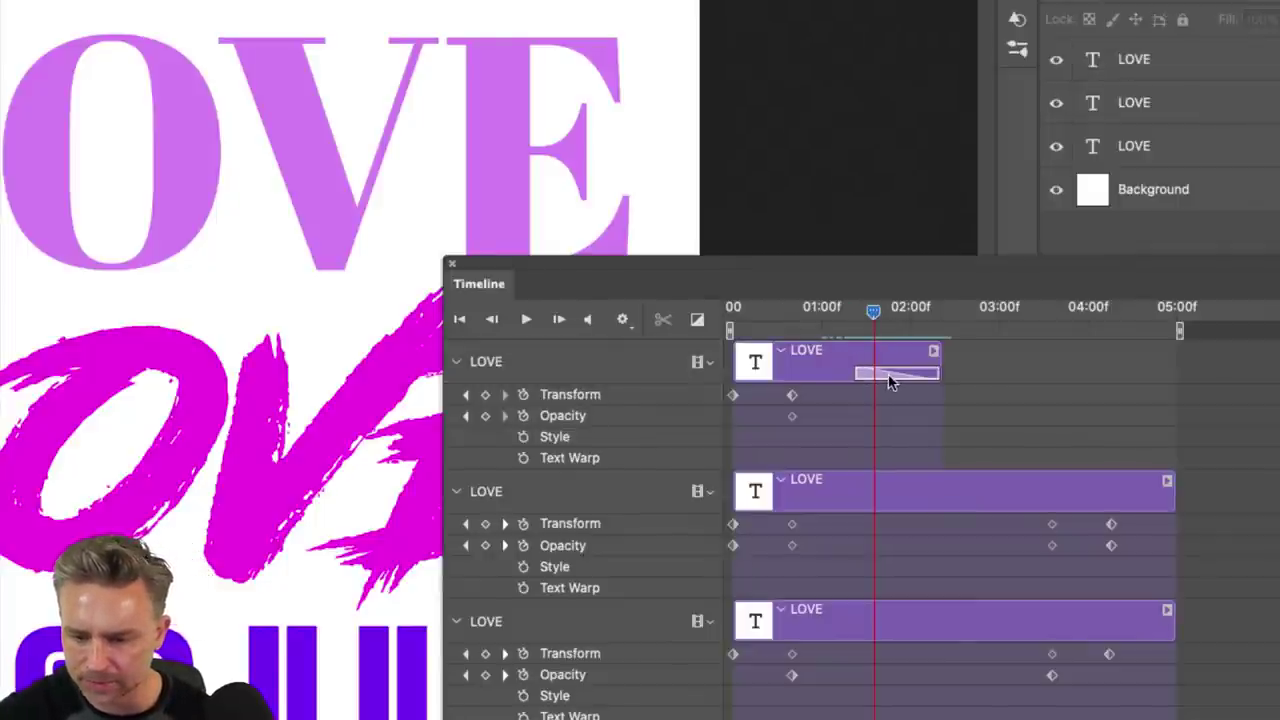
key("Delete")
Apply Pan & Zoom motion to the serif LOVE clip with Pan 180 and Zoom In, and preview it from the start.
left_click(933, 352)
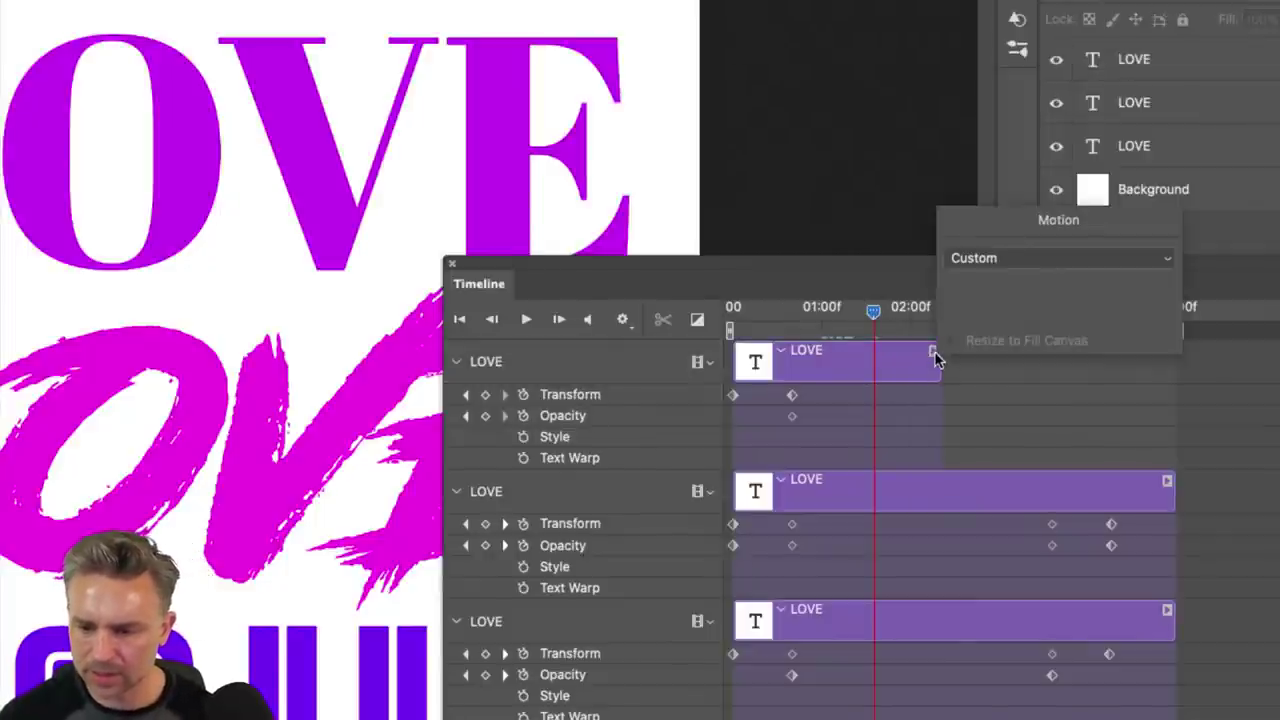
left_click(975, 258)
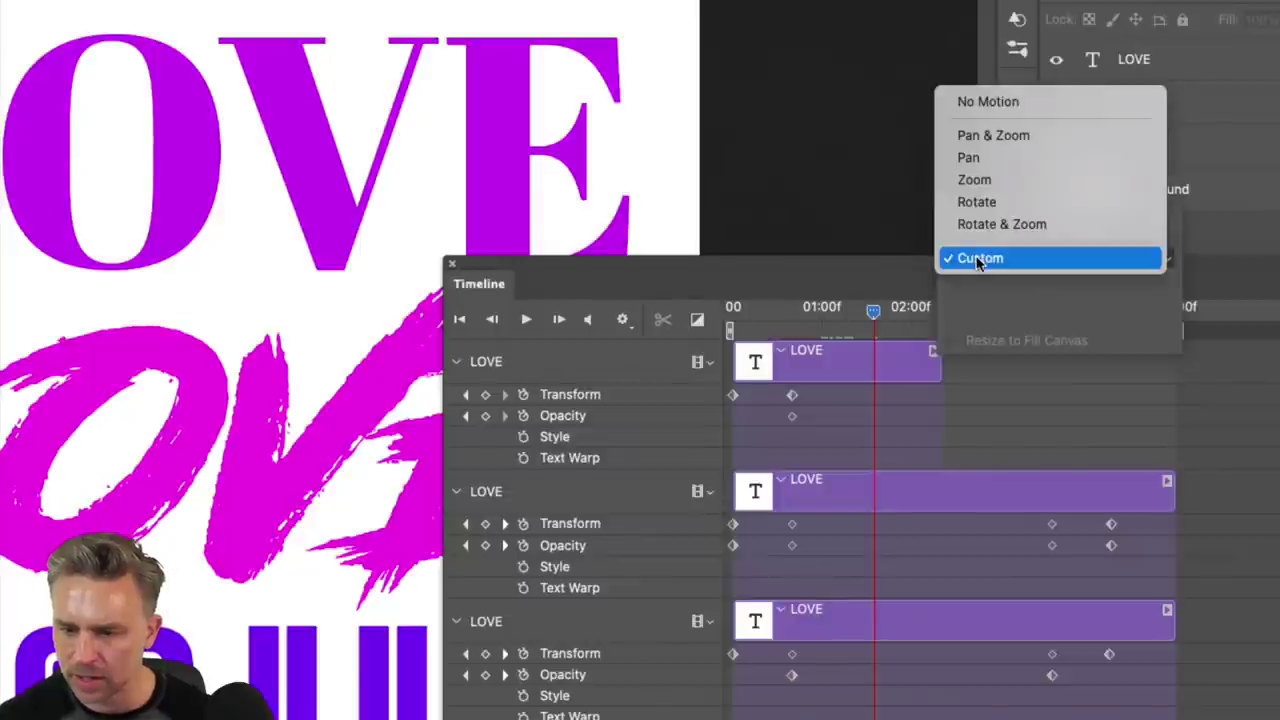
left_click(1016, 139)
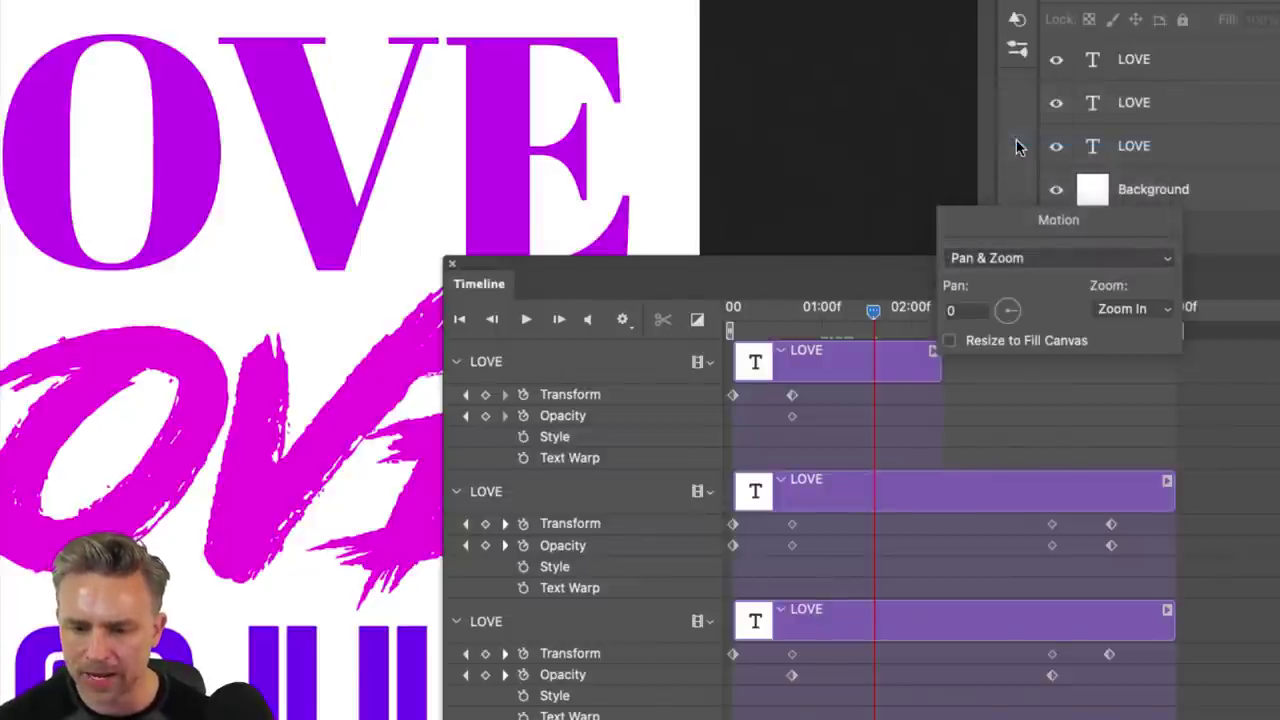
left_click(955, 310)
type("18")
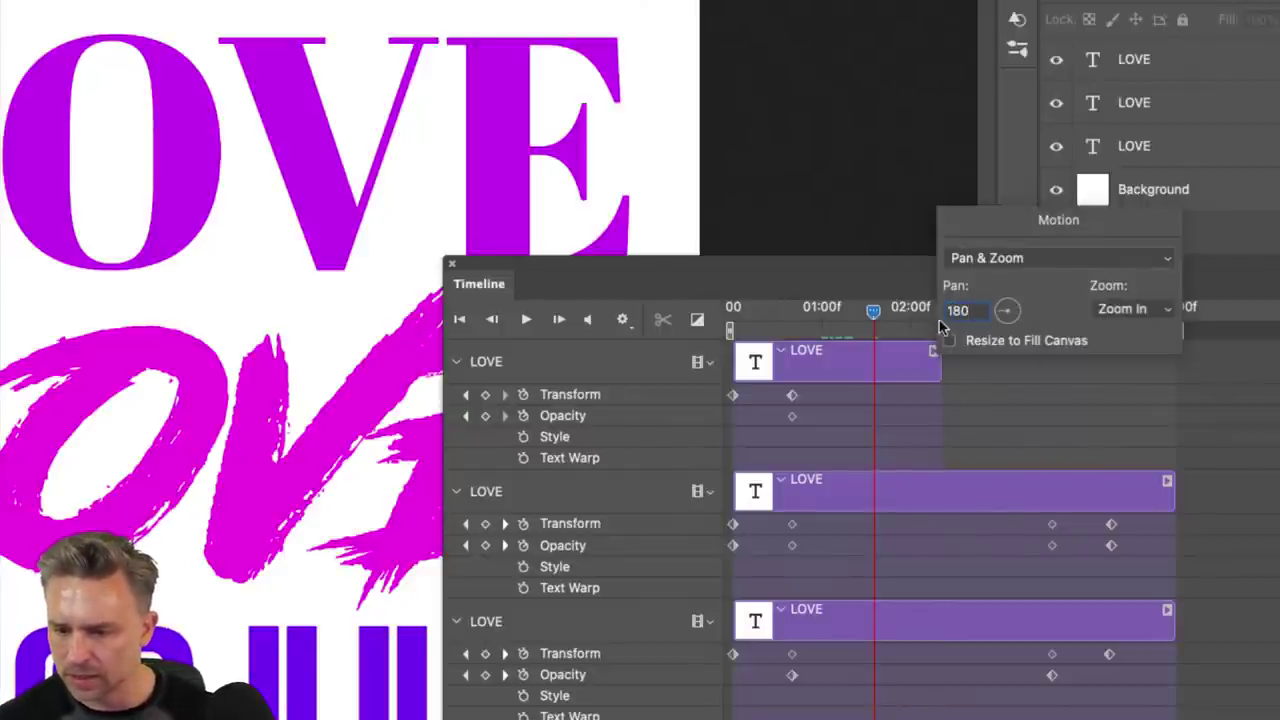
left_click(1110, 311)
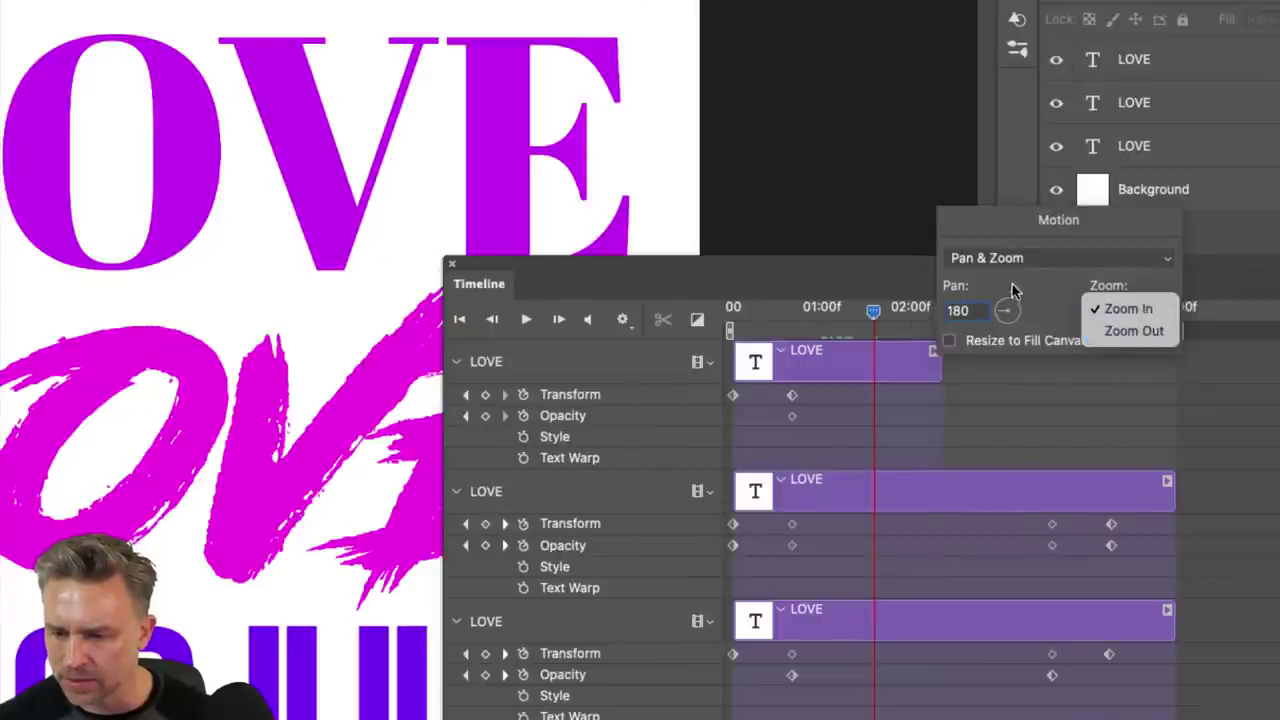
left_click(1112, 312)
left_click(868, 328)
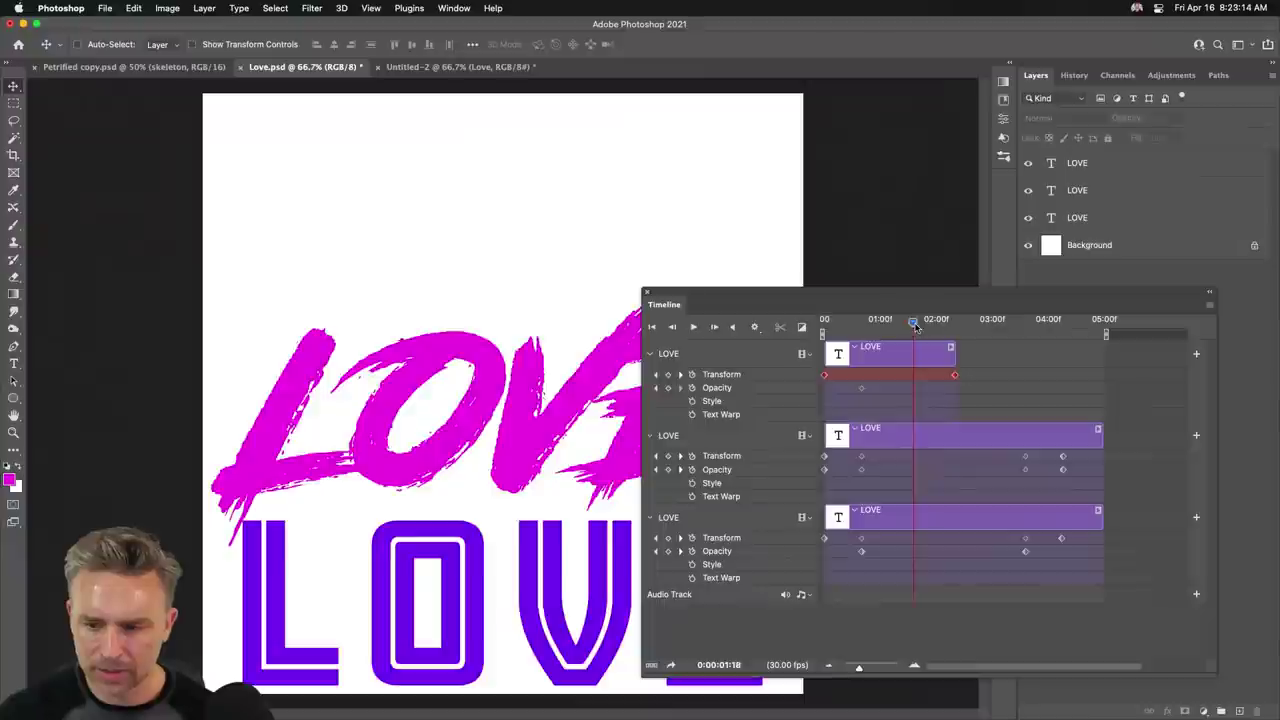
left_click_drag(873, 328, 724, 328)
key("space")
Try moving the serif LOVE's starting Transform keyframe to 0:00:01:20.
left_click_drag(825, 376, 916, 378)
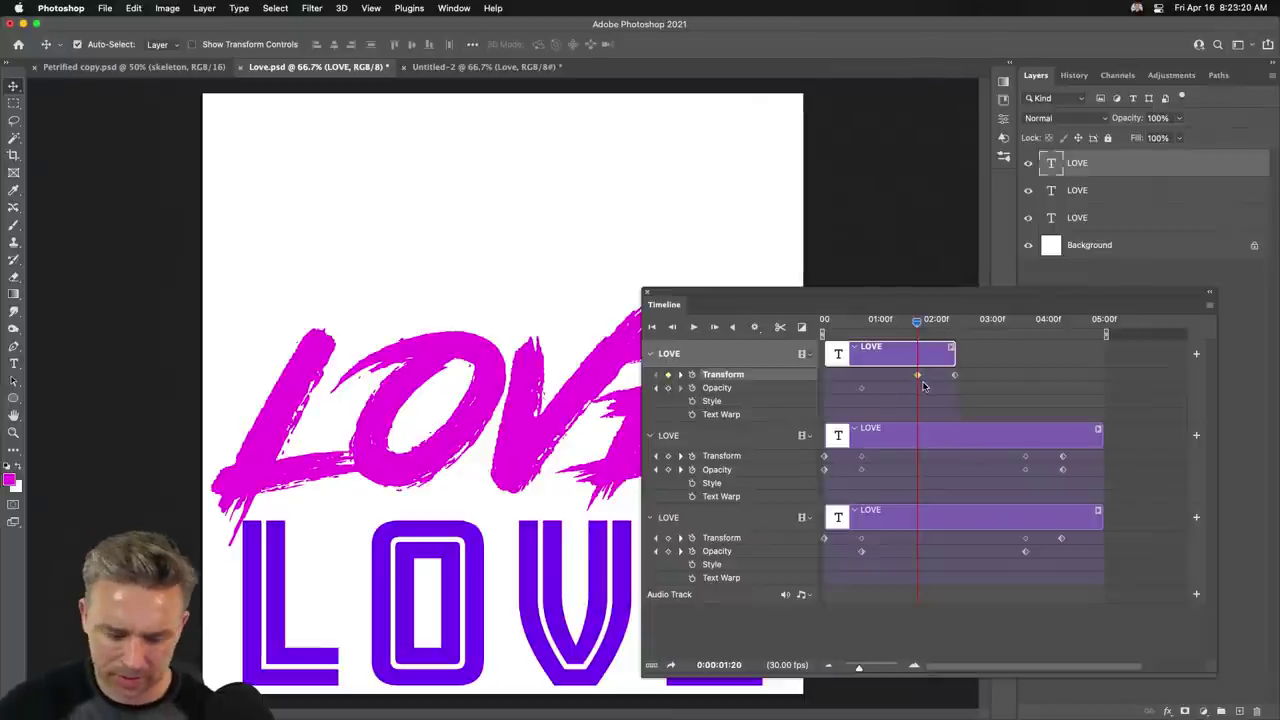
key("super")
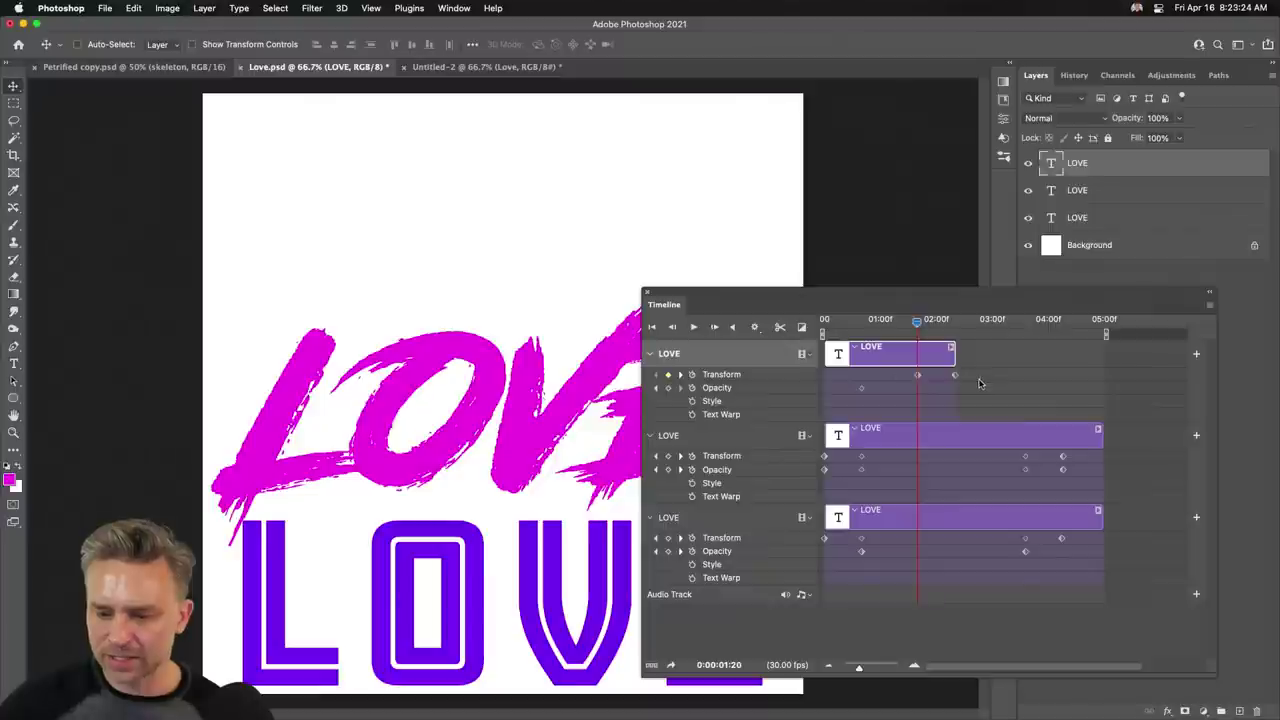
key("super+z")
Close the Timeline and switch to Illustrator, bringing the first artboards of the magenta cube artwork into view.
left_click_drag(668, 292, 285, 191)
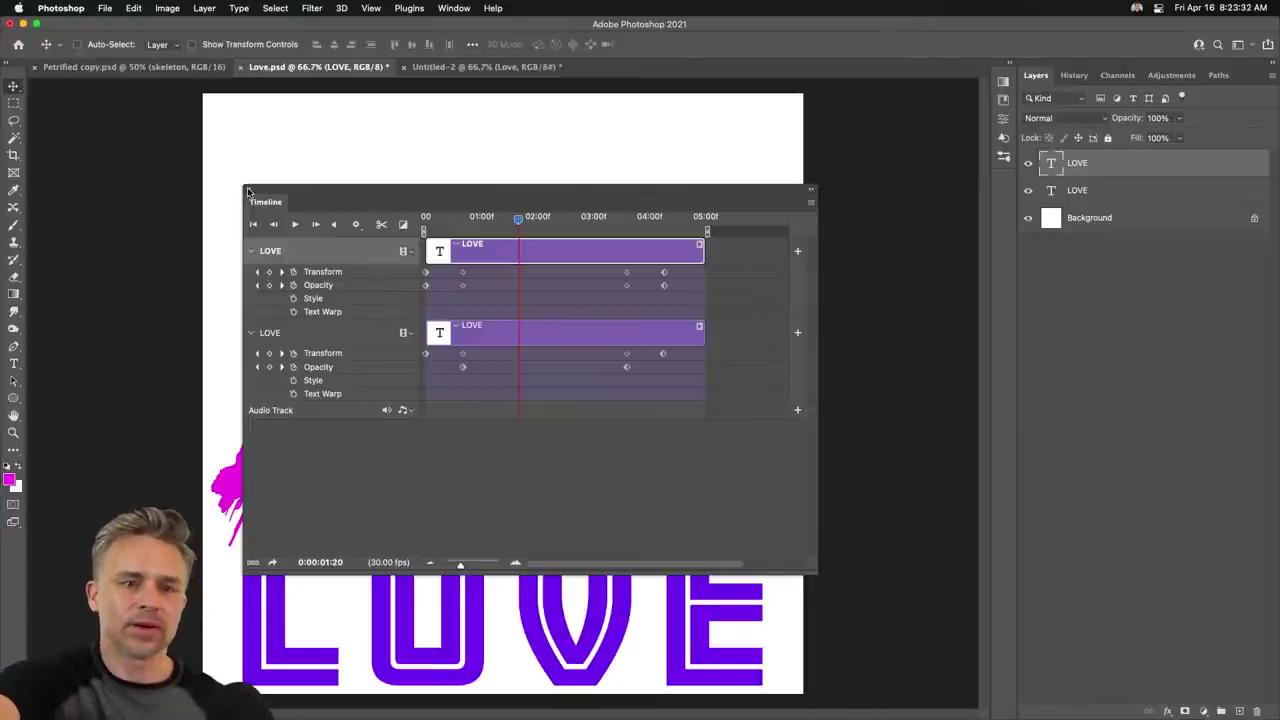
left_click(248, 190)
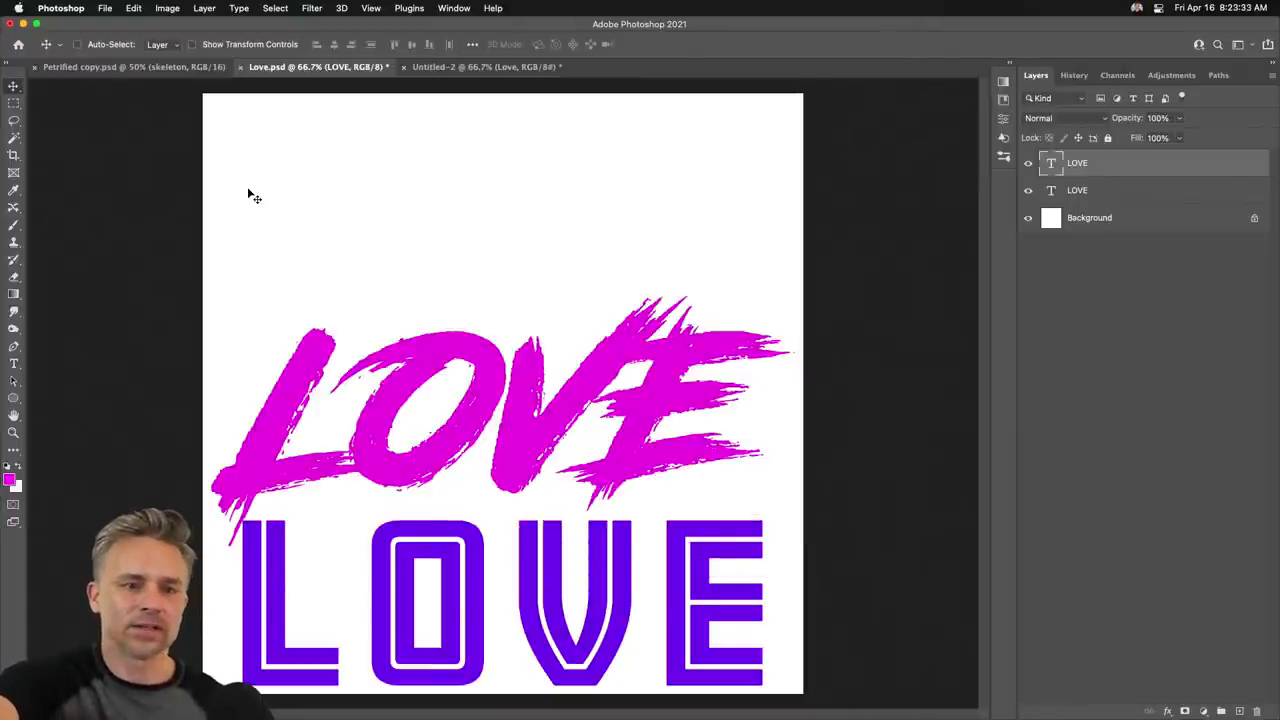
left_click(143, 66)
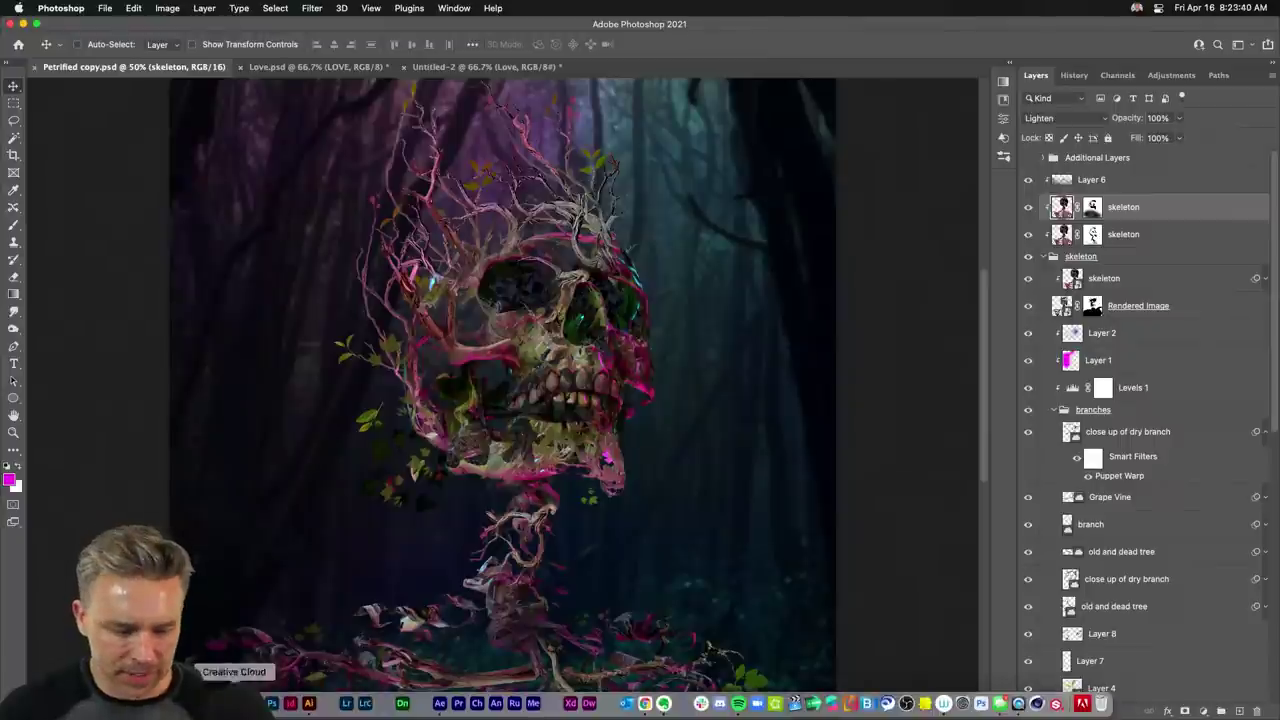
left_click(308, 704)
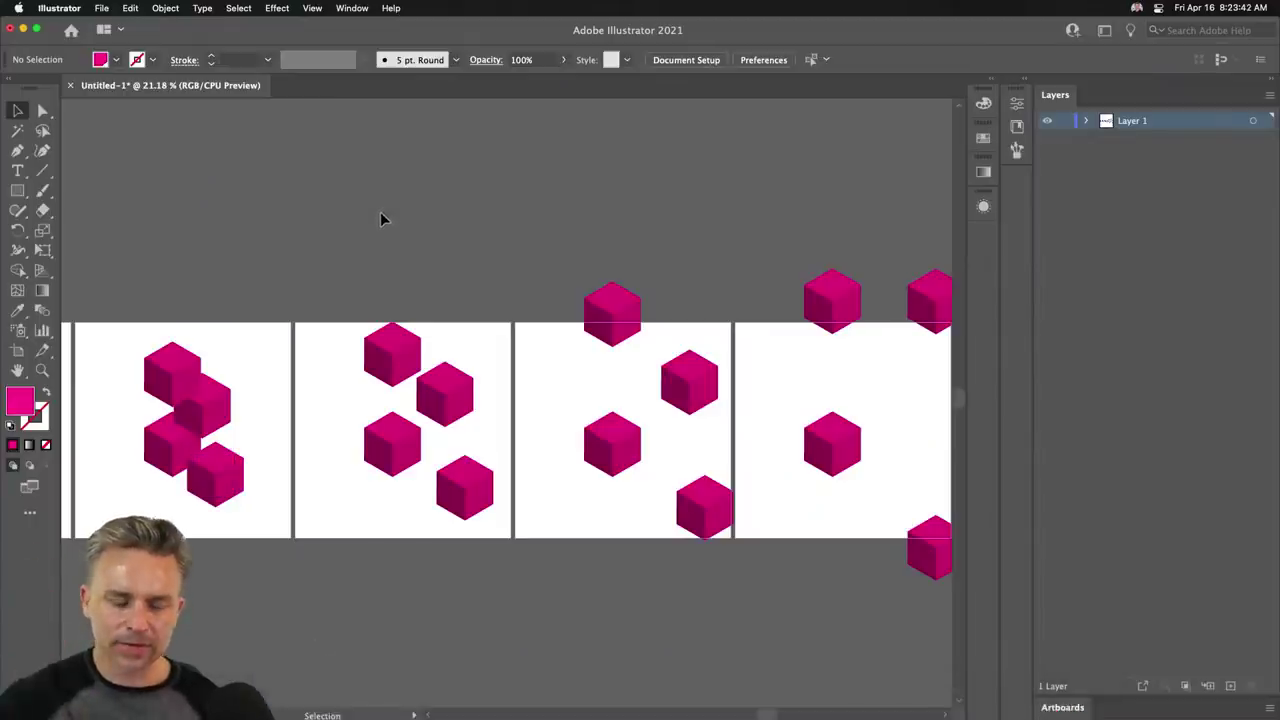
left_click_drag(263, 269, 671, 308)
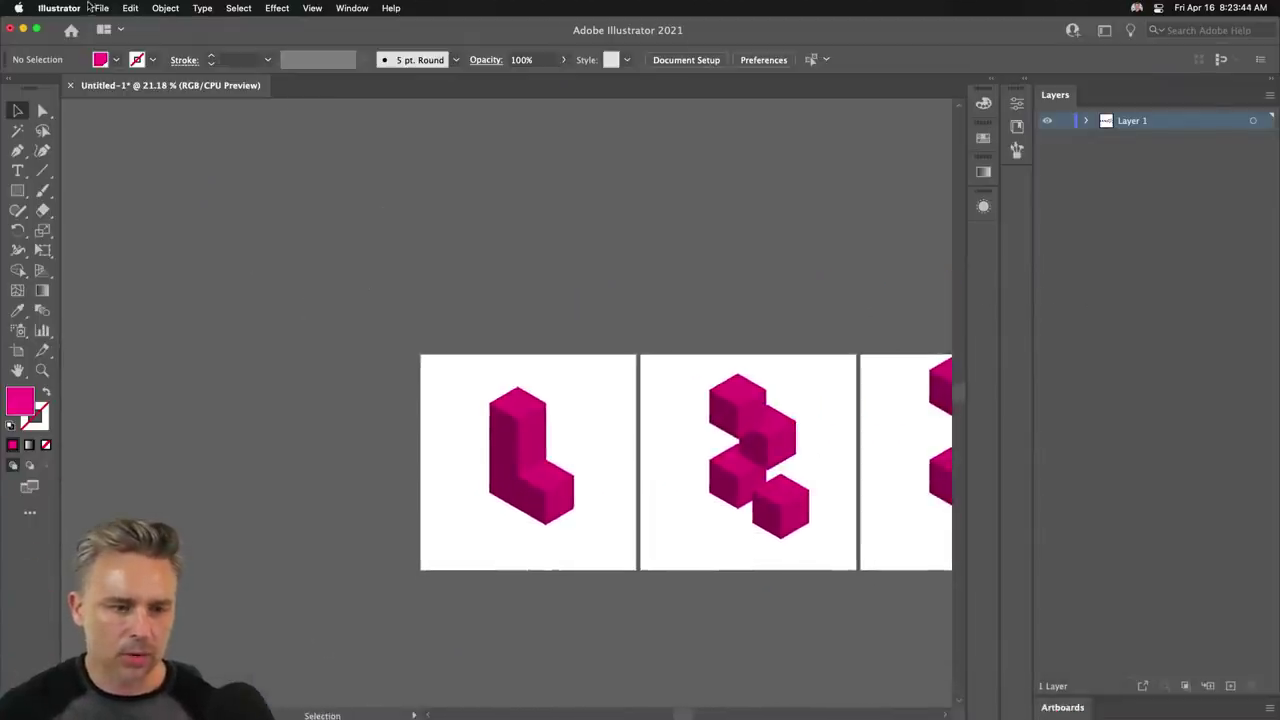
Create a new 1080 x 1350 px RGB document with one artboard.
left_click(100, 8)
left_click(104, 24)
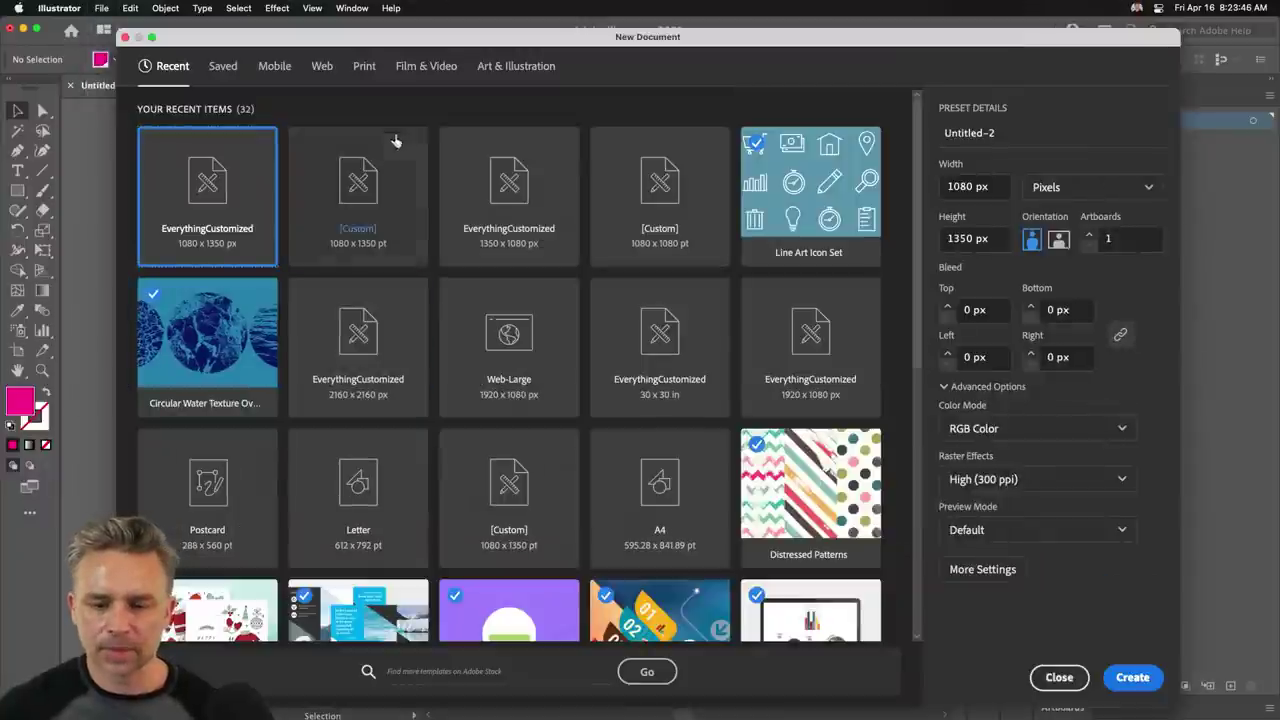
key("Escape")
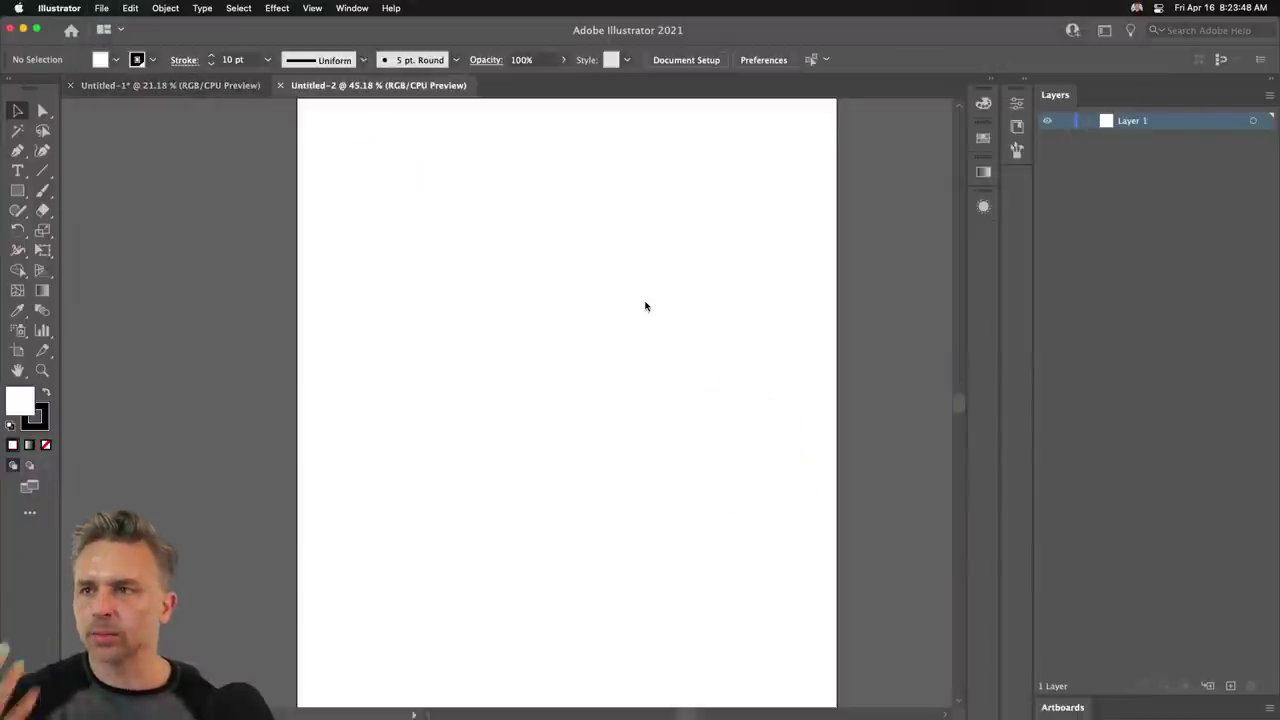
left_click(17, 190)
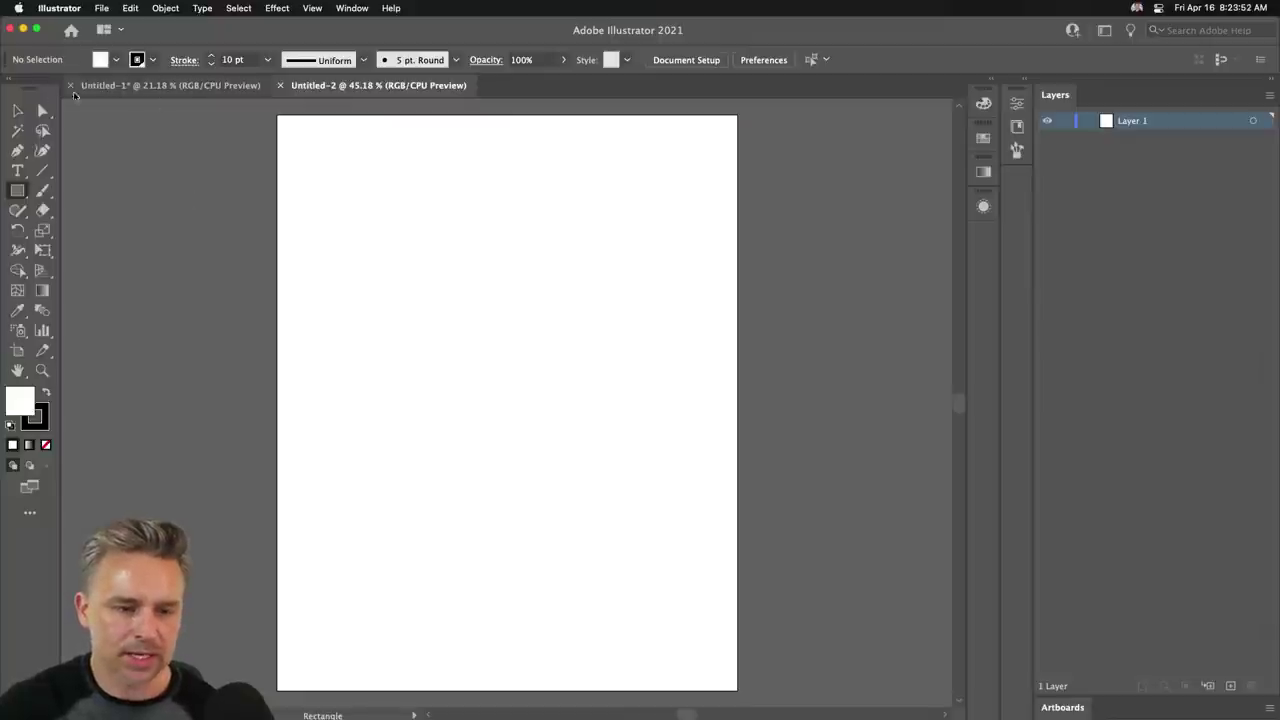
left_click(17, 110)
Copy a single magenta cube from the first artboard of Untitled-1 and paste it into the new document.
left_click(160, 85)
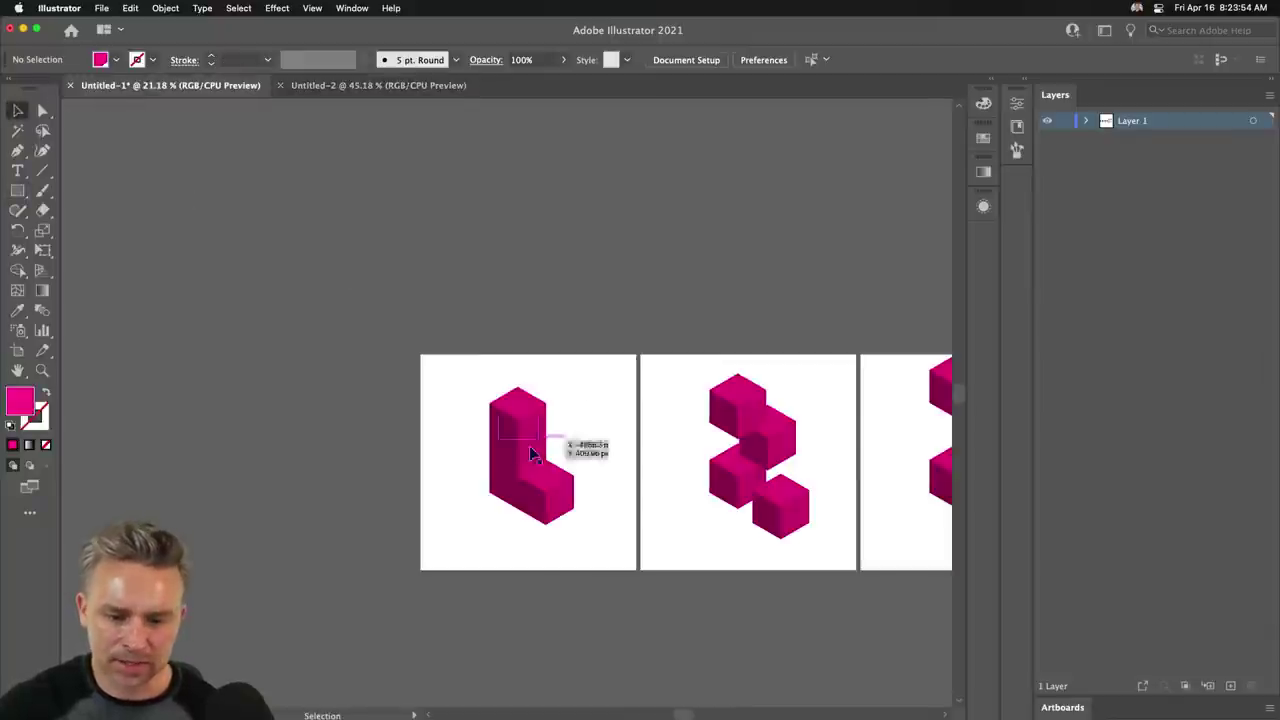
left_click(507, 467)
key("cmd+c")
left_click(345, 85)
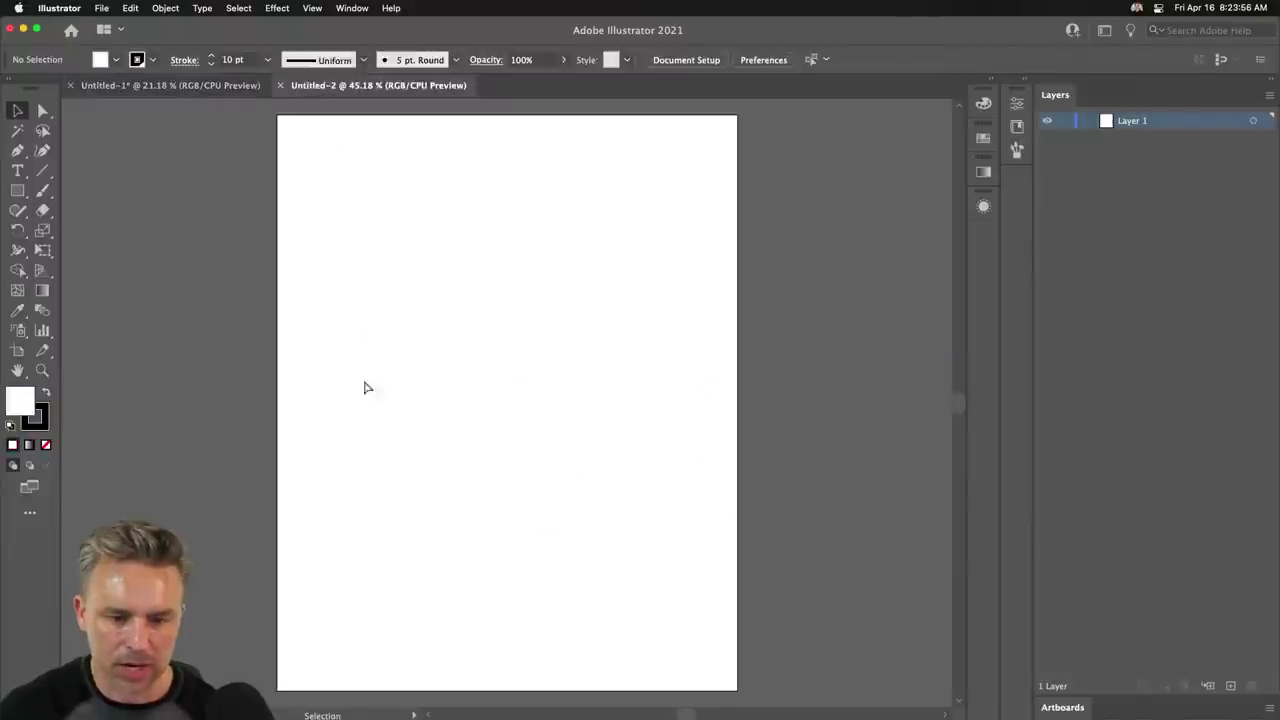
key("cmd+v")
left_click(491, 508)
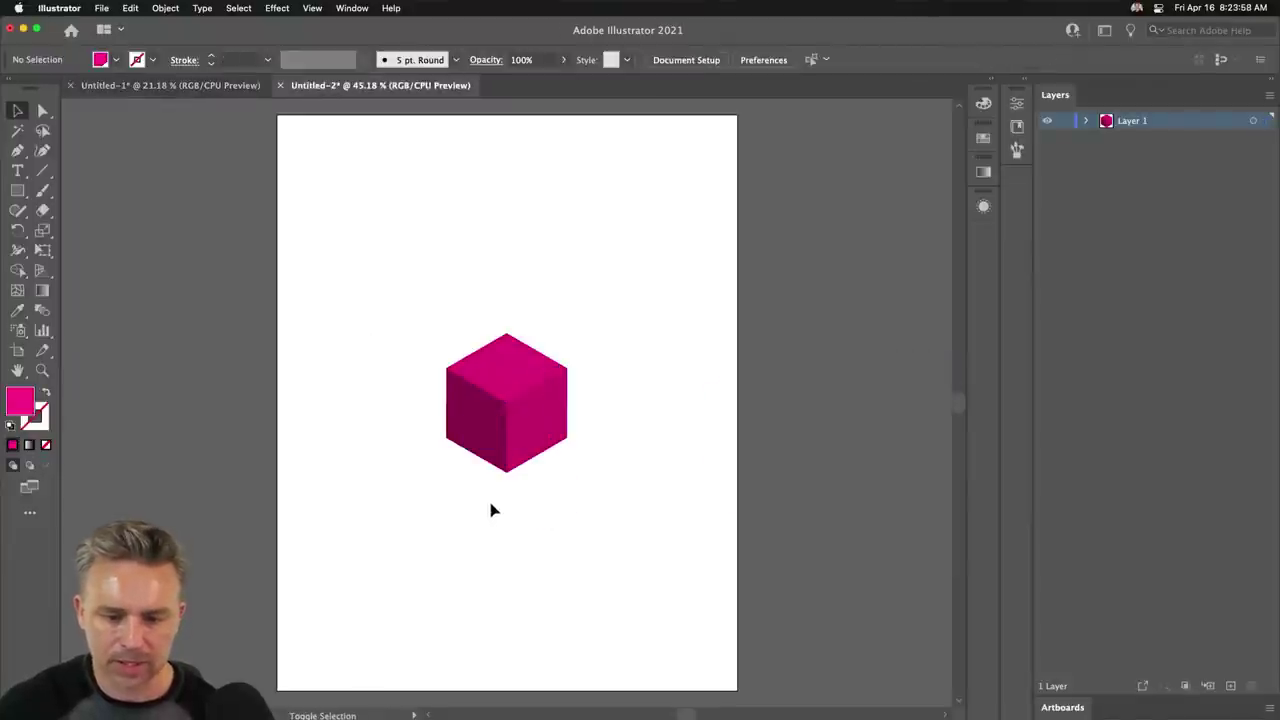
Expand the appearance of the pasted cube and cancel the Move dialog.
left_click(475, 434)
left_click(166, 8)
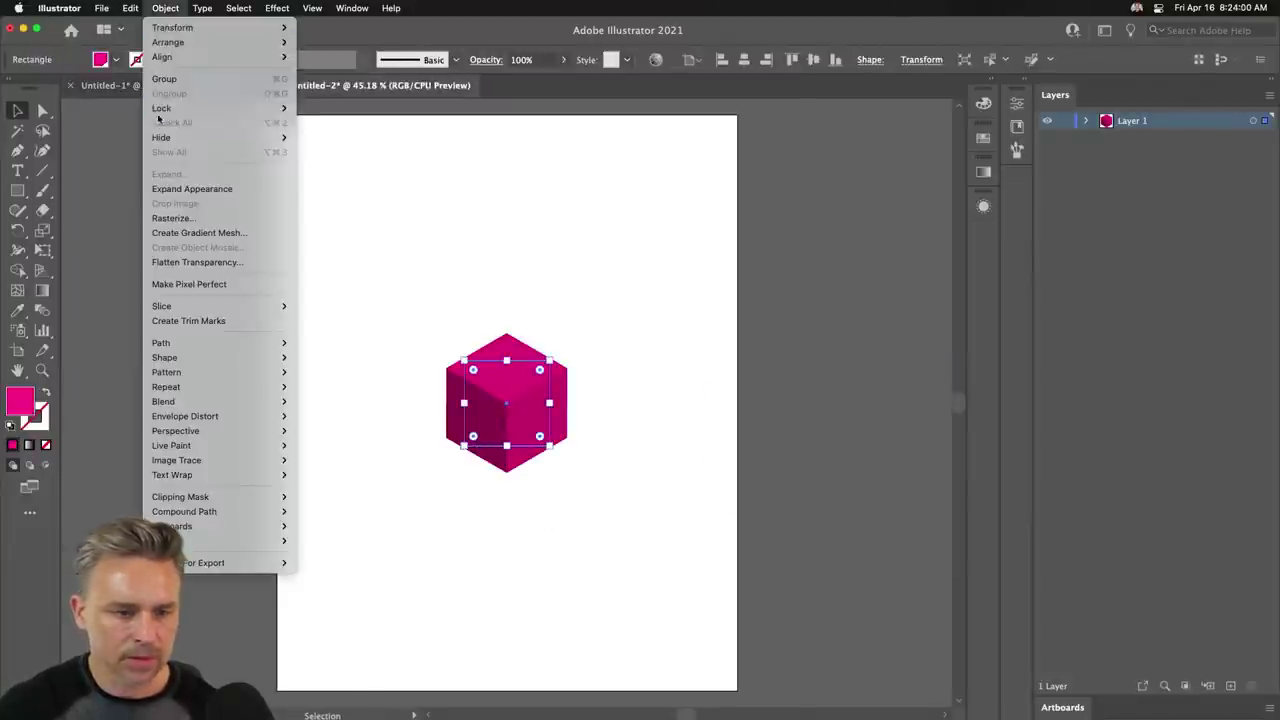
left_click(191, 188)
key("Return")
left_click(611, 545)
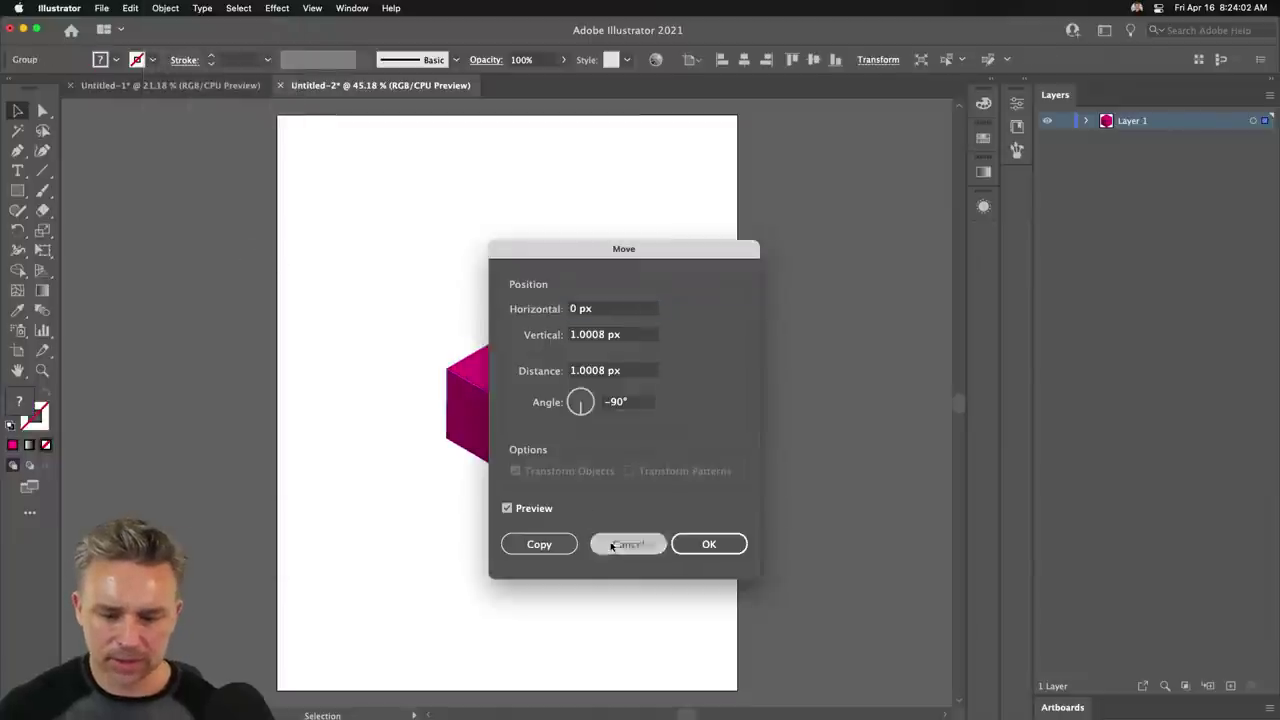
Draw a roughly square rectangle around the cube with no fill and a magenta stroke.
left_click(42, 170)
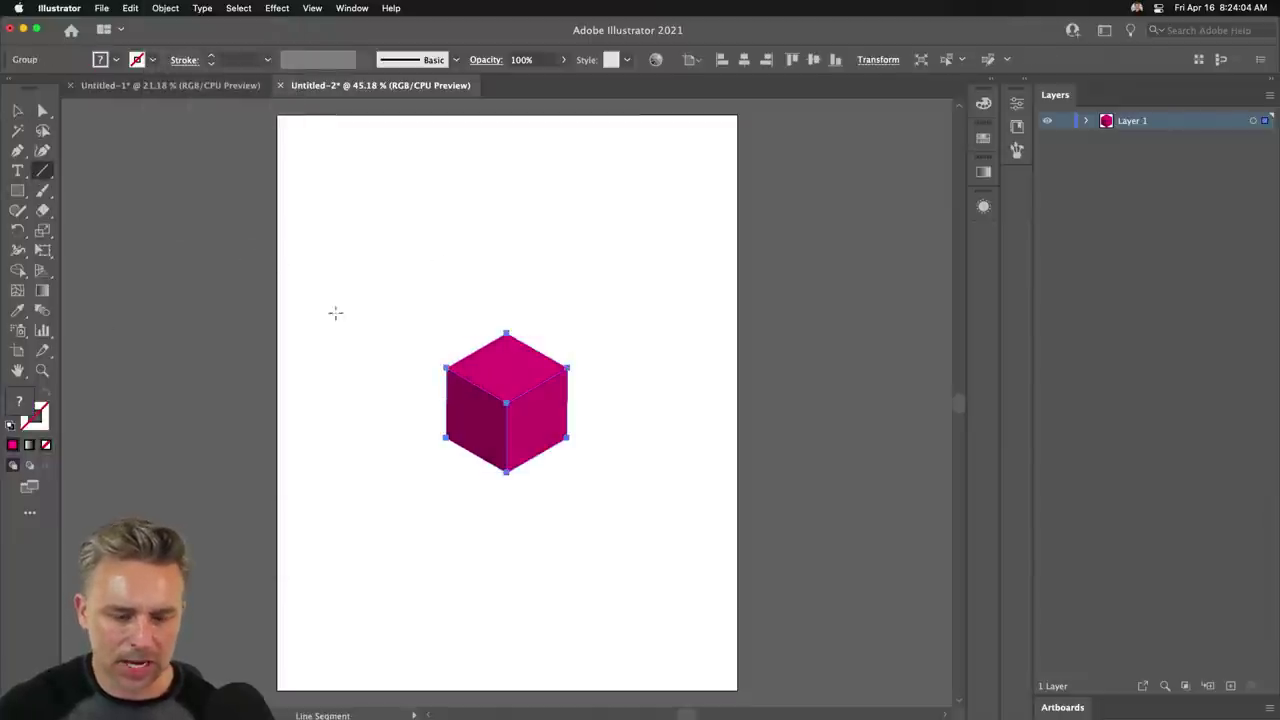
left_click(16, 192)
left_click_drag(359, 246, 662, 548)
left_click(45, 393)
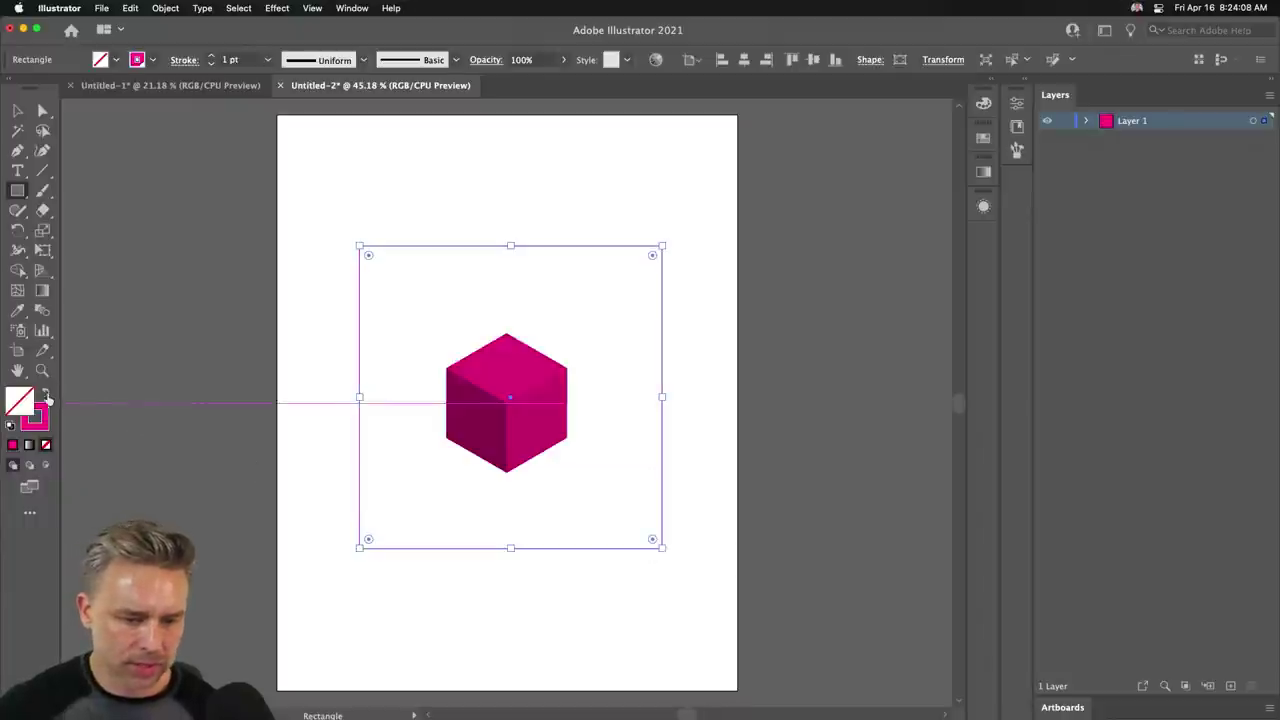
Set the square frame's stroke weight to 13 pt and deselect it.
left_click(17, 110)
left_click(211, 57)
left_click(211, 57)
left_click(211, 57)
left_click(211, 57)
left_click(211, 57)
left_click(318, 272)
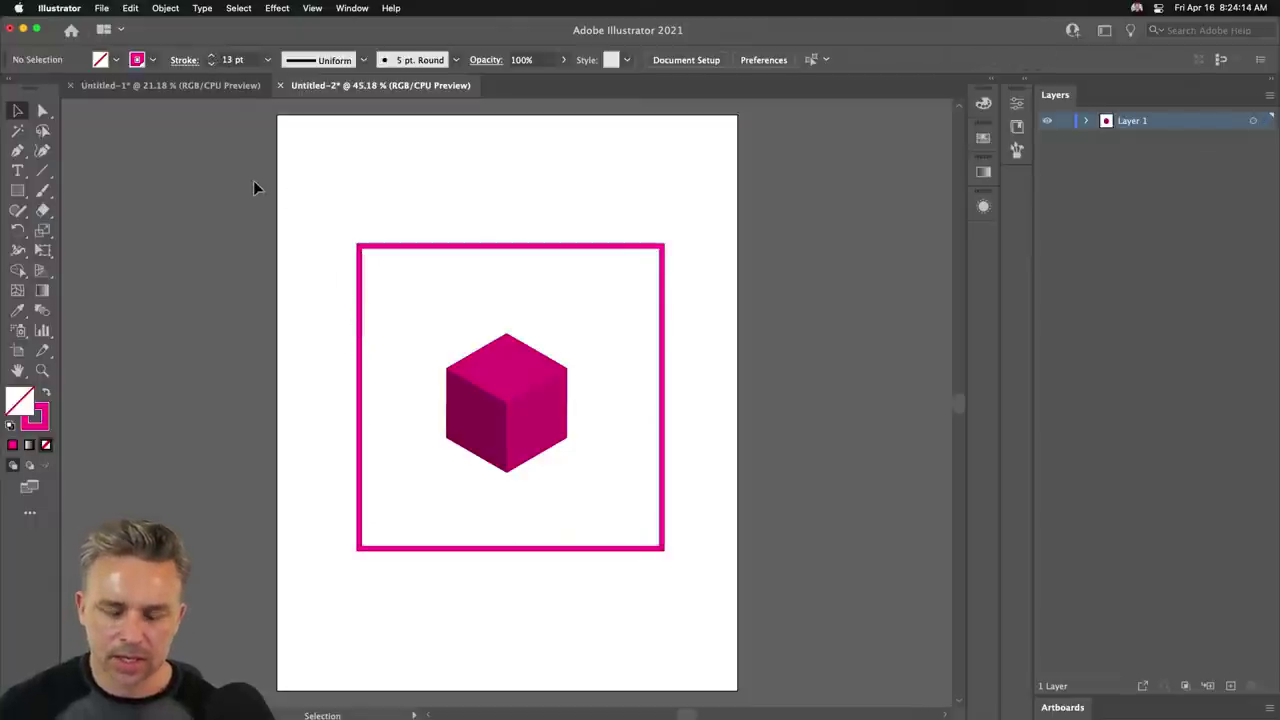
Save the document to the Desktop as Box.ai in Illustrator 2020 format with PDF compatibility and compression.
key("super+s")
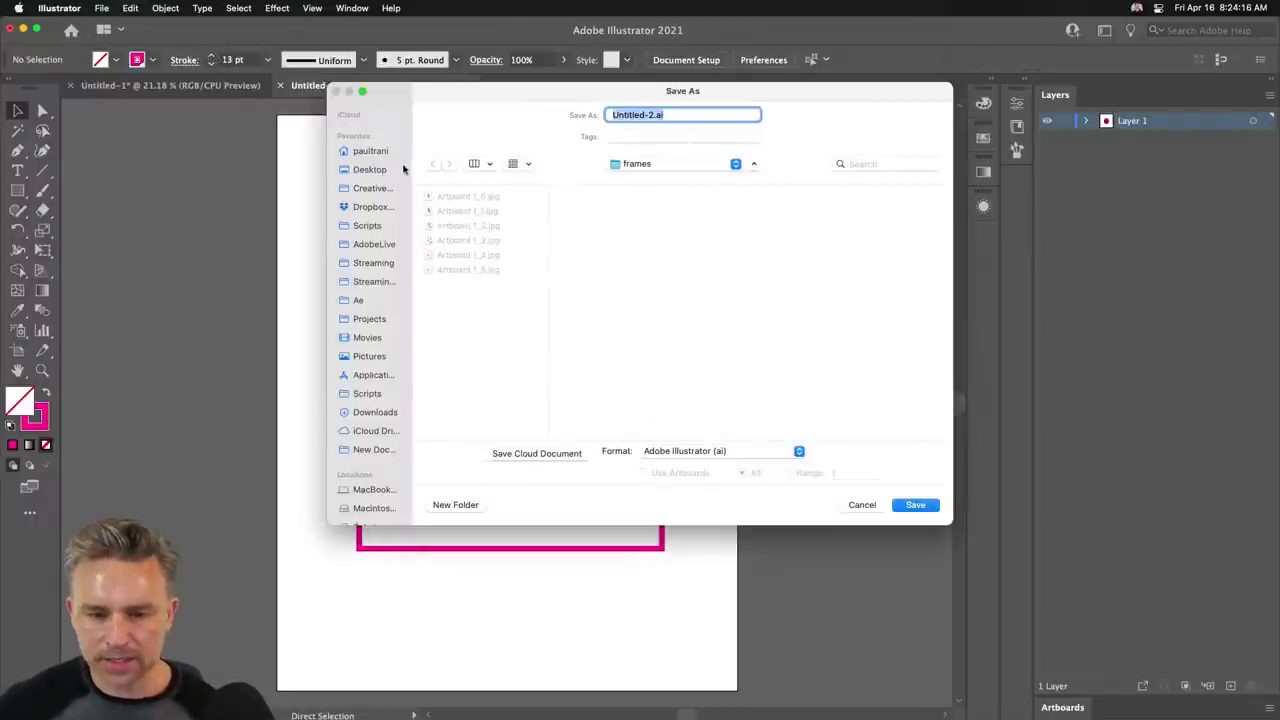
left_click(350, 170)
left_click(655, 115)
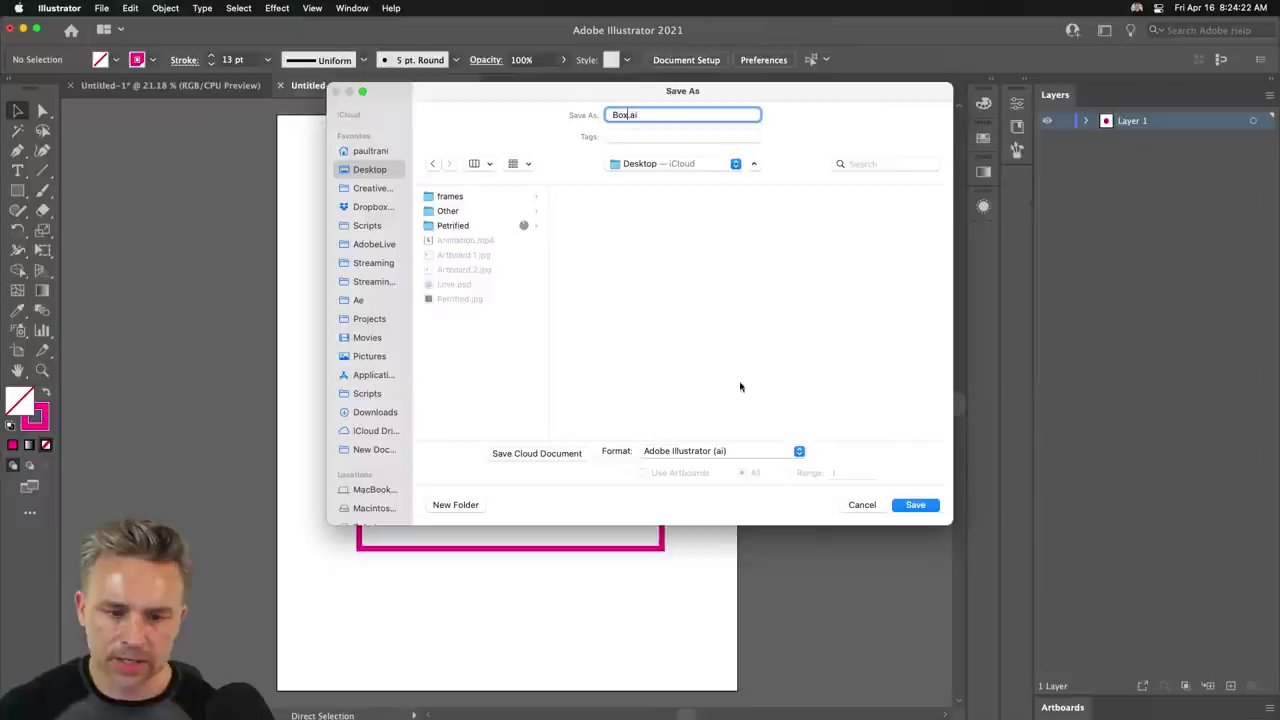
left_click(915, 507)
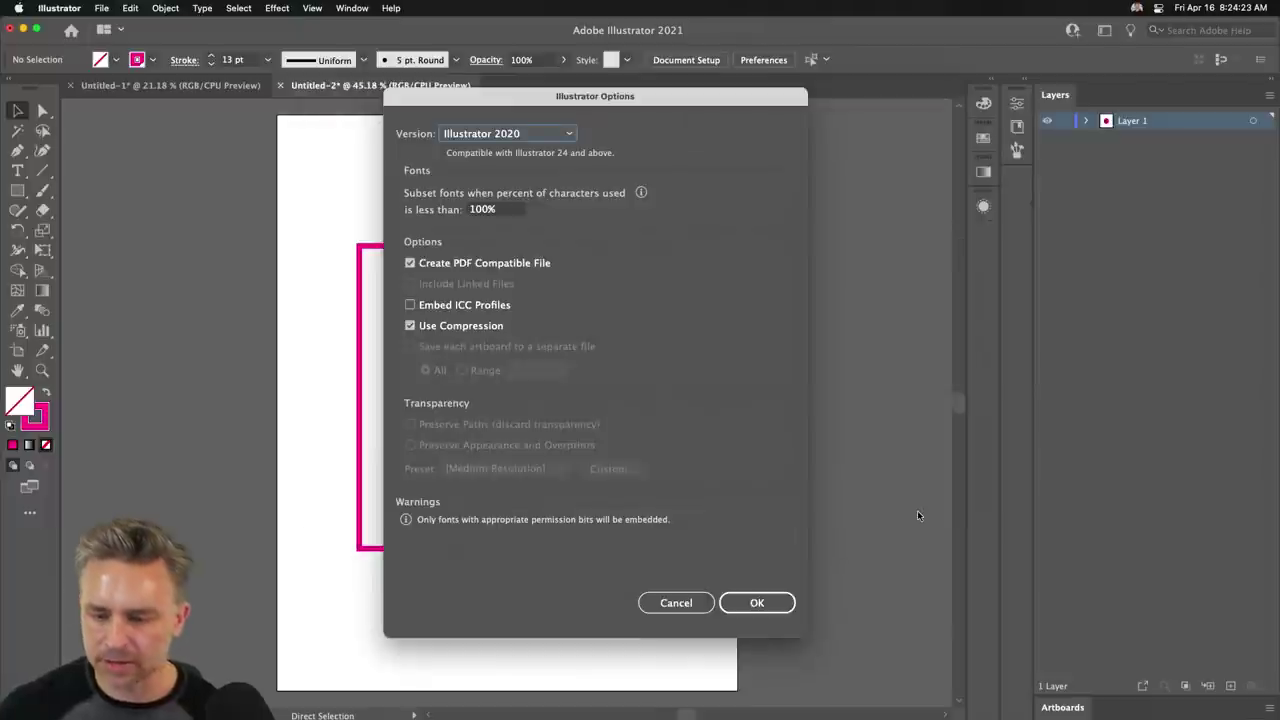
left_click(738, 600)
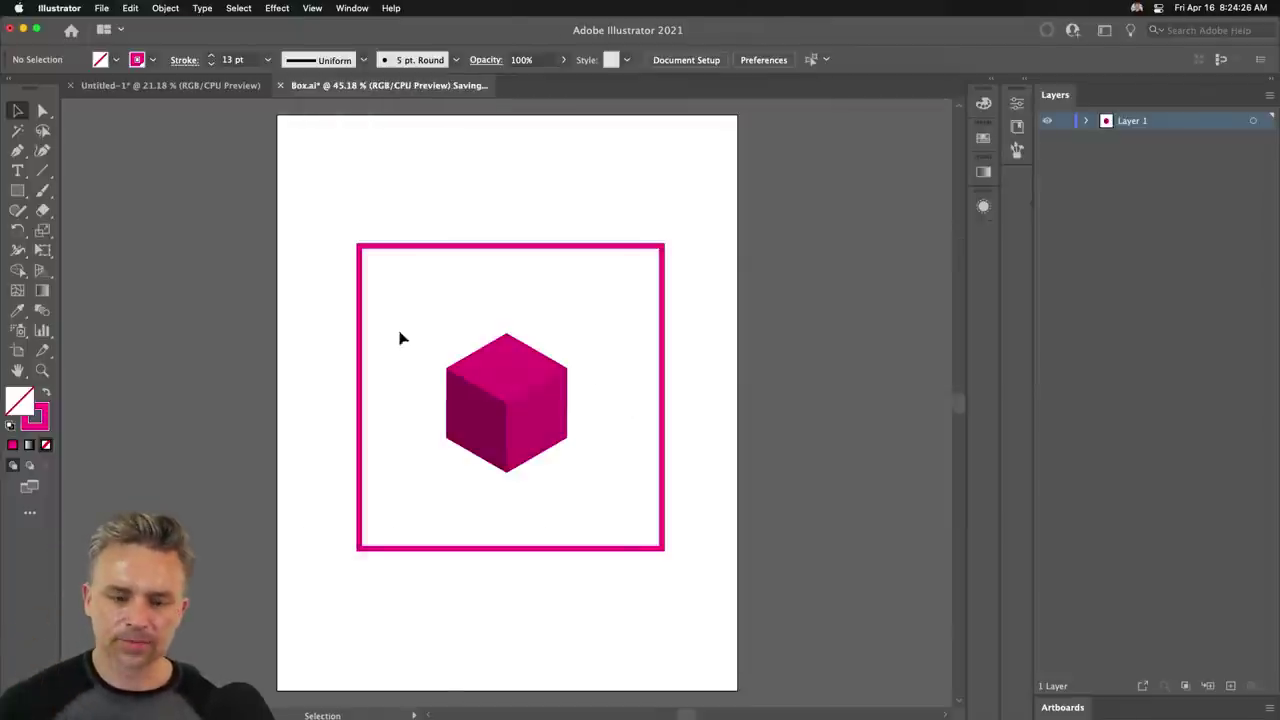
Deselect the cube, switch to Adobe Animate and dismiss its What's new introduction.
left_click(490, 404)
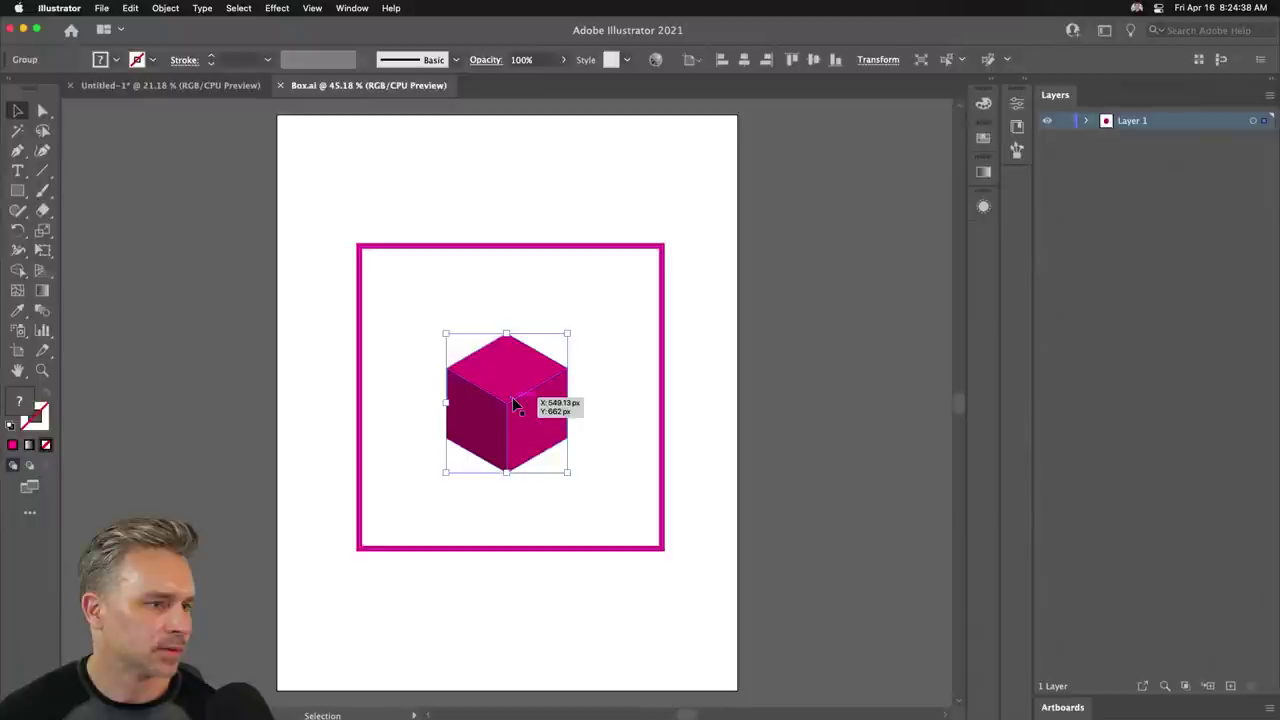
left_click(257, 243)
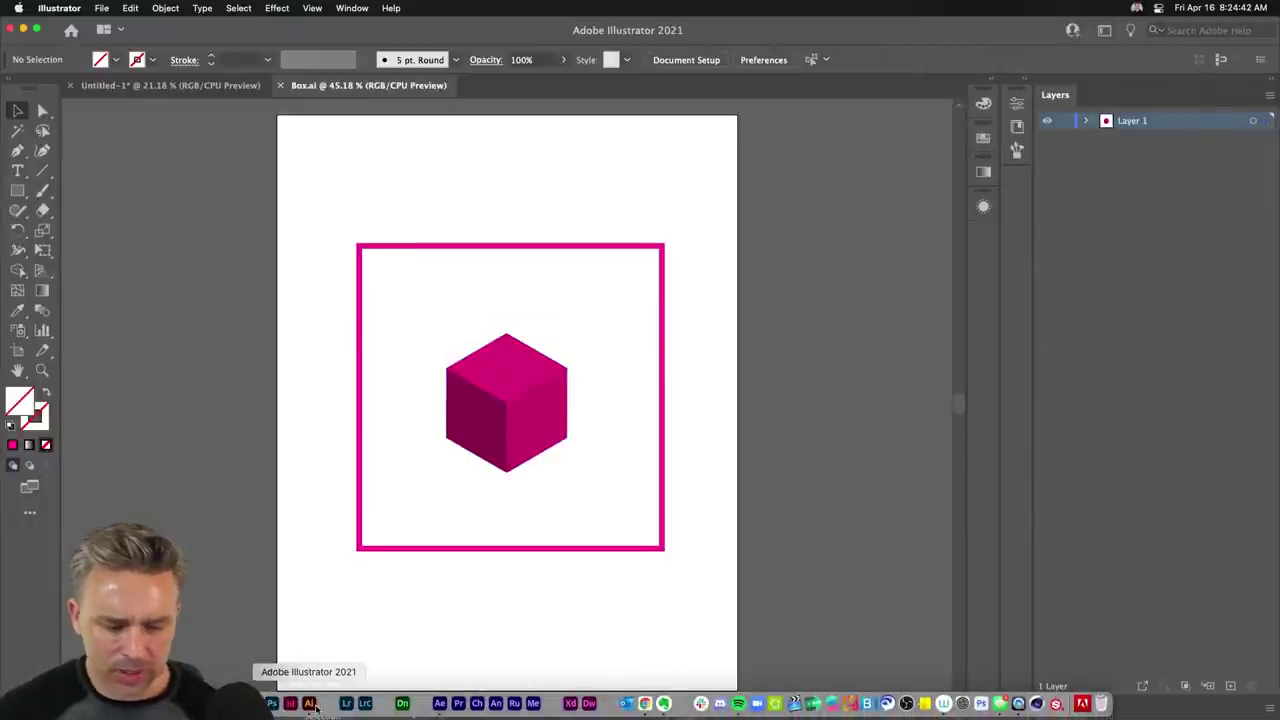
left_click(496, 704)
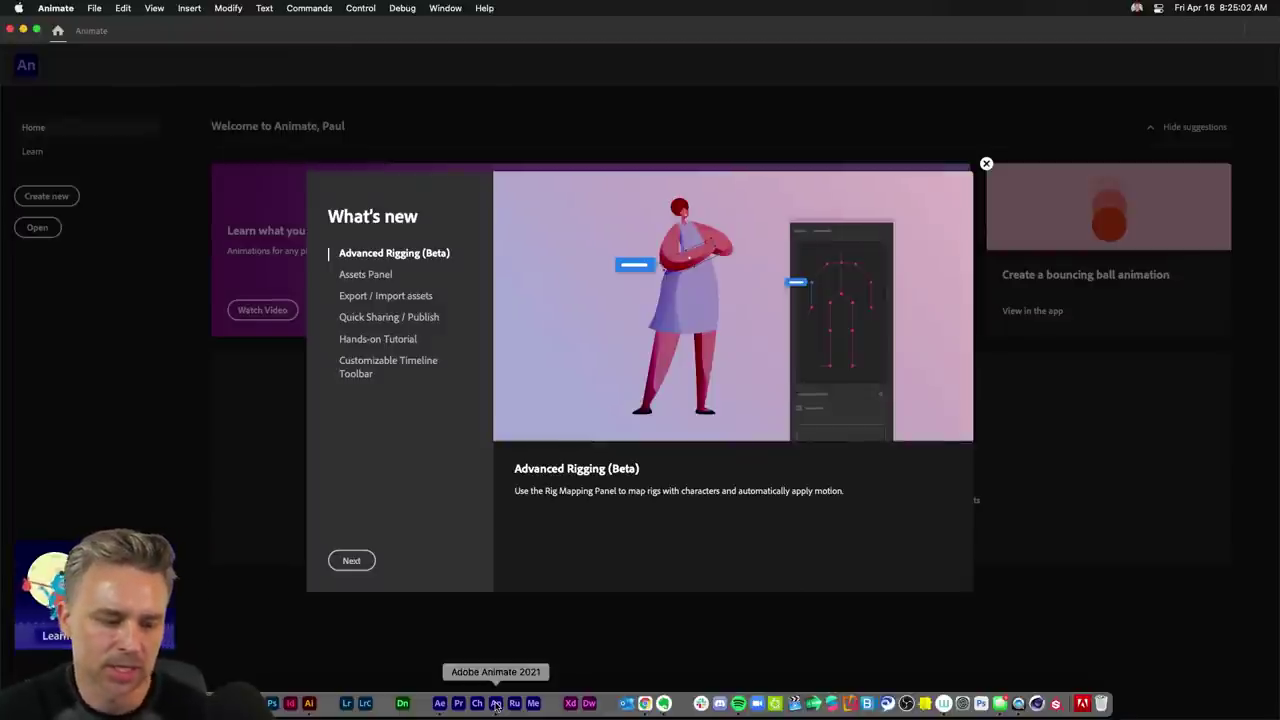
left_click(986, 164)
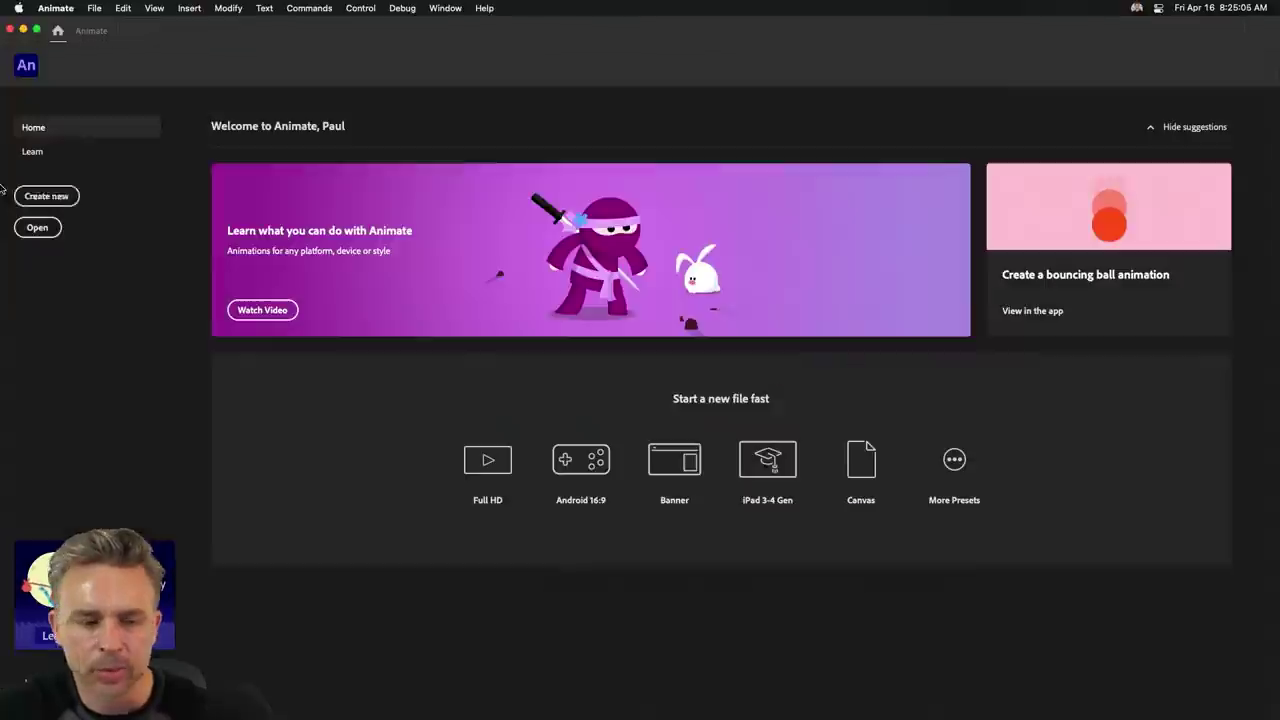
Create a new HD Character Animation document at 1280 x 720, 30 fps, for ActionScript 3.0.
left_click(546, 313)
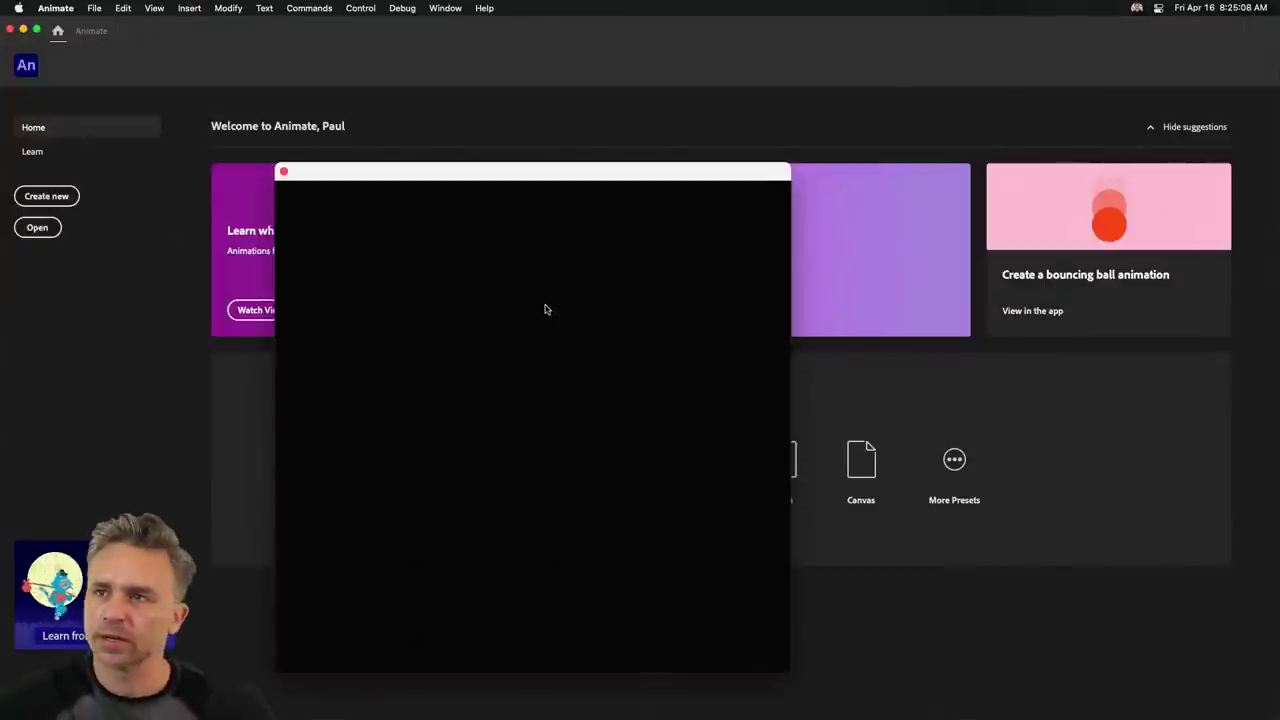
left_click_drag(532, 176, 602, 99)
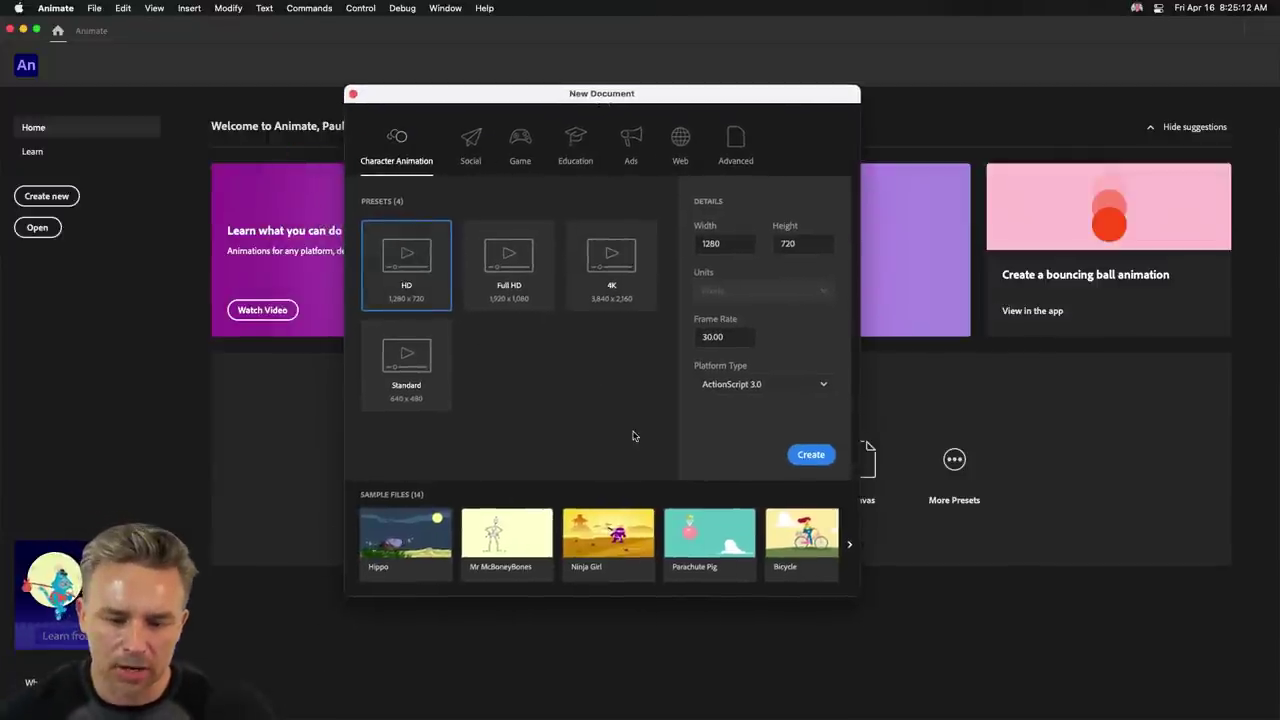
left_click(810, 455)
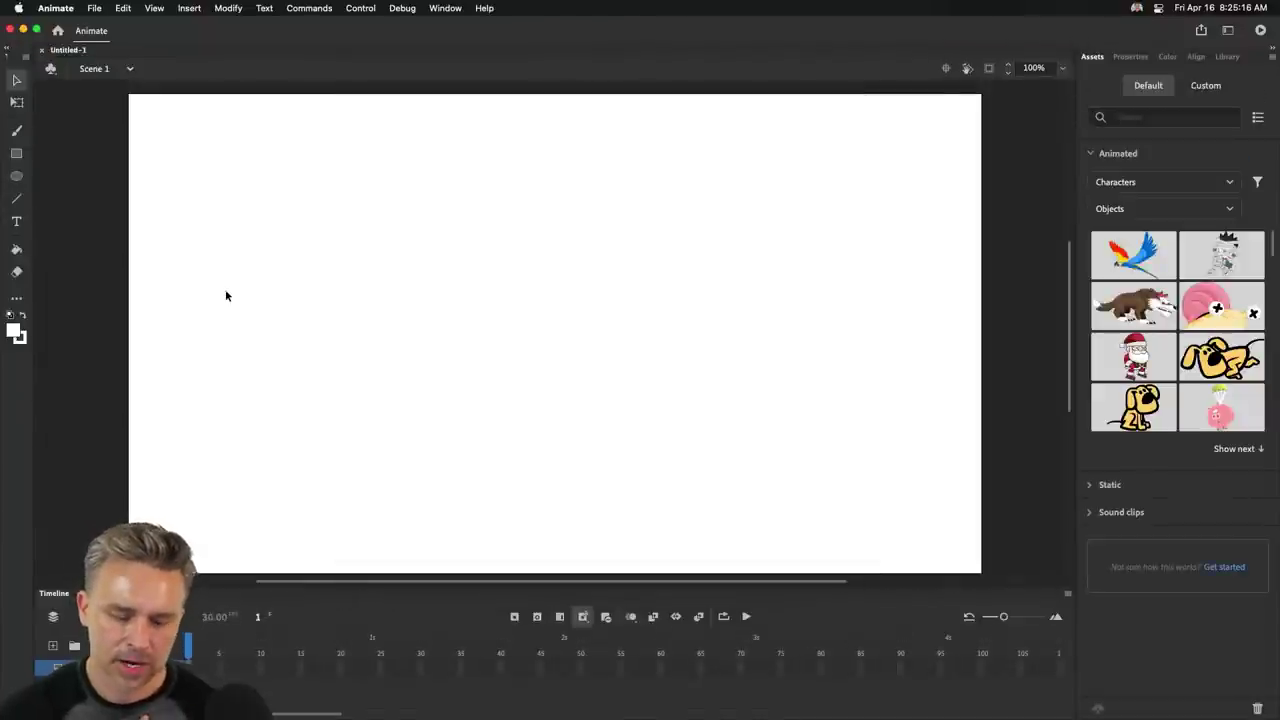
Place the animated Macaw Blue asset on the stage and position it near the middle.
key("r")
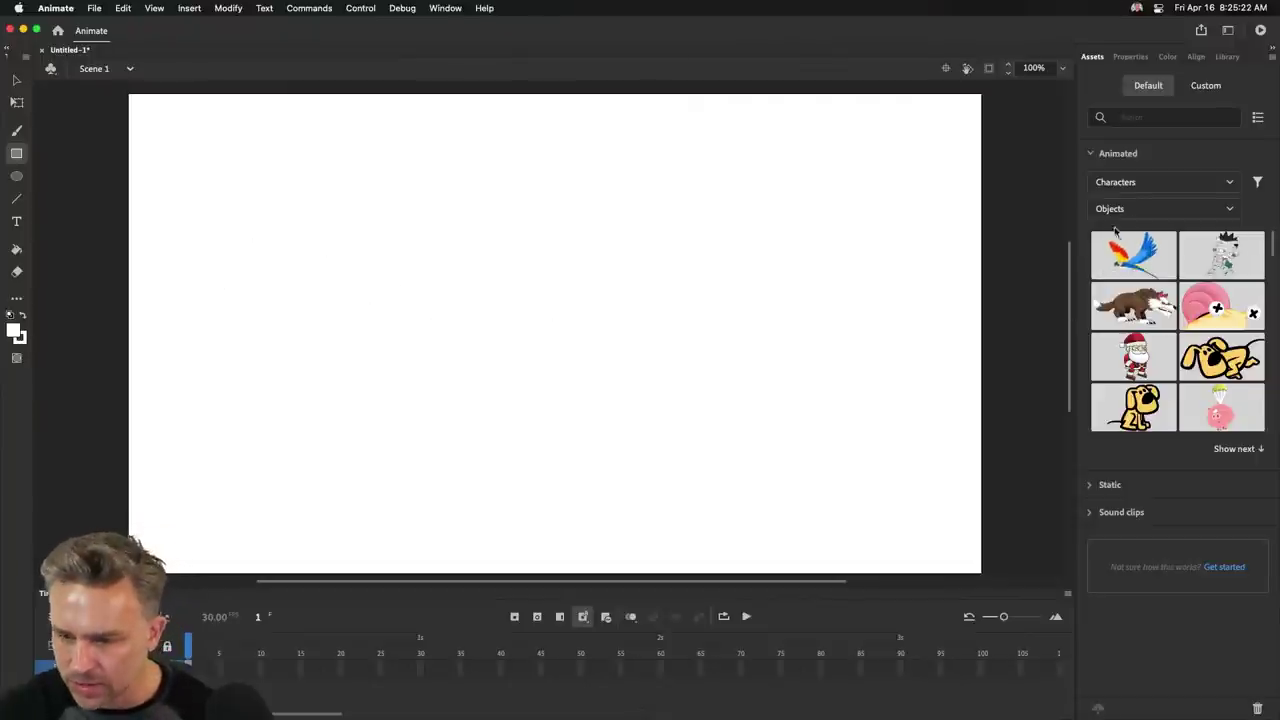
left_click_drag(1116, 248, 489, 289)
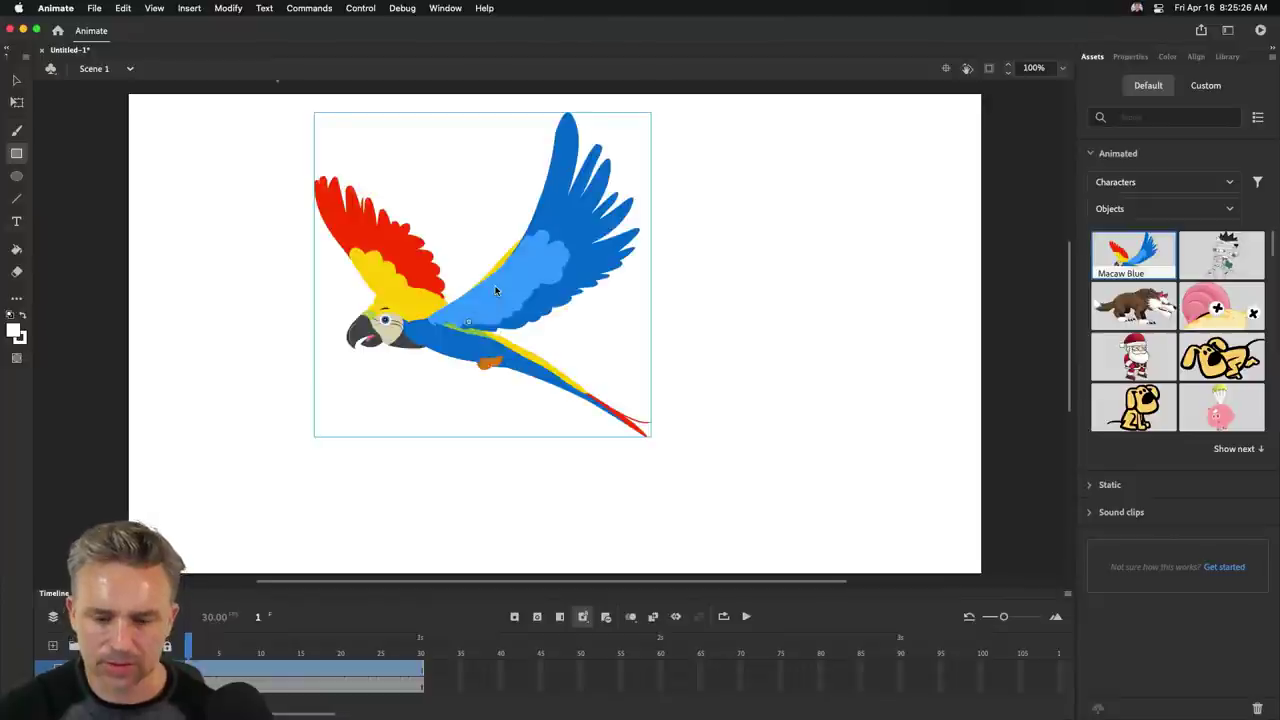
left_click(12, 79)
left_click_drag(417, 307, 455, 333)
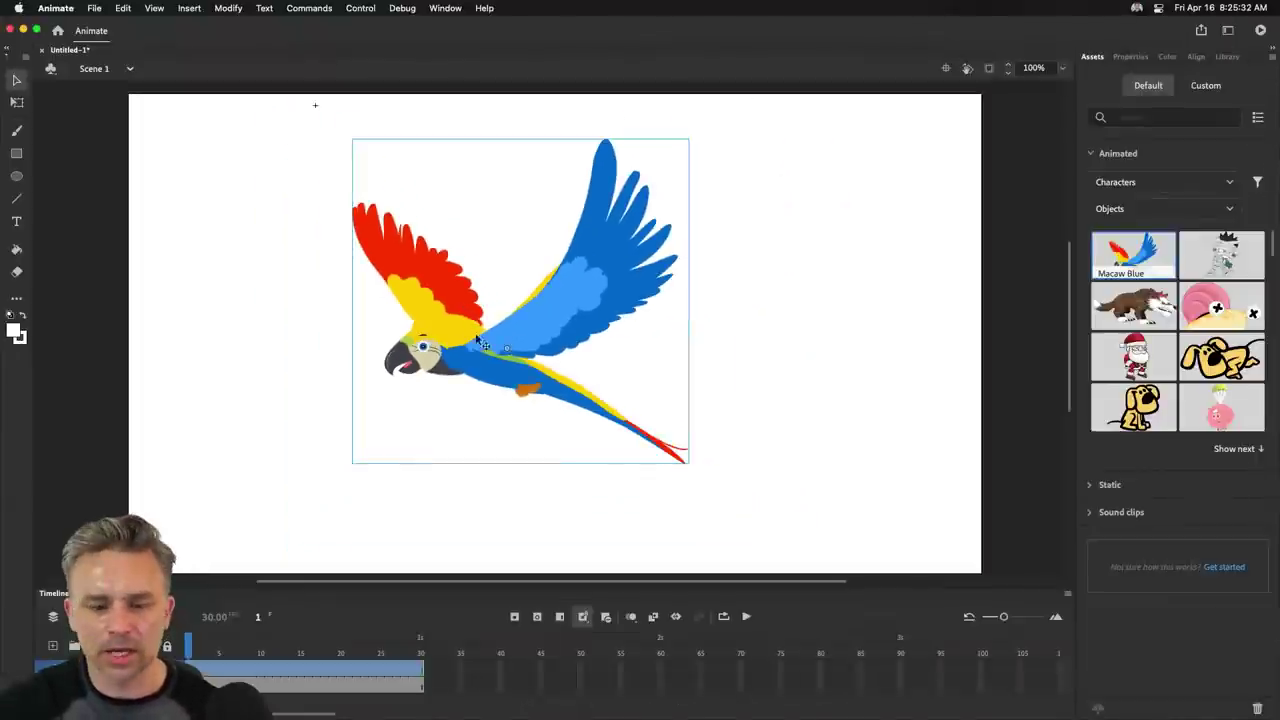
left_click_drag(436, 368, 468, 404)
Open the Macaw Blue symbol, examine its keyframes by scrubbing the timeline, and play the wing-flapping animation from frame 1.
double_click(467, 362)
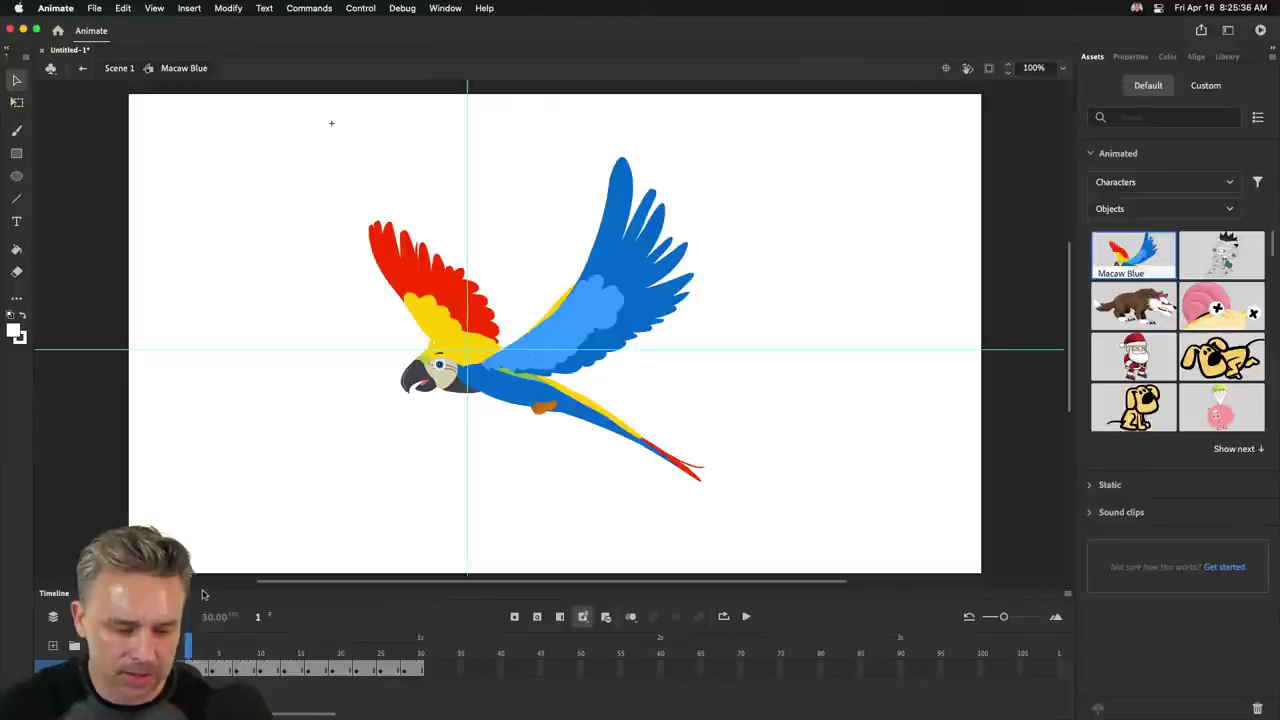
left_click_drag(214, 588, 214, 437)
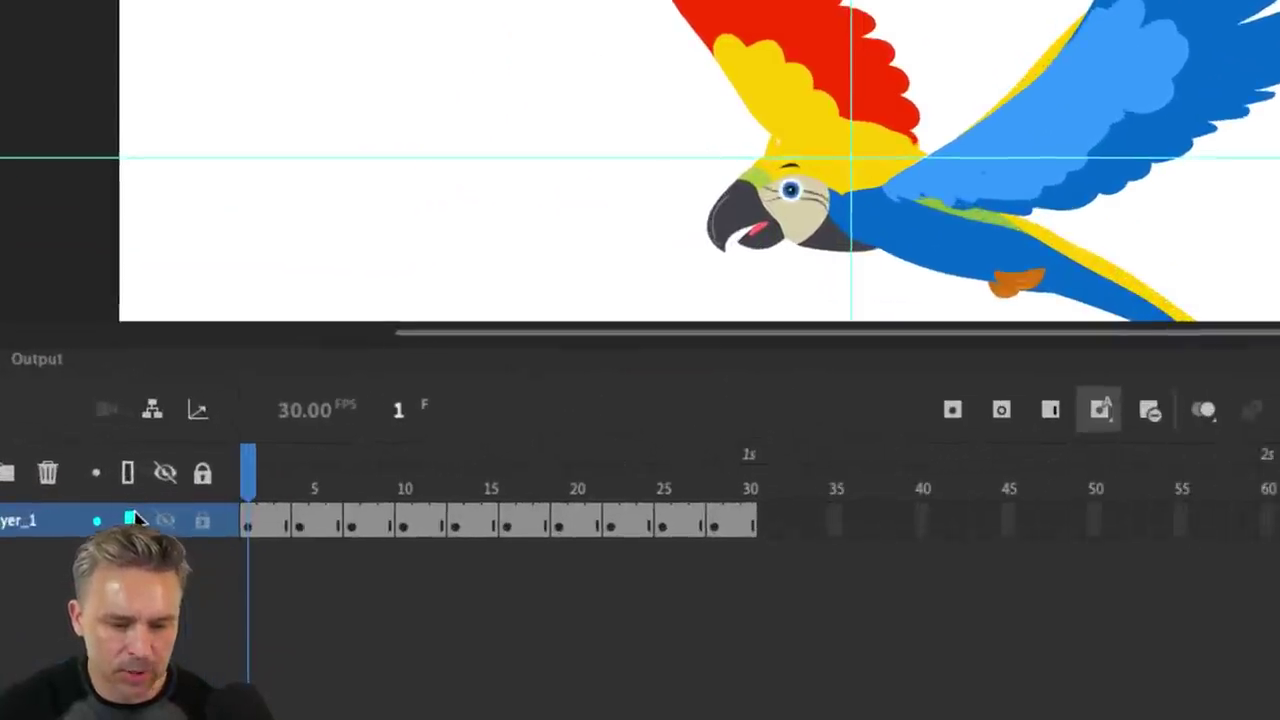
left_click_drag(286, 463, 510, 468)
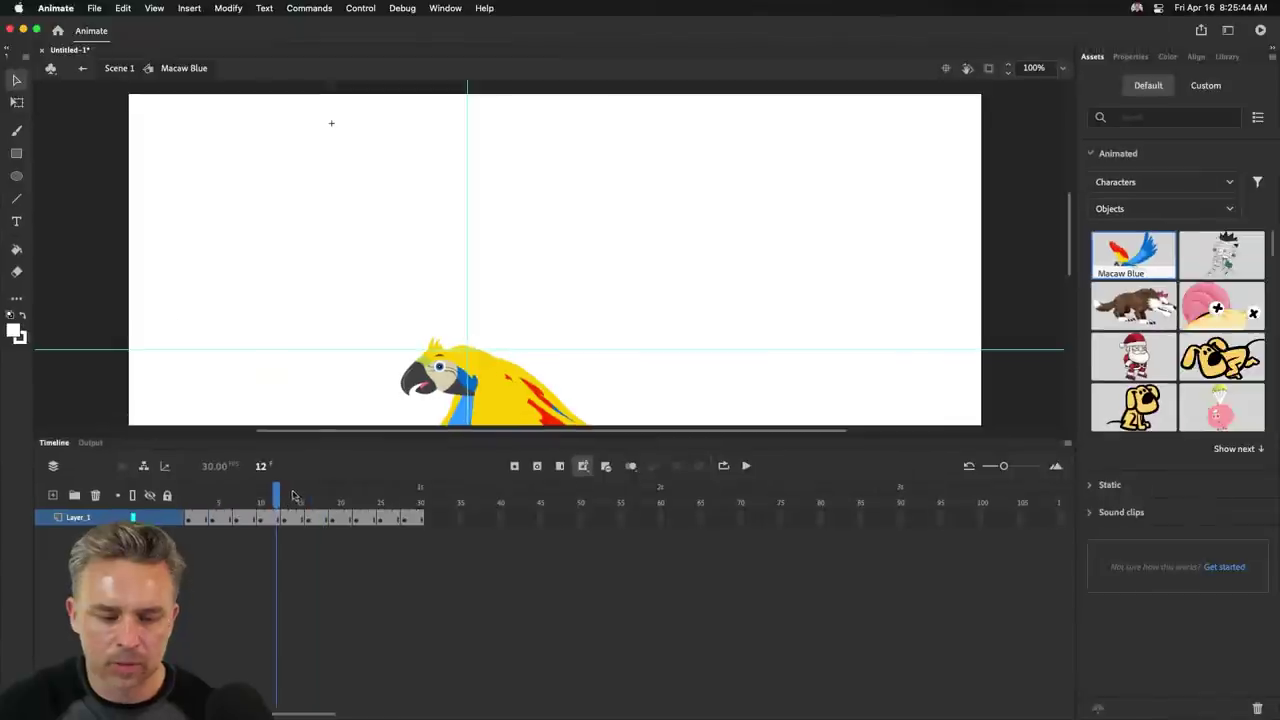
left_click(212, 488)
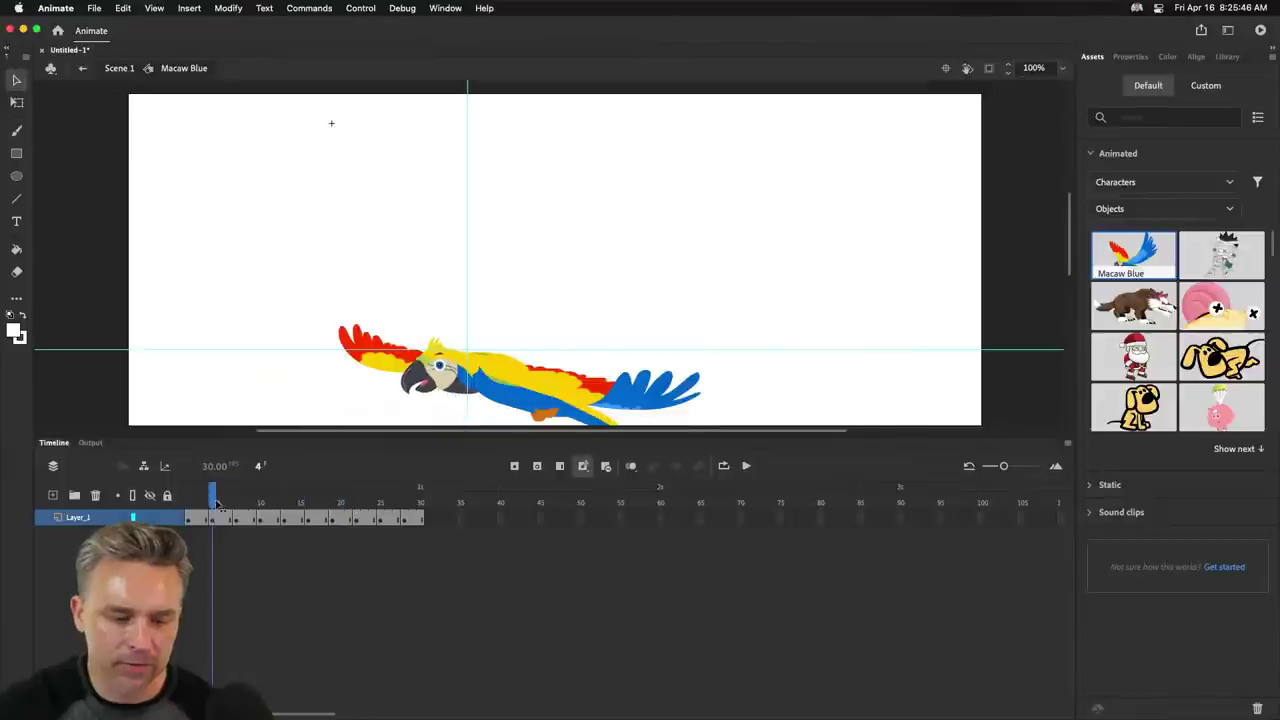
left_click_drag(407, 437, 407, 580)
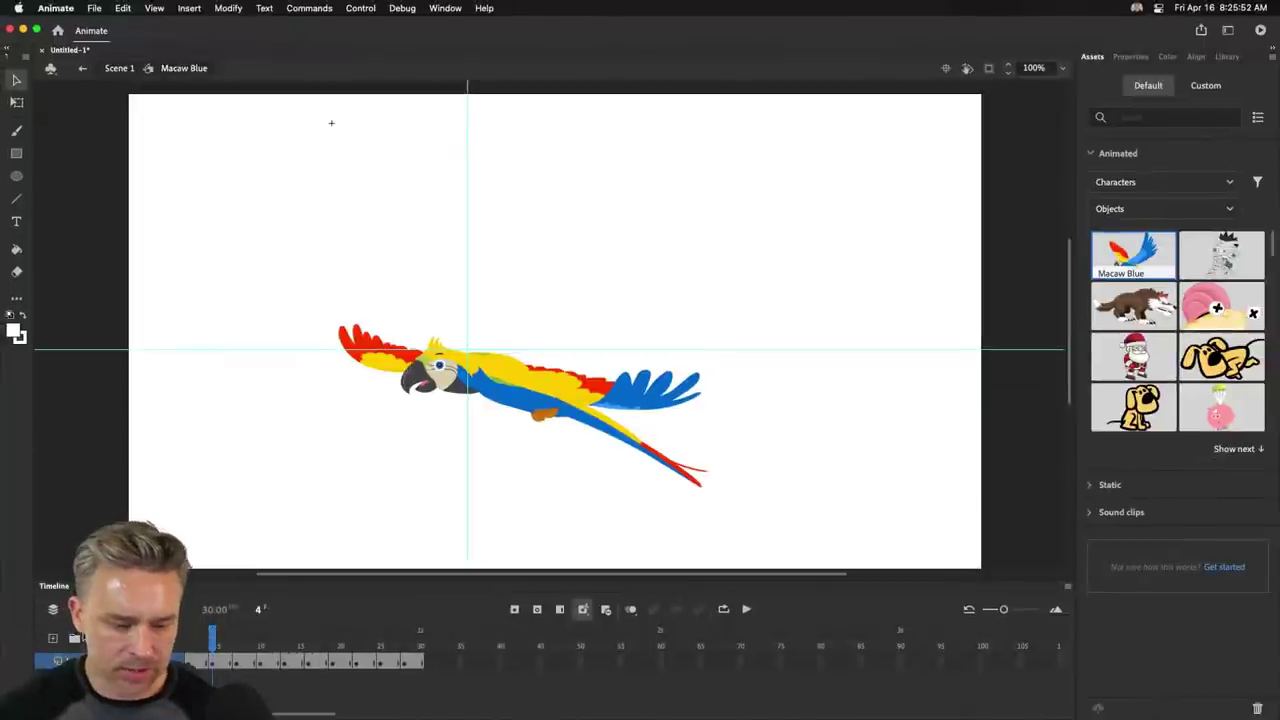
left_click_drag(210, 630, 178, 640)
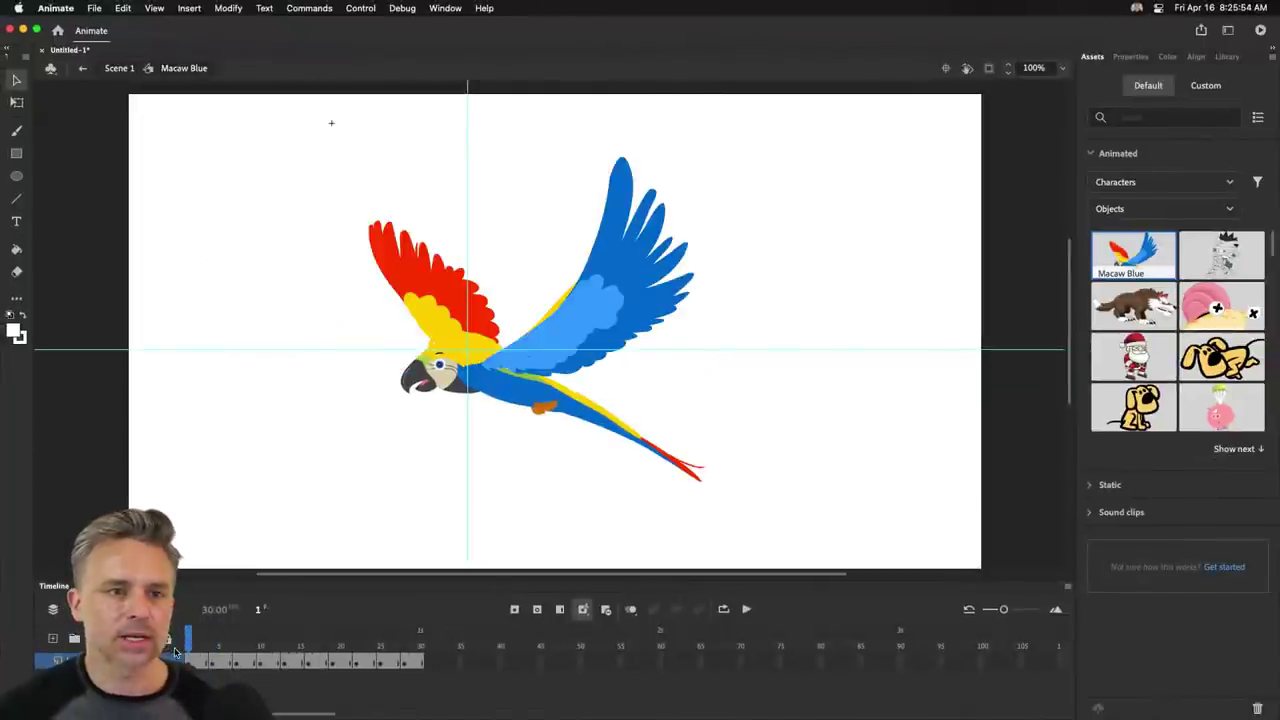
key("Return")
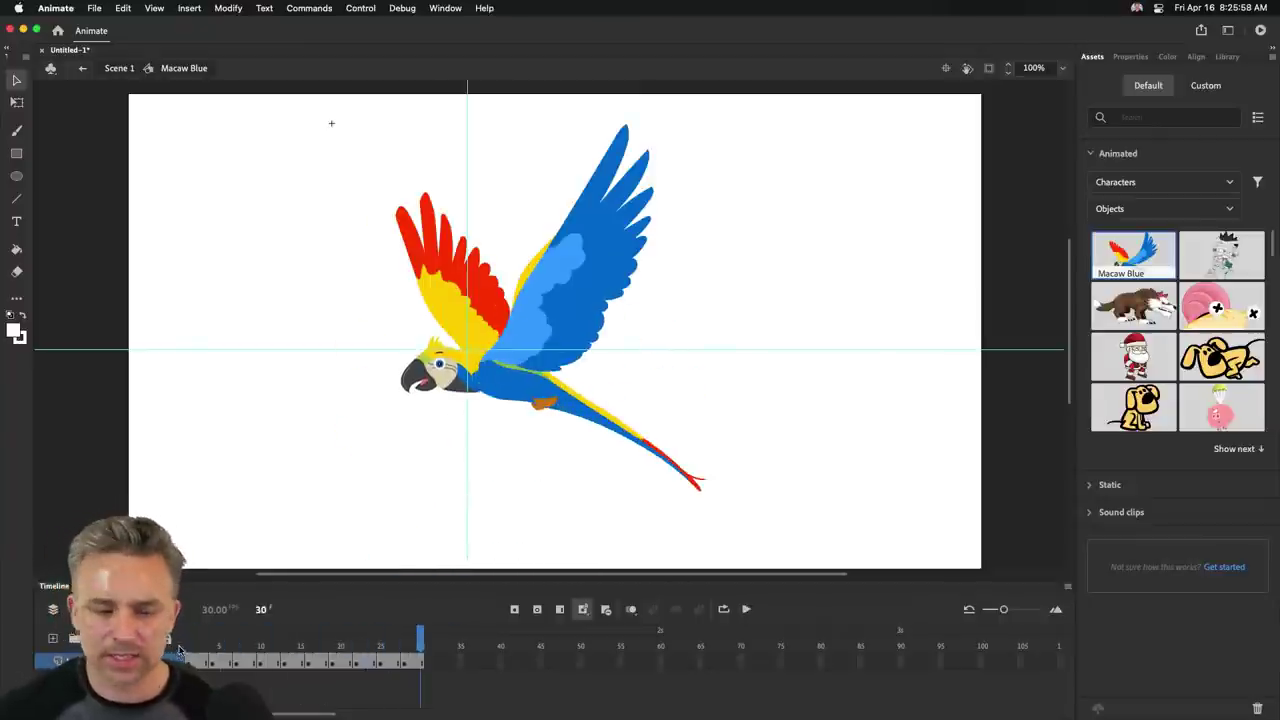
Return to Scene 1 and move the macaw toward the upper right of the stage at frame 30.
left_click(115, 67)
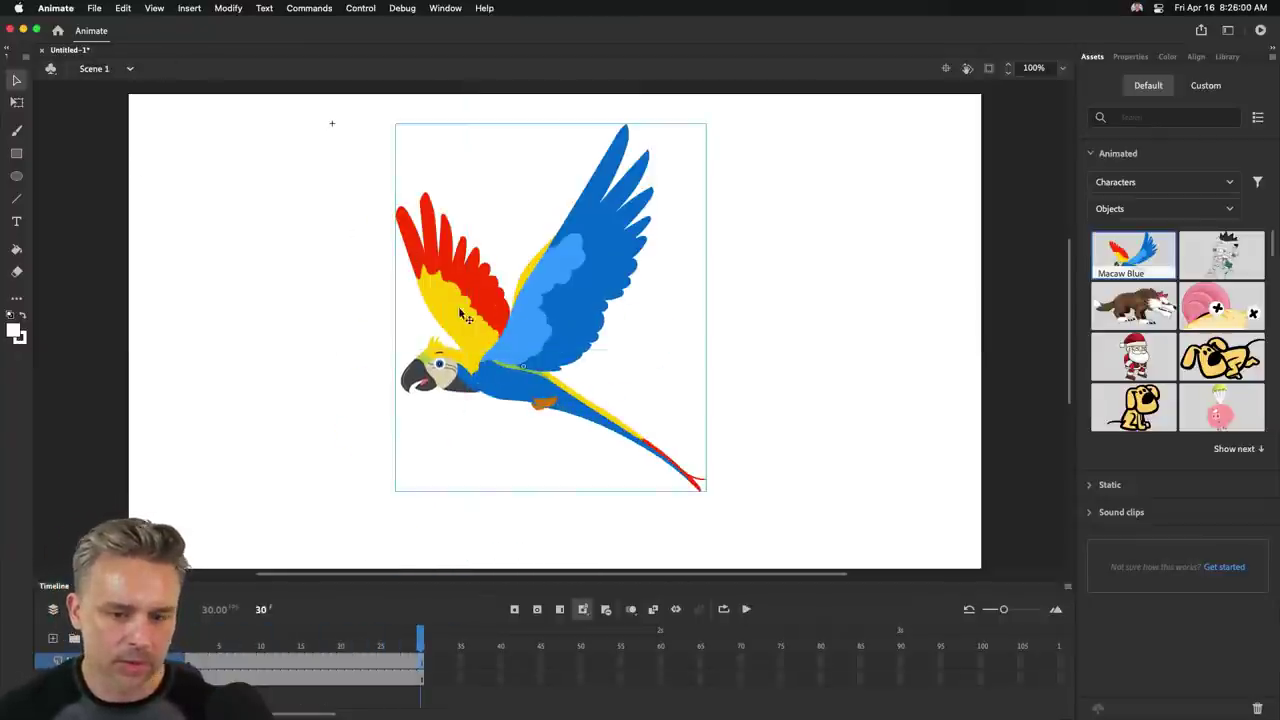
left_click(16, 153)
left_click(300, 463)
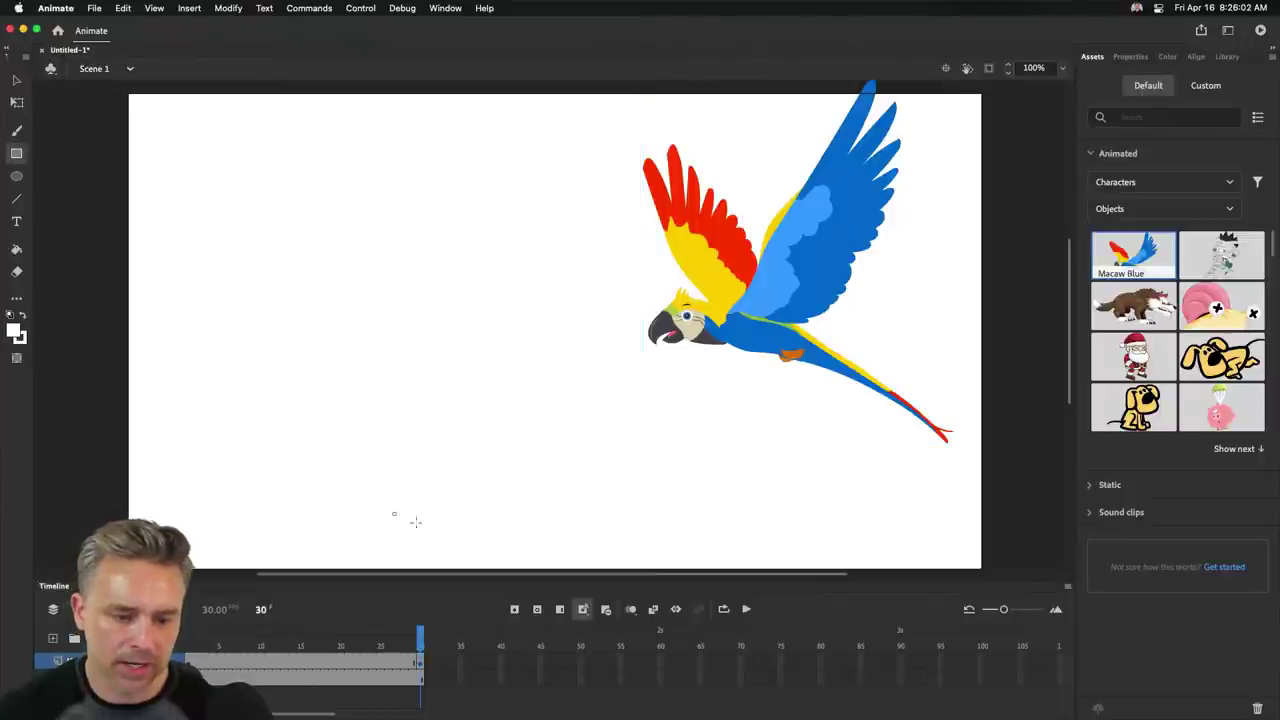
Choose a dark grey fill and draw two overlapping rectangles on the lower left part of the stage.
left_click(16, 335)
left_click(16, 79)
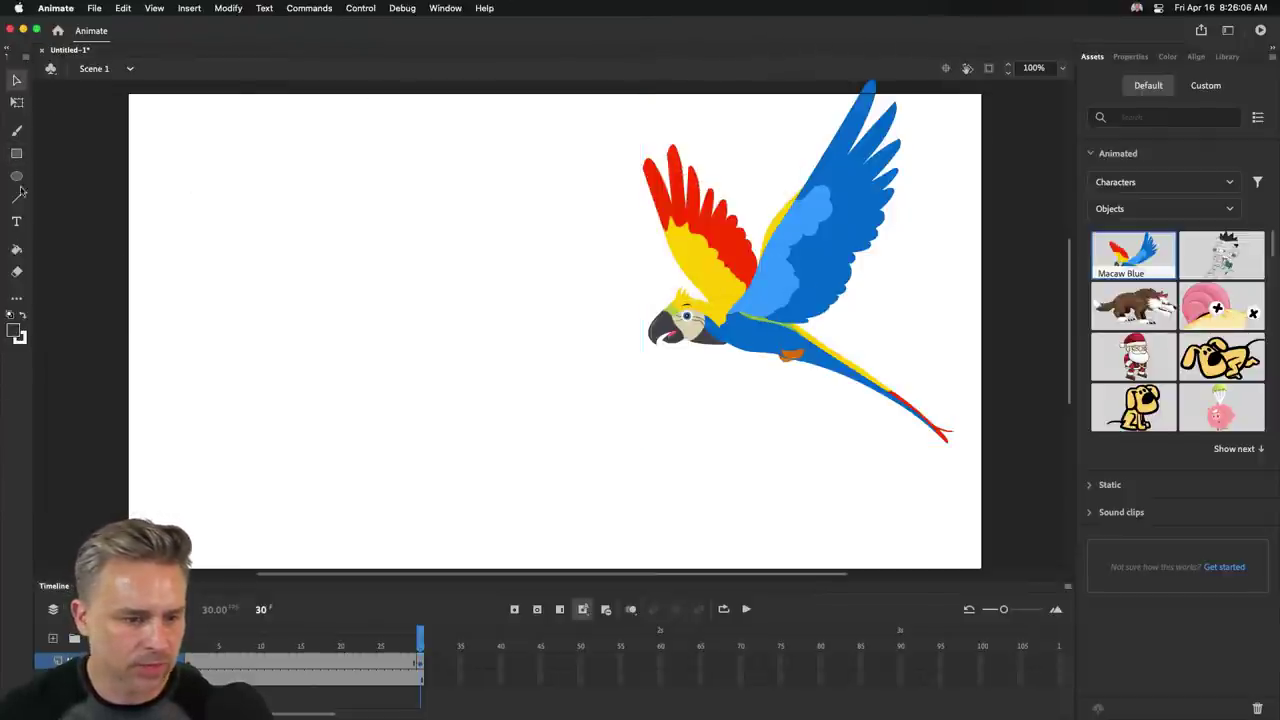
left_click(16, 153)
left_click_drag(217, 283, 445, 503)
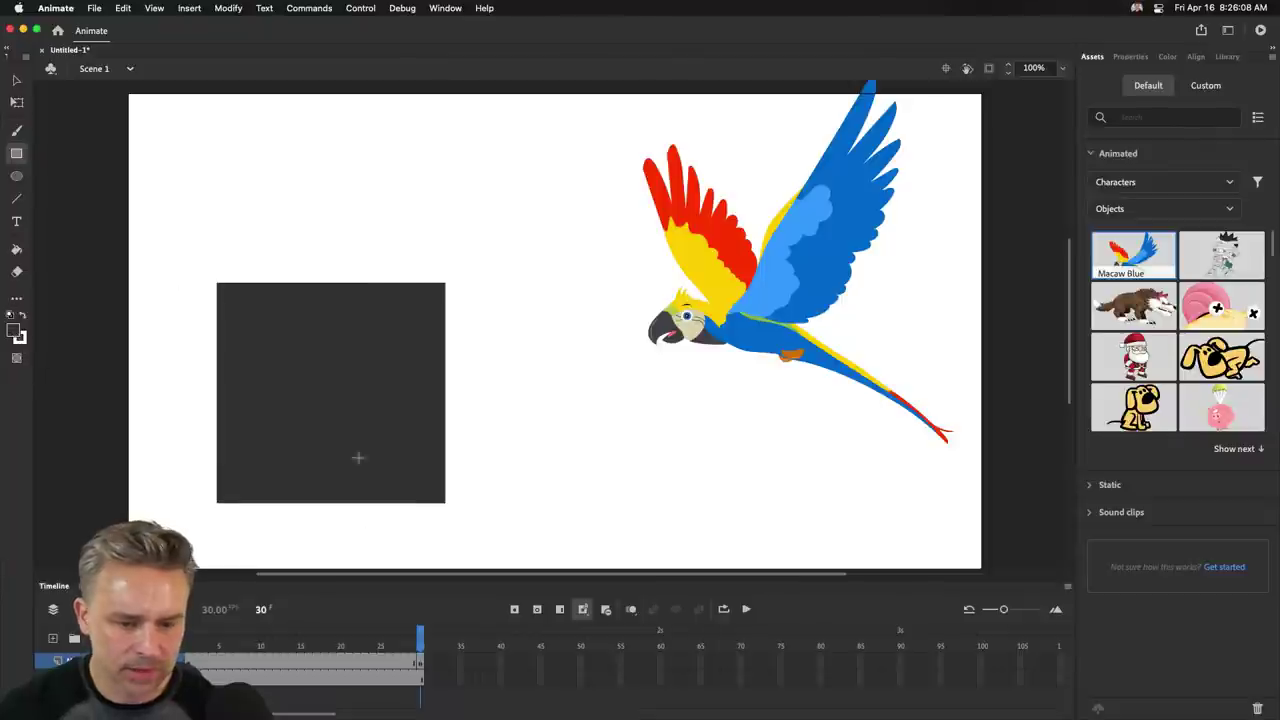
left_click_drag(391, 387, 567, 511)
Remove the stroke from both overlapping rectangles and delete them from the stage.
left_click(16, 80)
left_click_drag(154, 331, 453, 522)
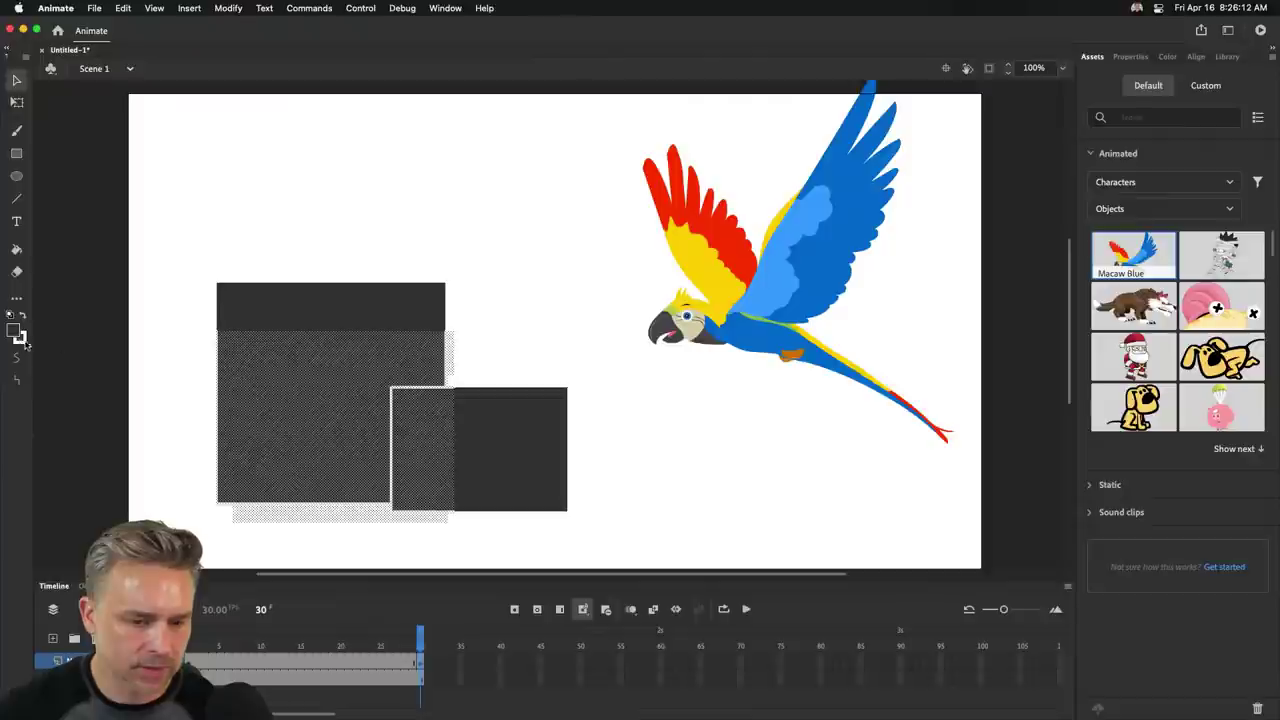
left_click(170, 324)
mouse_move(164, 229)
left_mouse_down()
mouse_move(480, 477)
mouse_move(593, 541)
left_mouse_up()
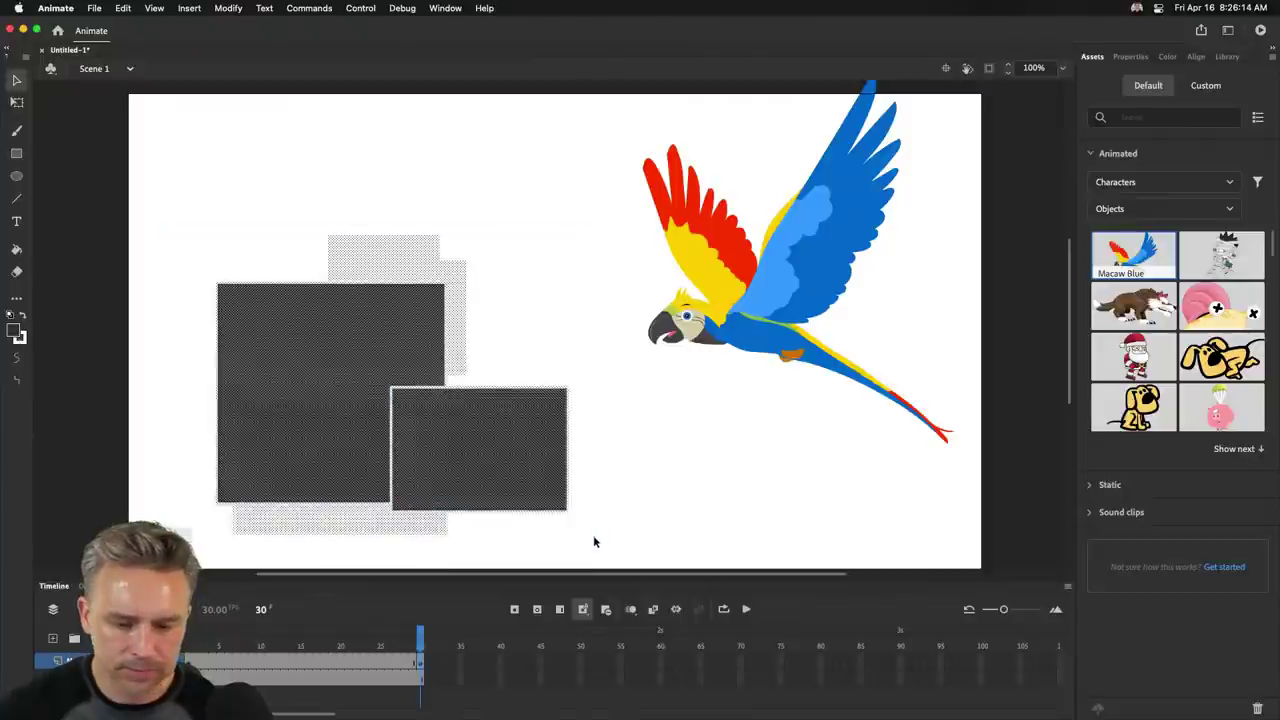
left_click(18, 339)
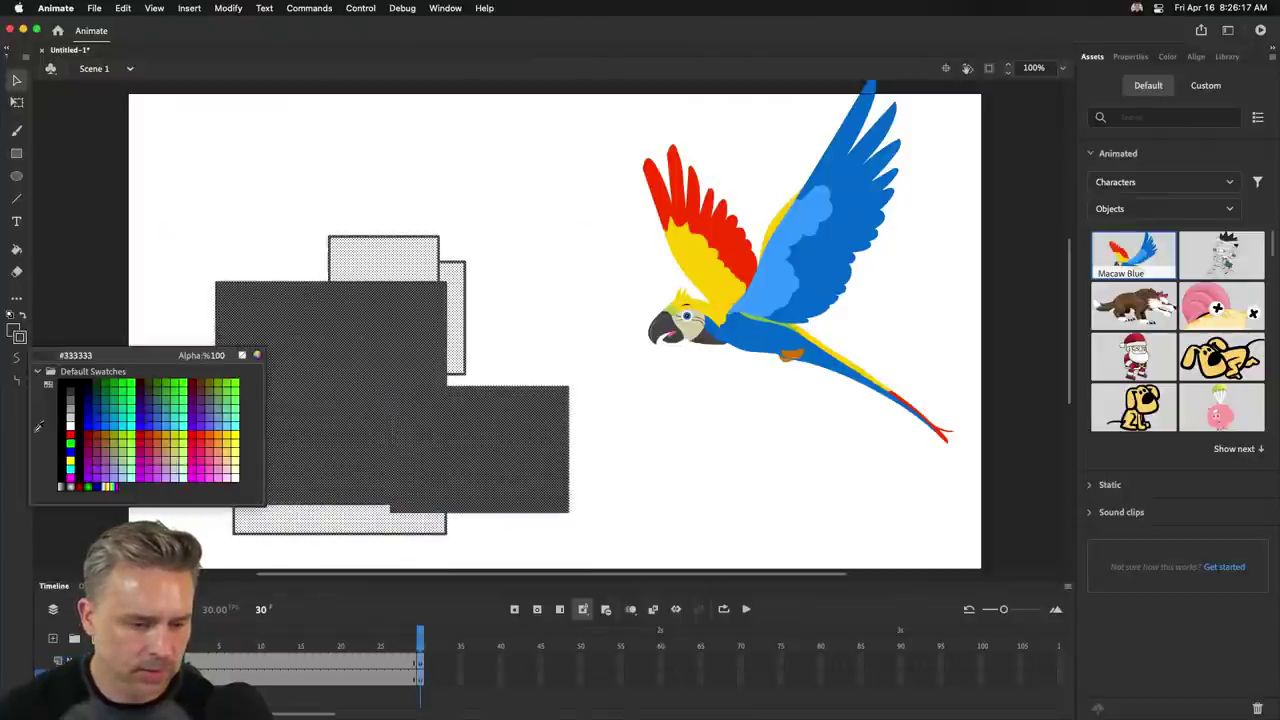
left_click(241, 355)
key("Return")
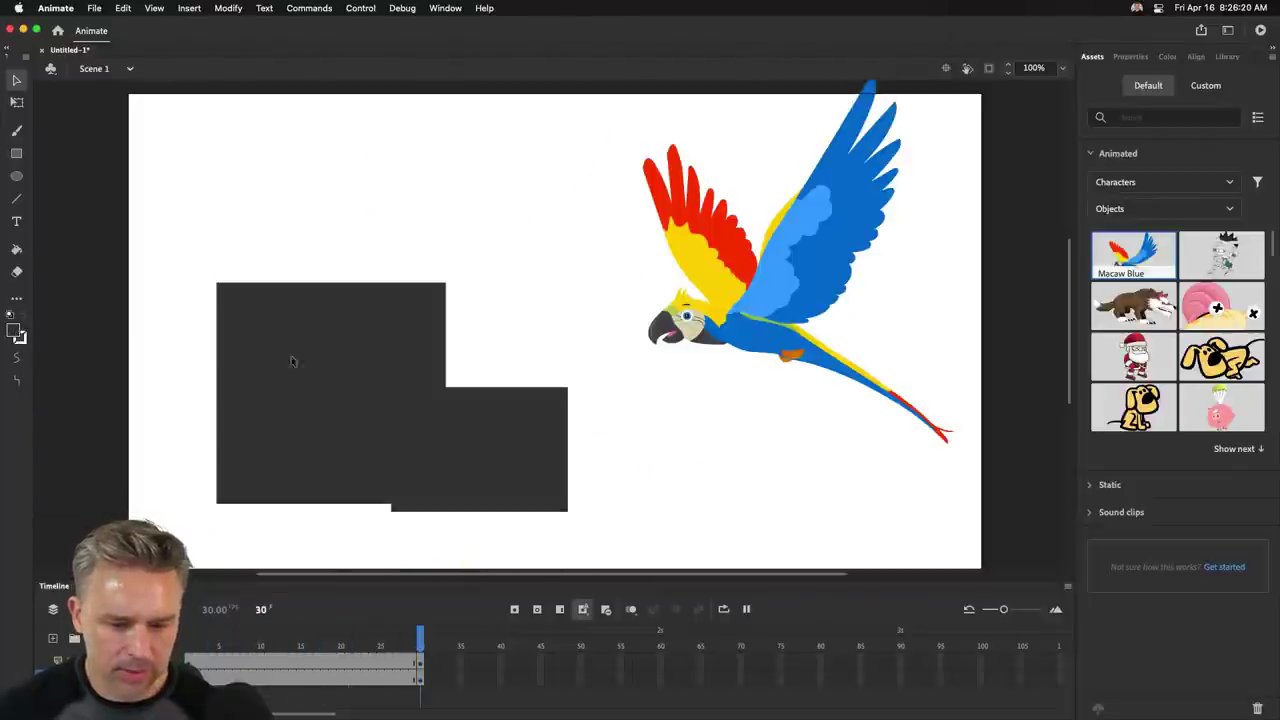
left_click_drag(181, 249, 585, 540)
key("Delete")
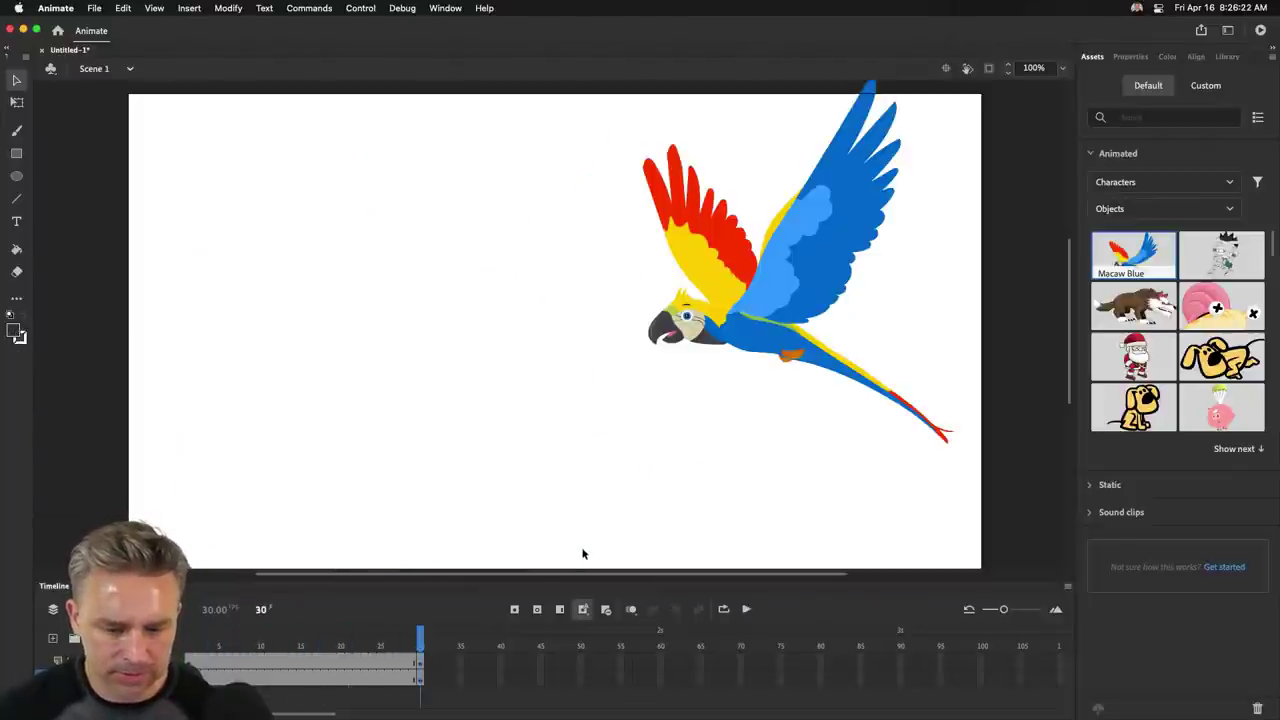
Remove all frames after frame 1 from the scene's timeline while keeping the macaw on frame 1.
left_click_drag(192, 663, 600, 680)
left_click(435, 680)
left_click_drag(454, 664, 197, 664)
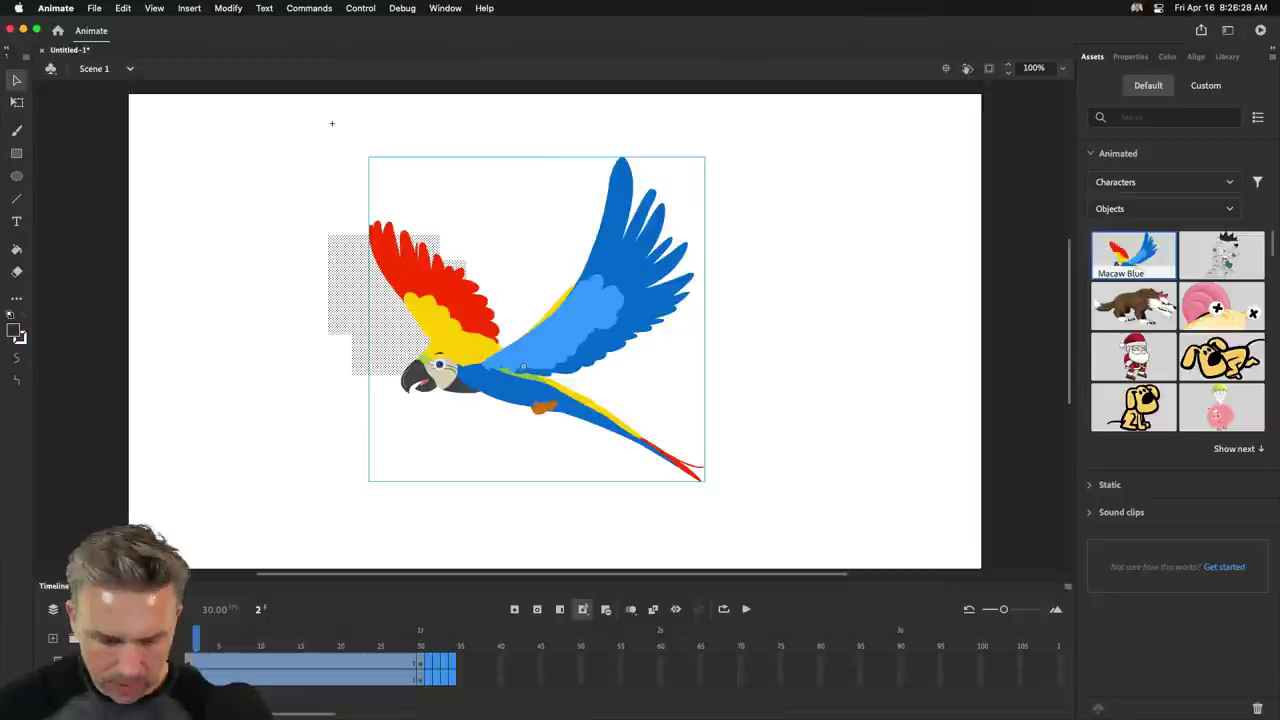
key("Delete")
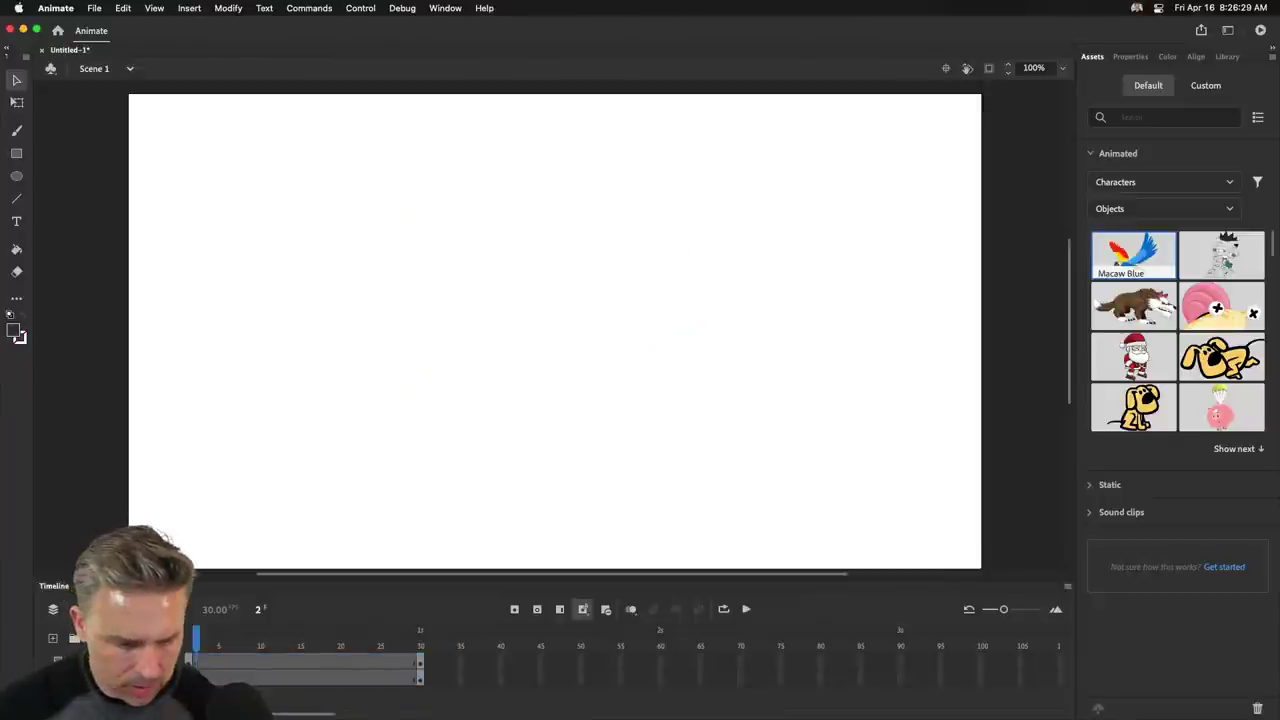
left_click(373, 666)
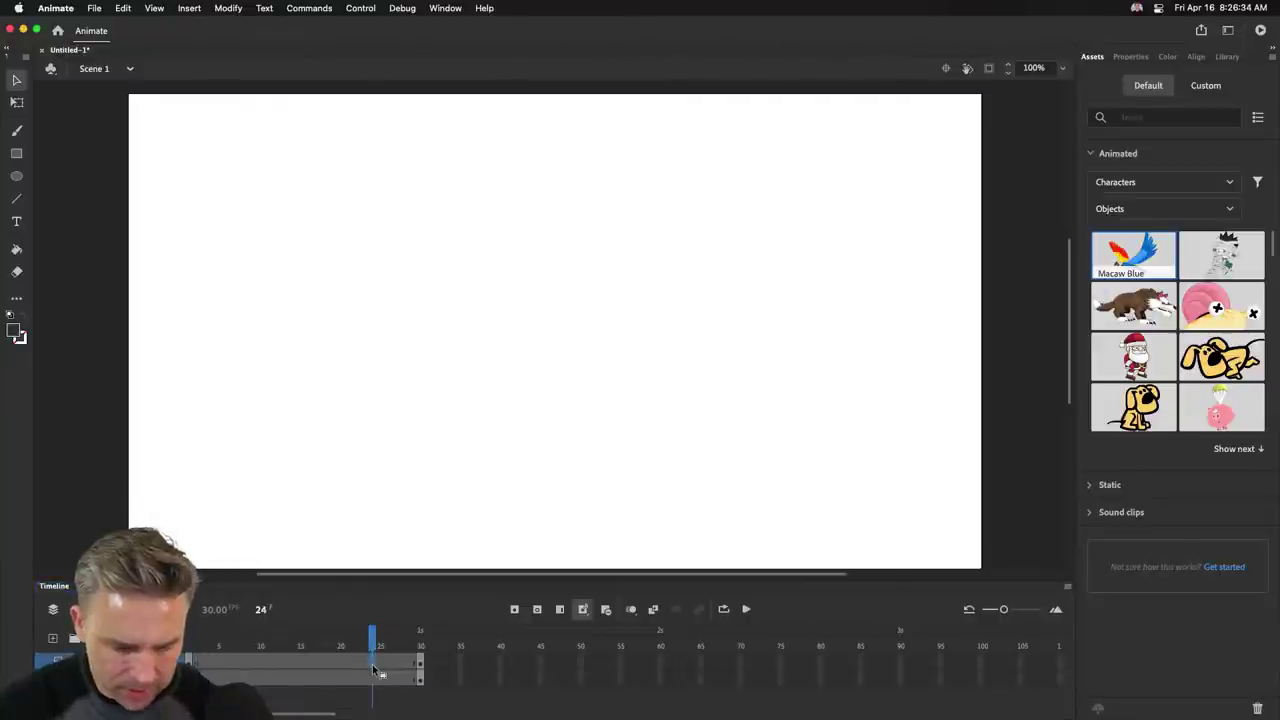
left_click_drag(418, 665, 205, 665)
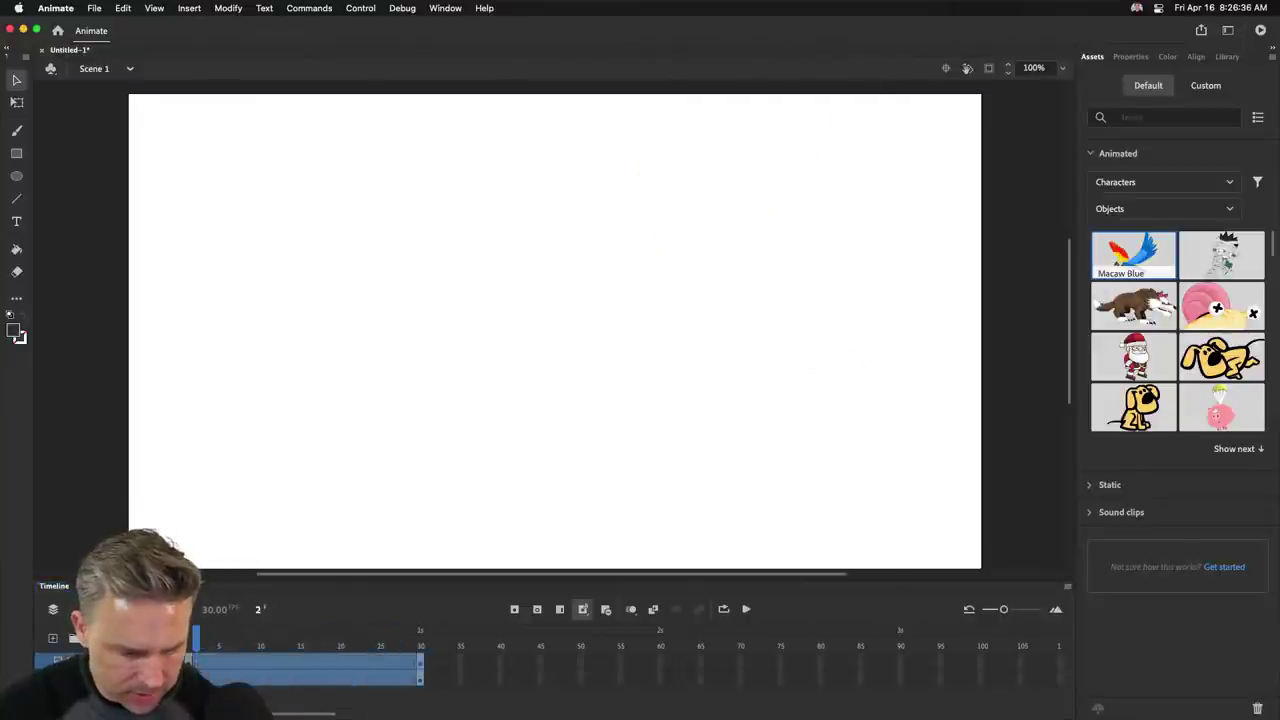
left_click_drag(1133, 255, 332, 123)
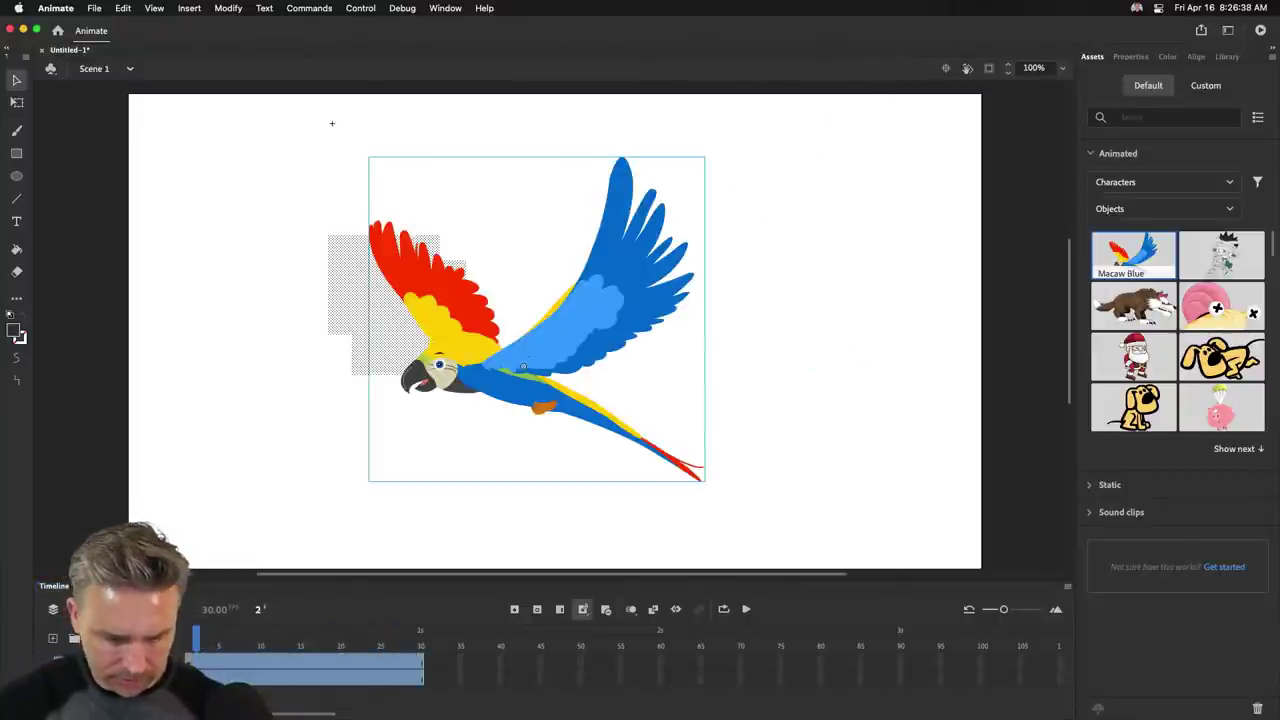
left_click(332, 123)
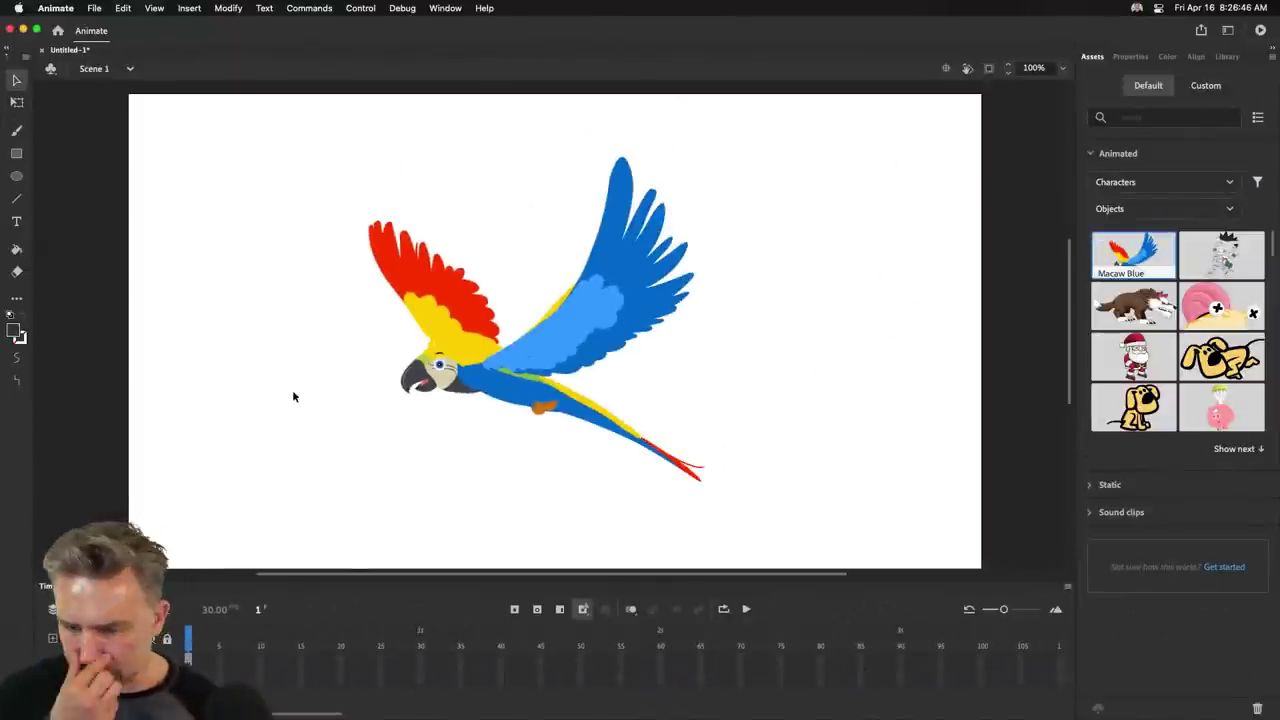
Test the movie to preview the looping macaw animation and close the Untitled-1.swf preview.
left_click(99, 7)
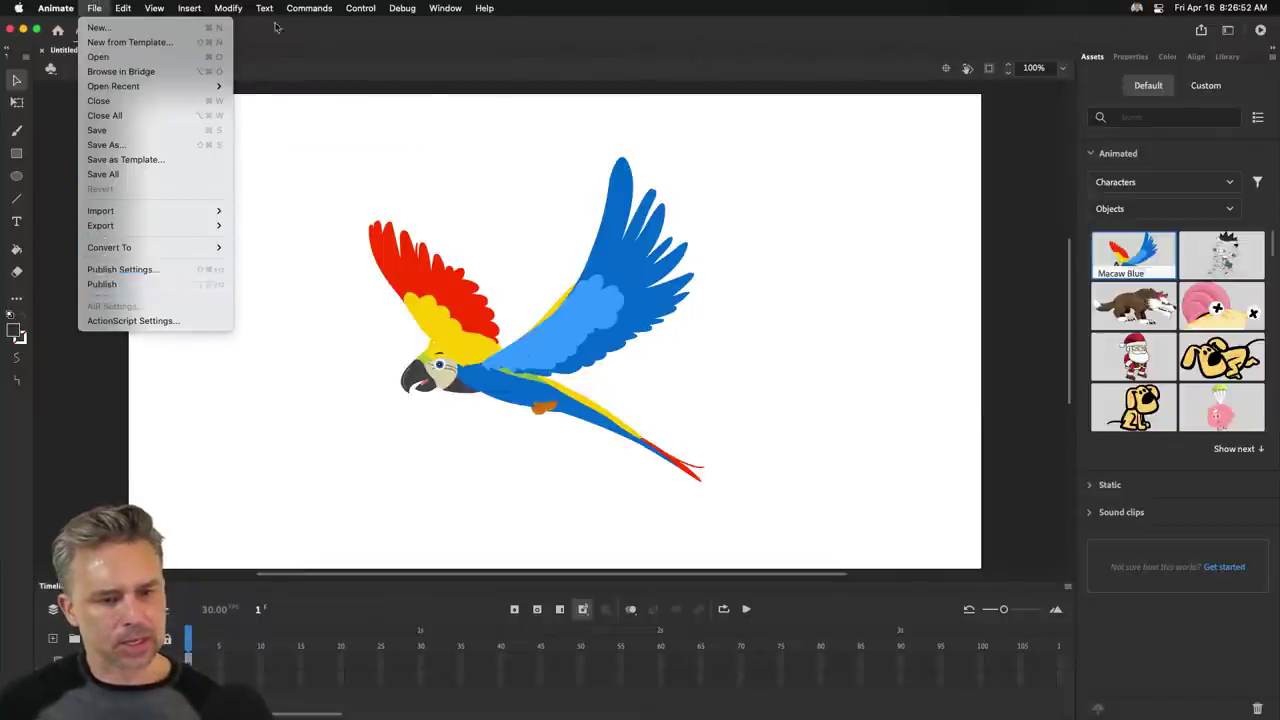
left_click(353, 7)
left_click(357, 8)
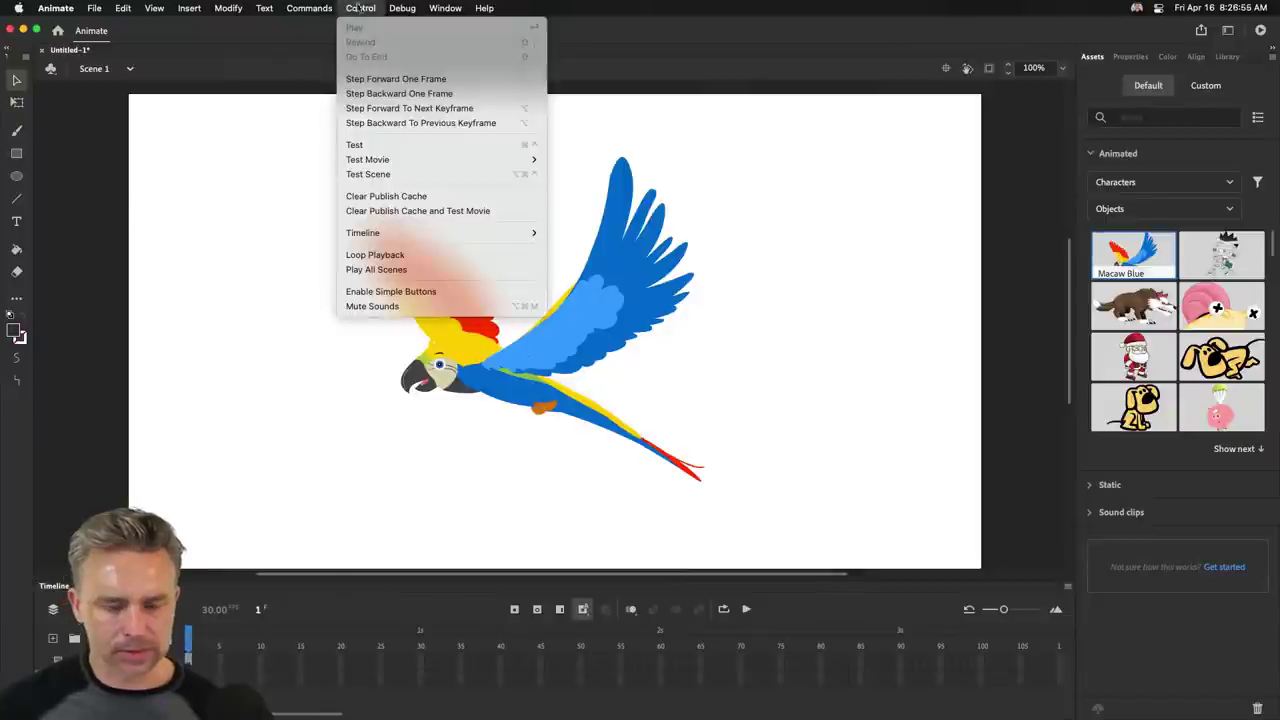
left_click(385, 147)
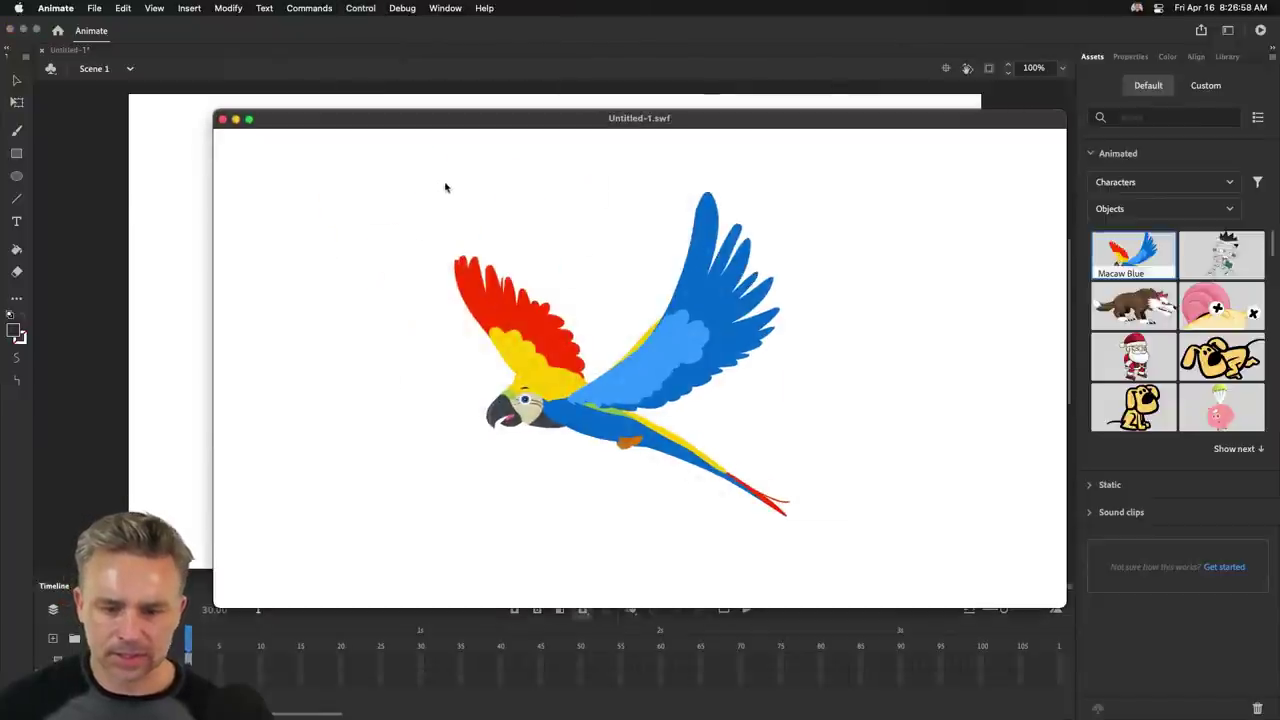
left_click(222, 119)
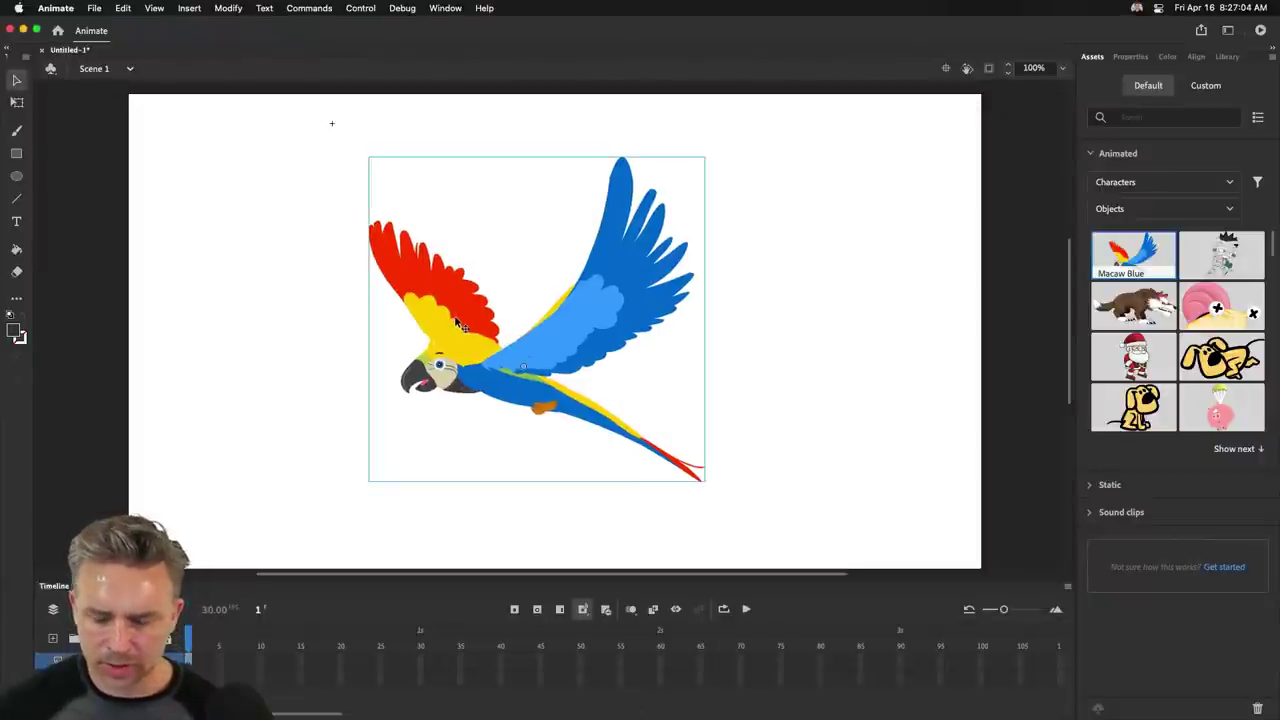
Move the macaw toward the upper right of the stage and open the Macaw Blue symbol at frame 1.
left_click_drag(457, 320, 654, 270)
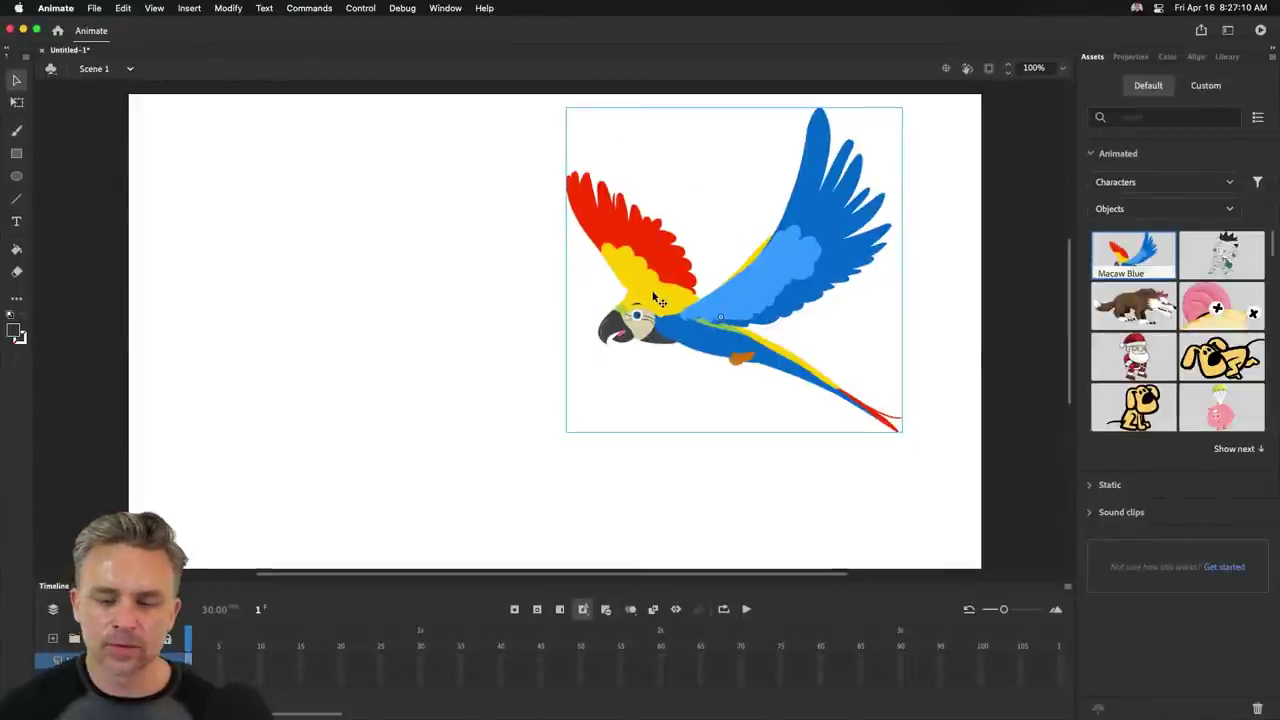
double_click(657, 299)
left_click_drag(230, 637, 175, 637)
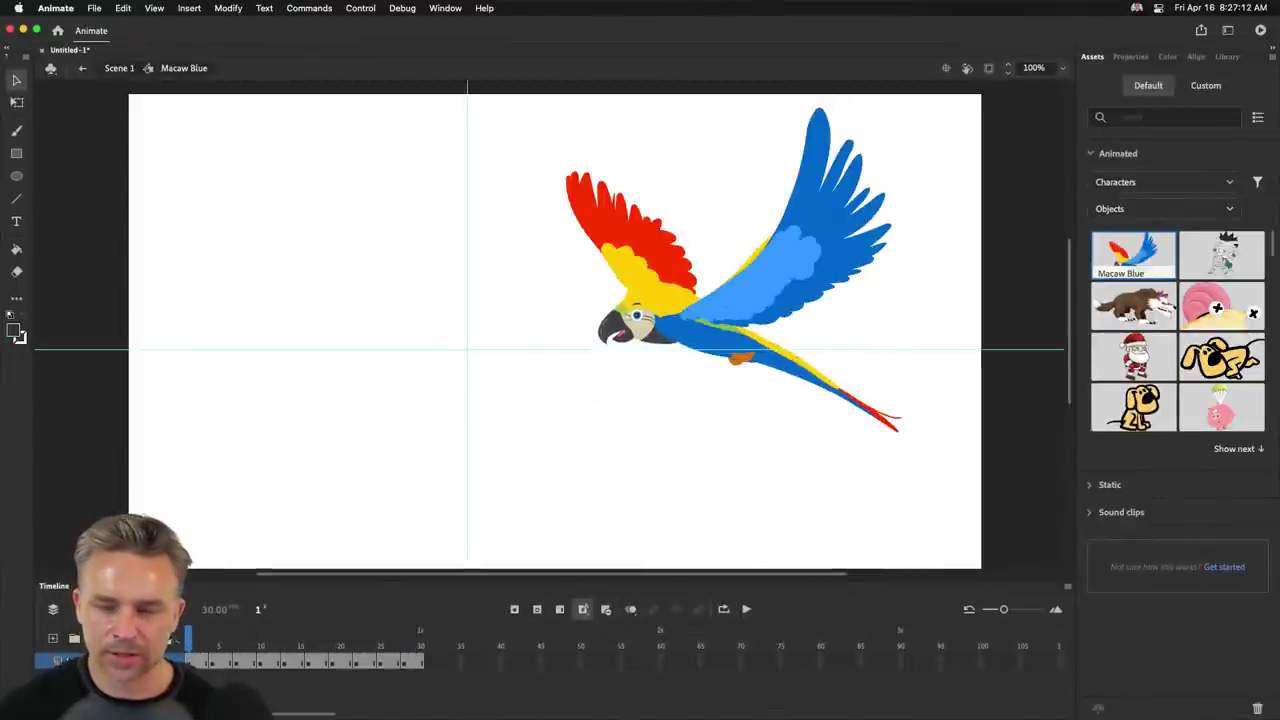
Close the Untitled-1 animation without saving and minimize the Illustrator window showing Box.ai.
key("super+w")
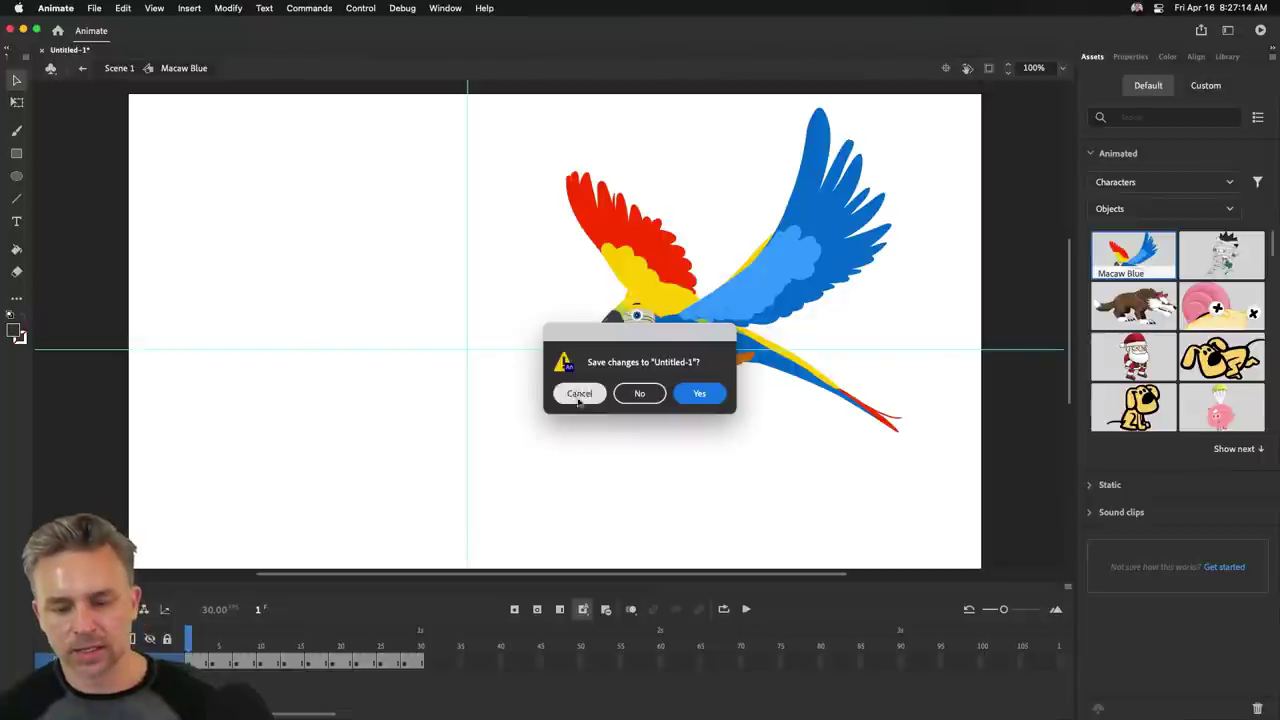
left_click(645, 394)
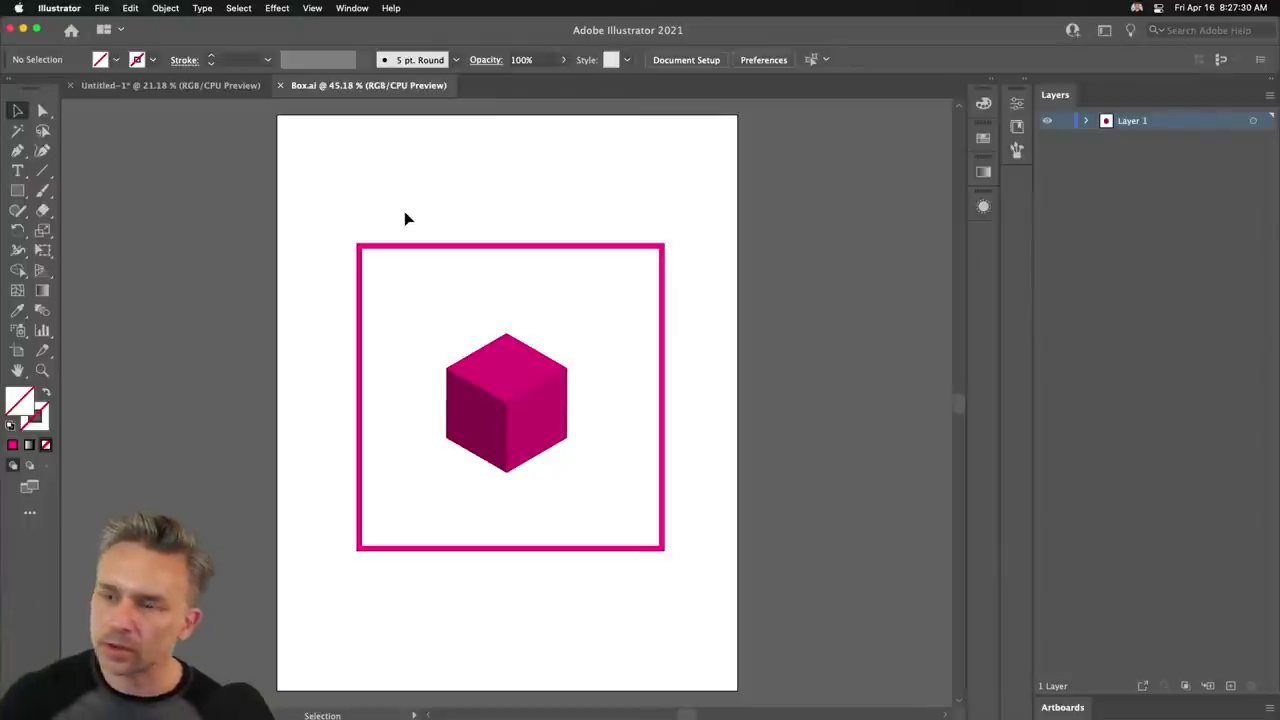
left_click(24, 29)
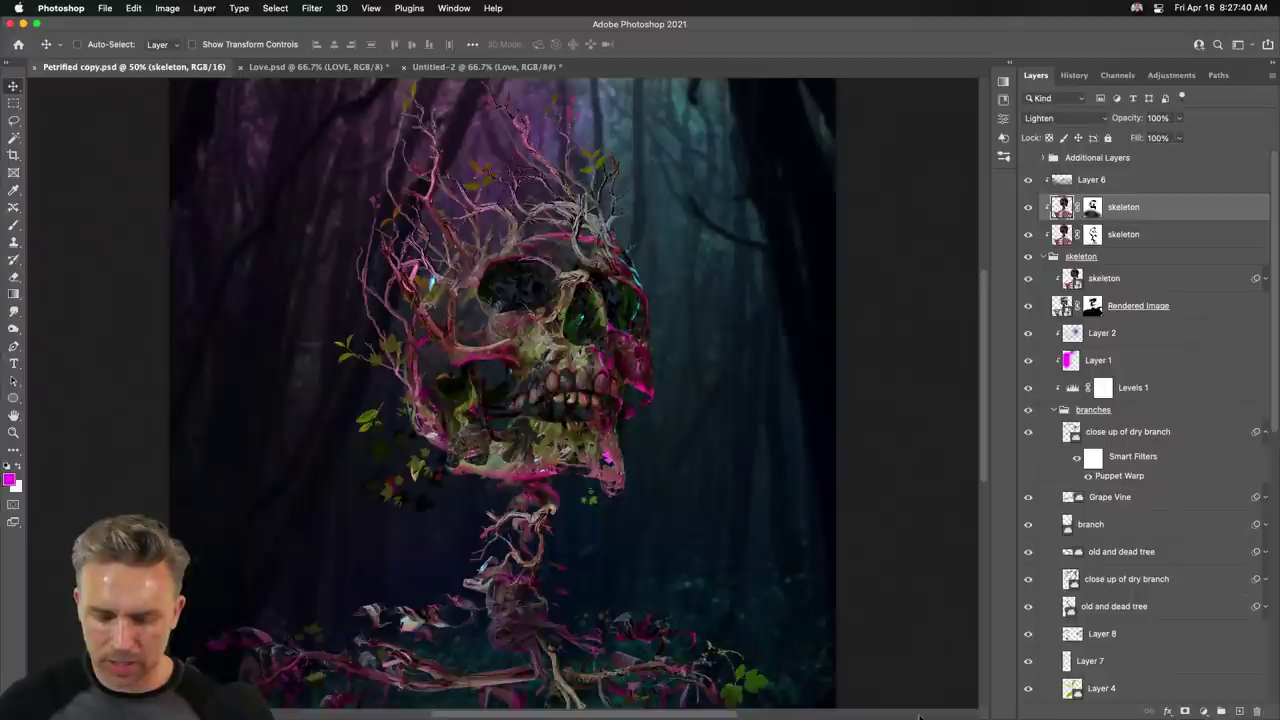
Switch to Chrome, check the Etherscan transaction page, and reload the SuperRare creations page to look through its artworks.
mouse_move(757, 704)
left_click(645, 704)
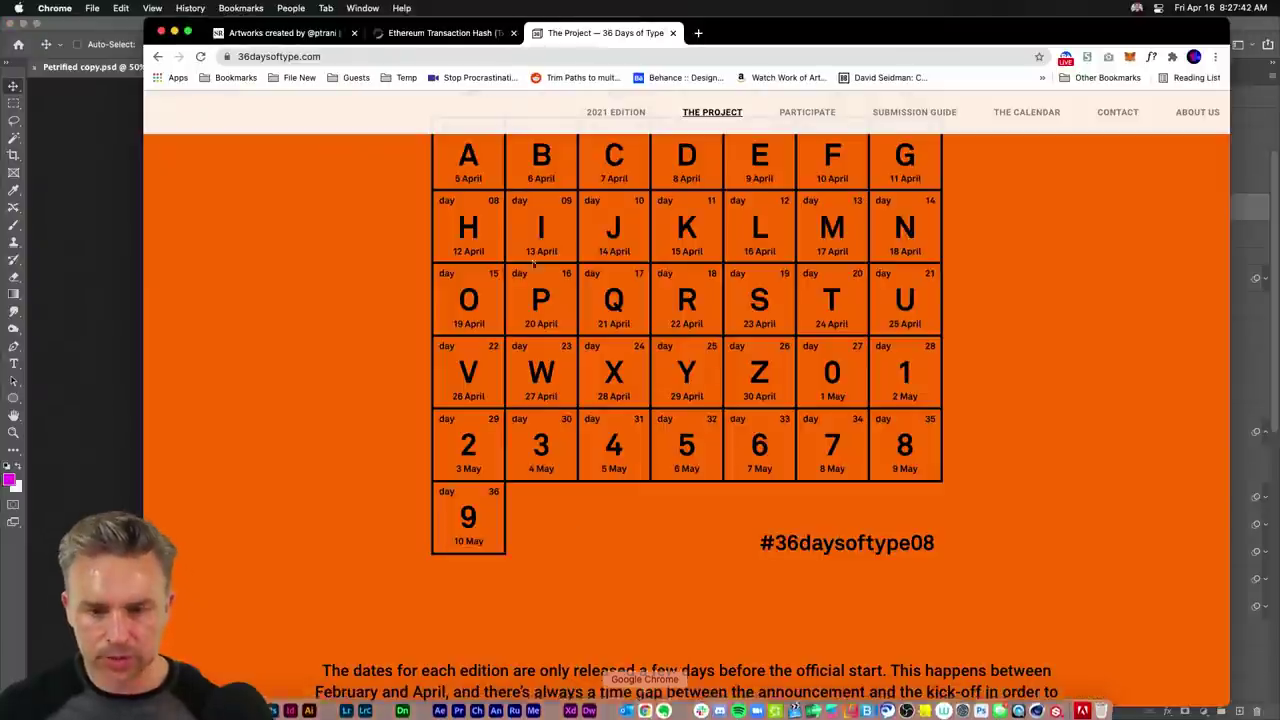
left_click(421, 34)
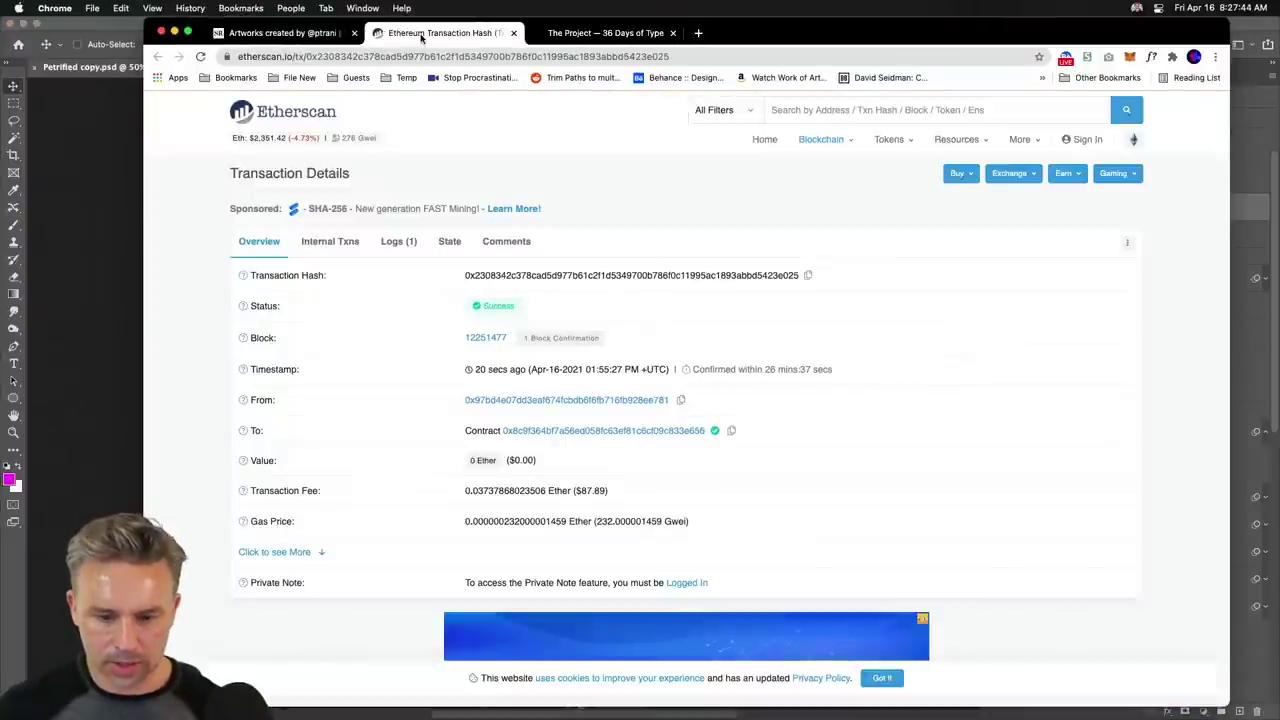
left_click(257, 34)
left_click(201, 58)
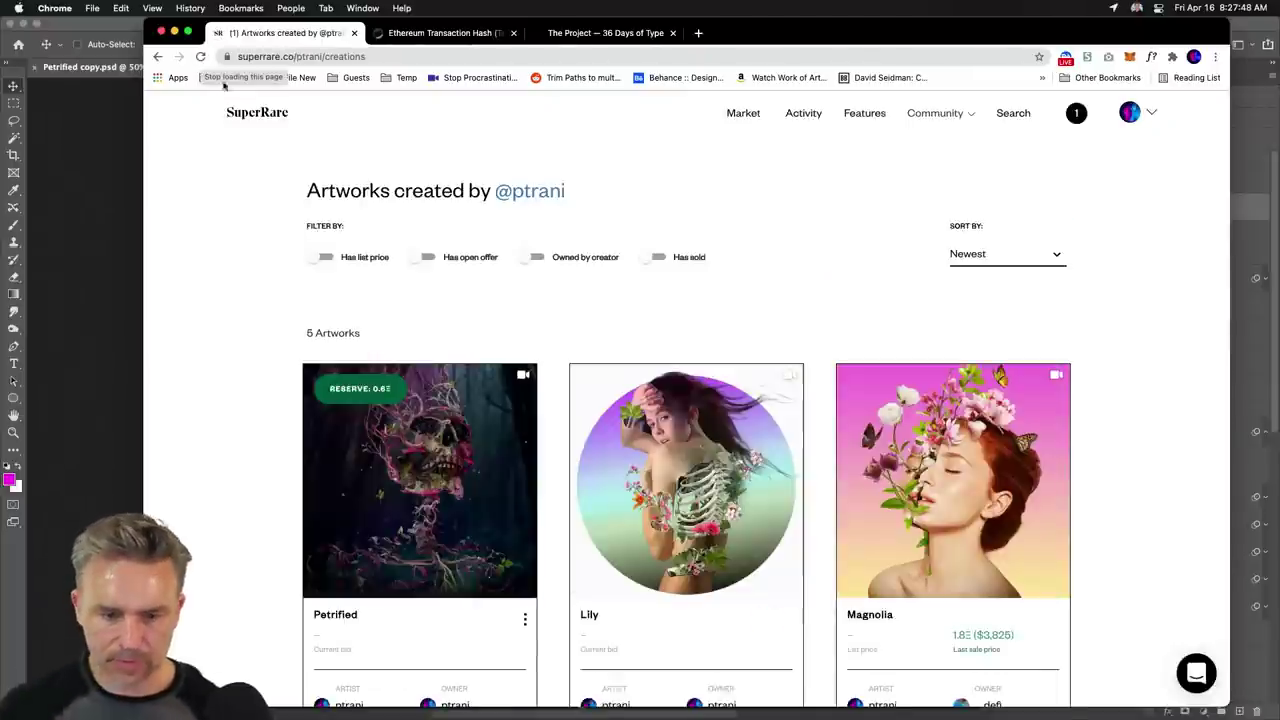
scroll(213, 379, "down", 5)
scroll(213, 379, "up", 3)
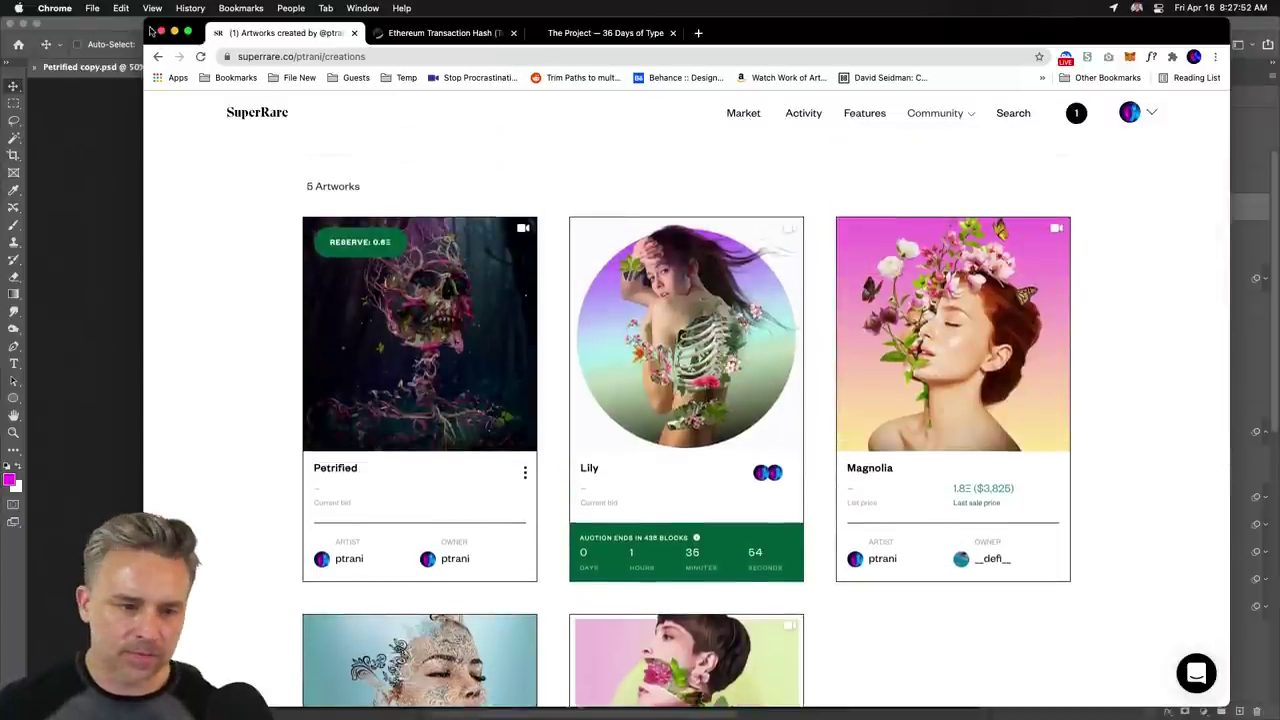
Enlarge the browser window to fill the screen and open the Petrified artwork from the creations list.
left_click_drag(143, 25, 0, 25)
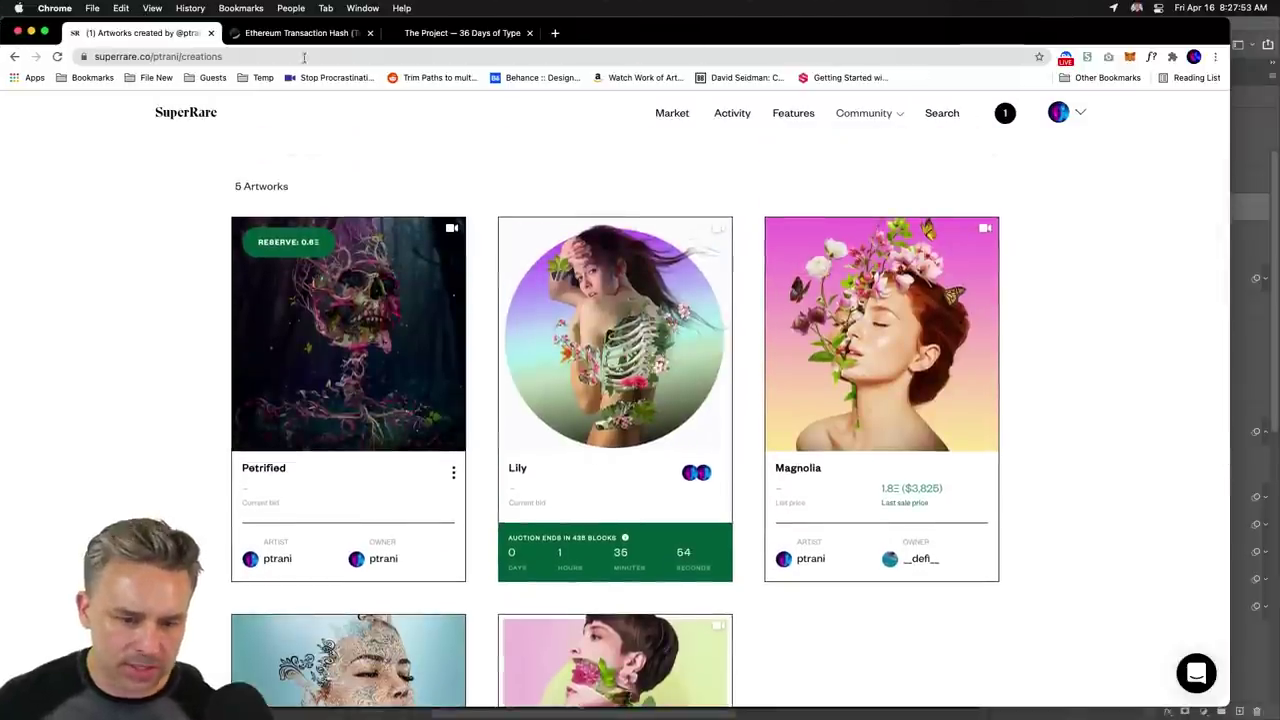
double_click(1225, 20)
left_click(343, 381)
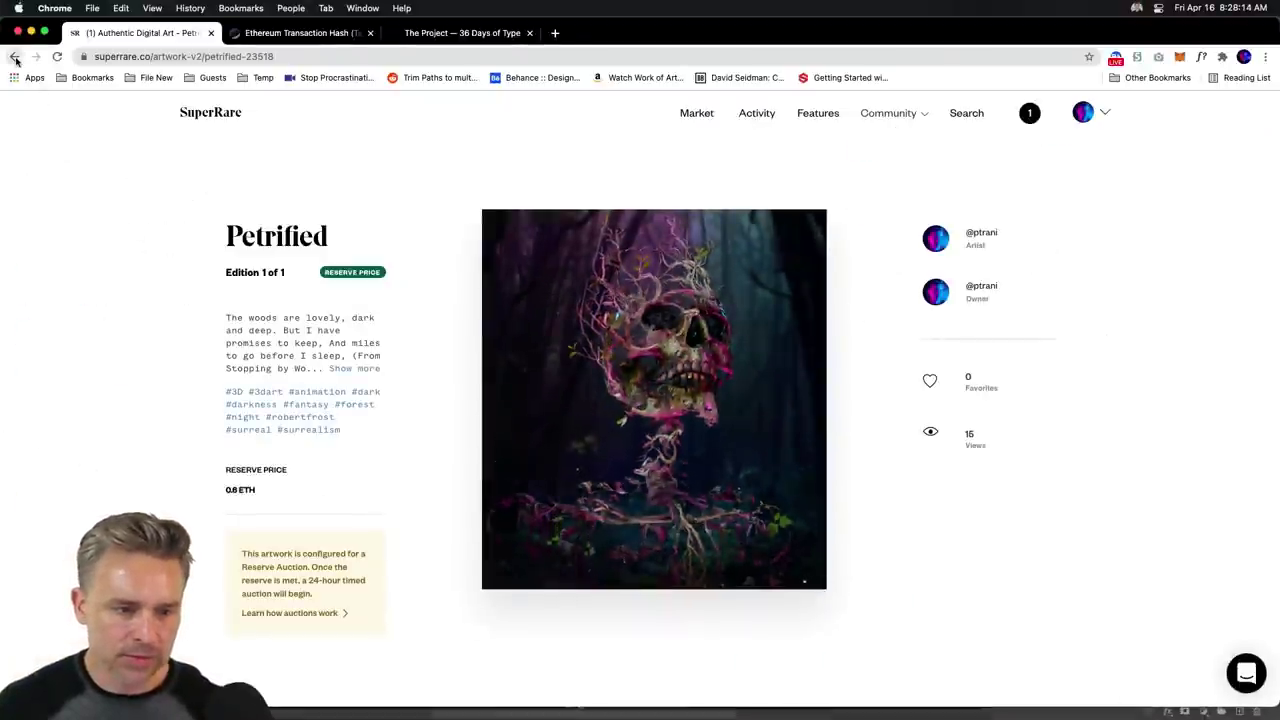
View the Magnolia and Lily artwork pages in turn from the creations list.
left_click(14, 57)
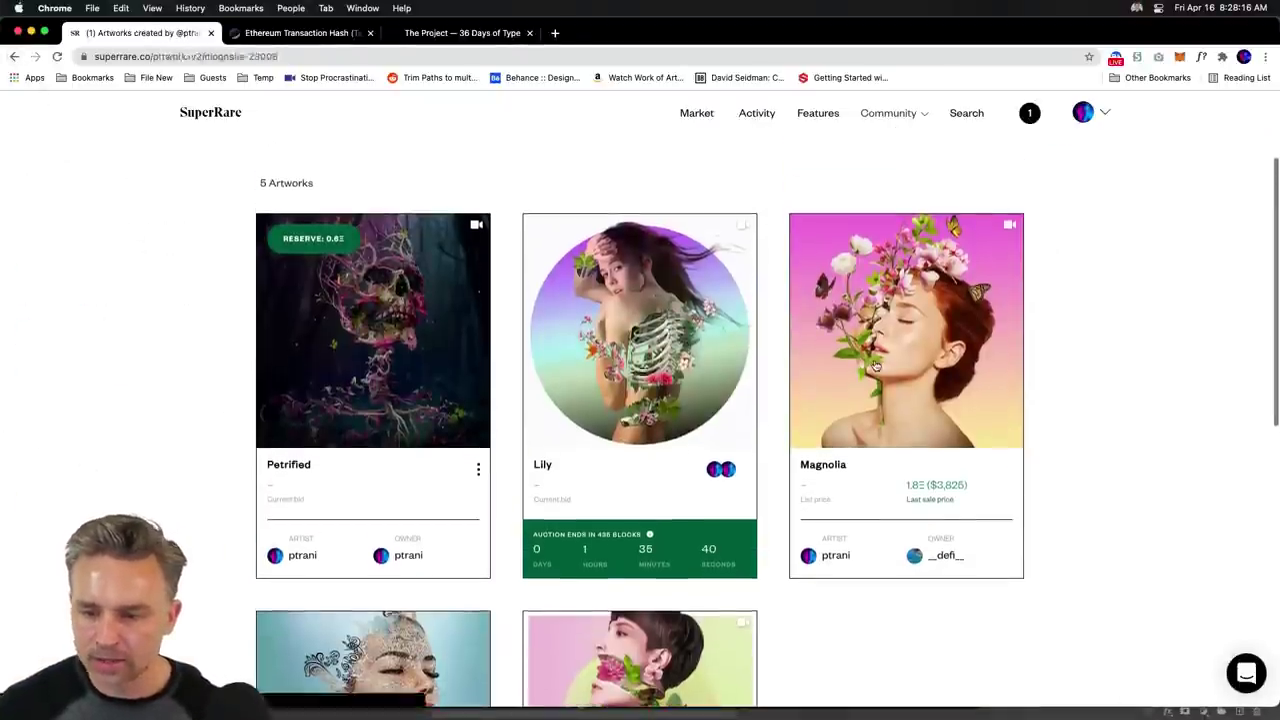
left_click(876, 366)
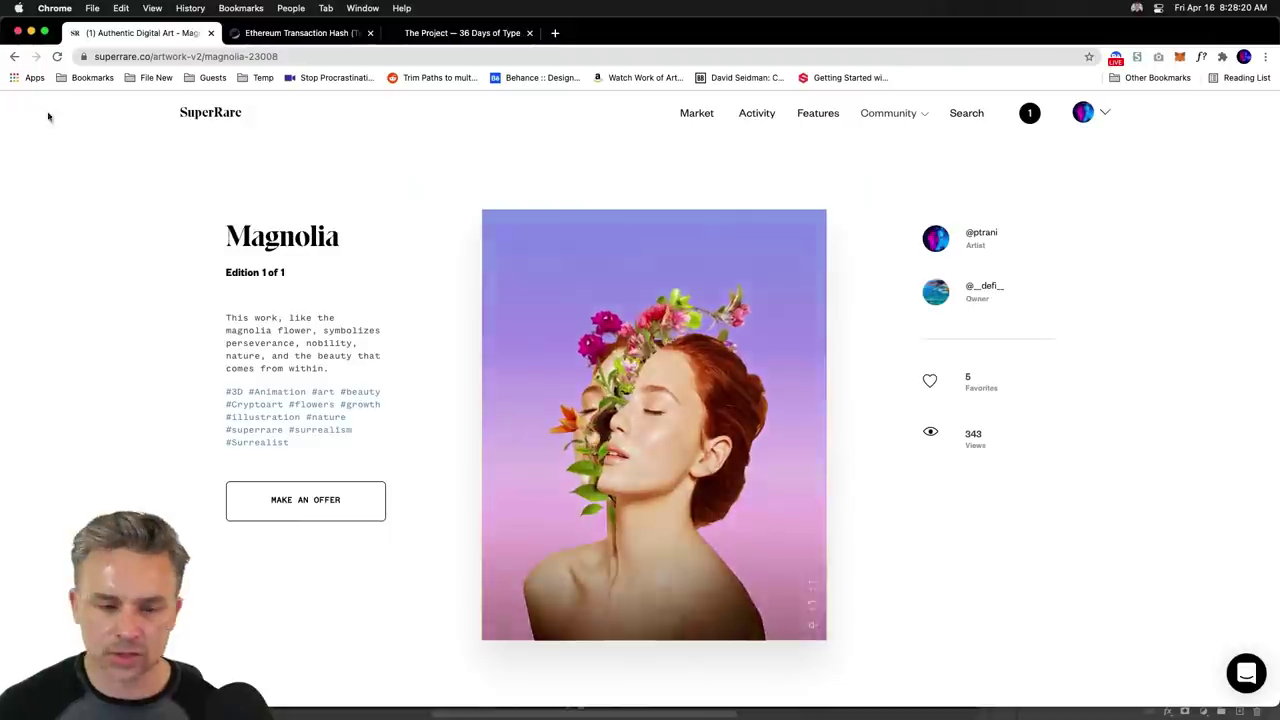
left_click(14, 57)
left_click(650, 406)
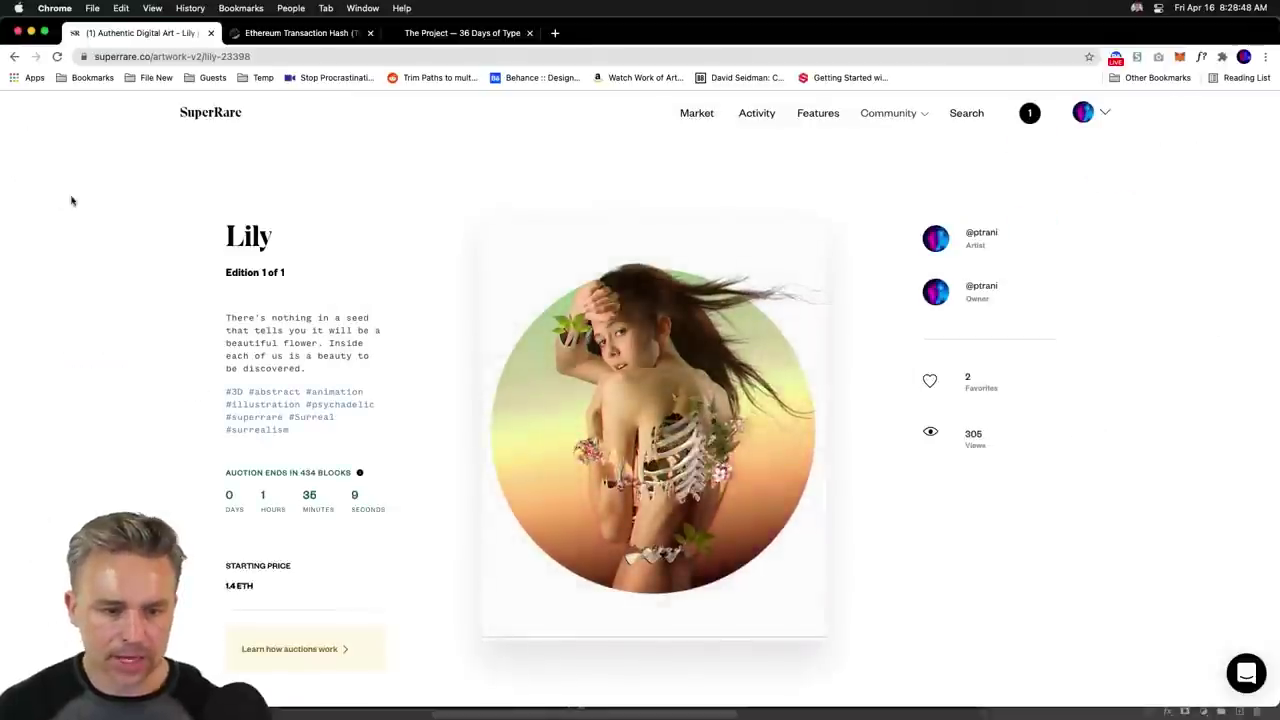
Reopen the Petrified artwork page from the account's Creations list.
left_click(1102, 117)
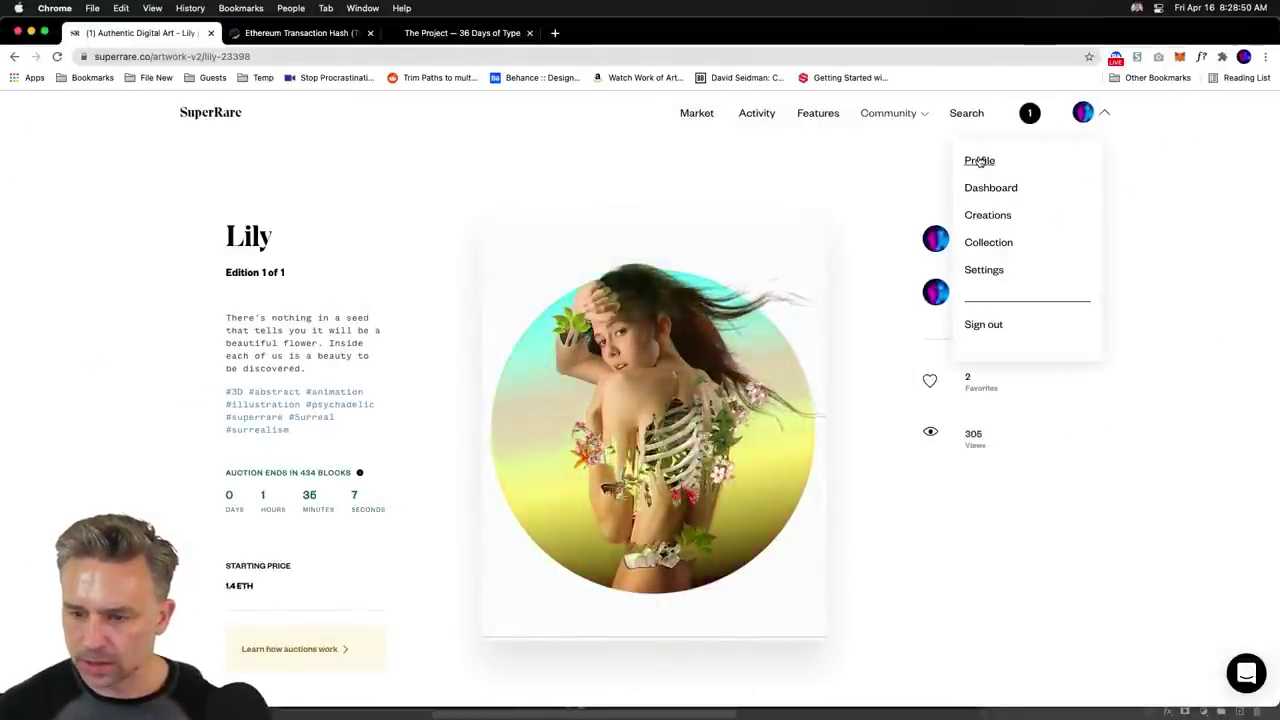
left_click(988, 218)
left_click(314, 523)
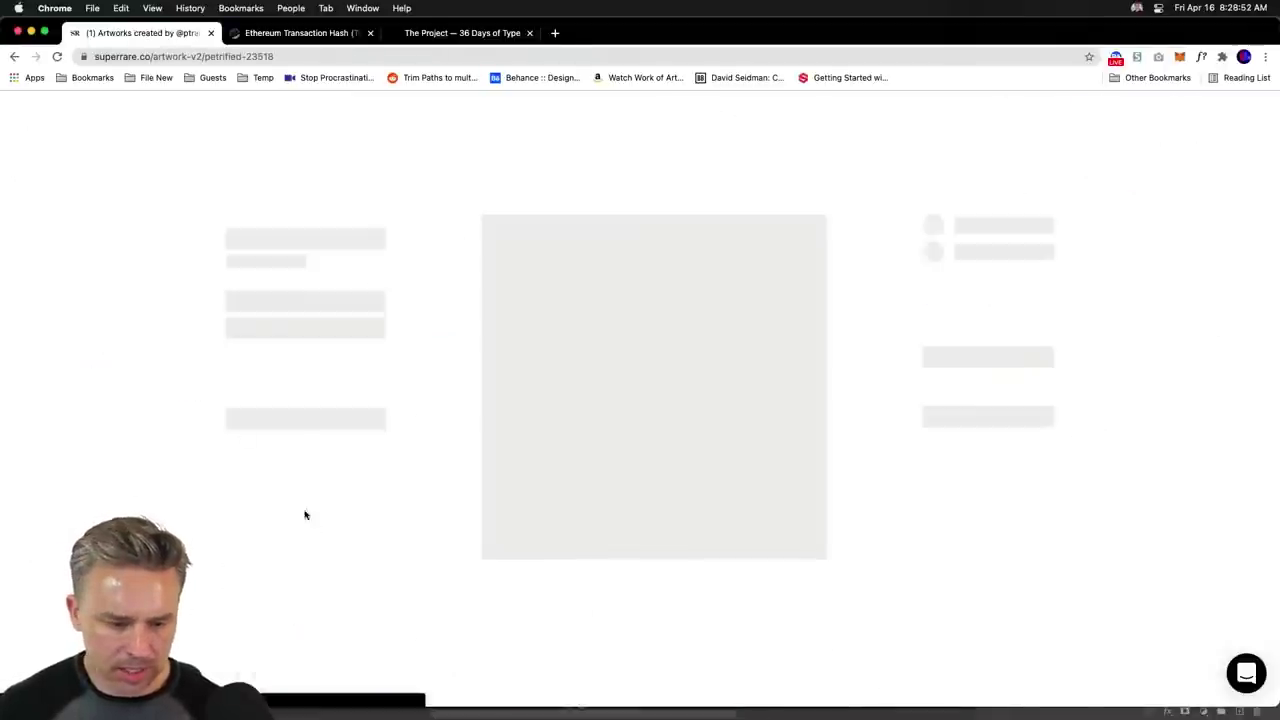
left_click(296, 56)
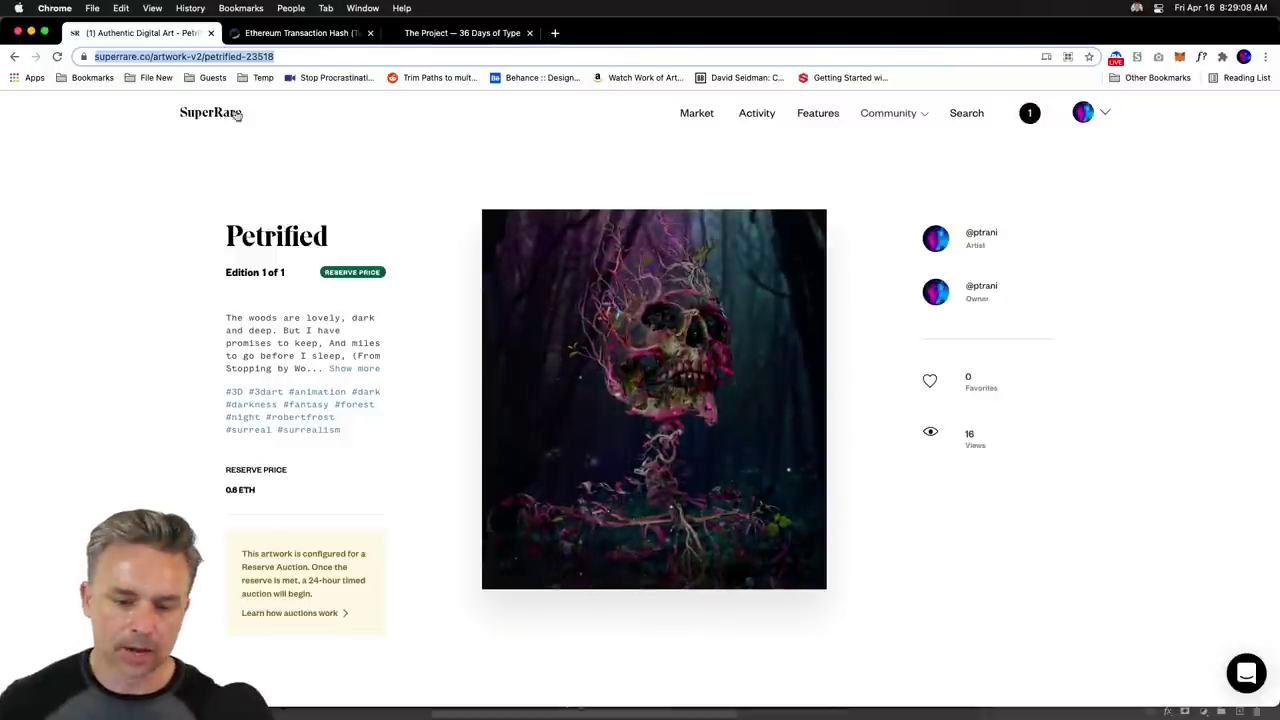
left_click(57, 107)
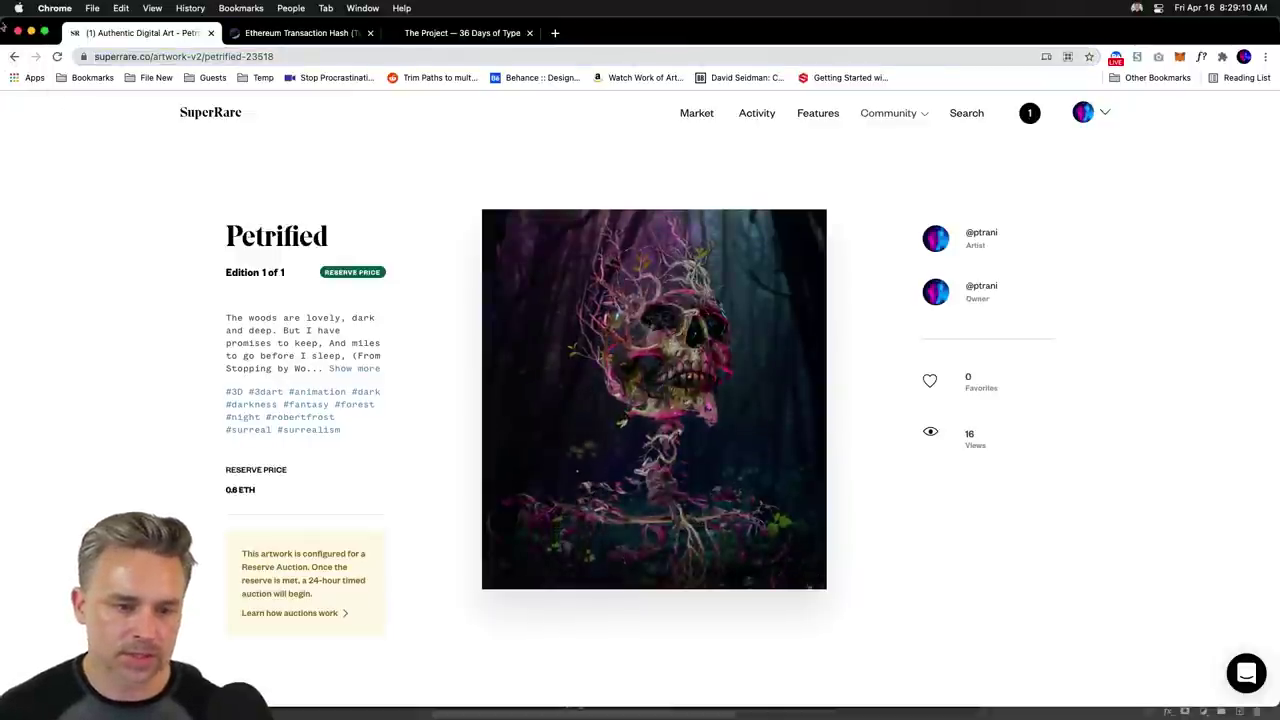
left_click(31, 32)
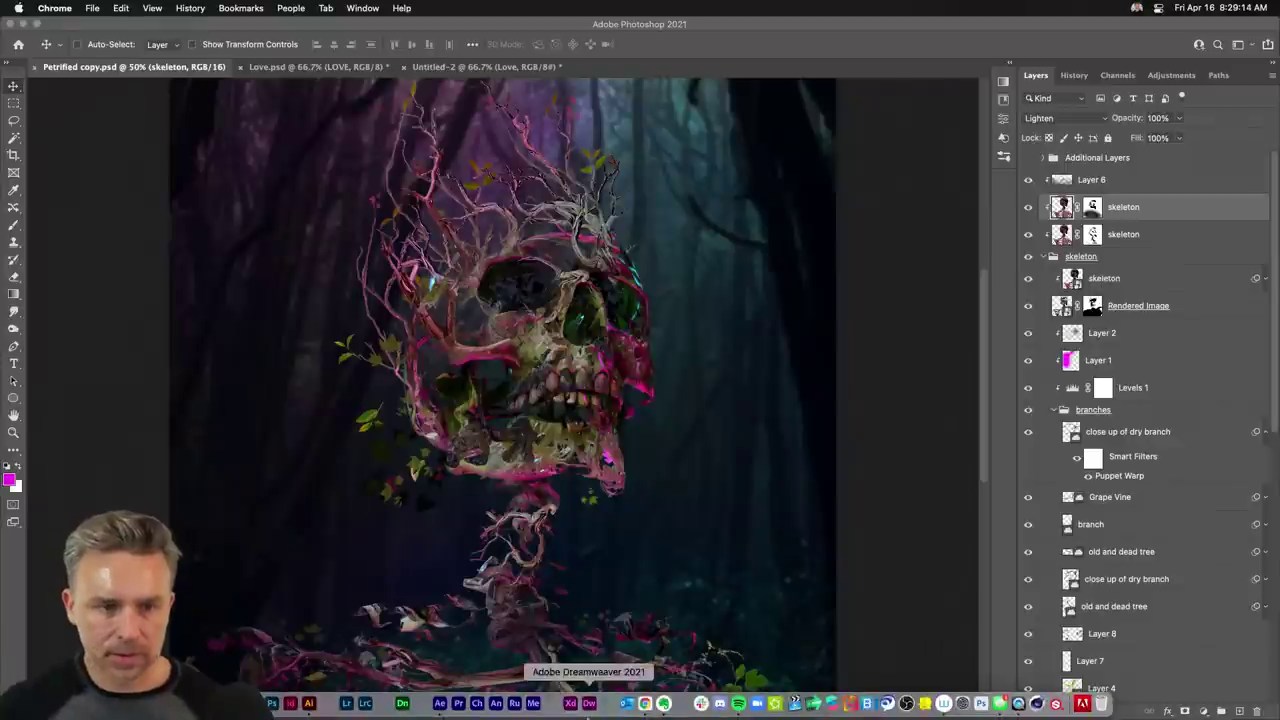
left_click(646, 702)
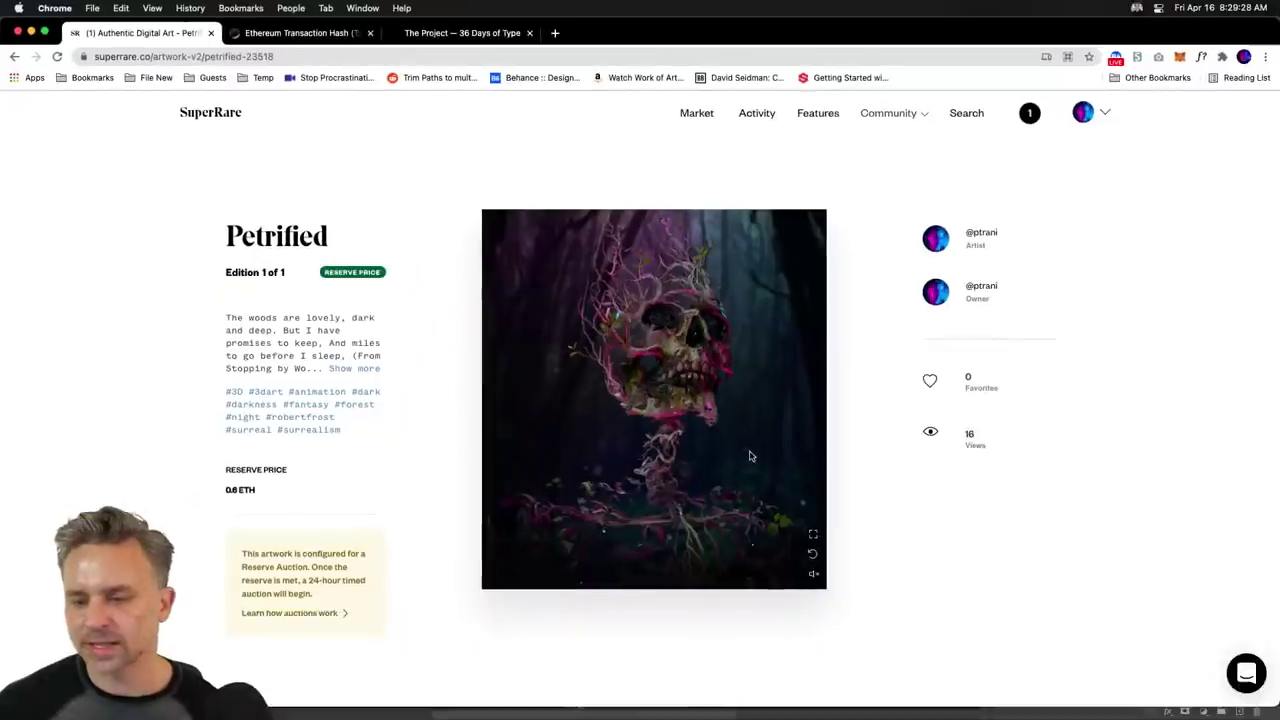
Open the Lily artwork from the account's Creations list and review its auction page from start to end.
left_click(1102, 114)
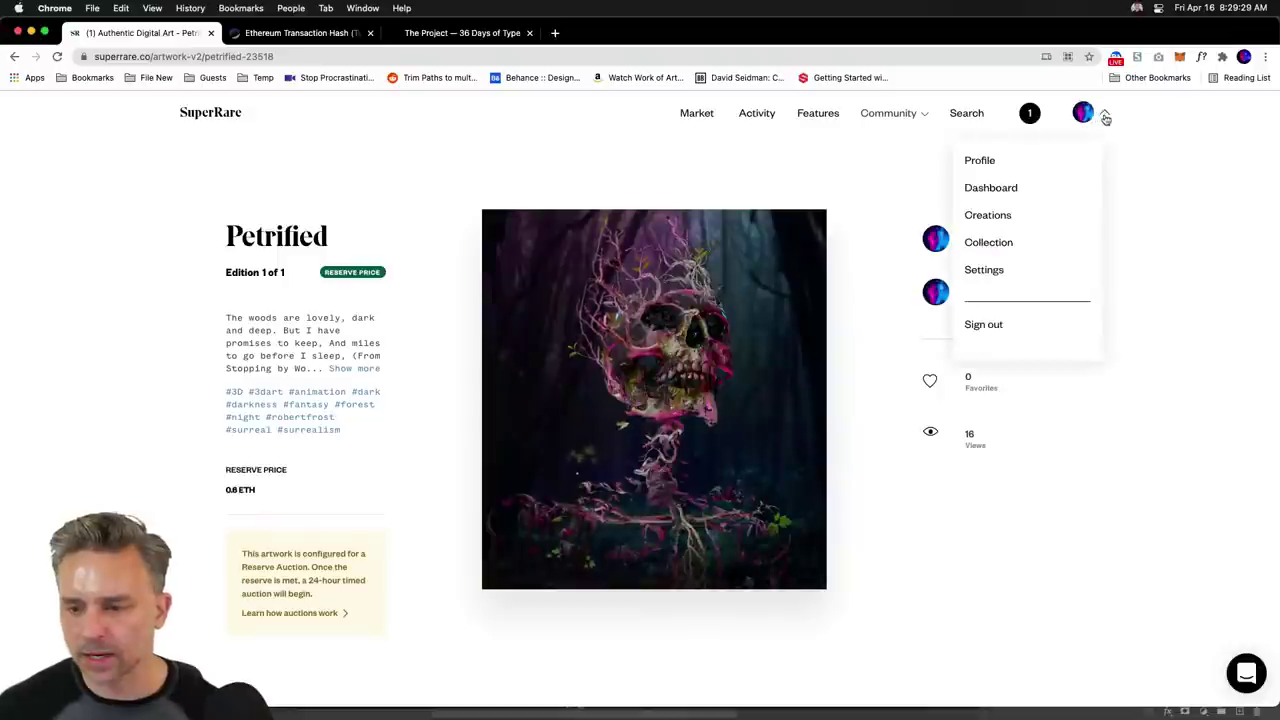
left_click(987, 215)
scroll(531, 357, "down", 3)
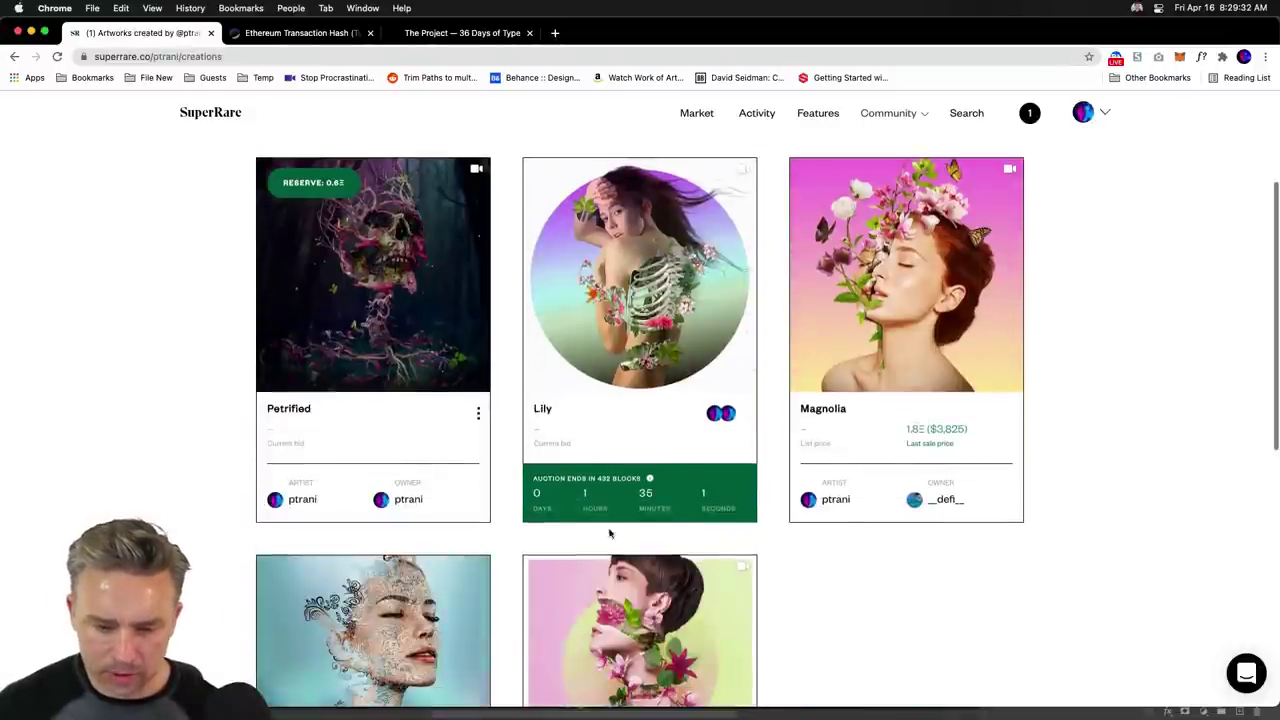
left_click(652, 279)
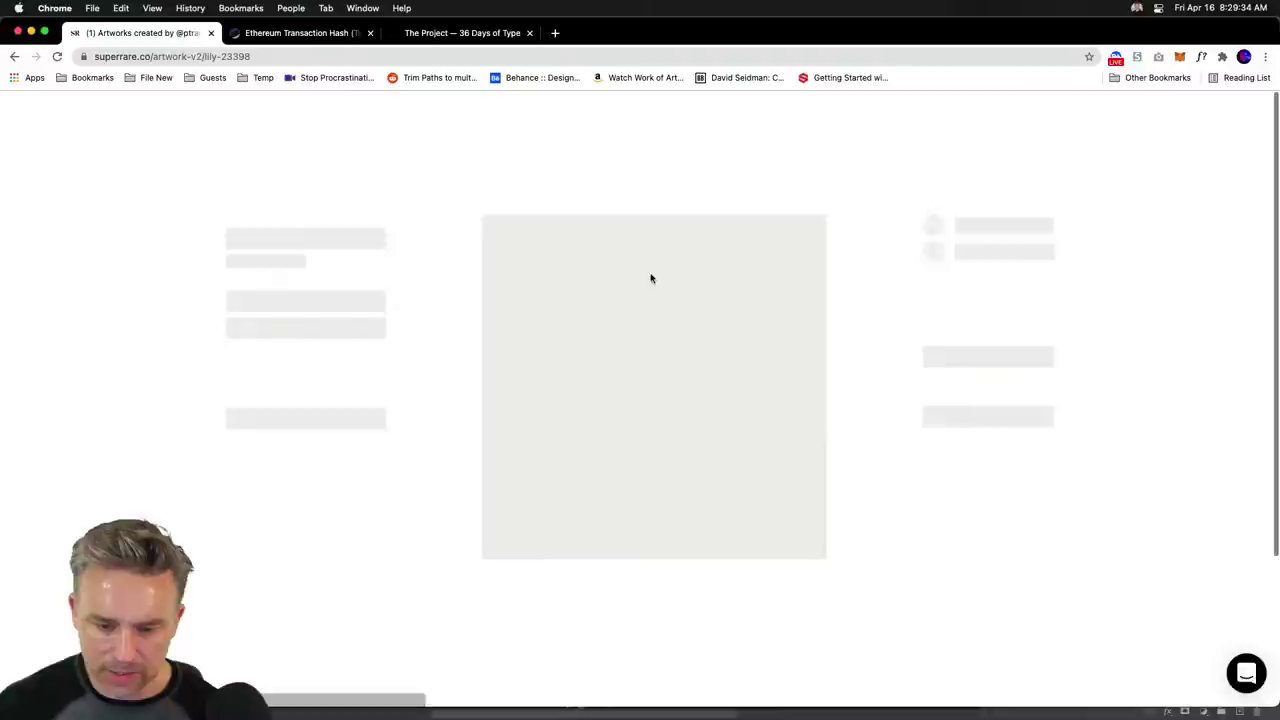
scroll(578, 553, "down", 1)
scroll(578, 553, "down", 8)
scroll(578, 553, "up", 8)
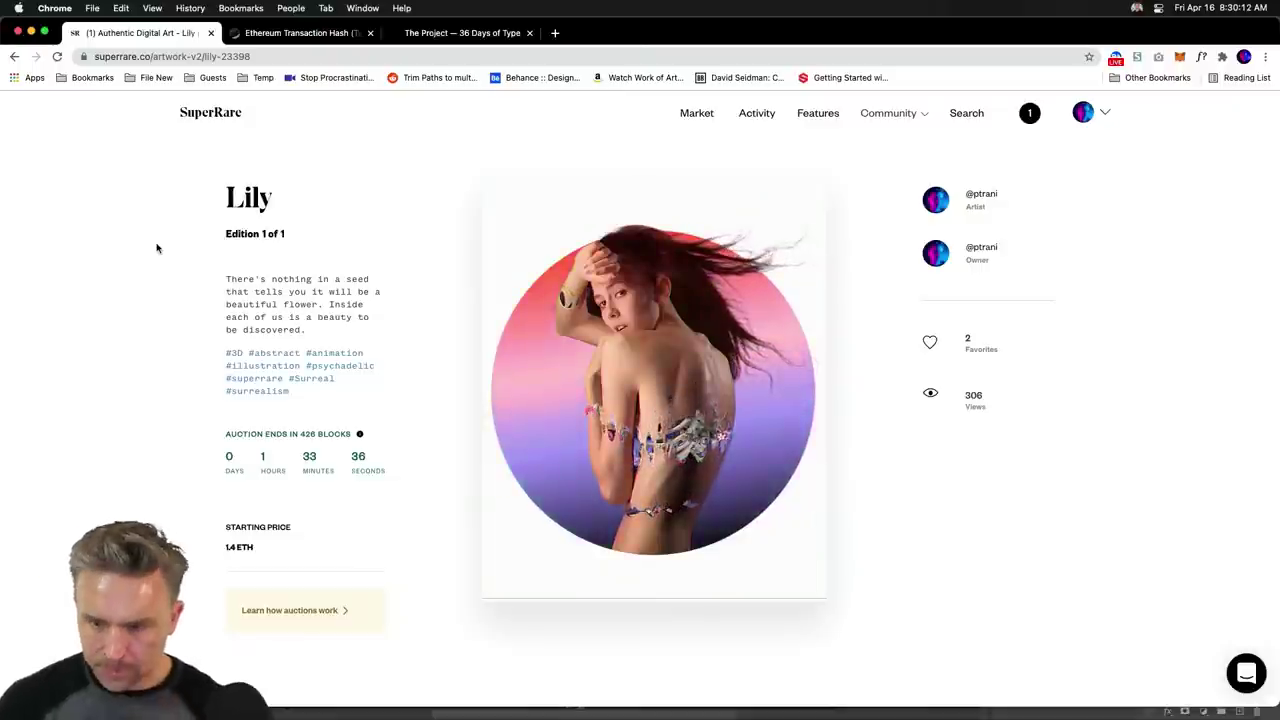
View the Dahlia artwork page from the creations list and return to the list.
left_click(13, 56)
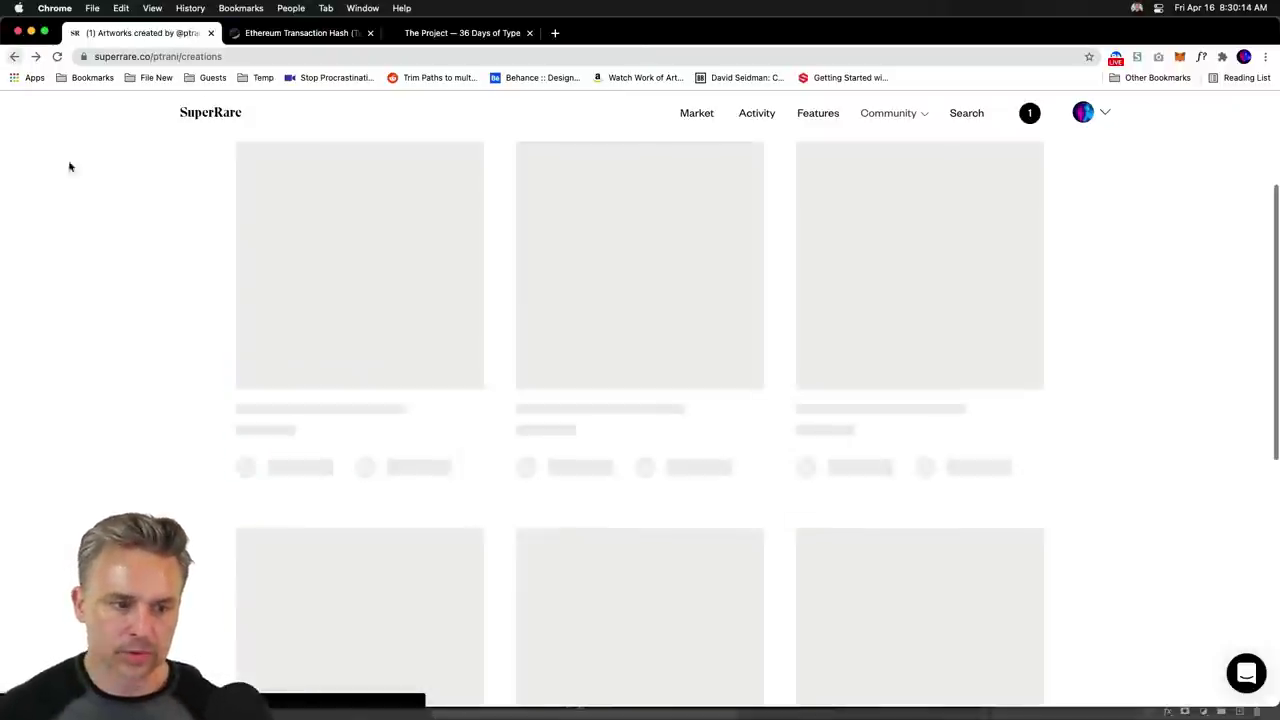
scroll(338, 373, "down", 3)
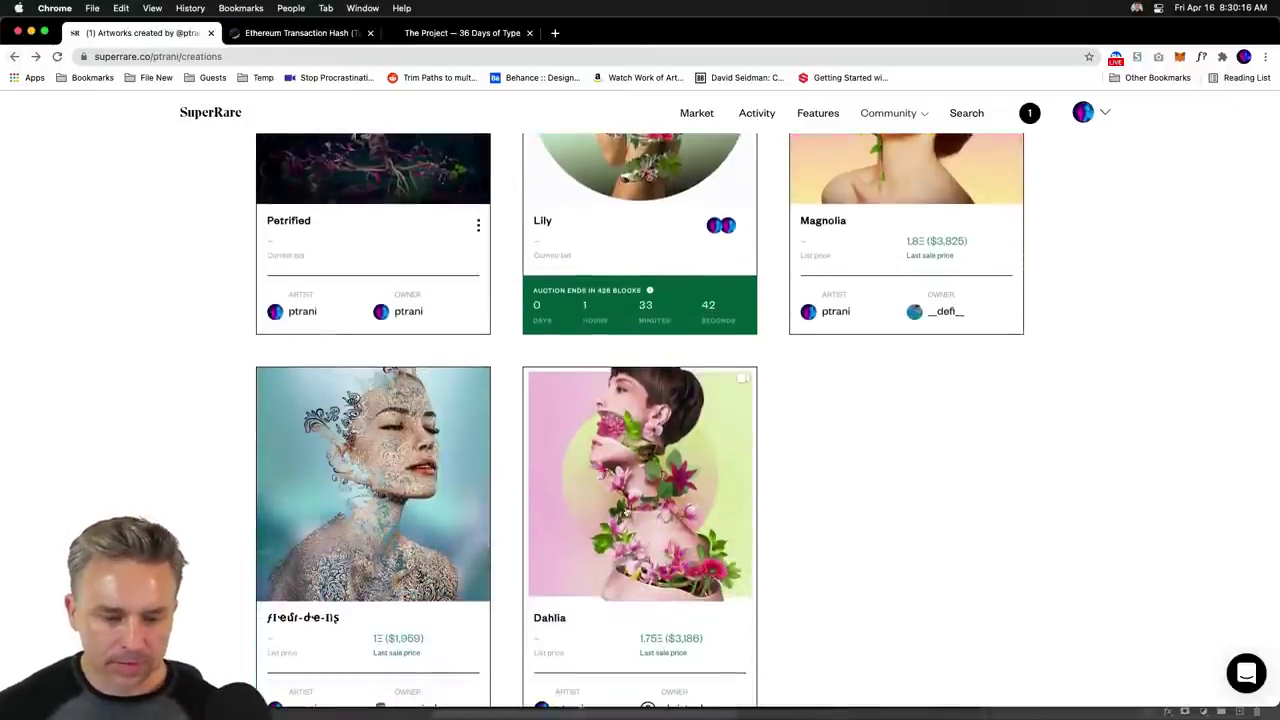
left_click(648, 562)
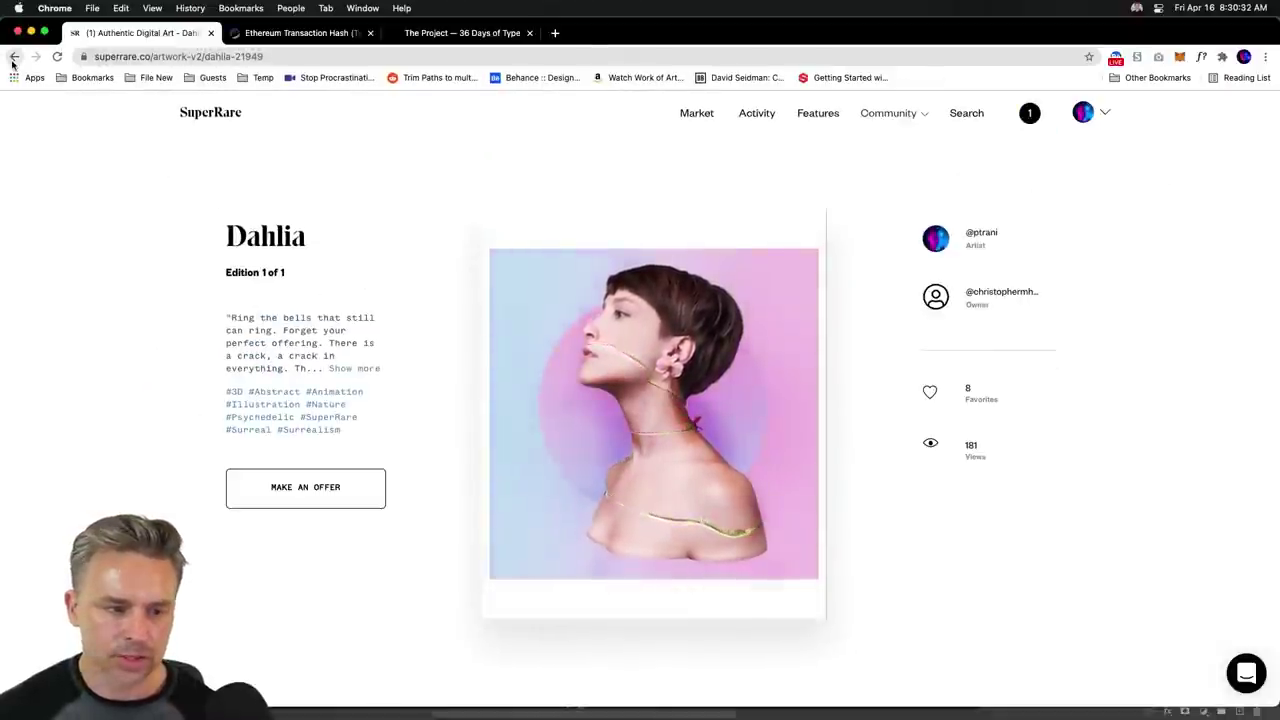
left_click(14, 56)
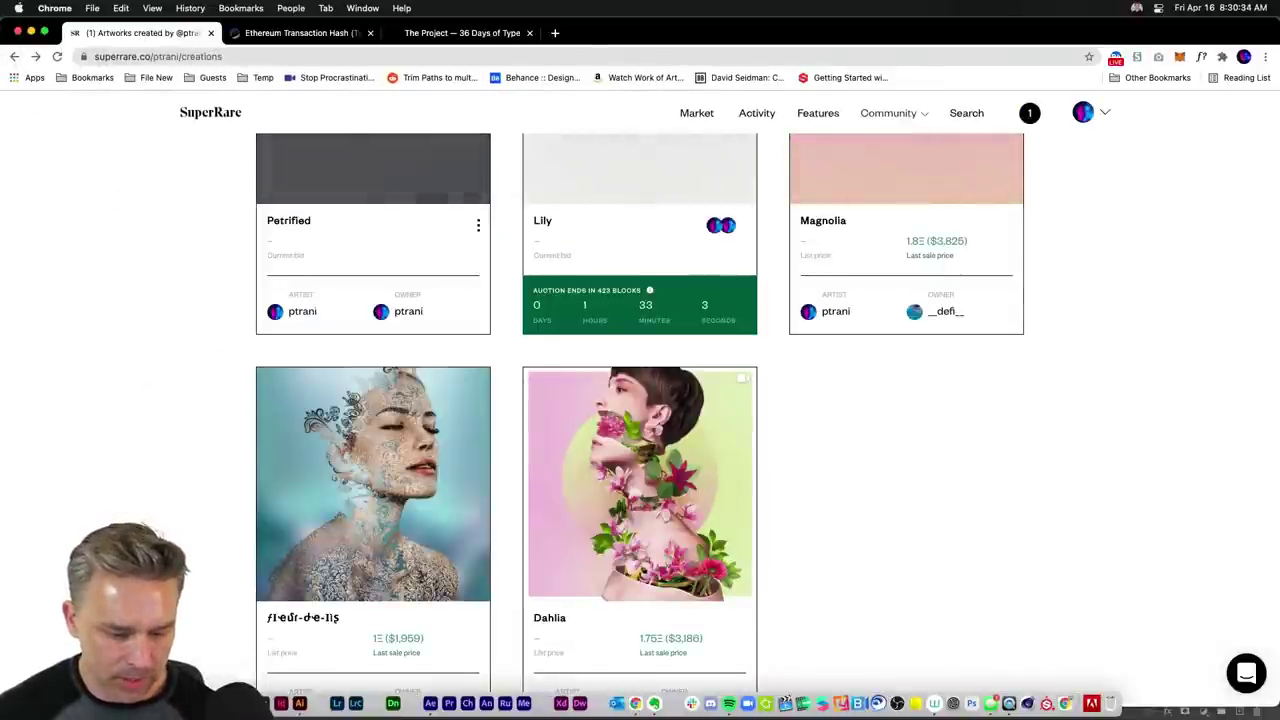
Switch to Photoshop and collapse the skeleton layer group in Petrified copy.psd.
left_click(262, 703)
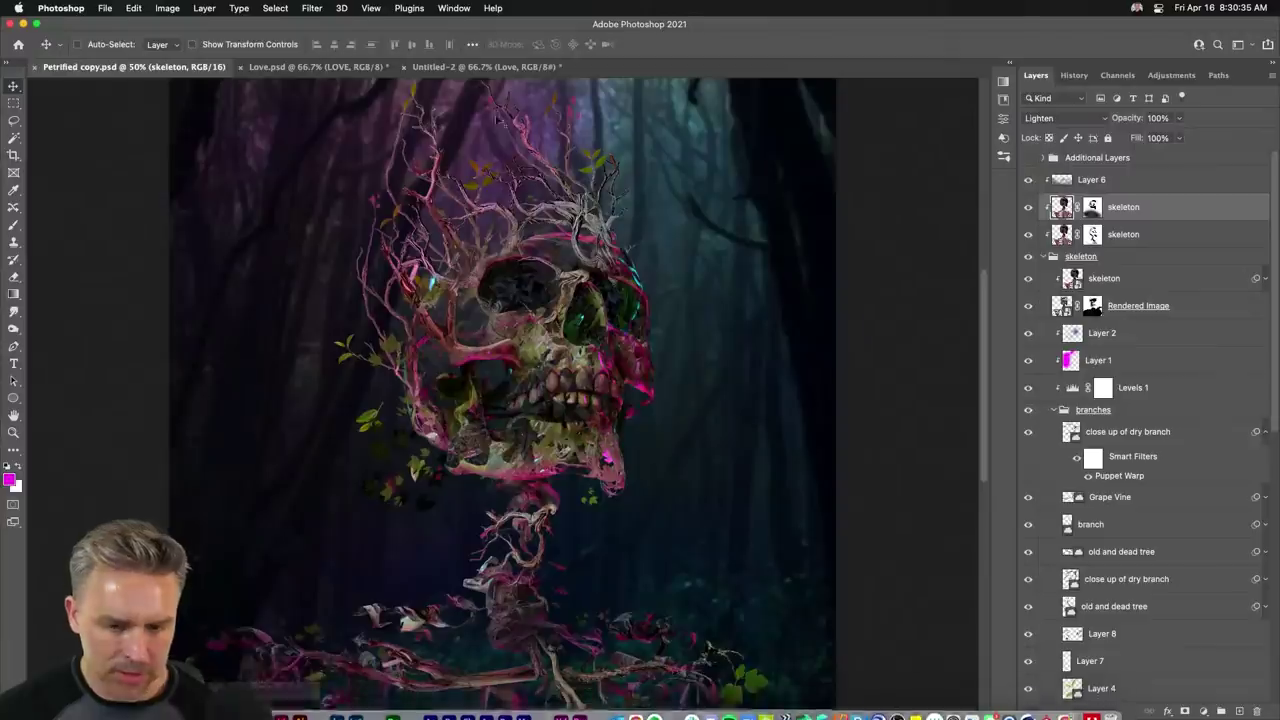
left_click(1131, 180)
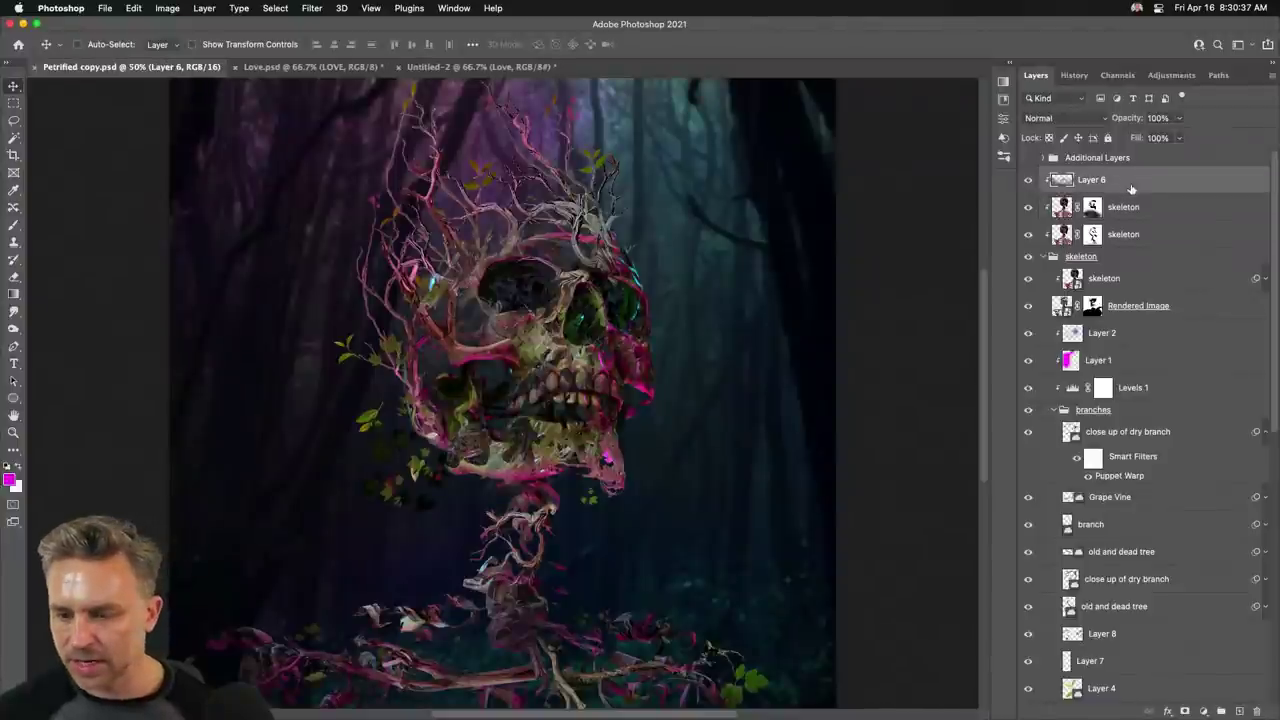
left_click(1042, 258)
left_click(1043, 257)
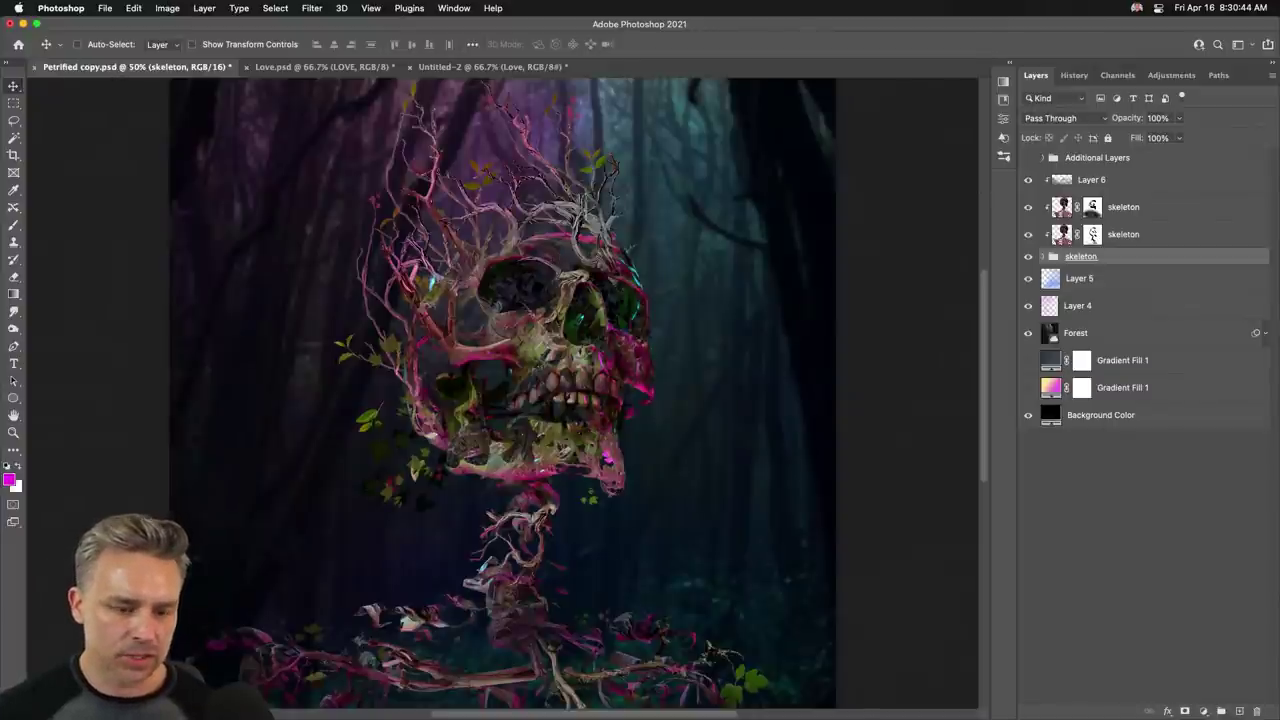
Switch to After Effects and import Petrified copy.psd as a Composition with Editable Layer Styles.
left_click(430, 706)
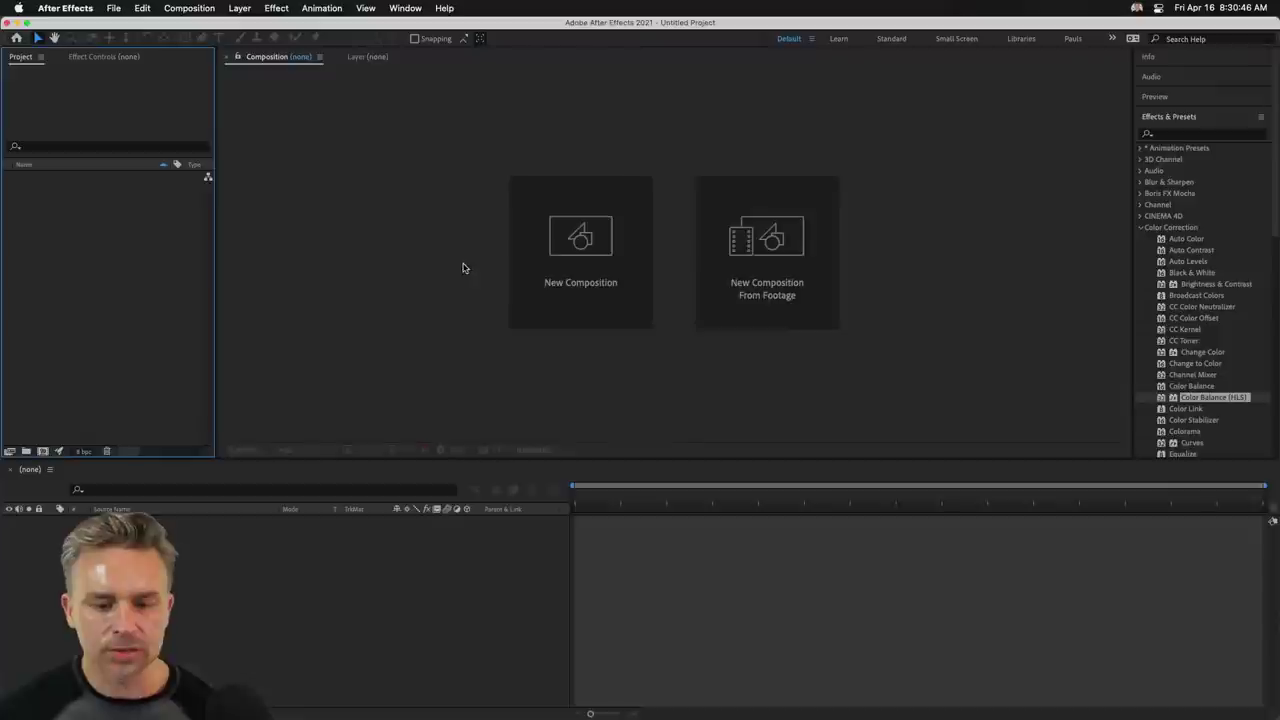
left_click(110, 8)
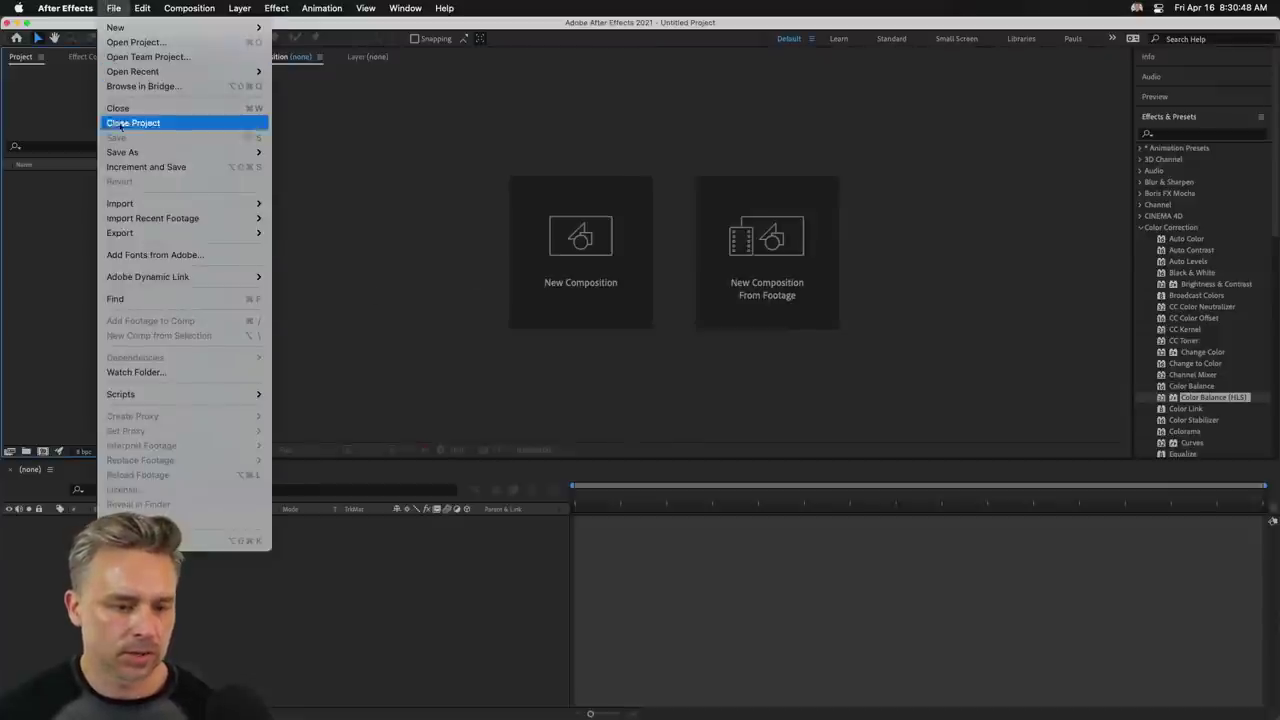
mouse_move(120, 203)
left_click(290, 205)
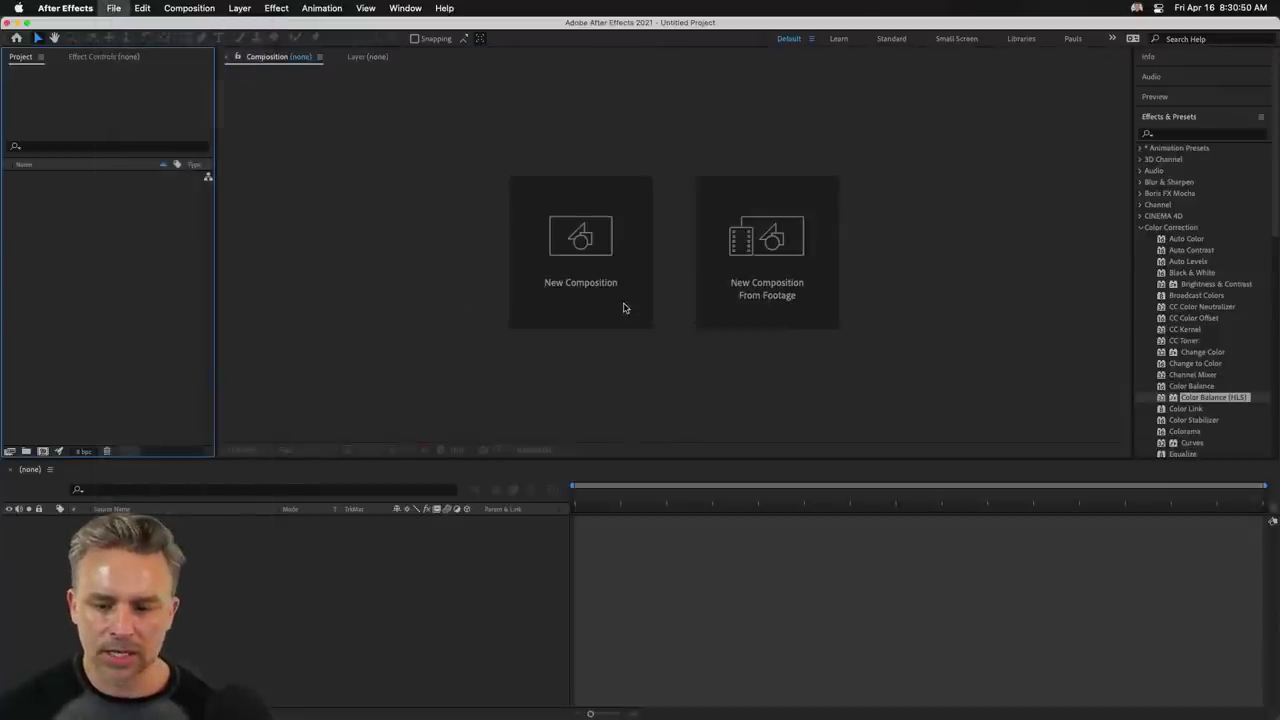
left_click(515, 168)
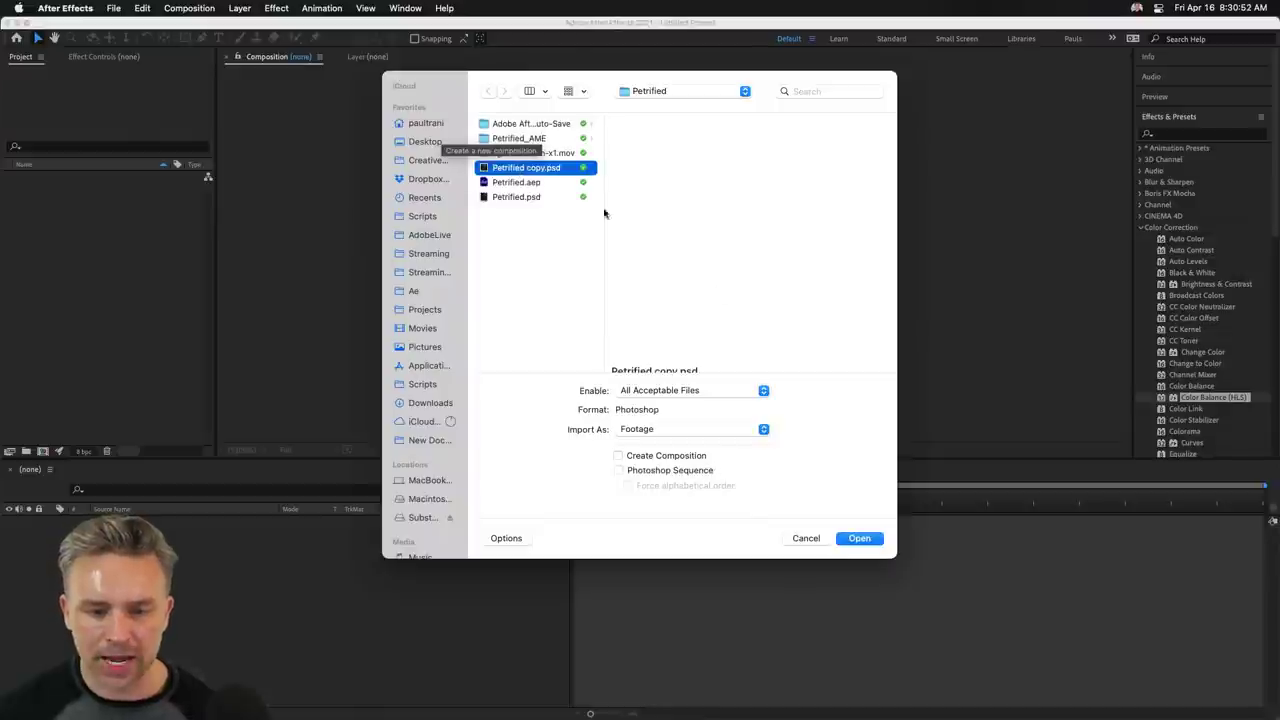
left_click(859, 538)
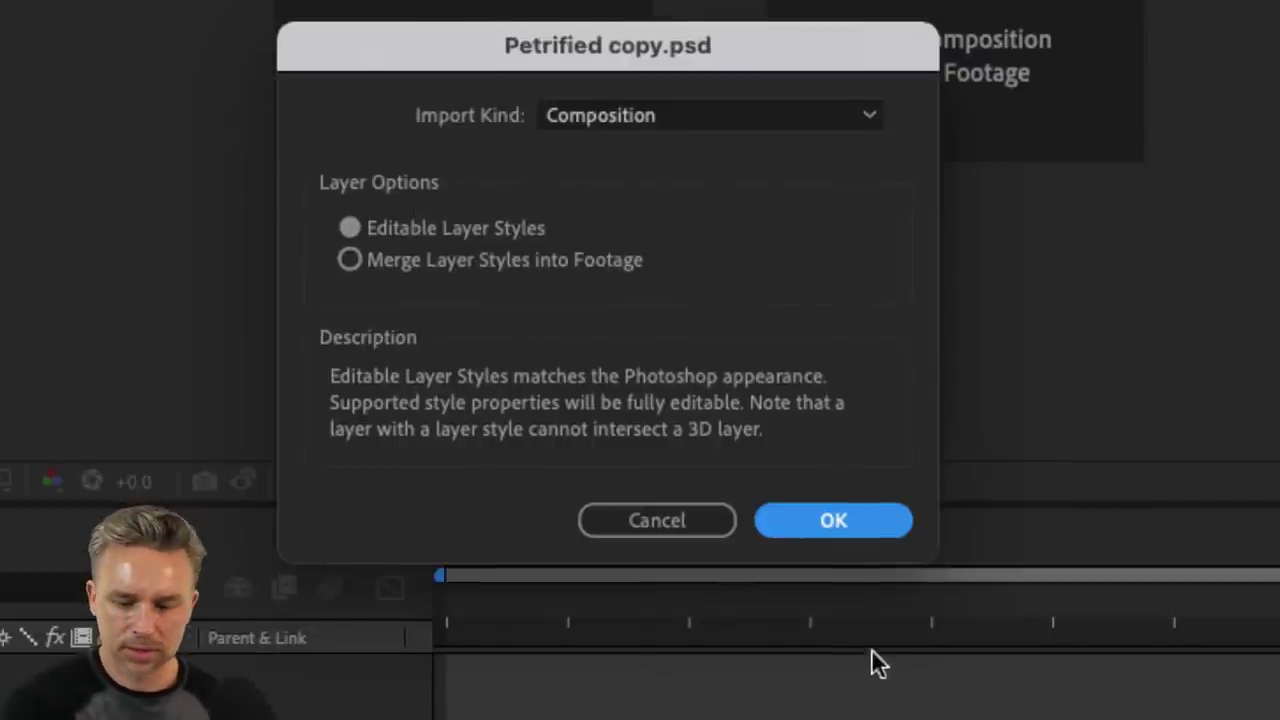
left_click(807, 525)
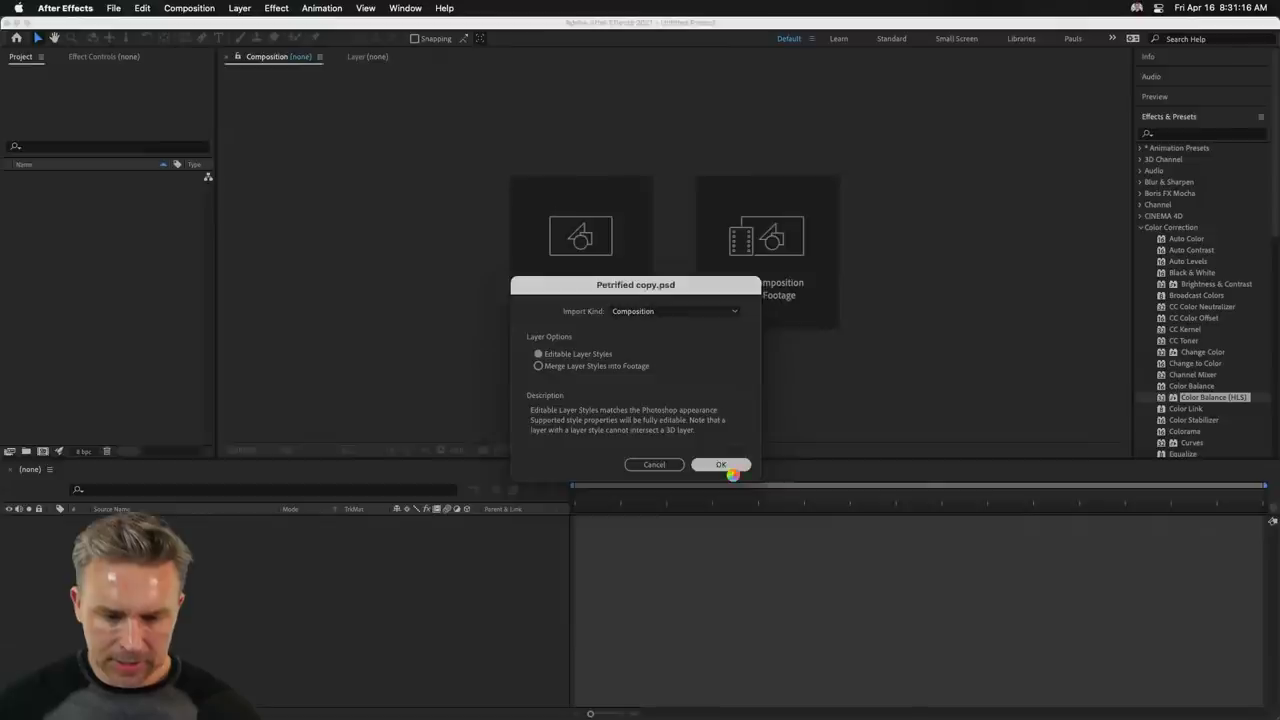
Open the Petrified copy composition and inspect its Additional Layers and skeleton precompositions in the timeline, leaving skeleton selected.
double_click(20, 178)
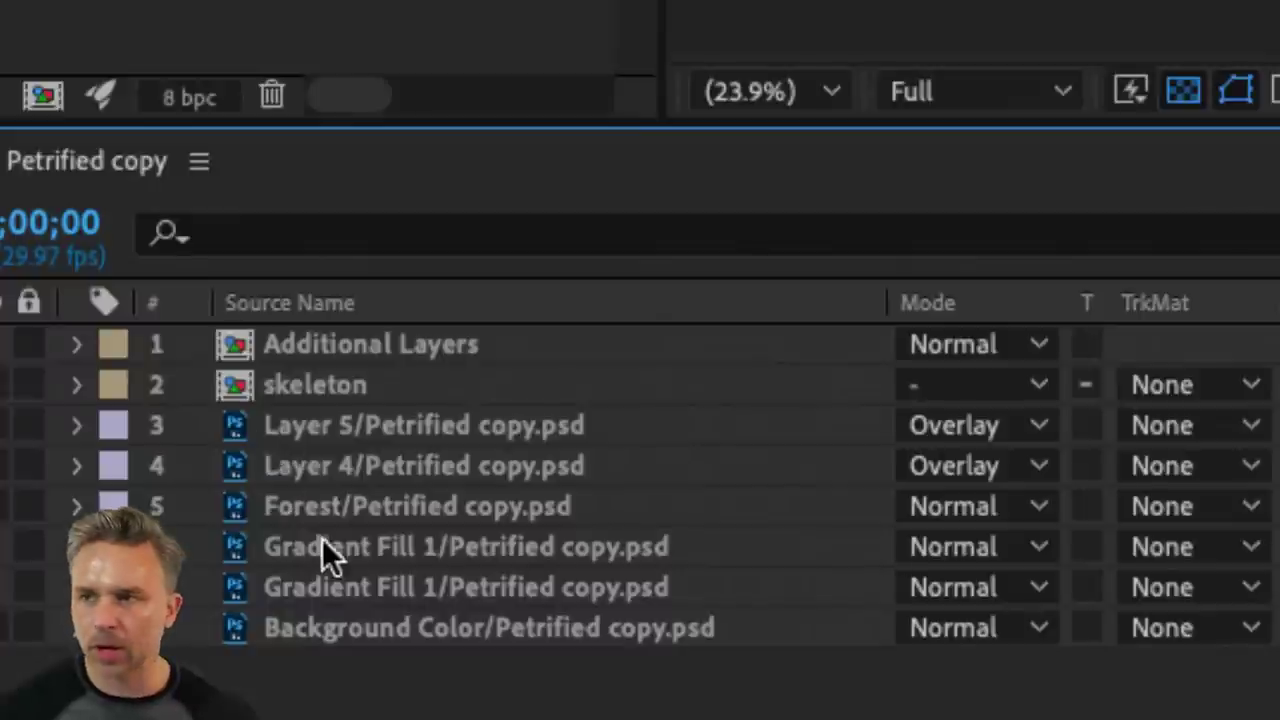
left_click(229, 386)
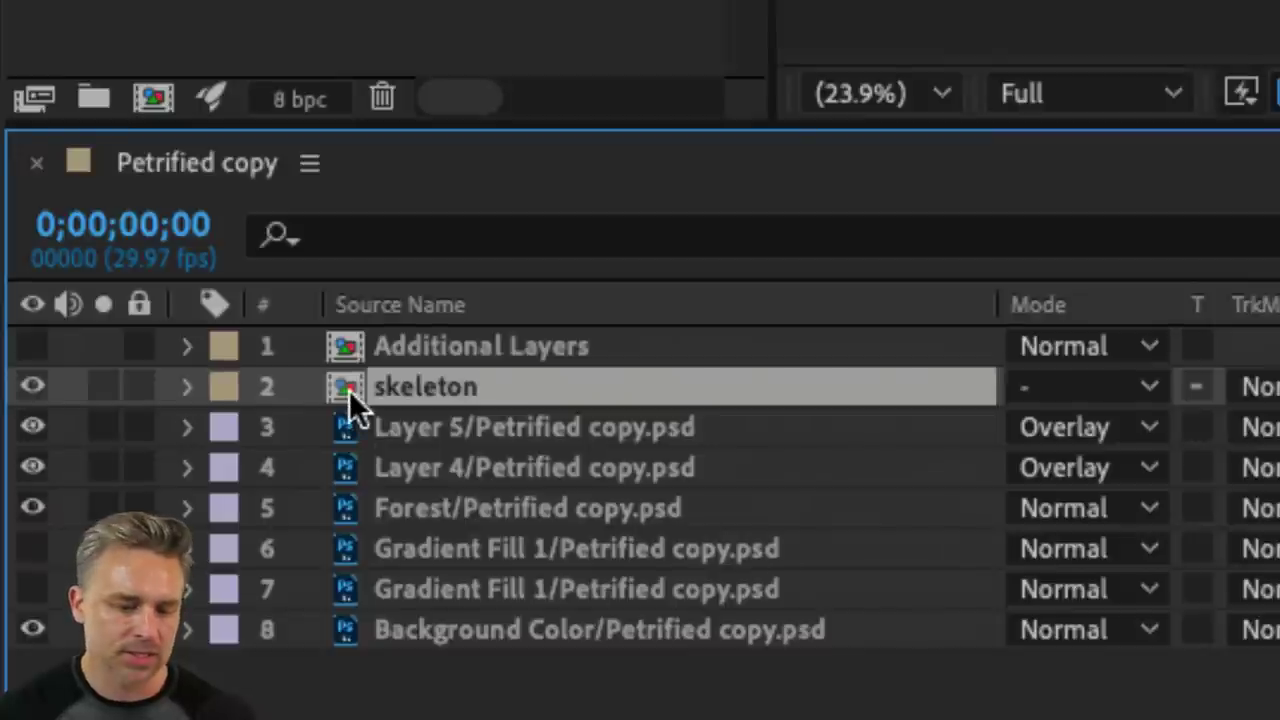
left_click(350, 345)
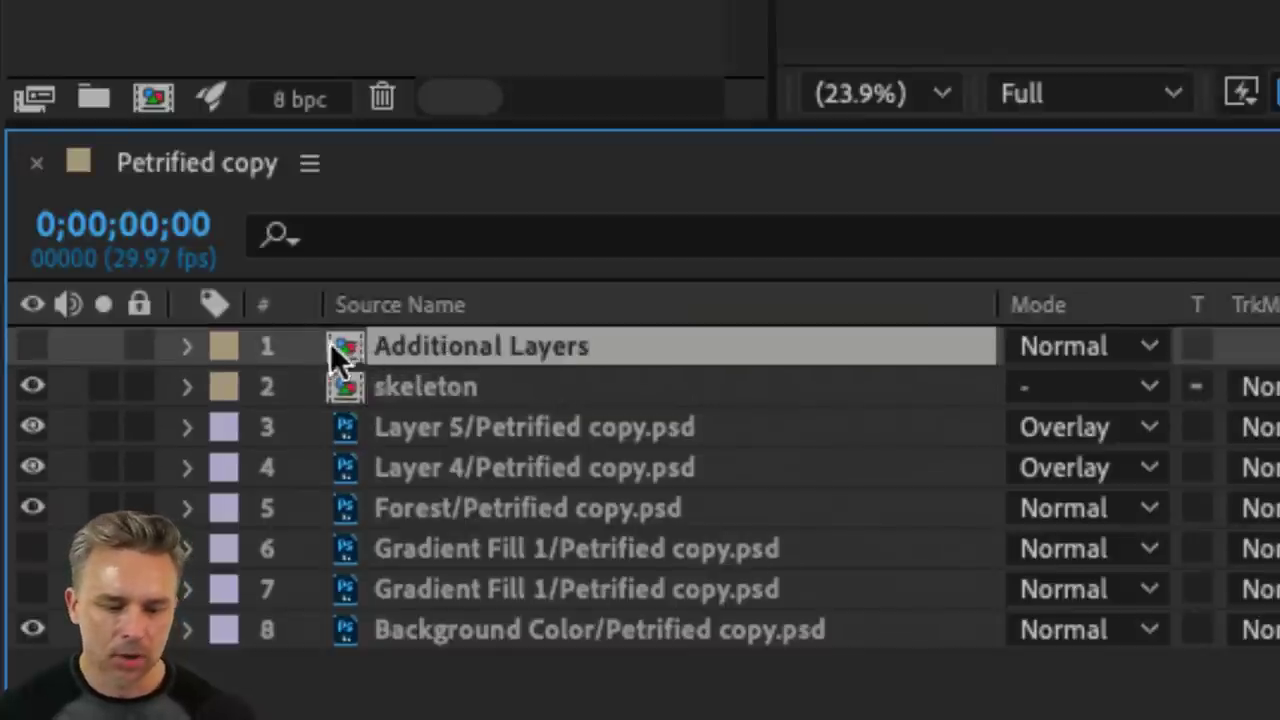
left_click(375, 390)
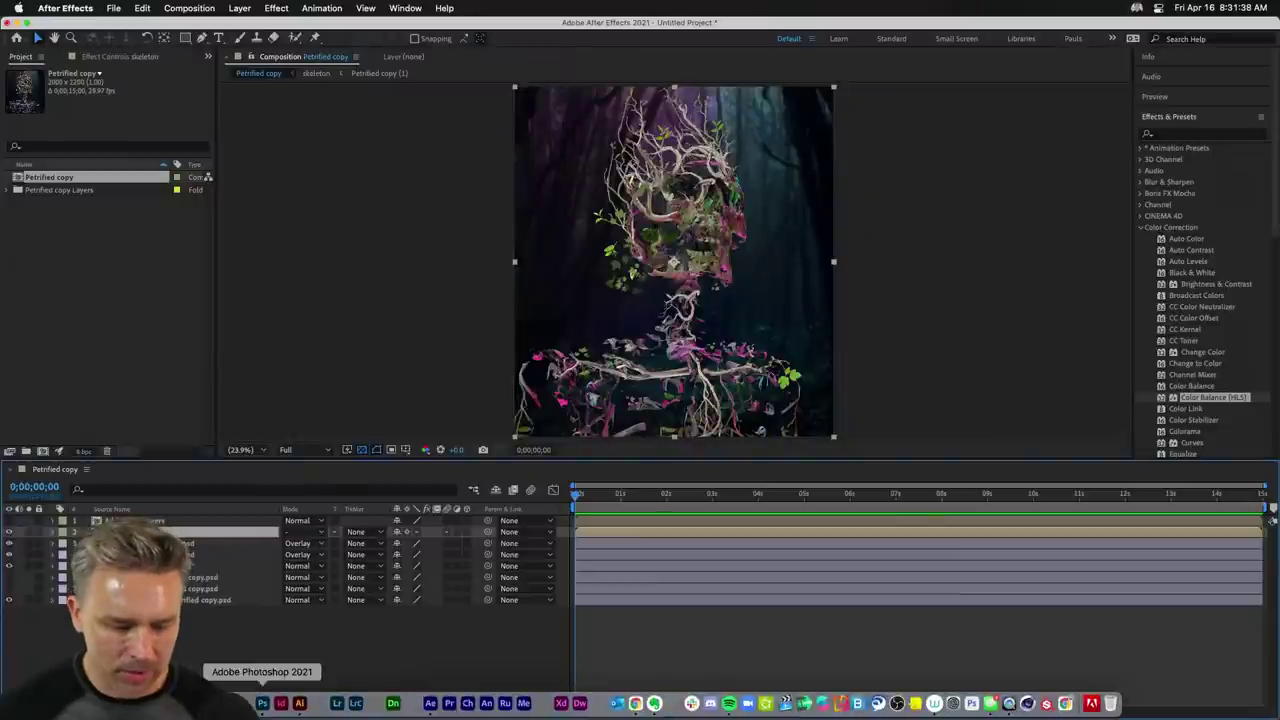
Switch to Photoshop and compare the artwork with Layer 6 and the two clipped skeleton layers hidden and shown again.
left_click(266, 703)
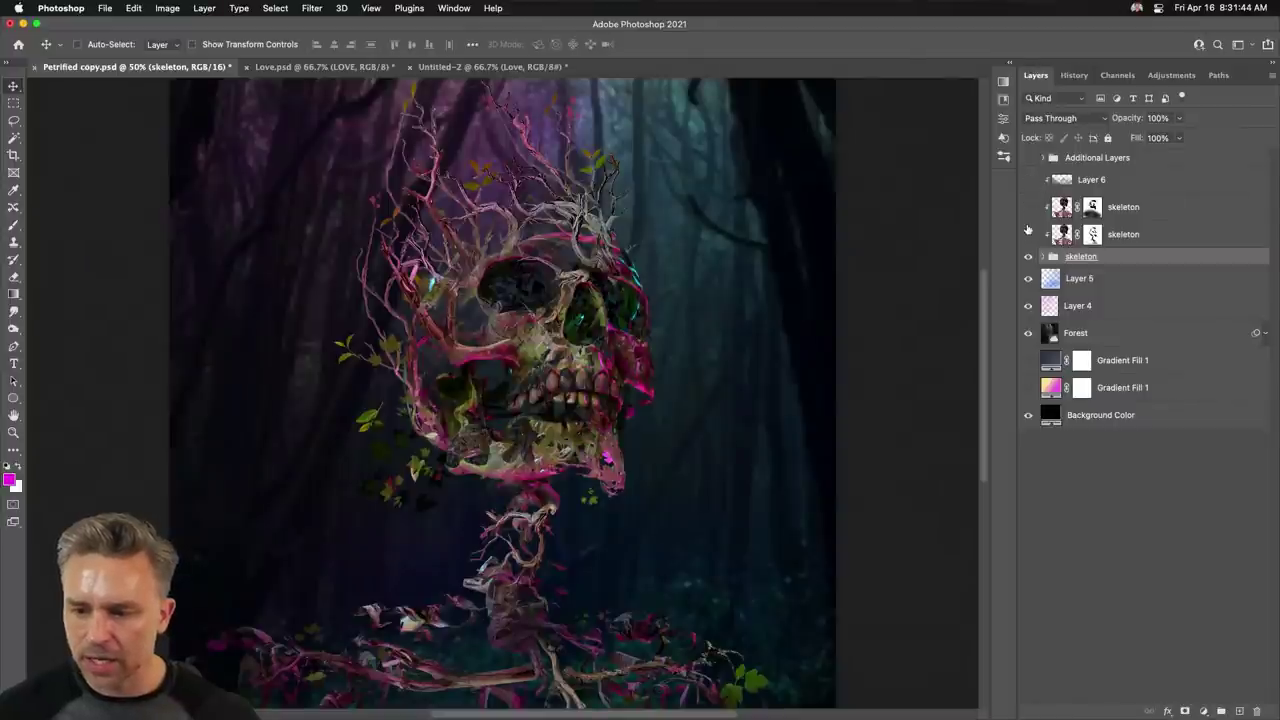
left_click(1026, 240)
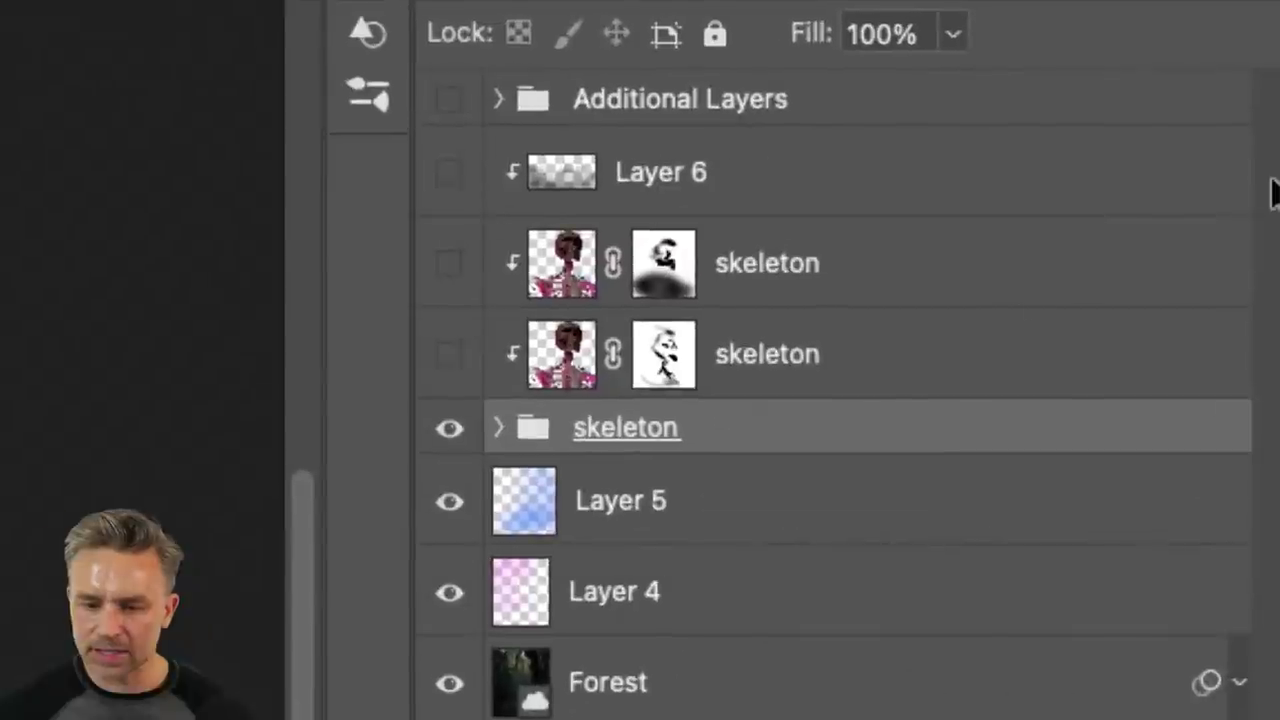
left_click_drag(1025, 238, 1031, 201)
left_click(452, 178)
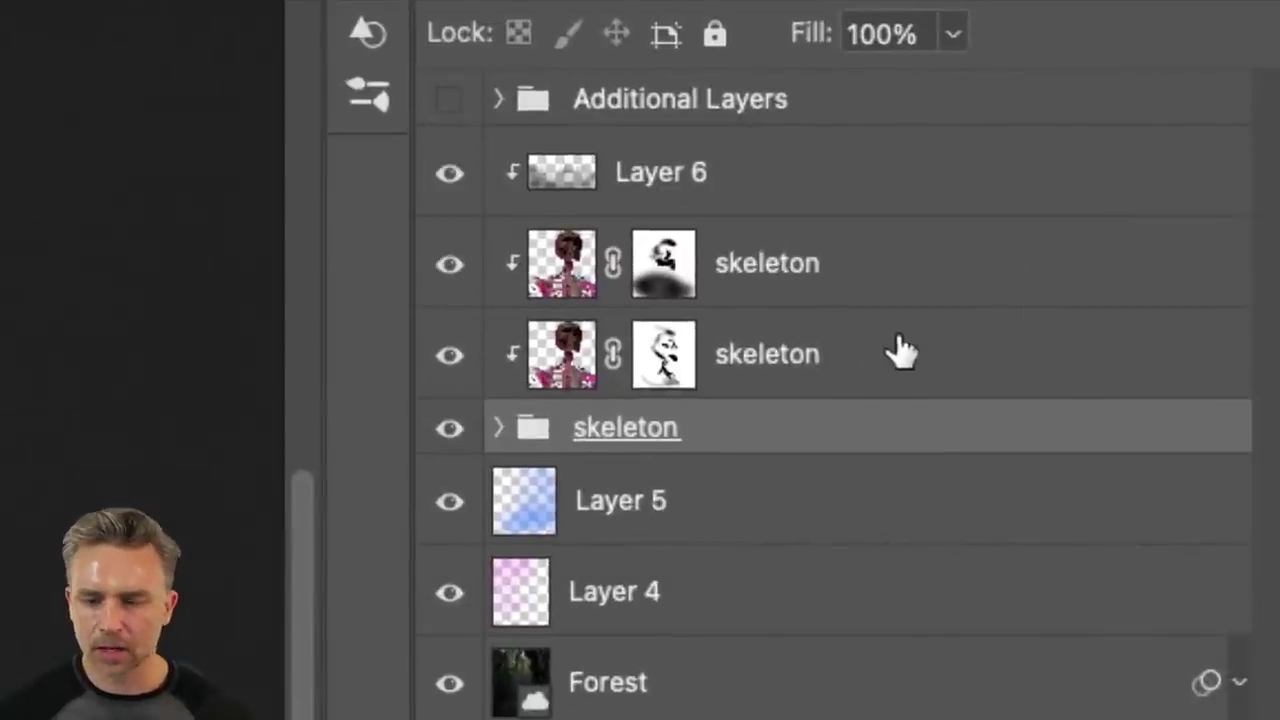
Rename the skeleton group beneath the clipped skeleton layers as "layer group into a composition" and expand it.
left_click(893, 175)
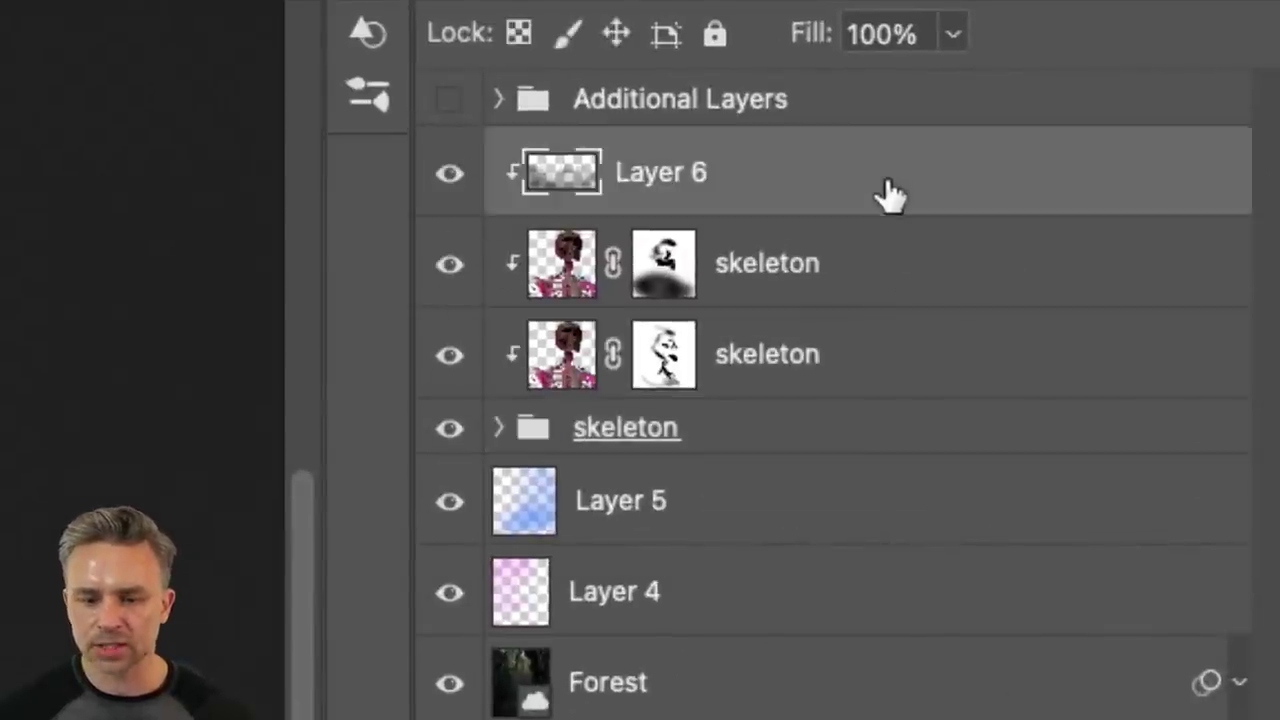
left_click(868, 300)
left_click(868, 365)
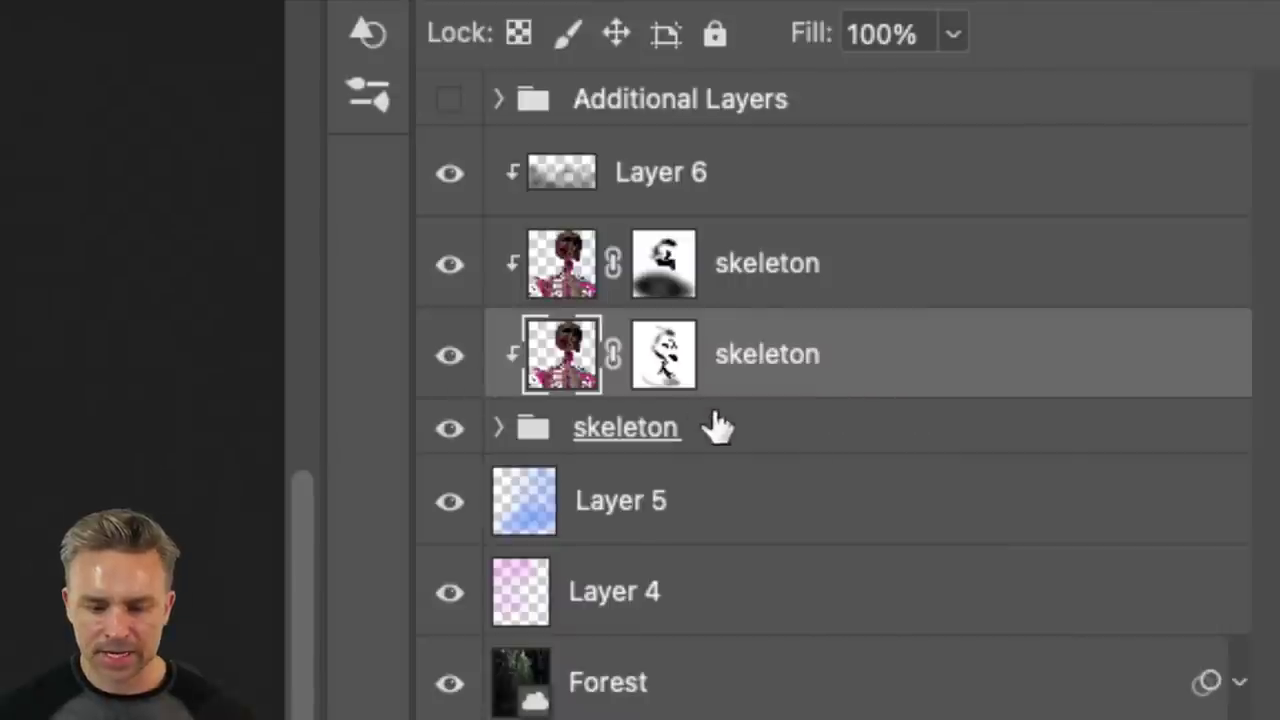
left_click(666, 430)
double_click(680, 428)
type("layer")
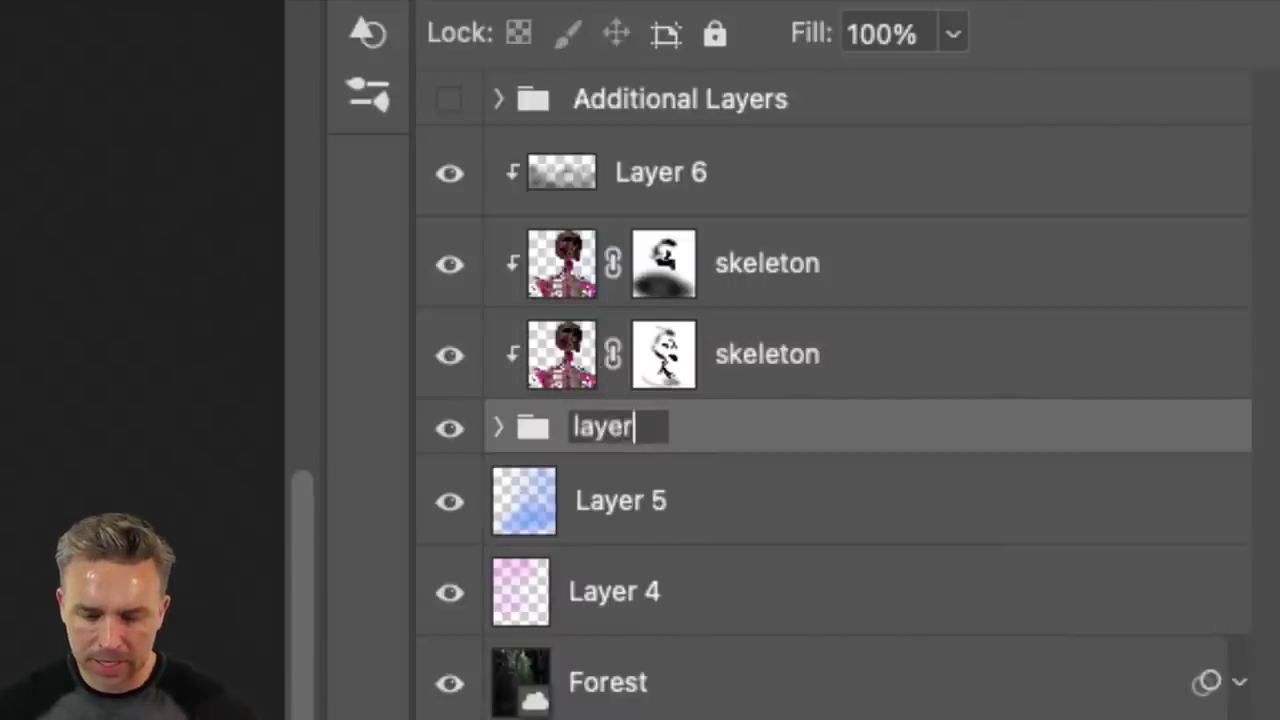
type(" group in")
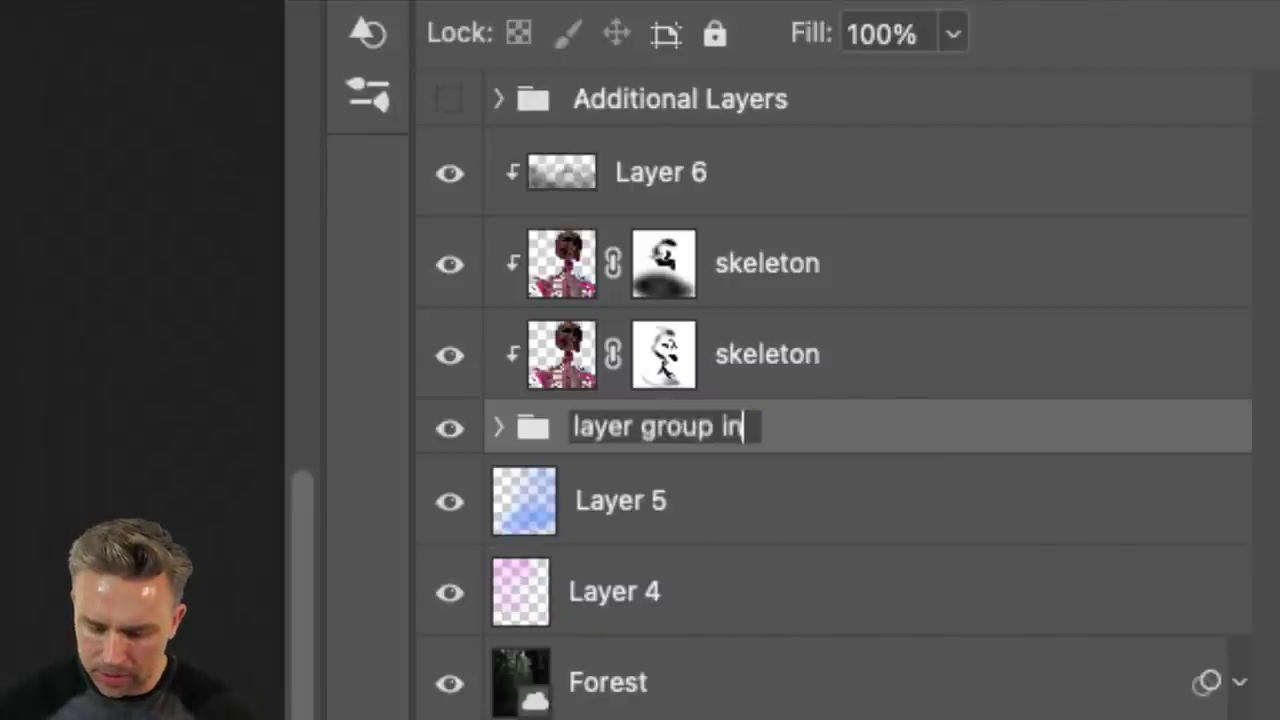
type("to a composition")
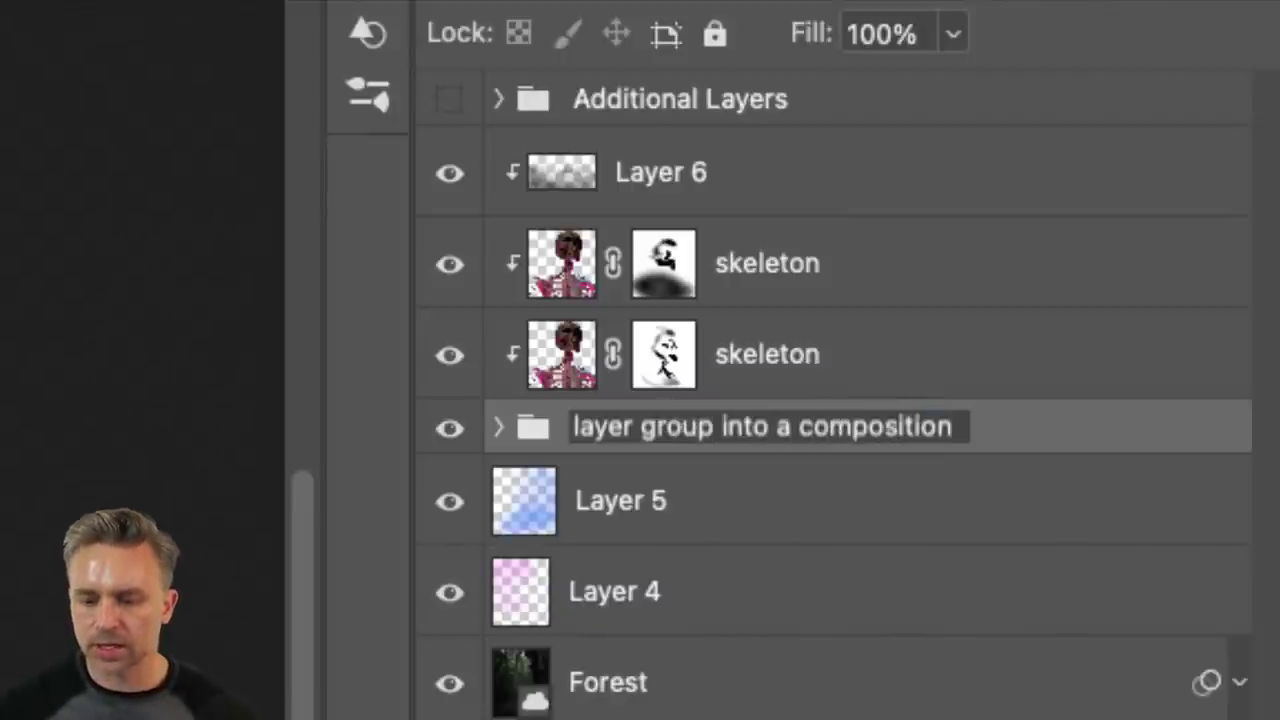
key("Return")
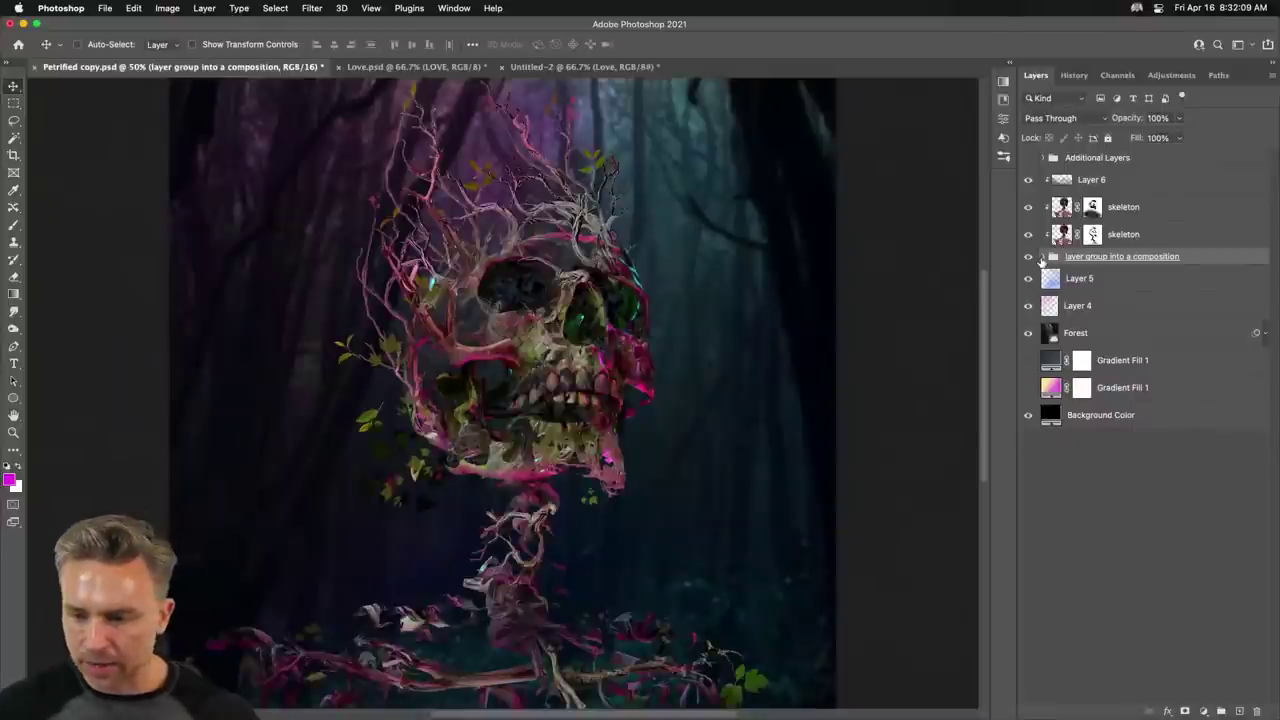
left_click(1043, 257)
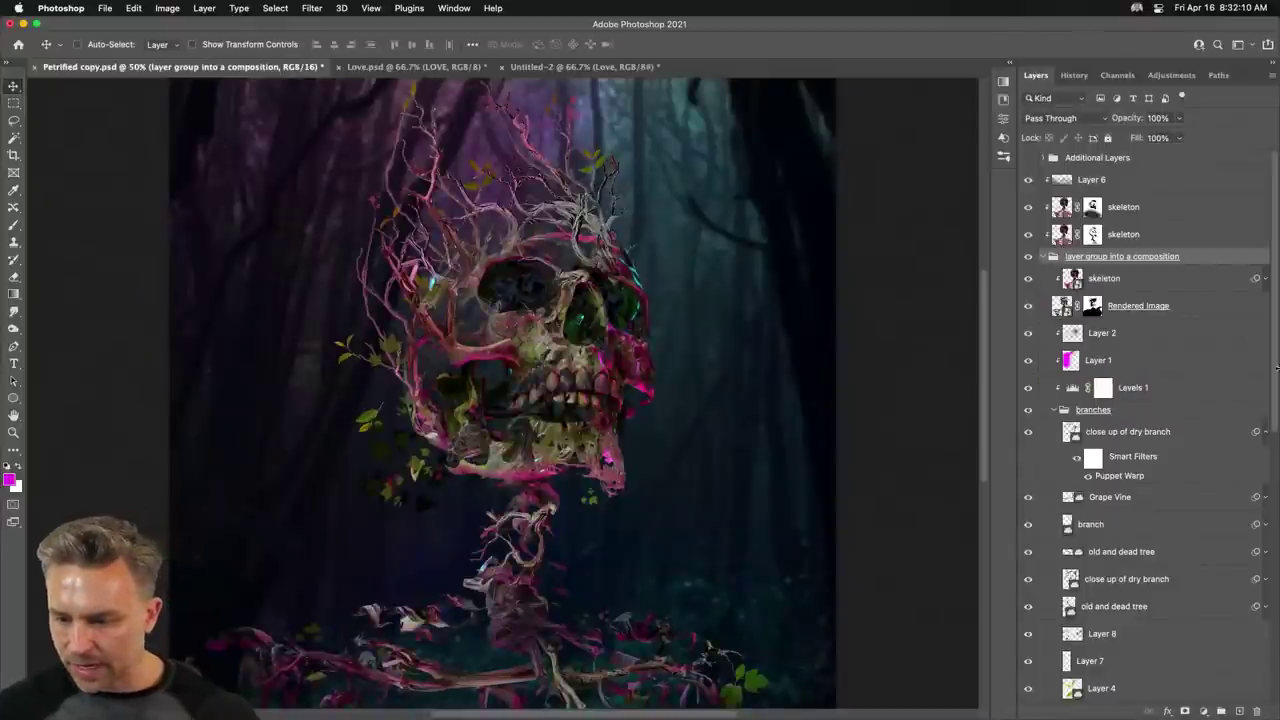
Switch to After Effects, inspect the skeleton precomposition and its nested branches composition, and return to the Petrified copy timeline.
mouse_move(271, 706)
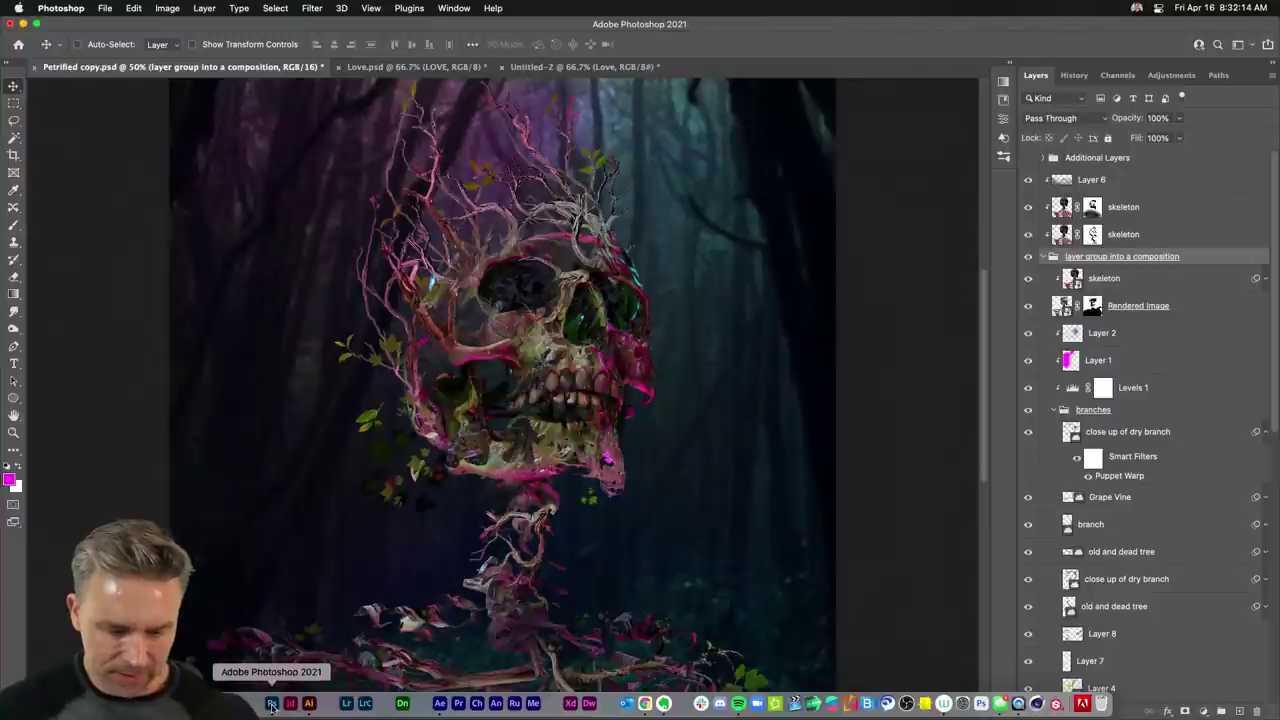
left_click(440, 705)
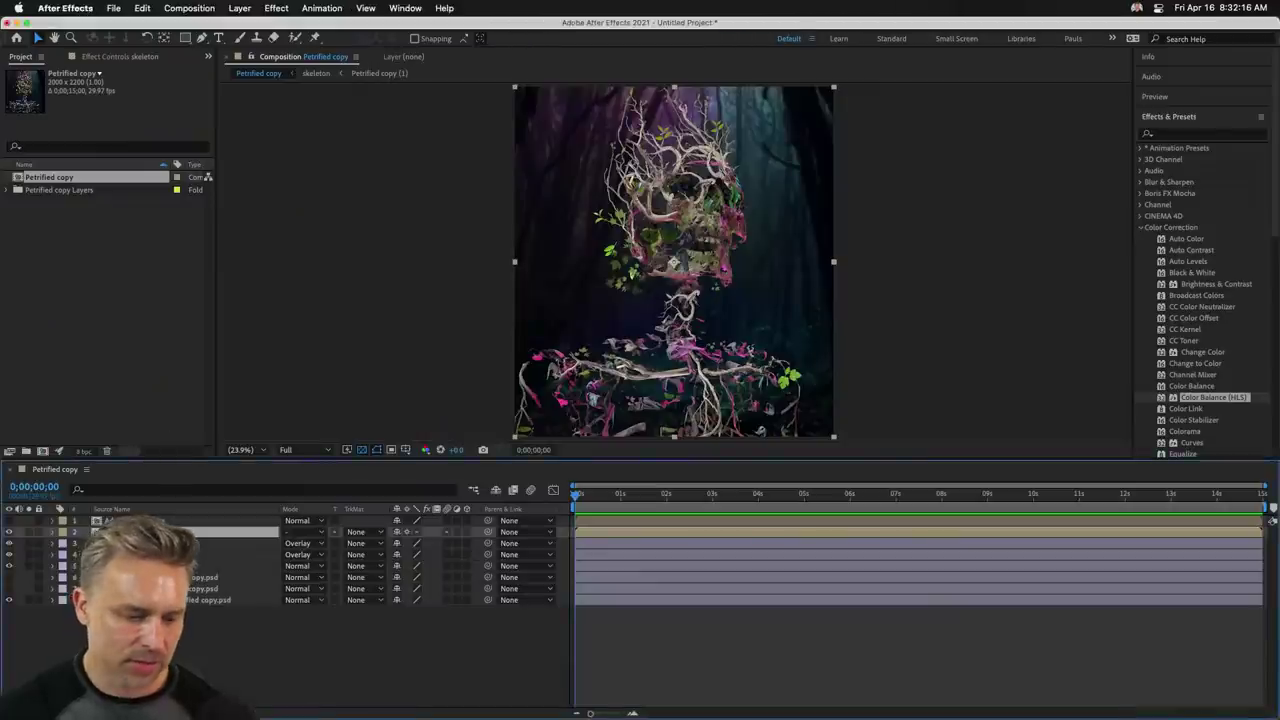
double_click(140, 531)
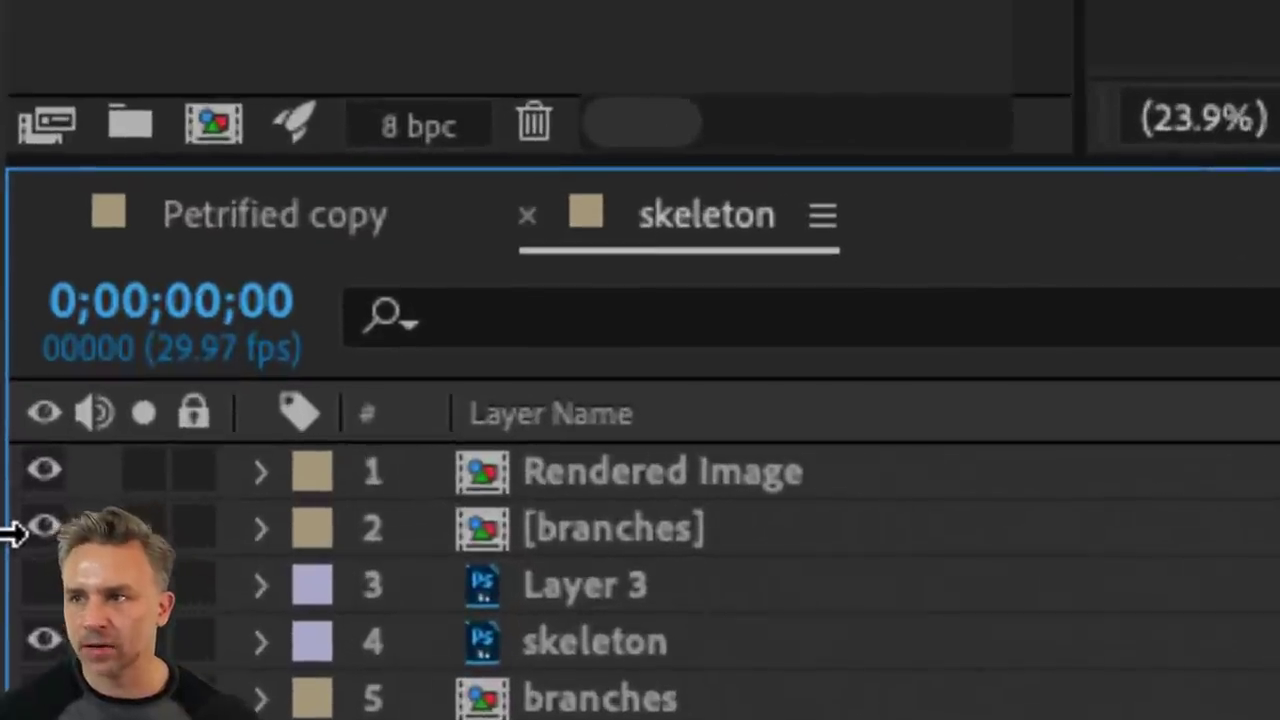
left_click(537, 540)
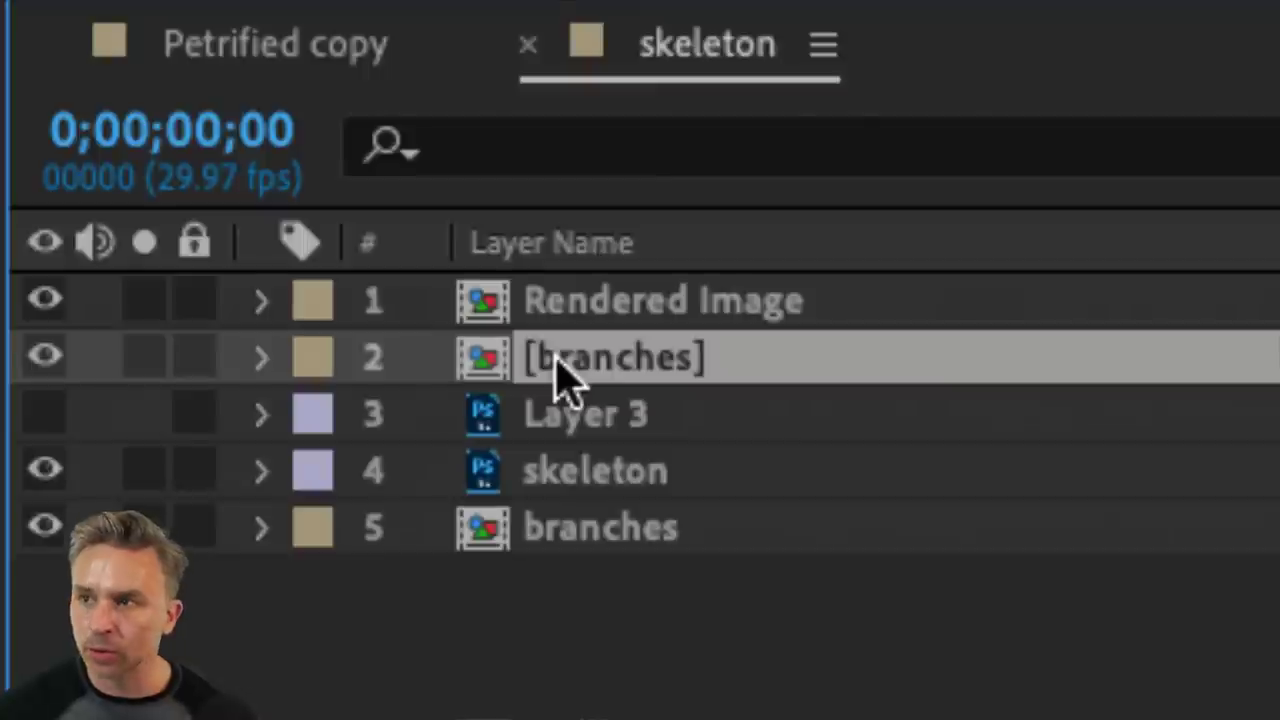
double_click(557, 362)
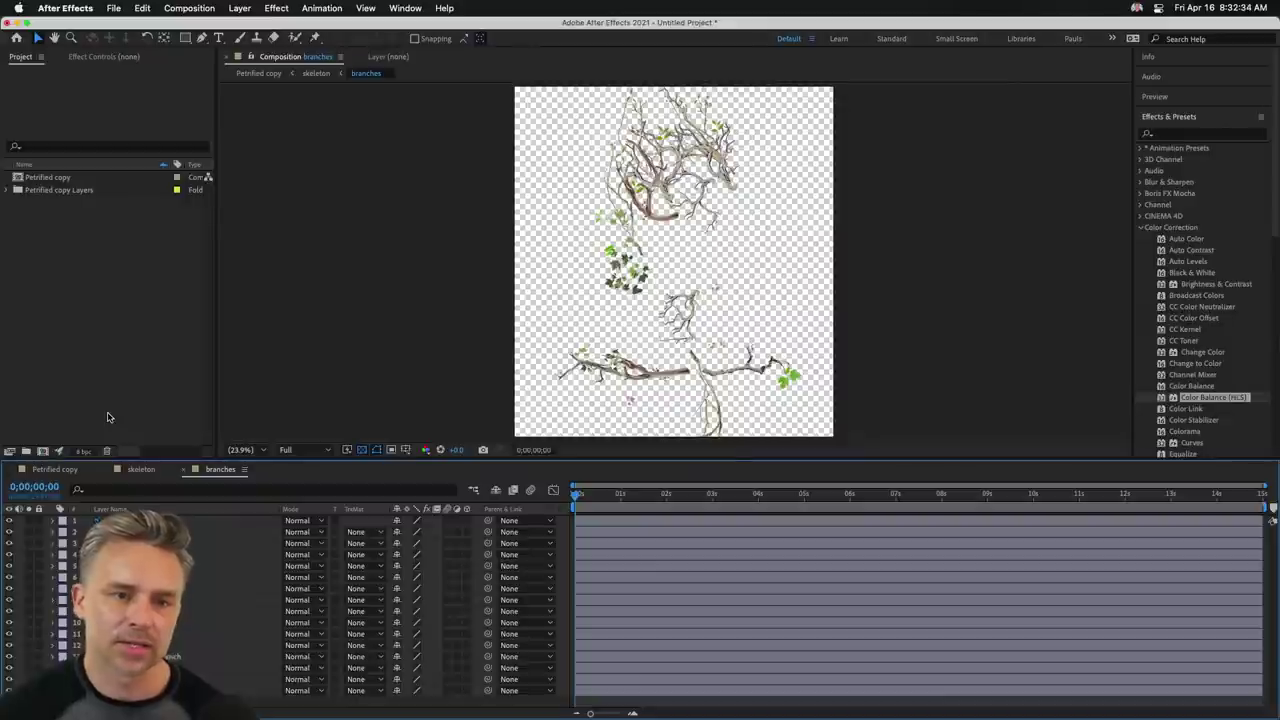
left_click(55, 469)
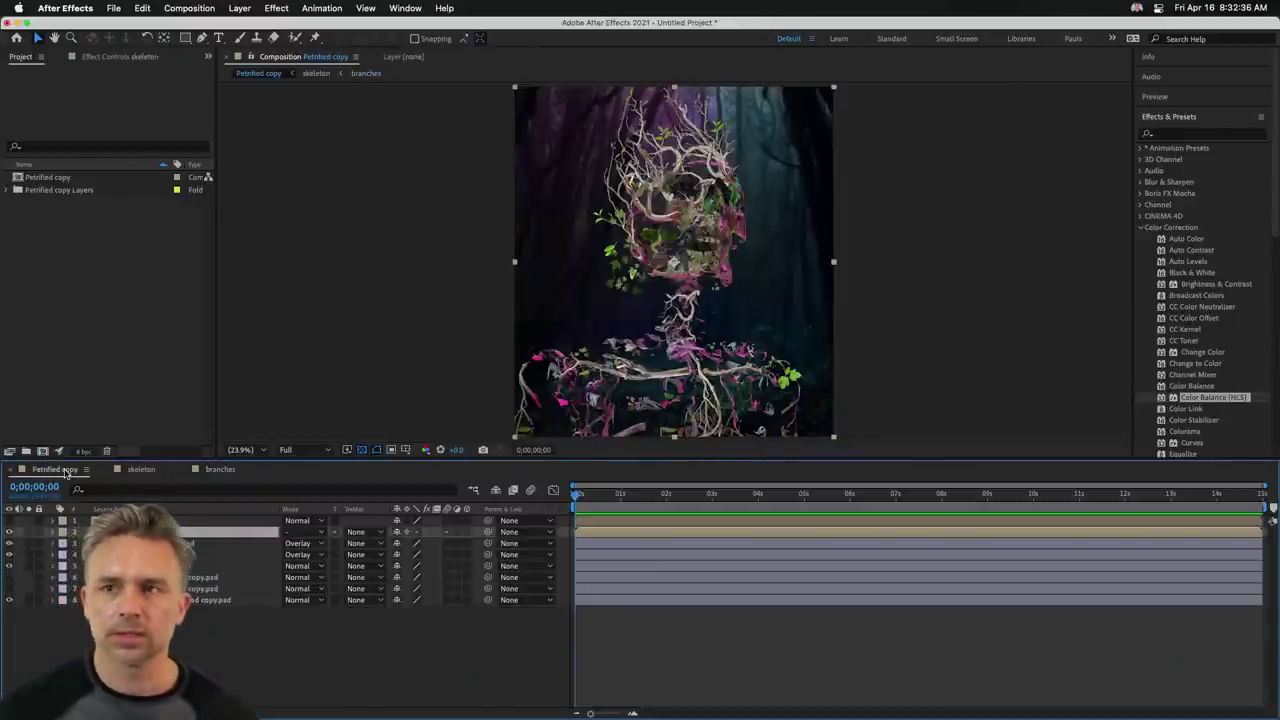
left_click(383, 647)
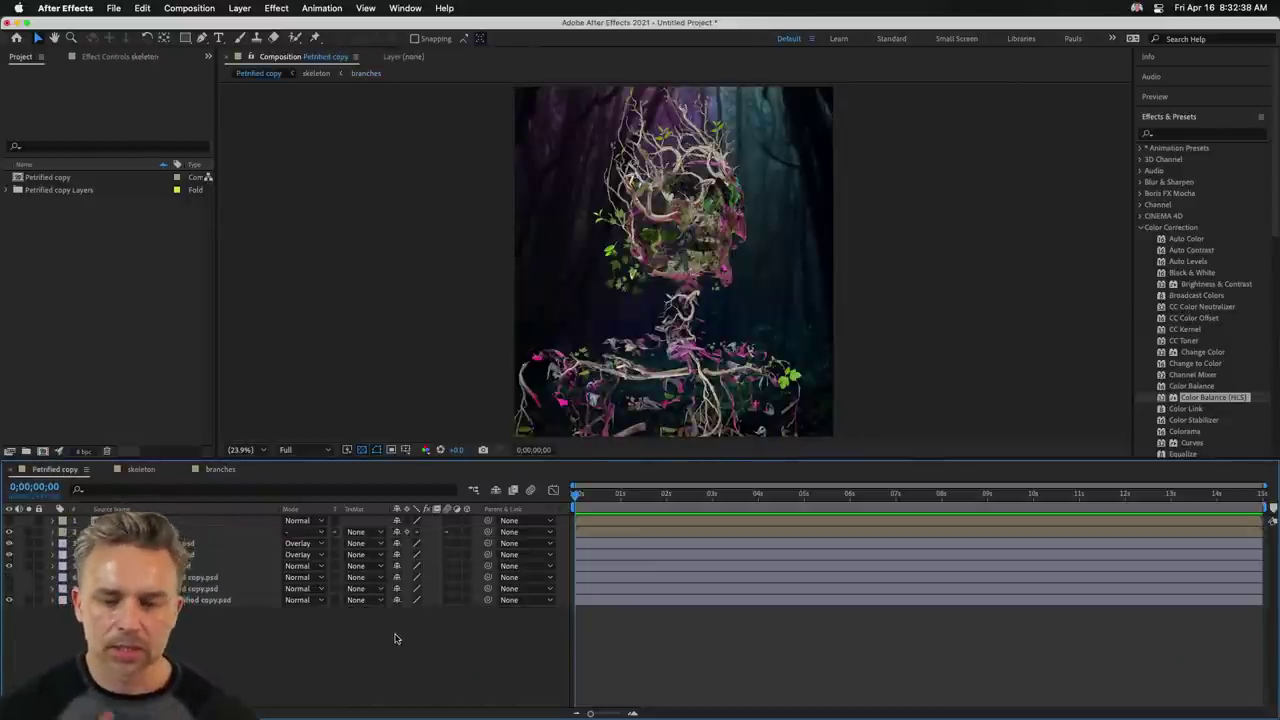
Switch to Finder, show the desktop files in column view, and look through the contents of the Petrified folder.
left_click(86, 396)
mouse_move(380, 717)
left_click(250, 703)
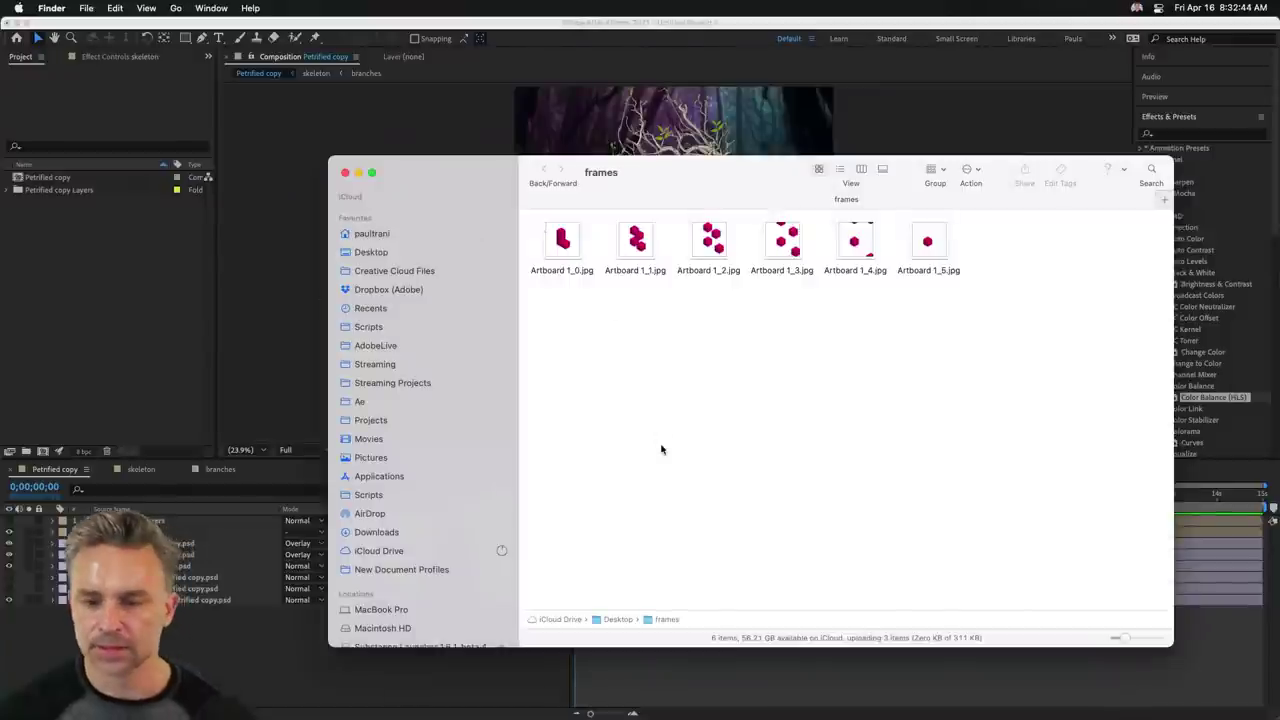
left_click(860, 168)
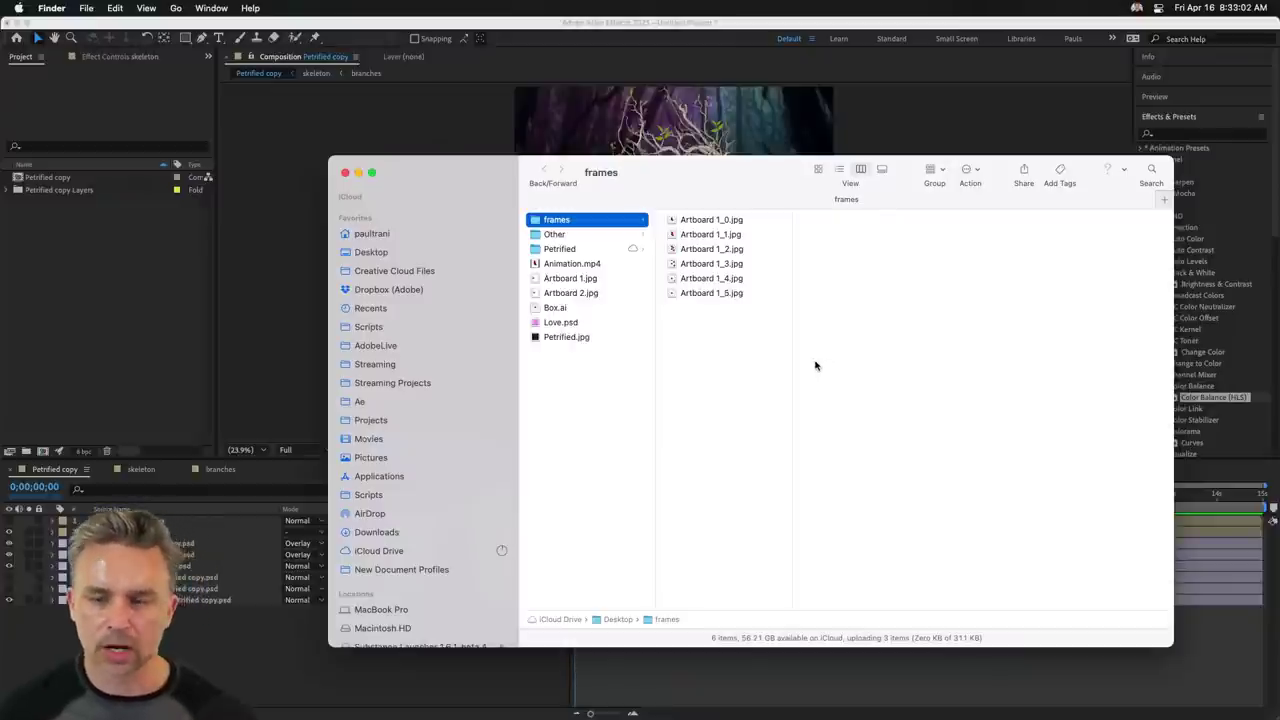
left_click_drag(449, 167, 409, 167)
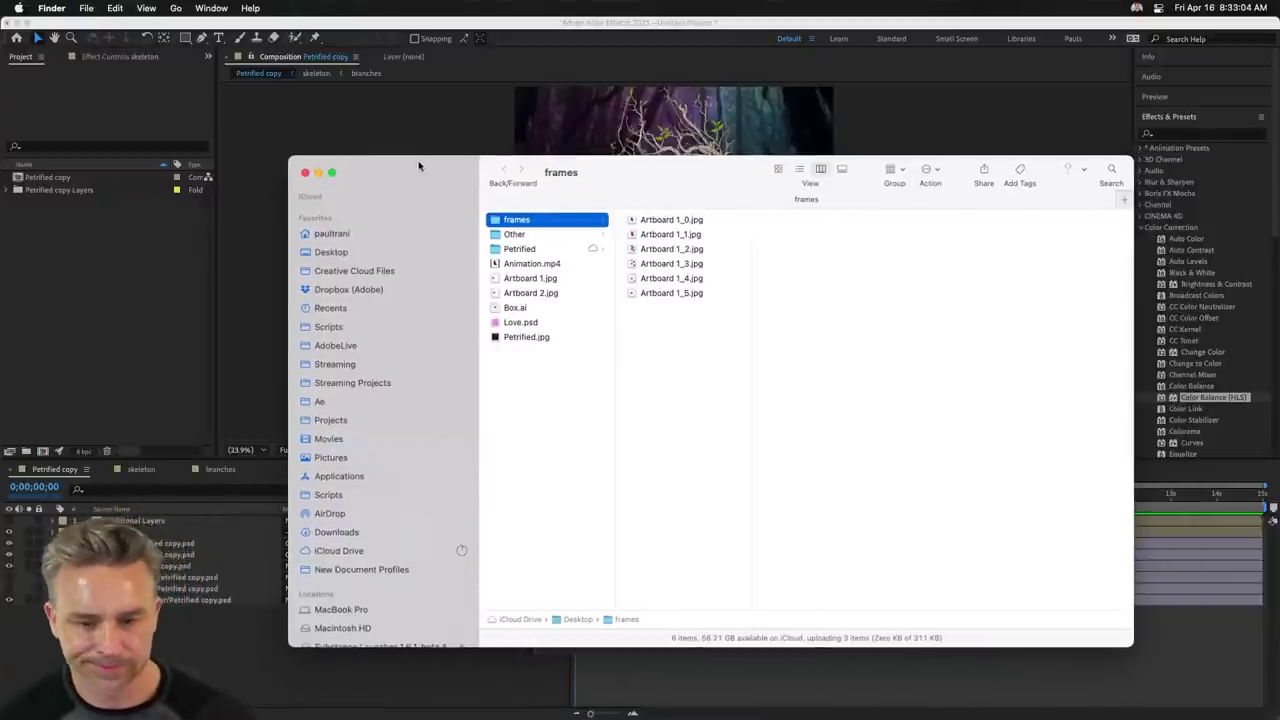
left_click(580, 517)
left_click(518, 249)
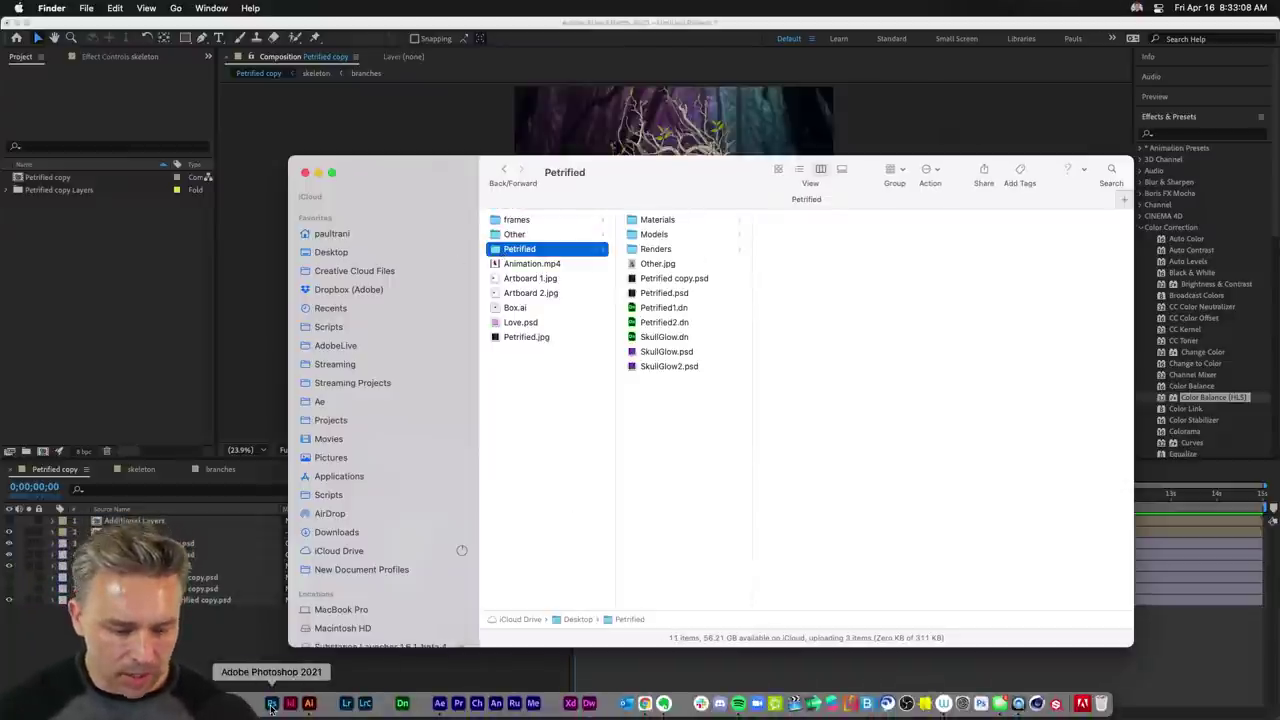
Switch to Photoshop and merge the clipped skeleton layer with Rendered Image inside the layer group into a composition.
left_click(272, 703)
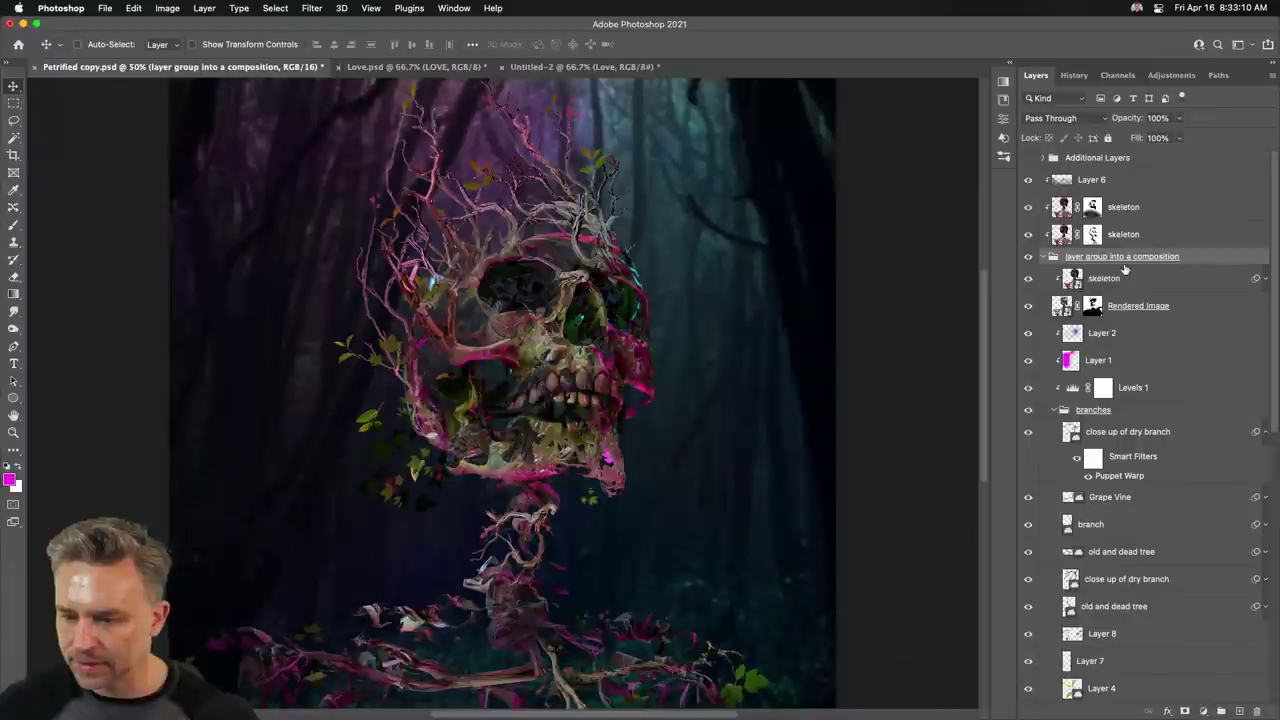
left_click(1155, 284)
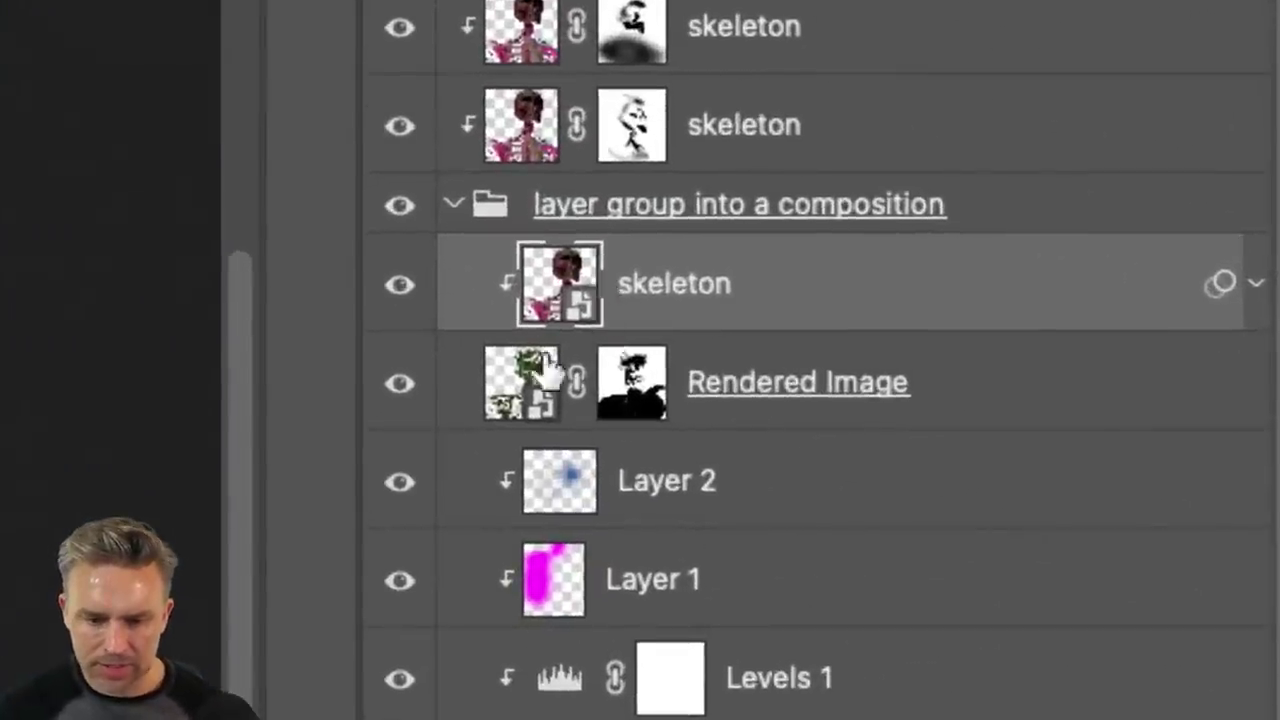
left_click(1000, 380)
left_click(939, 285, "shift")
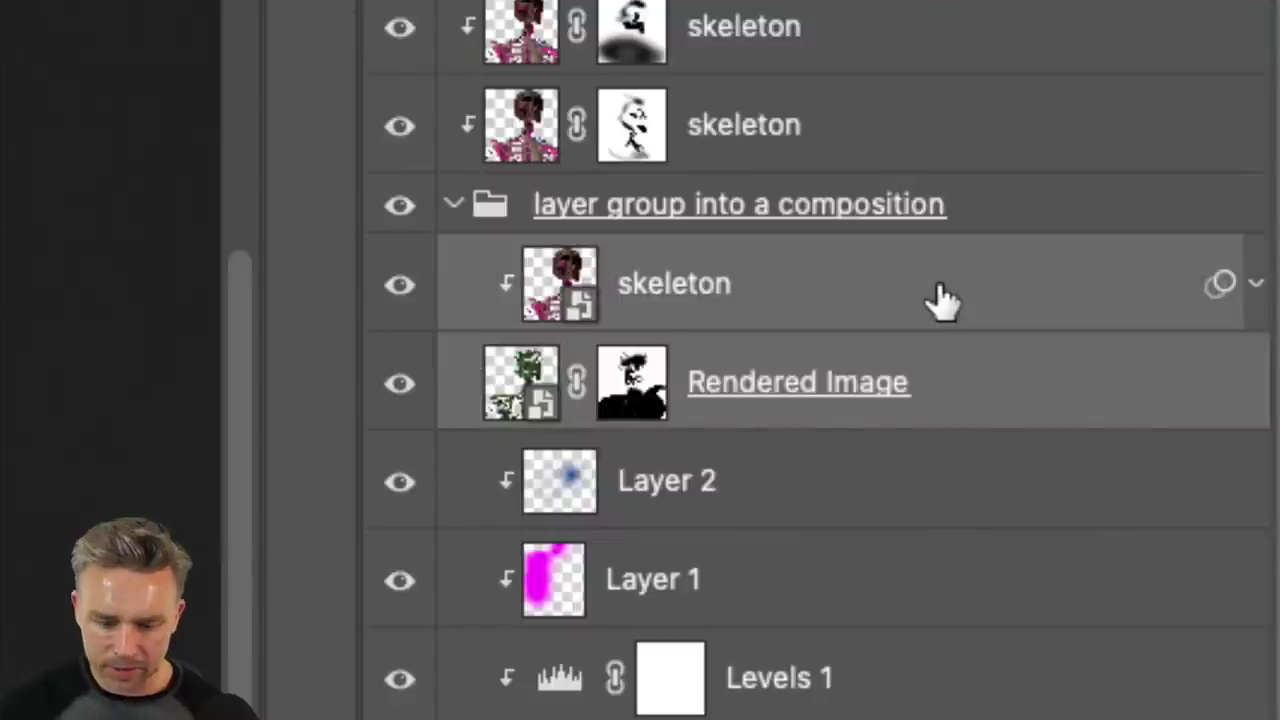
right_click(940, 296)
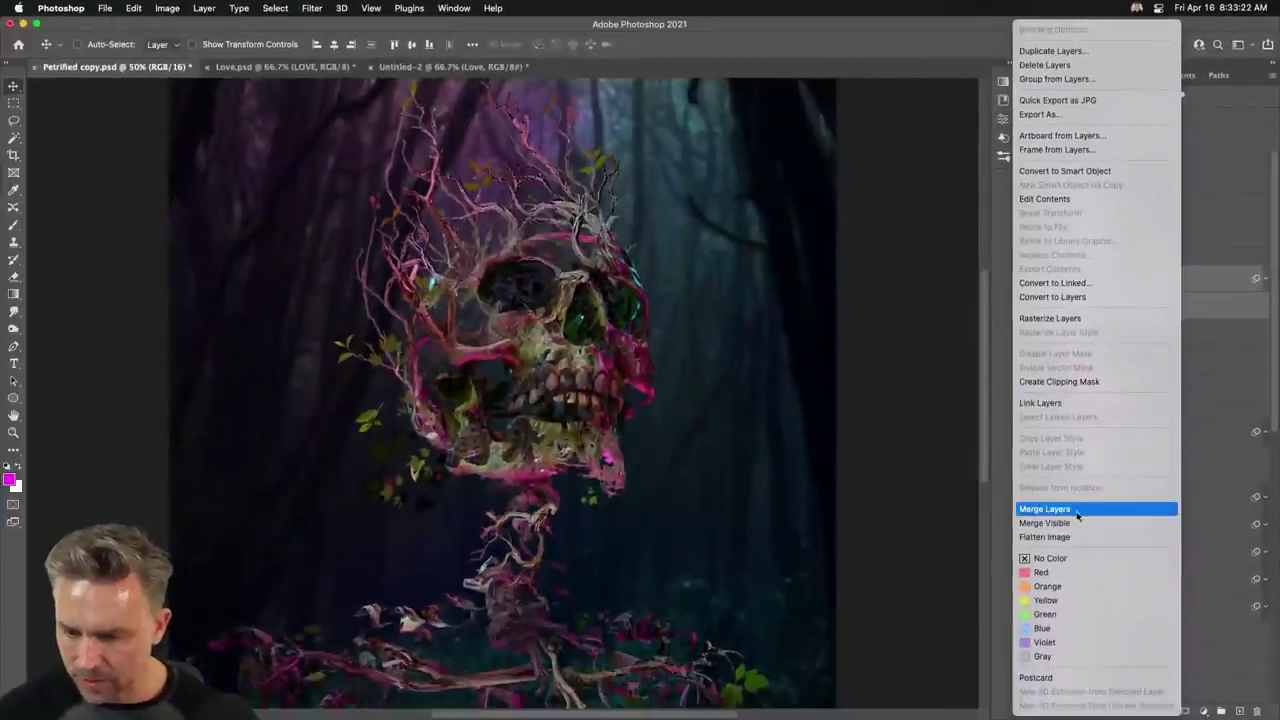
left_click(1050, 569)
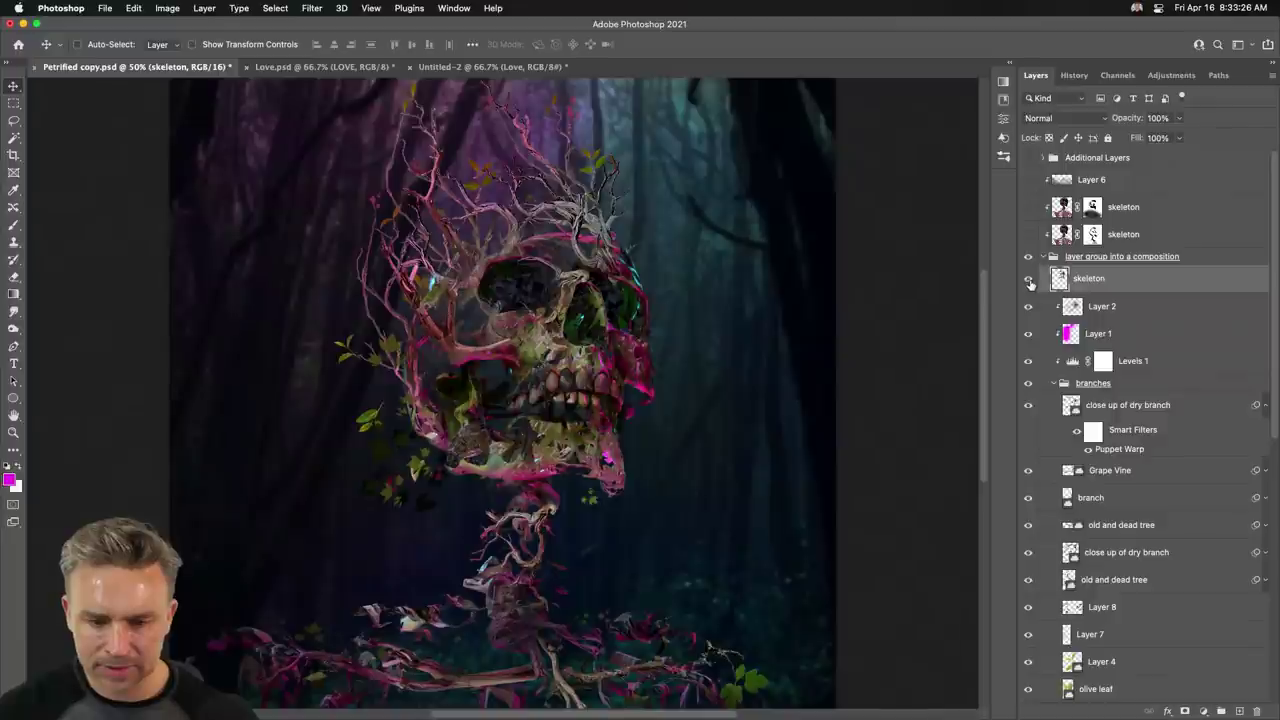
Check the merged skeleton layer by hiding and showing it, and rename it as jaw.
left_click(1028, 281)
left_click(1028, 281)
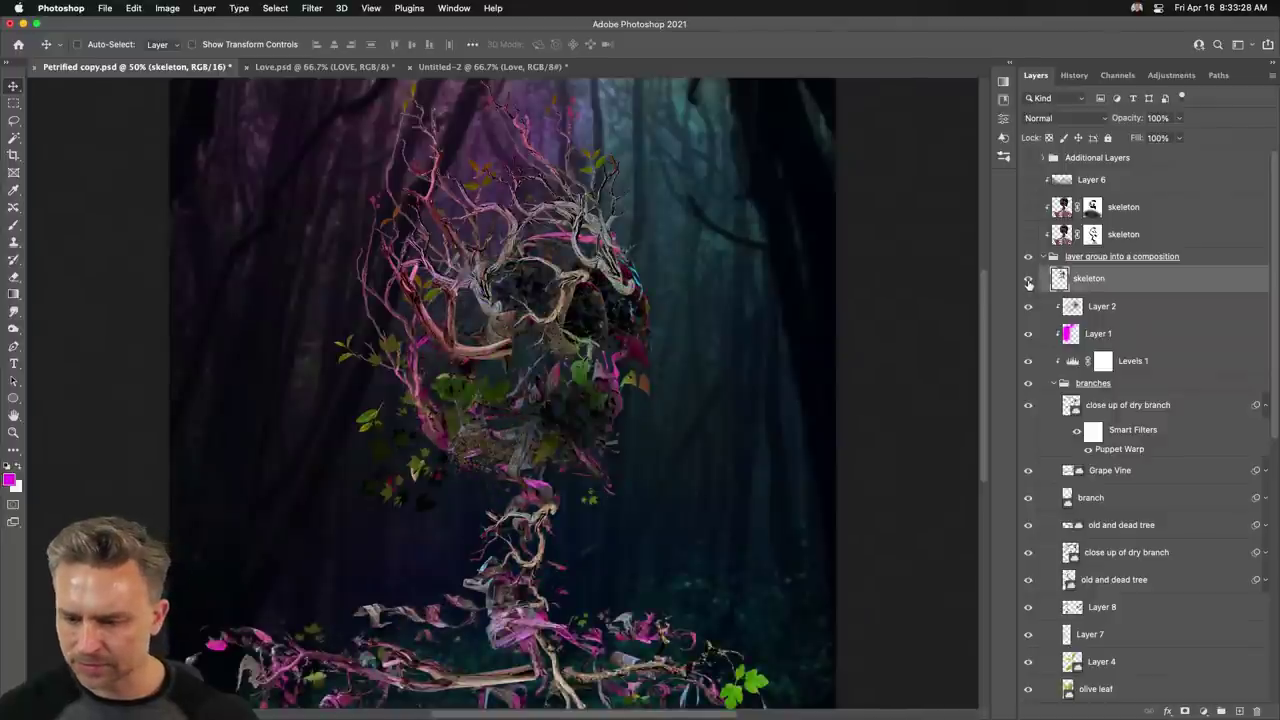
left_click(1028, 282)
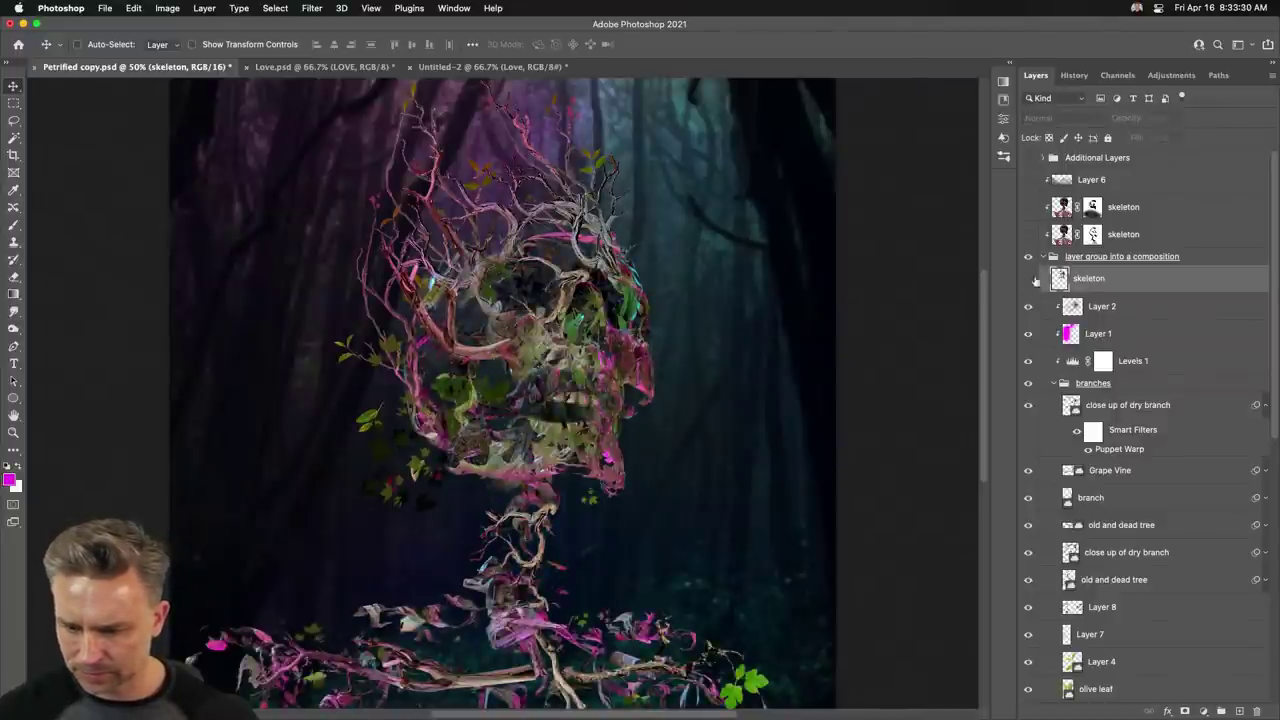
left_click(1028, 281)
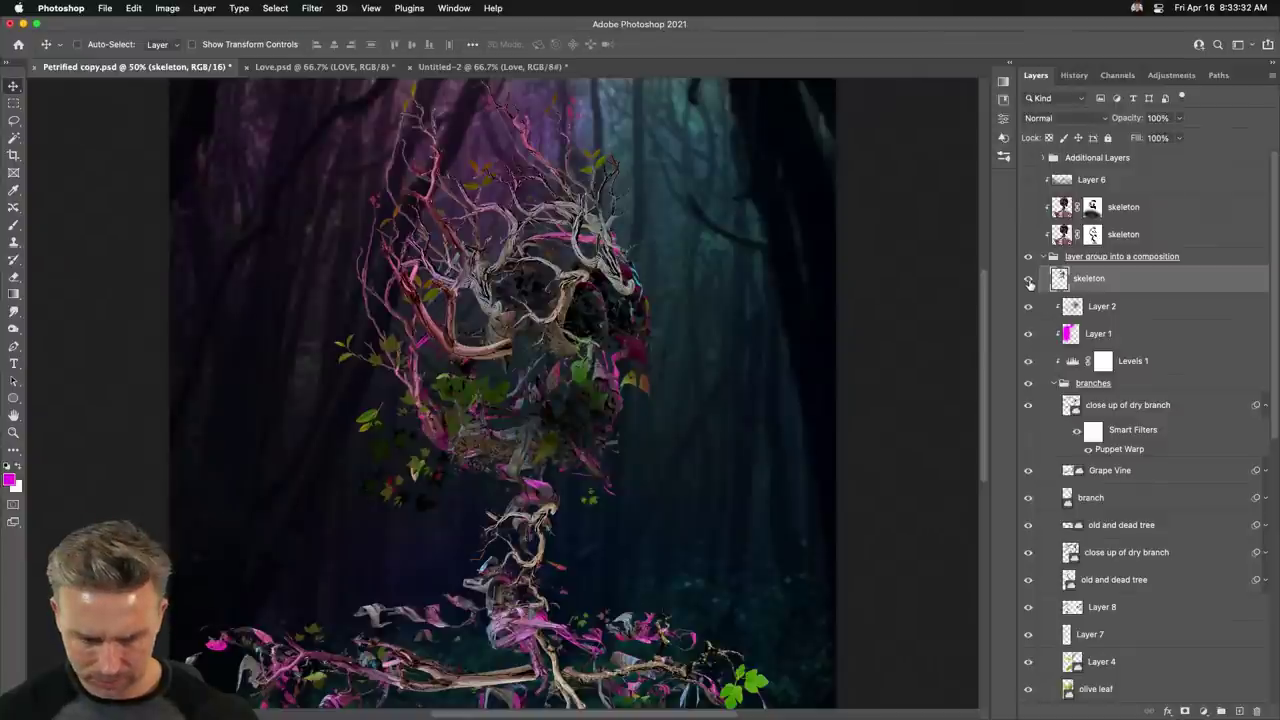
left_click(1028, 281)
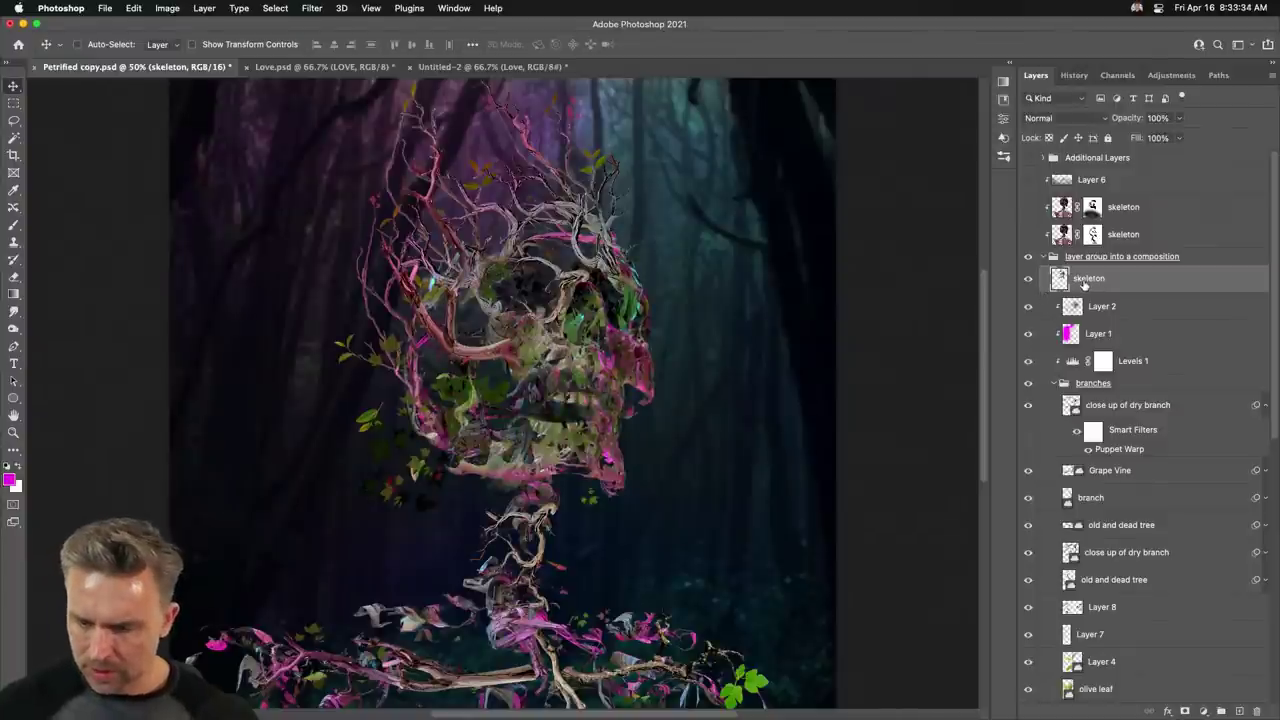
type("jaw")
key("Return")
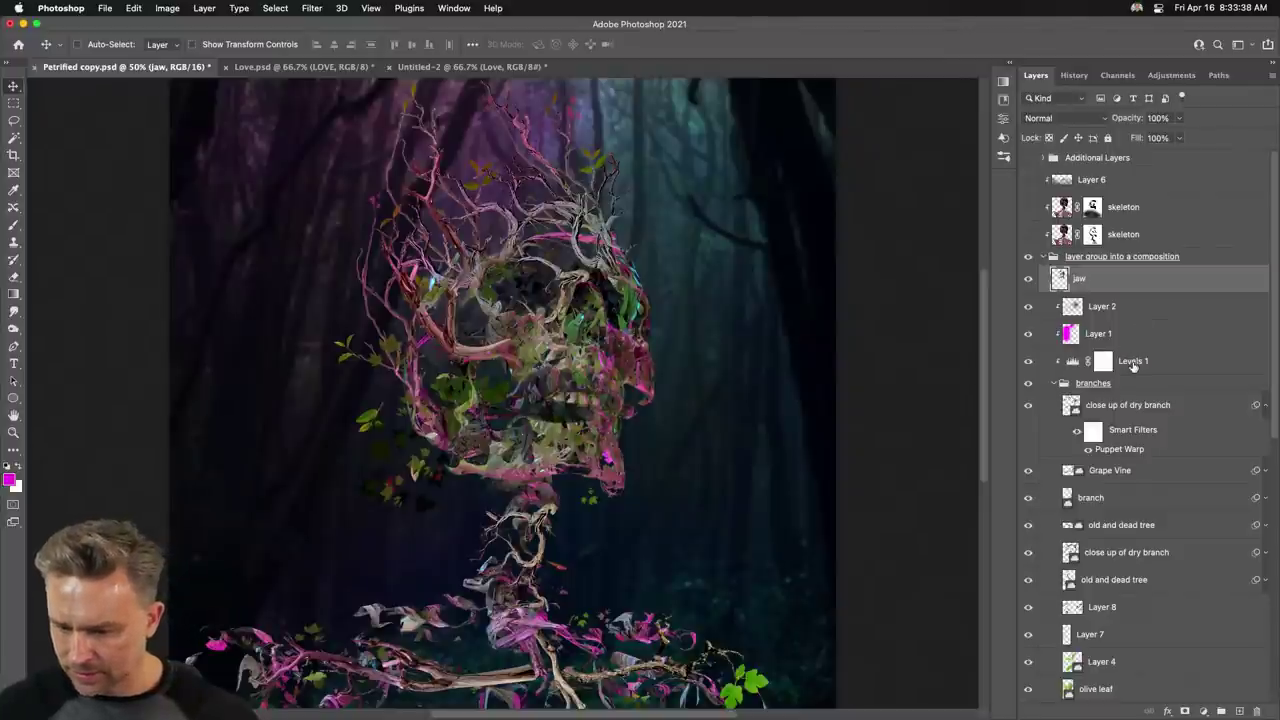
Duplicate Layer 2, Layer 1 and Levels 1, and move the copies directly above the masked skeleton layer below Layer 3.
left_click(1133, 365)
left_click(1134, 310, "shift")
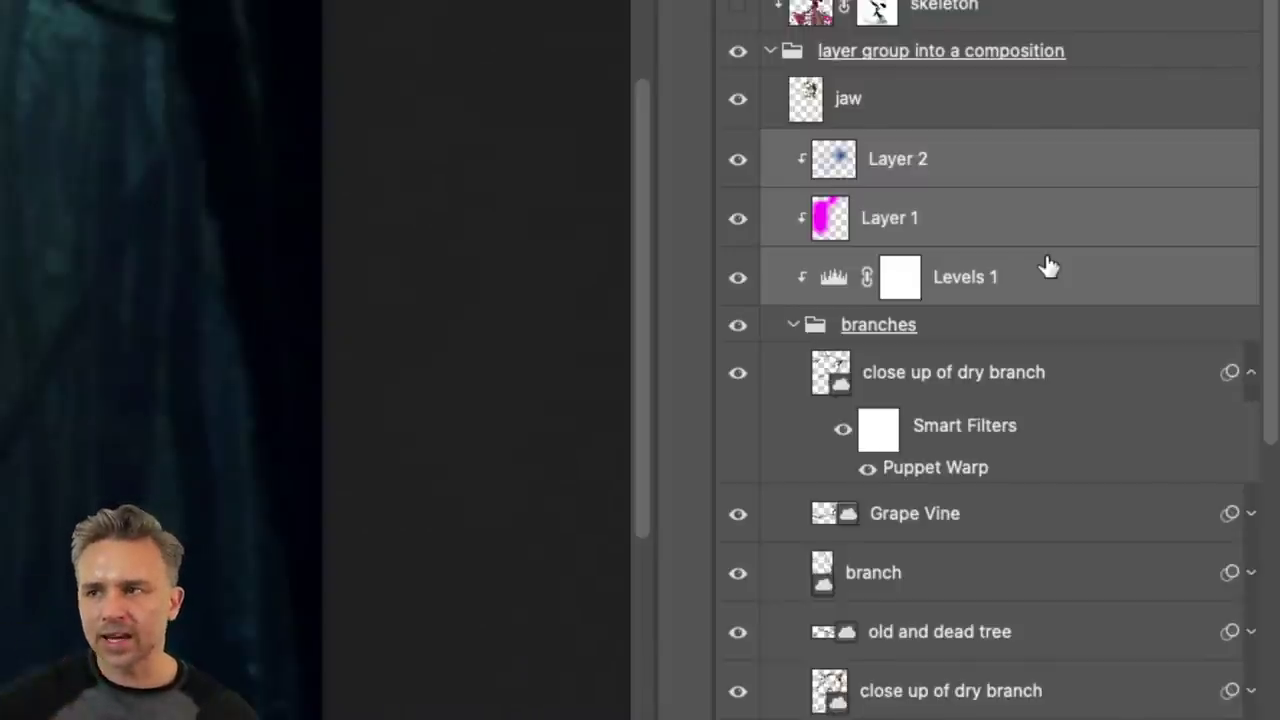
left_click(793, 325)
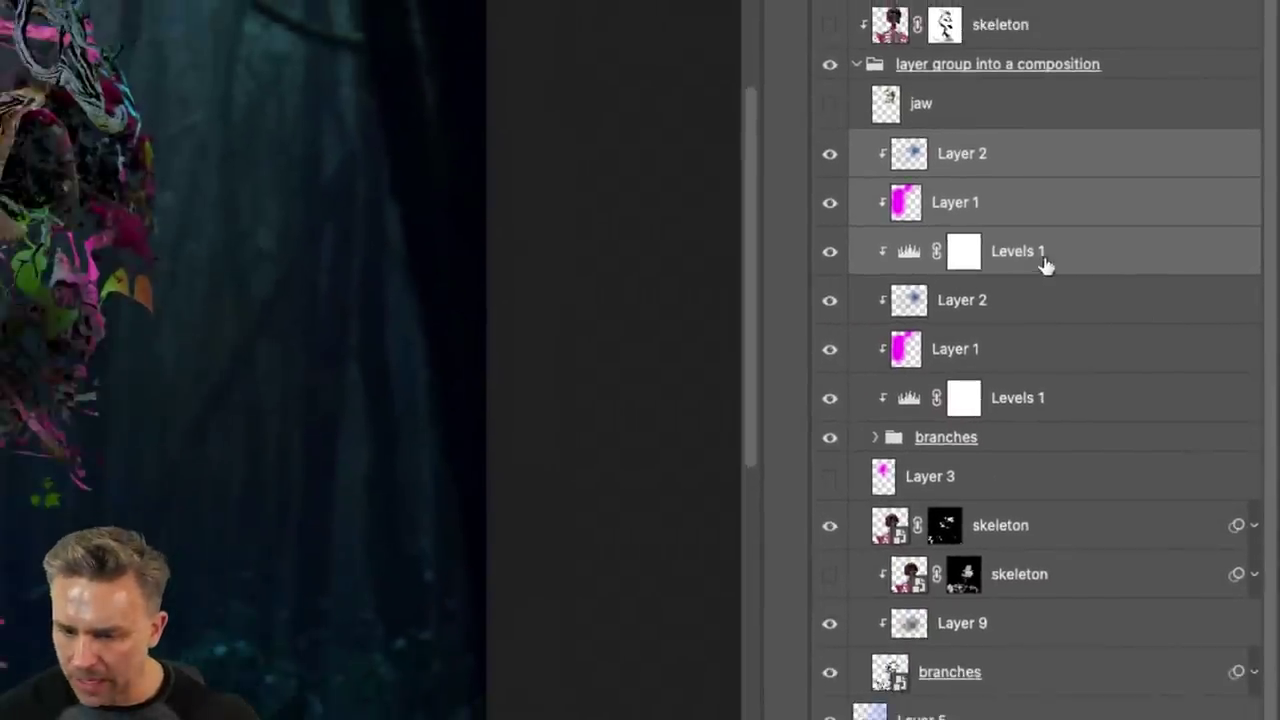
left_click_drag(980, 245, 988, 564)
Try to merge the copied Layer 2, Layer 1 and Levels 1 with the masked skeleton layer beneath them.
left_click(1034, 538)
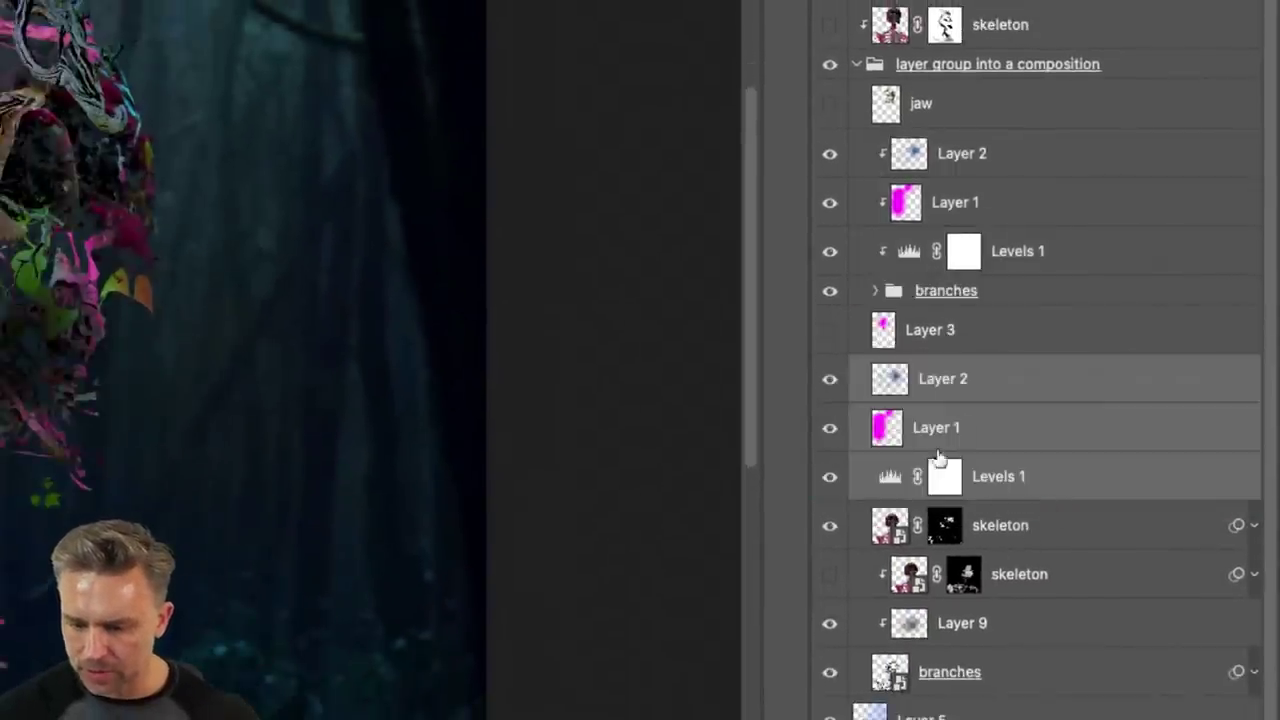
left_click(1038, 395, "shift")
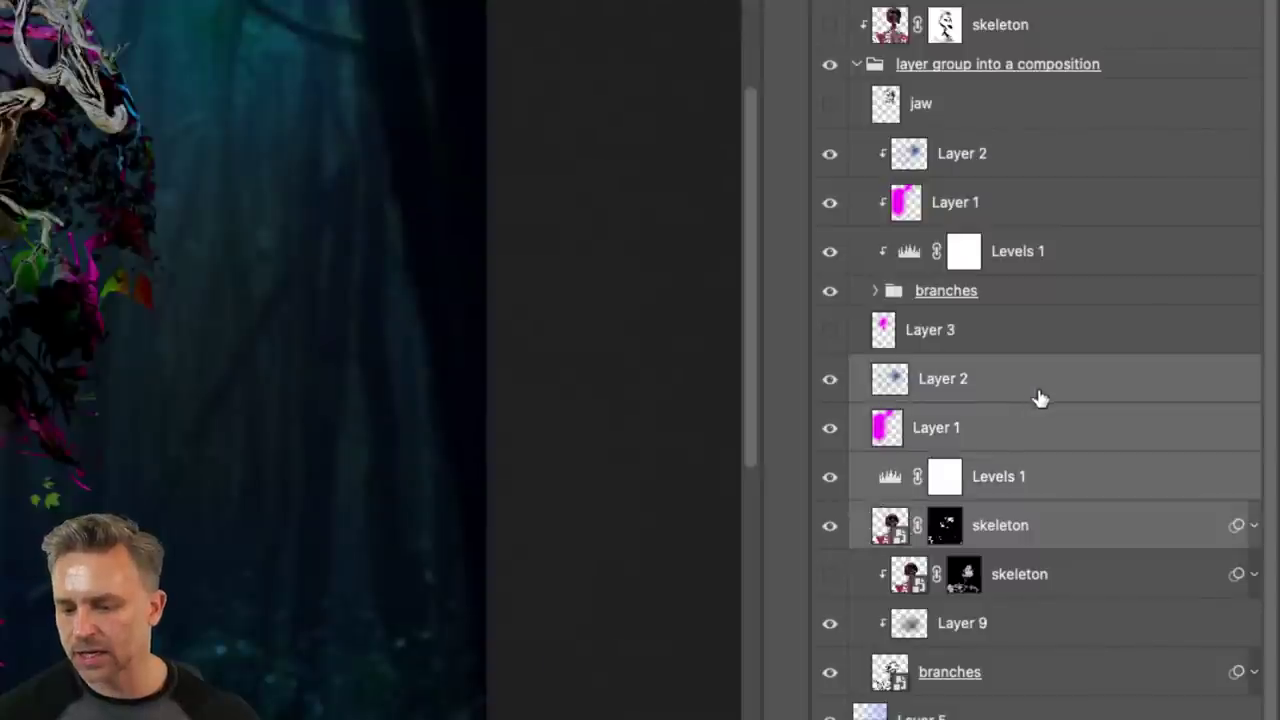
right_click(1122, 390)
left_click(862, 516)
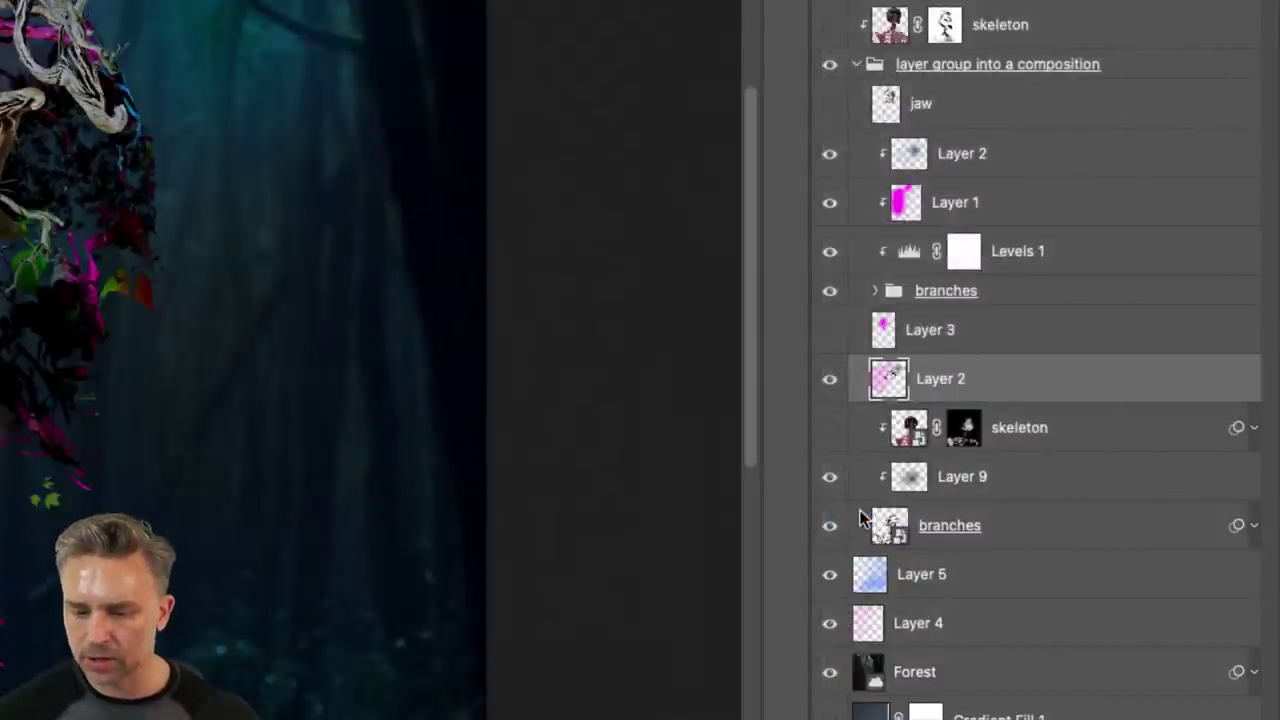
key("ctrl+z")
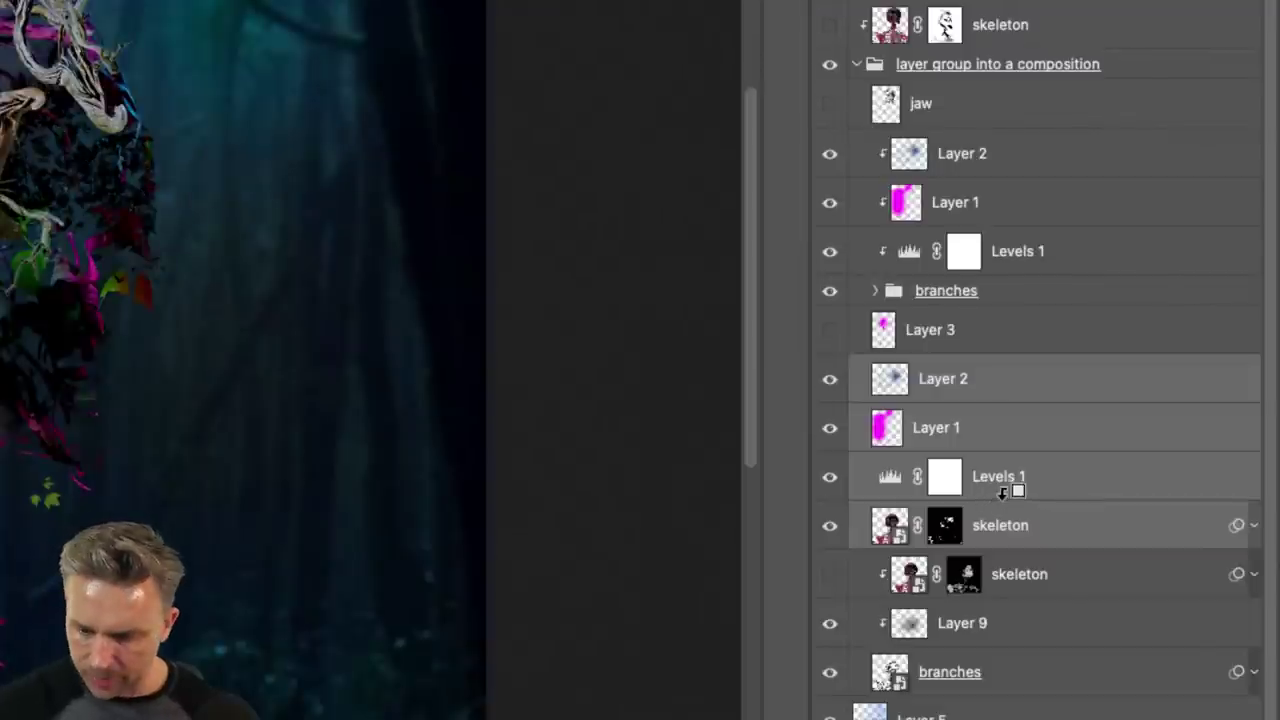
Clip the copied Levels 1, Layer 1 and Layer 2 to the masked skeleton layer beneath them, and merge the four layers.
left_click(998, 498, "alt")
left_click(990, 415, "alt")
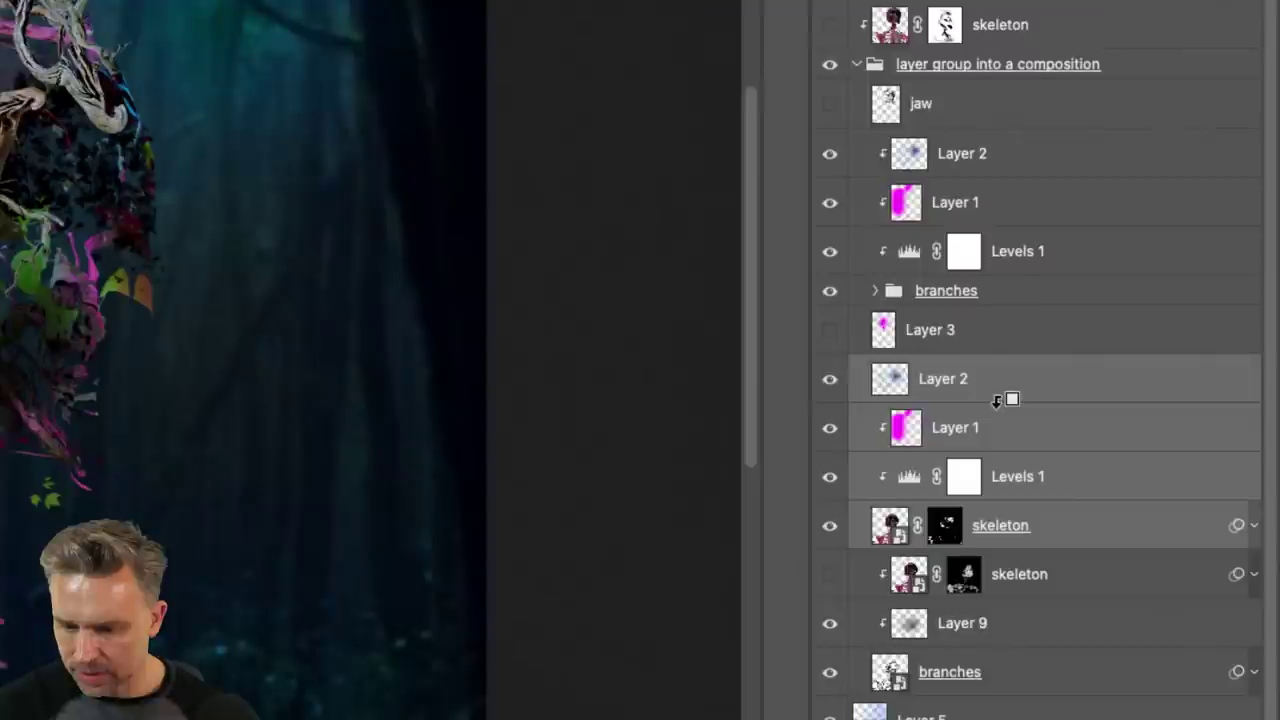
left_click(997, 405, "alt")
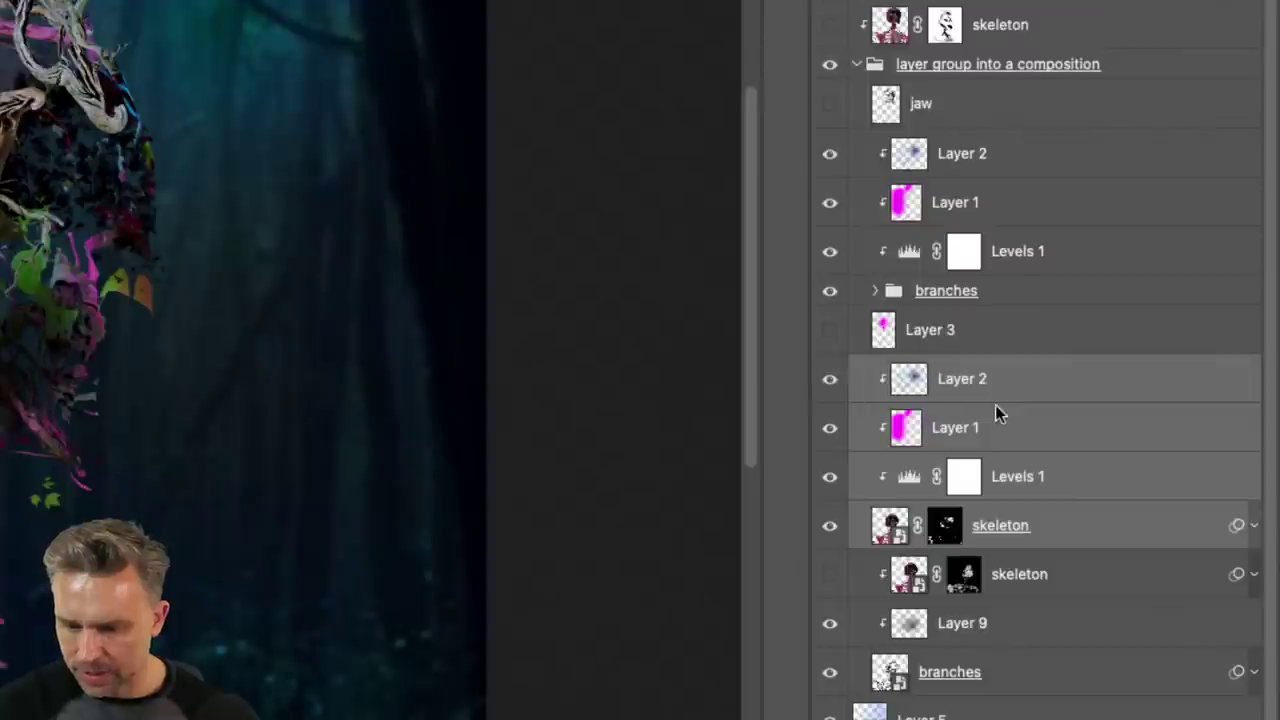
right_click(1059, 528)
left_click(866, 518)
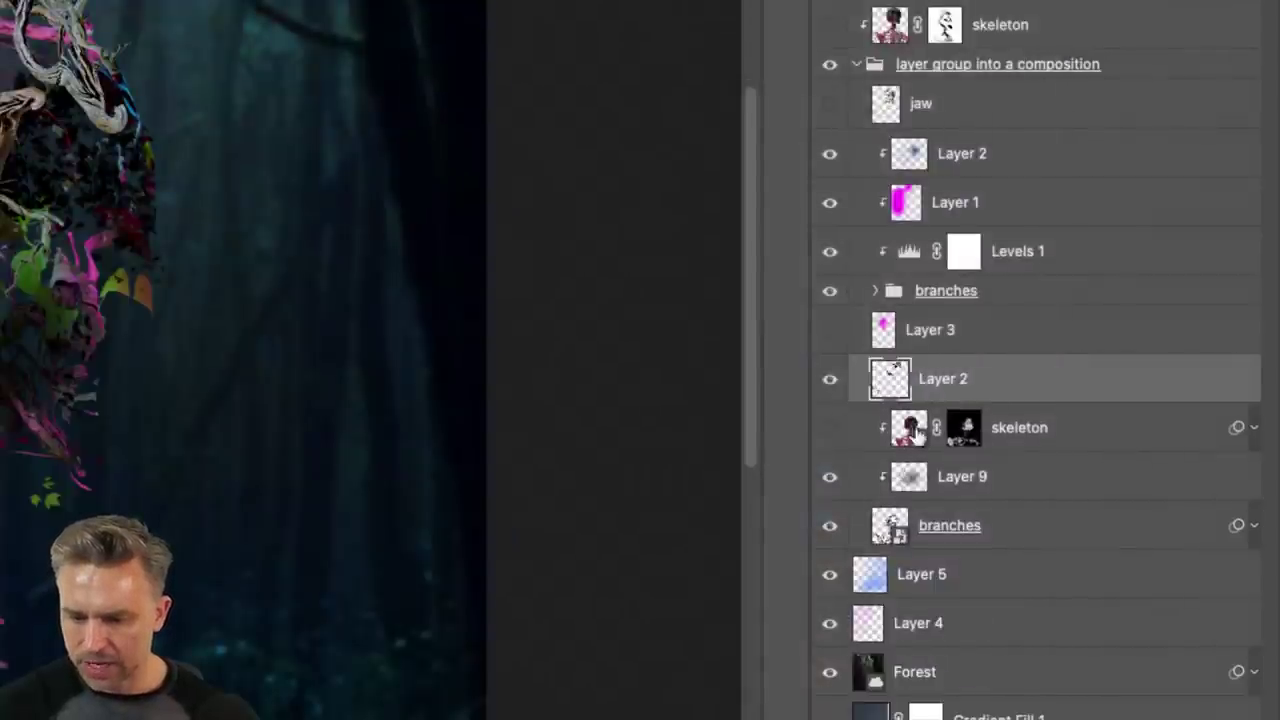
Rename the merged layer as skeleton parts and check it by hiding and showing it.
double_click(935, 378)
type("skeleton parts")
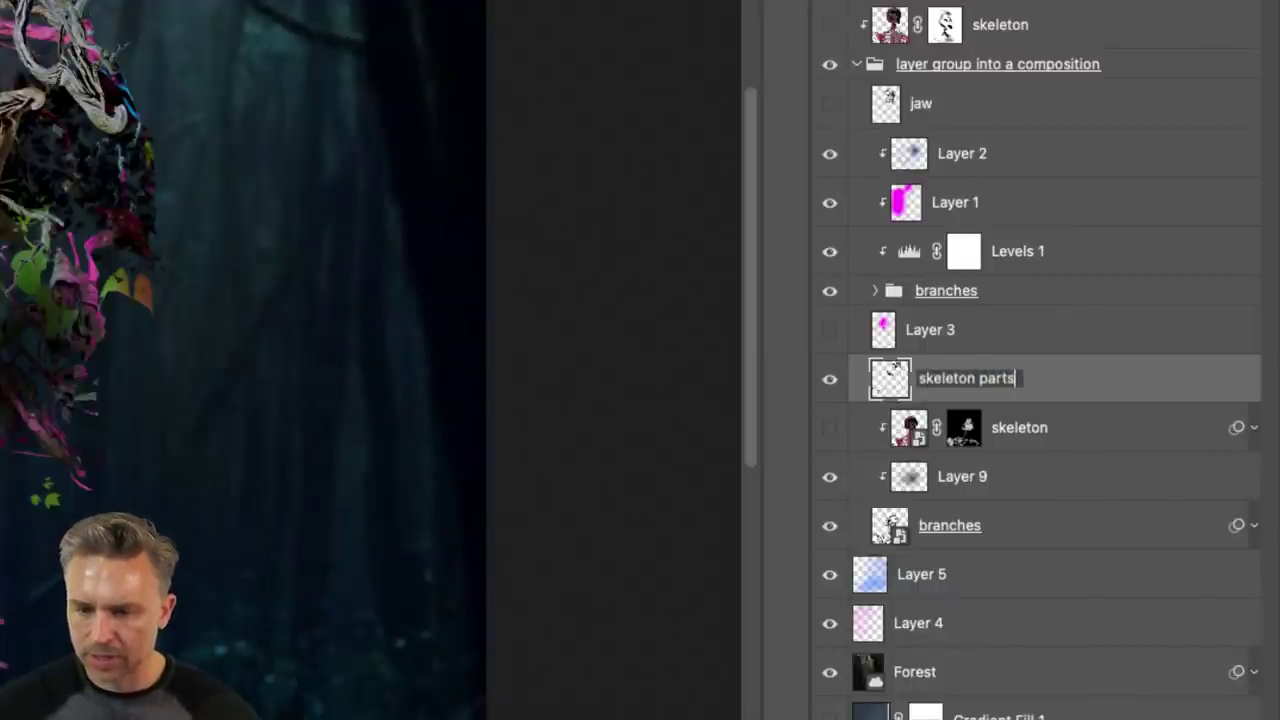
key("Return")
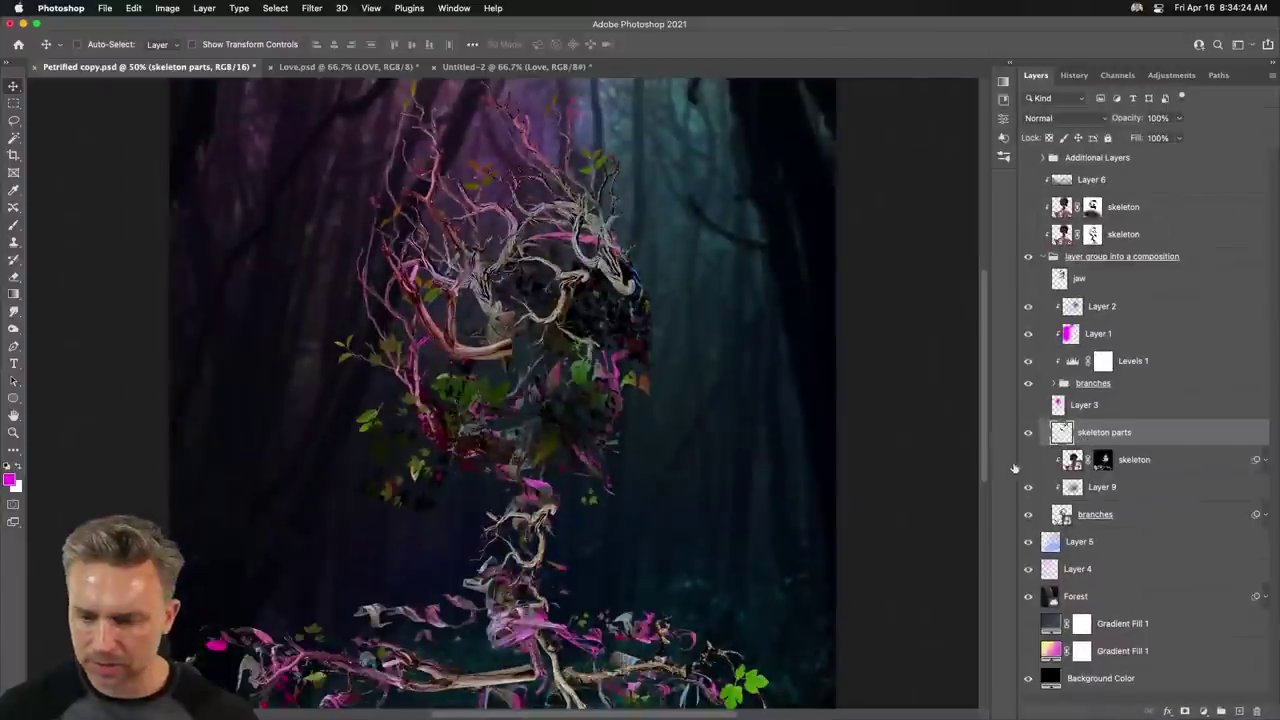
left_click(1029, 433)
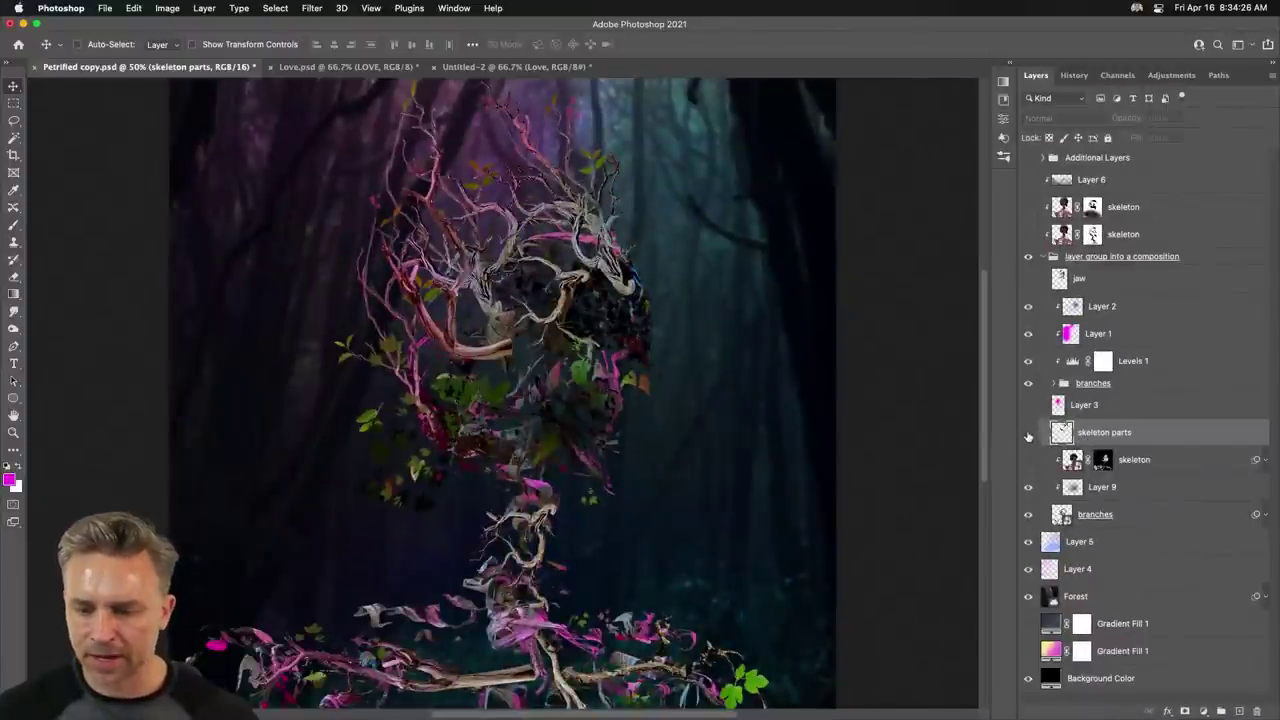
left_click(1028, 436)
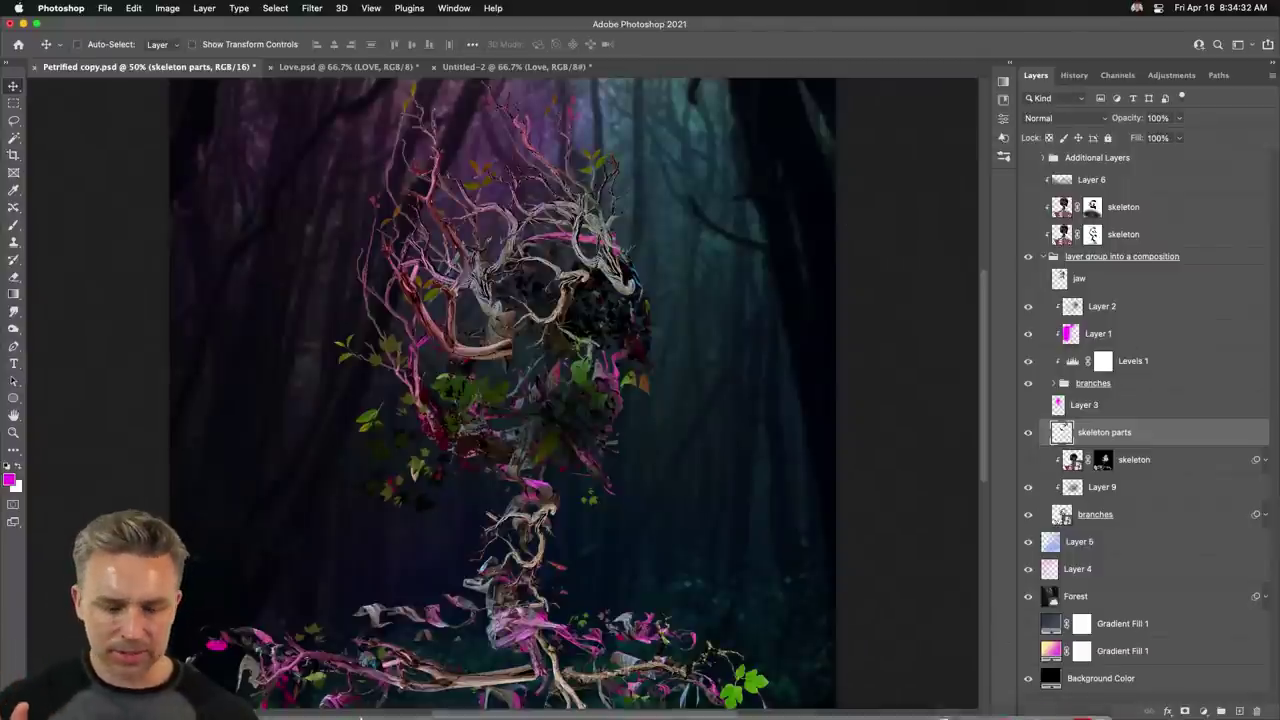
Switch to Finder and open Petrified.psd from the Petrified folder inside the Ae projects folder in Photoshop.
left_click(253, 703)
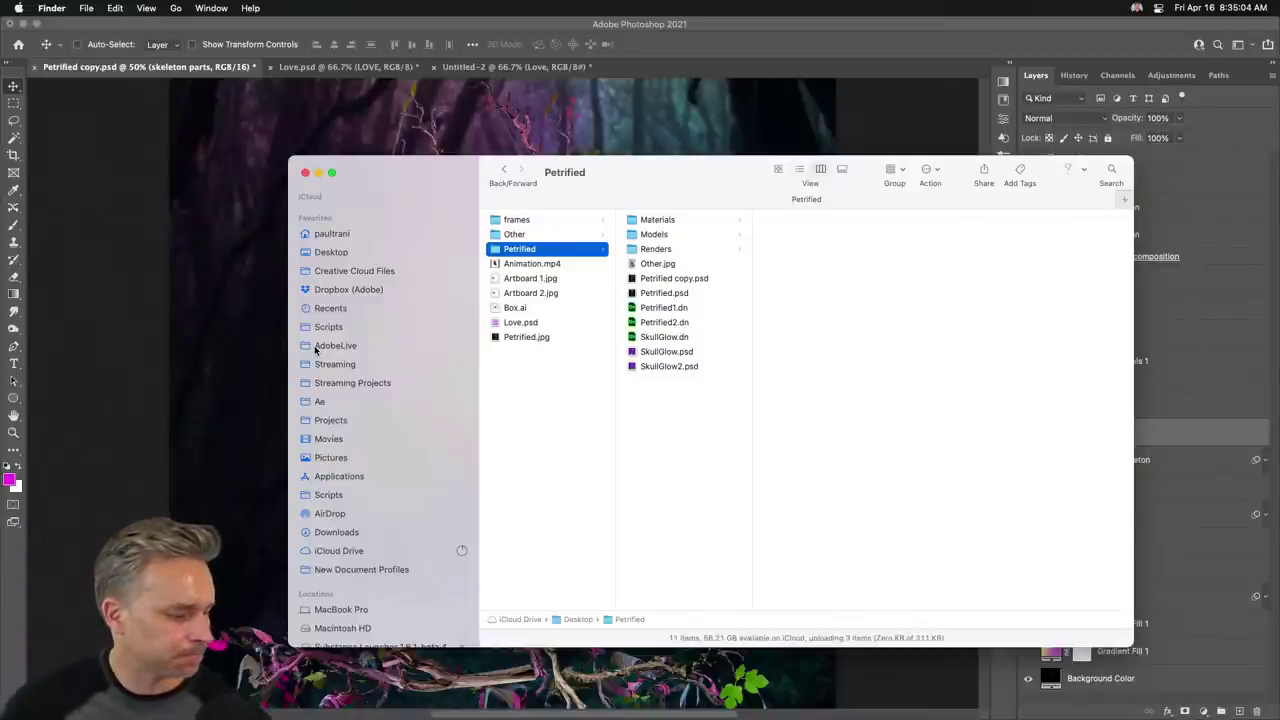
scroll(330, 357, "down", 1)
left_click_drag(675, 166, 614, 157)
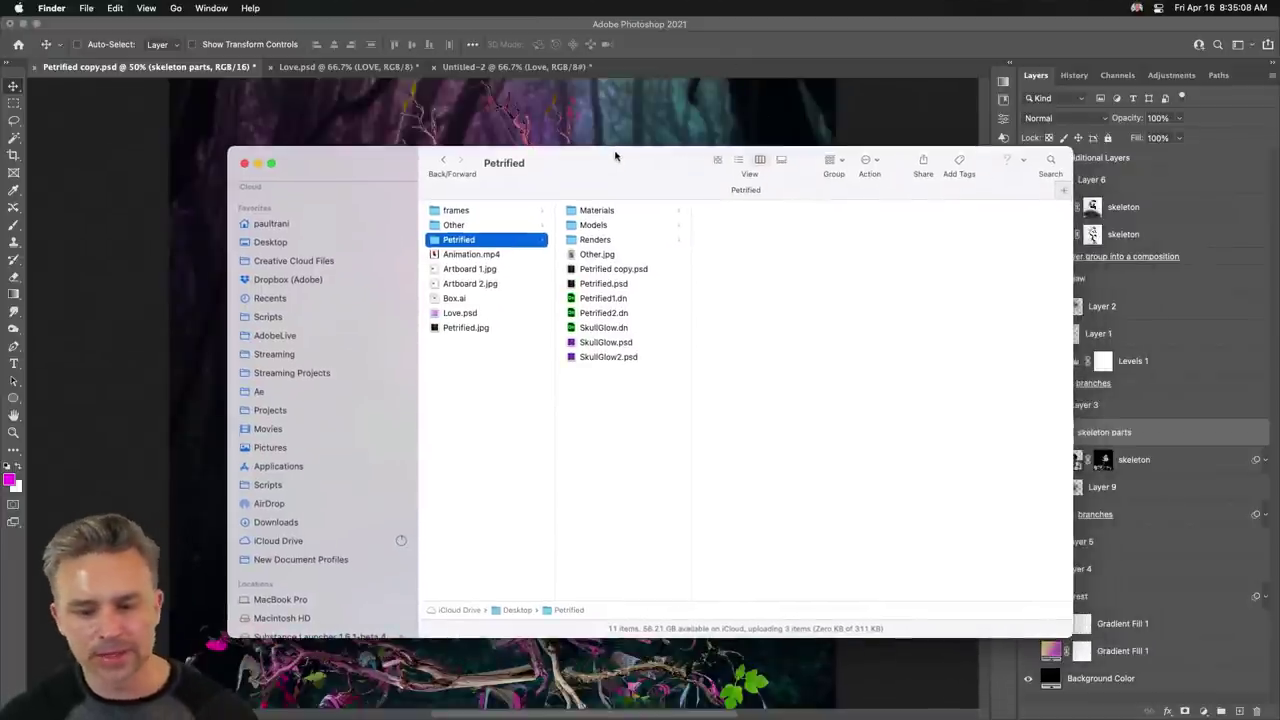
left_click(267, 352)
left_click(258, 373)
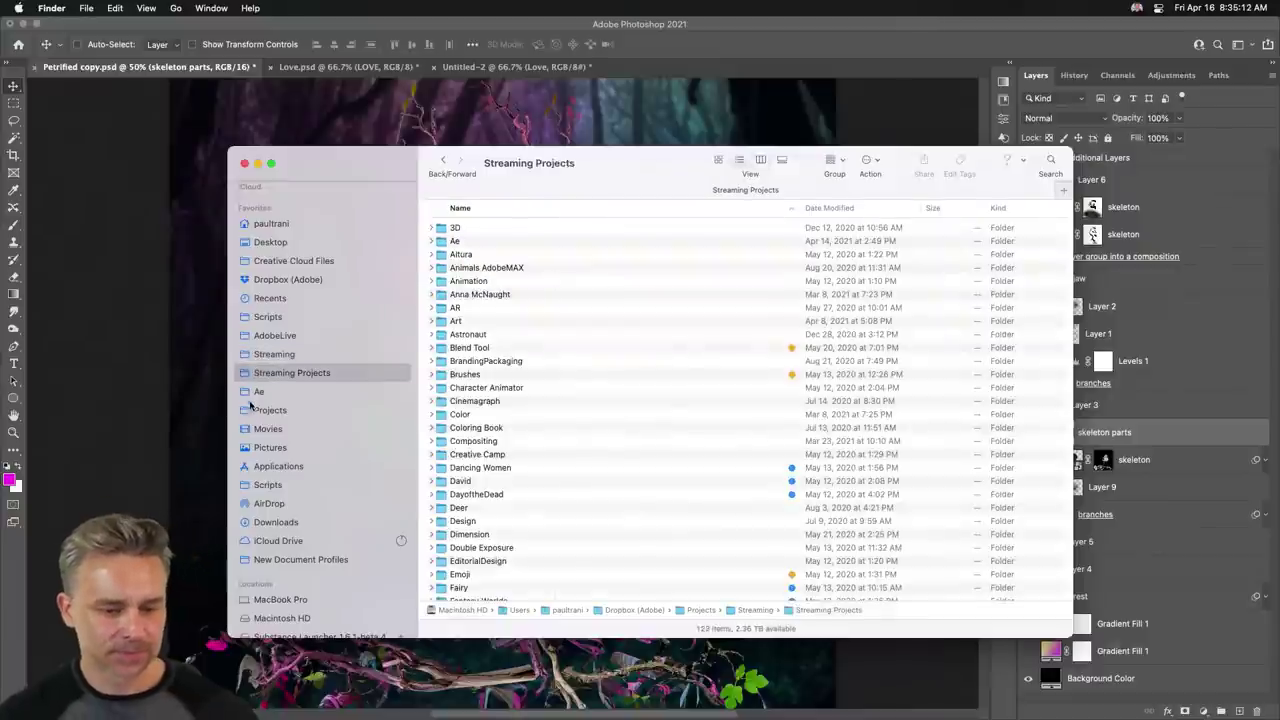
left_click(257, 391)
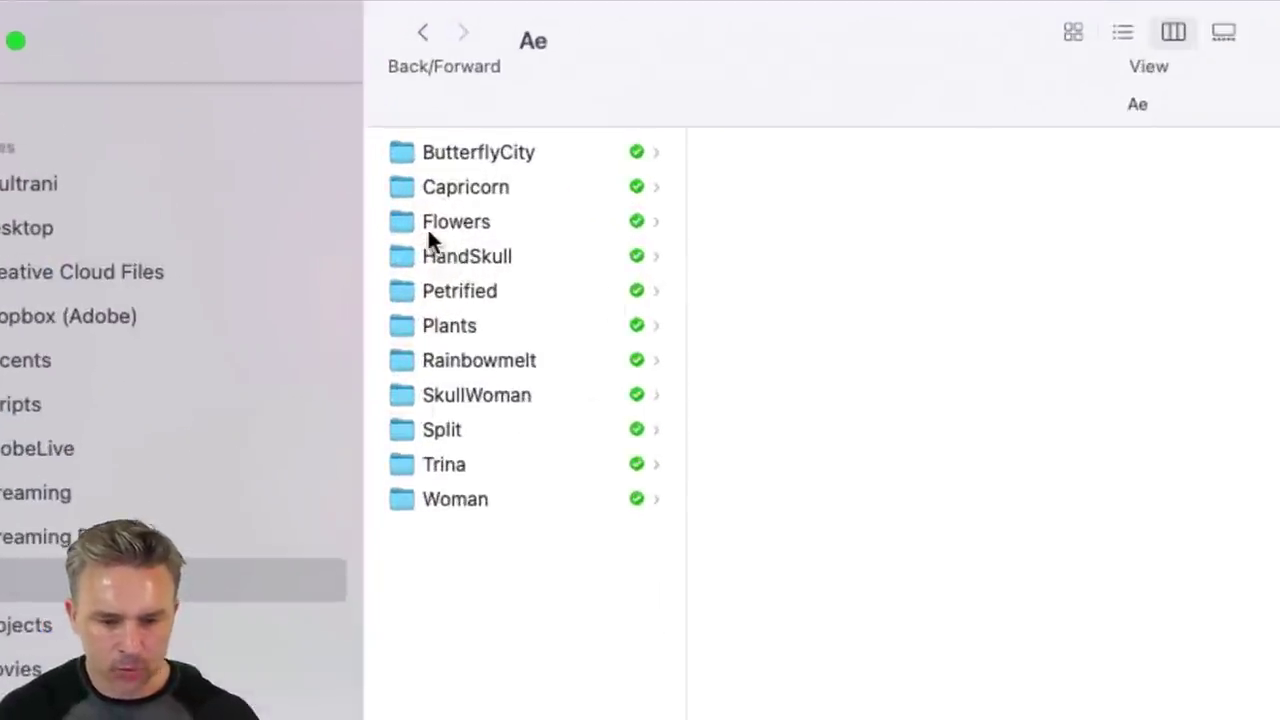
left_click(411, 290)
left_click(747, 326)
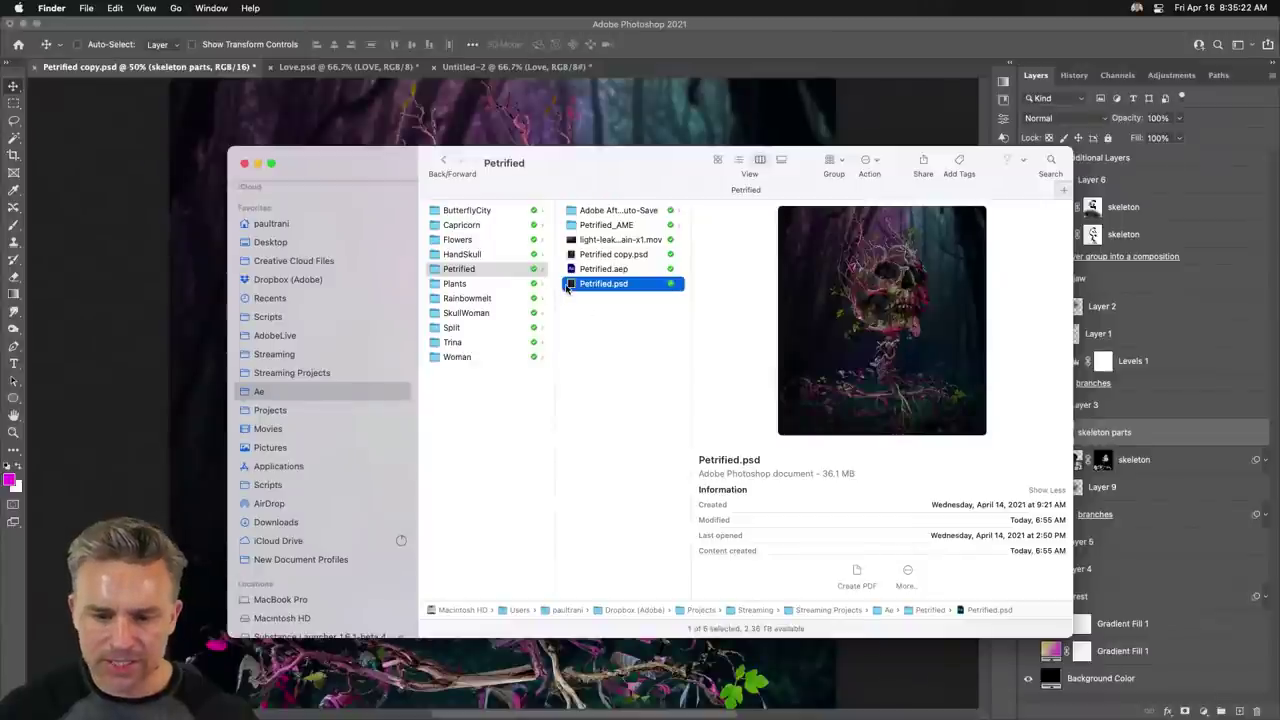
double_click(568, 287)
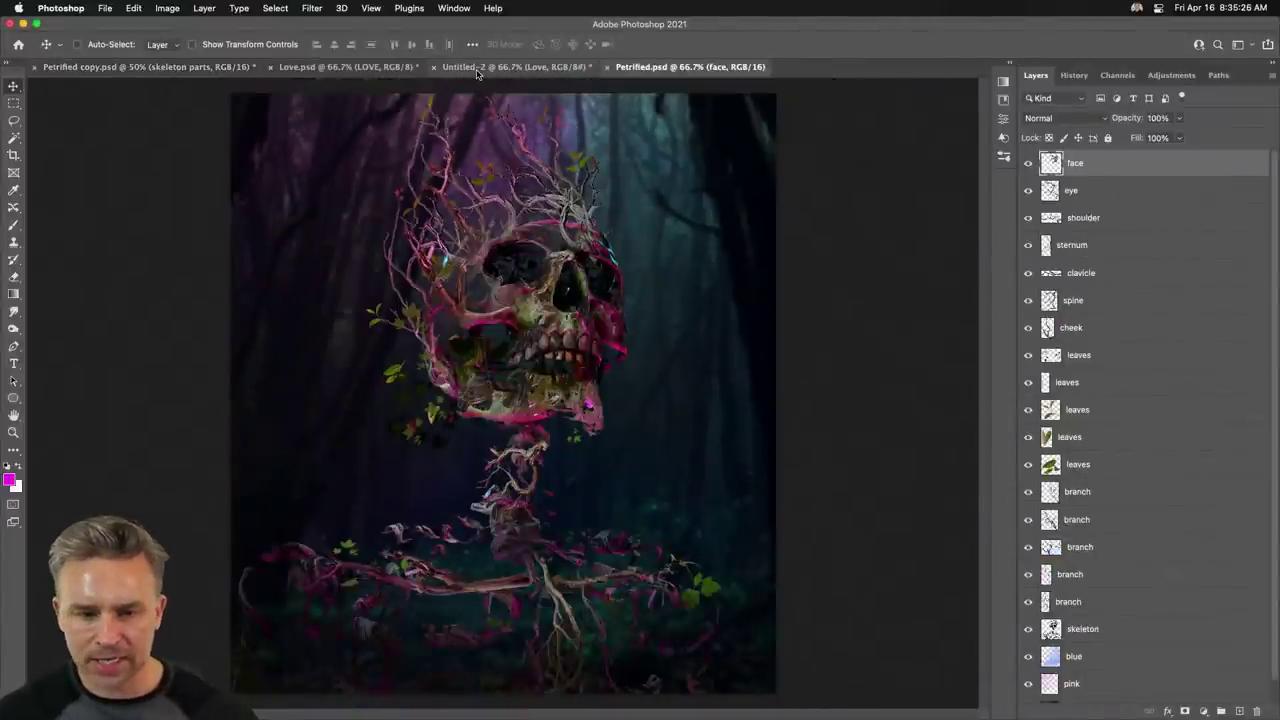
Return to the Petrified copy.psd document and revert it to its opening history snapshot.
left_click(150, 67)
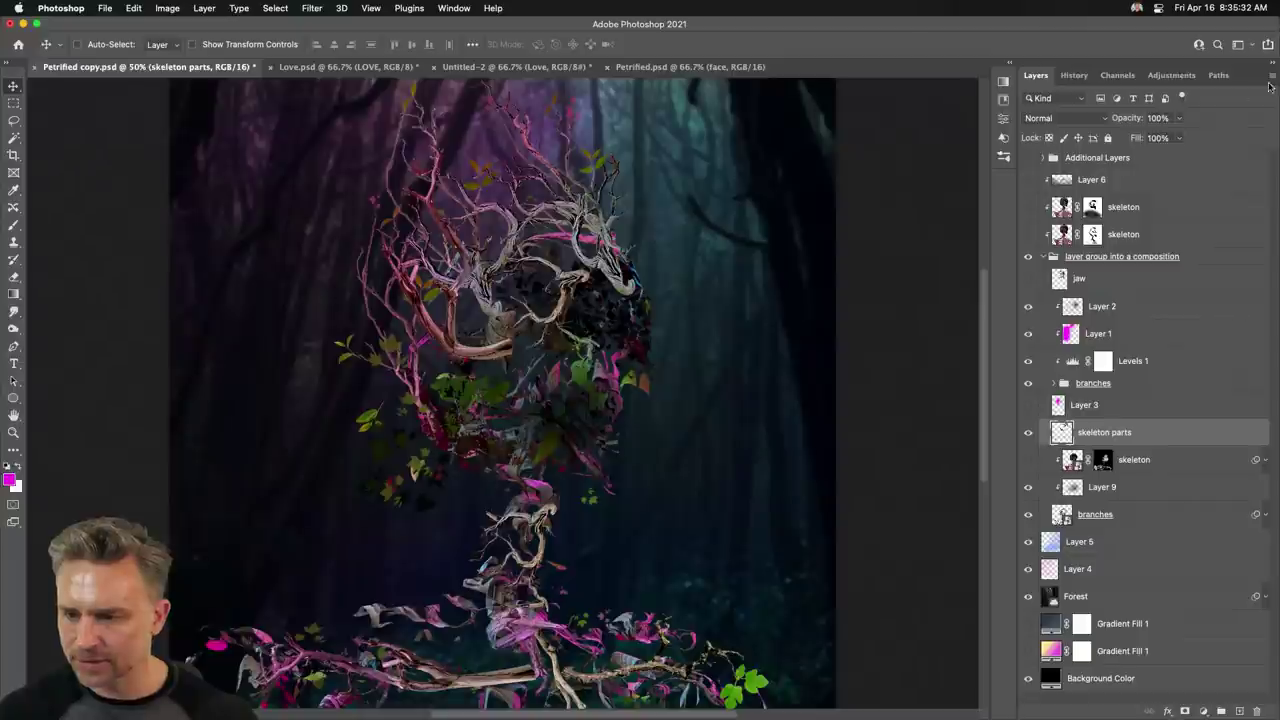
left_click(1271, 76)
left_click(925, 239)
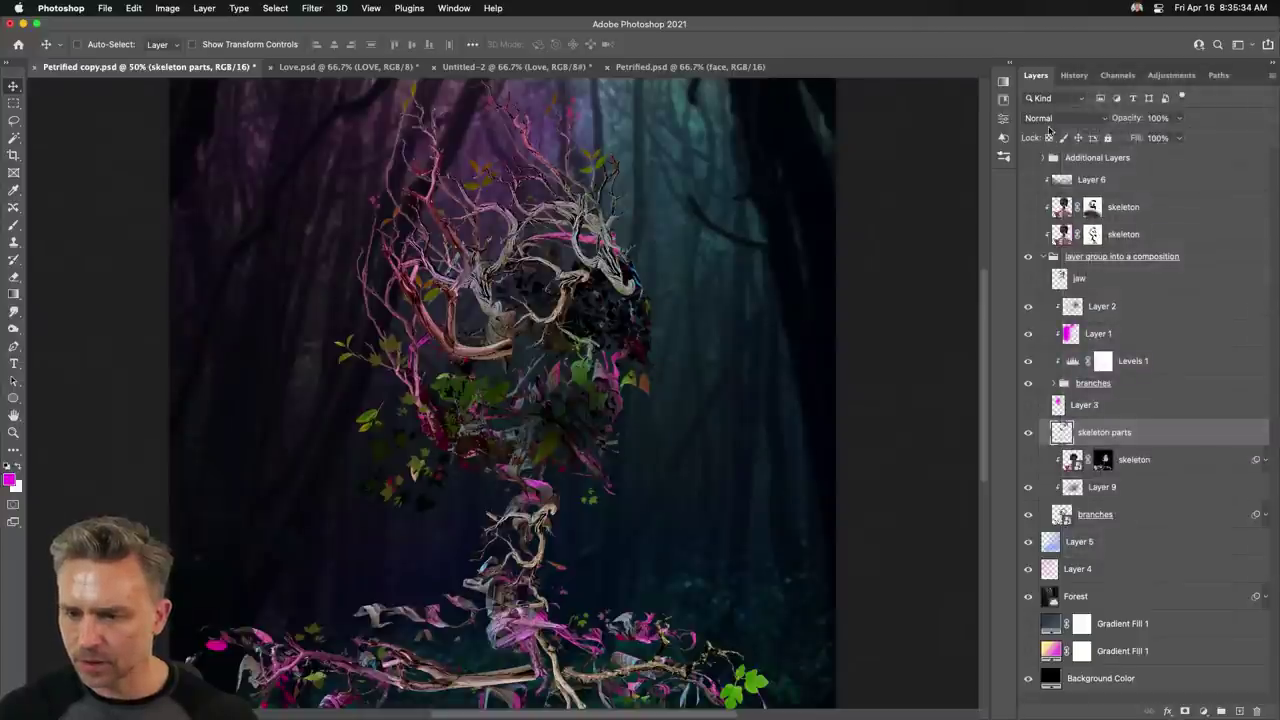
left_click(1074, 76)
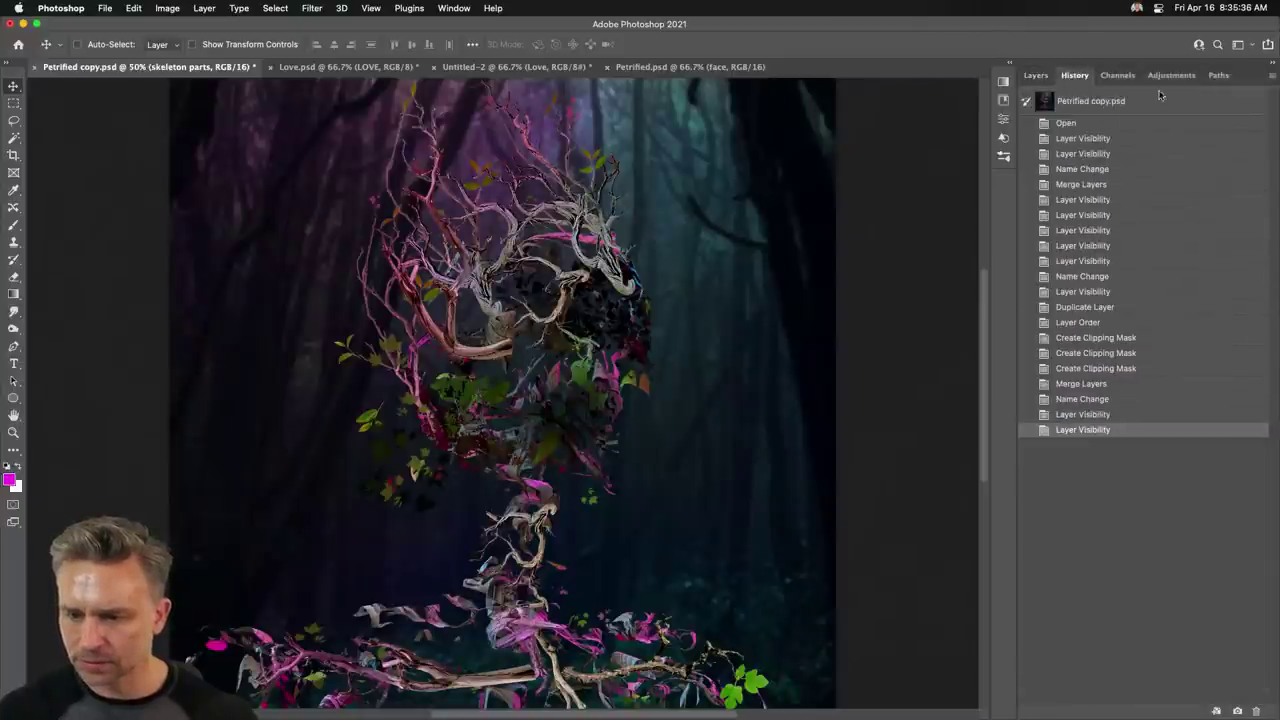
left_click(1091, 103)
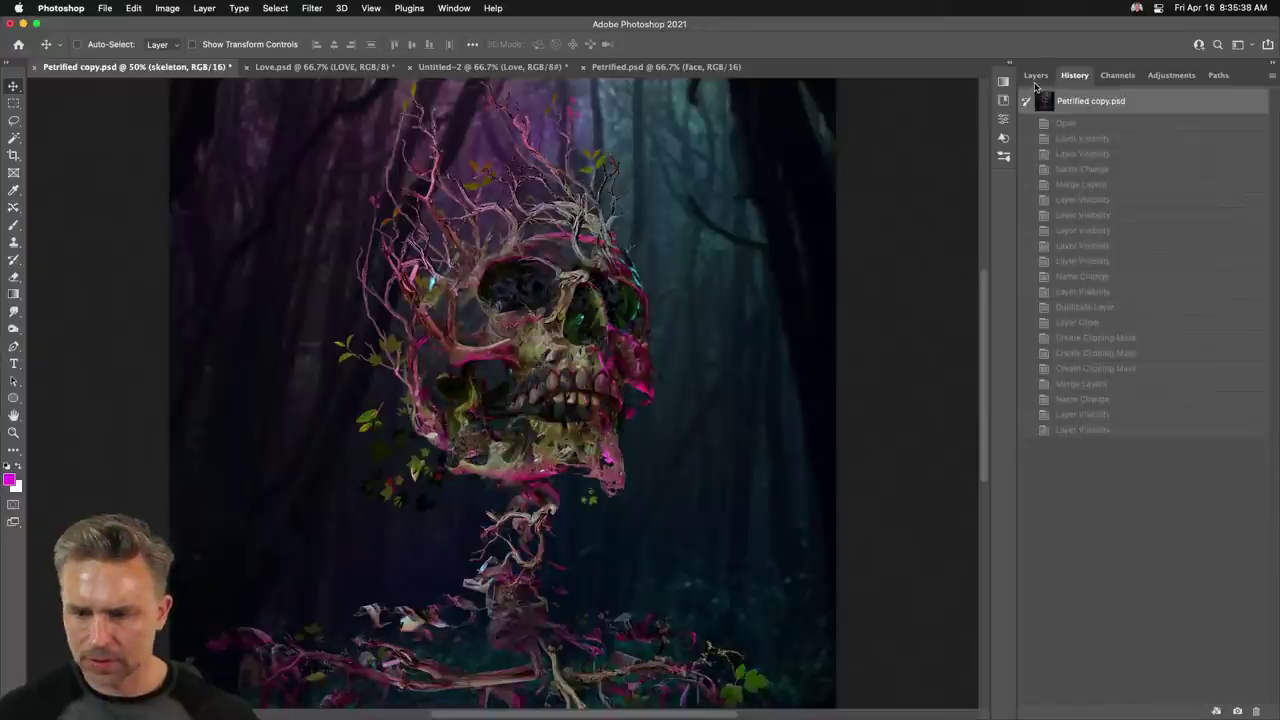
Expand the skeleton group in Petrified copy.psd to show its original clipped and masked layers.
left_click(1036, 77)
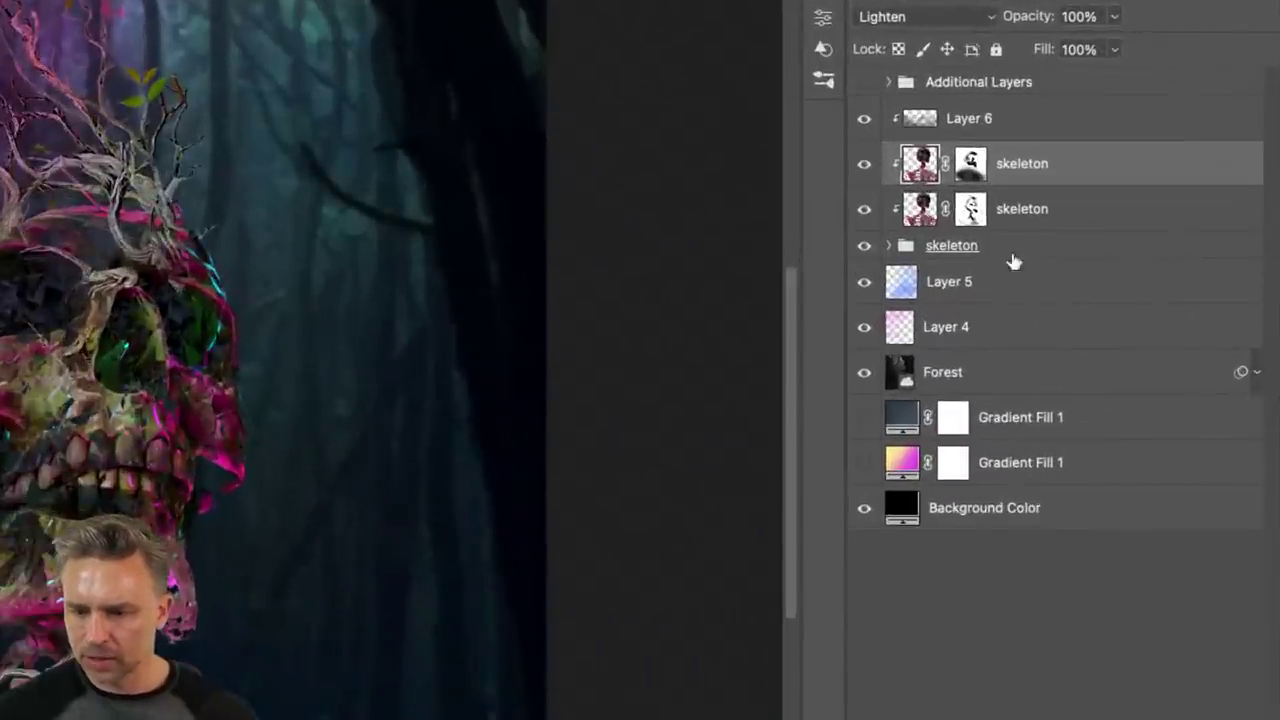
left_click(890, 250)
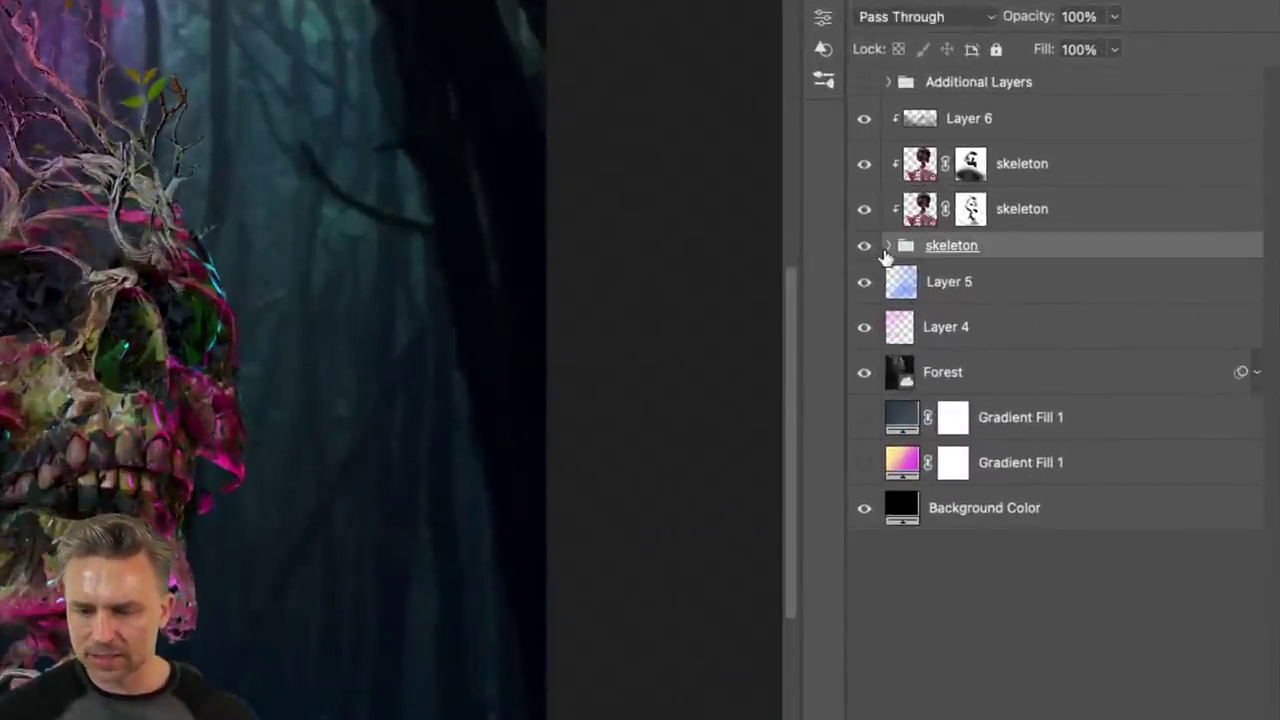
left_click(889, 246)
scroll(896, 255, "down", 1)
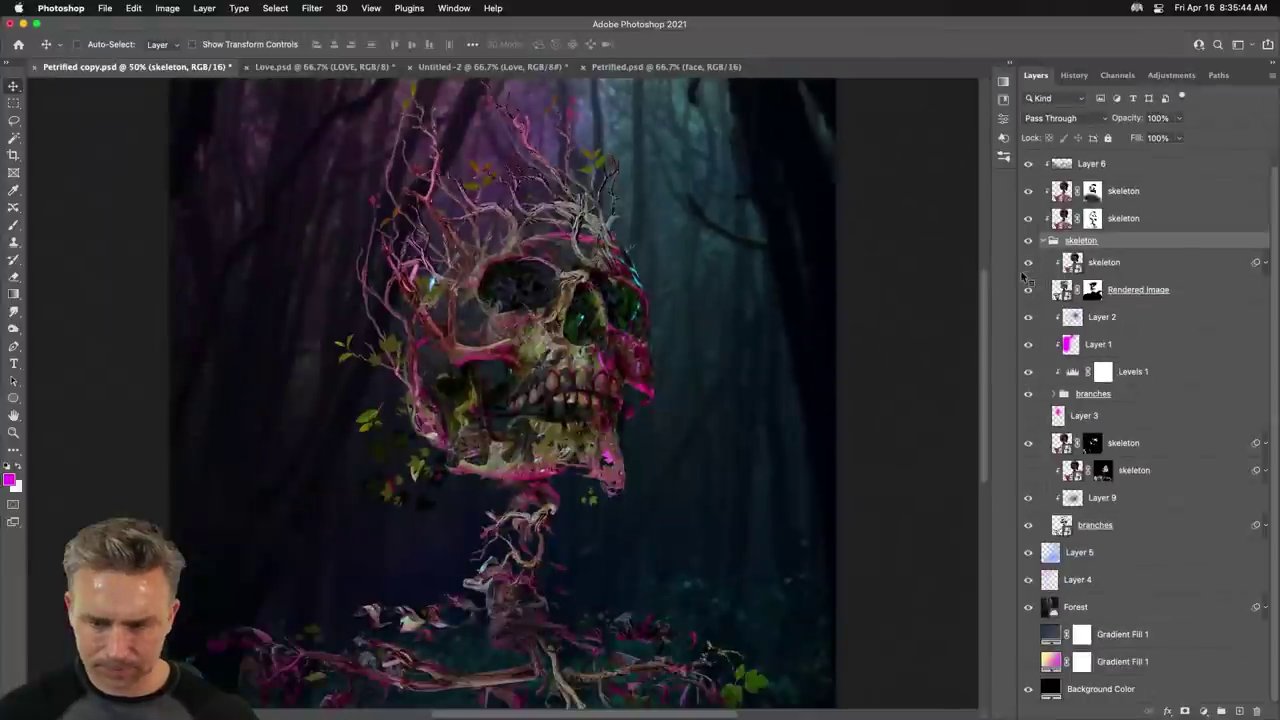
Switch to Petrified.psd and examine its flattened, named layers, from face and eye down through cheek and leaves.
left_click(610, 67)
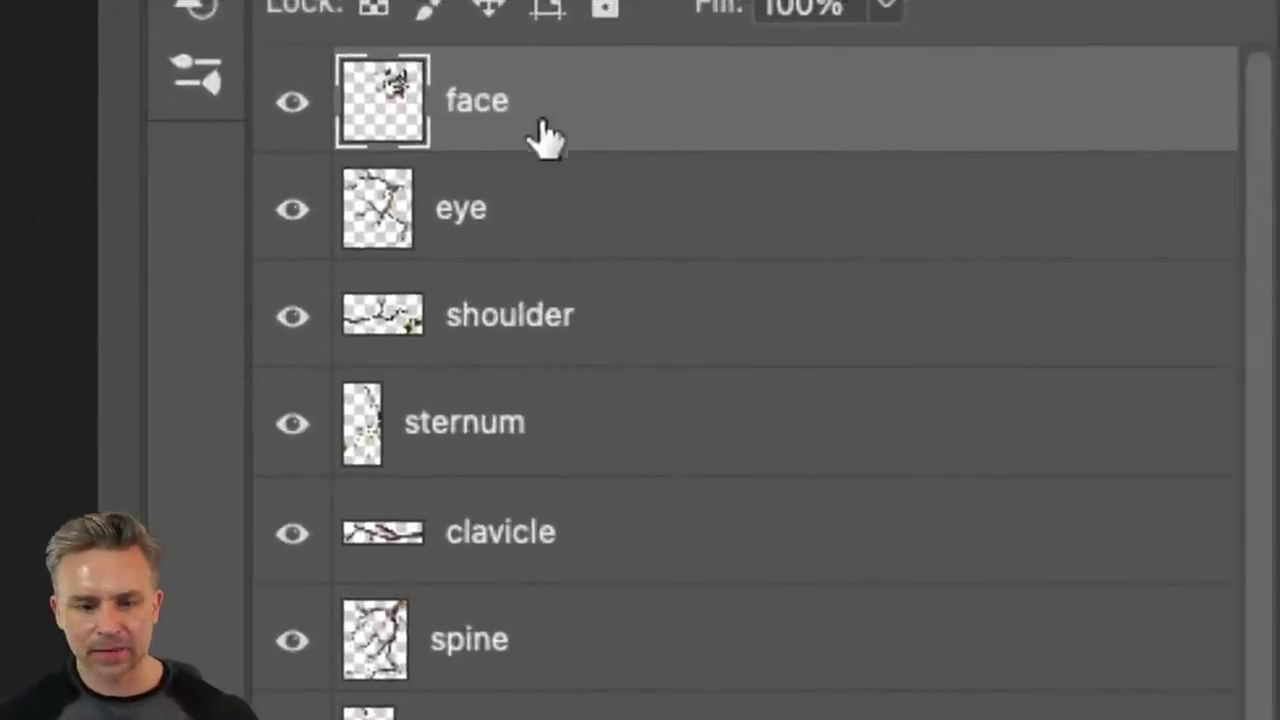
left_click(510, 208)
left_click(631, 330)
left_click(648, 425)
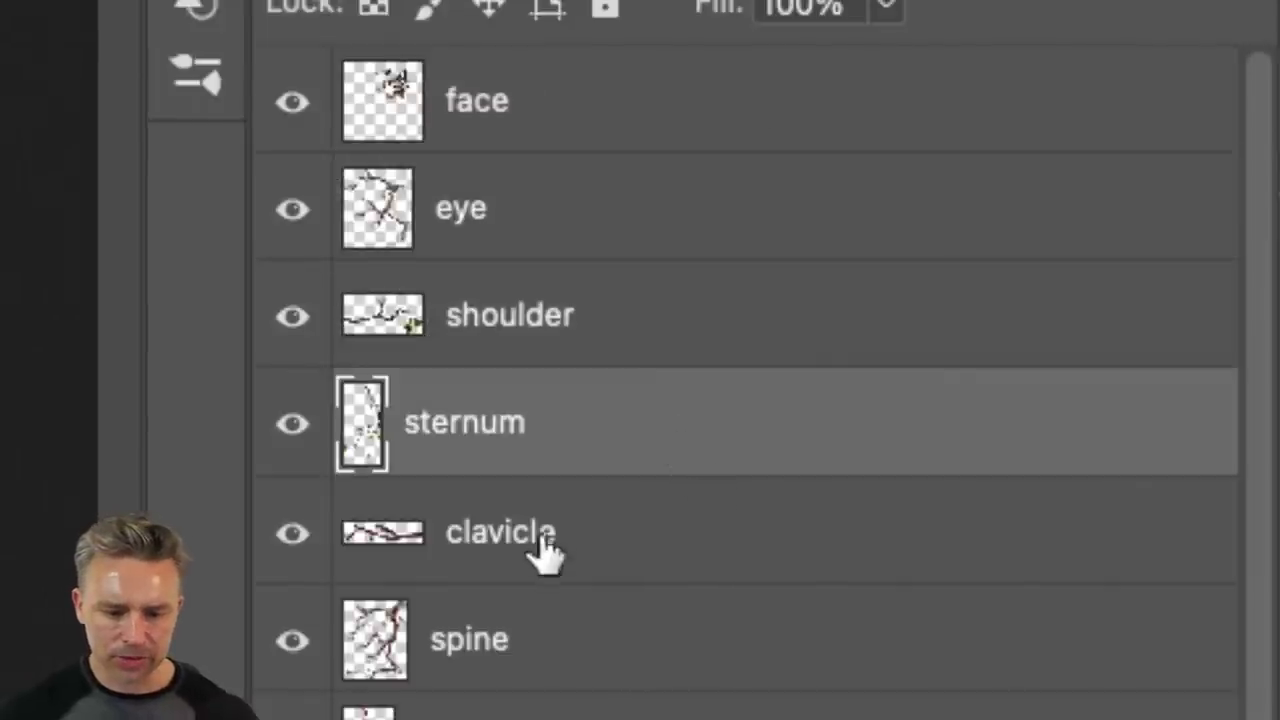
left_click(620, 560)
left_click(725, 645)
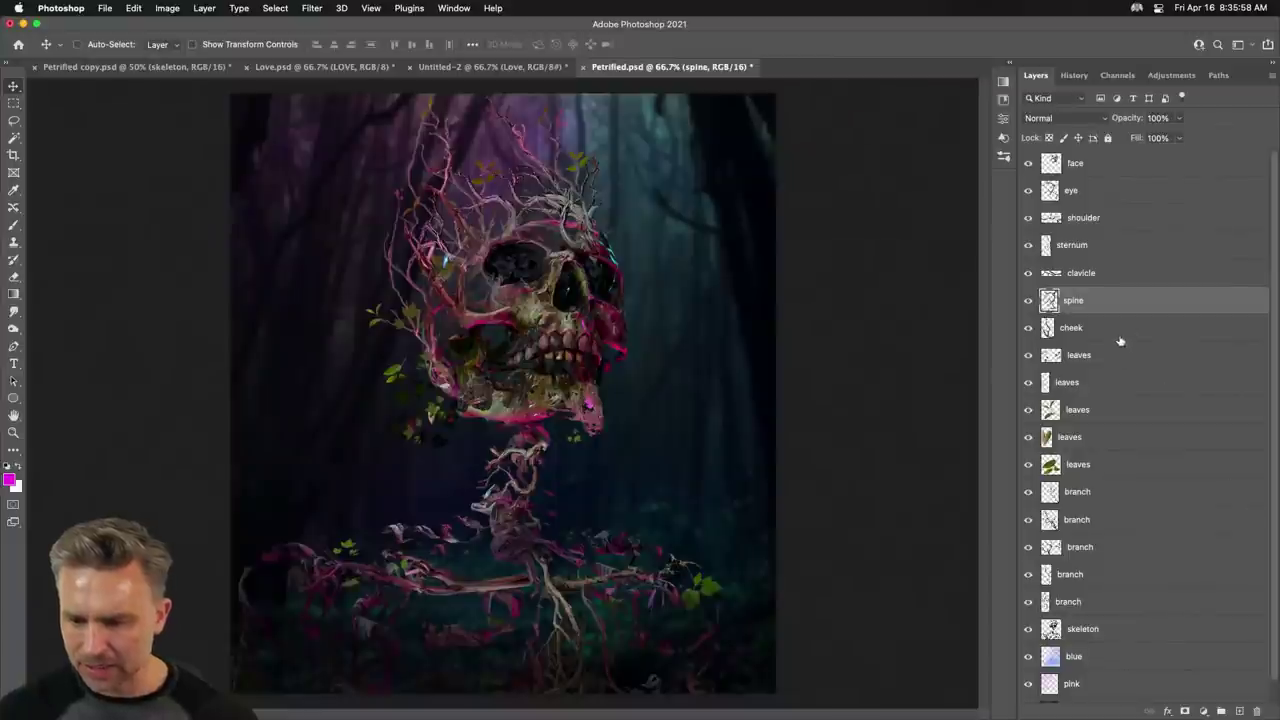
left_click(1038, 456)
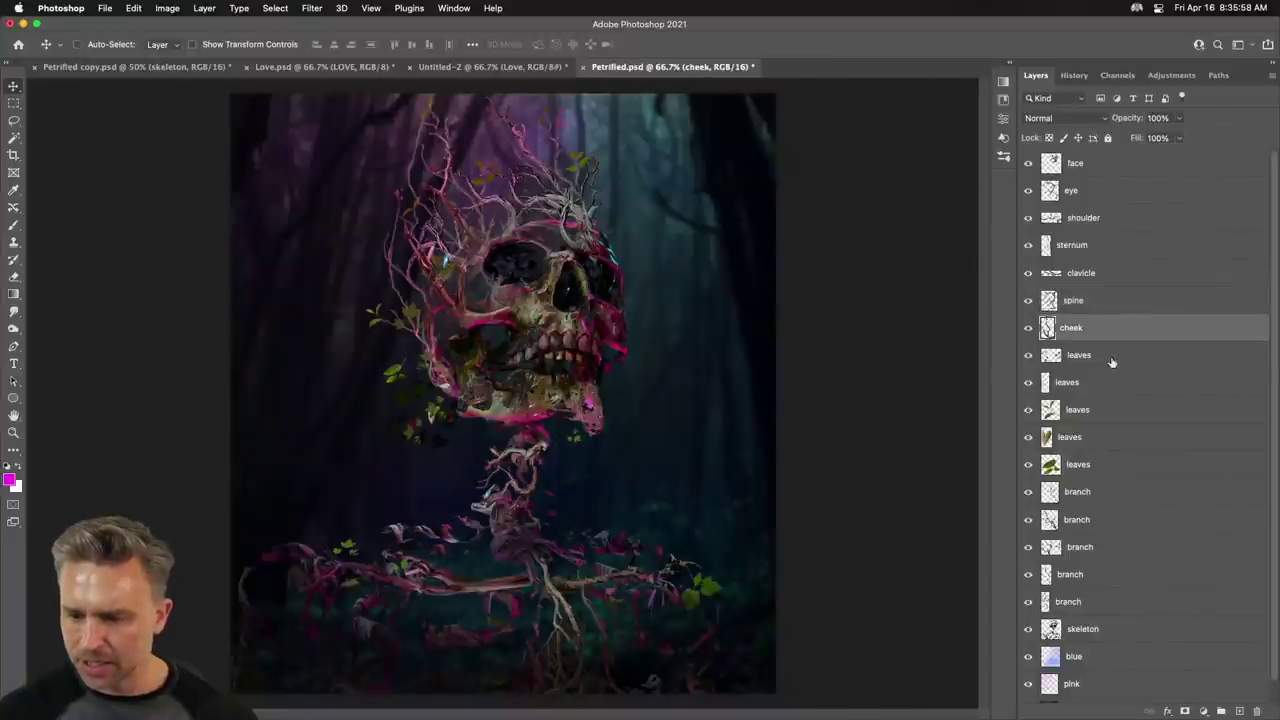
left_click(1031, 494)
mouse_move(1028, 164)
left_mouse_down()
mouse_move(1030, 505)
mouse_move(1017, 148)
left_mouse_up()
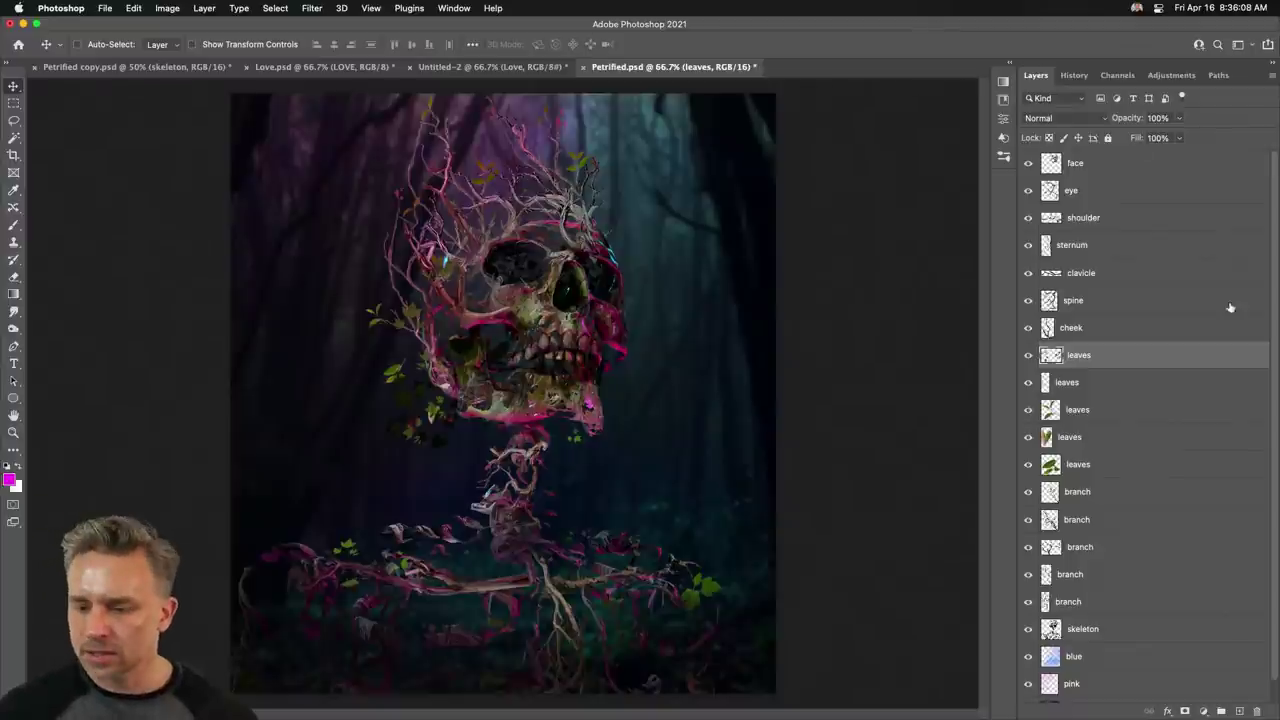
Convert the clavicle, sternum and shoulder layers into individual smart objects.
left_click(1134, 276)
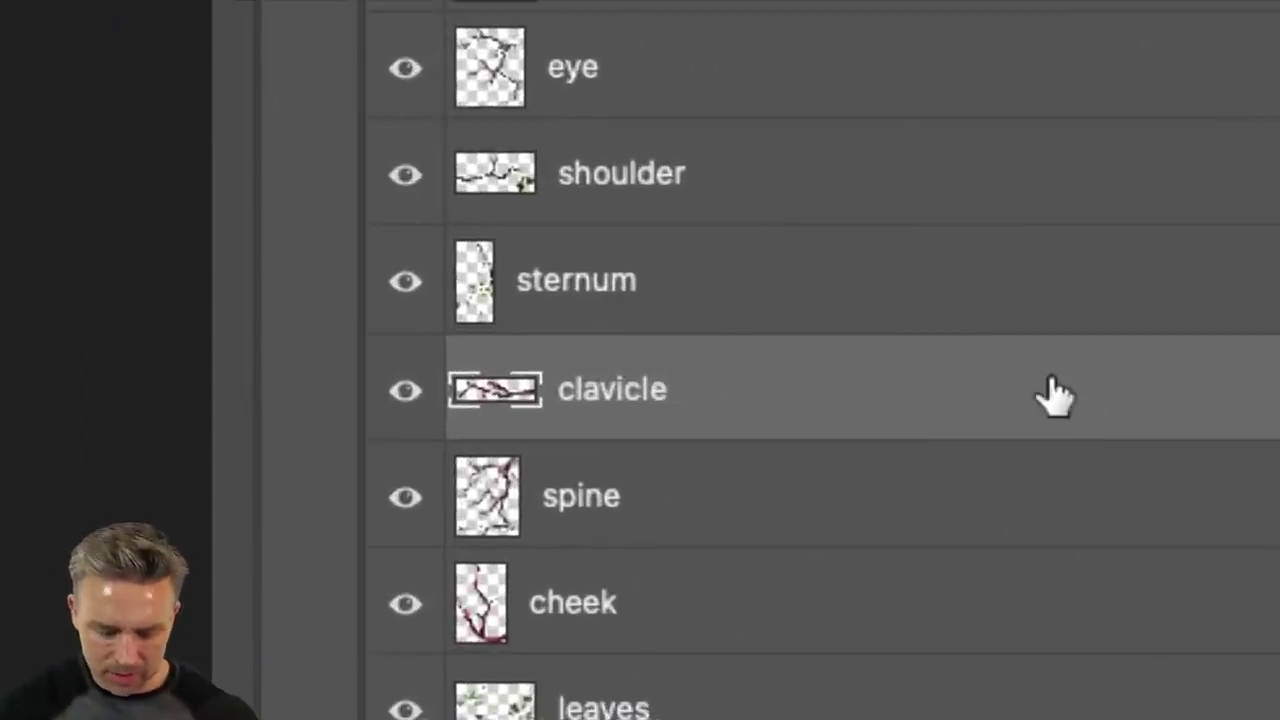
key("ctrl+alt+s")
left_click(646, 282)
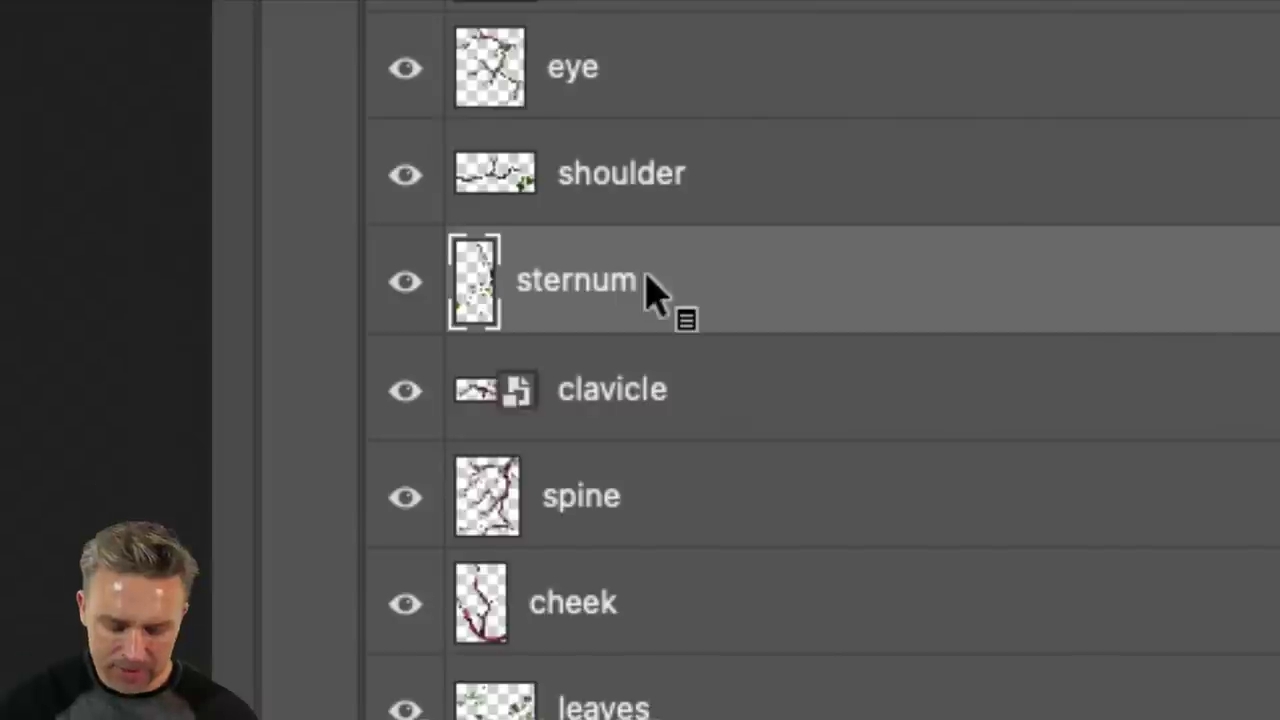
key("ctrl+alt+s")
left_click(666, 195)
key("ctrl+alt+s")
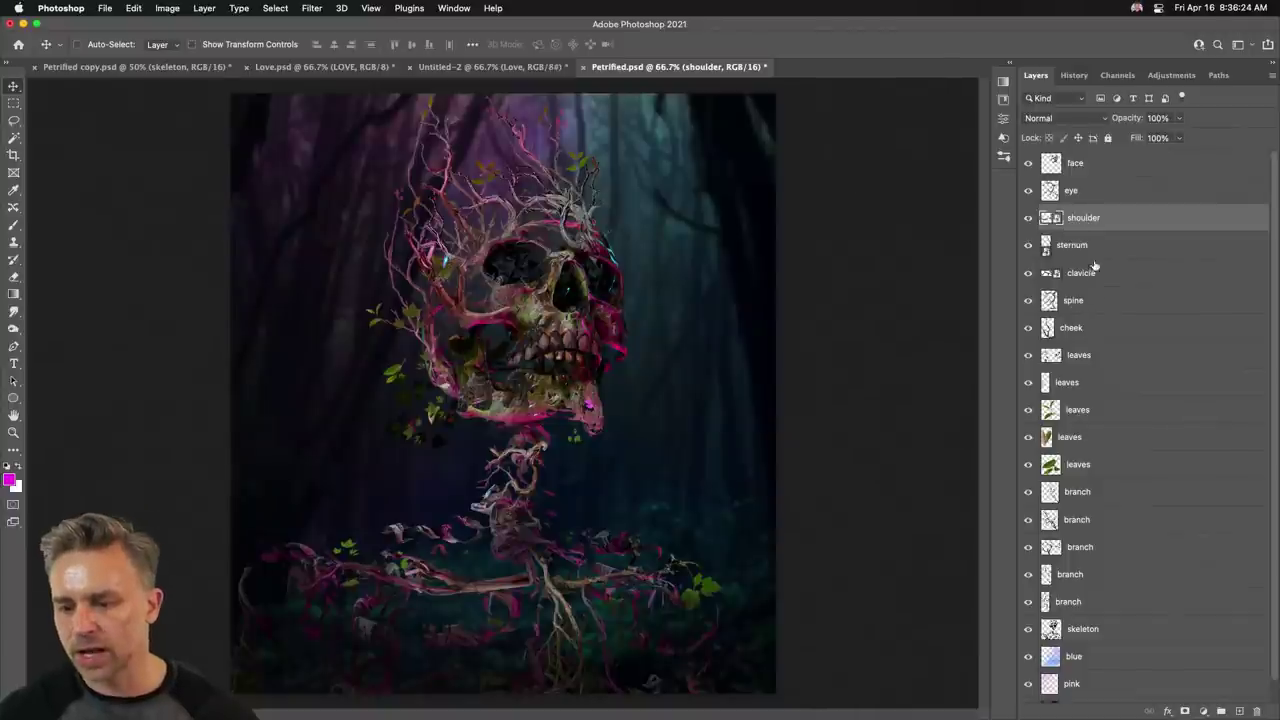
Check the separated bone, leaf and branch layers by hiding them from the artwork and showing them again.
scroll(1094, 551, "down", 1)
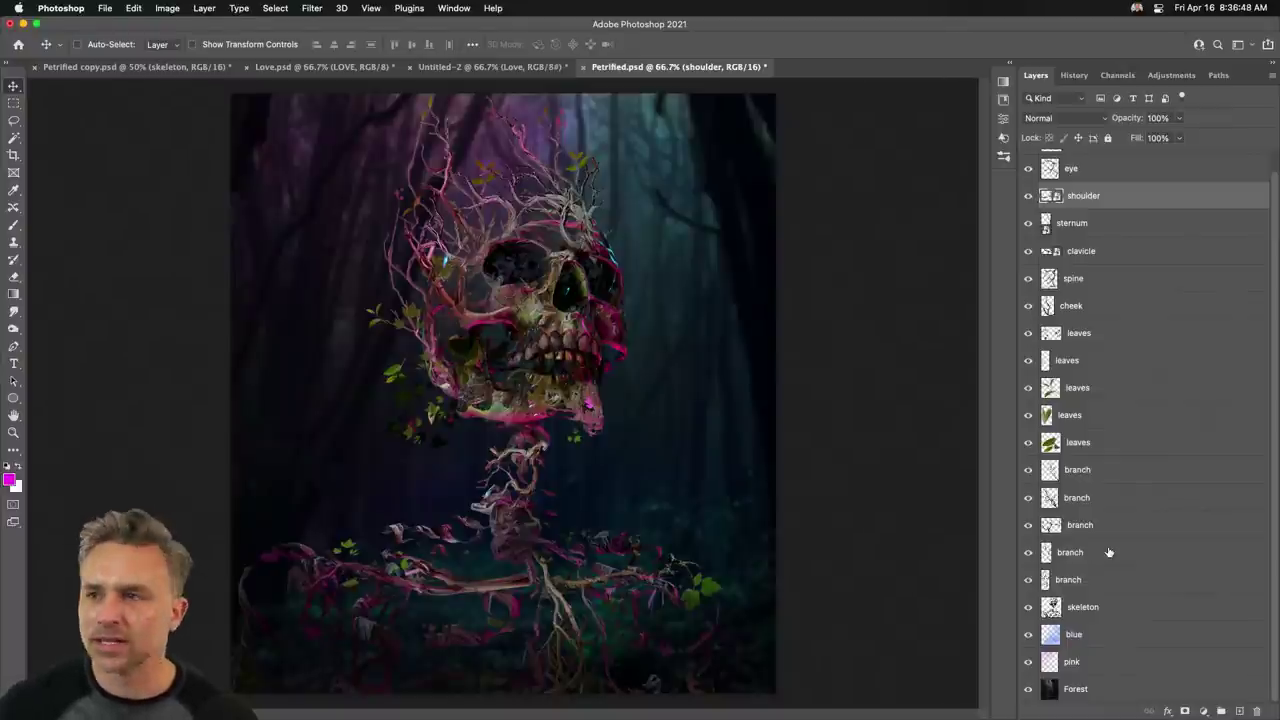
left_click(1140, 236)
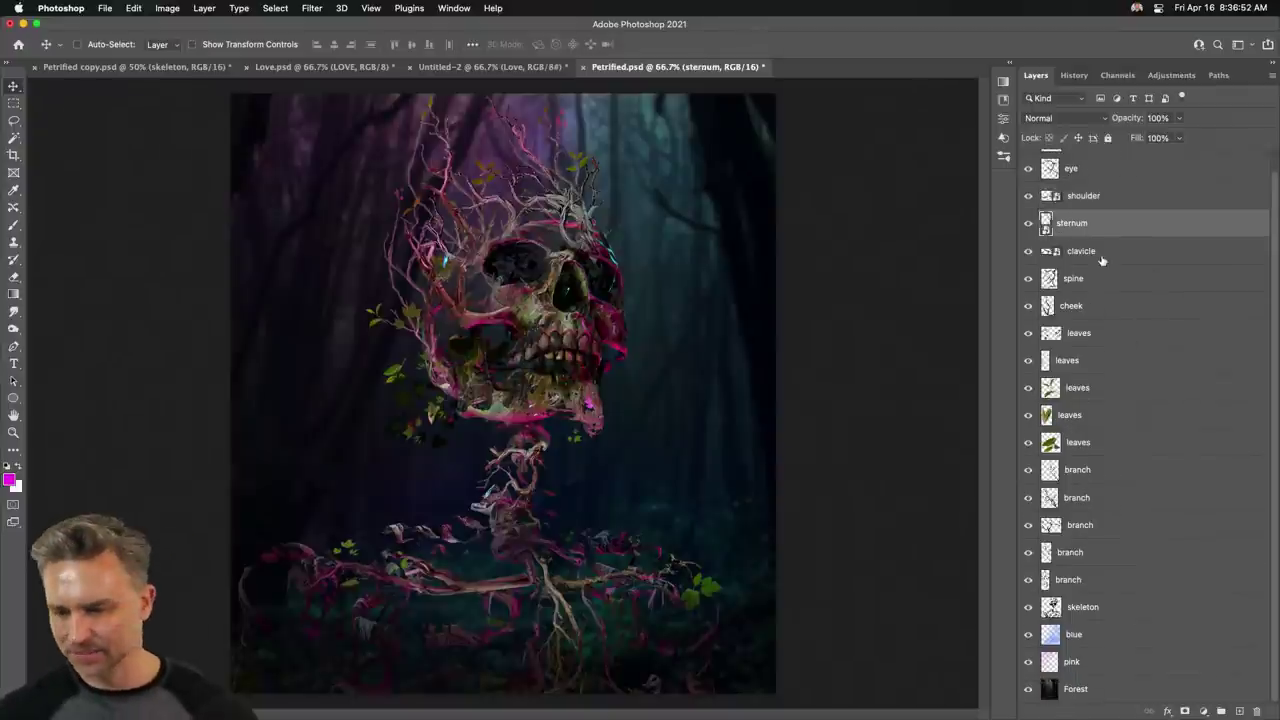
left_click(1101, 259)
left_click(1114, 287)
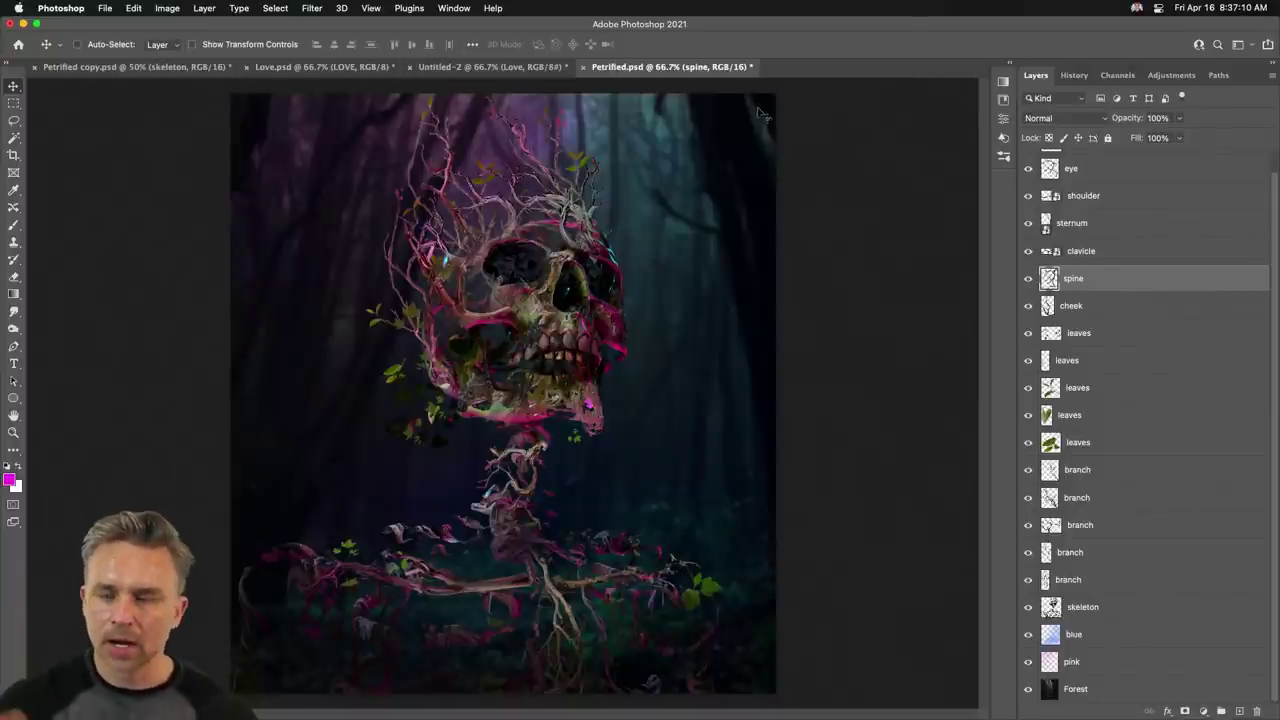
left_click_drag(1024, 211, 1028, 280)
left_click_drag(1027, 497, 1028, 290)
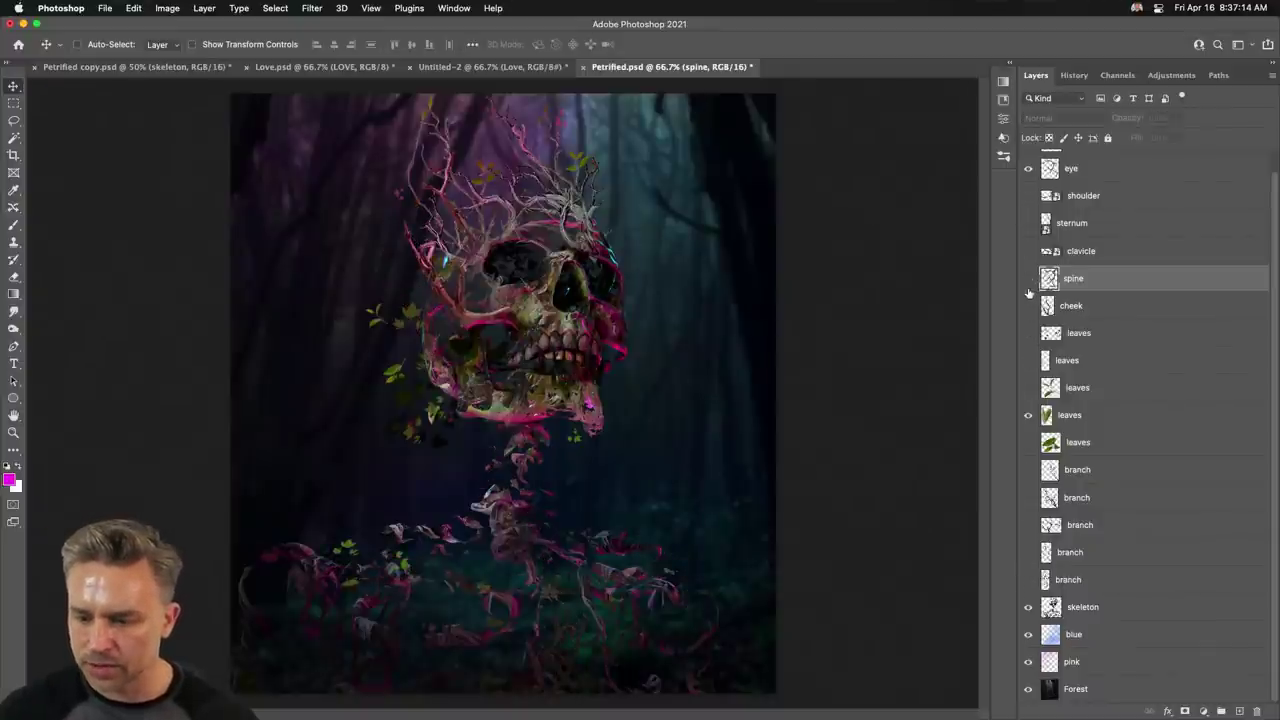
mouse_move(1024, 222)
left_mouse_down()
mouse_move(1028, 585)
mouse_move(1026, 200)
left_mouse_up()
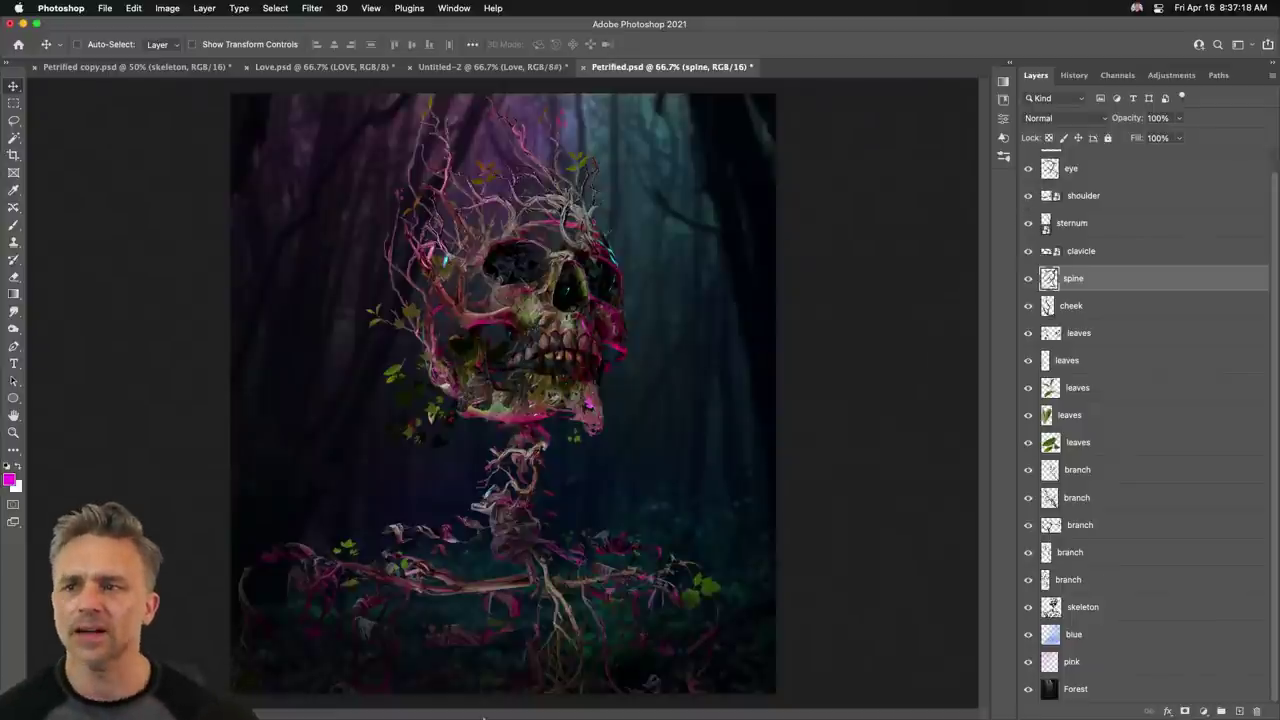
Switch to After Effects and import Petrified.psd from the Petrified folder as a Composition with Editable Layer Styles.
left_click(438, 708)
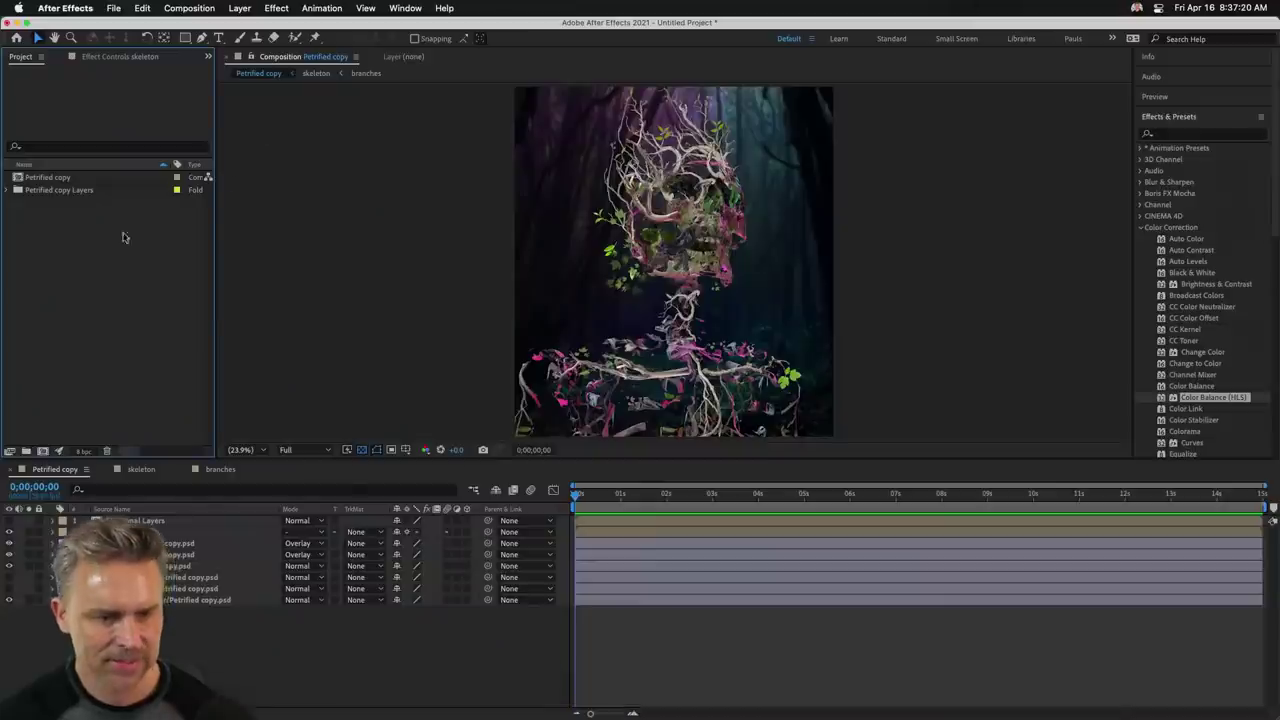
mouse_move(287, 716)
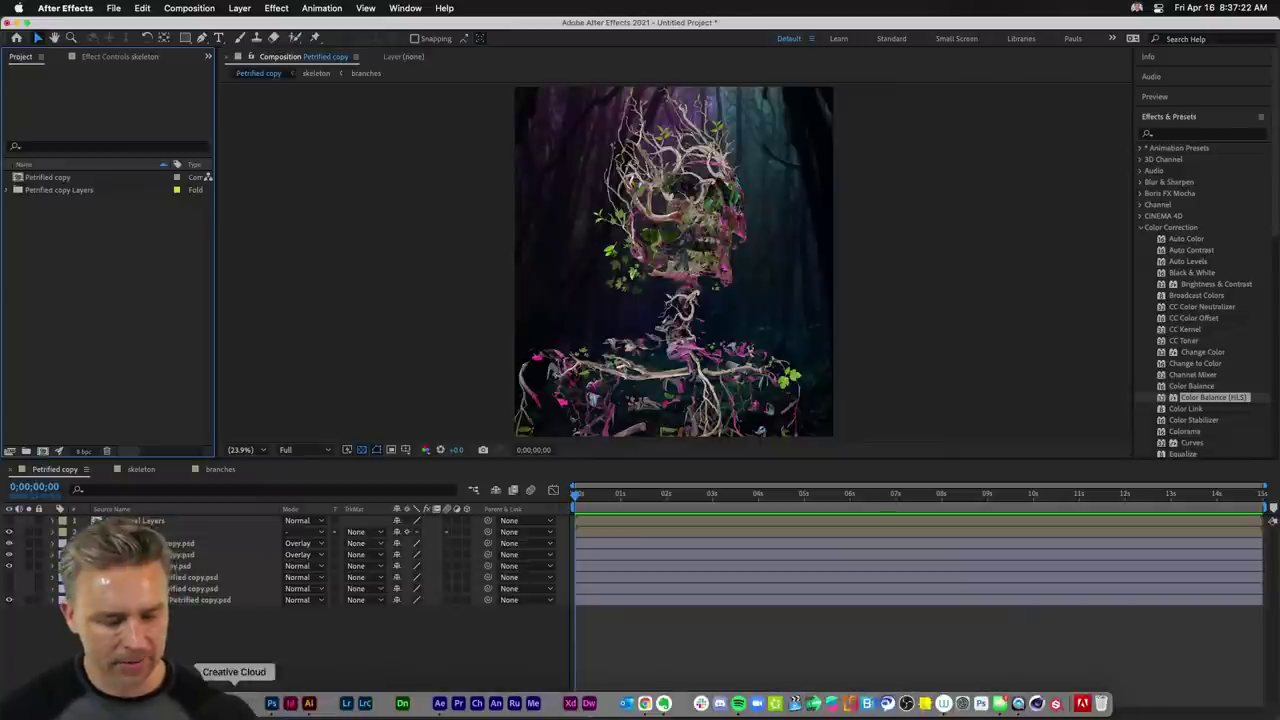
left_click(252, 703)
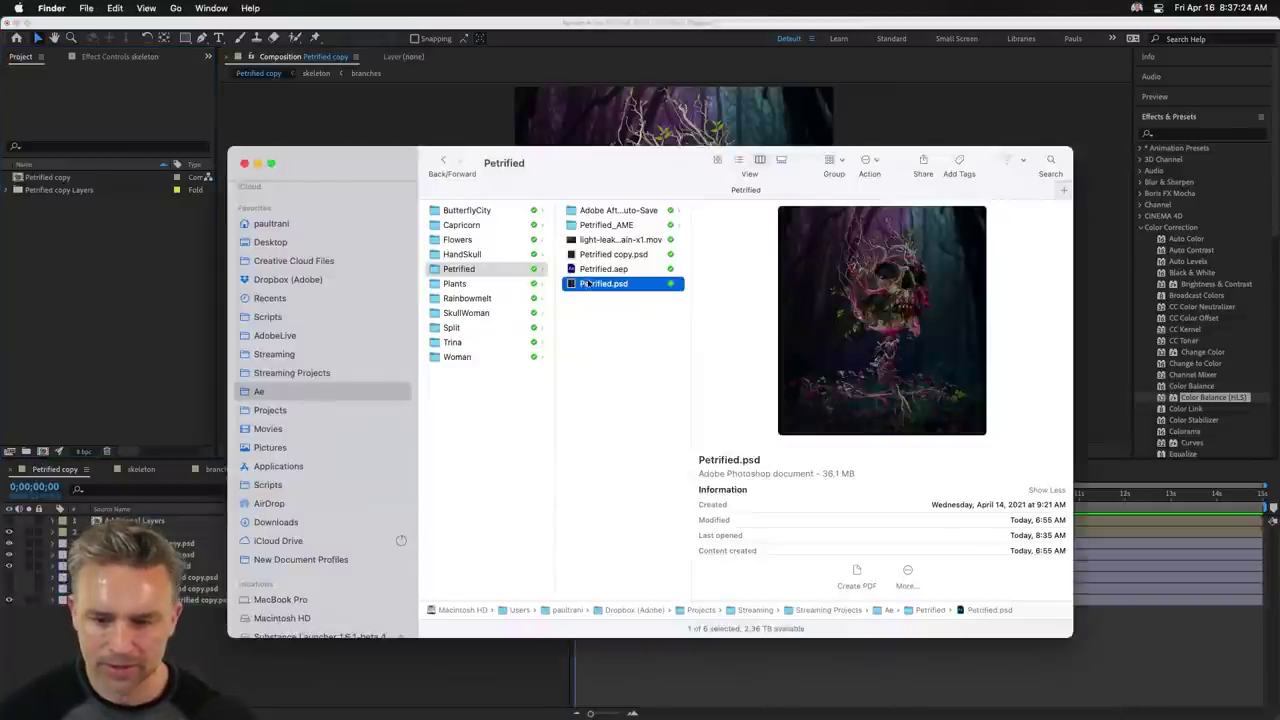
left_click_drag(574, 288, 104, 286)
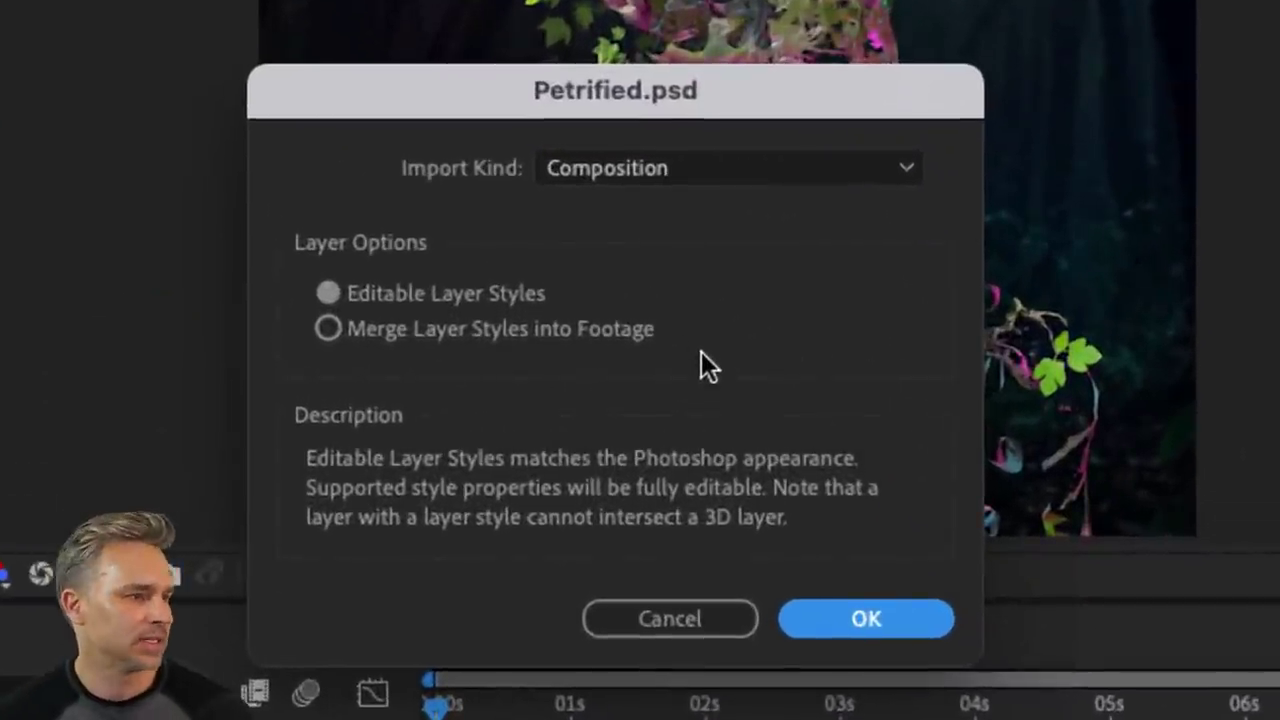
left_click_drag(767, 112, 796, 72)
left_click(636, 172)
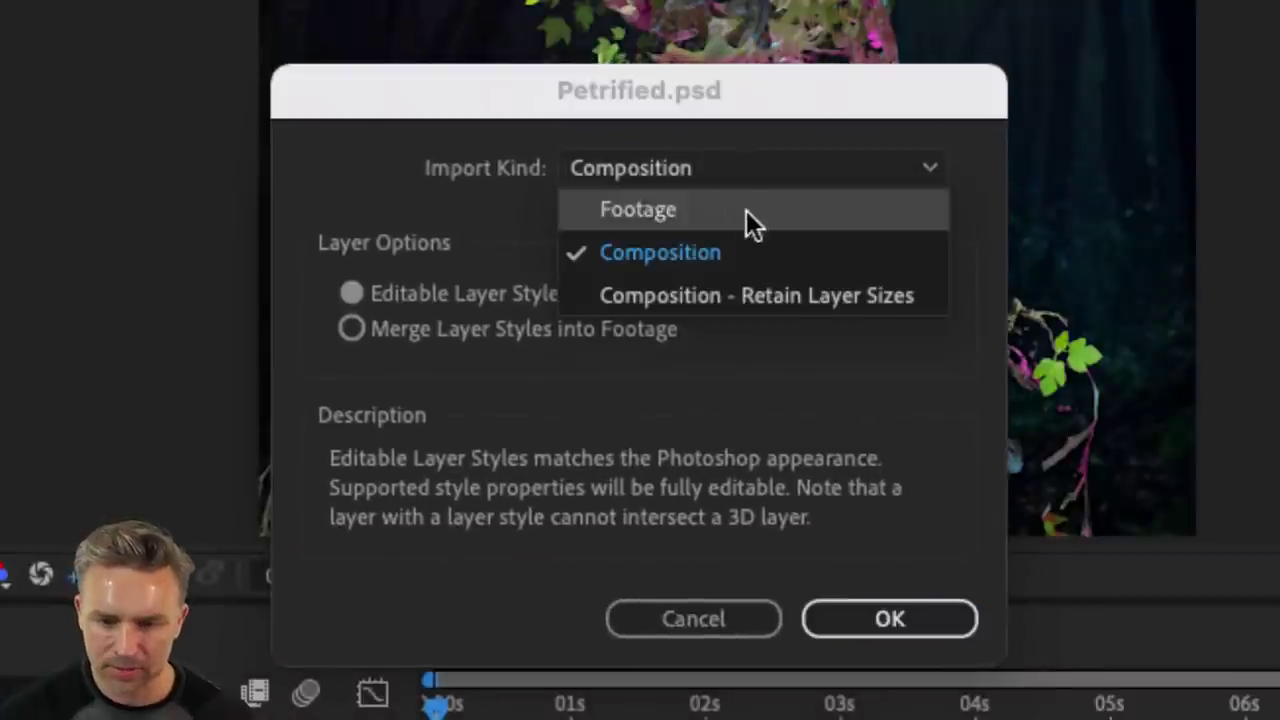
left_click(762, 253)
left_click(624, 167)
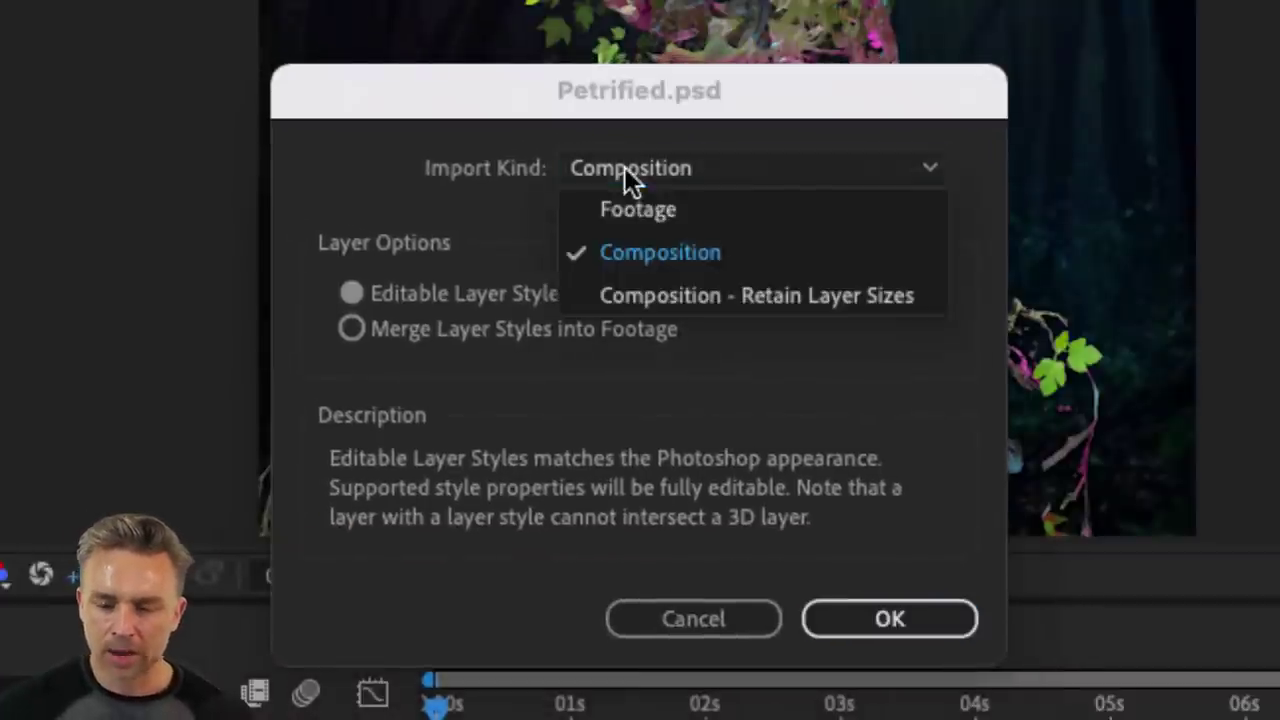
left_click(793, 259)
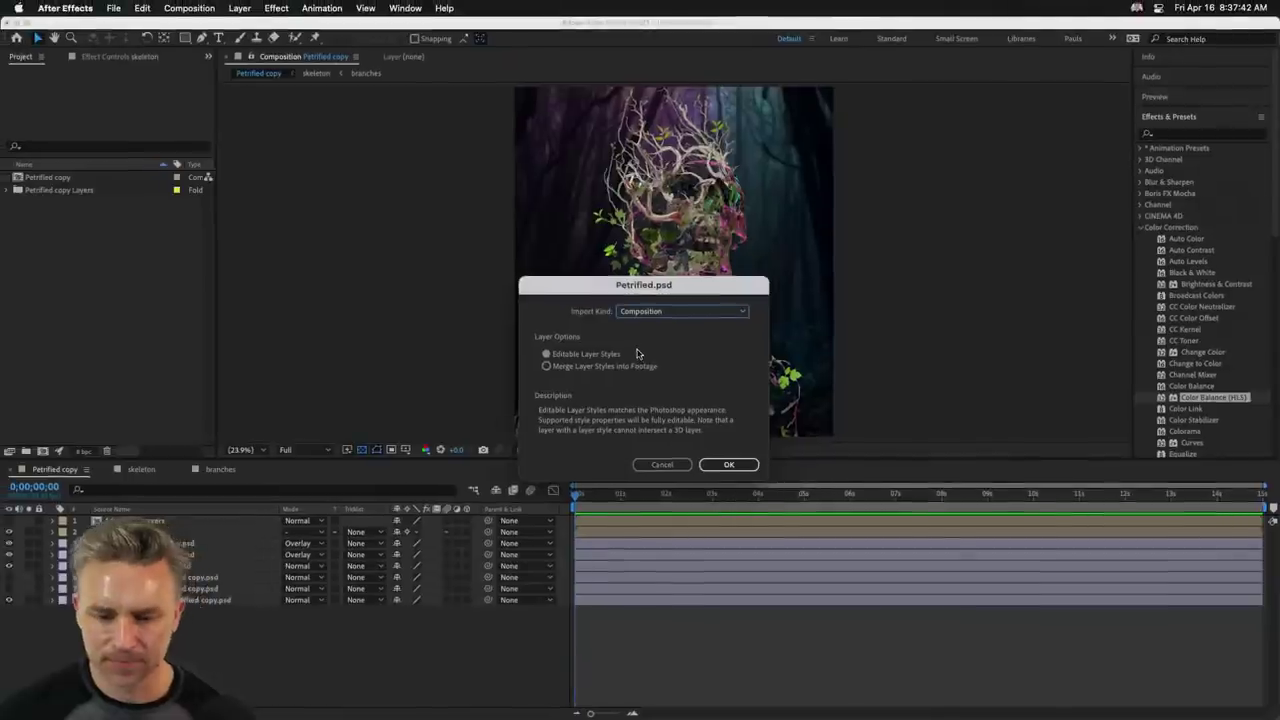
left_click(711, 465)
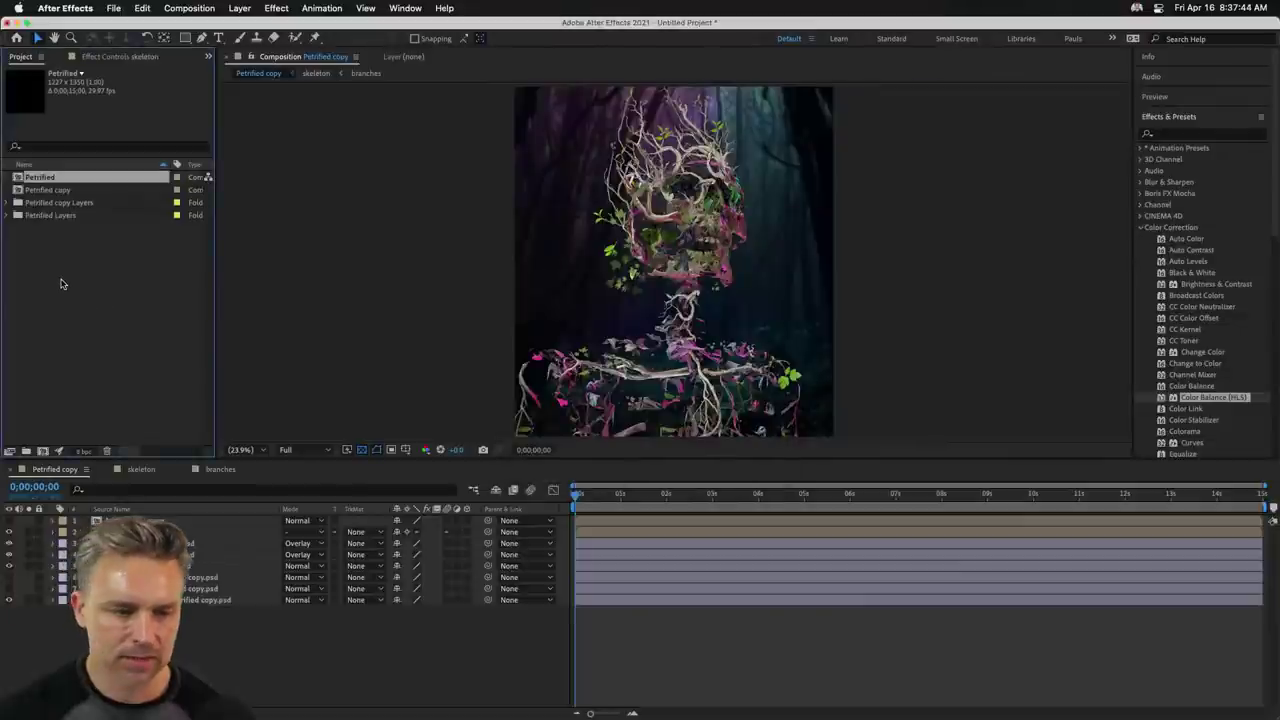
Open the Petrified composition, enlarge the timeline area and look through its imported layers, including the leaves and cheek.
double_click(17, 180)
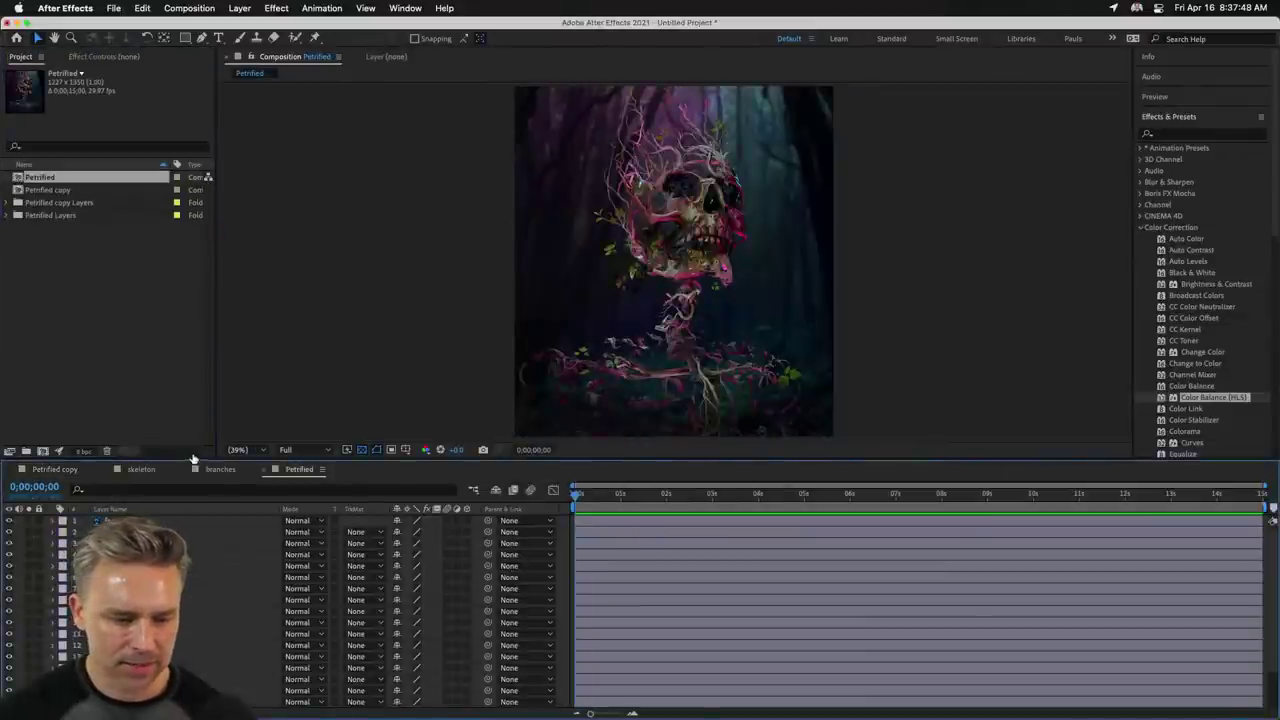
left_click_drag(193, 458, 186, 381)
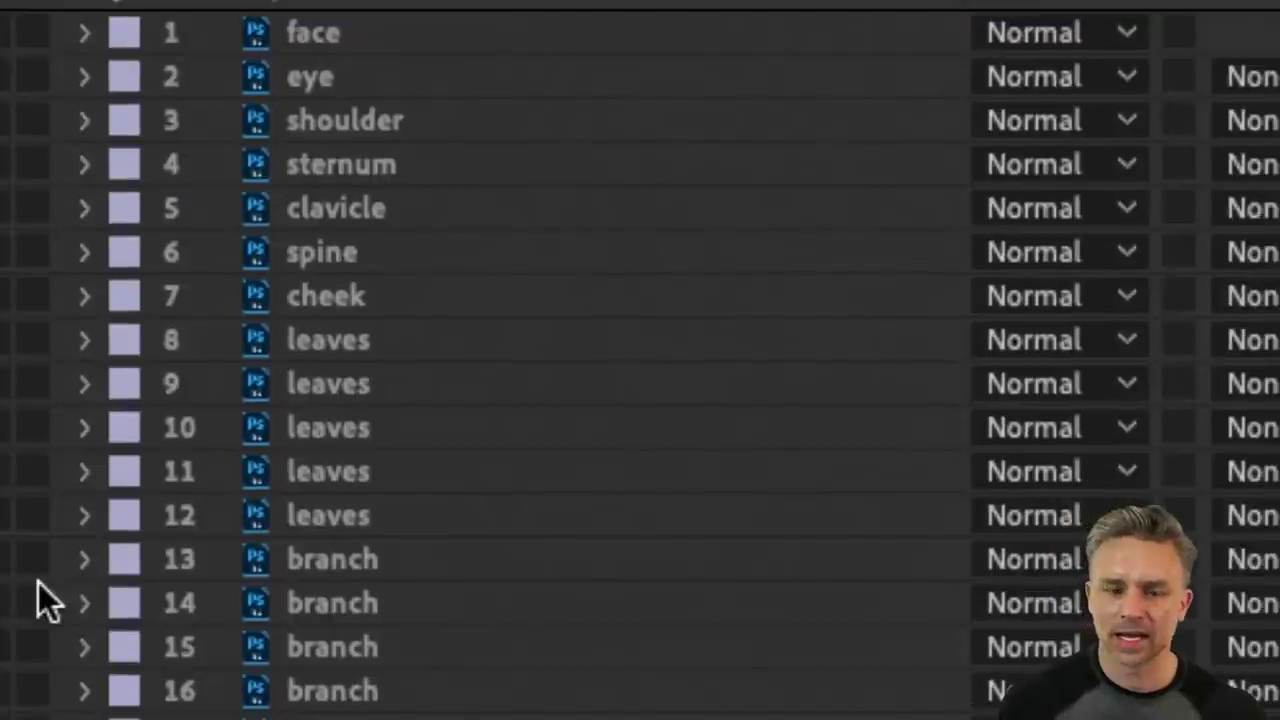
left_click(330, 345)
left_click(353, 515, "shift")
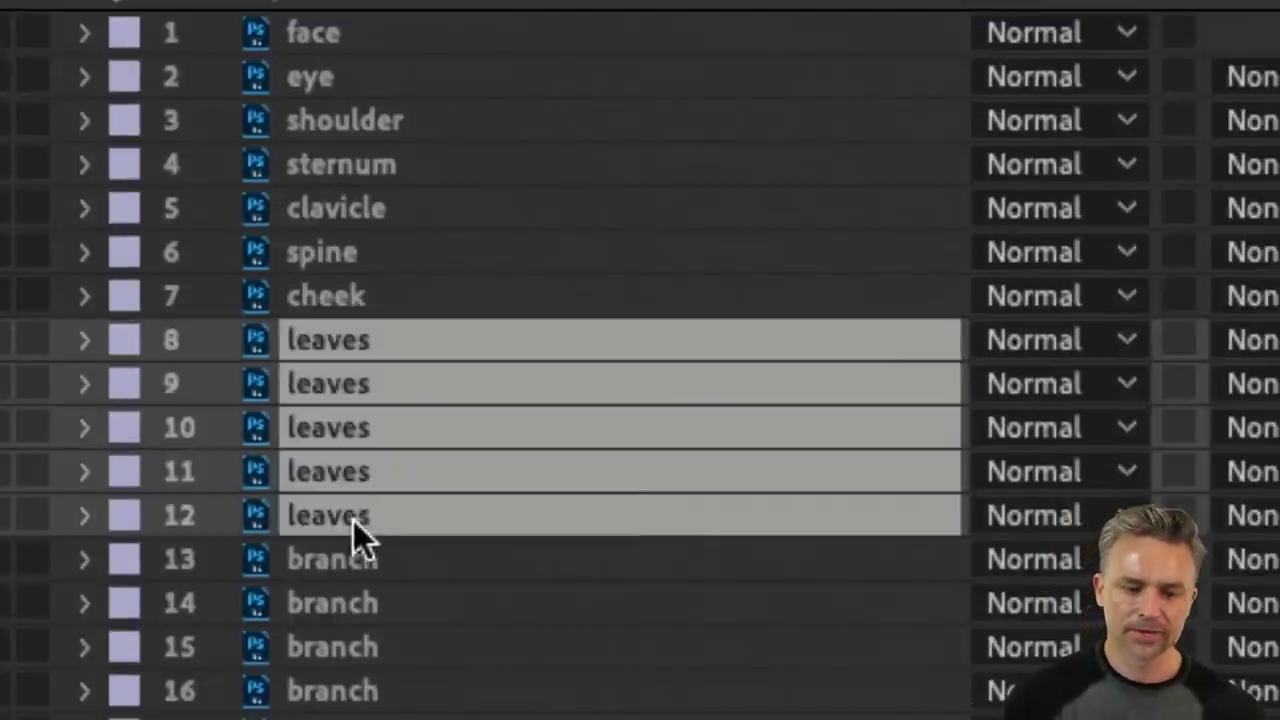
left_click(345, 298)
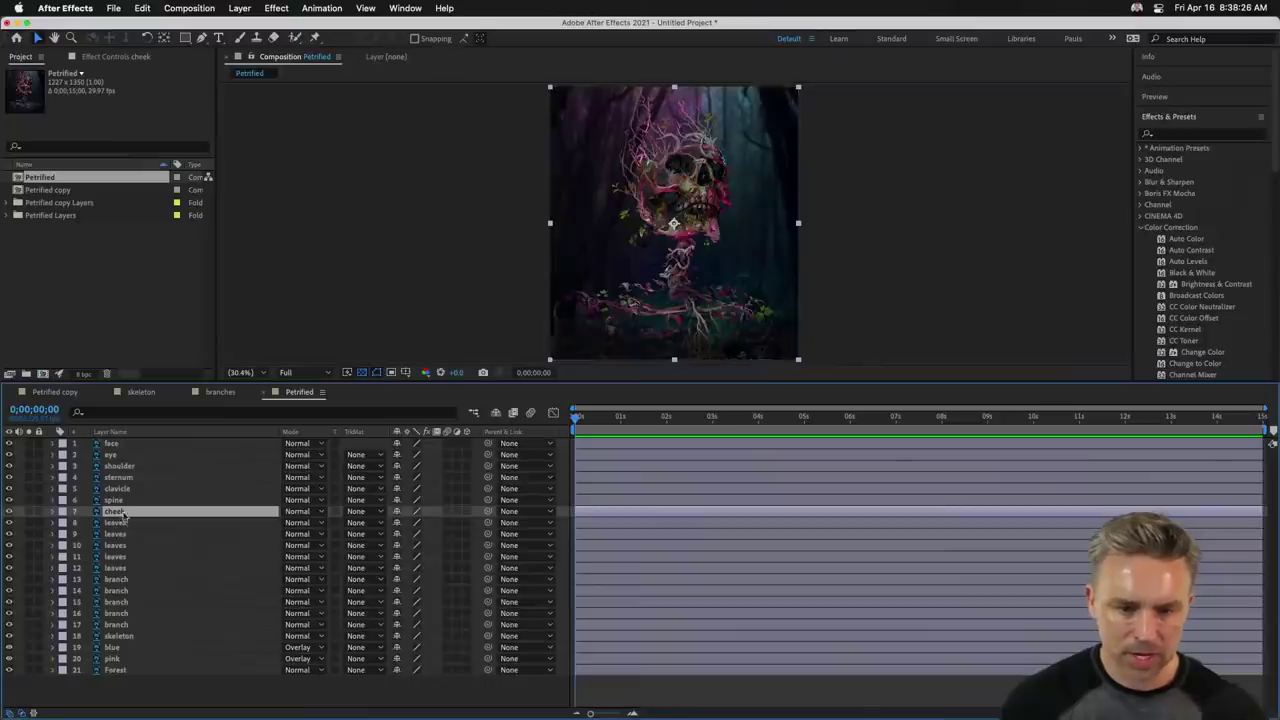
Check the face layer by hiding and showing it repeatedly, and select the layers from face down to skeleton.
left_click(113, 444)
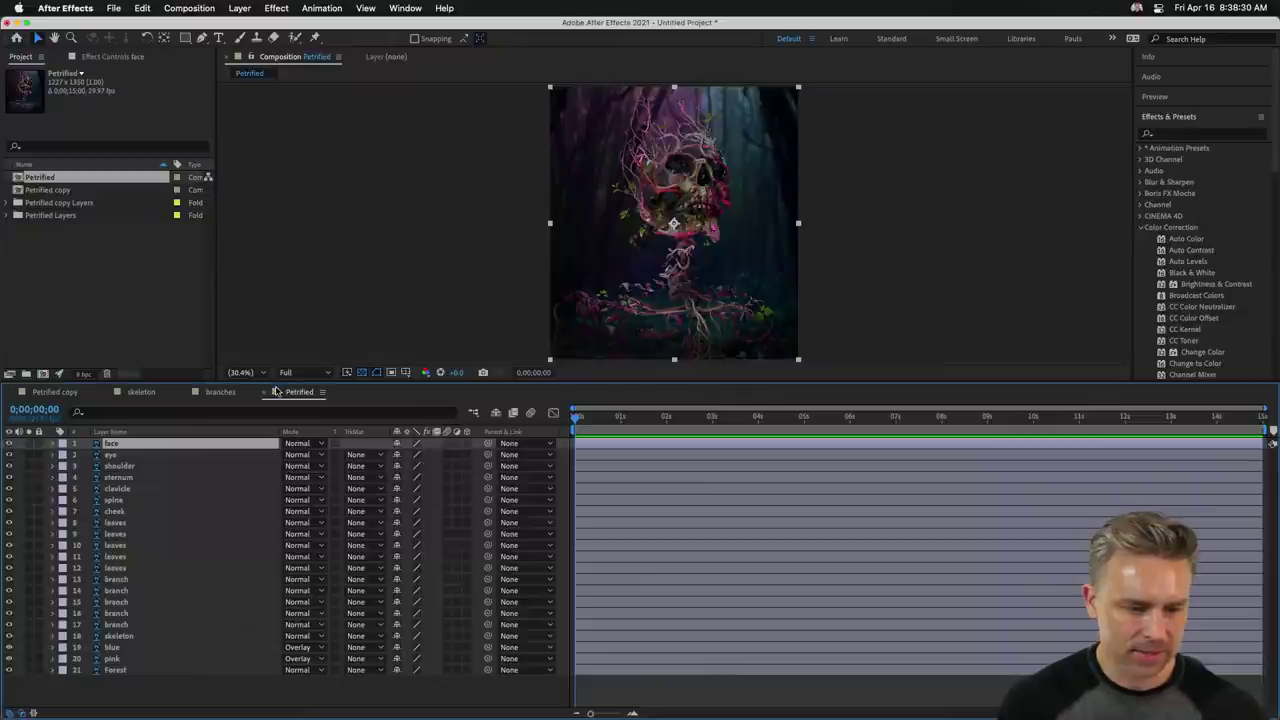
left_click(9, 444)
left_click(9, 444)
left_click(9, 444)
left_click(9, 444)
left_click(9, 444)
left_click(9, 444)
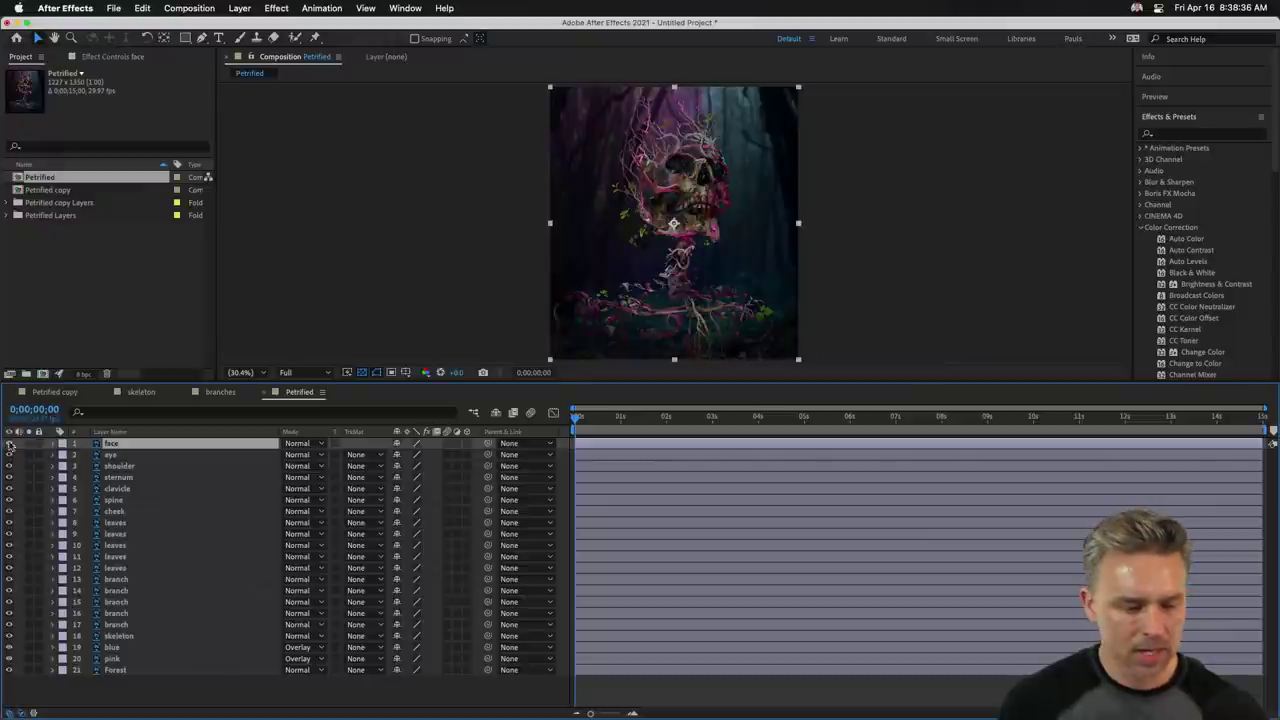
left_click(126, 637, "shift")
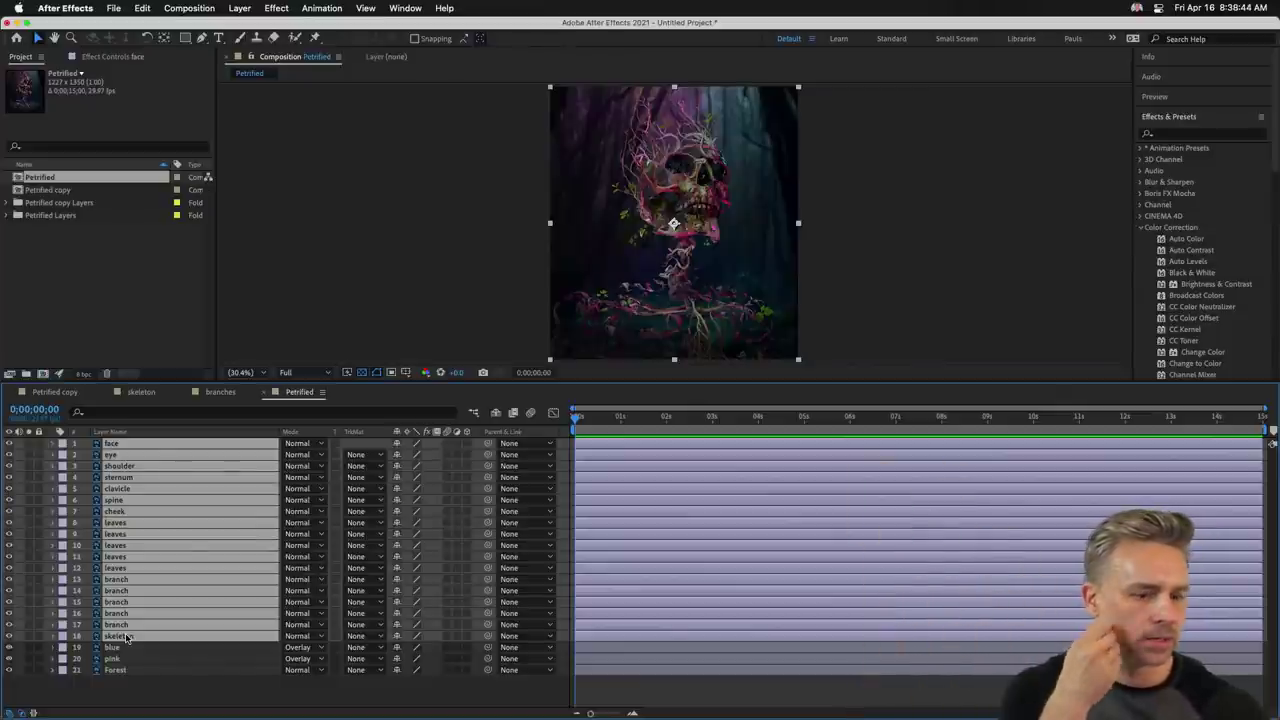
Delete the Petrified copy composition from the project.
left_click(96, 306)
left_click(52, 190)
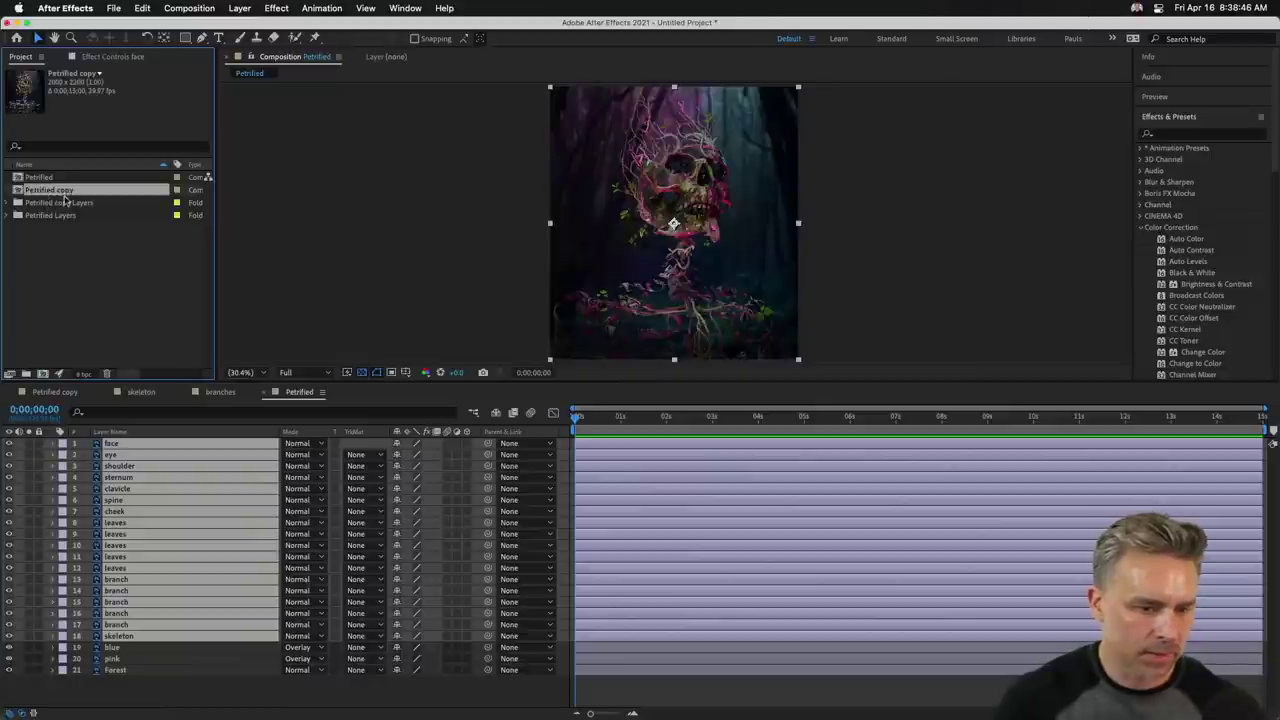
key("Delete")
left_click(737, 393)
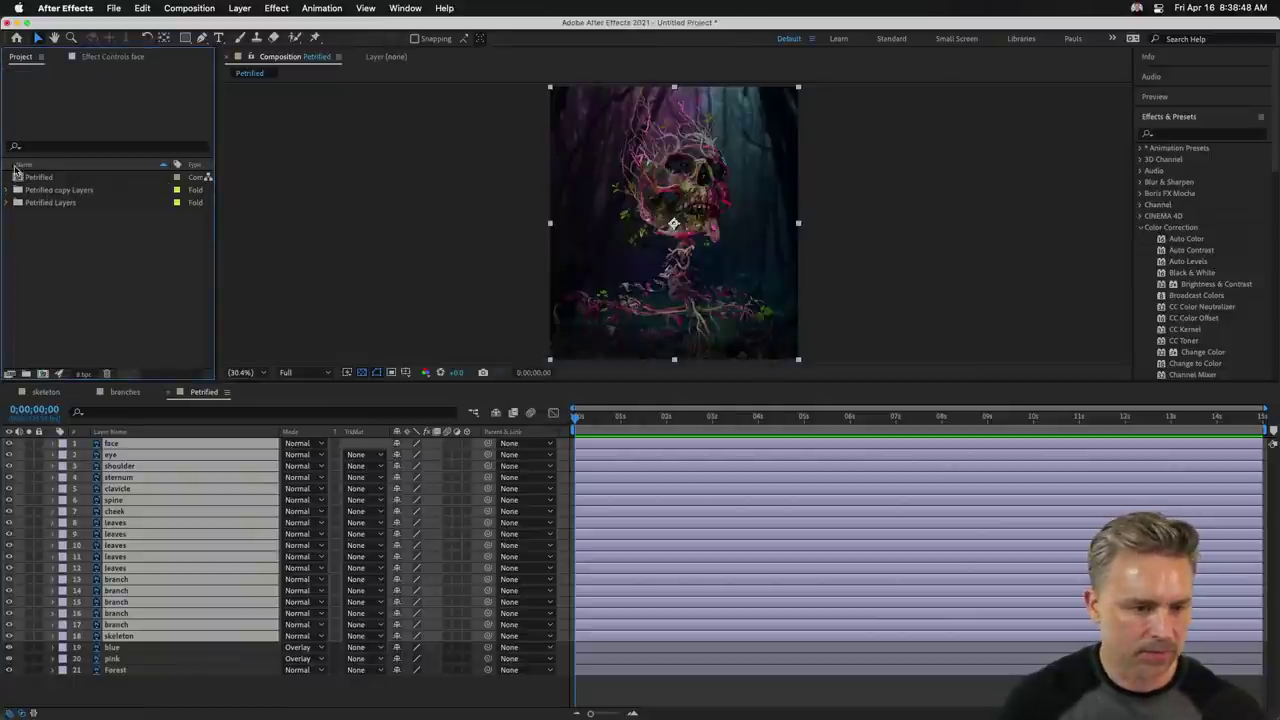
Duplicate the Petrified composition and rename the original "Petrified animate up from bottom".
left_click(30, 177)
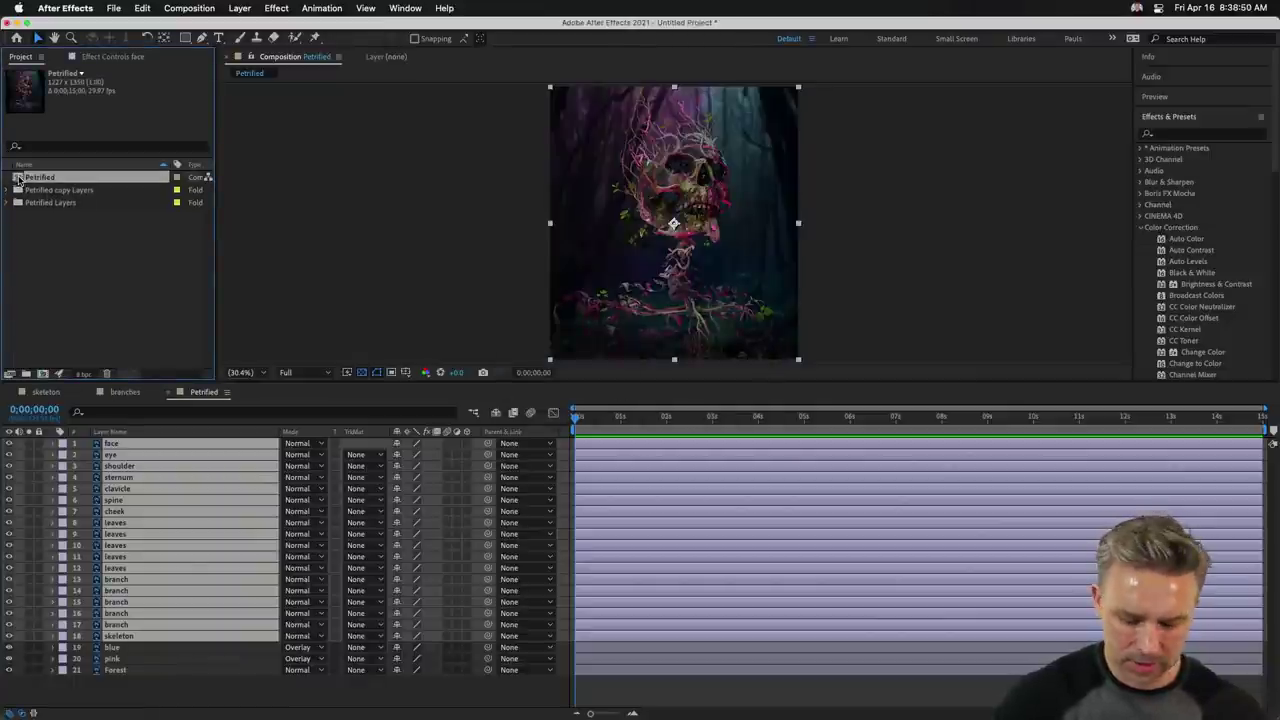
key("super+d")
left_click(44, 178)
key("Return")
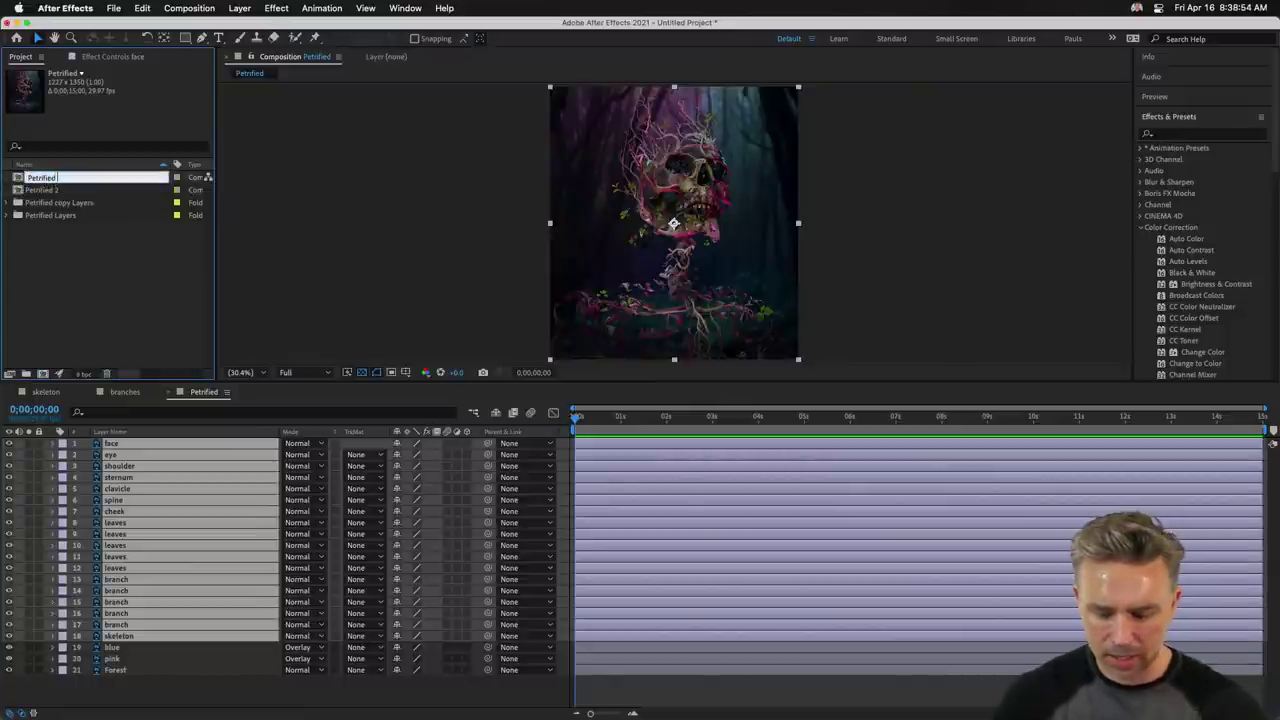
key("Return")
type("om bott")
key("Return")
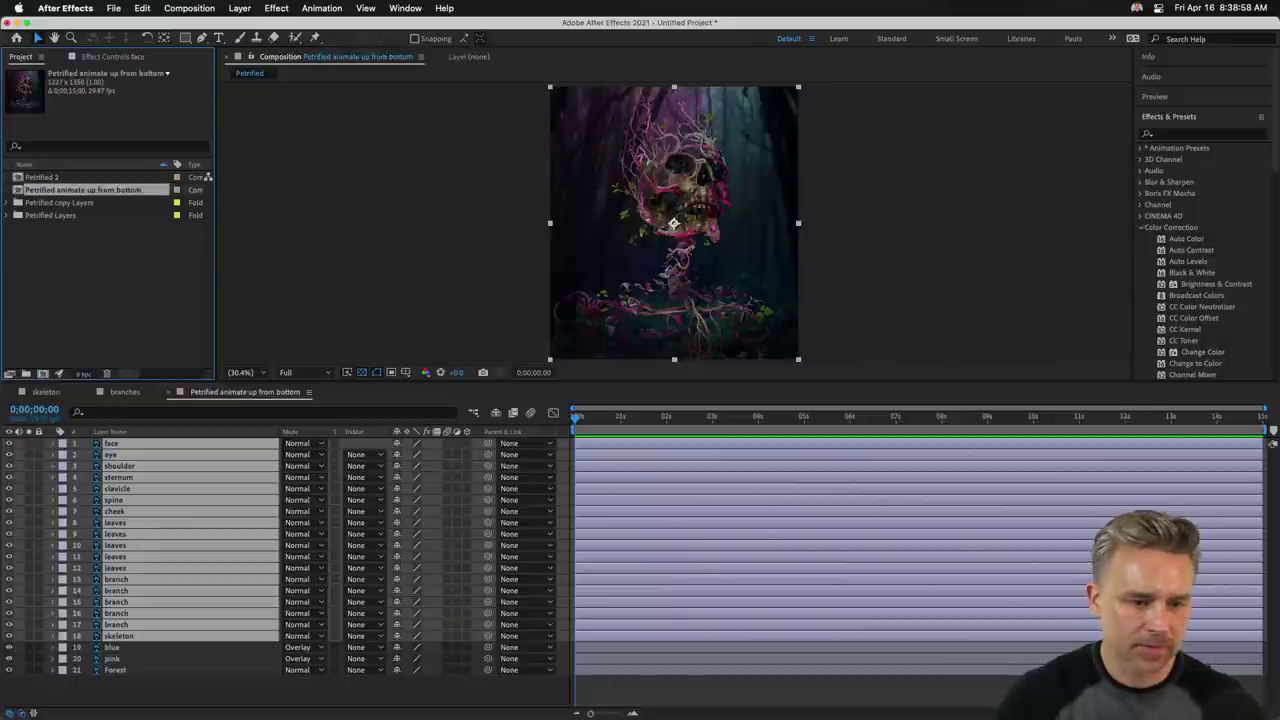
Select the face layer in the "Petrified animate up from bottom" composition and expand its Transform properties.
left_click(21, 179)
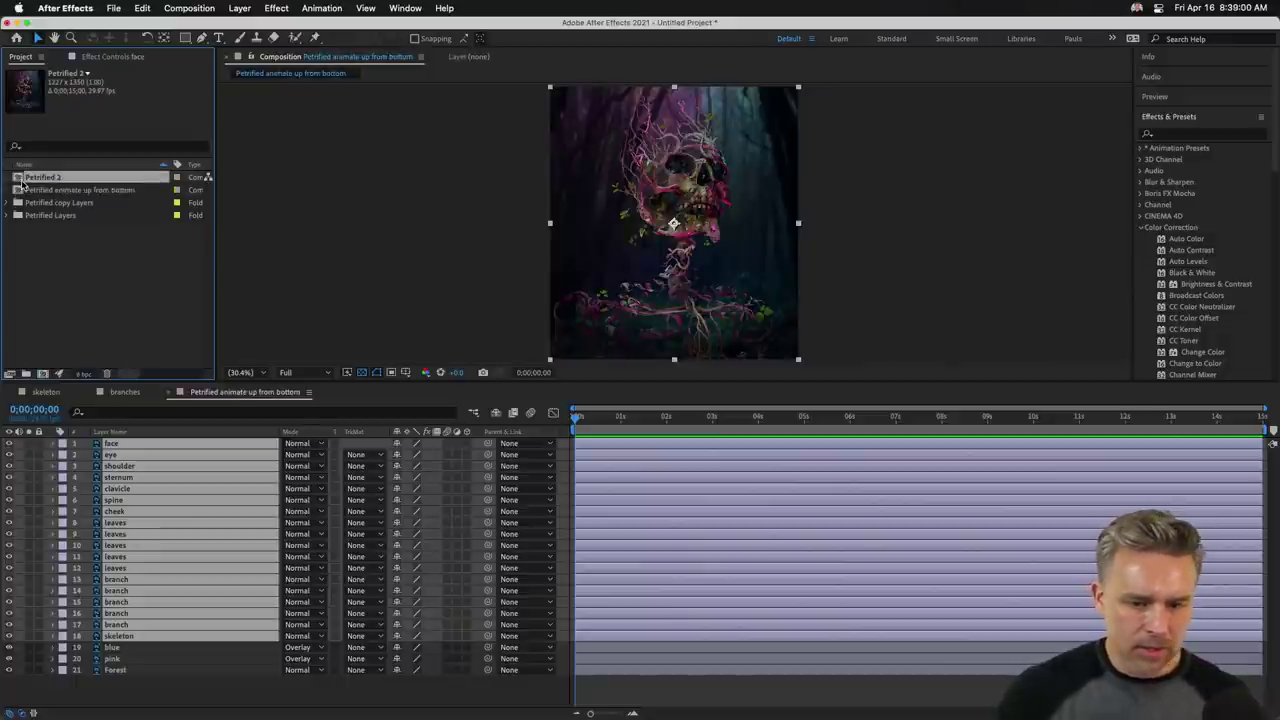
left_click(19, 191)
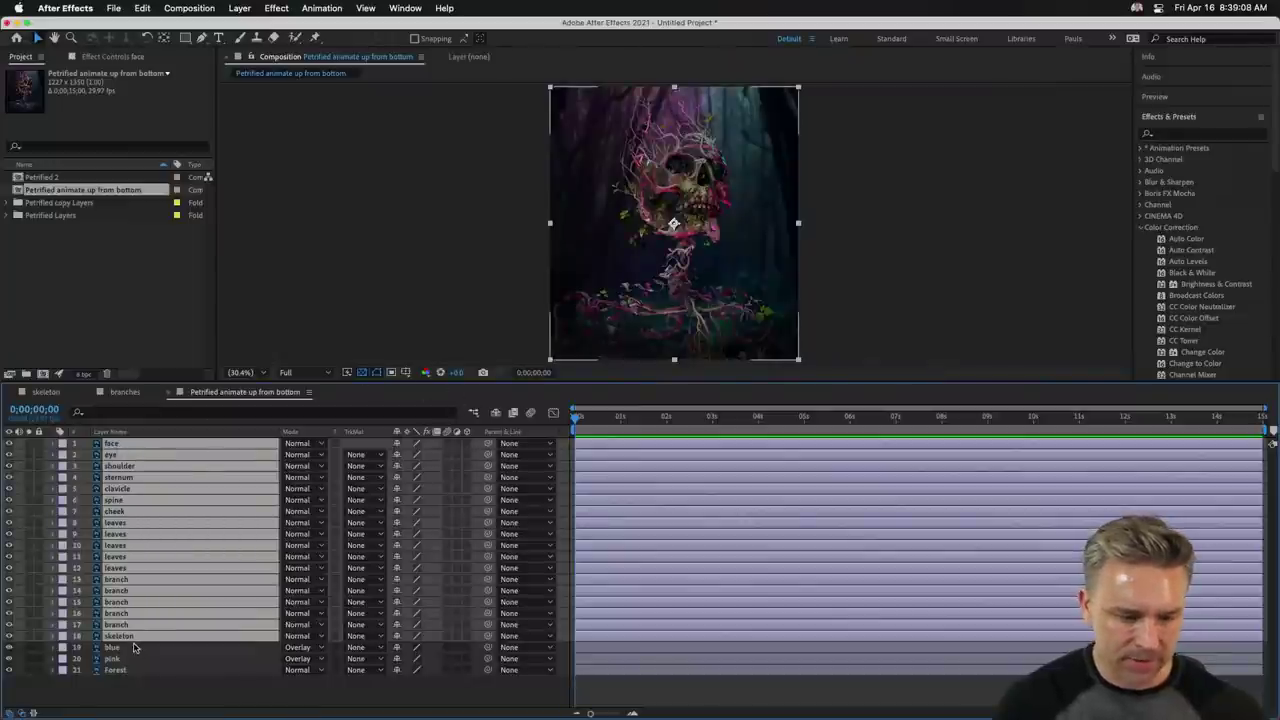
left_click(155, 707)
left_click(110, 445)
left_click(52, 443)
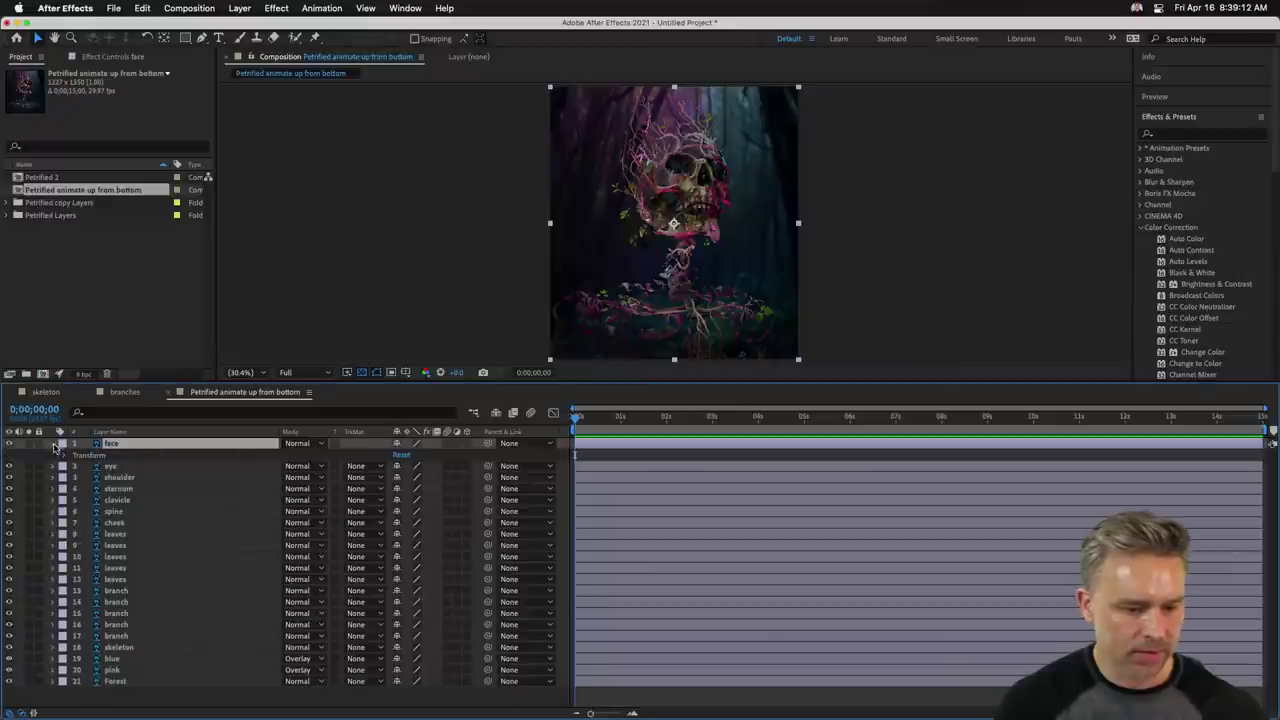
left_click(64, 455)
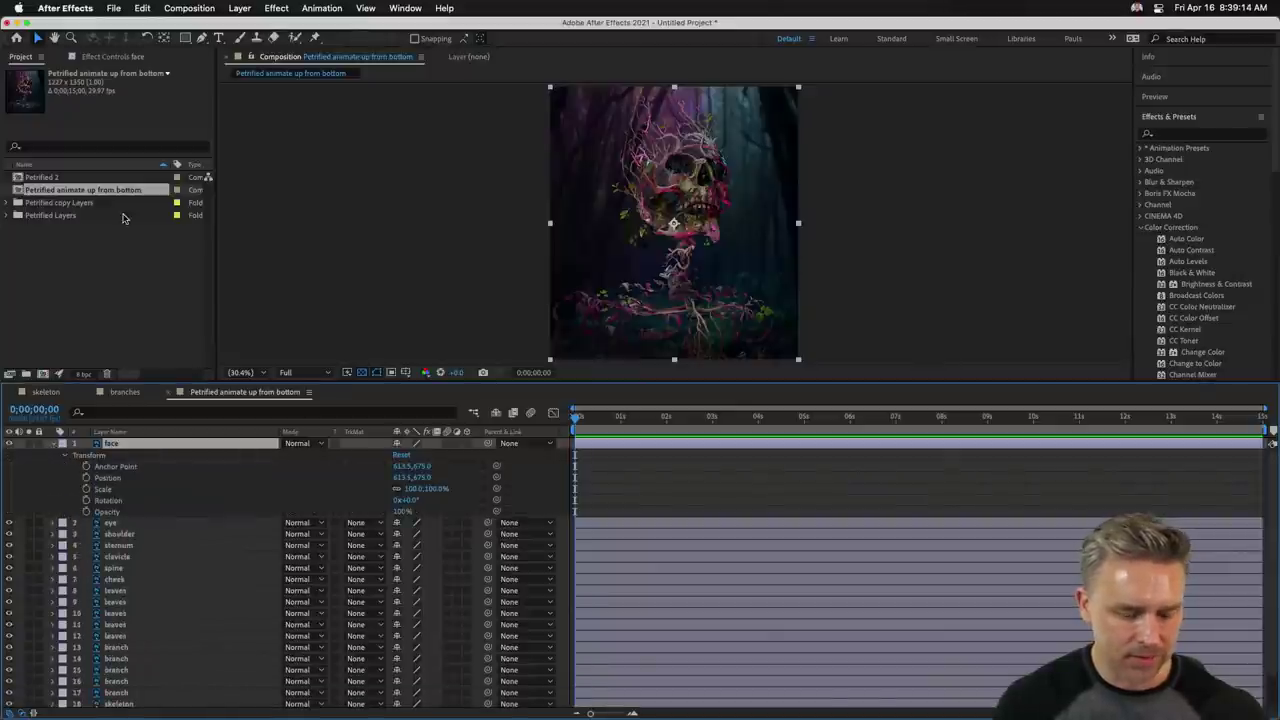
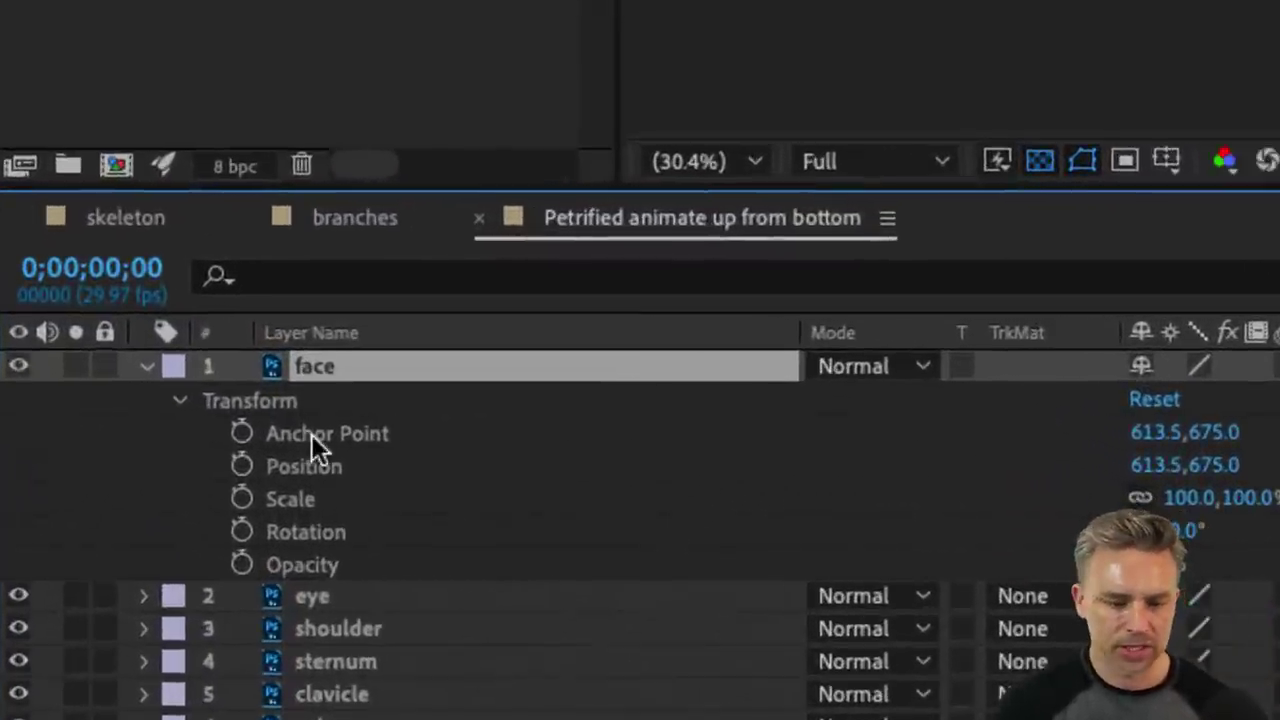
Review the face layer's Anchor Point, Position and Scale properties and check the layer's visibility in the artwork.
left_click(311, 434)
left_click(323, 467)
left_click(319, 500)
left_click(327, 468)
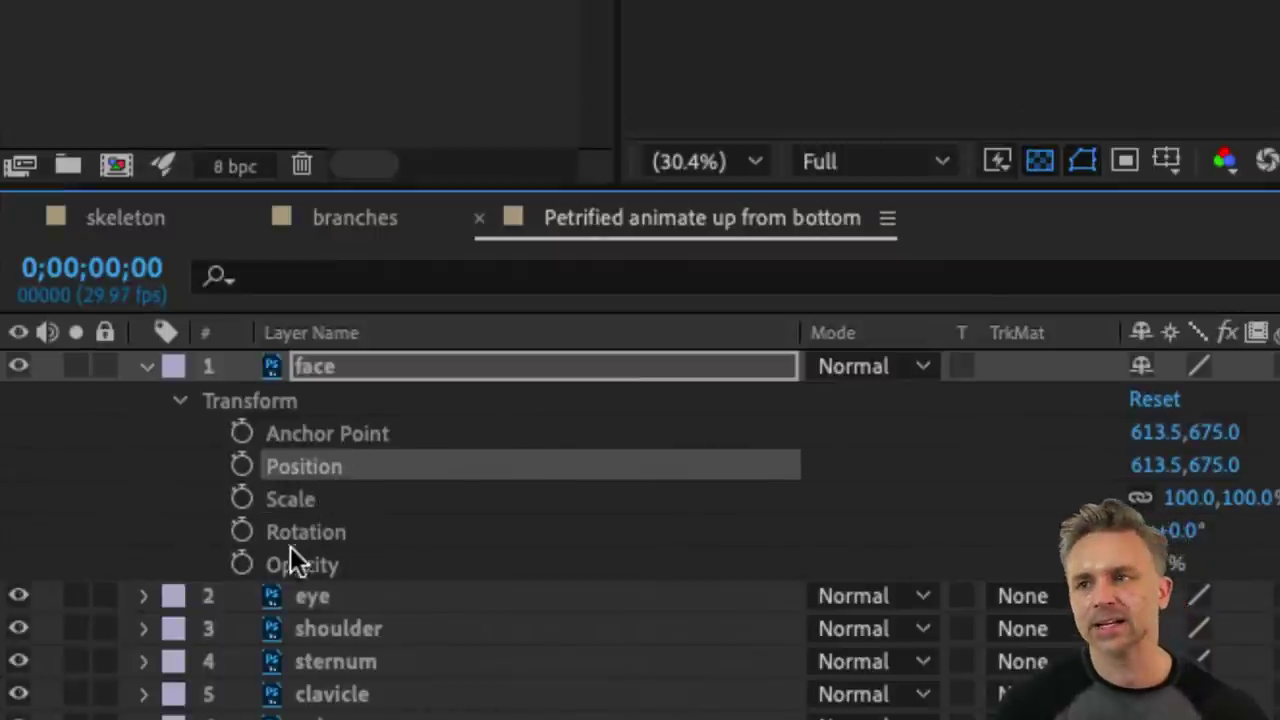
left_click(333, 498)
left_click(356, 468)
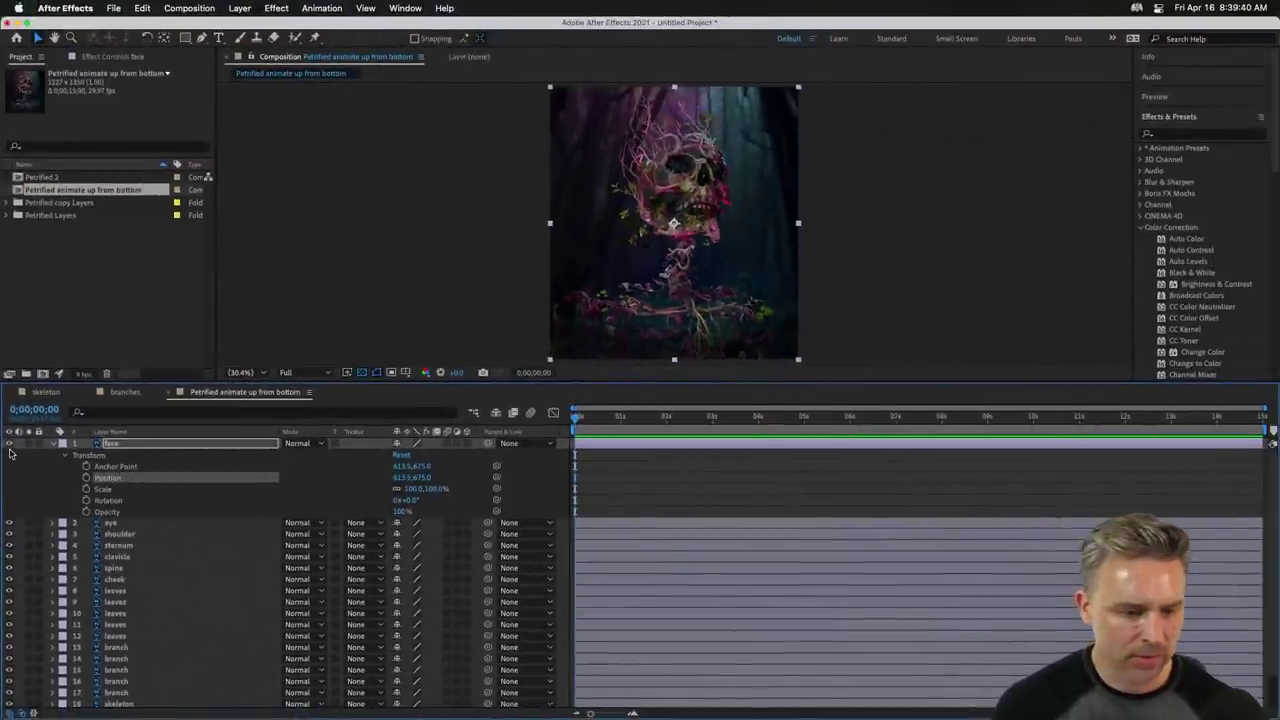
left_click(10, 435)
left_click(10, 444)
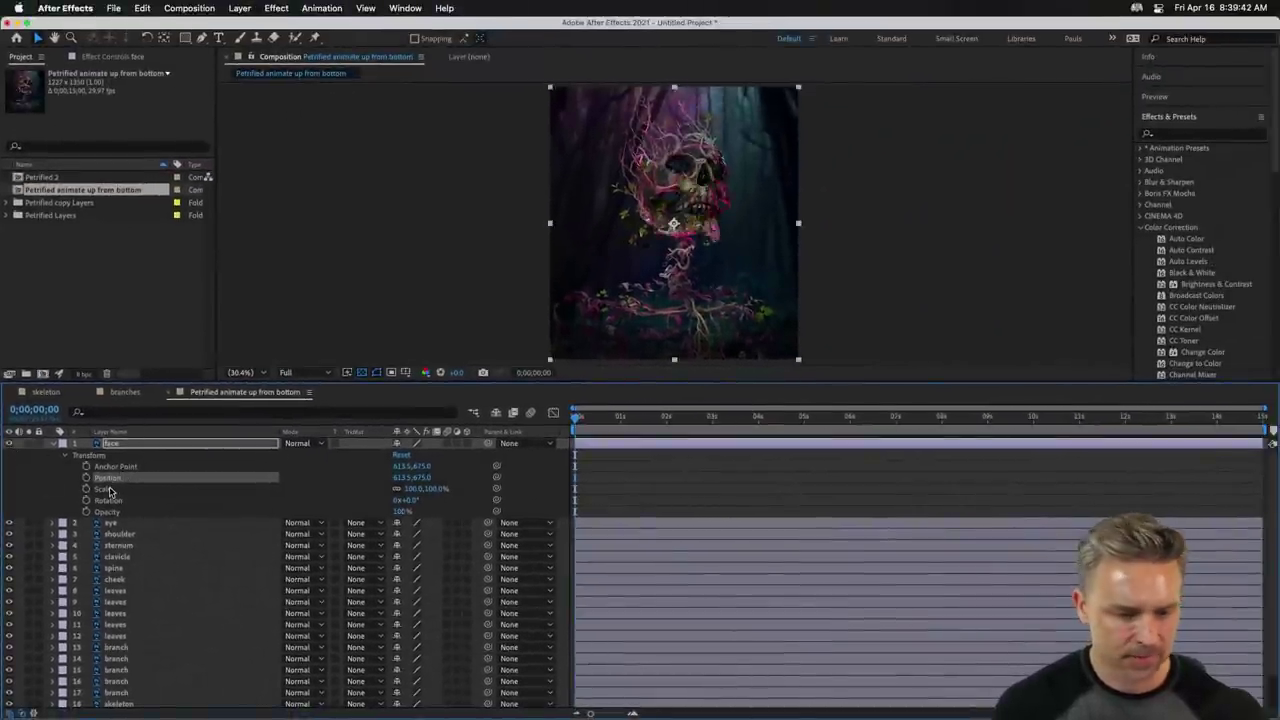
Add a Position keyframe to the face layer at the 2-second mark.
left_click_drag(577, 416, 666, 440)
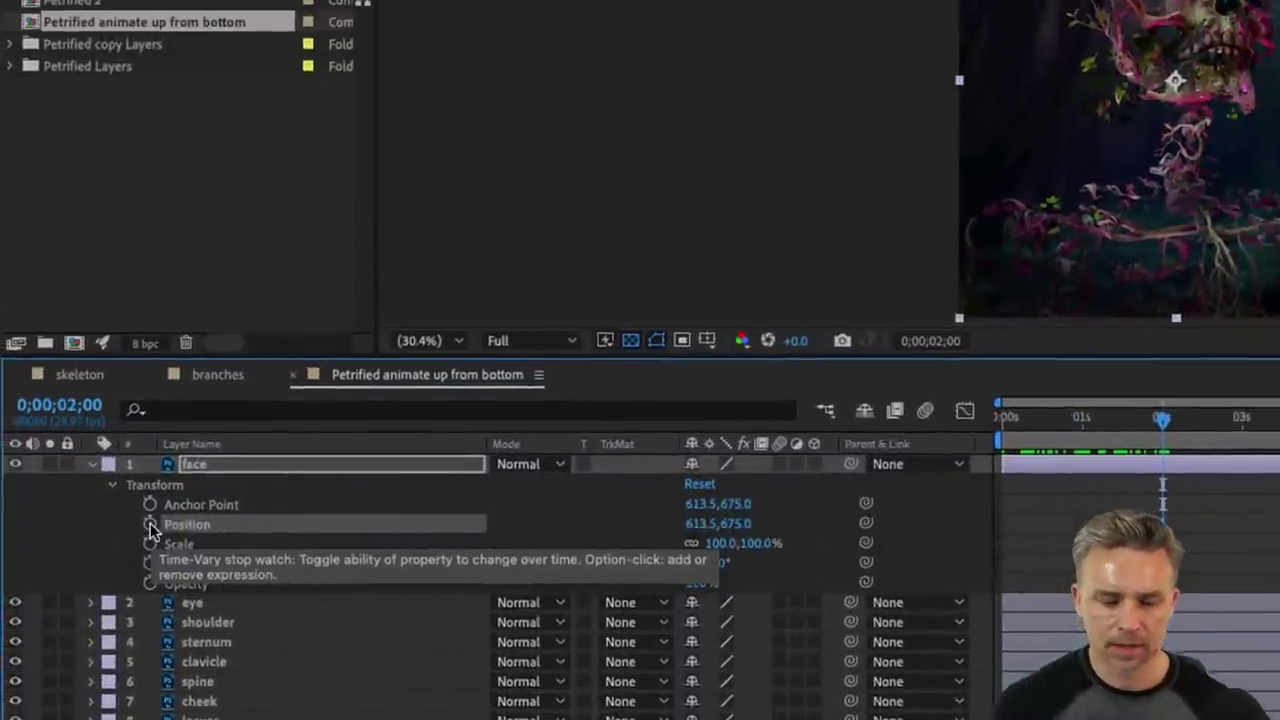
left_click(150, 524)
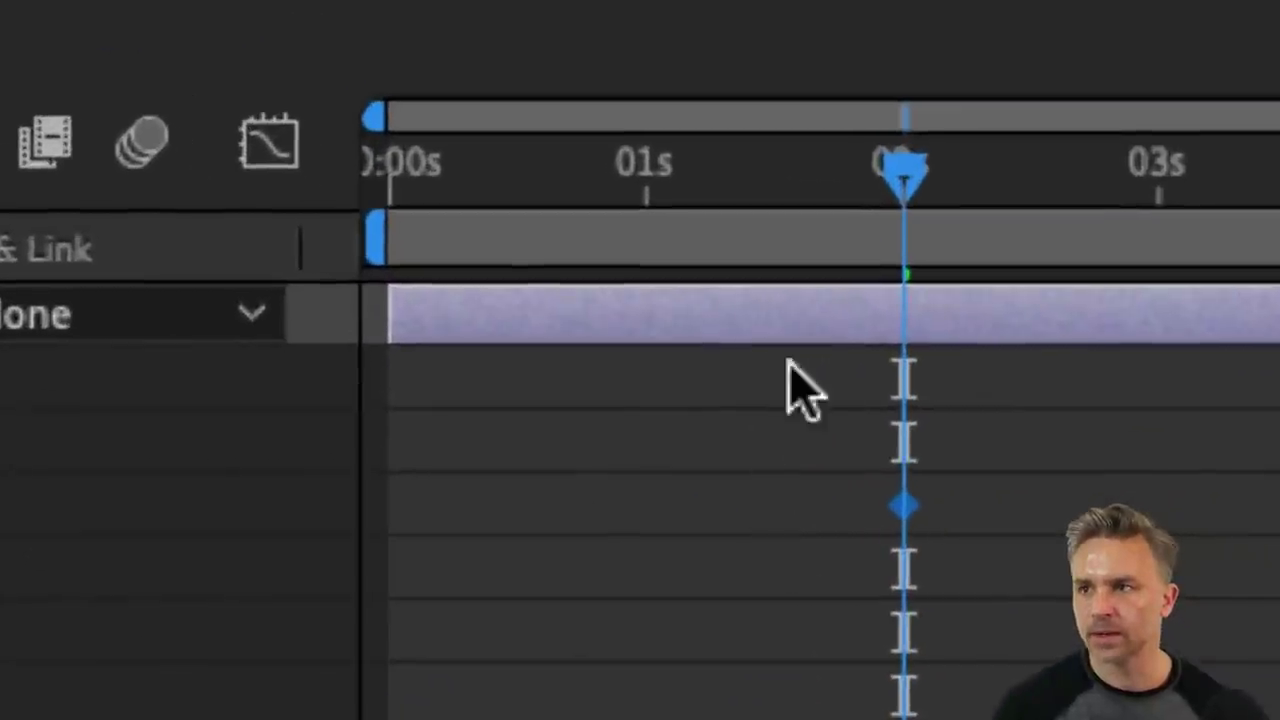
left_click_drag(877, 177, 263, 177)
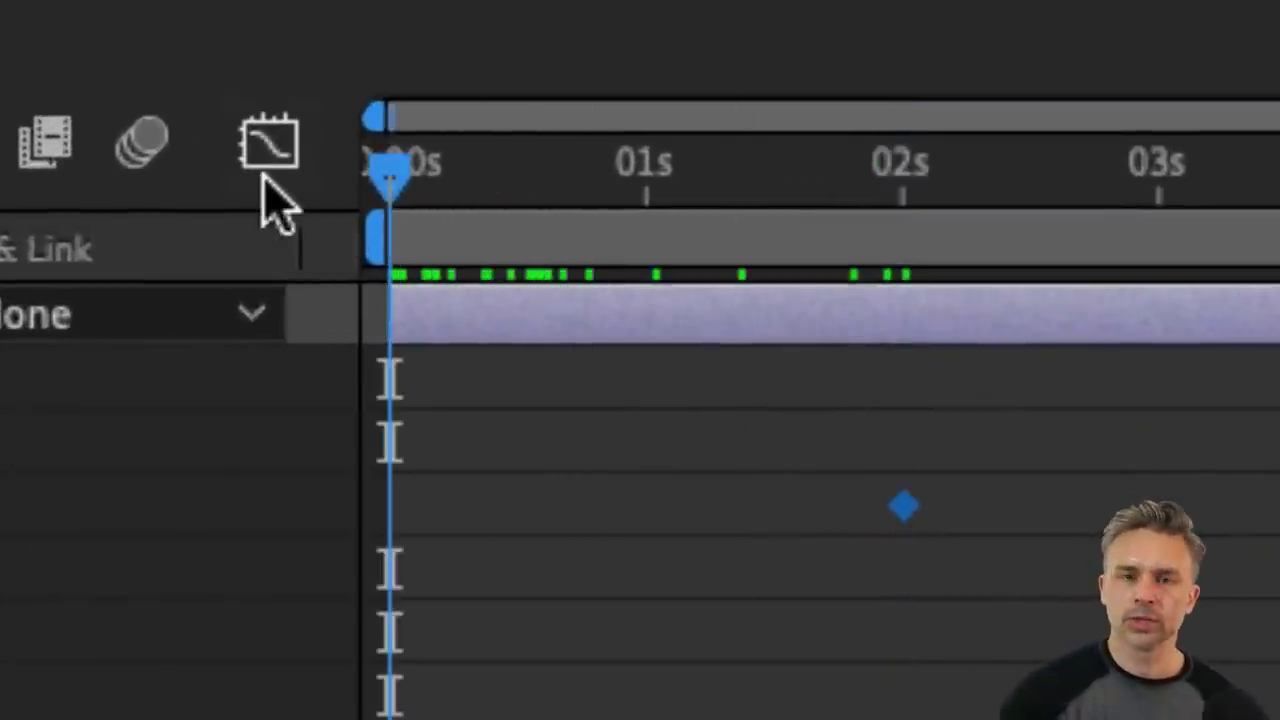
left_click_drag(578, 190, 903, 337)
key("[")
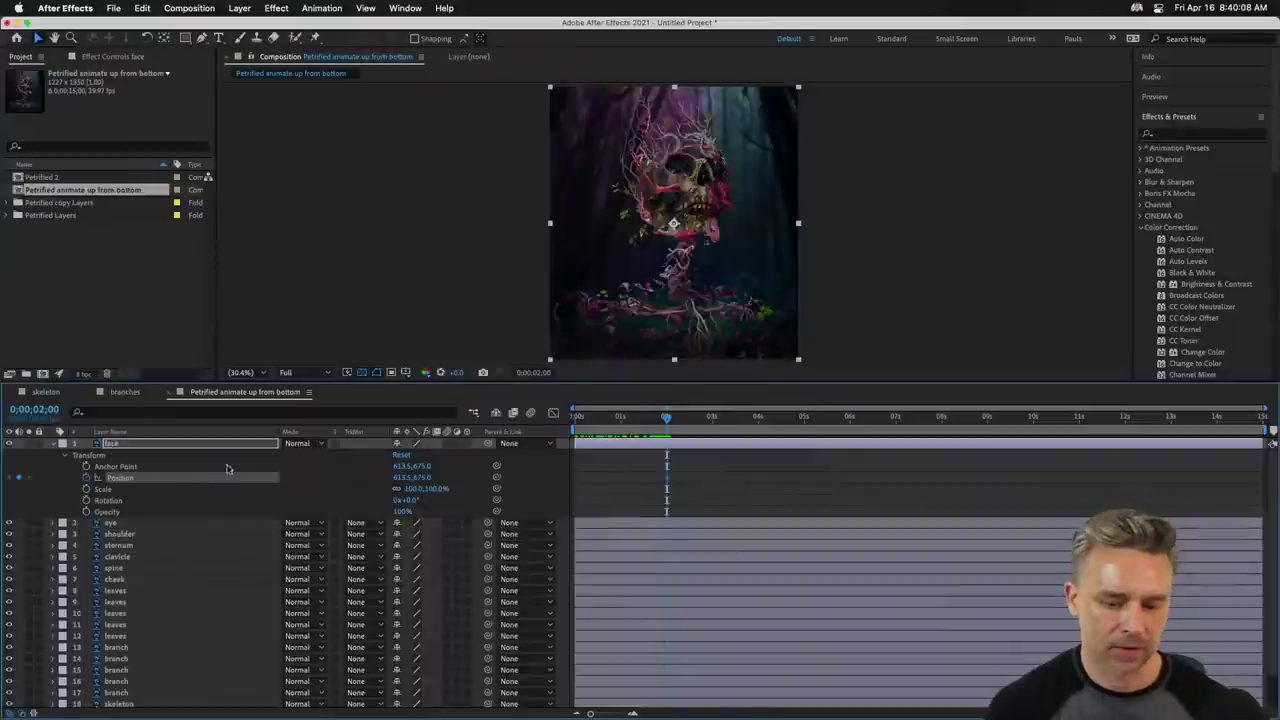
Add Scale and Rotation keyframes to the face layer at 2 seconds, and return to the start of the timeline.
left_click(86, 489)
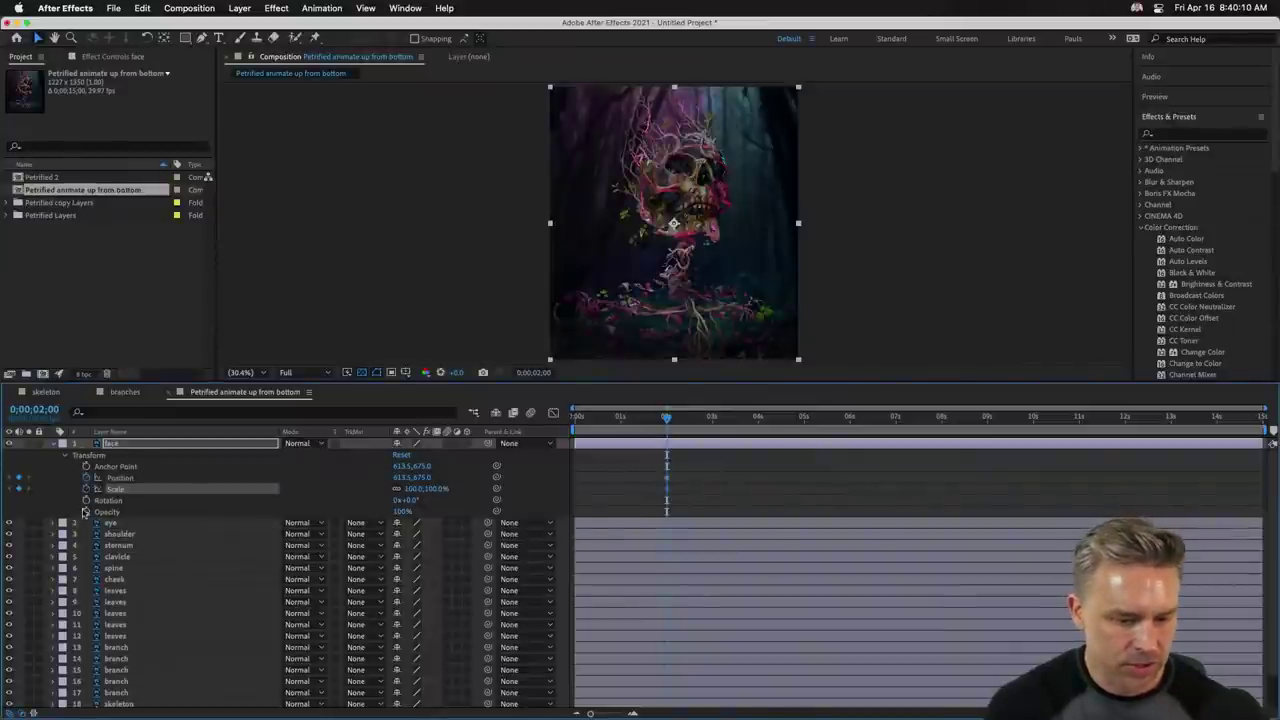
left_click(86, 500)
left_click(626, 487)
key("Home")
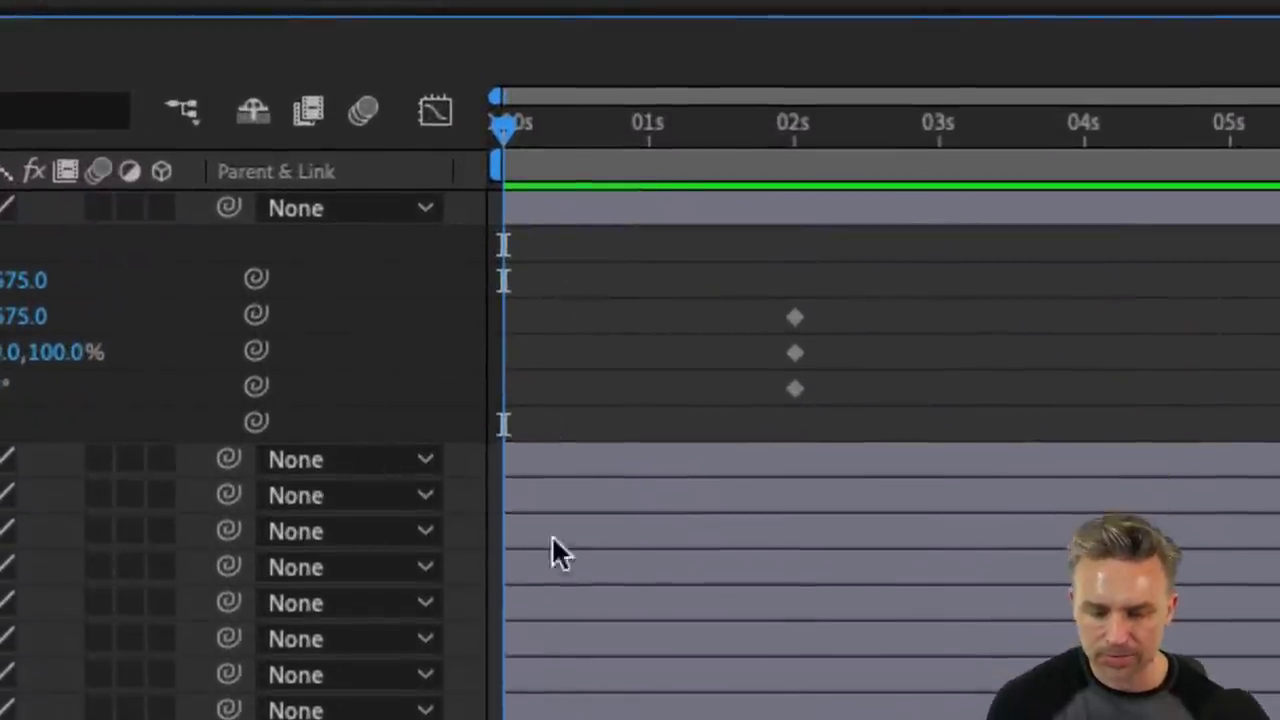
left_click_drag(583, 361, 580, 370)
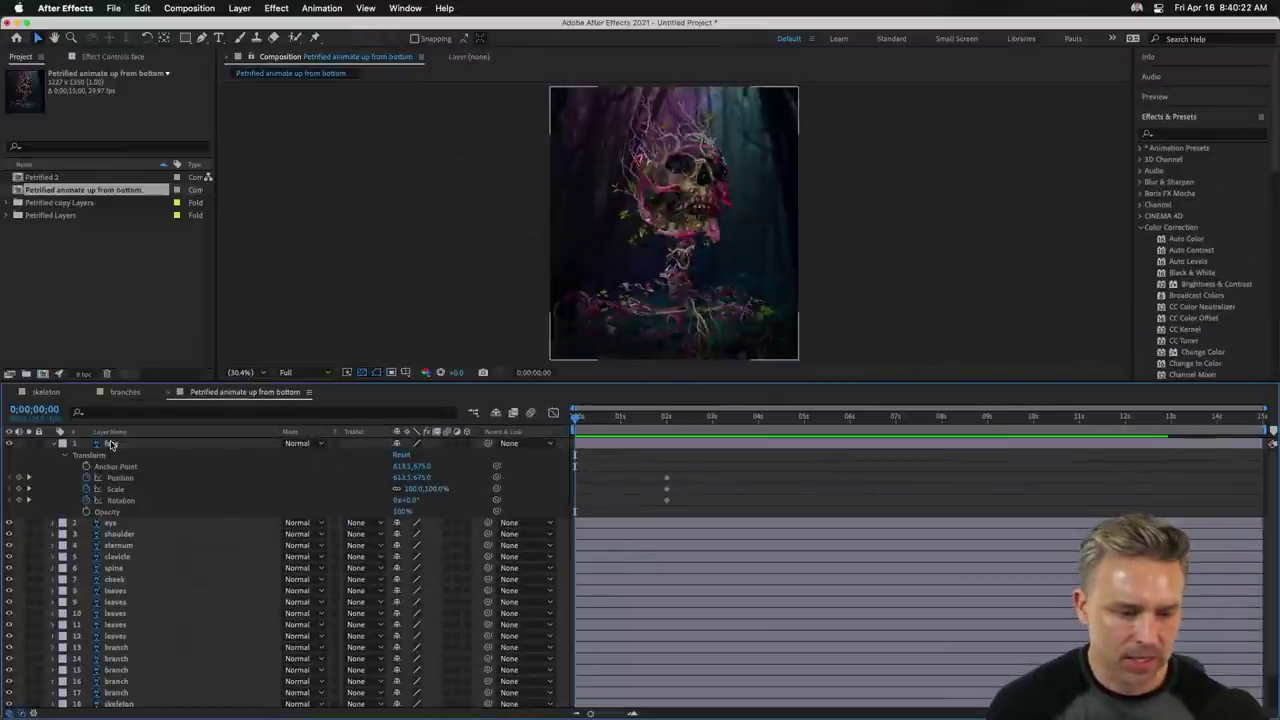
Move the face layer straight down to a Y position of about 1551 at 0 seconds, and preview its rise.
left_click(115, 443)
left_click_drag(688, 177, 688, 358)
key("space")
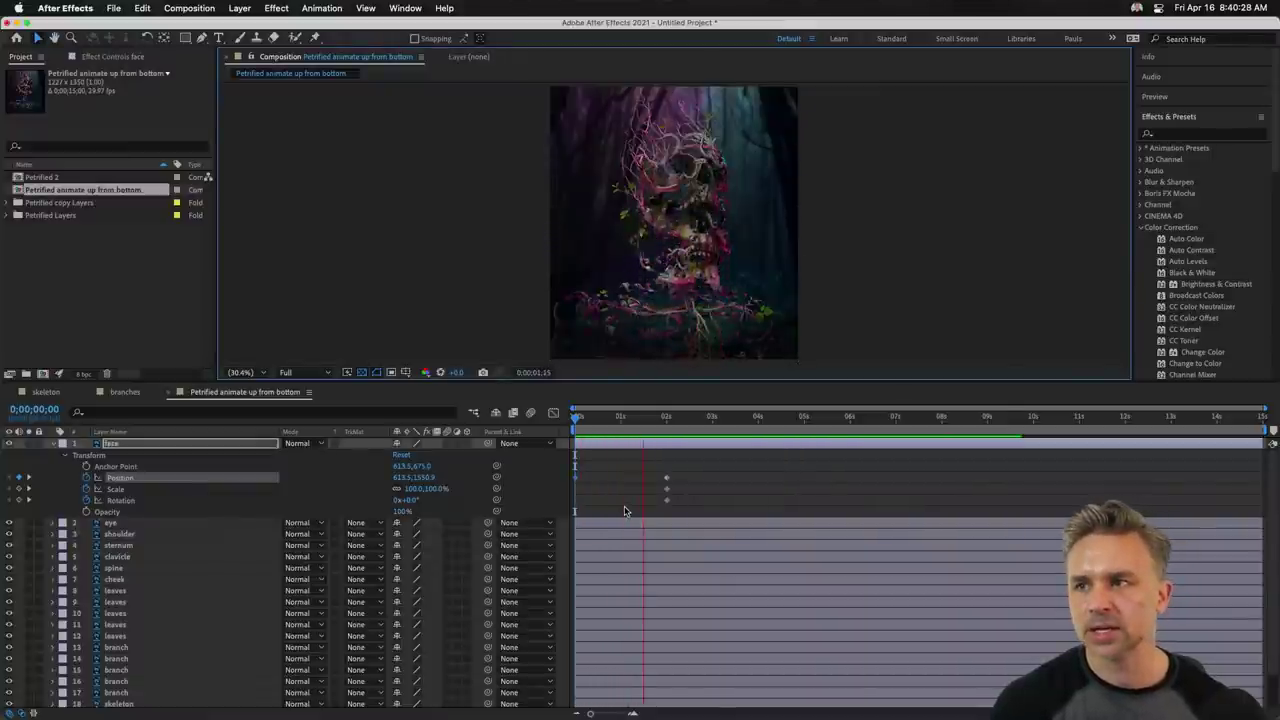
key("space")
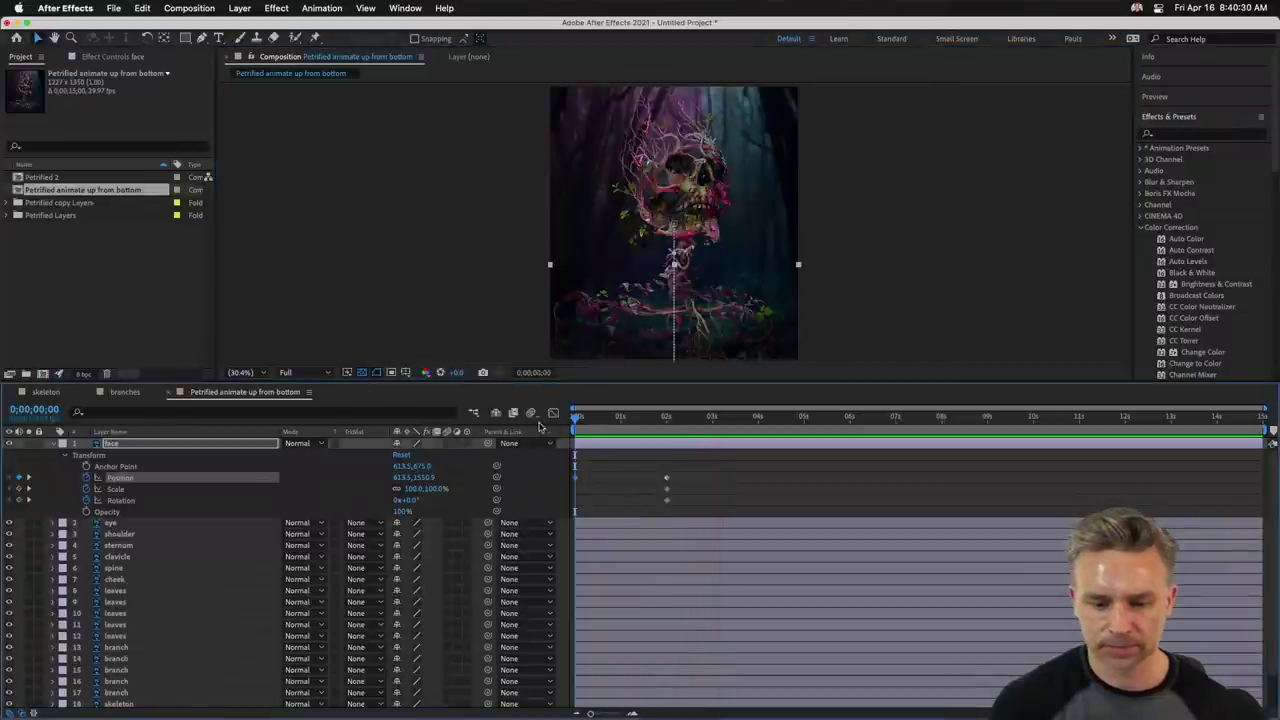
key("space")
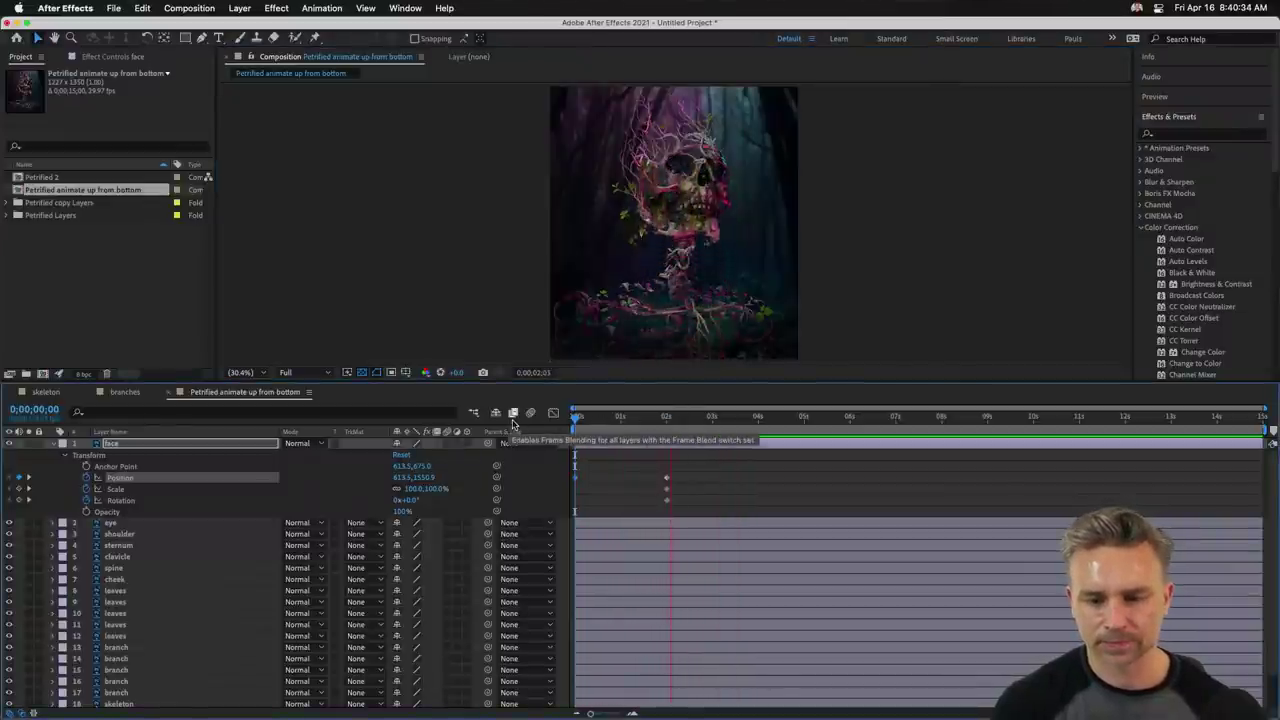
key("space")
Select the layers from face to skeleton, show only their Position properties, and add Position keyframes at the 2-second mark.
key("k")
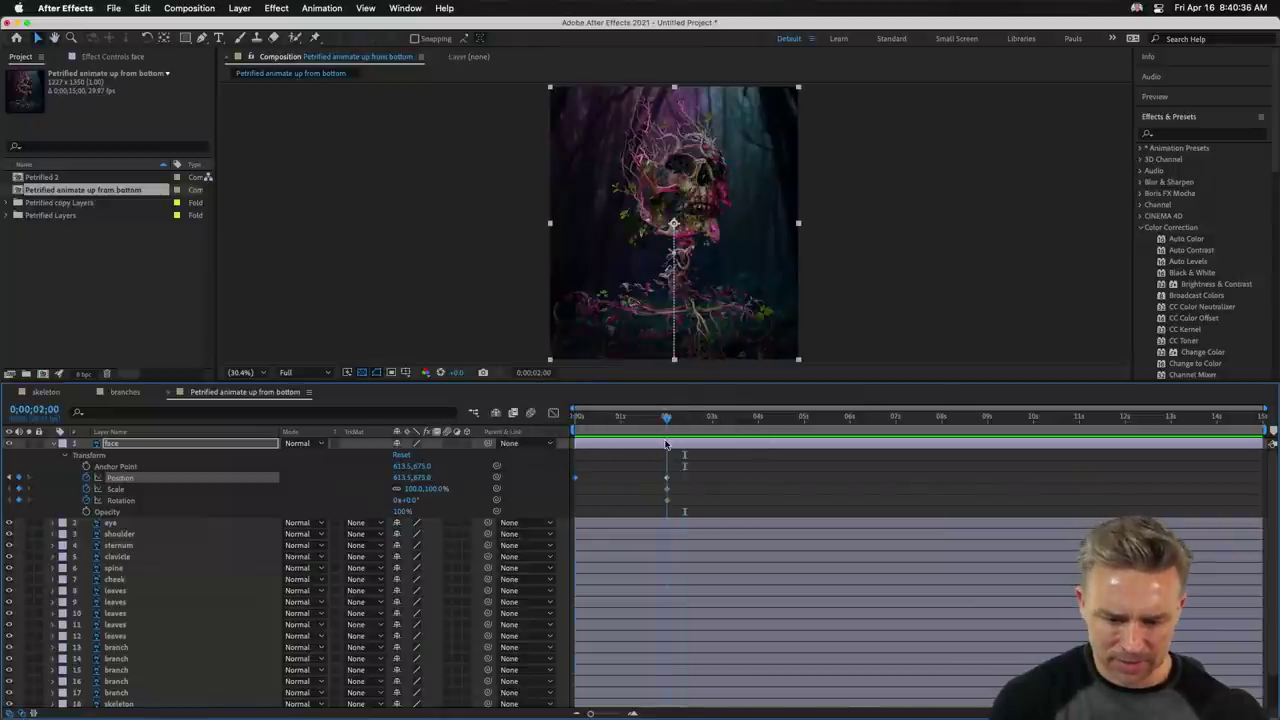
left_click(129, 527)
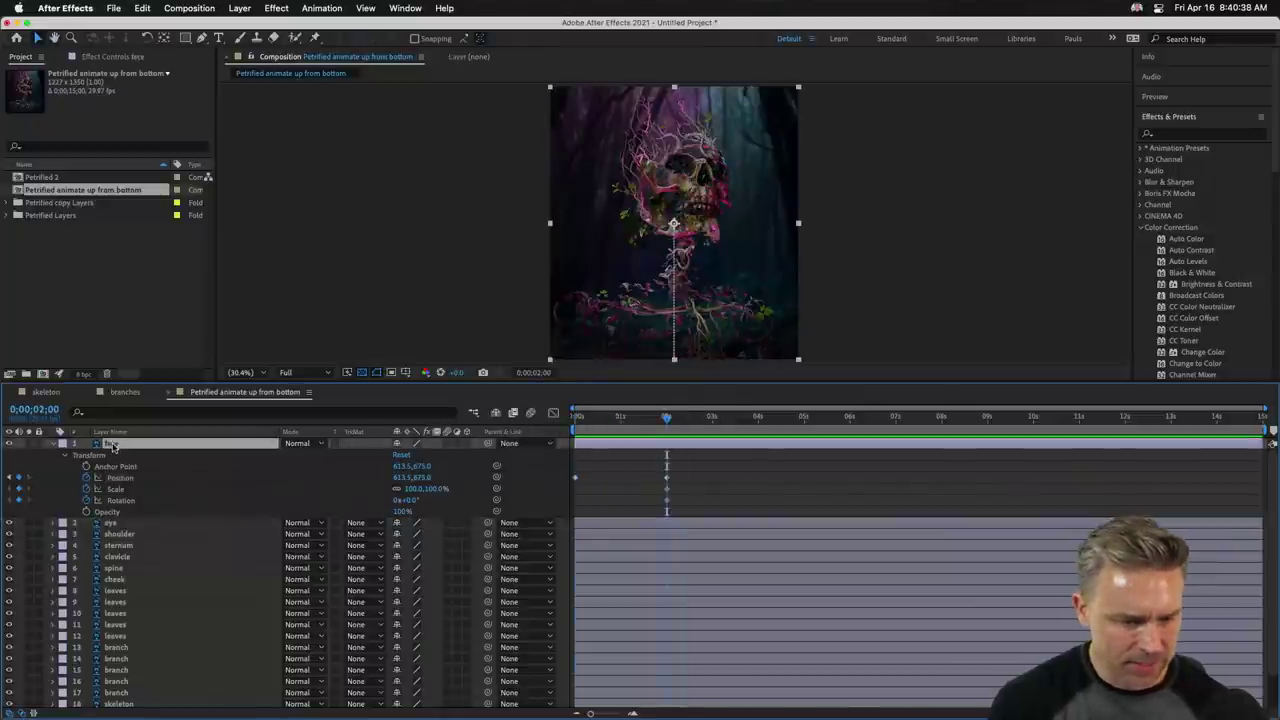
scroll(110, 620, "down", 2)
key("super+a")
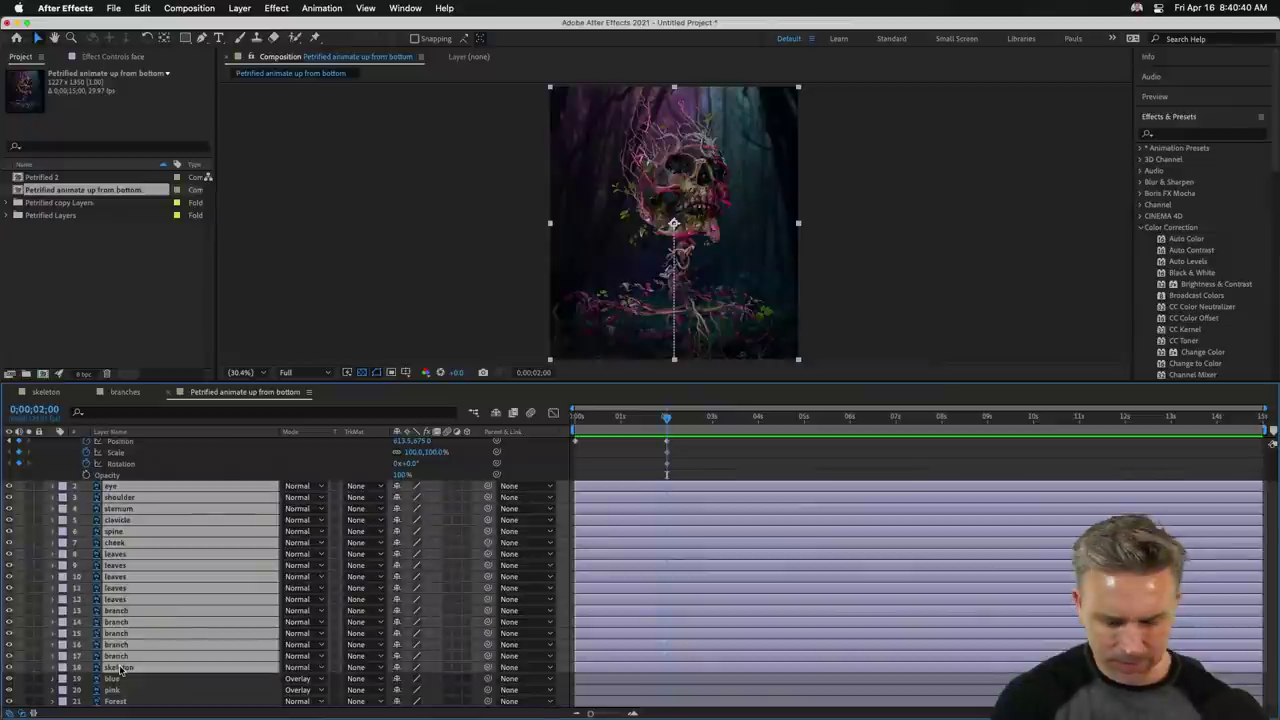
key("p")
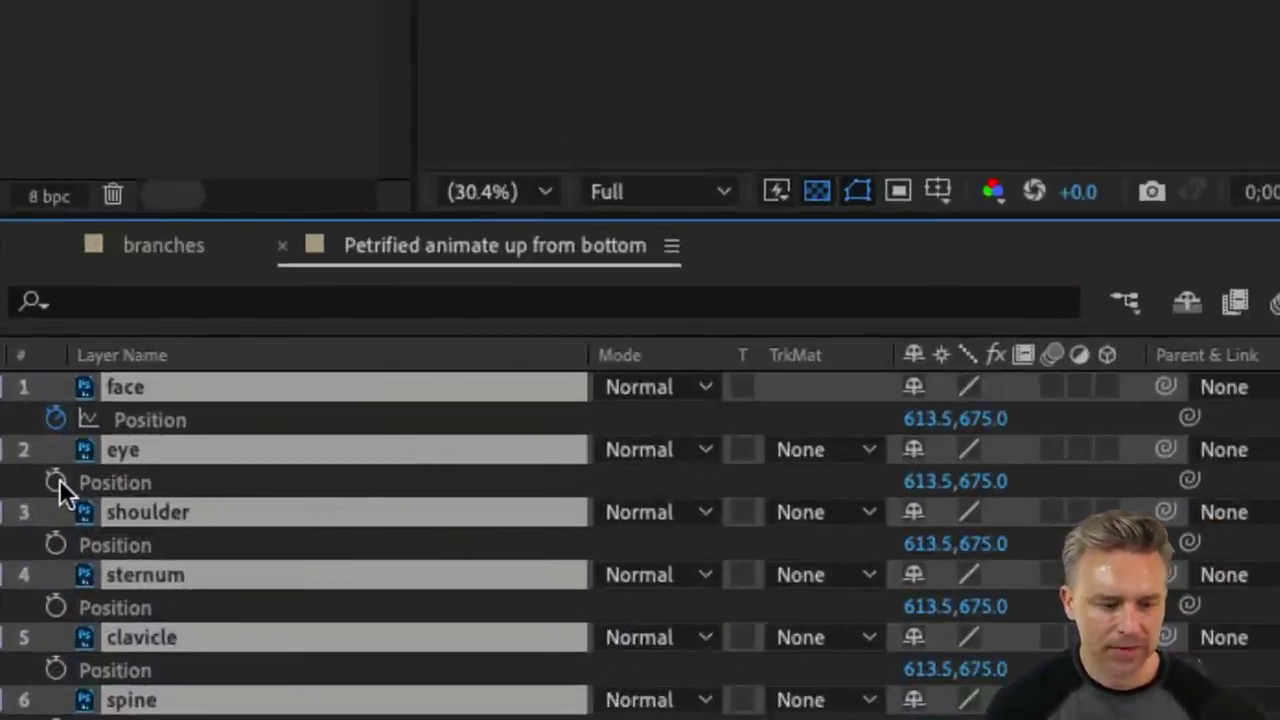
left_click(57, 481)
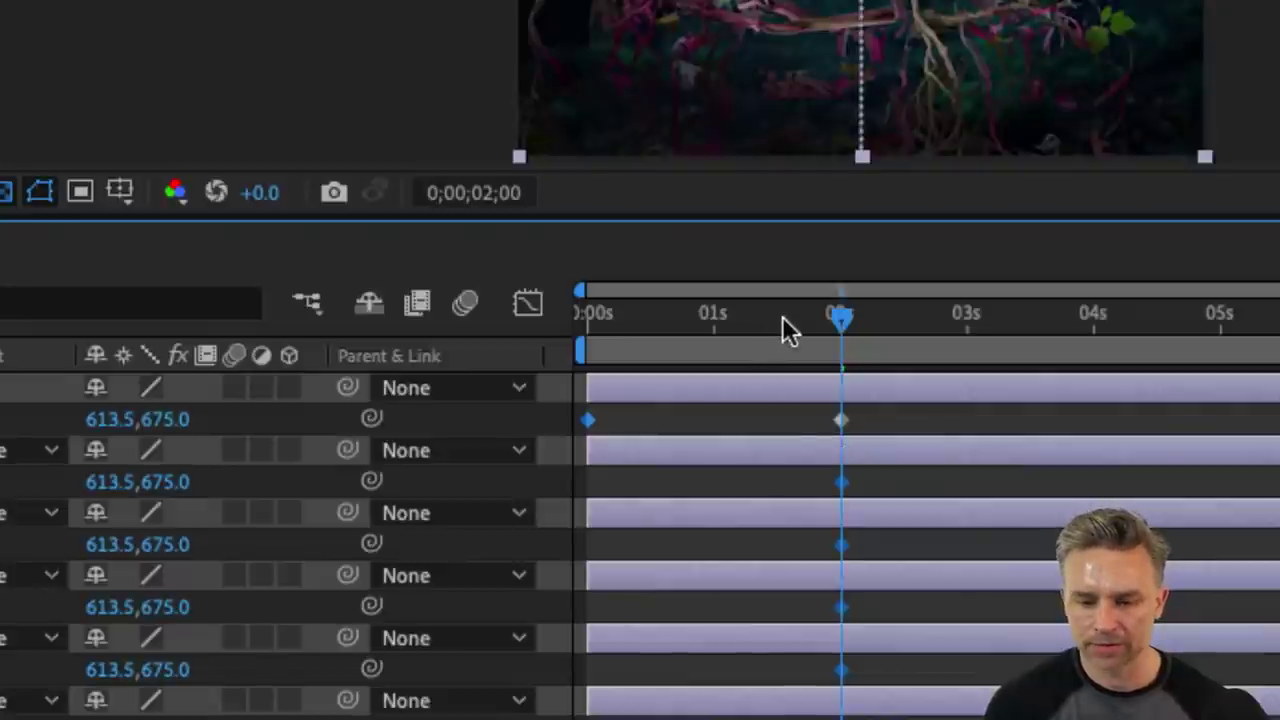
At 0 seconds, move the layers from eye to skeleton straight down to a Y position of about 1663, and deselect them.
key("Home")
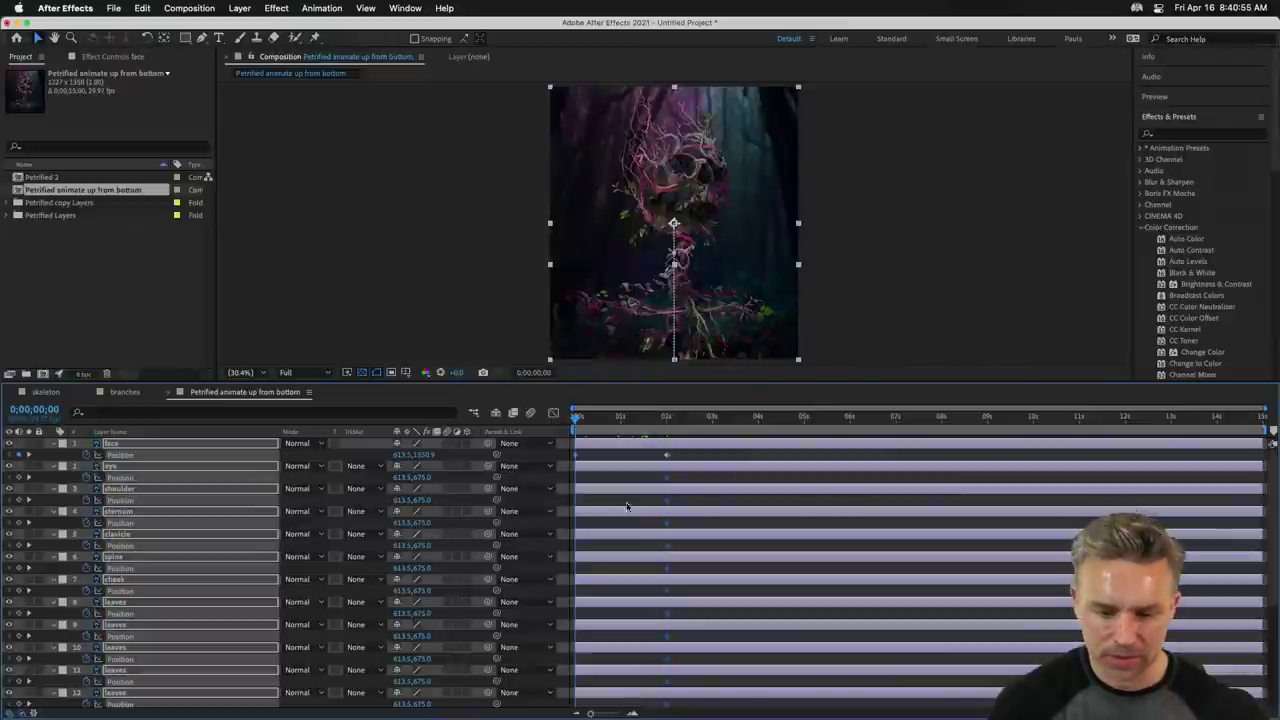
left_click(627, 507)
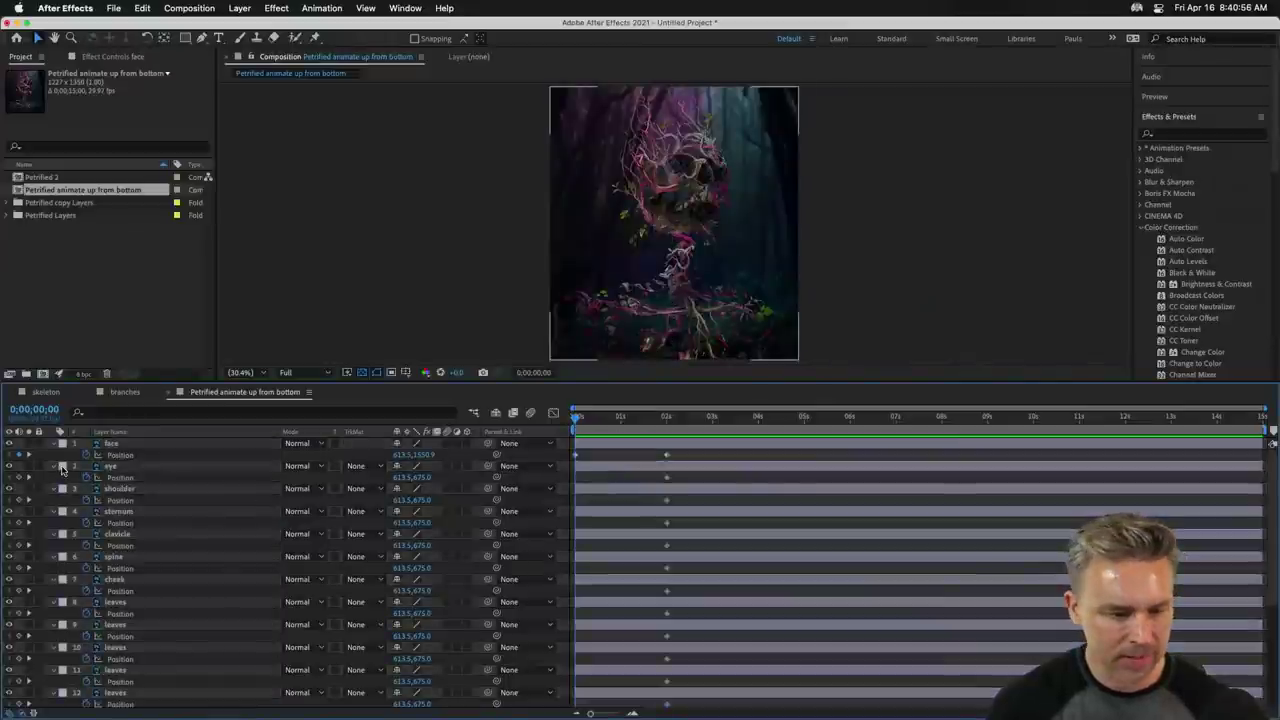
left_click(121, 479)
scroll(121, 479, "down", 5)
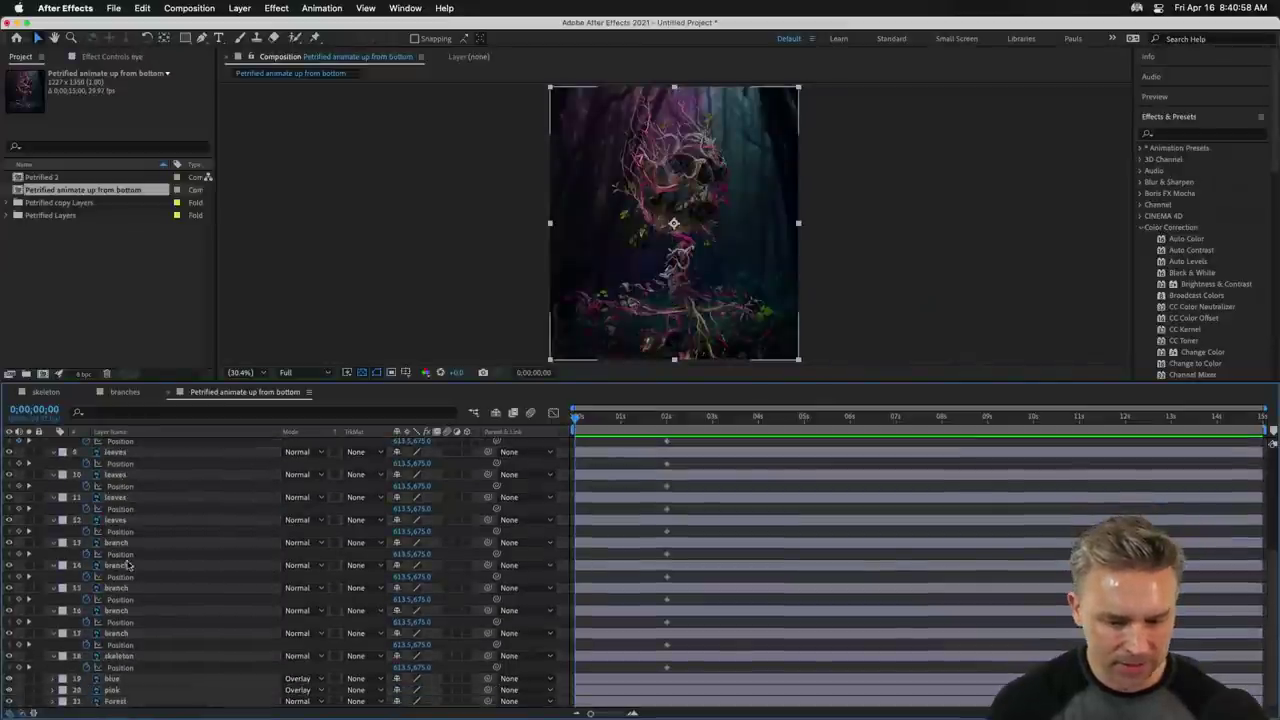
left_click(126, 655, "shift")
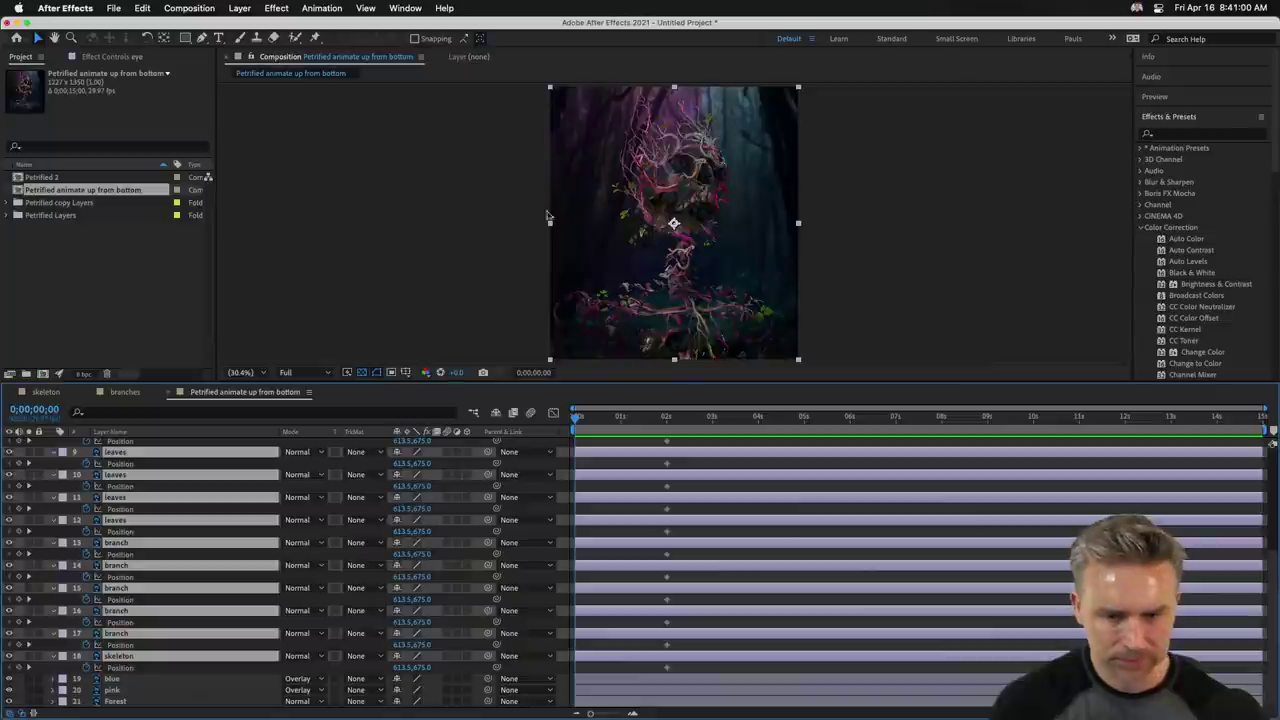
left_click_drag(674, 224, 675, 415)
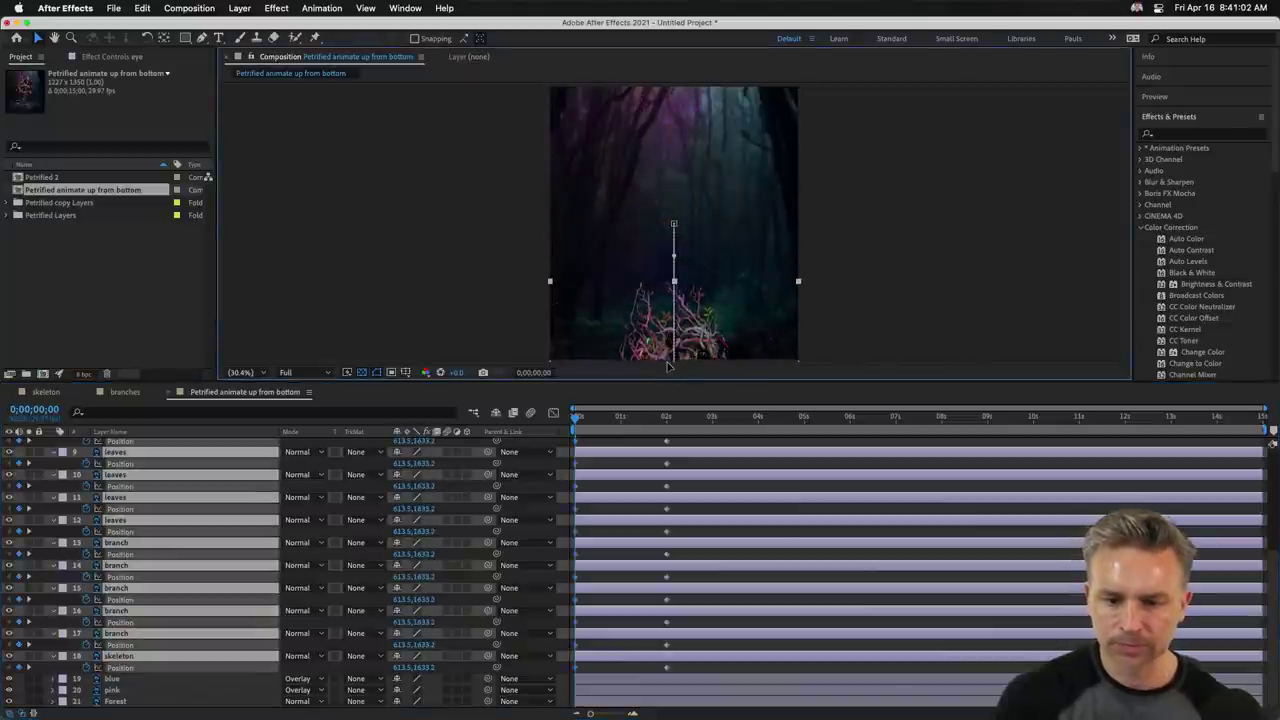
key("shift+Down")
key("shift+Down")
key("shift+Down")
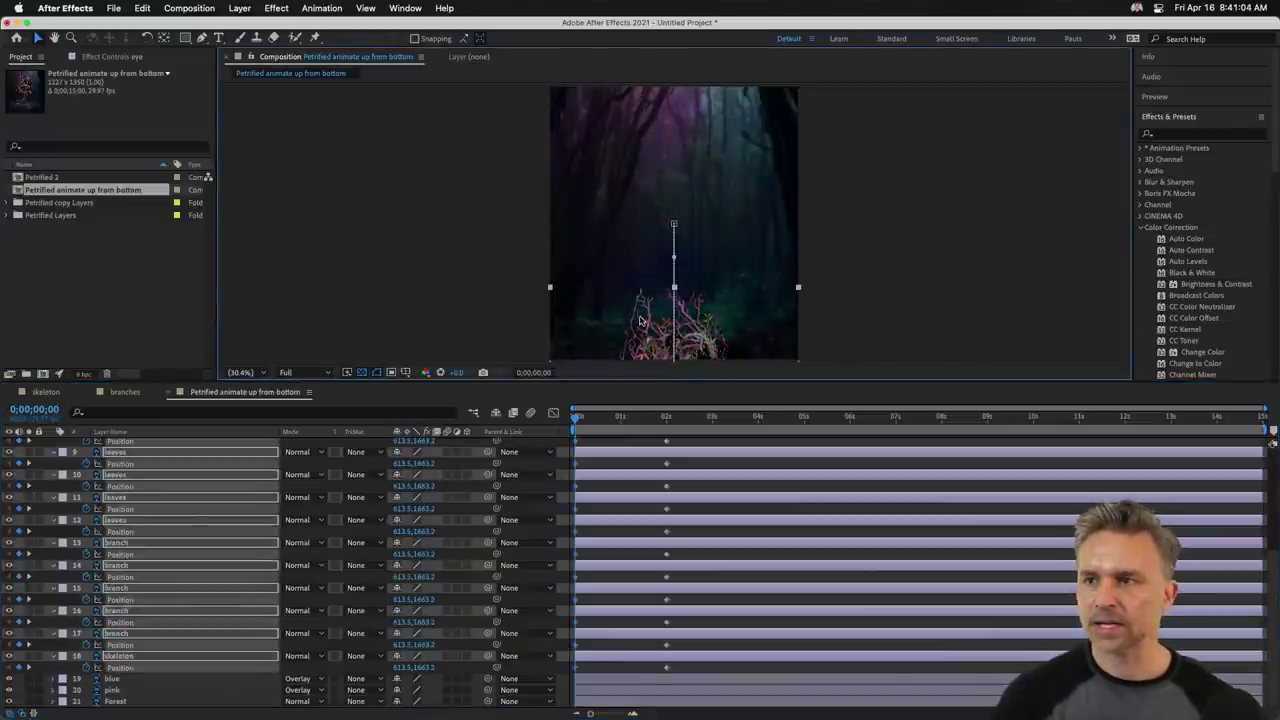
left_click(410, 262)
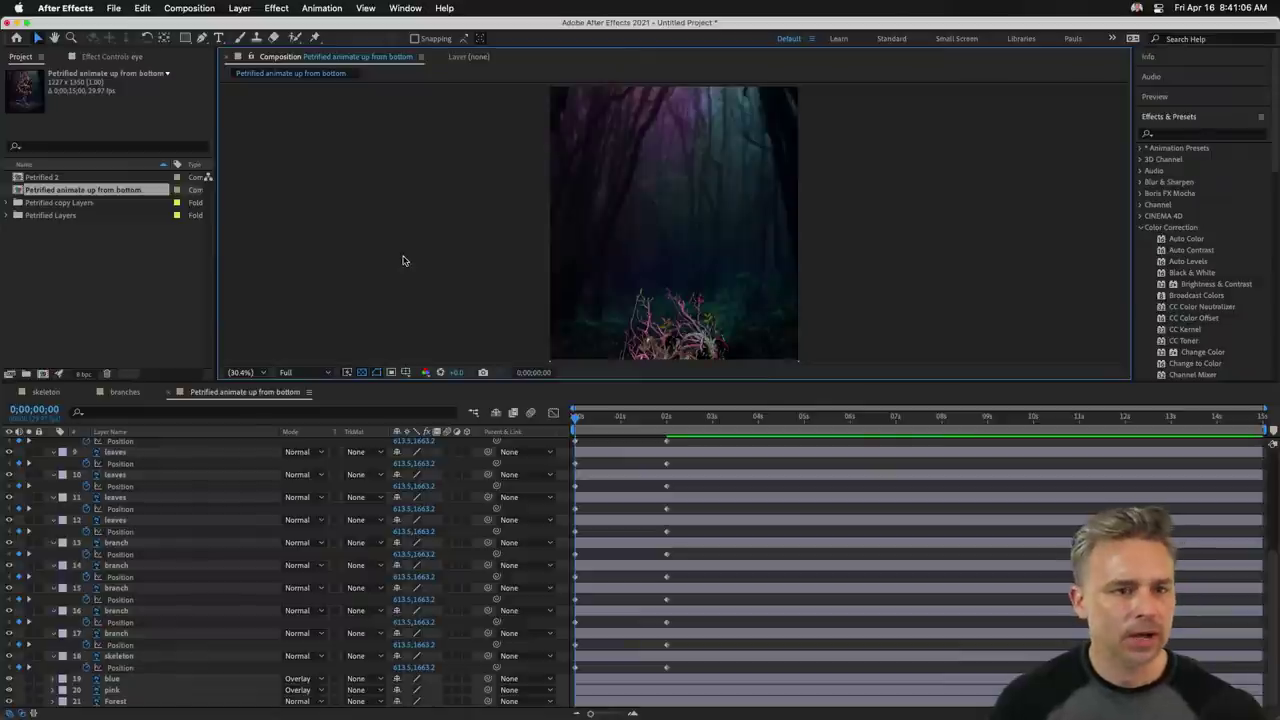
Preview the layers rising from the bottom, including a 100% close-up of the branches at the start of the animation.
key("space")
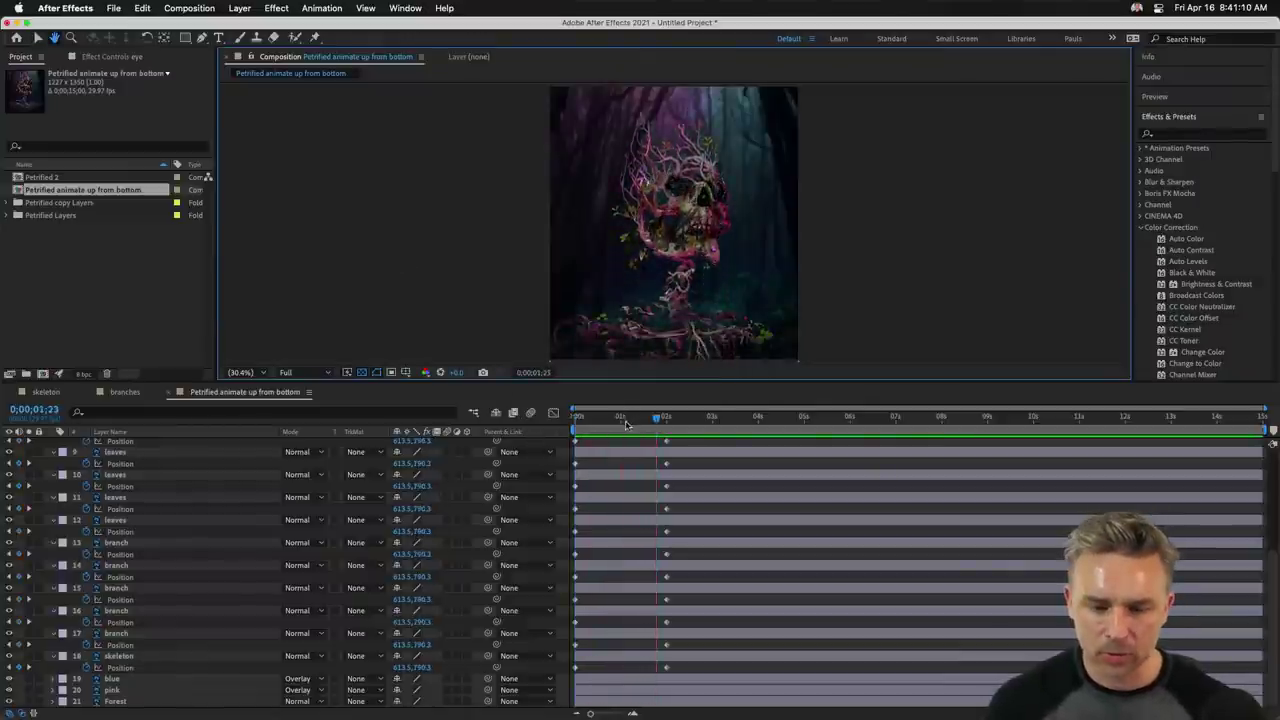
key("space")
key("period")
key("period")
key("period")
key("period")
key("period")
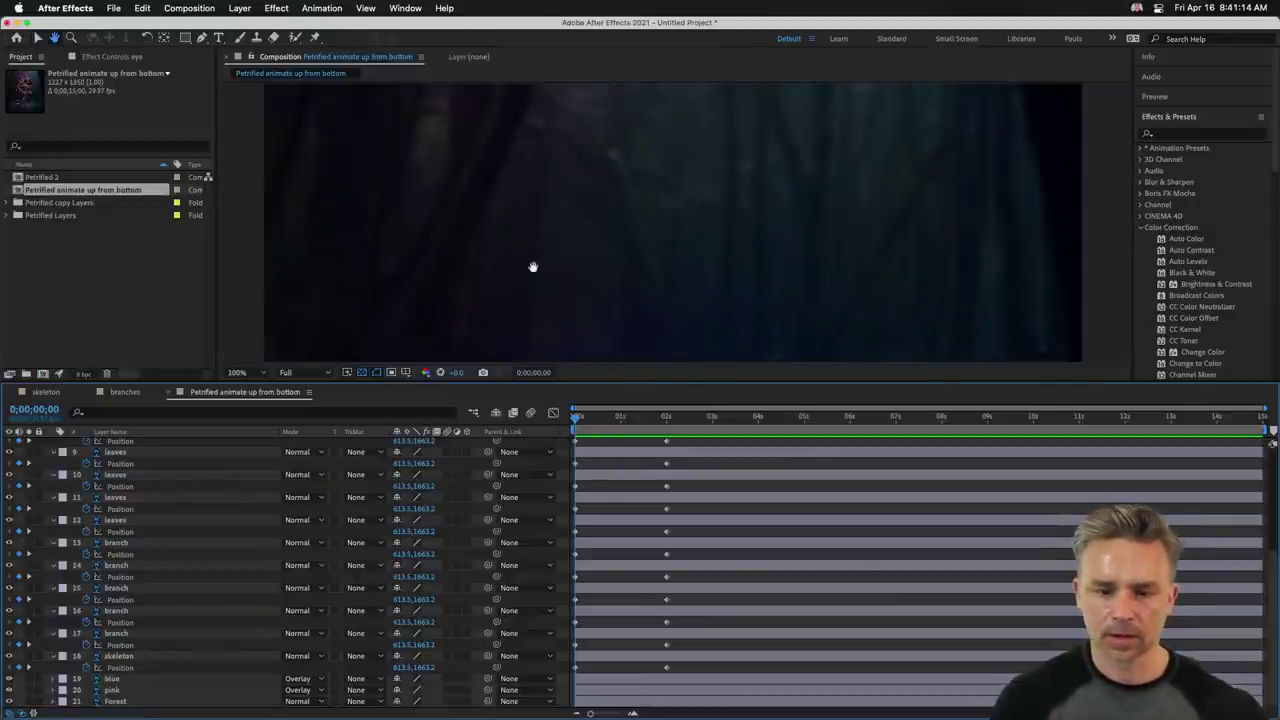
left_click_drag(535, 261, 557, 94)
key("space")
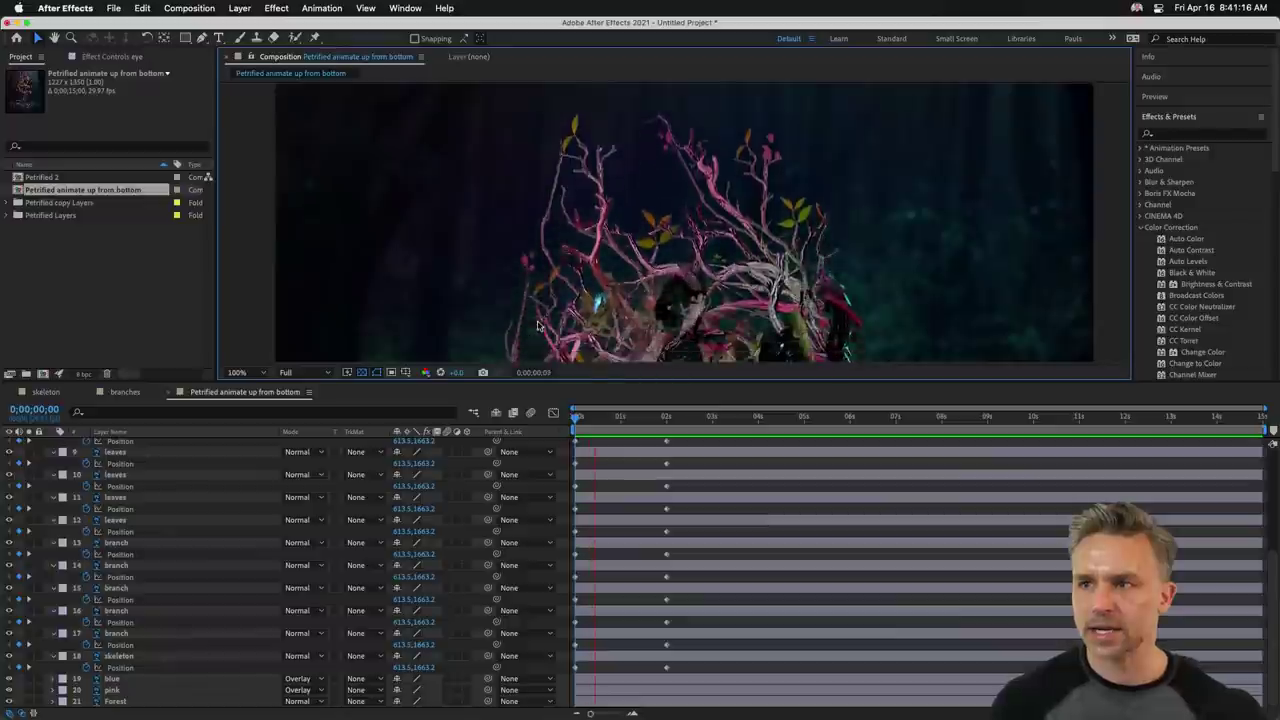
left_click_drag(585, 408, 464, 421)
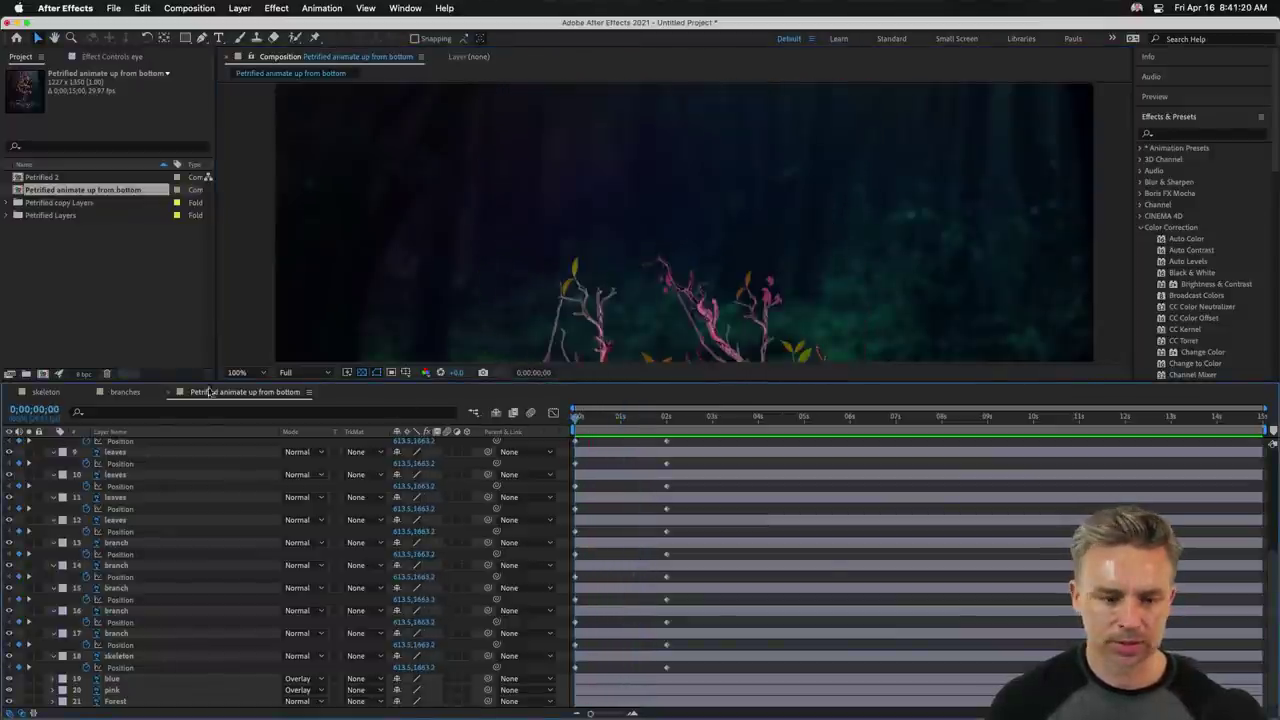
Fit the whole composition in an enlarged viewer and replay the rise, checking the layers around the 1-second mark.
left_click(263, 376)
left_click(262, 388)
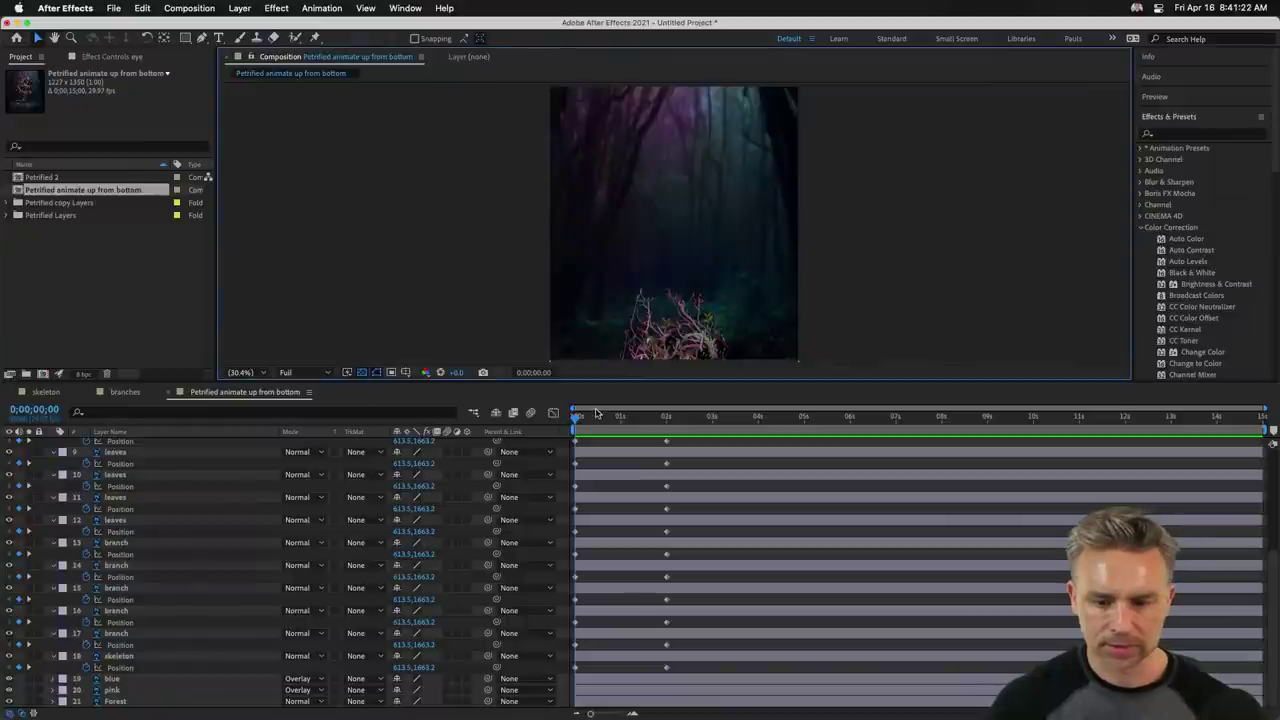
key("space")
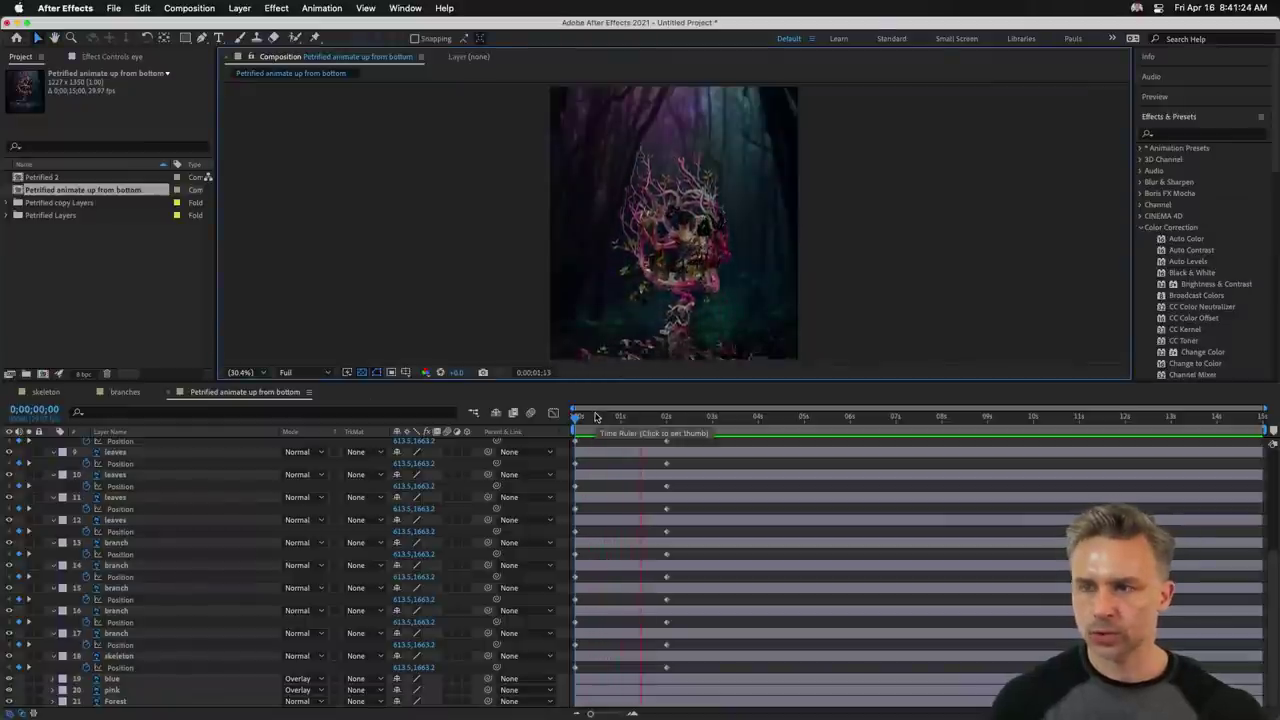
mouse_move(621, 420)
left_mouse_down()
mouse_move(577, 418)
mouse_move(677, 418)
mouse_move(577, 418)
mouse_move(620, 420)
left_mouse_up()
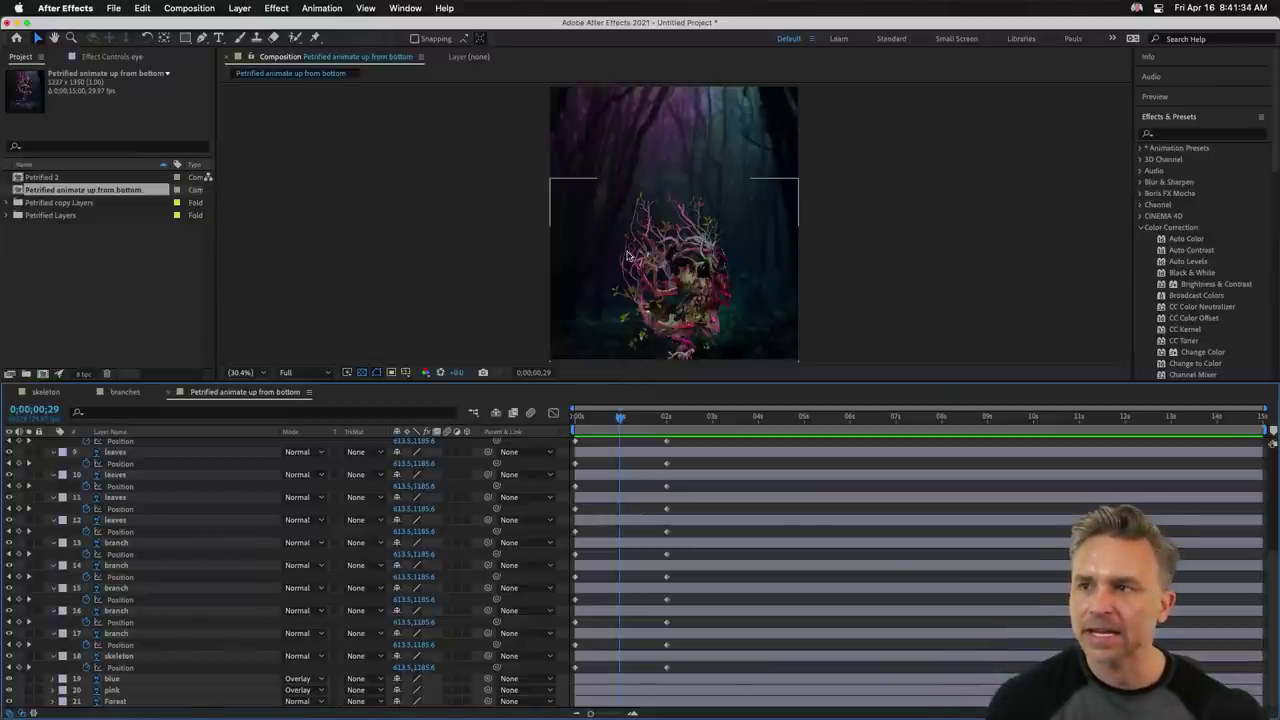
left_click_drag(648, 381, 662, 154)
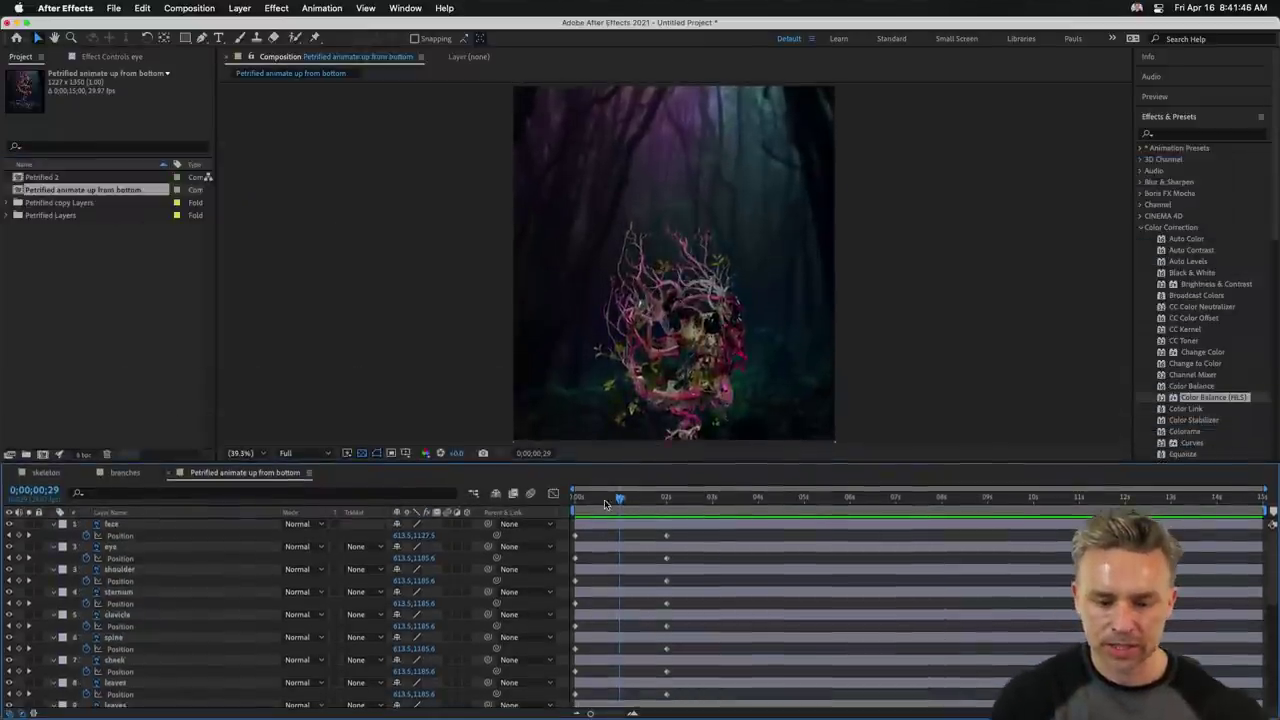
key("space")
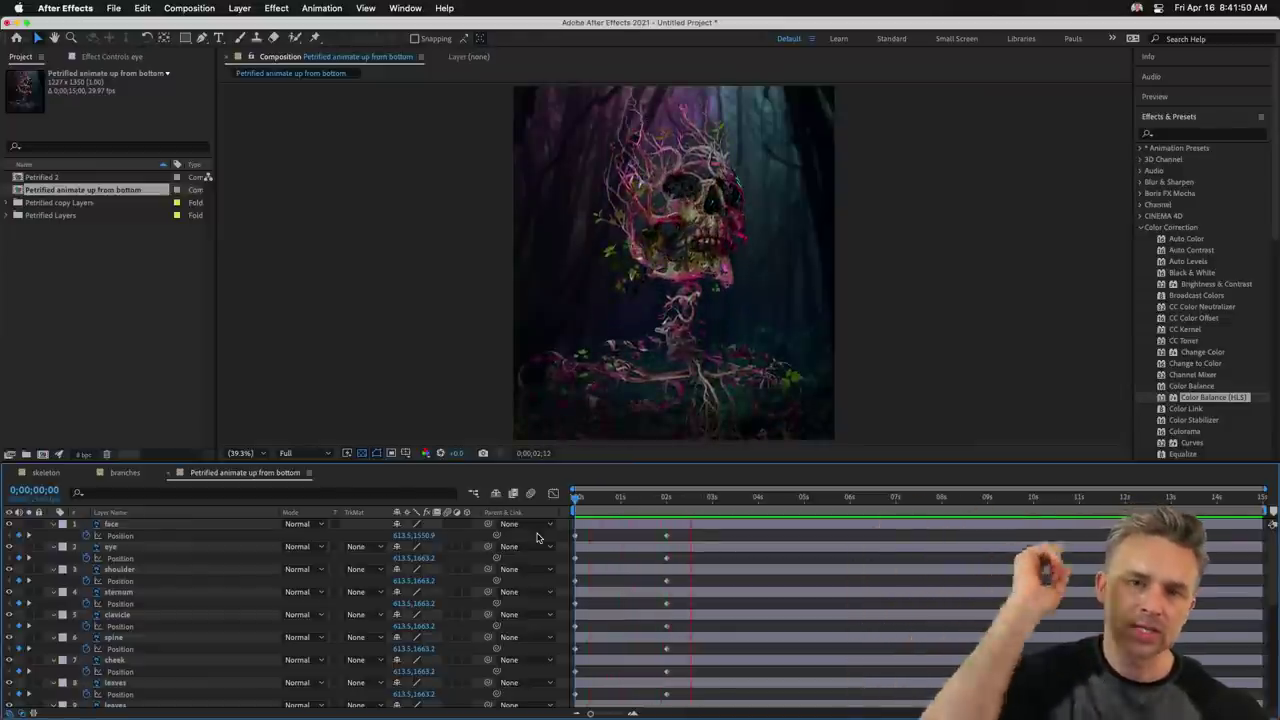
Select the 2-second Position keyframes of the face through skeleton layers and apply Easy Ease to them.
left_click(667, 498)
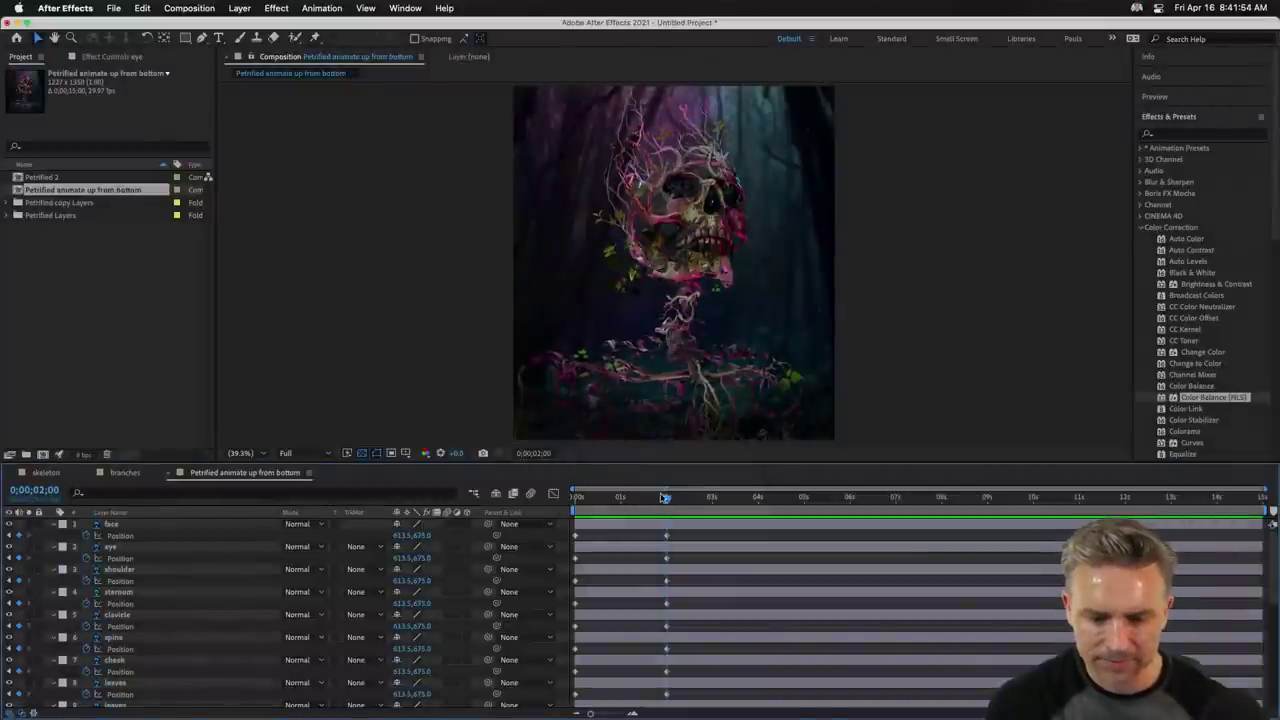
left_click_drag(645, 462, 640, 152)
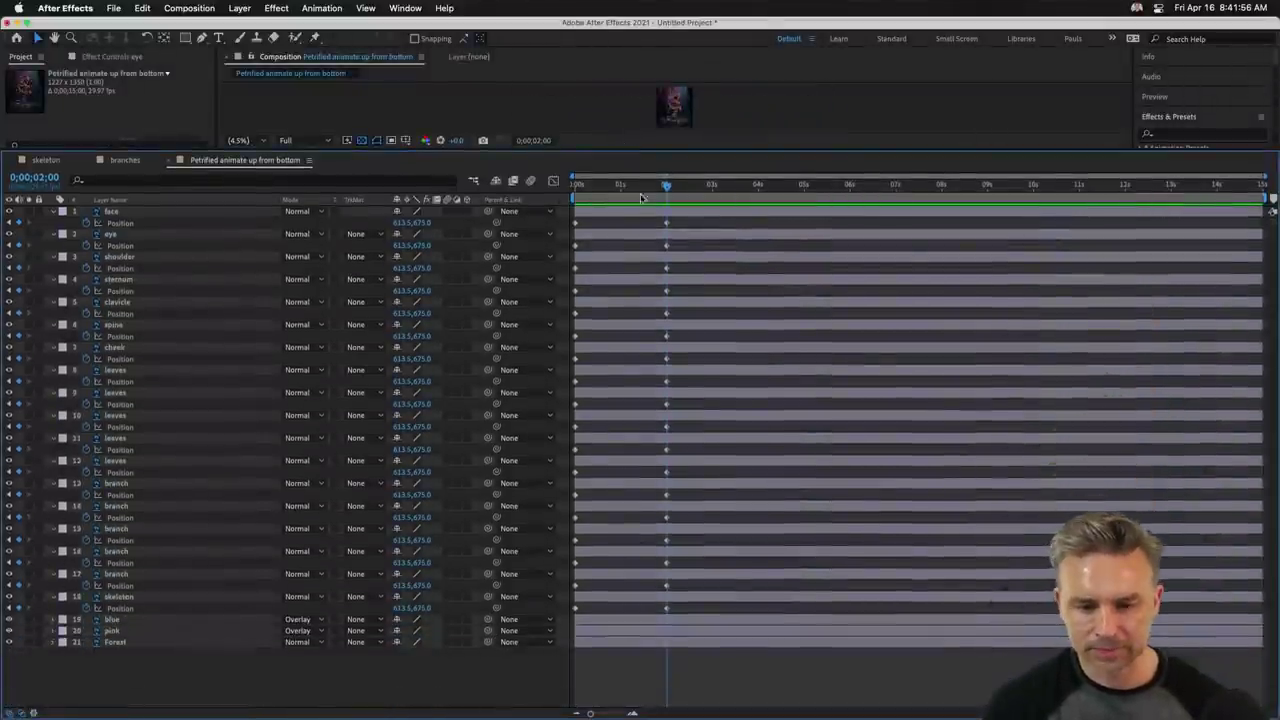
left_click_drag(733, 224, 656, 254)
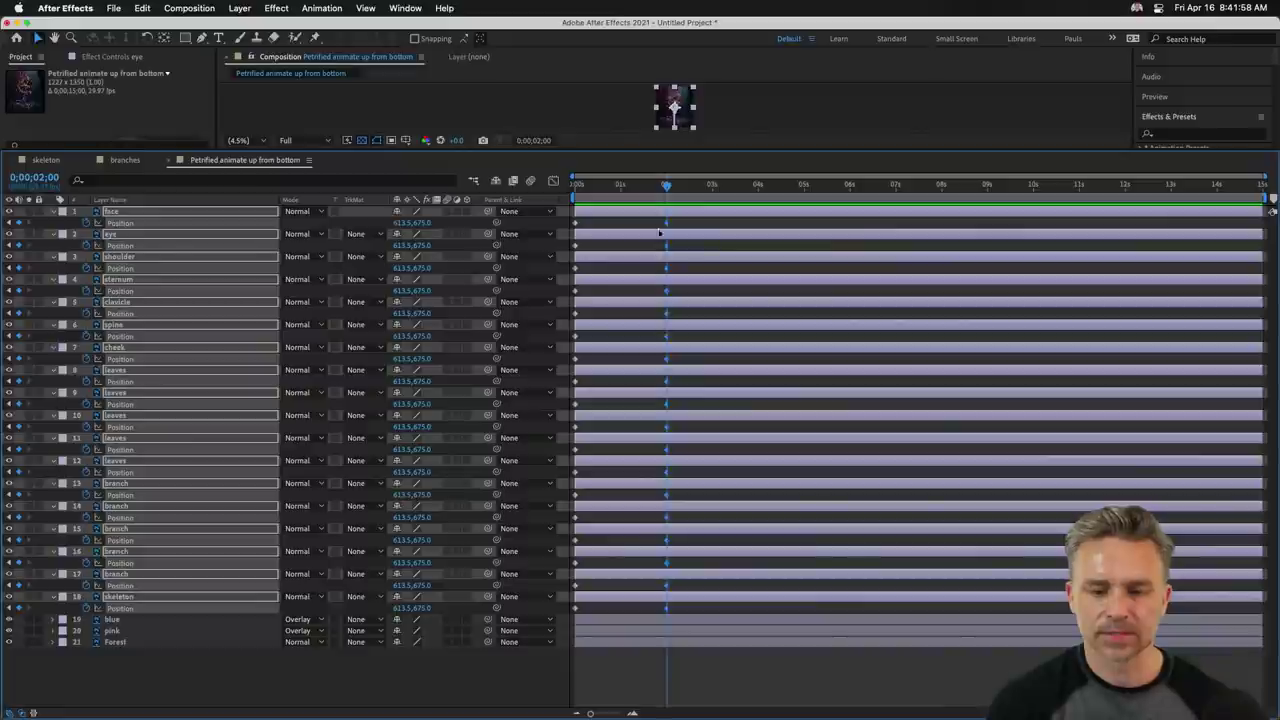
right_click(666, 225)
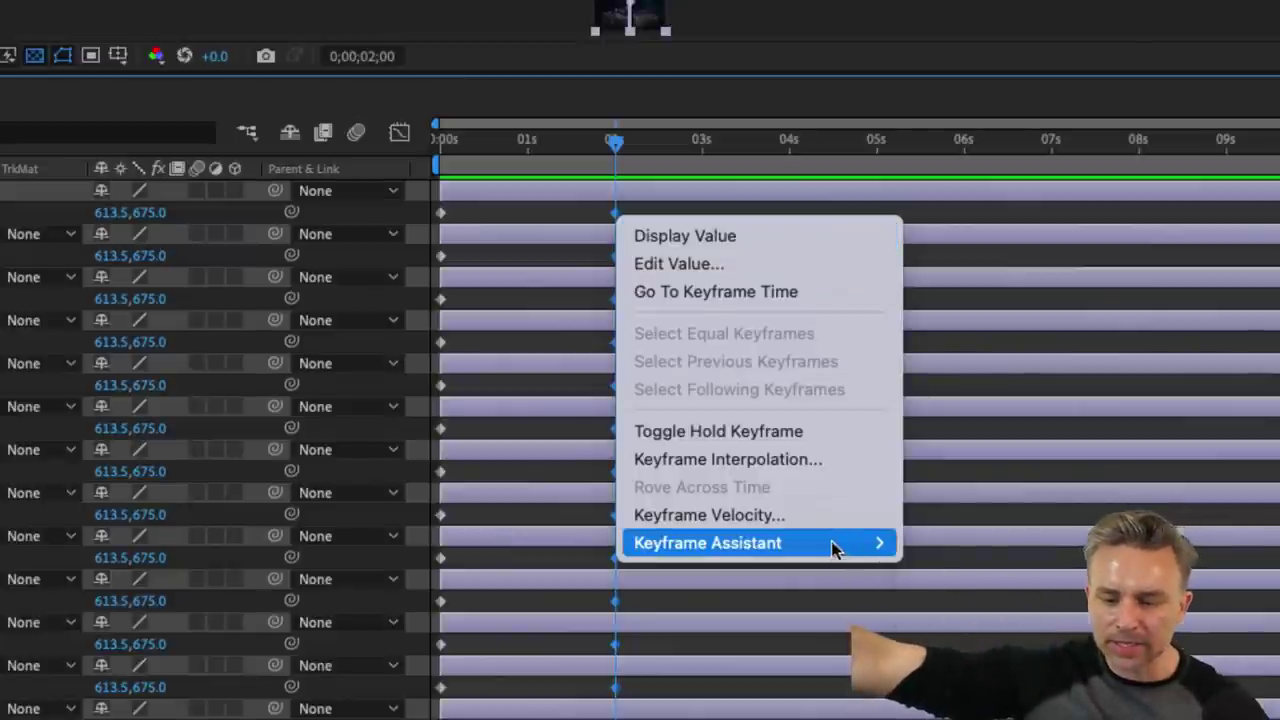
mouse_move(840, 545)
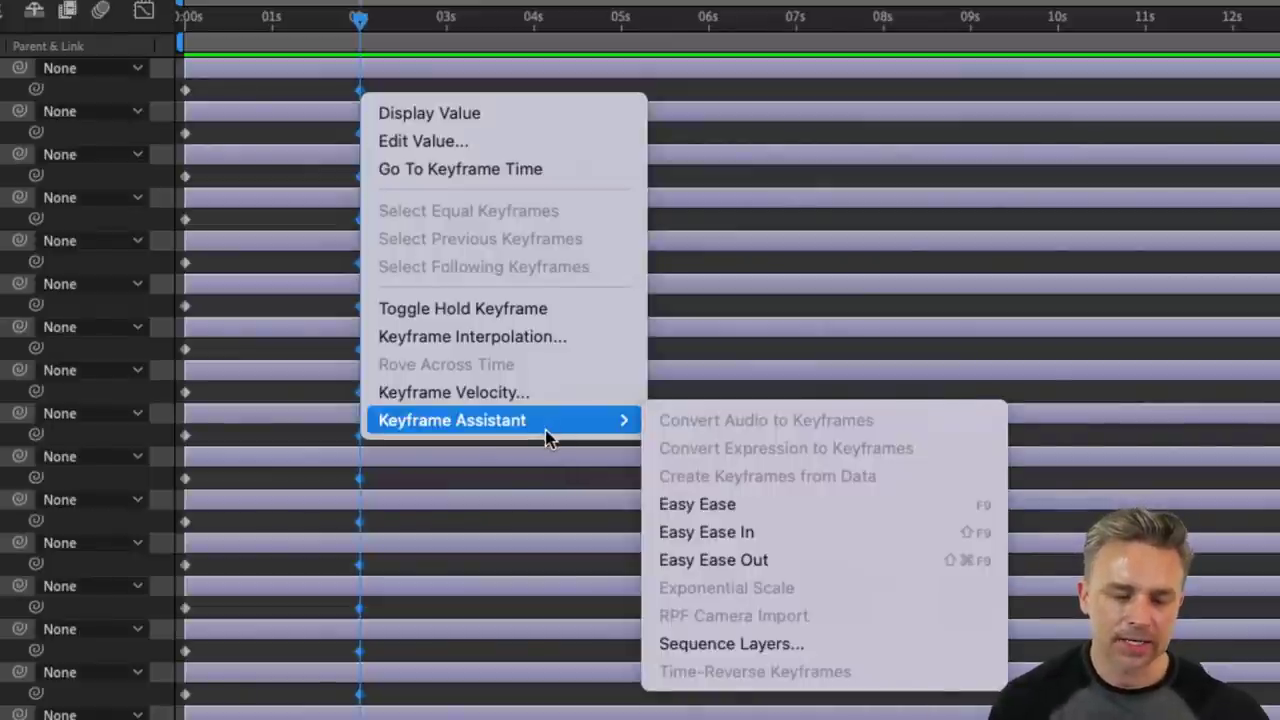
left_click(840, 512)
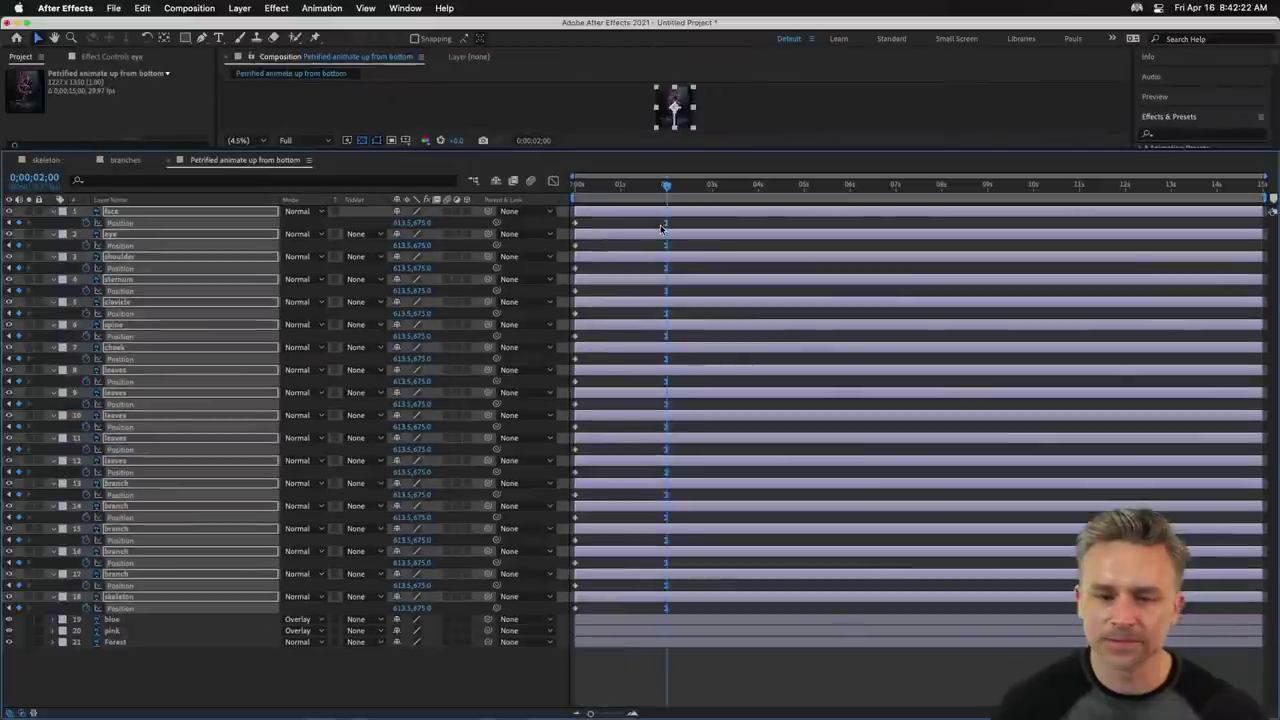
Enlarge the composition view and replay the eased rise of the layers from the start of the timeline.
left_click_drag(618, 148, 538, 442)
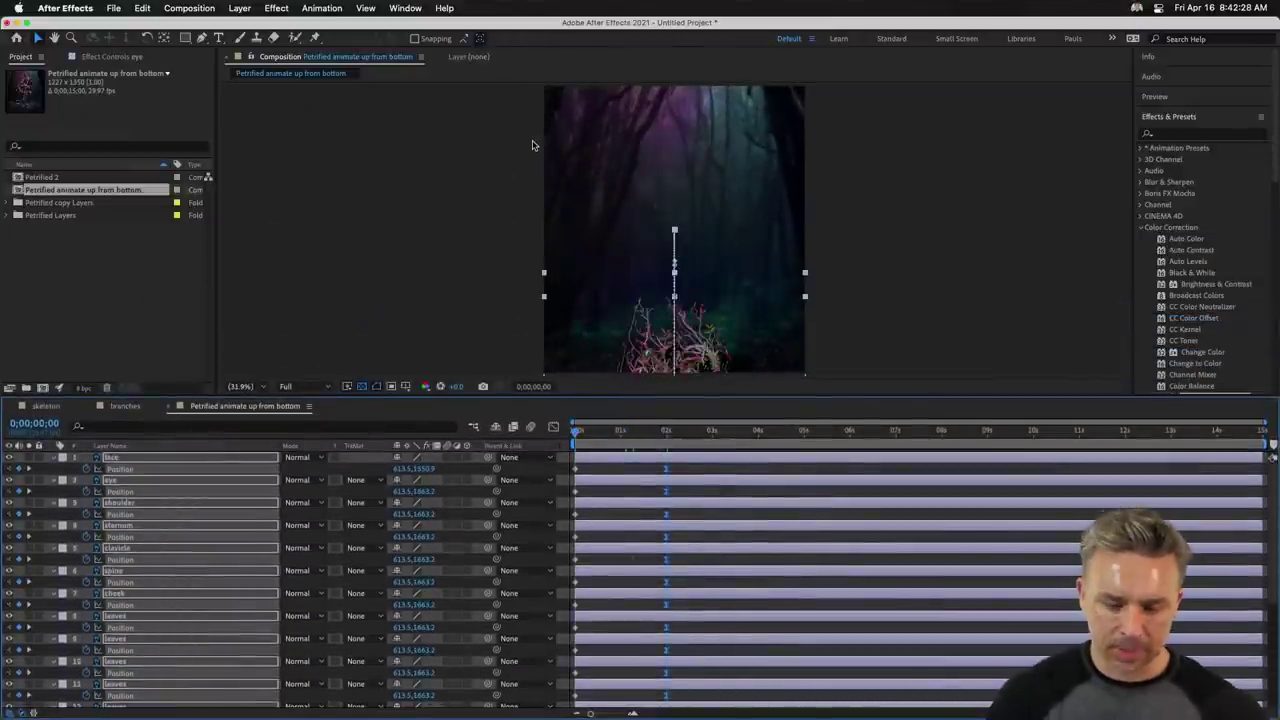
key("period")
key("space")
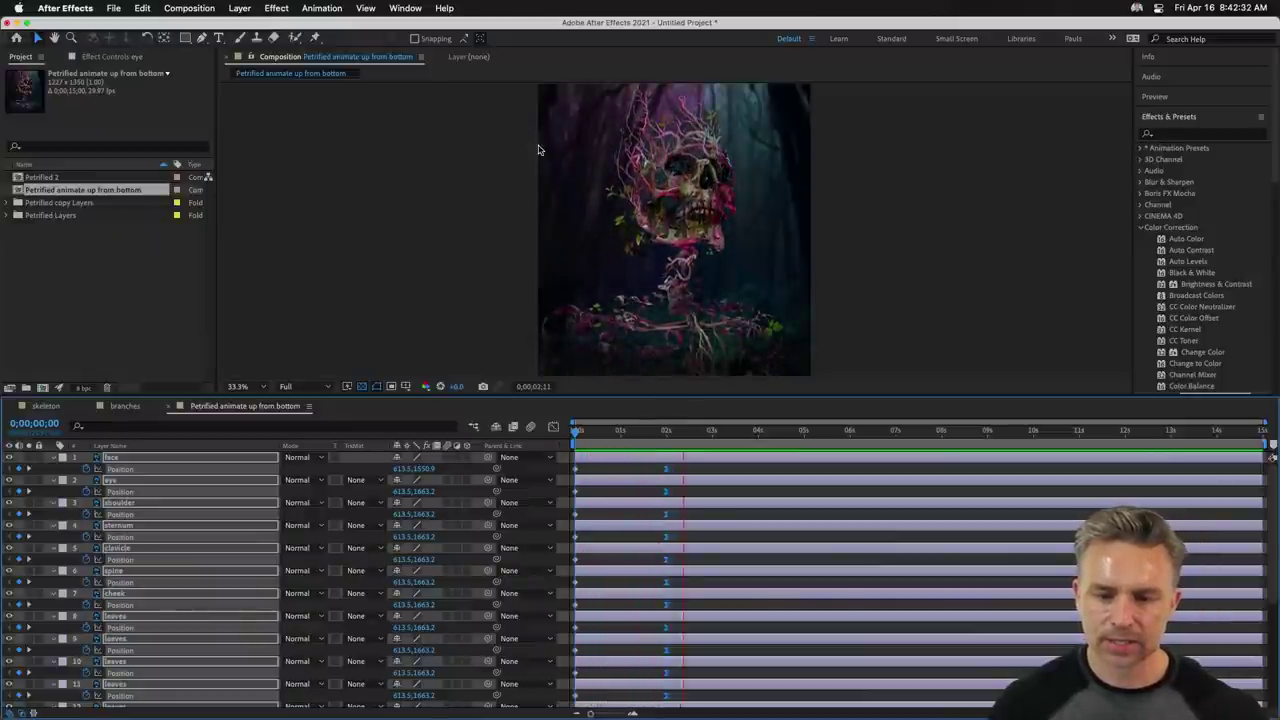
key("space")
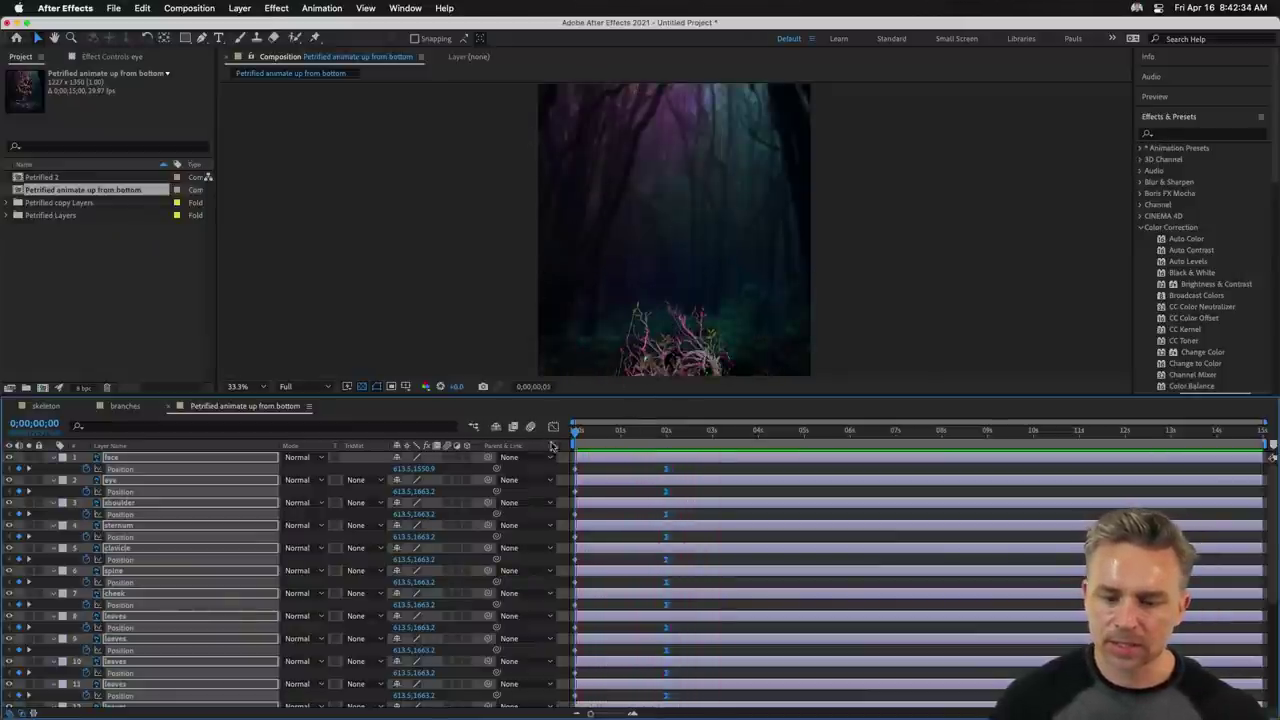
key("space")
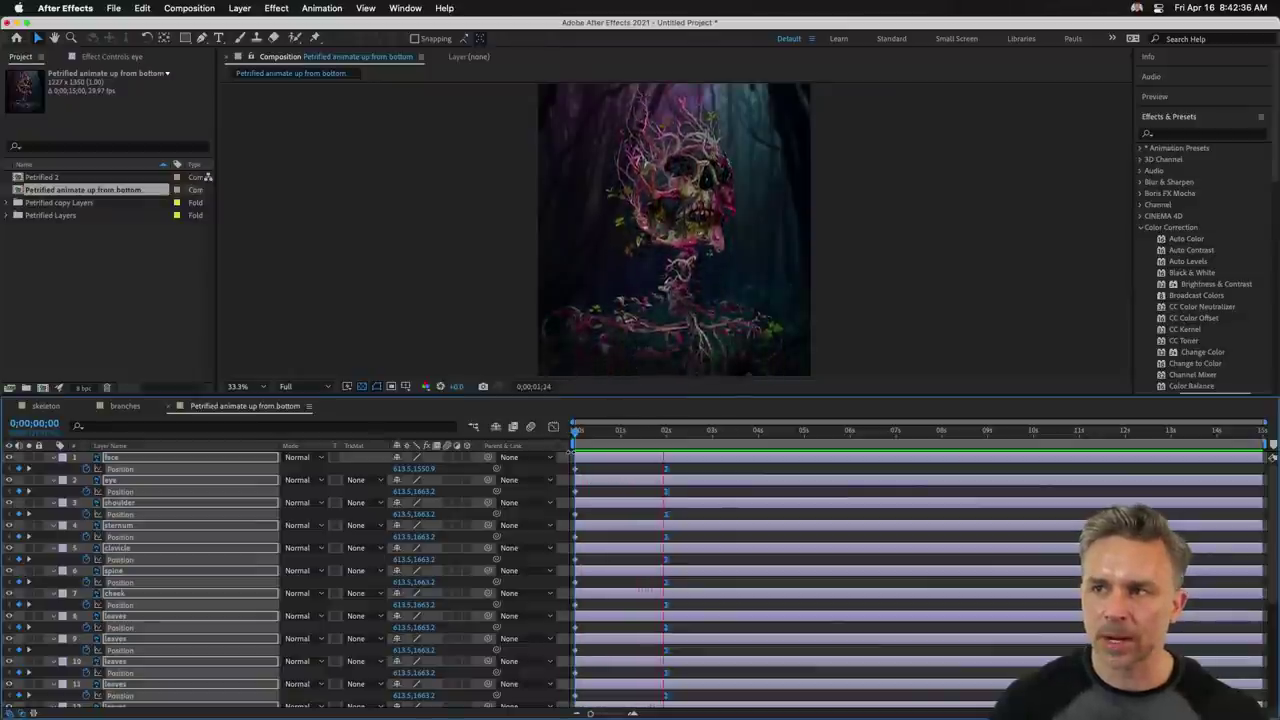
key("space")
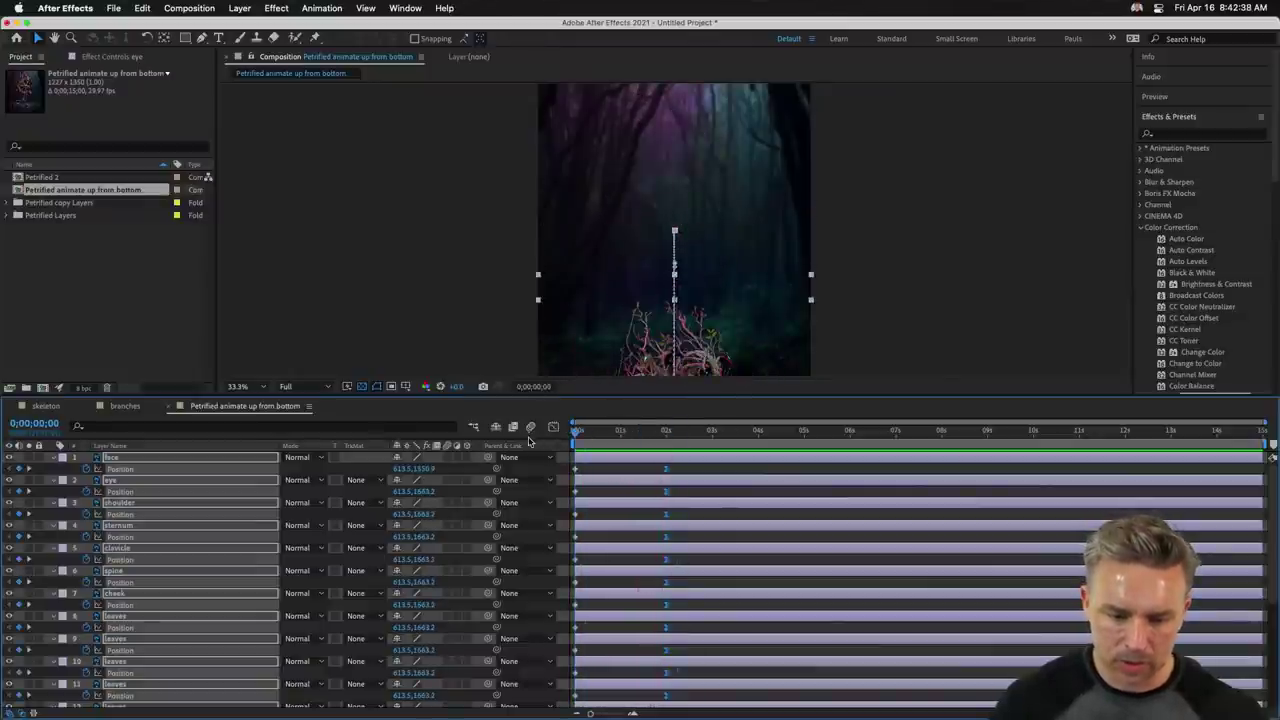
Lower the starting Position of the face through skeleton layers to 613.5, 2023.2, with the face layer at 613.5, 1910.9.
key("F2")
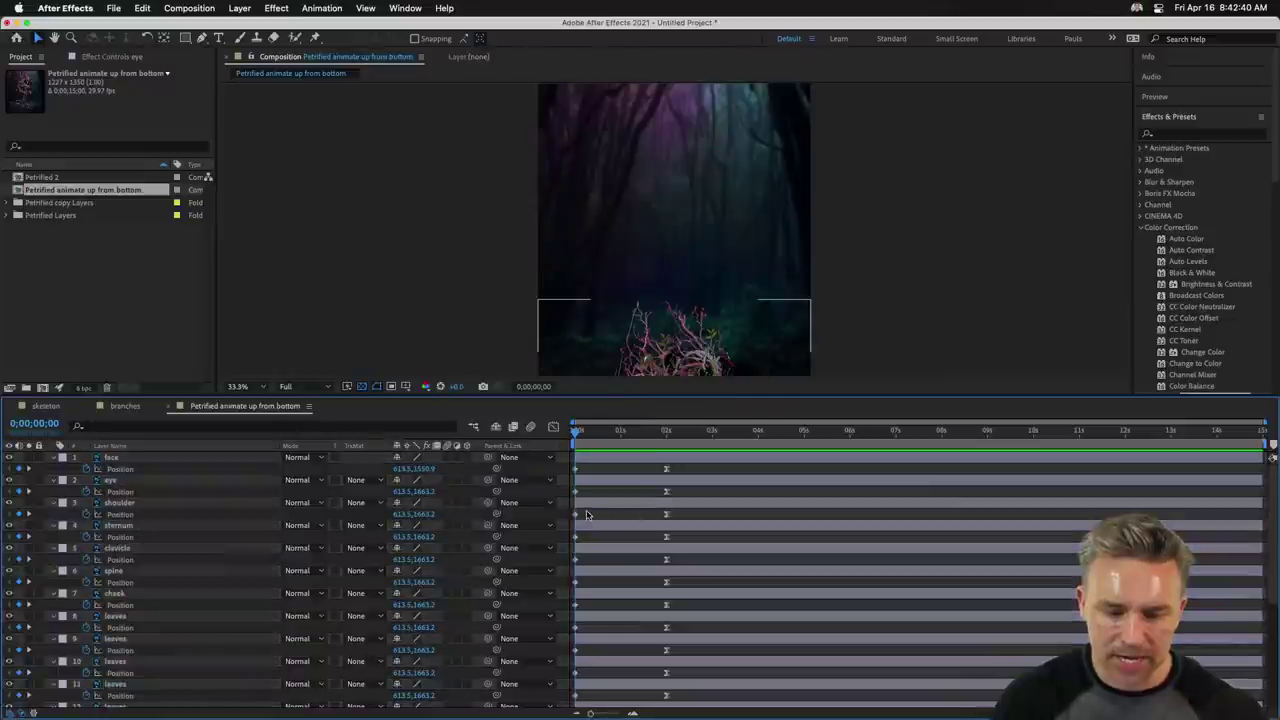
scroll(600, 540, "down", 5)
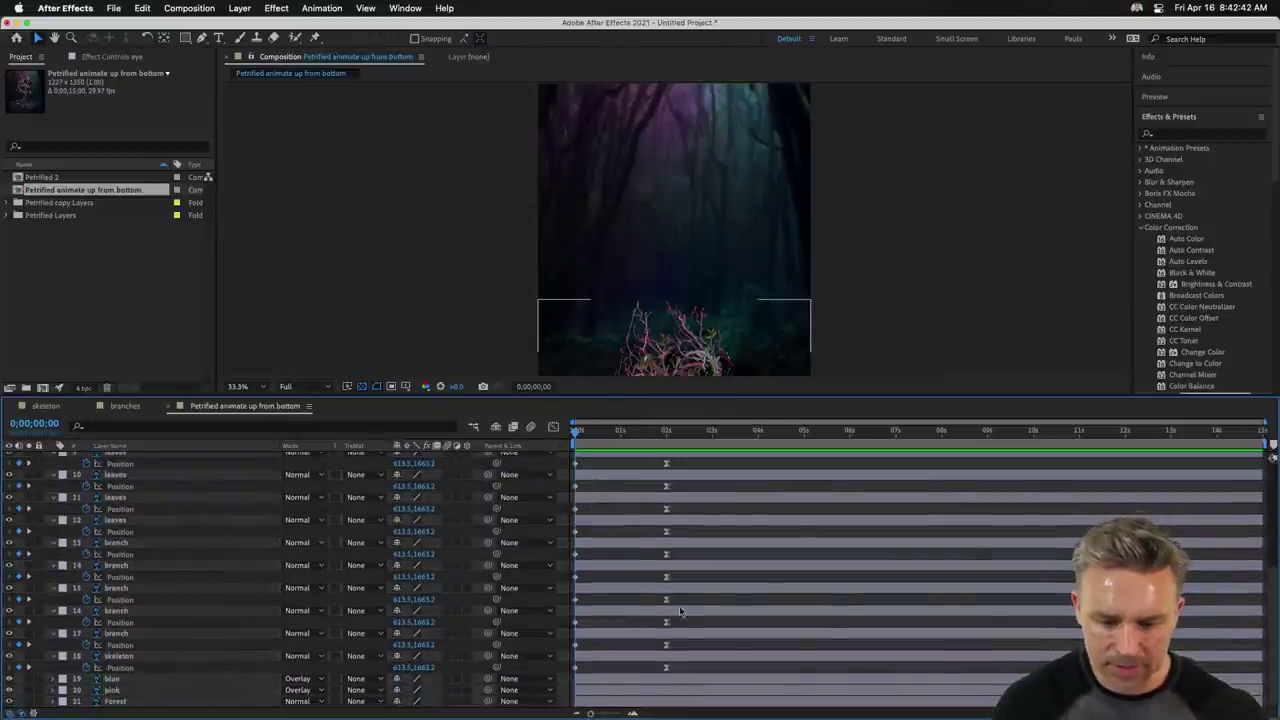
left_click(630, 588)
left_click_drag(648, 641, 724, 640)
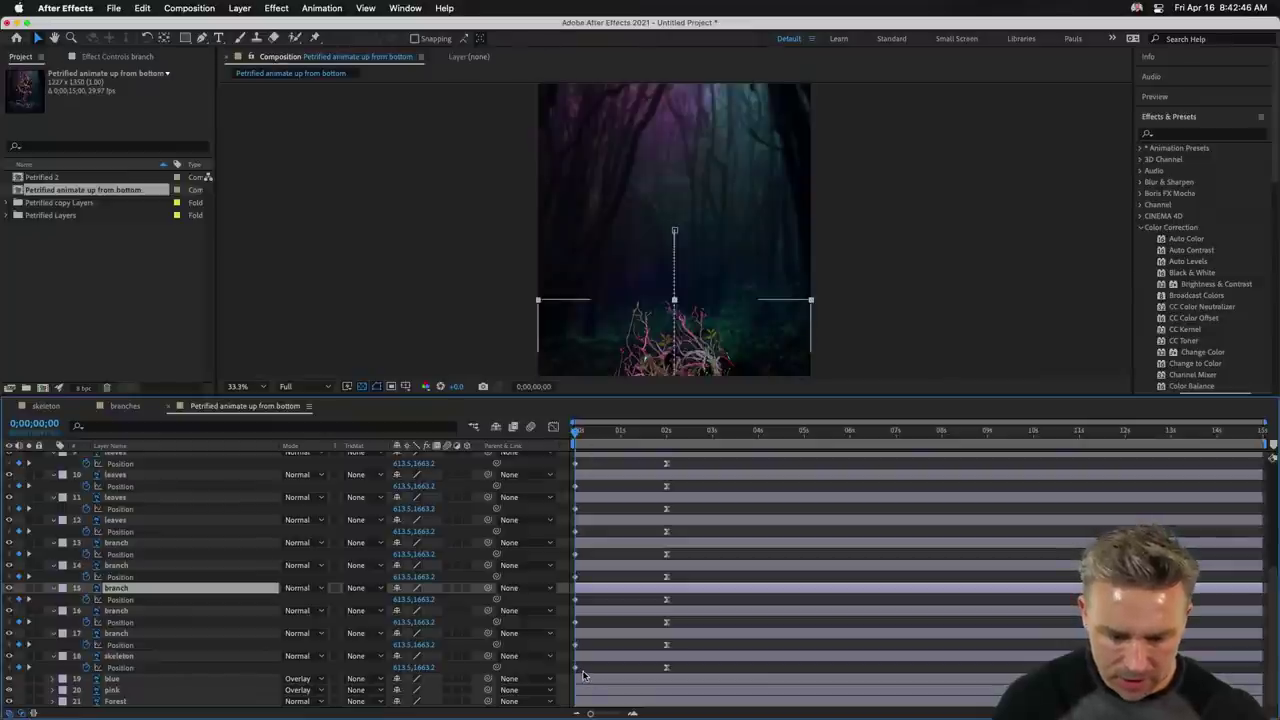
key("super+a")
scroll(583, 640, "up", 5)
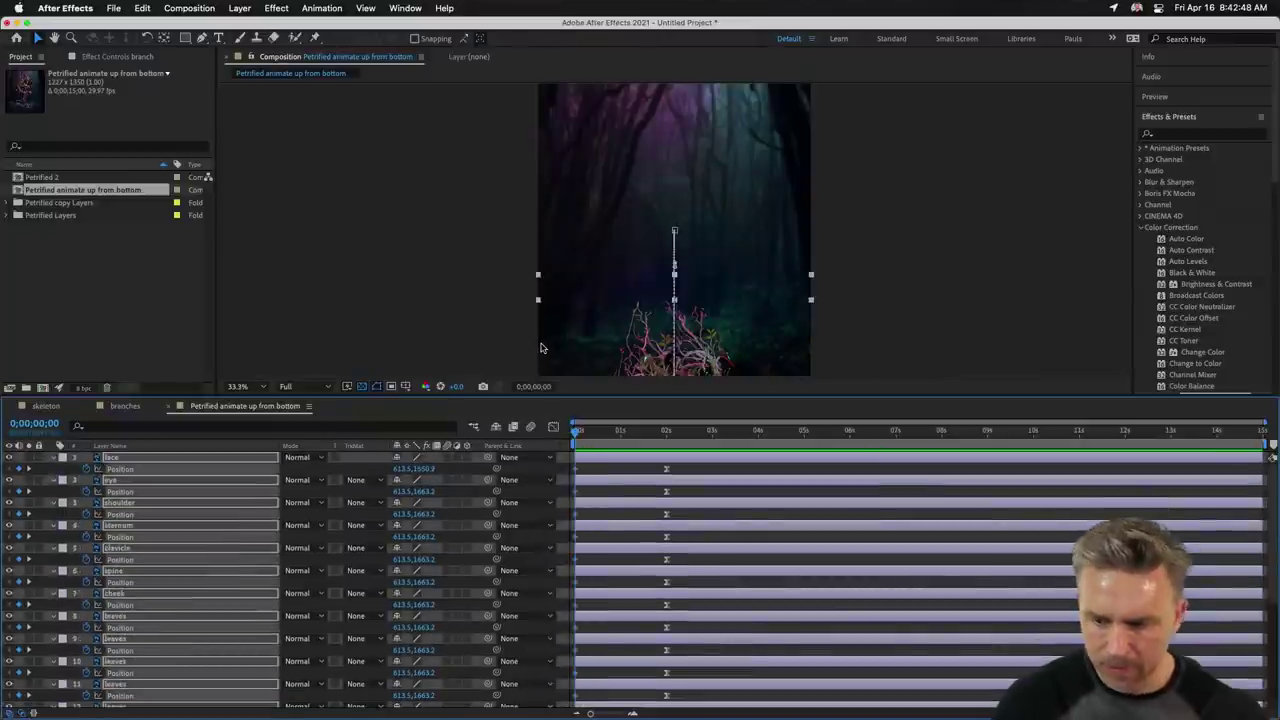
key("shift+Down")
key("shift+Down")
key("shift+Down")
key("shift+Down")
key("shift+Down")
key("shift+Down")
key("shift+Down")
key("shift+Down")
key("shift+Down")
key("shift+Down")
key("shift+Down")
key("shift+Down")
key("shift+Down")
key("shift+Down")
key("shift+Down")
key("shift+Down")
key("shift+Down")
key("shift+Down")
key("shift+Down")
key("shift+Down")
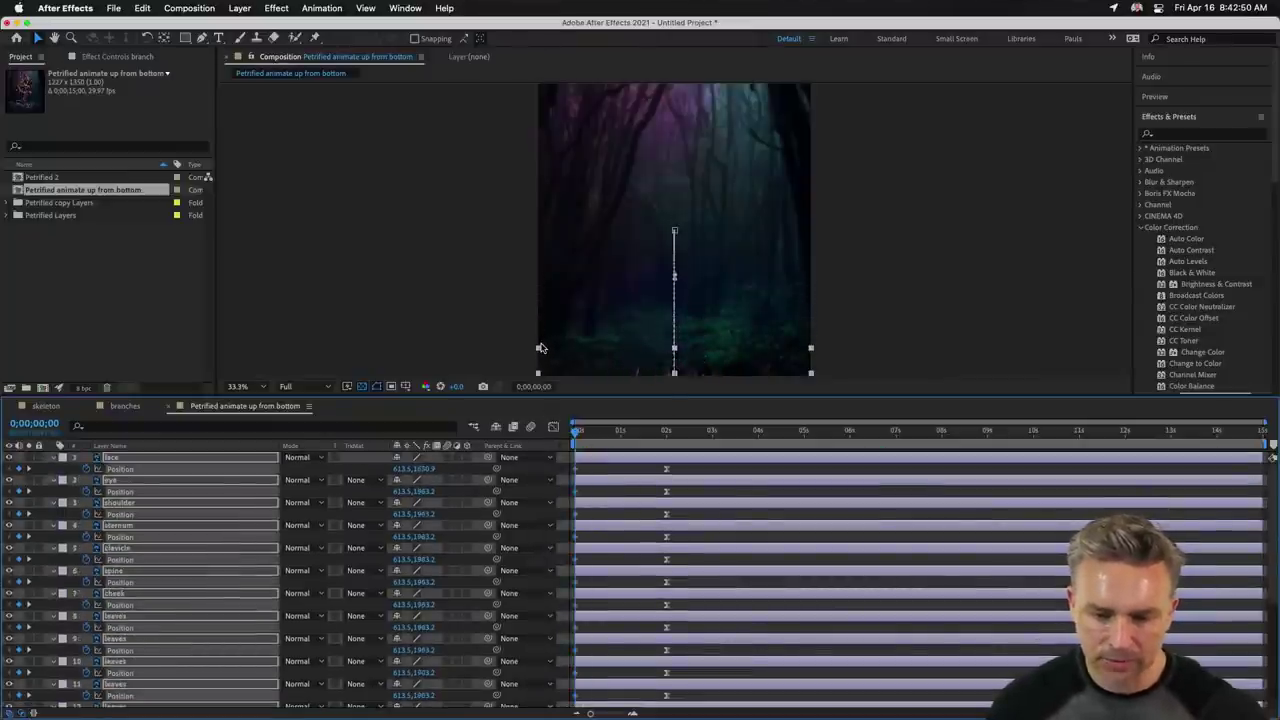
key("super+shift+a")
Delay shoulder and leaves layer 10 to about 1.6 seconds, clavicle 0.9, cheek 0.8, leaves layer 9 1.1 and leaves layer 11 0.6.
left_click_drag(584, 513, 658, 517)
left_click_drag(614, 556, 660, 594)
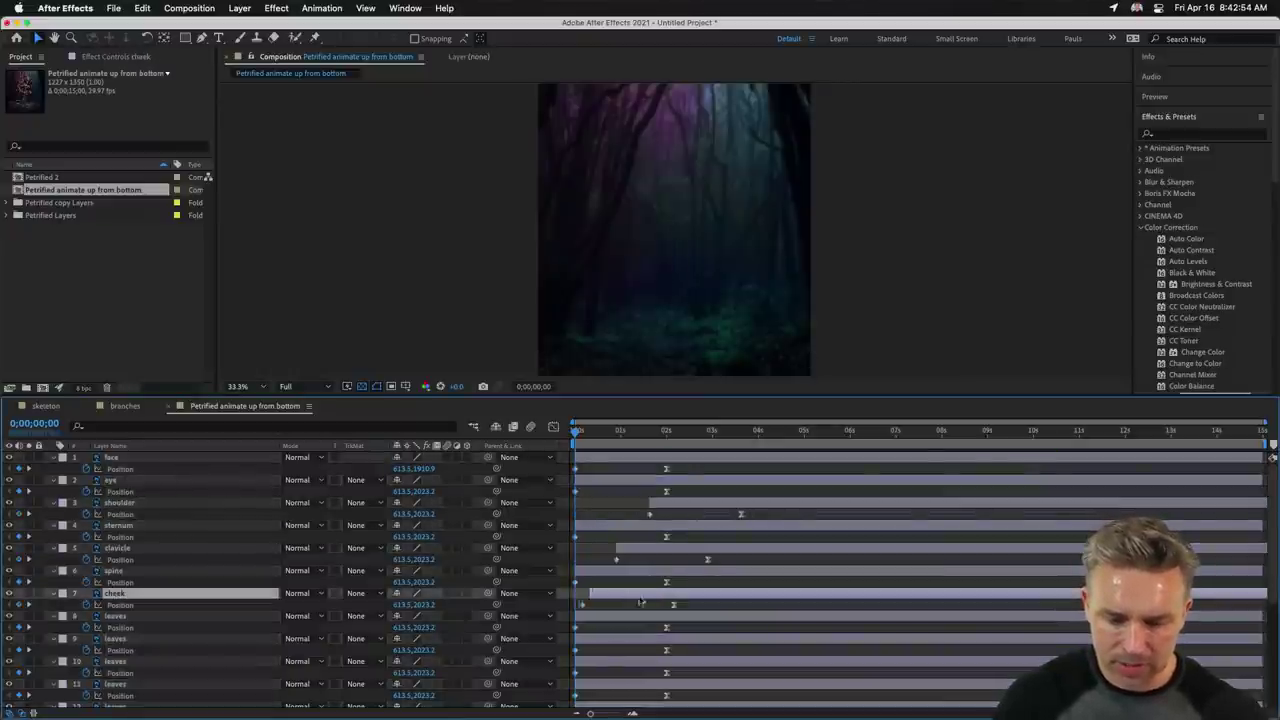
left_click_drag(605, 643, 724, 664)
left_click_drag(645, 690, 671, 688)
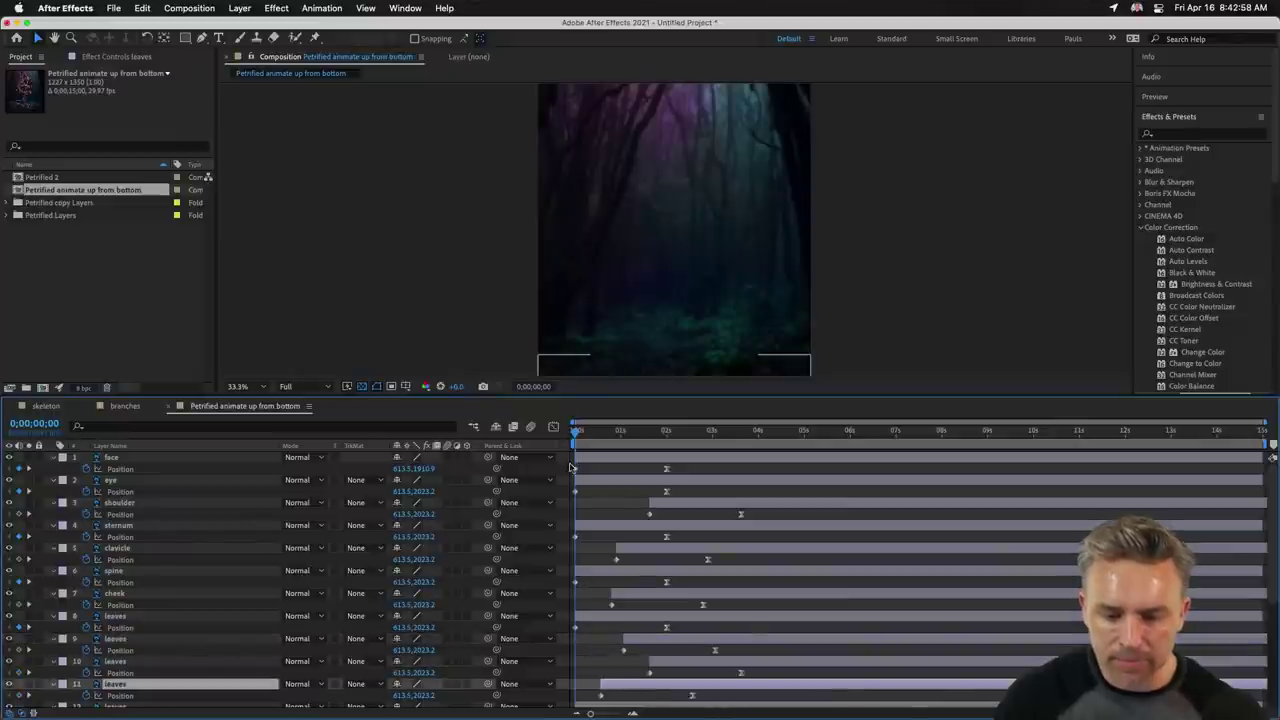
Delay the face layer to about 1.2 seconds and branch layers 14, 16 and 17 to about 0.9, 0.8 and 0.5 seconds, and preview.
left_click_drag(604, 461, 651, 461)
scroll(644, 469, "down", 6)
left_click_drag(580, 566, 622, 566)
left_click_drag(617, 610, 636, 638)
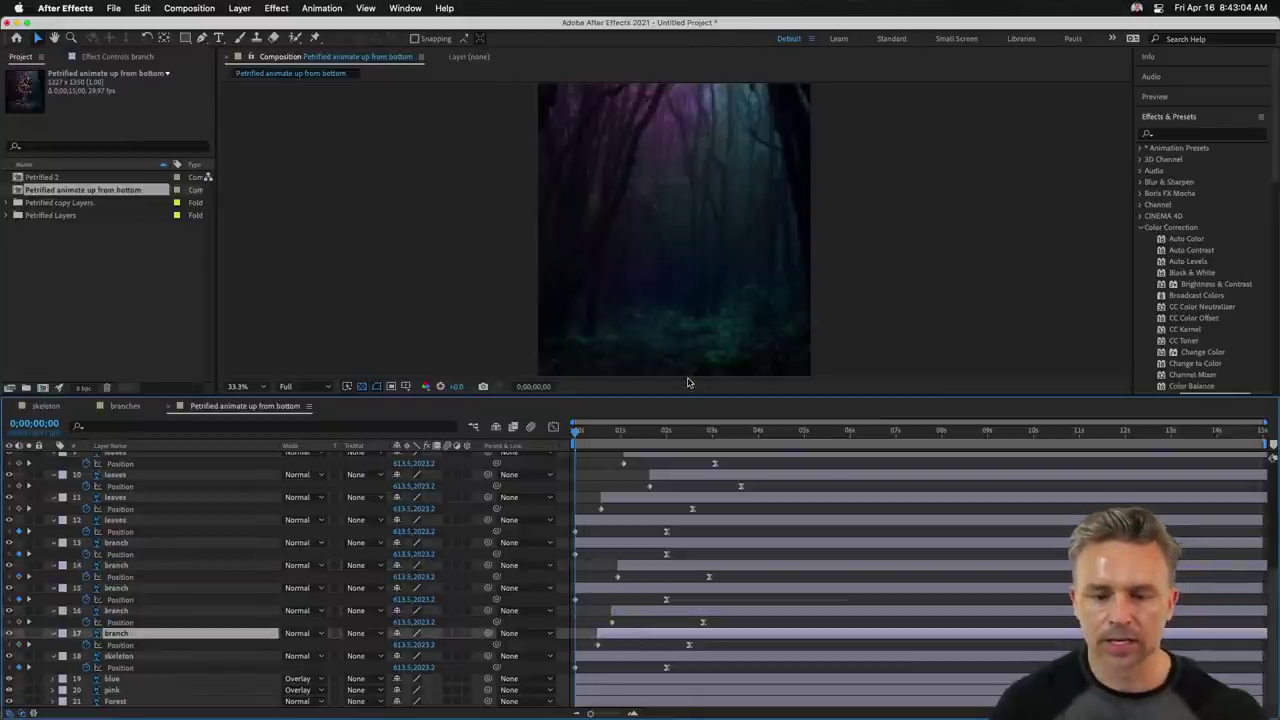
key("space")
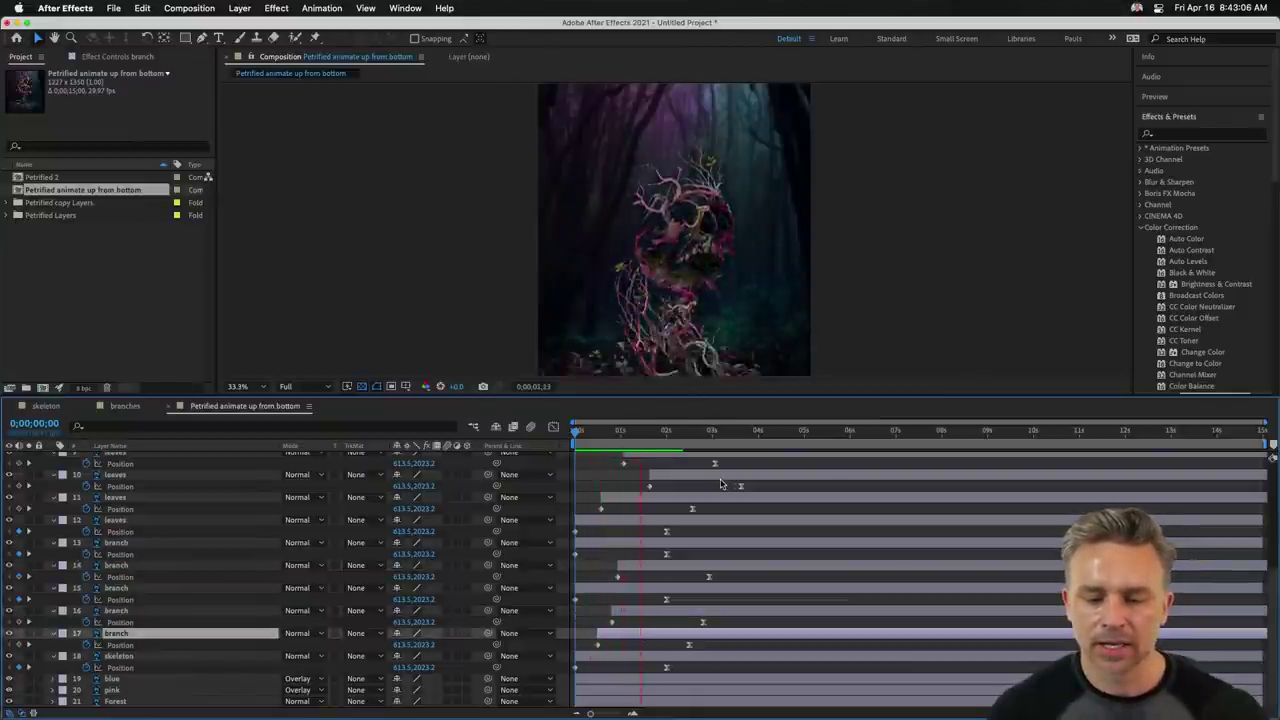
key("space")
Delay leaves layer 12 by about 0.4 seconds and move branch layer 15's final Position keyframe to about 3.3 seconds.
mouse_move(598, 521)
left_mouse_down()
mouse_move(633, 524)
mouse_move(617, 527)
left_mouse_up()
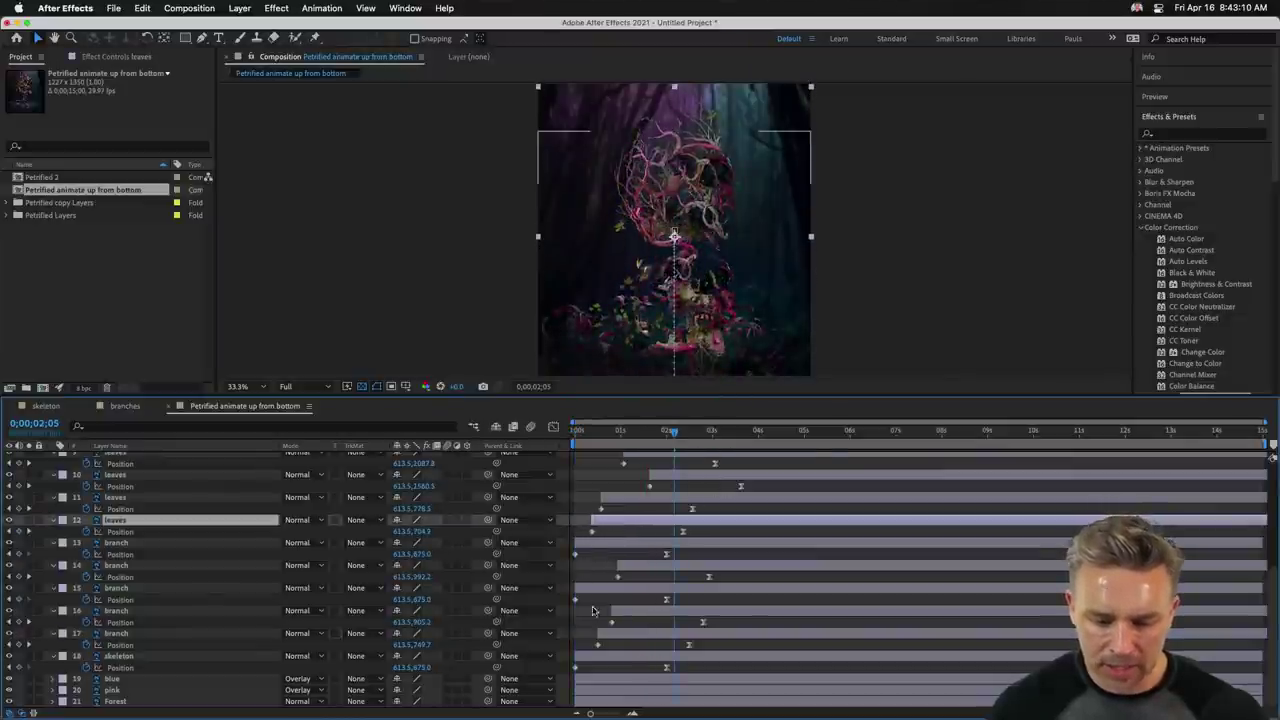
left_click_drag(668, 600, 726, 600)
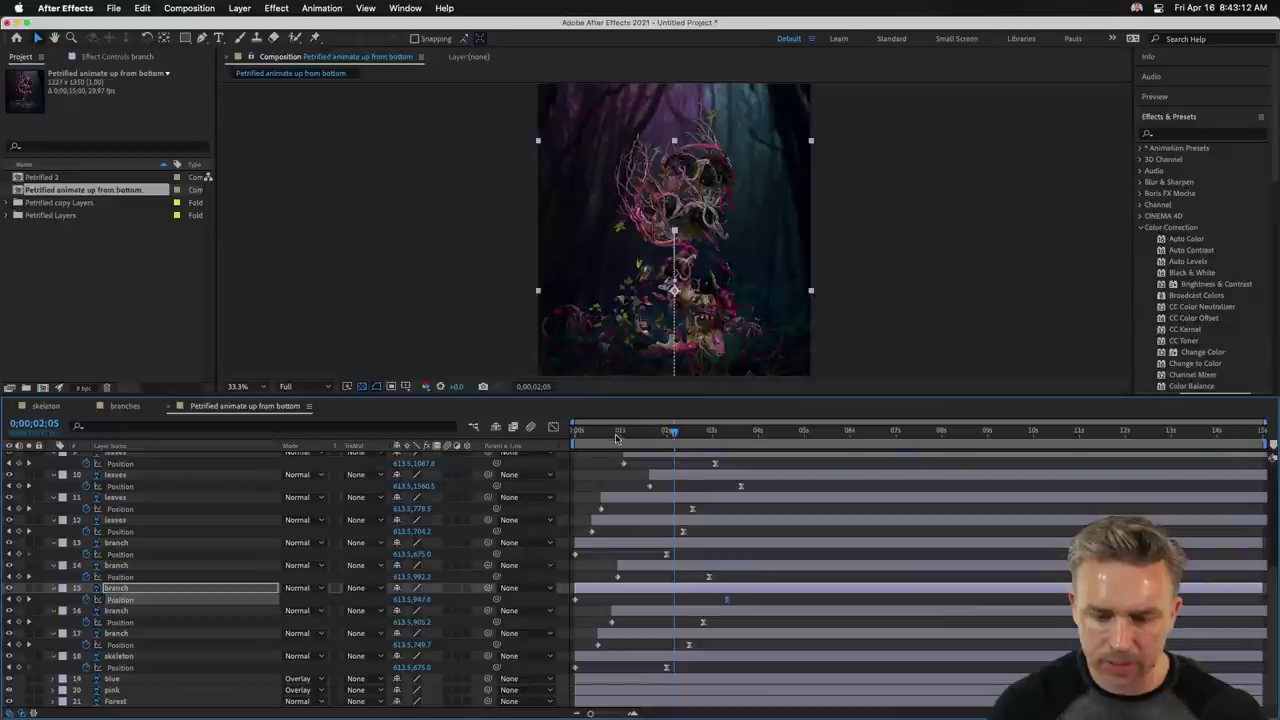
key("Home")
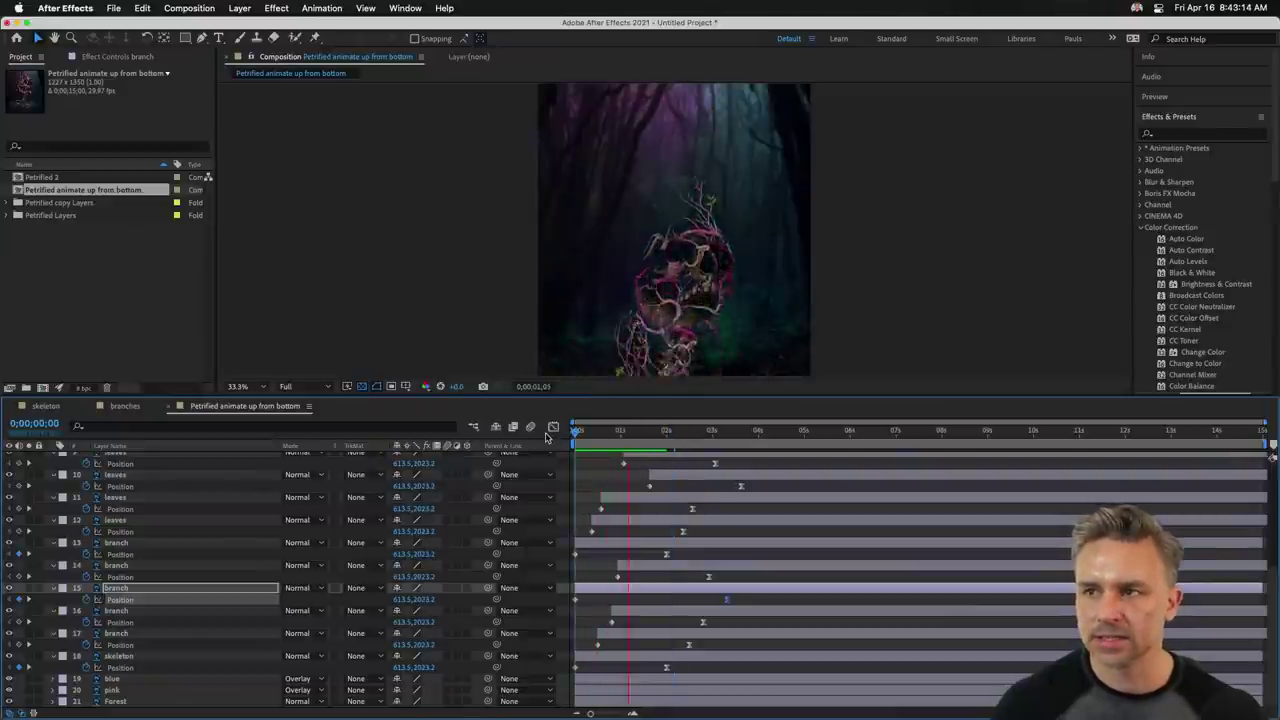
Go to 0;00;01;04 and hide layers 1 to 10, from face through the third leaves layer.
mouse_move(622, 432)
left_mouse_down()
mouse_move(606, 436)
mouse_move(626, 440)
left_mouse_up()
scroll(575, 517, "up", 5)
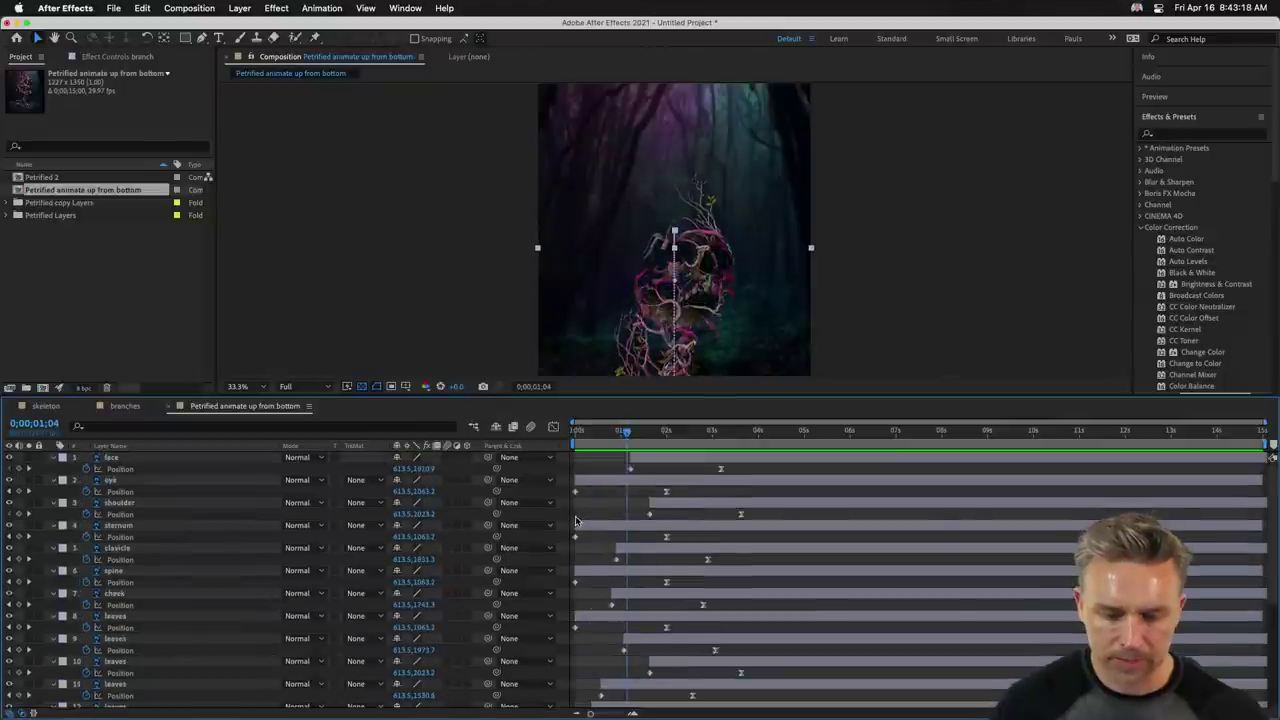
left_click(111, 484)
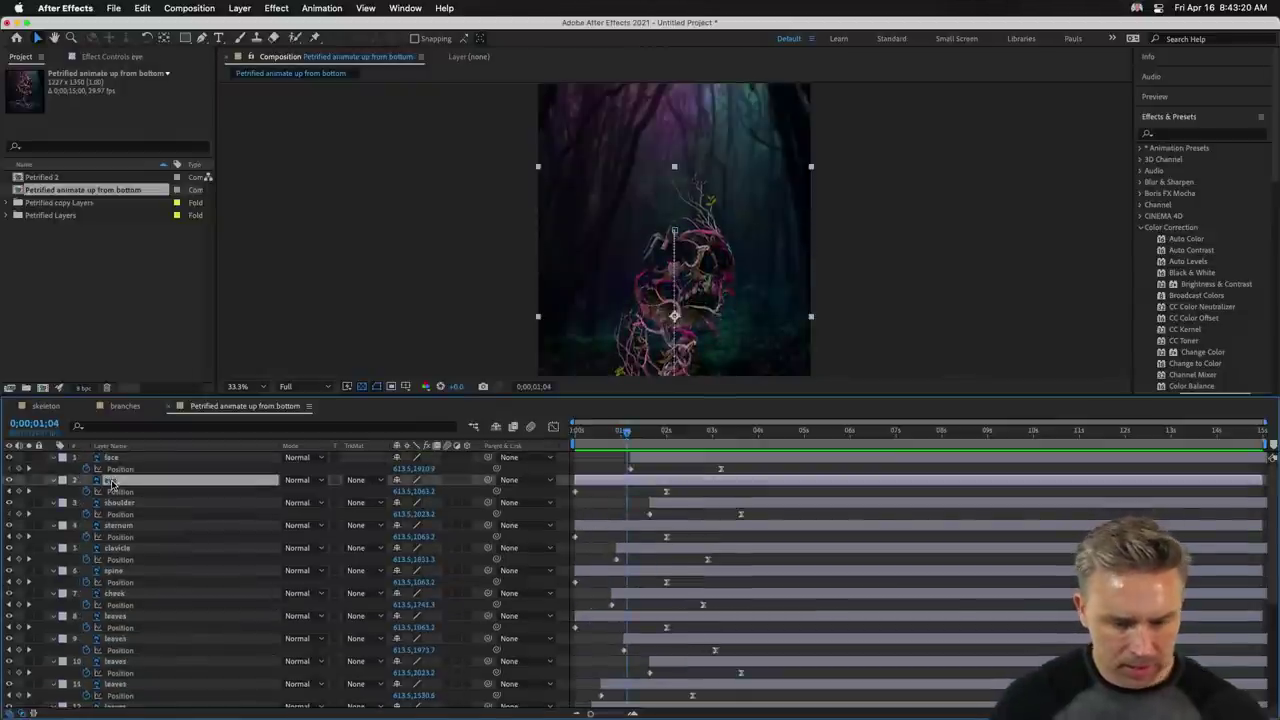
left_click(8, 481)
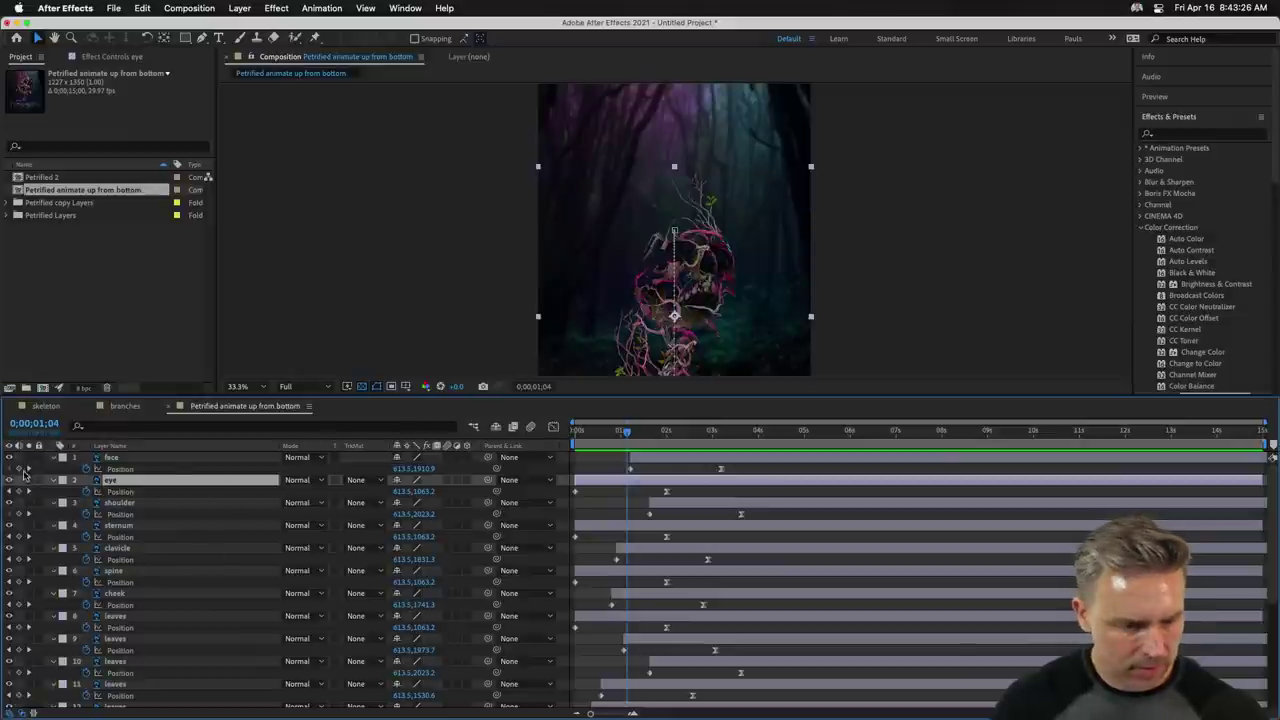
scroll(30, 490, "down", 5)
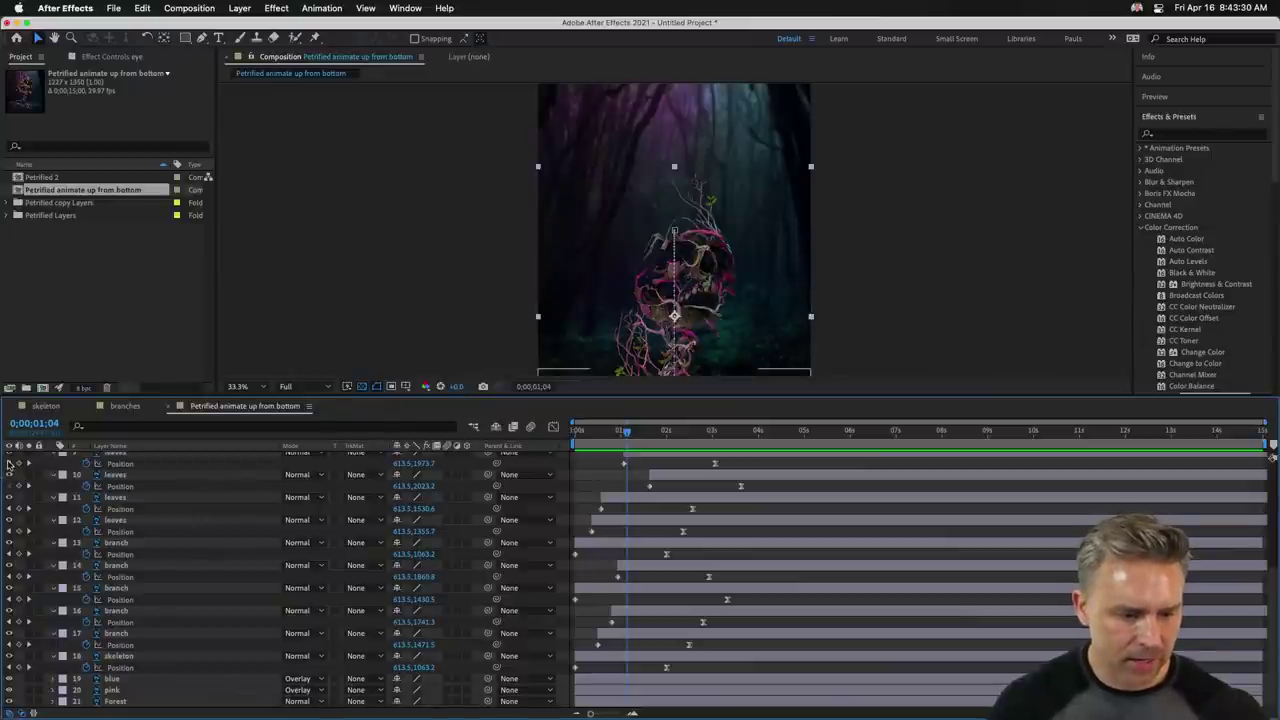
scroll(8, 465, "up", 5)
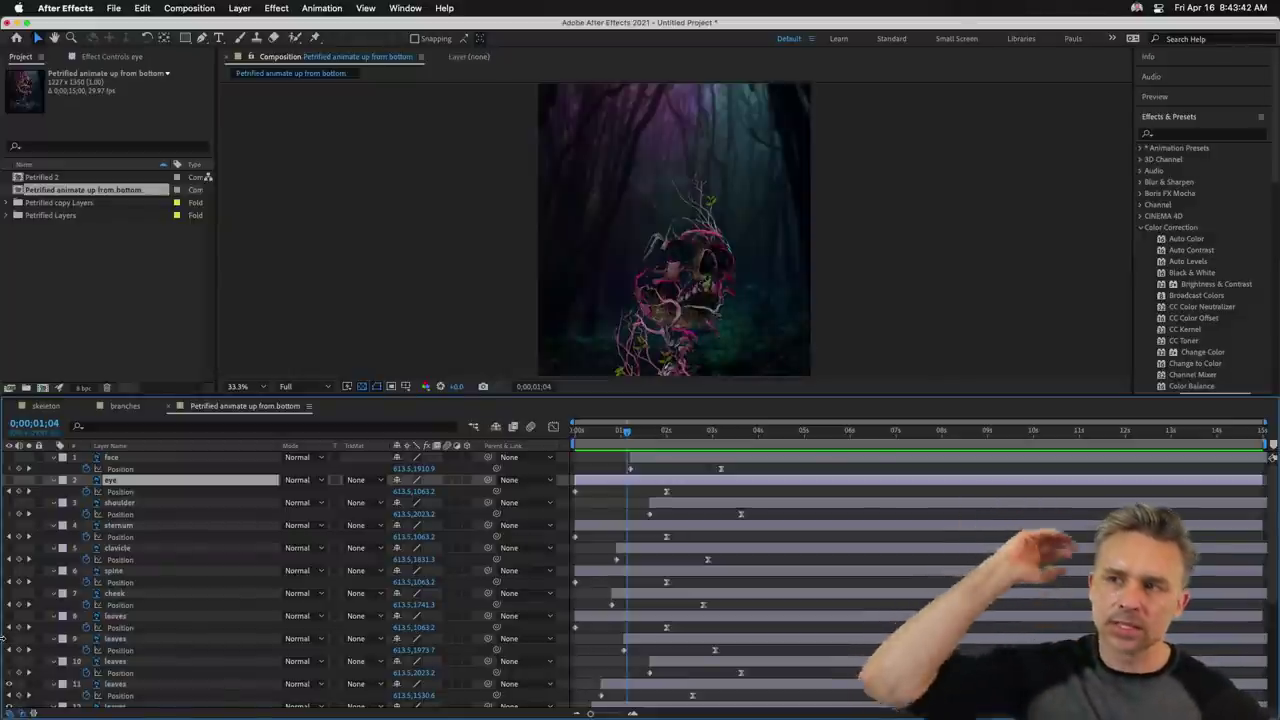
left_click(107, 458)
left_click(110, 549, "shift")
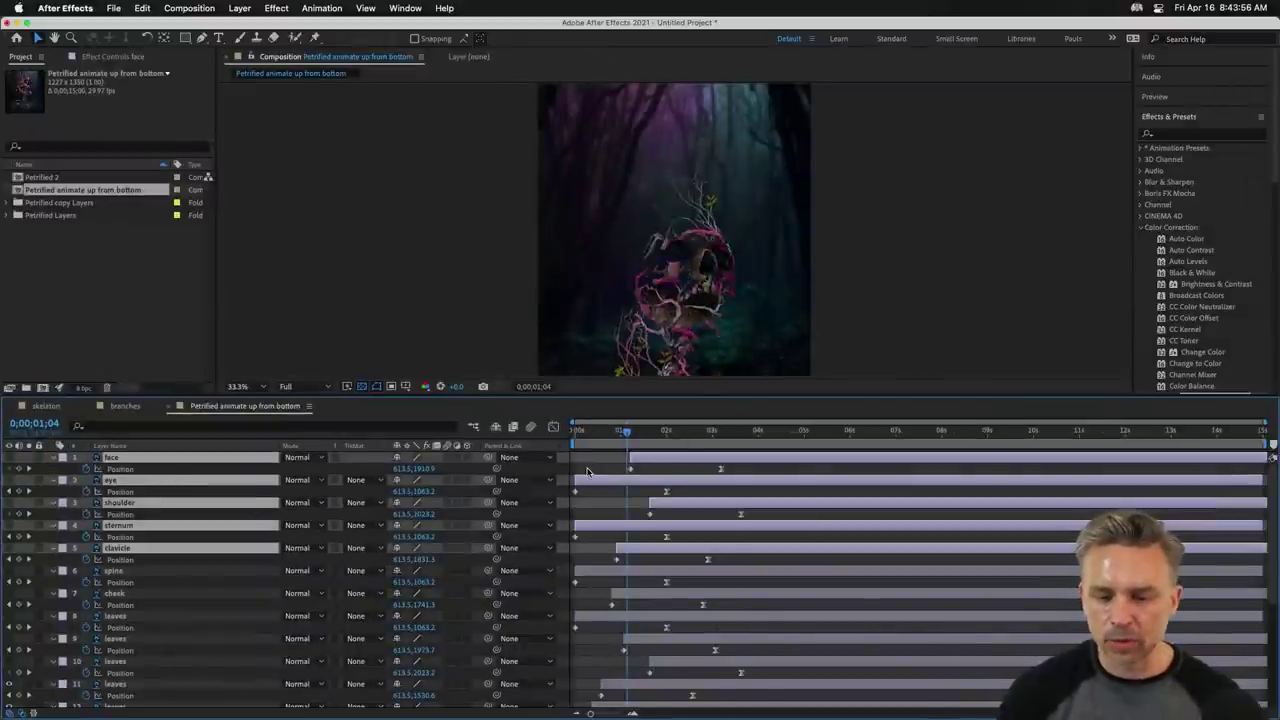
left_click(587, 471)
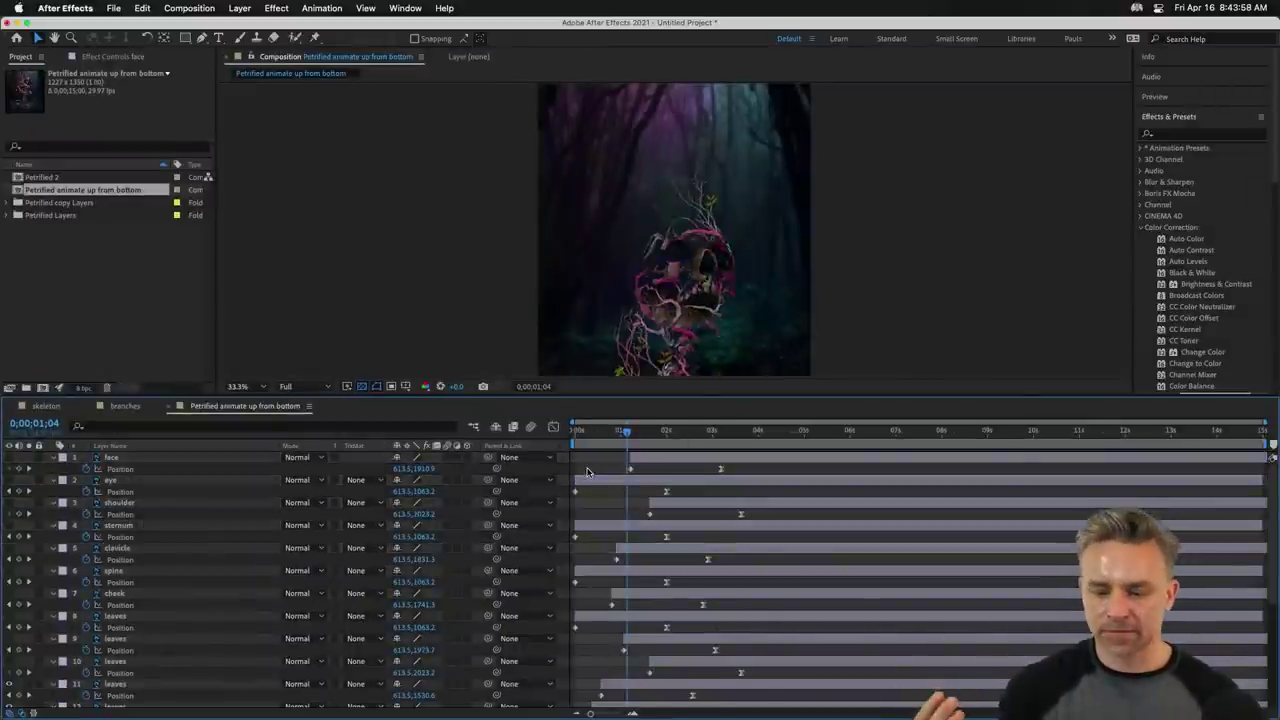
Select all layers and display their keyframed properties, Opacity, Rotation and Scale in turn.
key("ctrl+a")
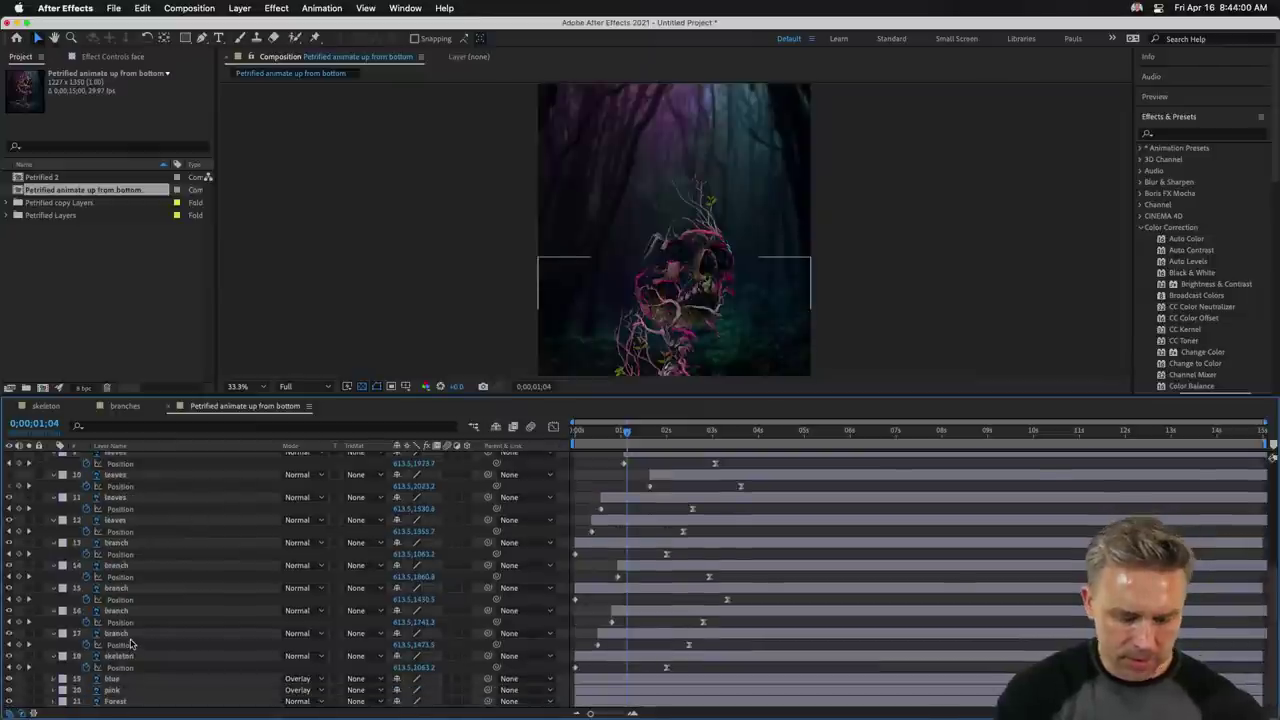
scroll(130, 645, "down", 4)
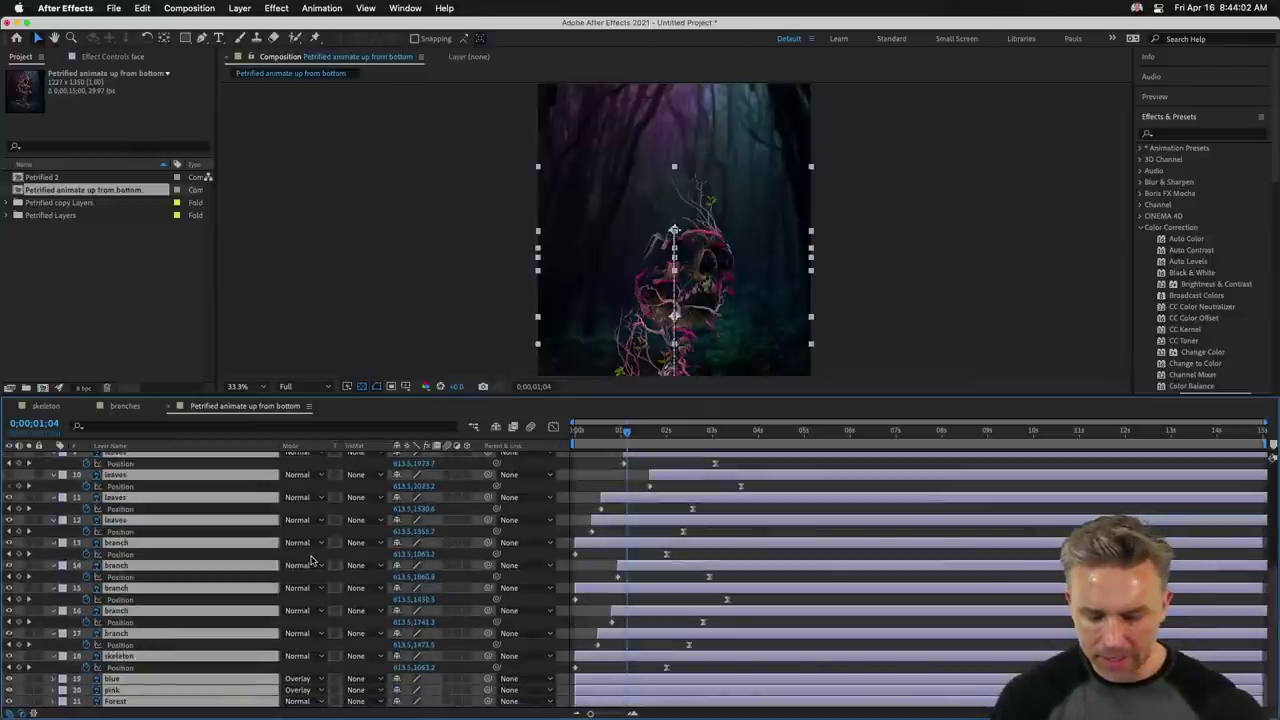
key("u")
key("u")
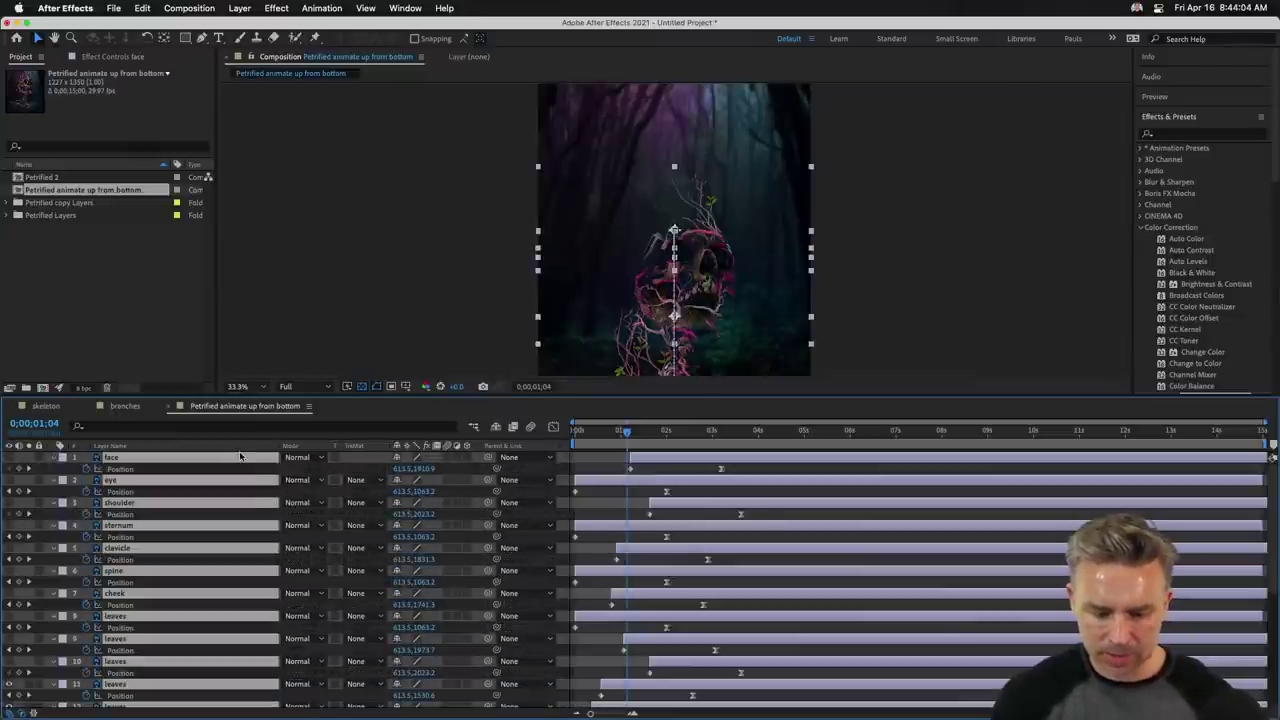
key("t")
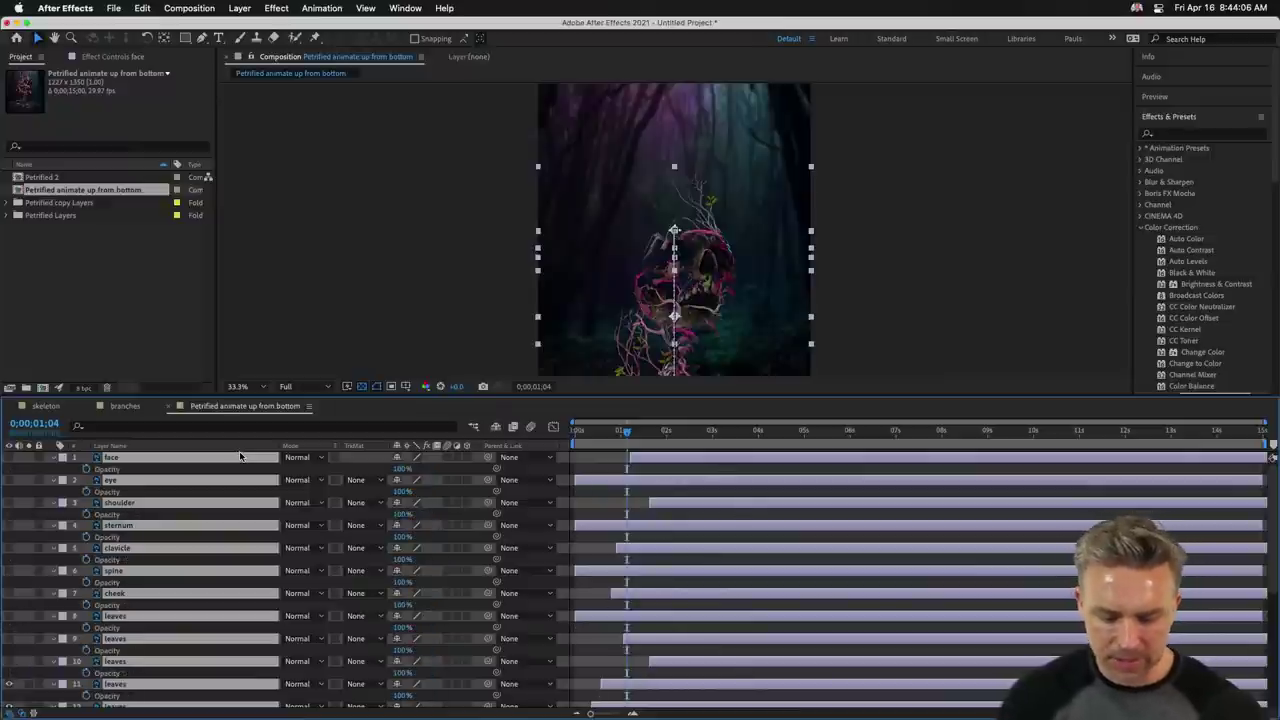
key("r")
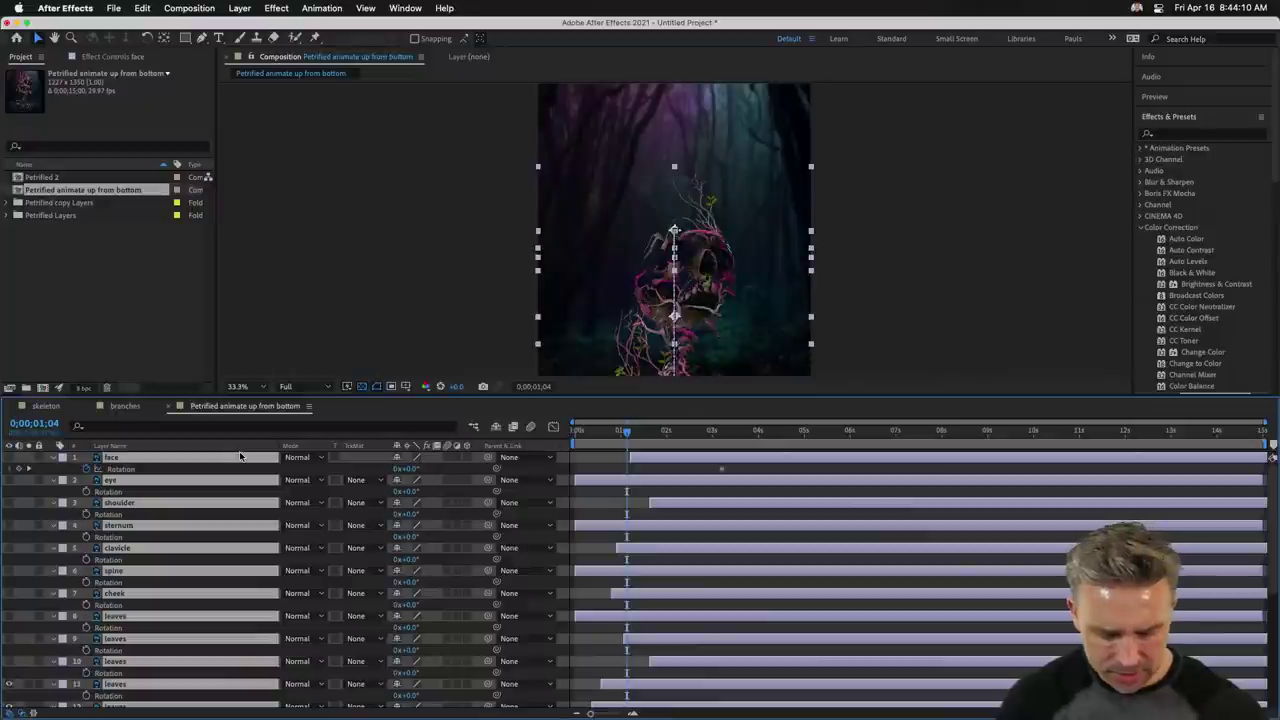
key("s")
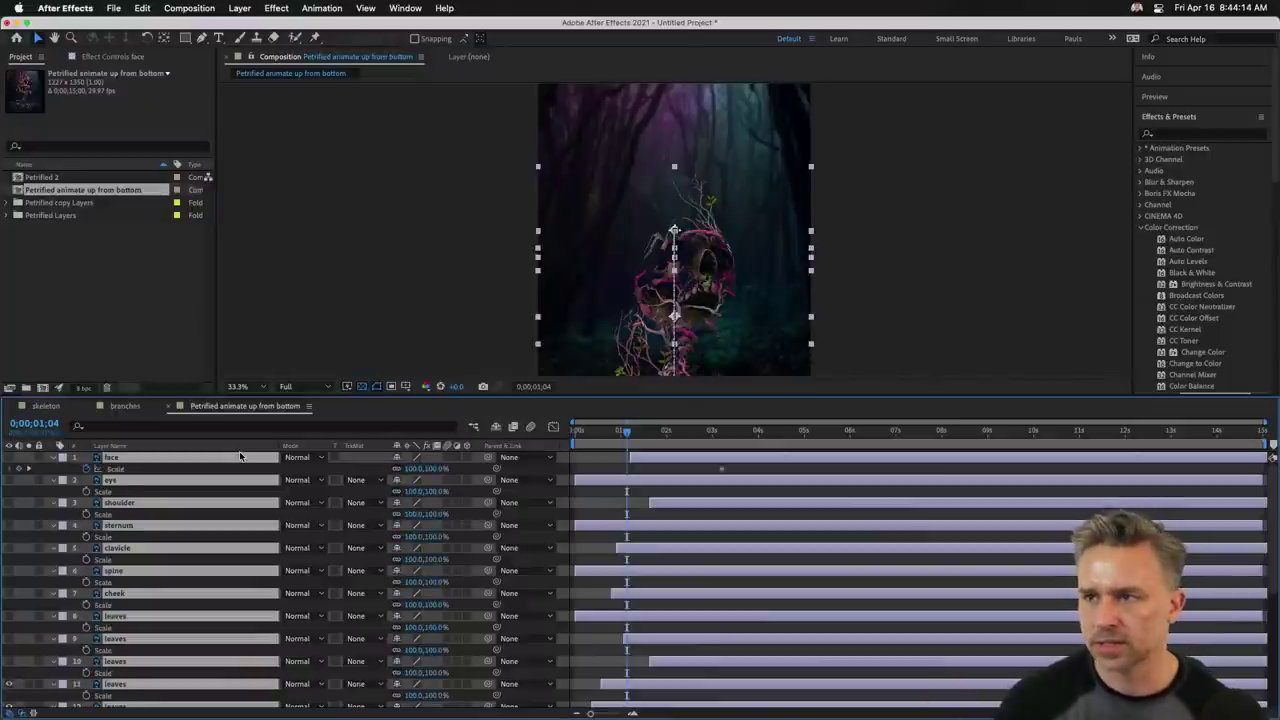
Preview the staggered rise of the visible layers from the start of the timeline.
key("space")
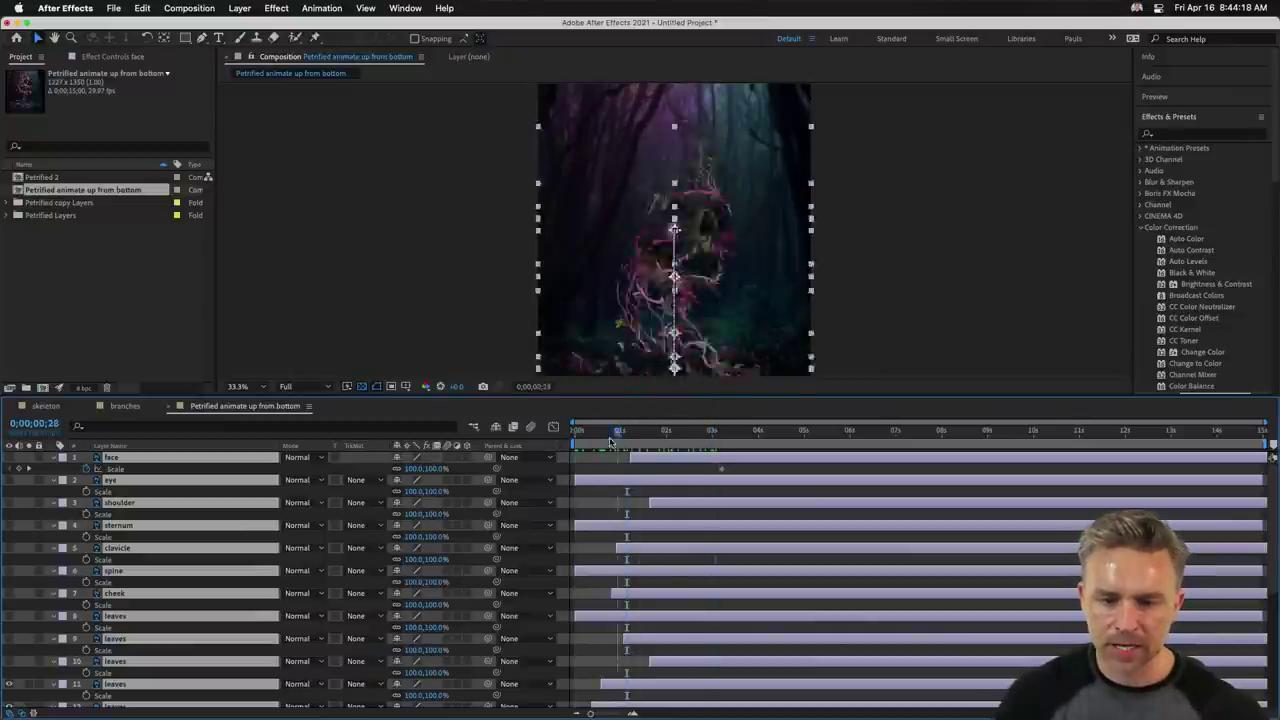
key("space")
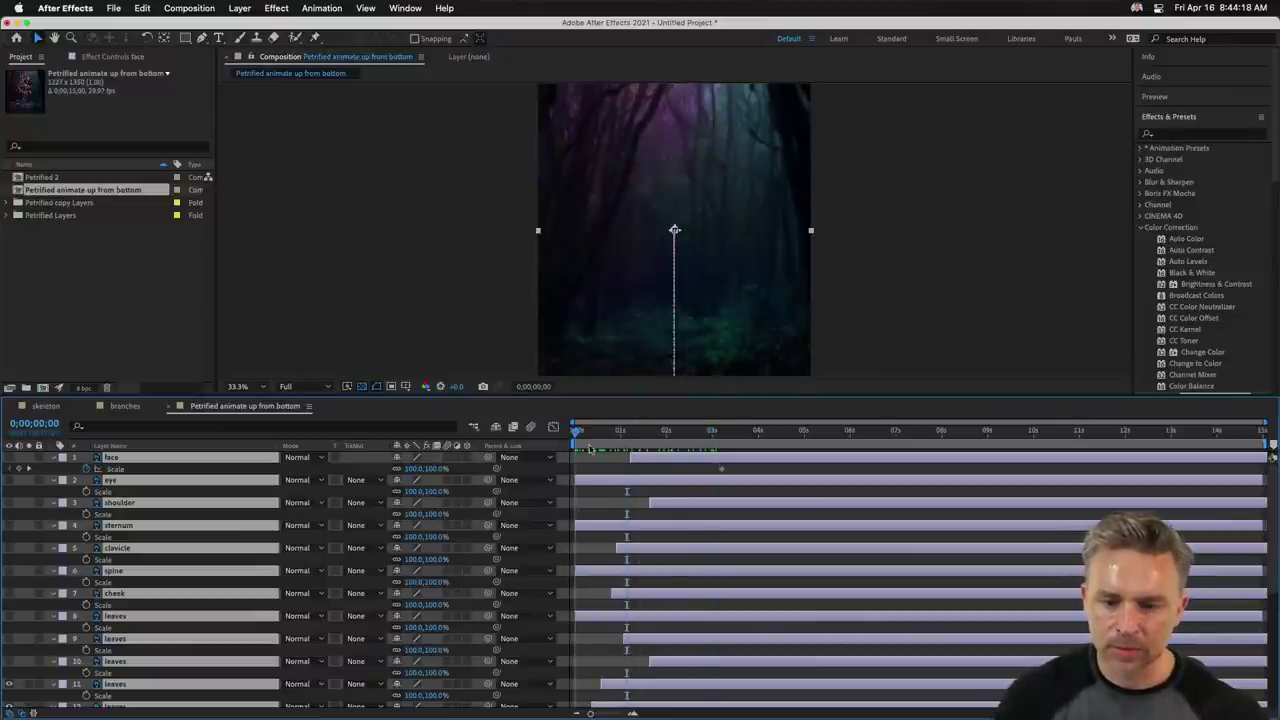
key("space")
key("space")
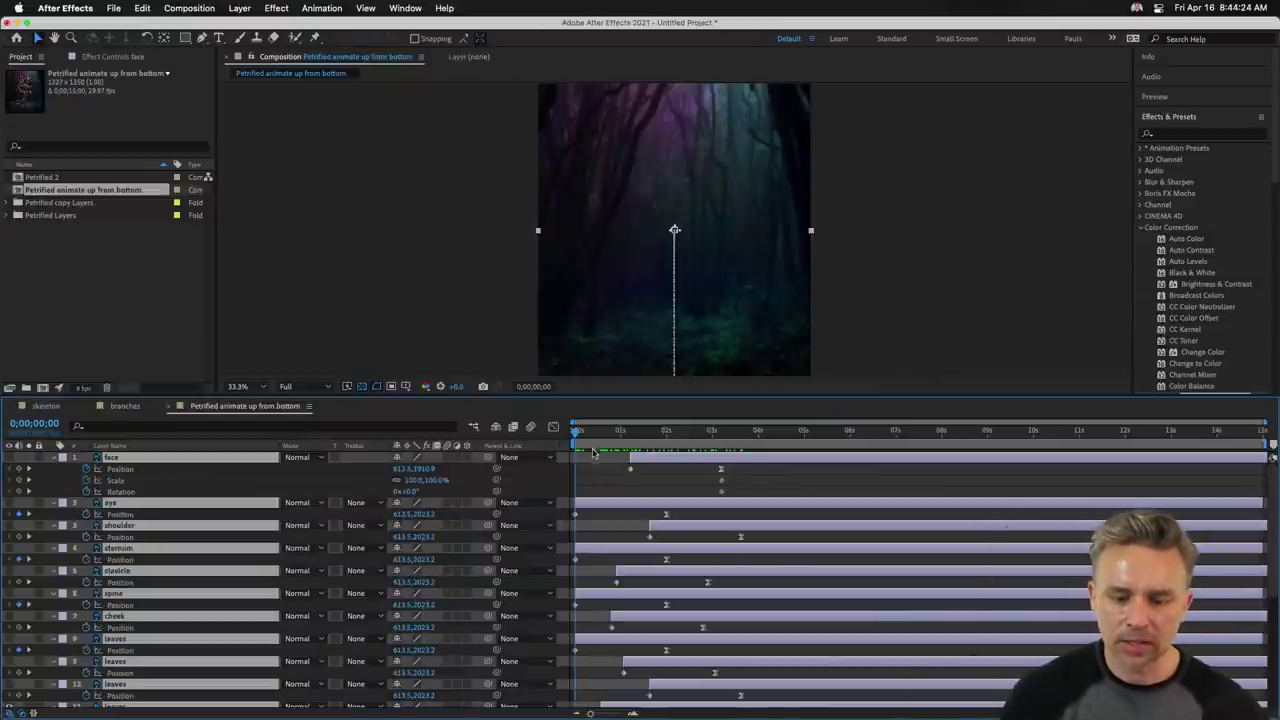
Maximize the timeline and reveal the keyframed properties of all layers in the Petrified animate up from bottom composition.
key("shift+comma")
key("grave")
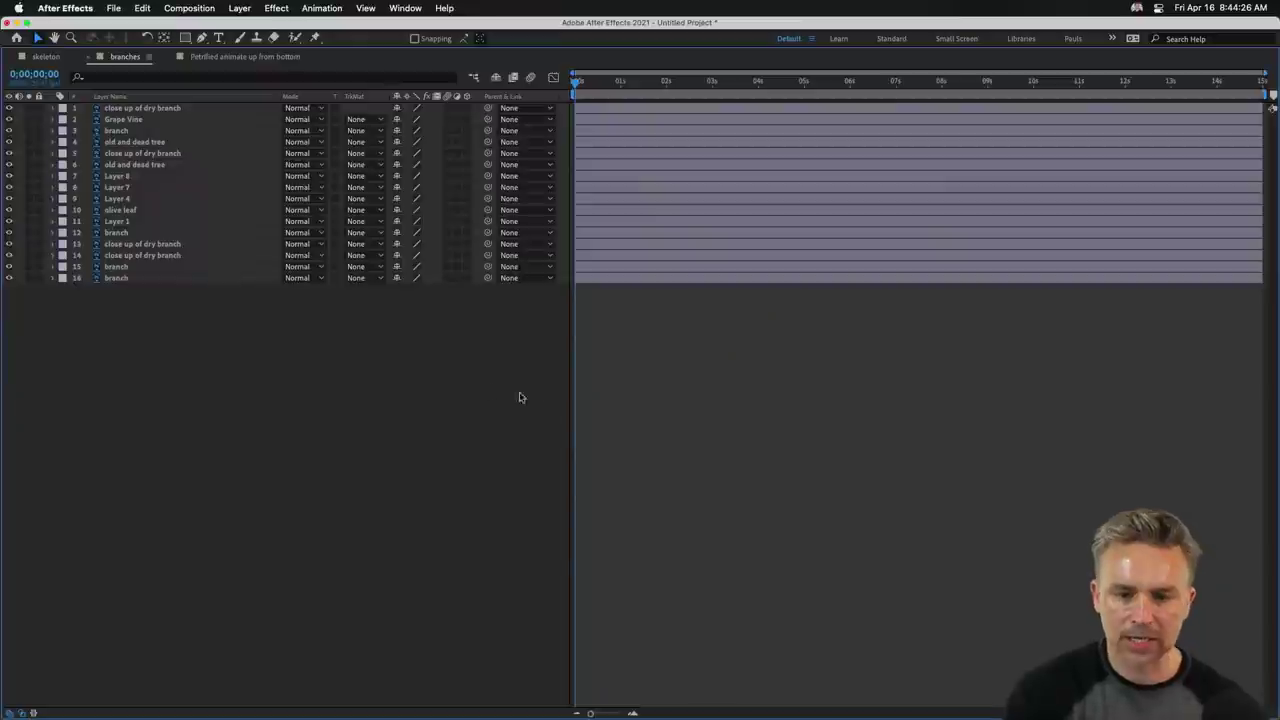
key("super+a")
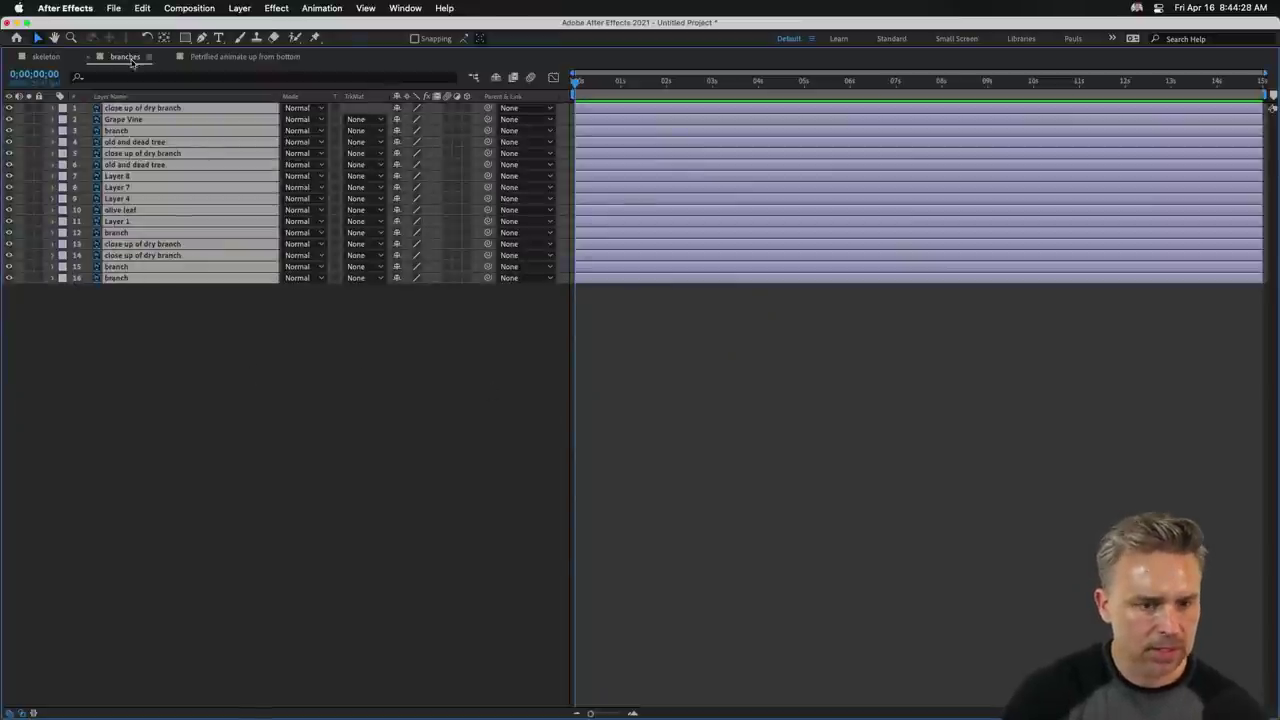
left_click(200, 60)
key("u")
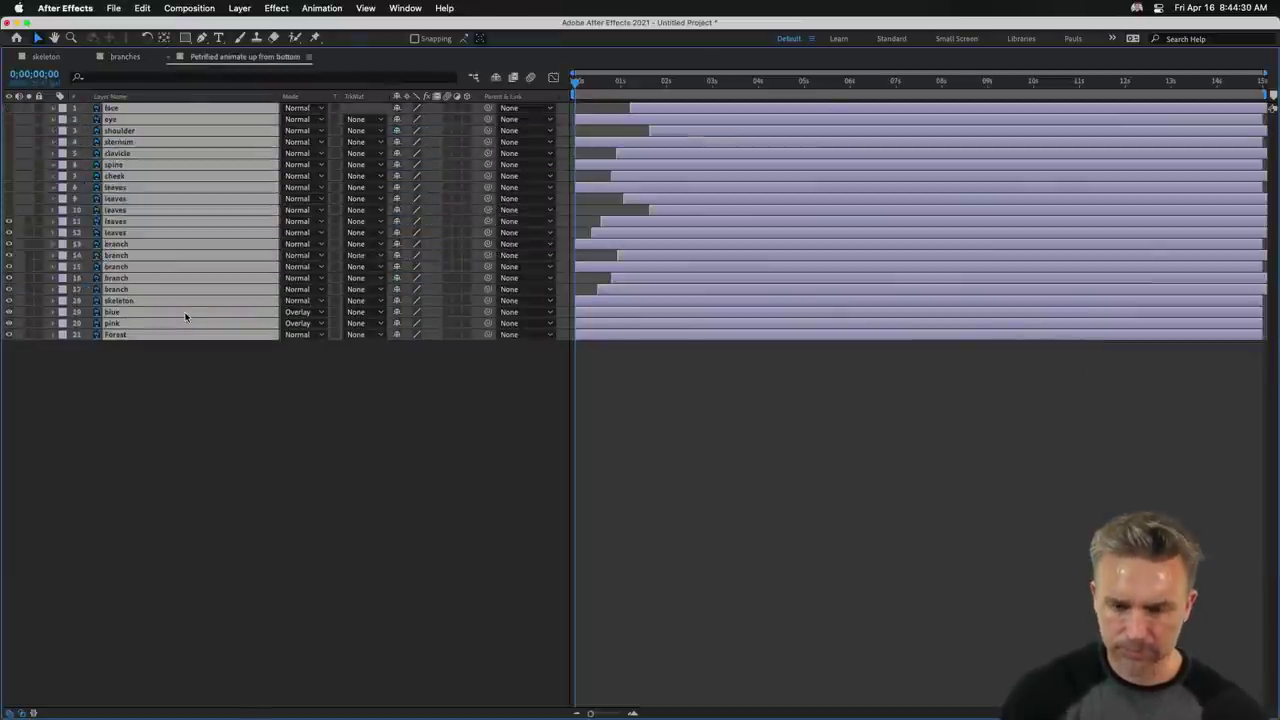
key("u")
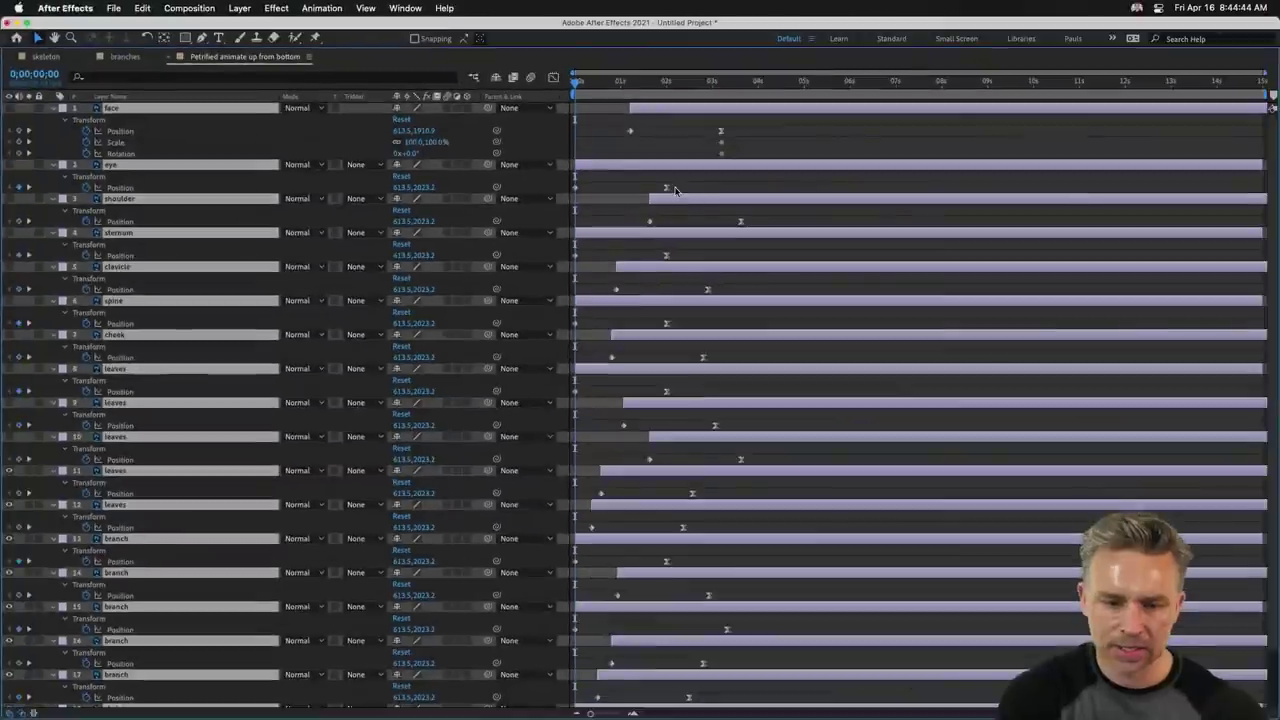
Check the composition in an enlarged viewer and review the staggered keyframes in the full timeline with all layers deselected.
key("grave")
key("grave")
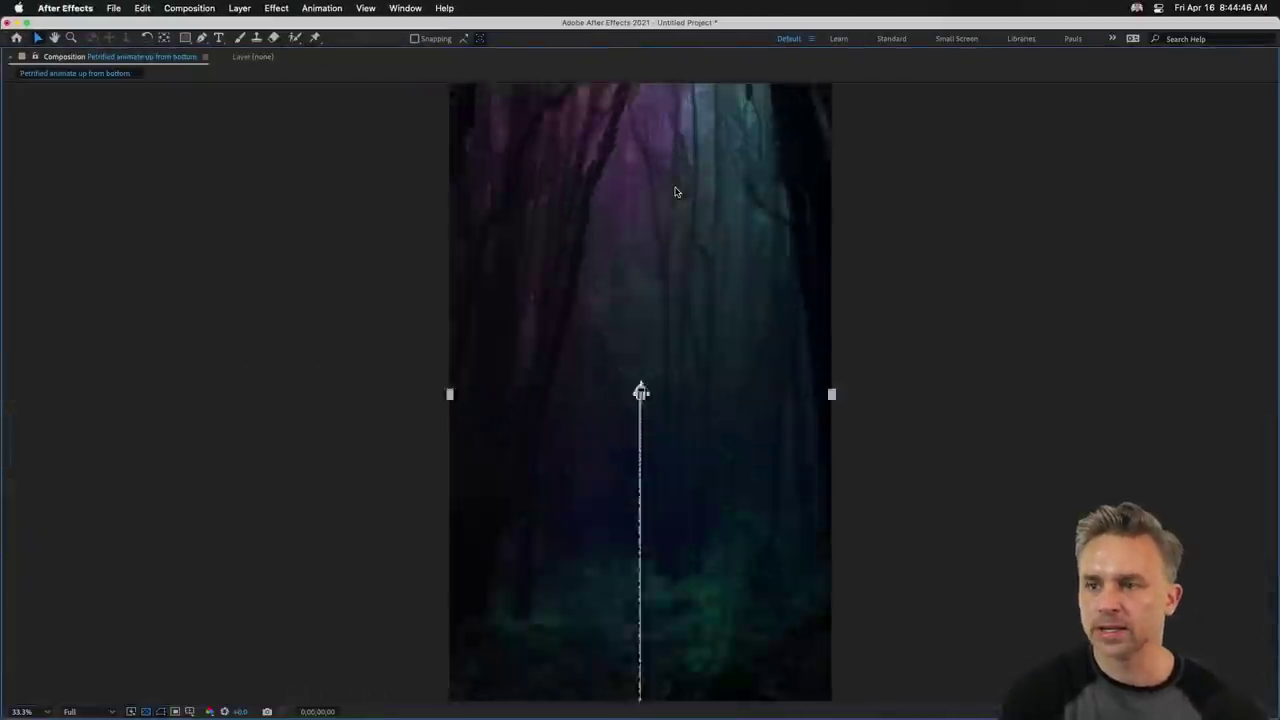
key("grave")
key("space")
key("grave")
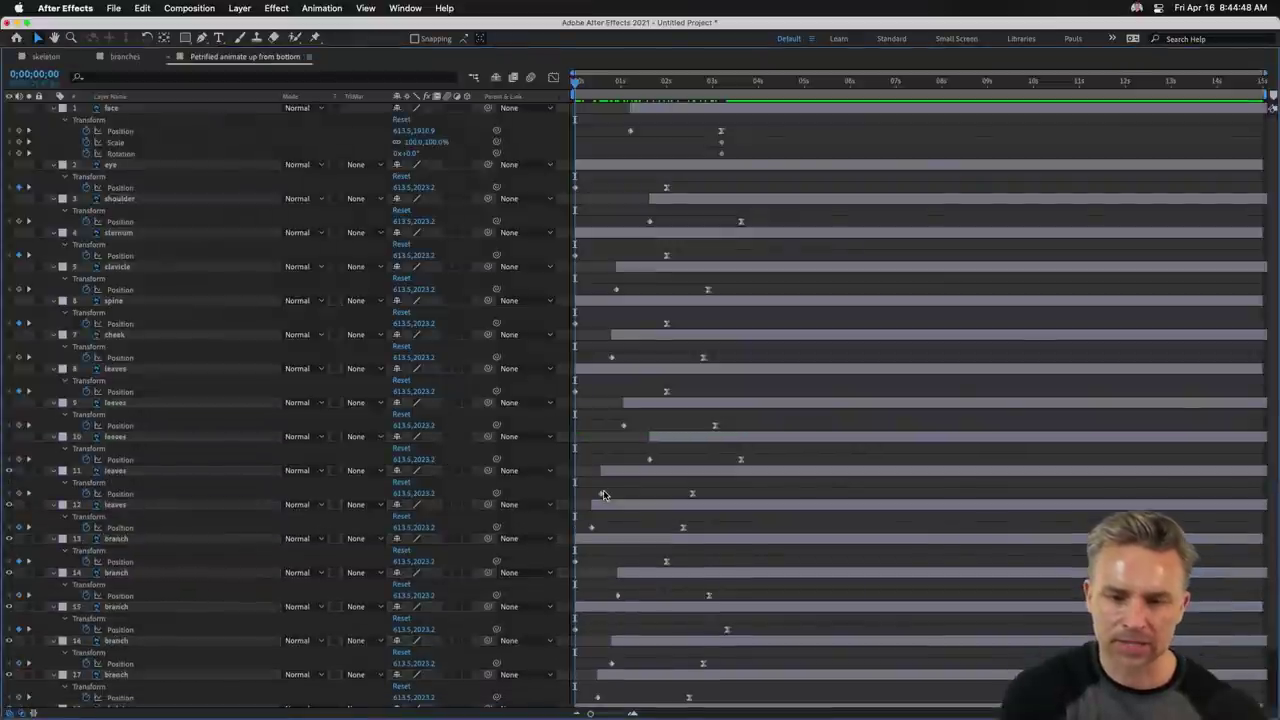
key("grave")
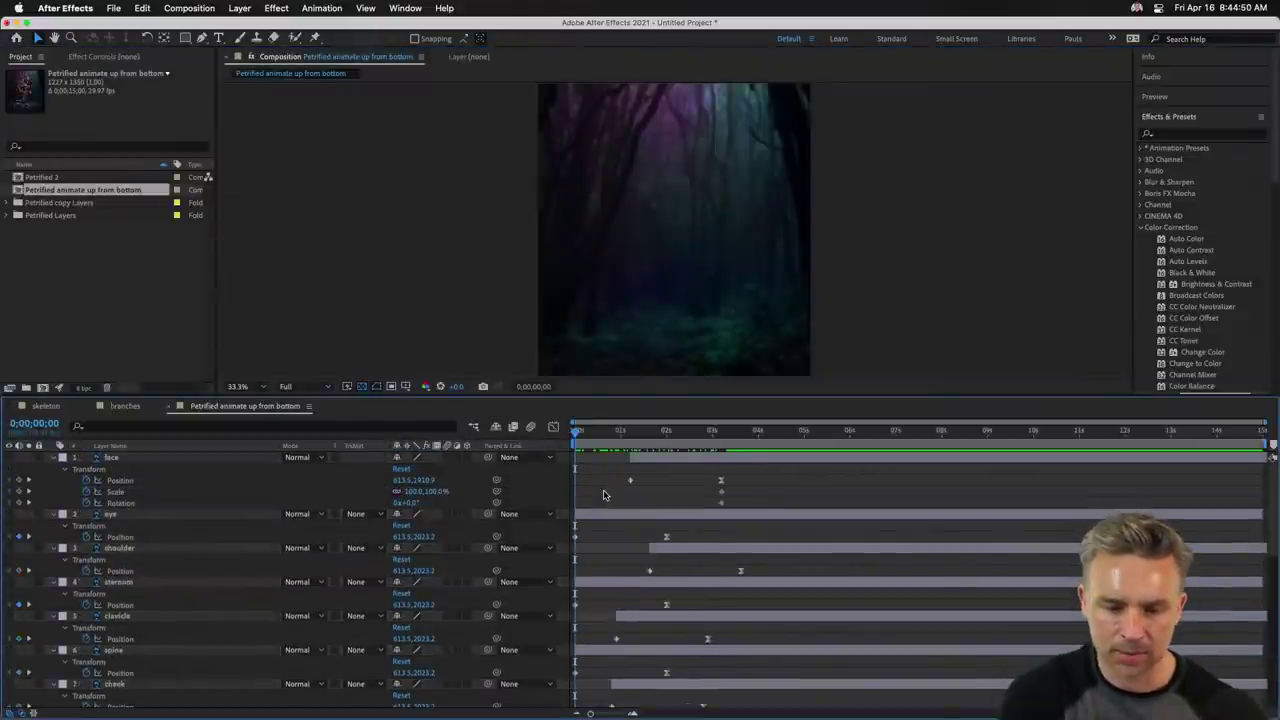
Preview the staggered rise of the layers up to about one second and look through the layers' Position keyframes.
key("space")
key("space")
key("space")
scroll(118, 650, "down", 5)
left_click(118, 650)
scroll(118, 650, "up", 5)
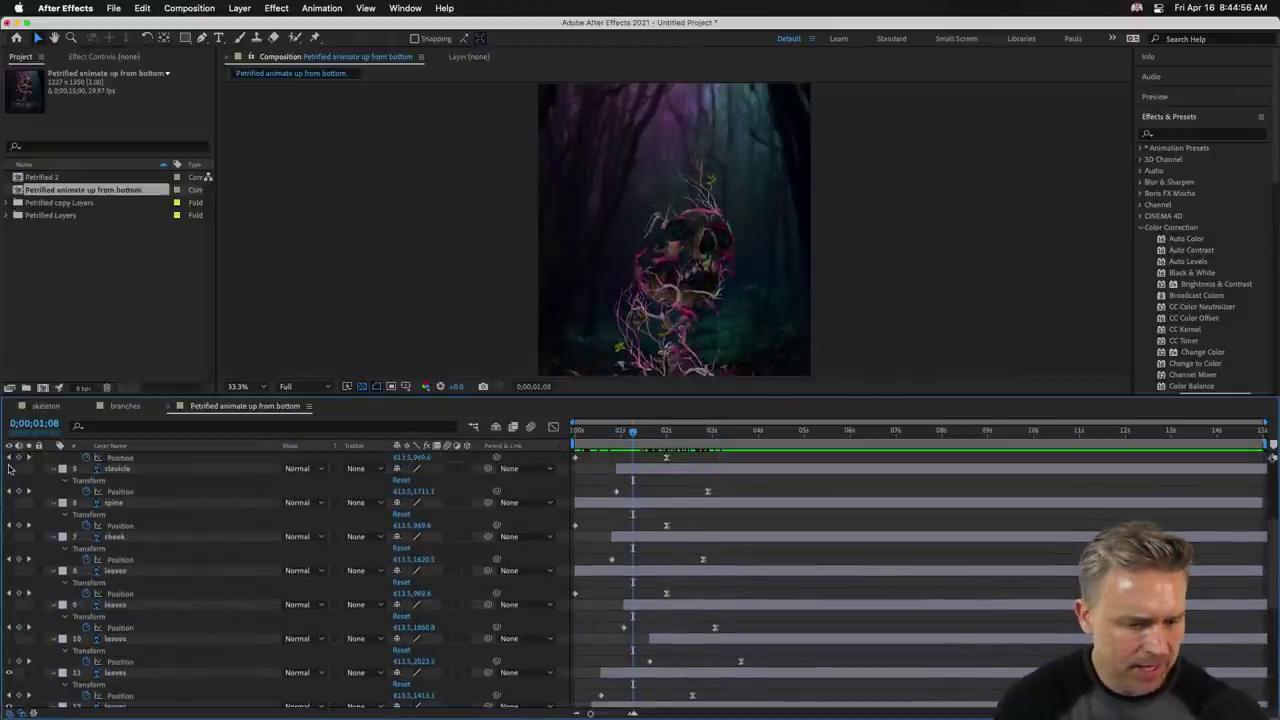
Collapse the properties of all layers in the Petrified animate up from bottom composition and deselect the layers.
scroll(12, 470, "up", 4)
key("super+a")
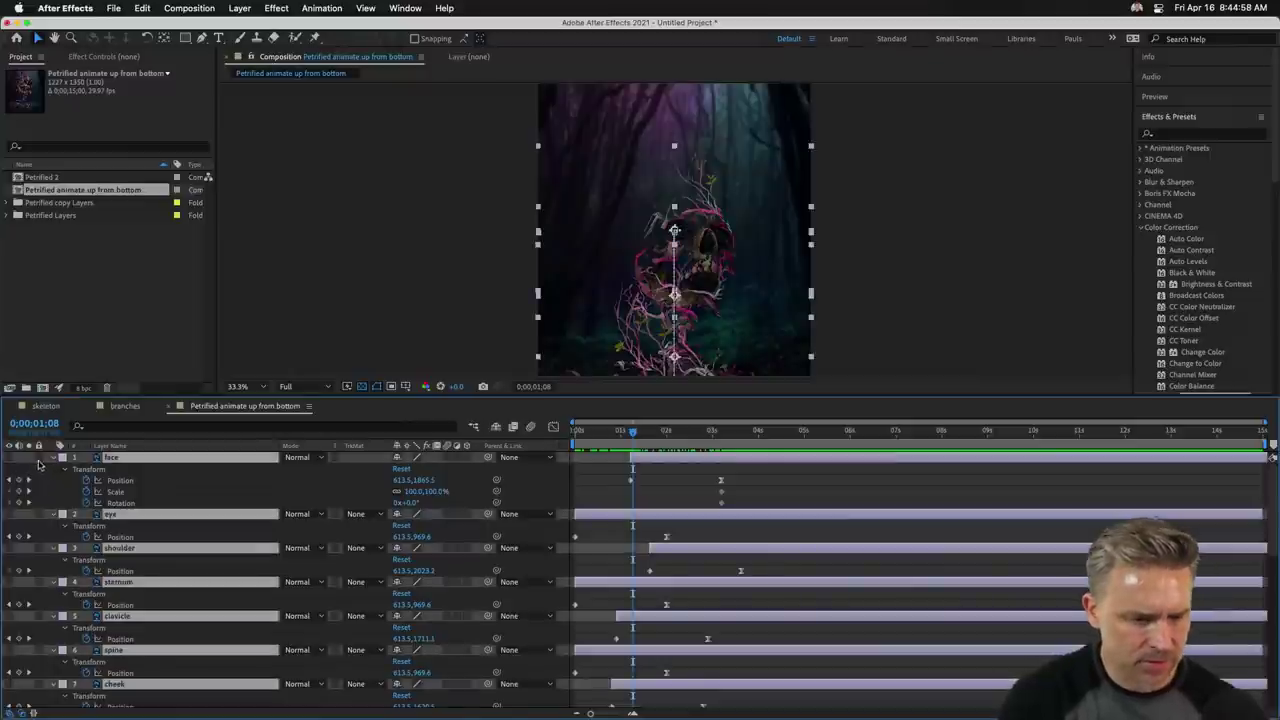
left_click(55, 461)
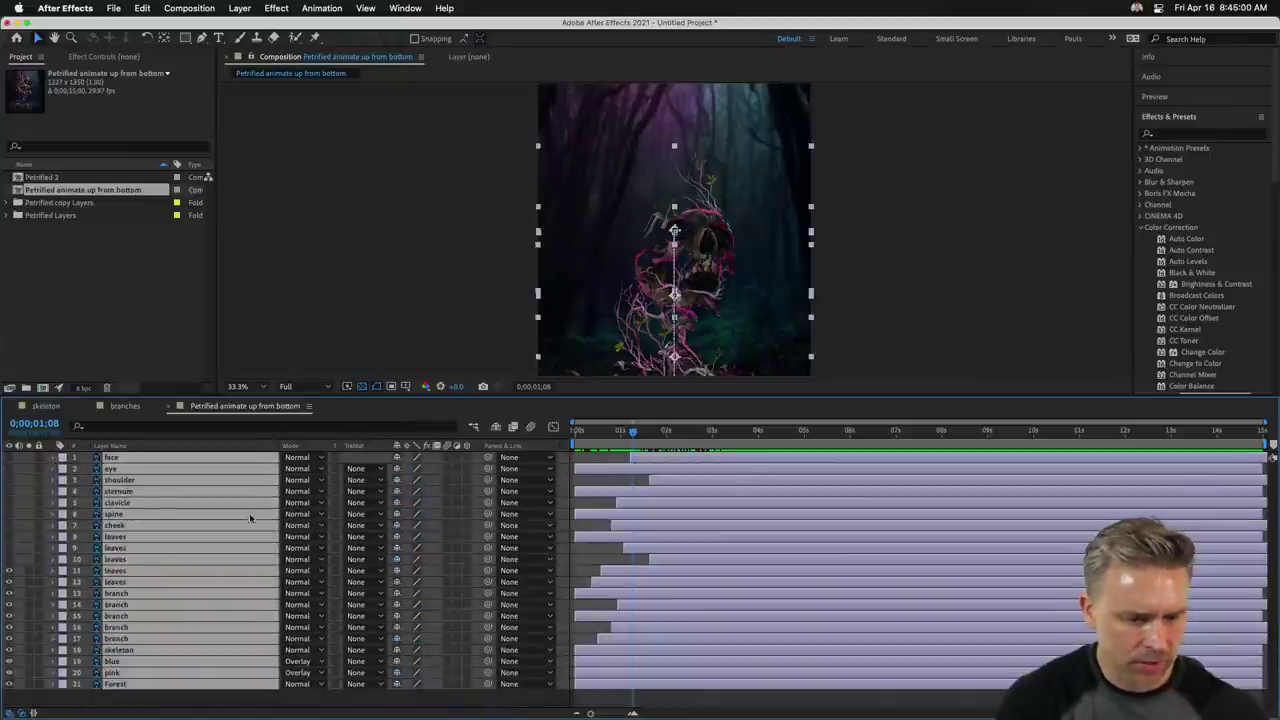
left_click(286, 694)
Hide the leaves and branch layers and shift the skeleton layer's start to about 25 frames, with its last Position keyframe at 0;00;04;15.
left_click_drag(10, 570, 9, 655)
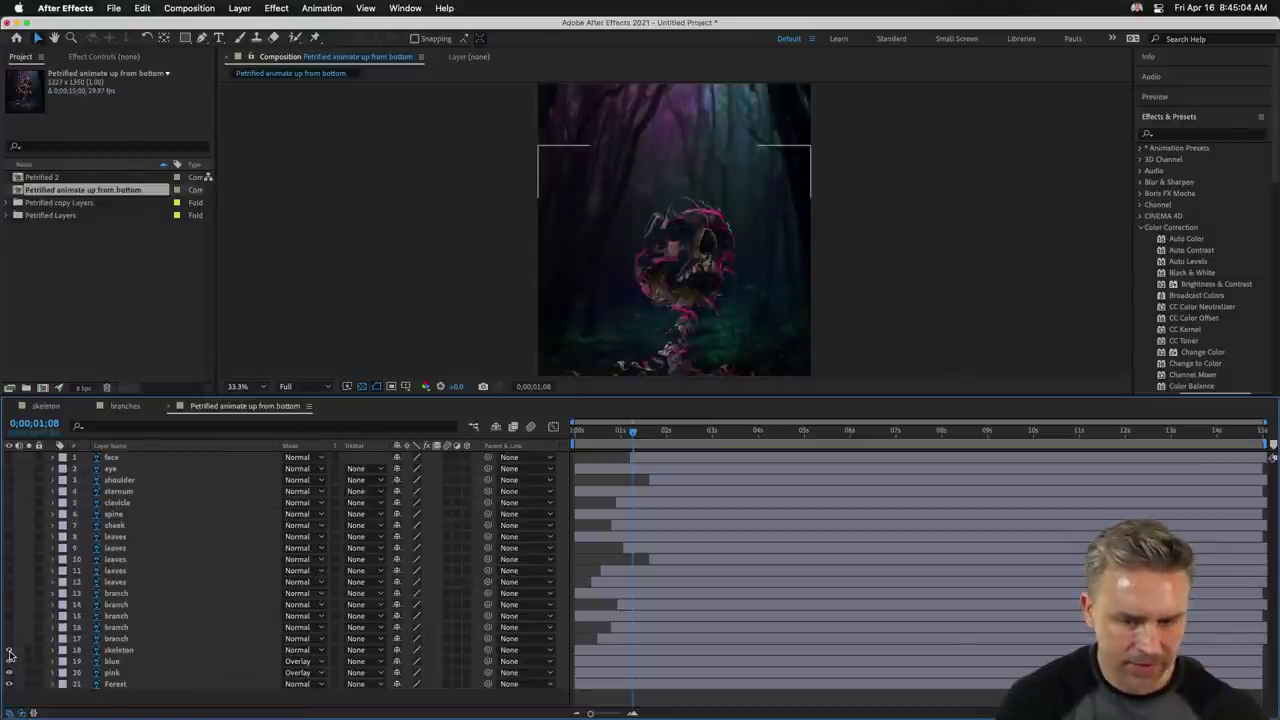
left_click(118, 650)
key("p")
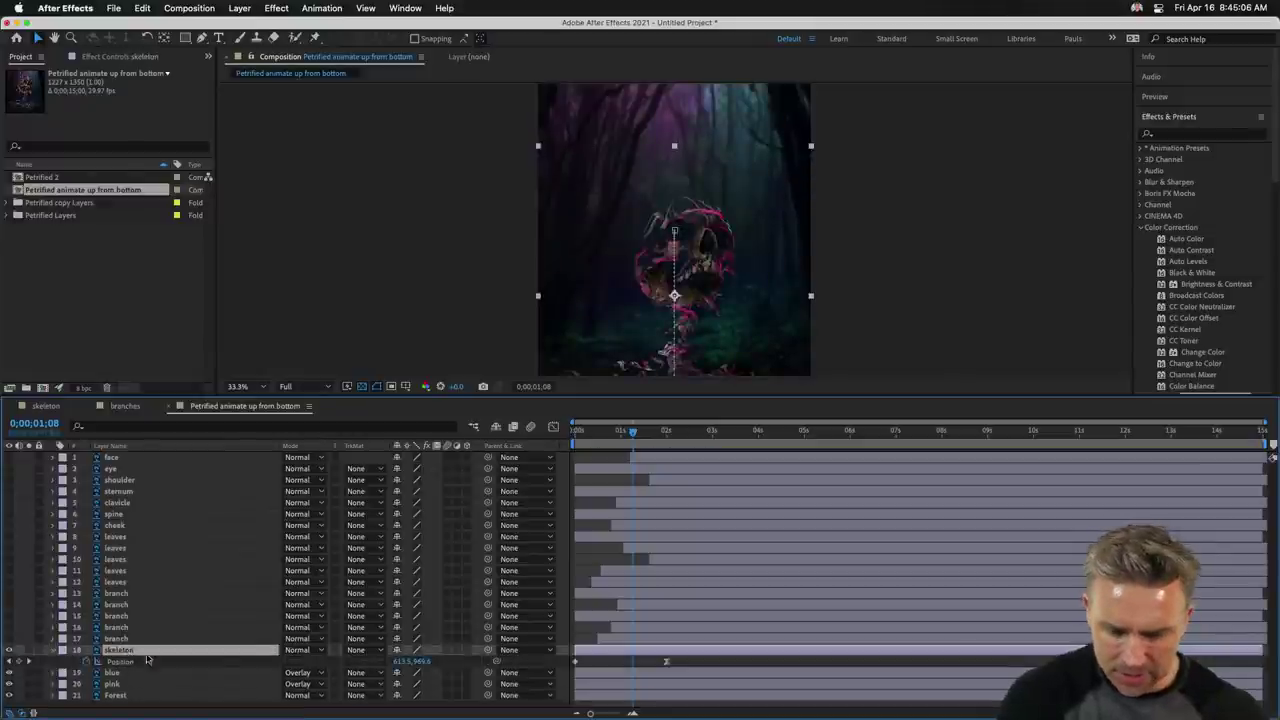
left_click_drag(637, 656, 774, 664)
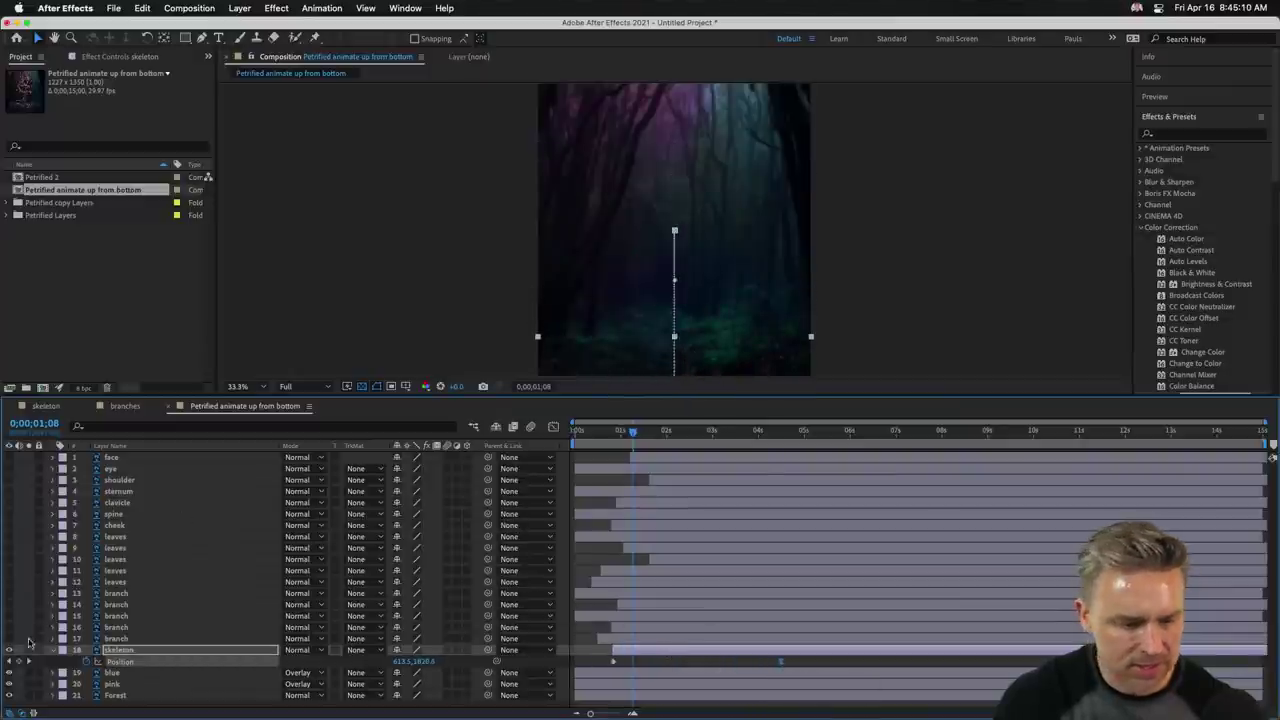
Make all layers above the skeleton visible again and preview the full animation from the start of the timeline.
left_click_drag(12, 643, 13, 455)
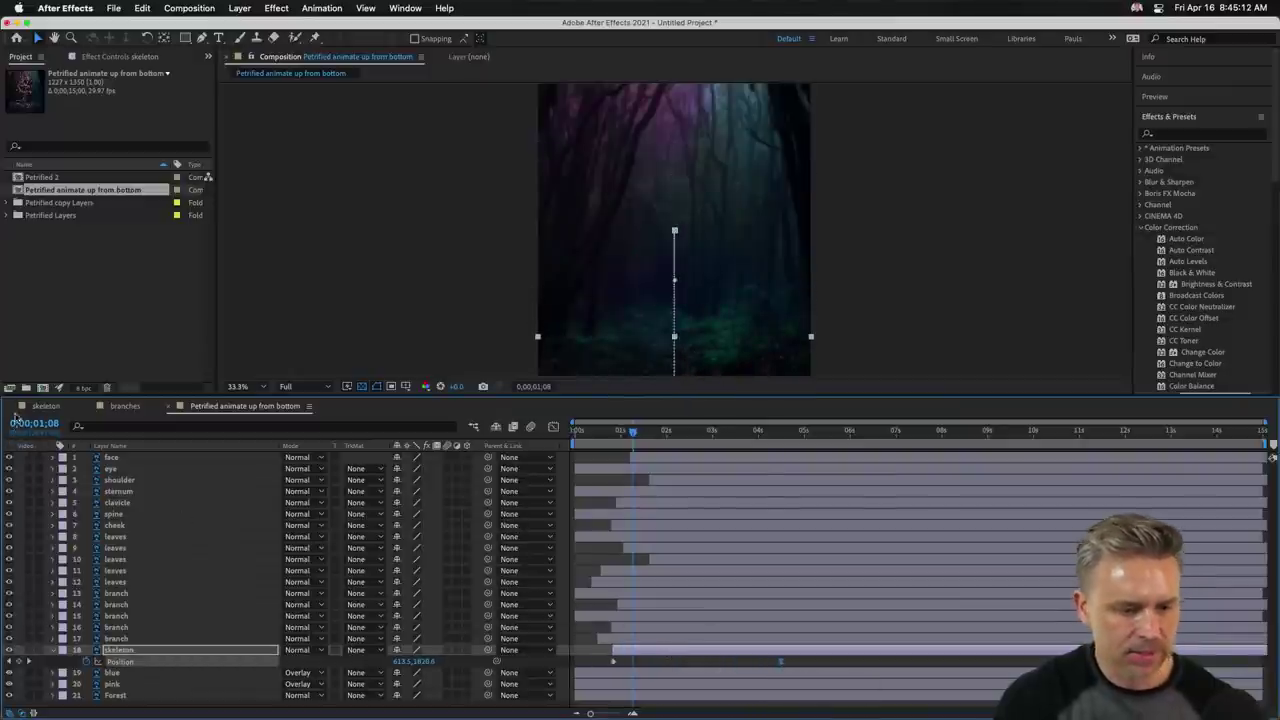
key("space")
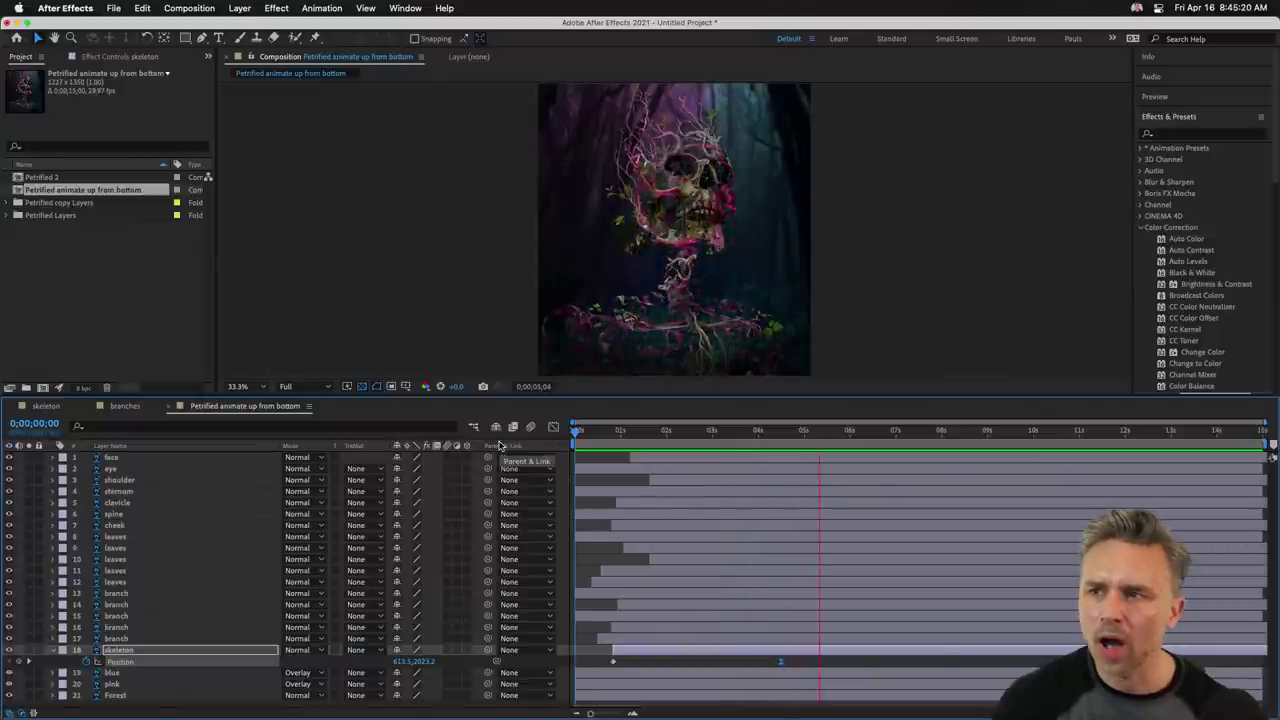
key("space")
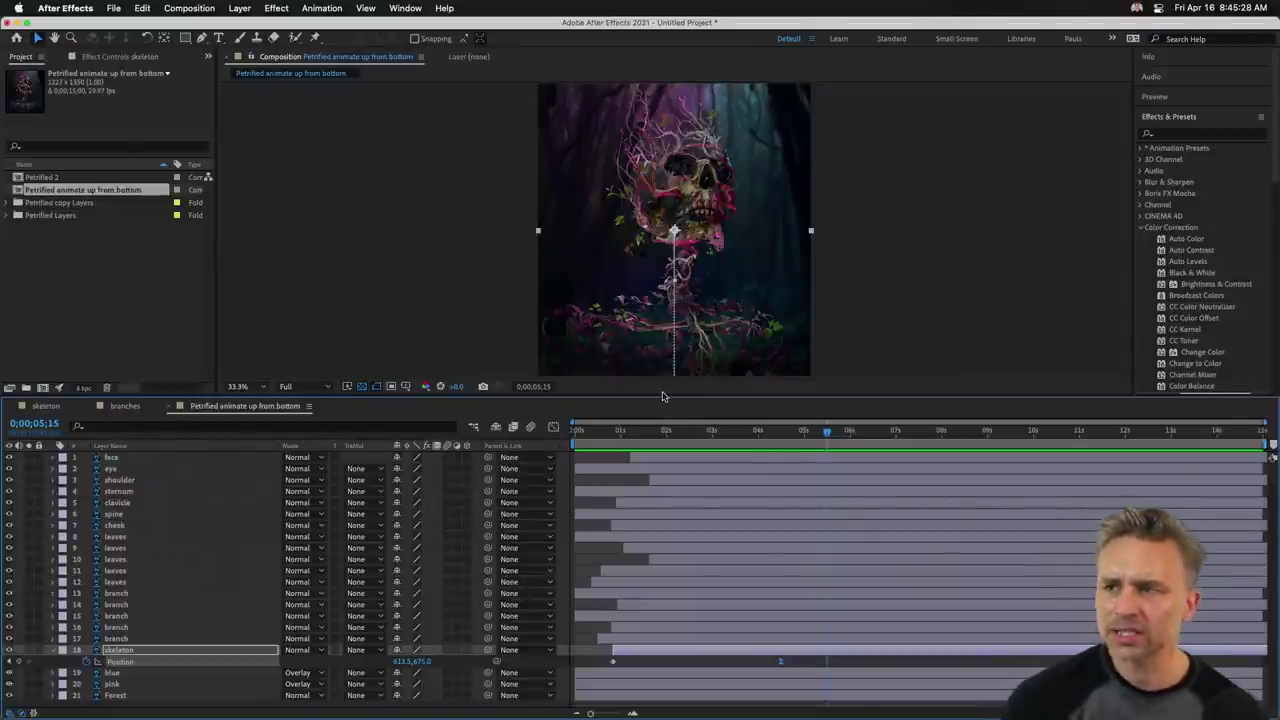
left_click_drag(668, 432, 537, 457)
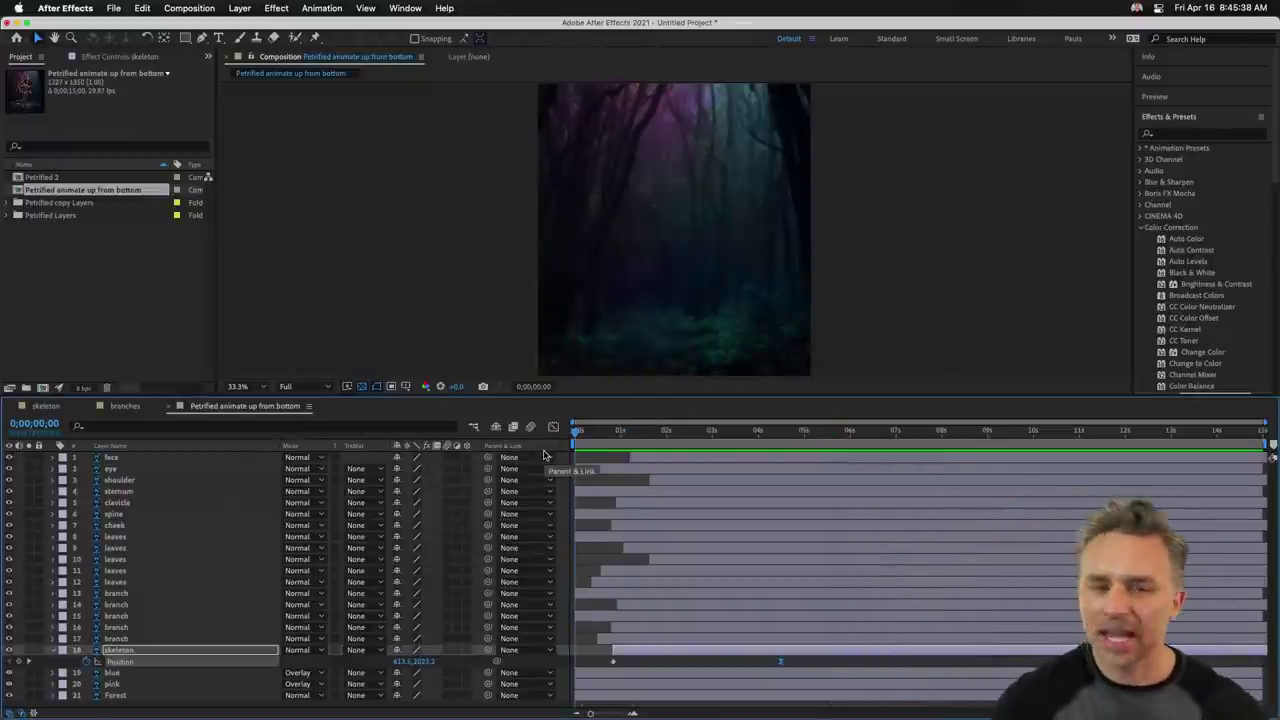
Move the current time to 0;00;04;15 and frame the skull's upper branches in the viewer at 100% magnification.
left_click(591, 437)
left_click_drag(591, 437, 782, 455)
left_click(425, 276)
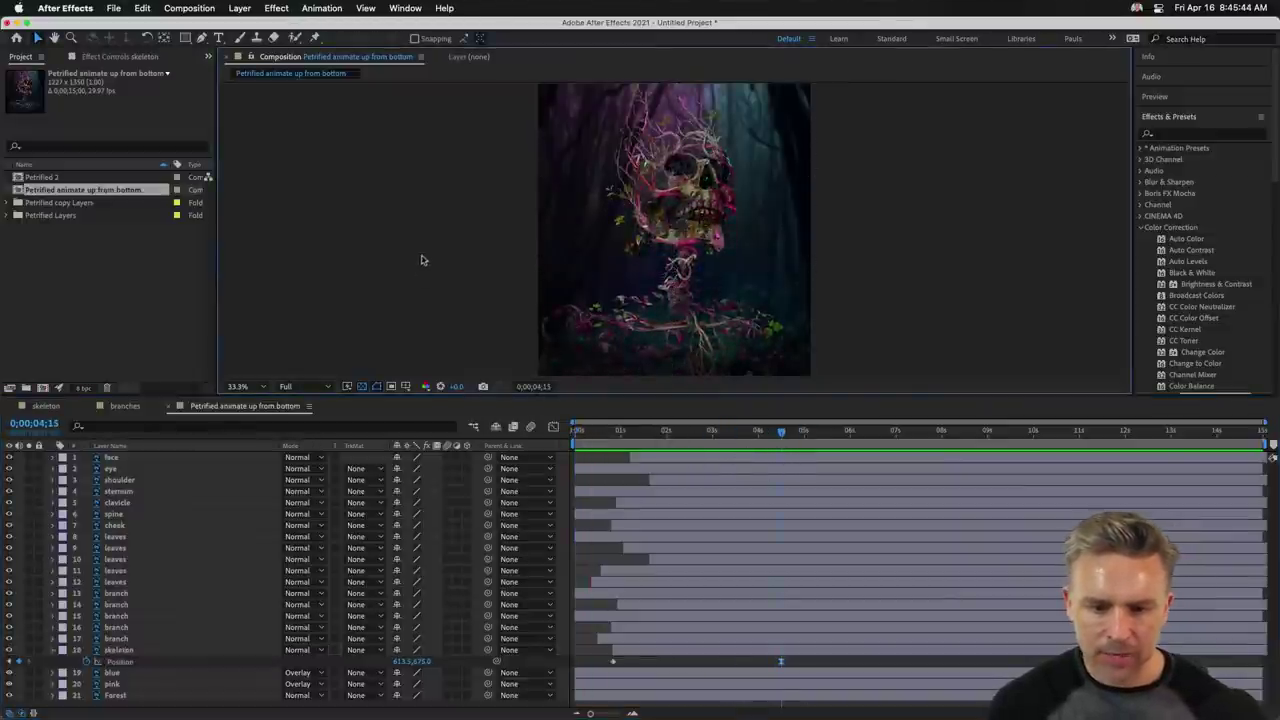
scroll(432, 262, "up", 1)
scroll(432, 262, "down", 1)
key("h")
left_click_drag(849, 143, 700, 90)
key("v")
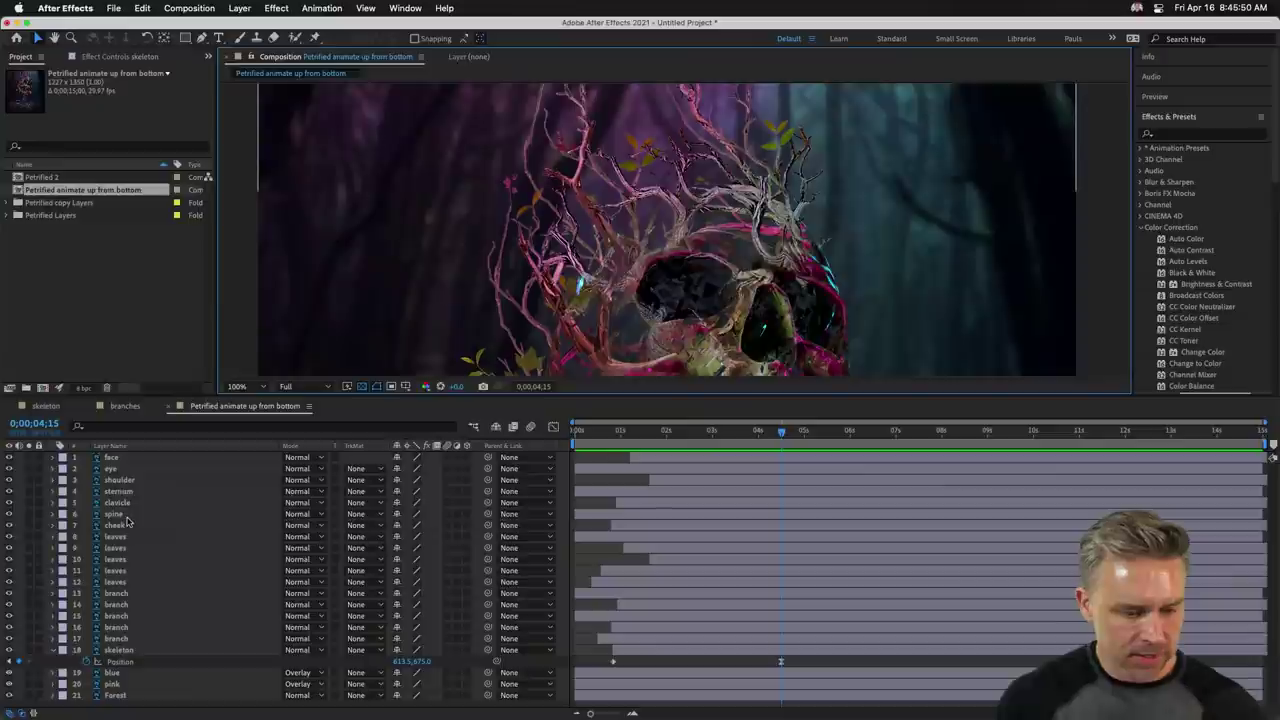
Find the branch on layer 14 and compare the artwork with that layer hidden and visible.
left_click(120, 480)
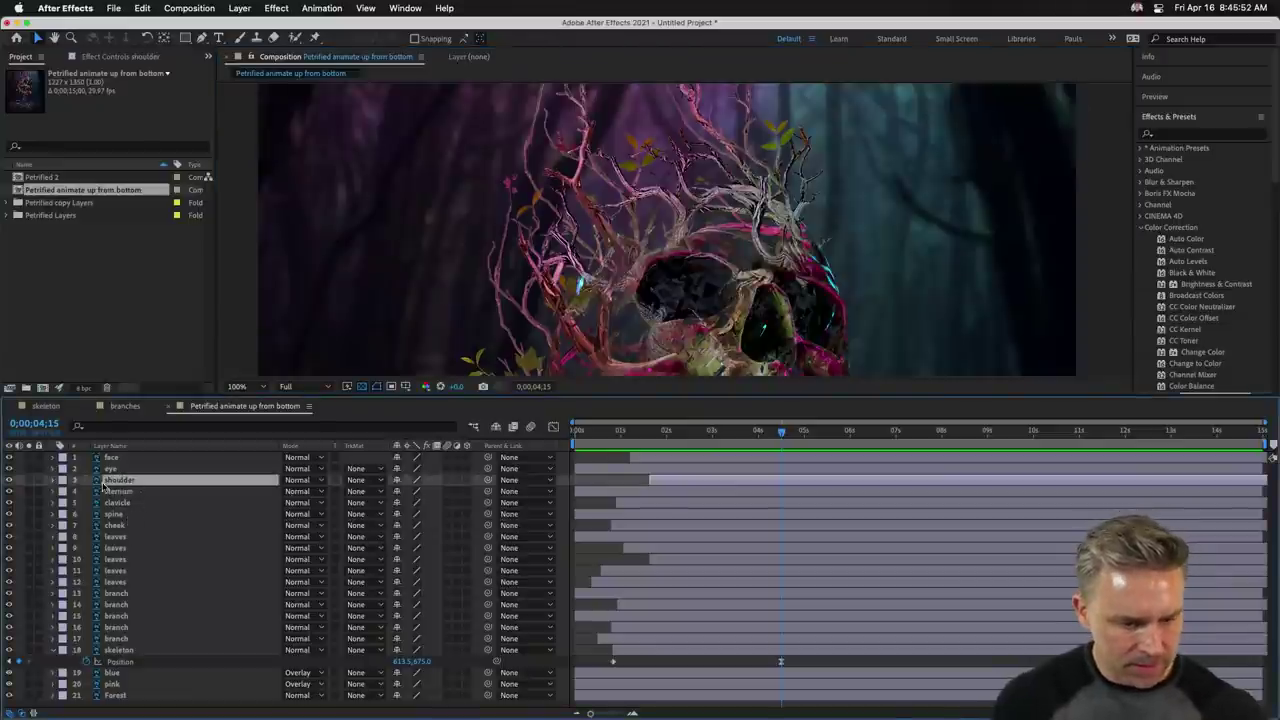
left_click(118, 582)
left_click(120, 604)
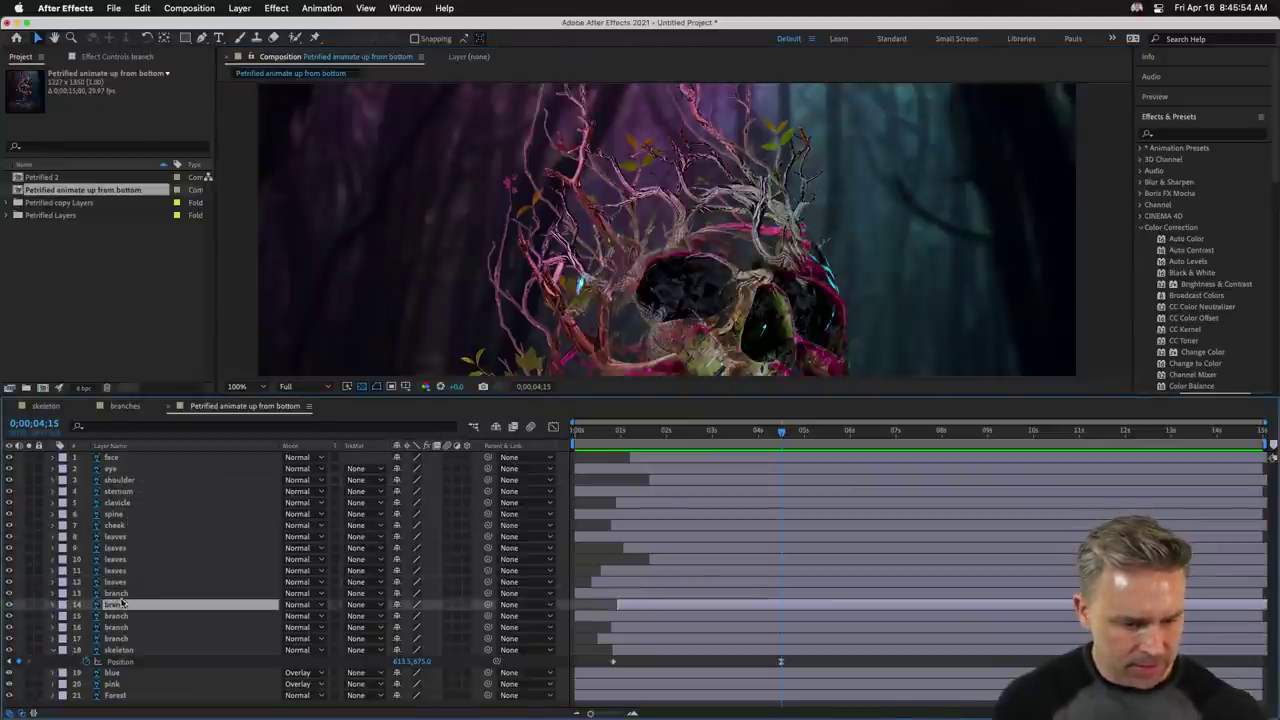
left_click(9, 604)
left_click(9, 604)
left_click(9, 604)
left_click(9, 604)
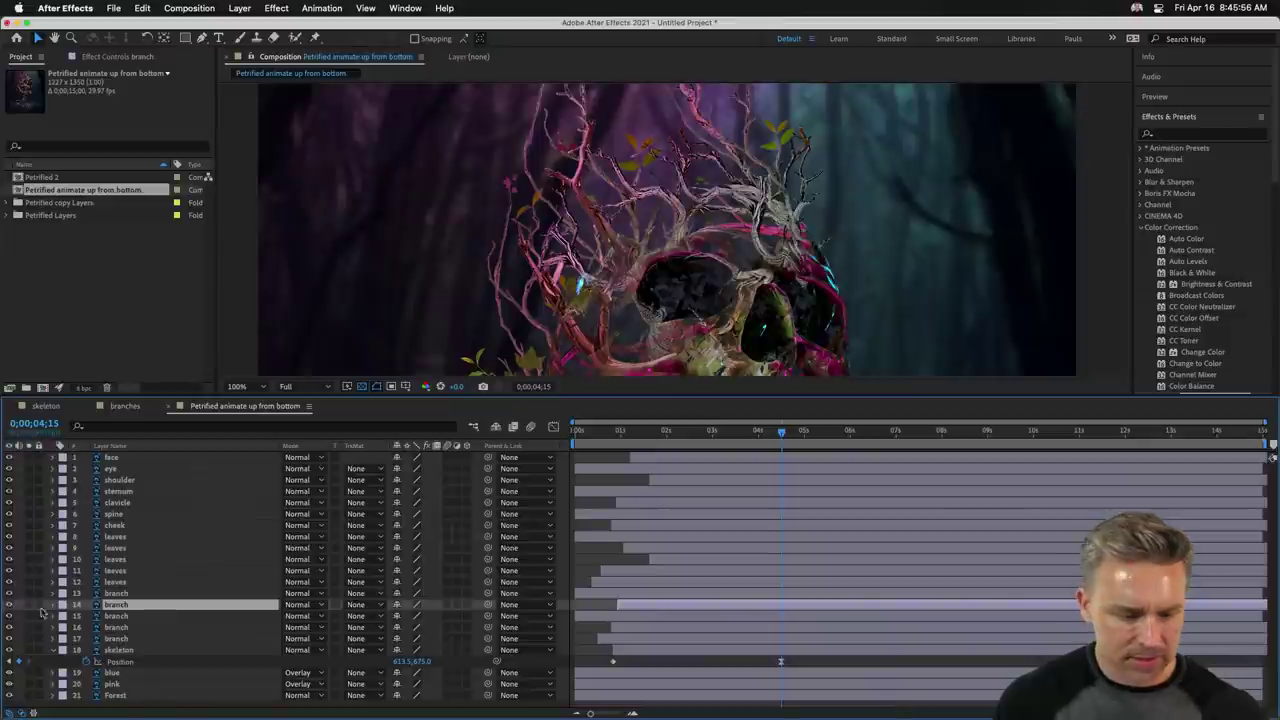
left_click(9, 604)
left_click(9, 604)
Hide every layer above the skeleton except the branch on layer 14, and select that branch layer.
left_click_drag(9, 593, 9, 457)
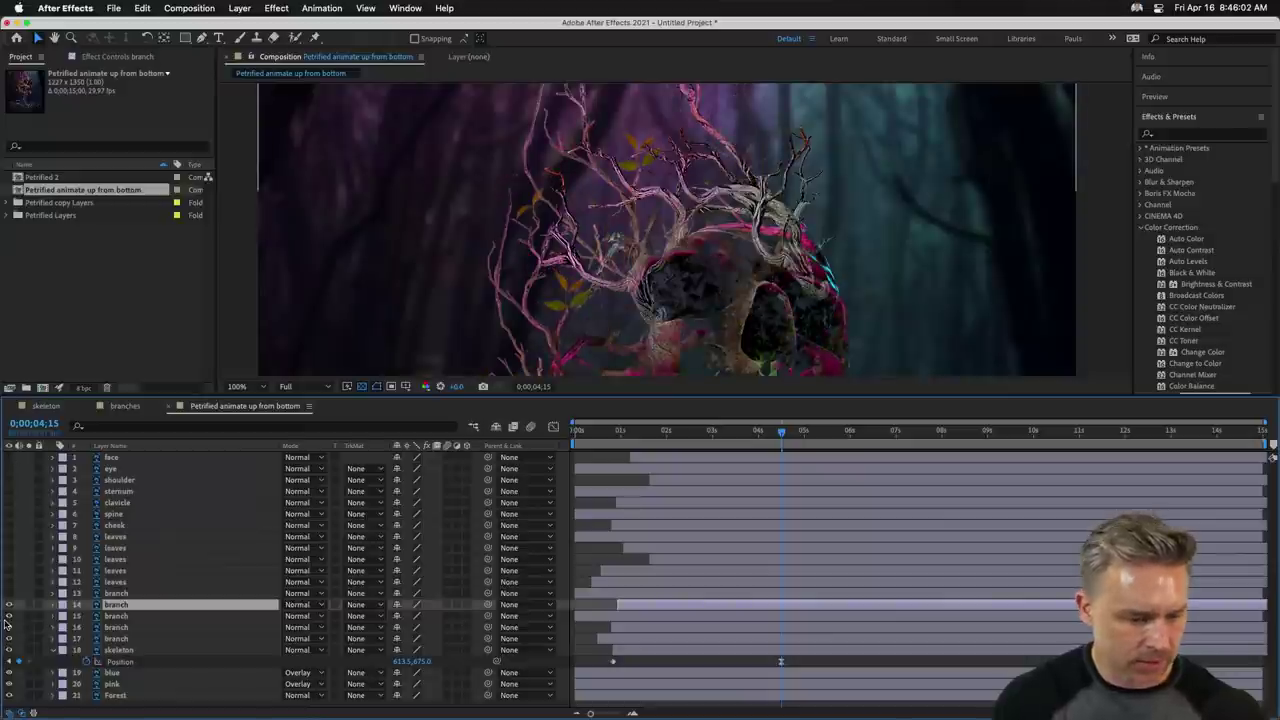
left_click_drag(9, 622, 10, 642)
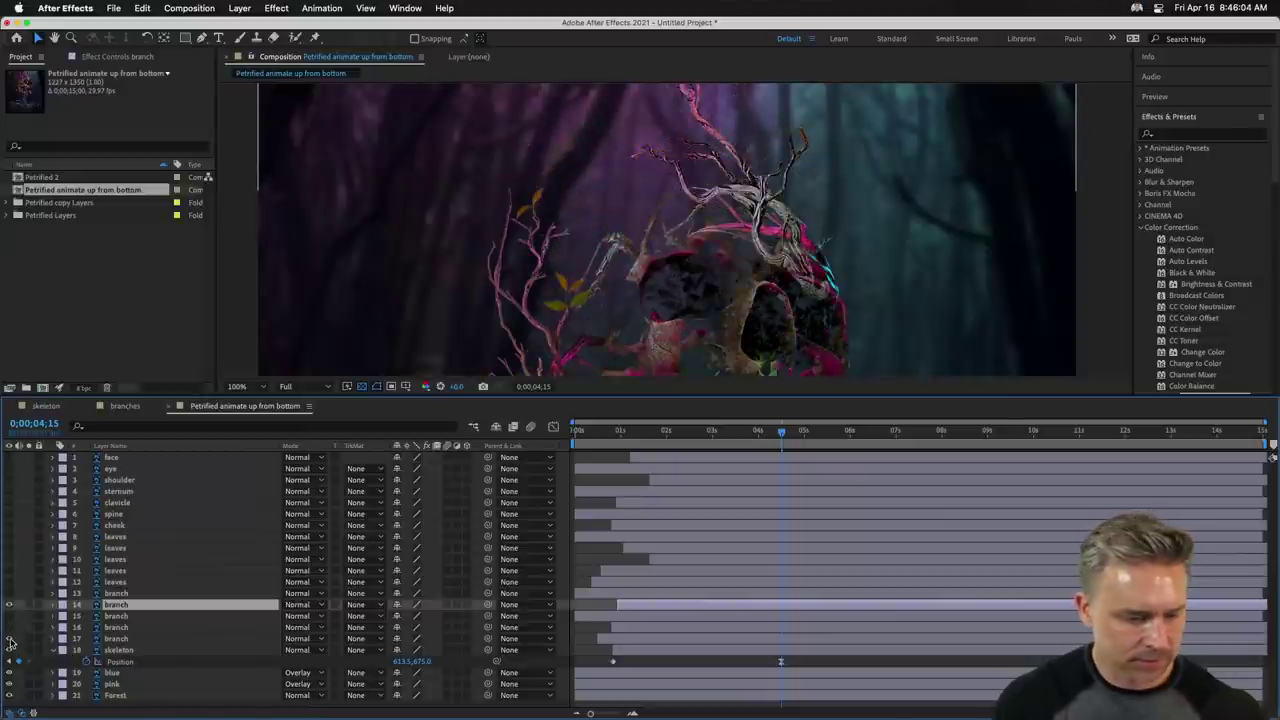
left_click(12, 605)
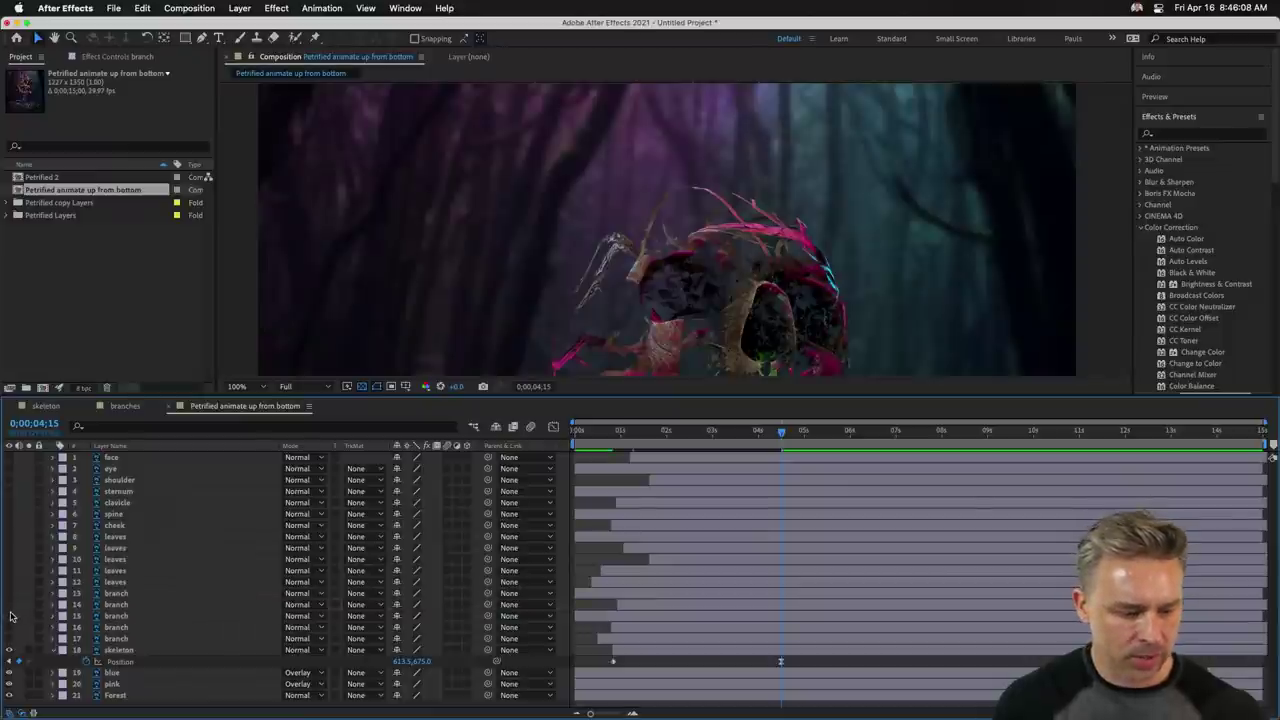
left_click(10, 616)
left_click(10, 605)
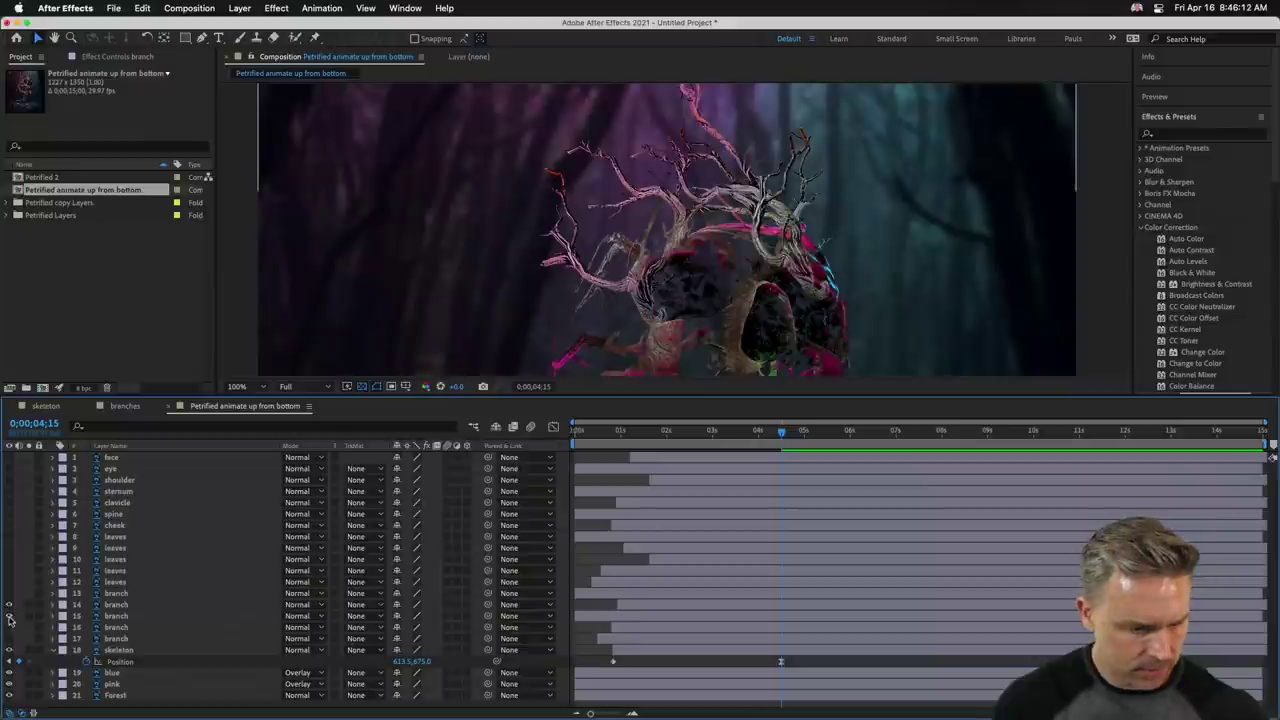
left_click(107, 605)
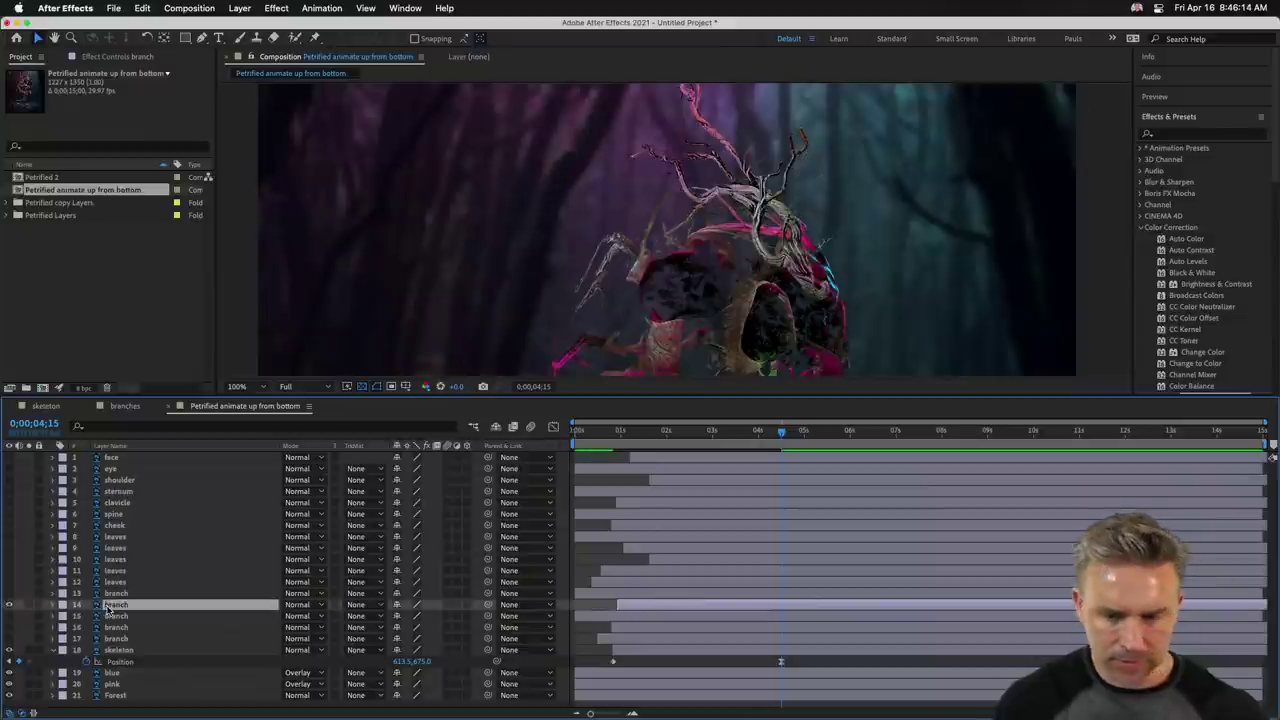
Compare the bare skull with and without the isolated branch on layer 14, leaving the branch visible.
left_click(10, 605)
left_click(10, 605)
left_click(10, 605)
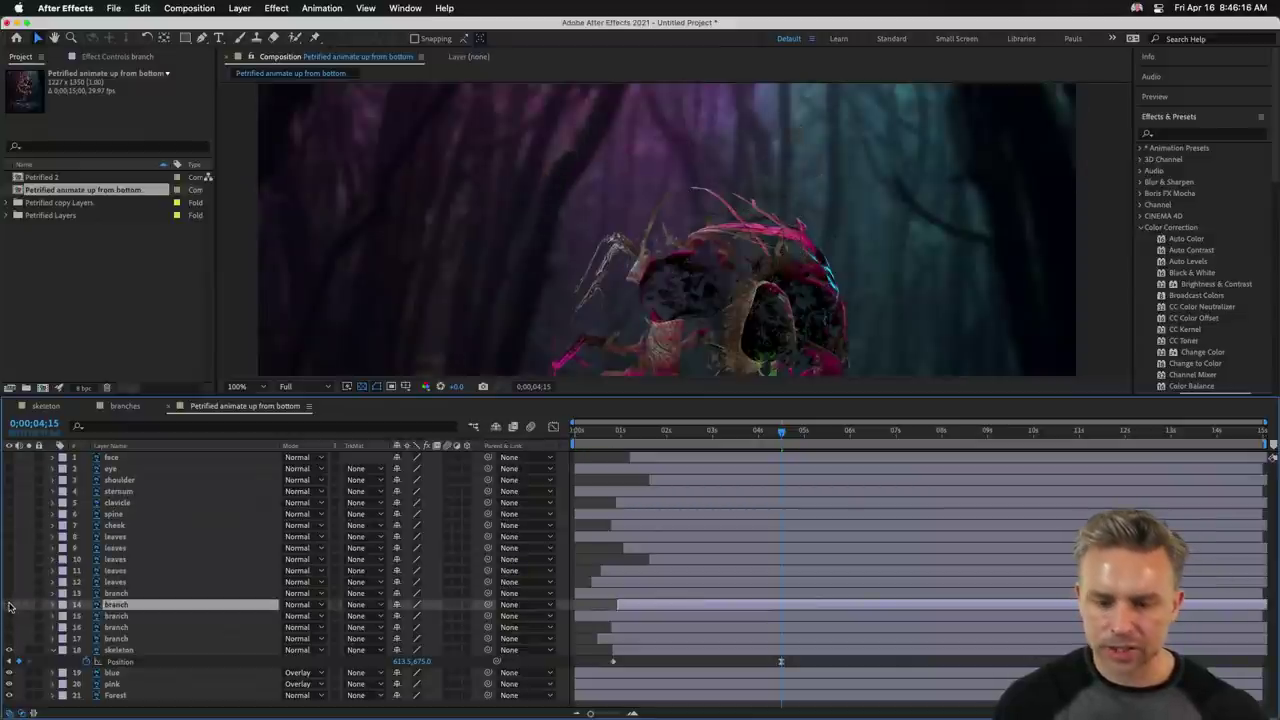
left_click(10, 605)
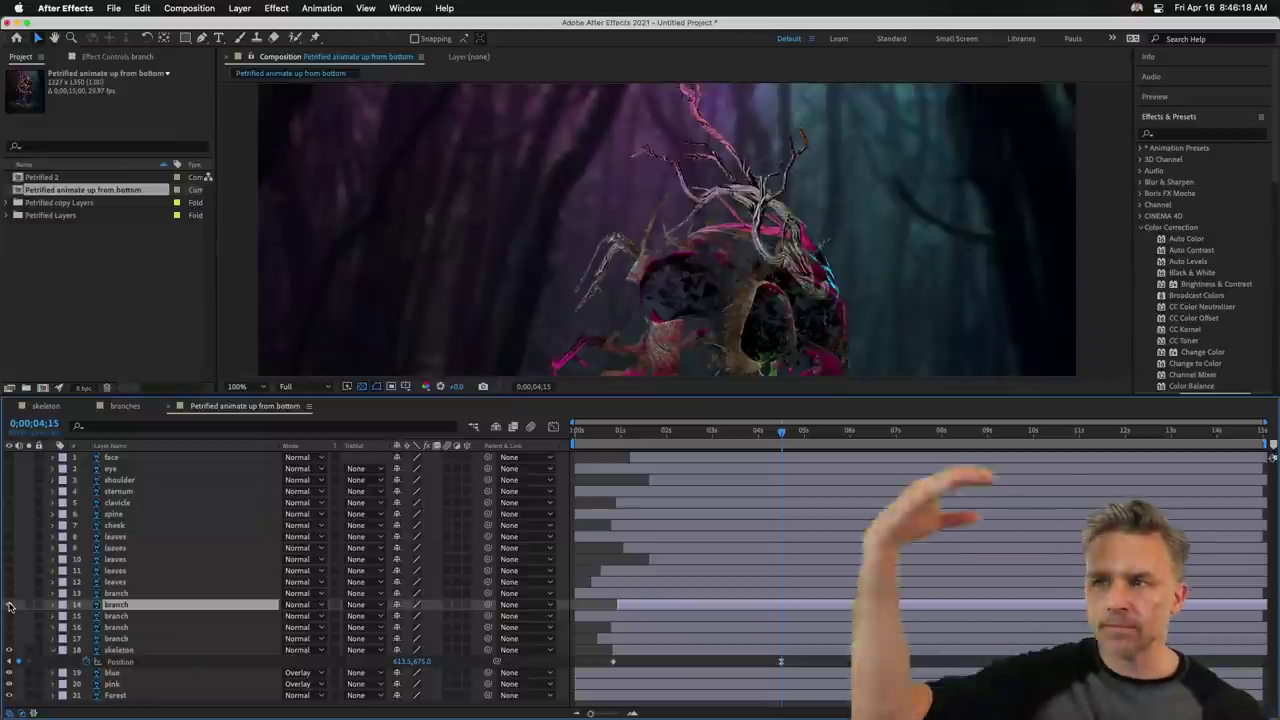
Try to move the layer 14 branch in the viewer and rotate it to 19°, and undo both changes.
key("p")
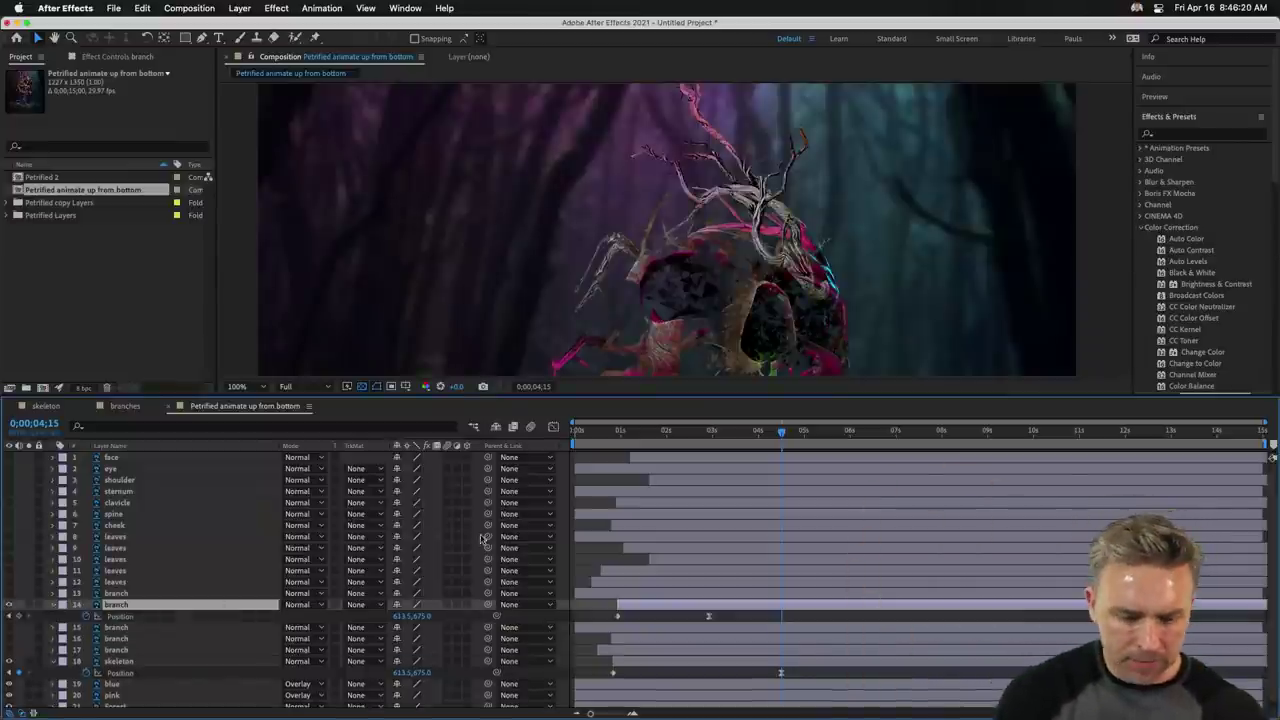
left_click_drag(763, 206, 786, 228)
key("Return")
key("r")
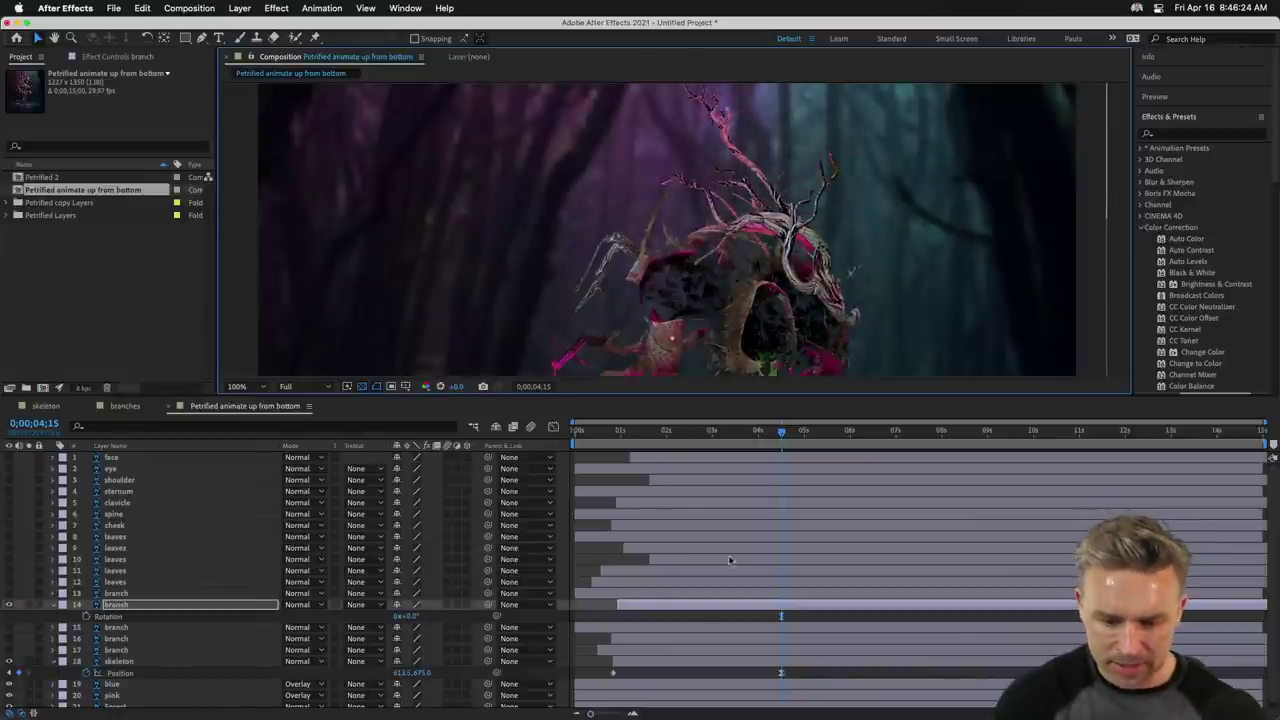
left_click_drag(405, 616, 420, 616)
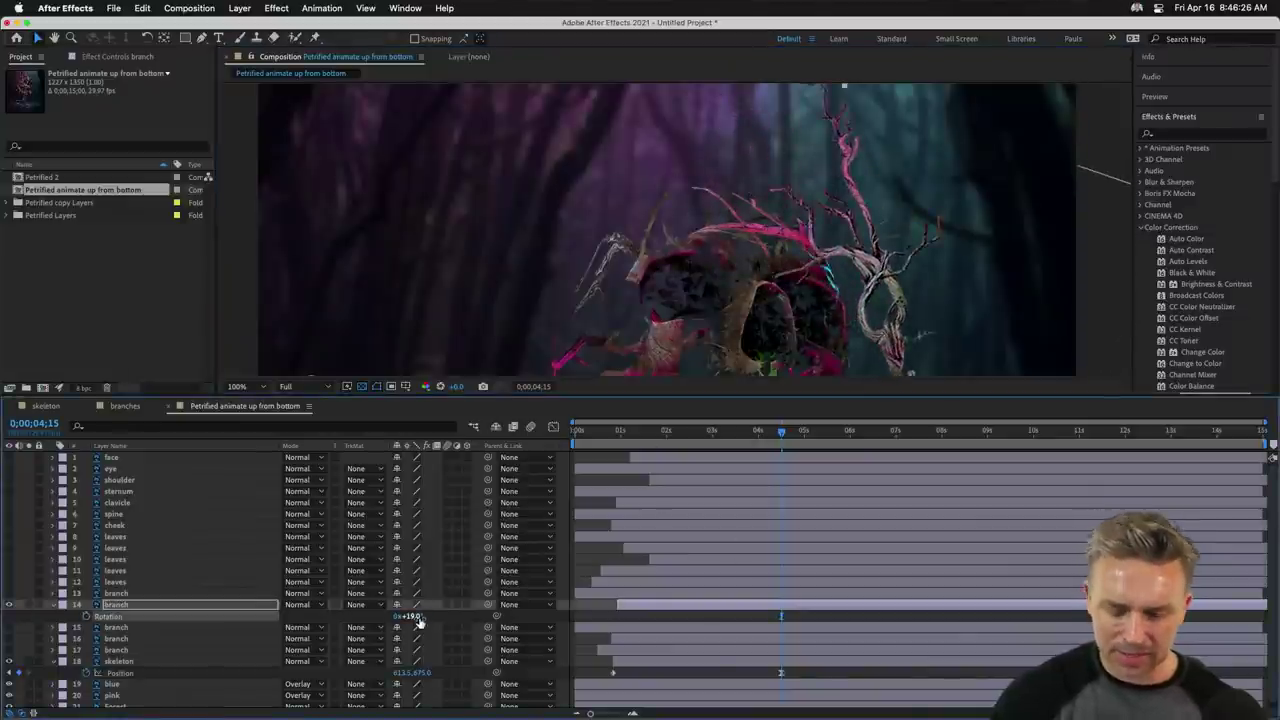
key("super+z")
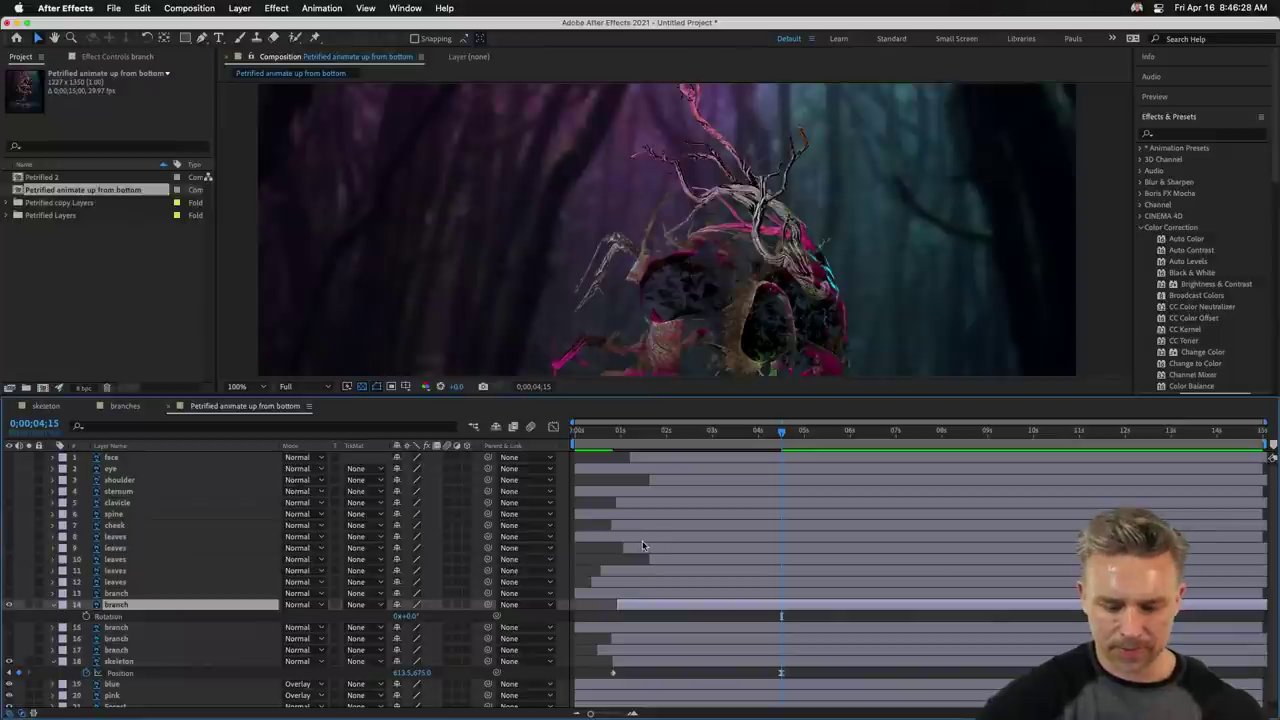
Display the layer 14 branch's Position keyframes and examine the visible branch on the upper part of the skull.
key("p")
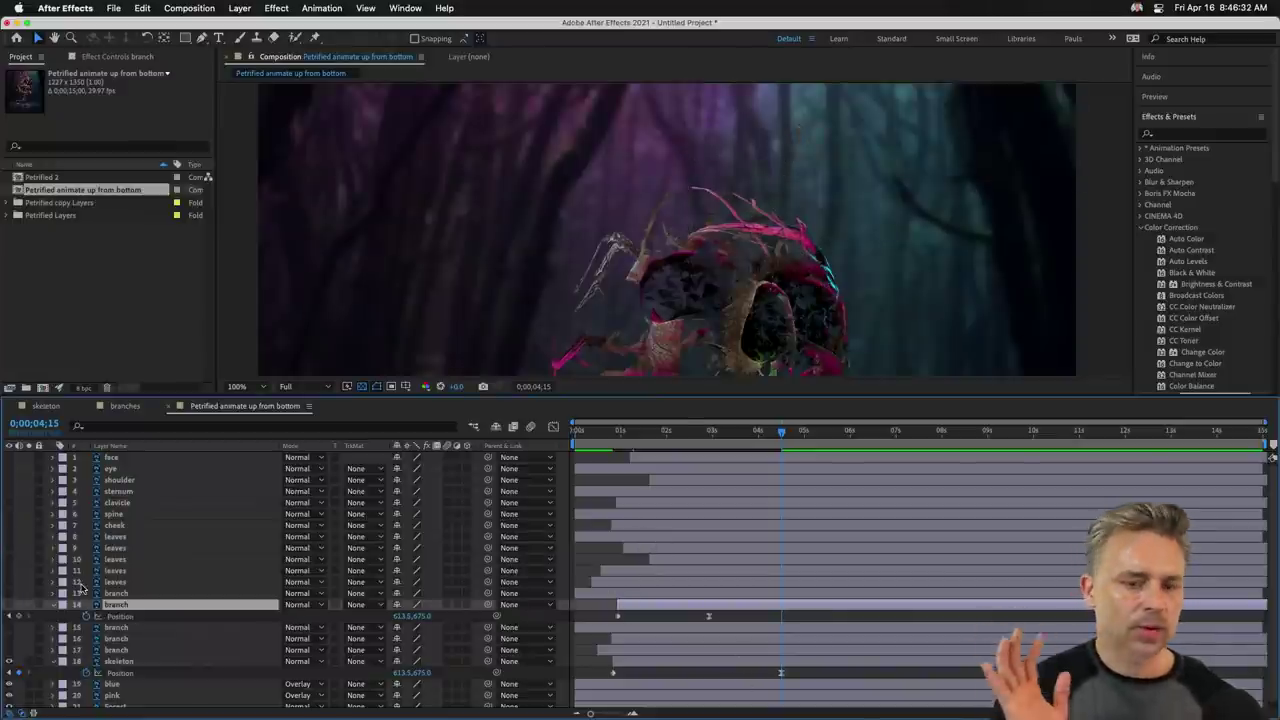
left_click(9, 605)
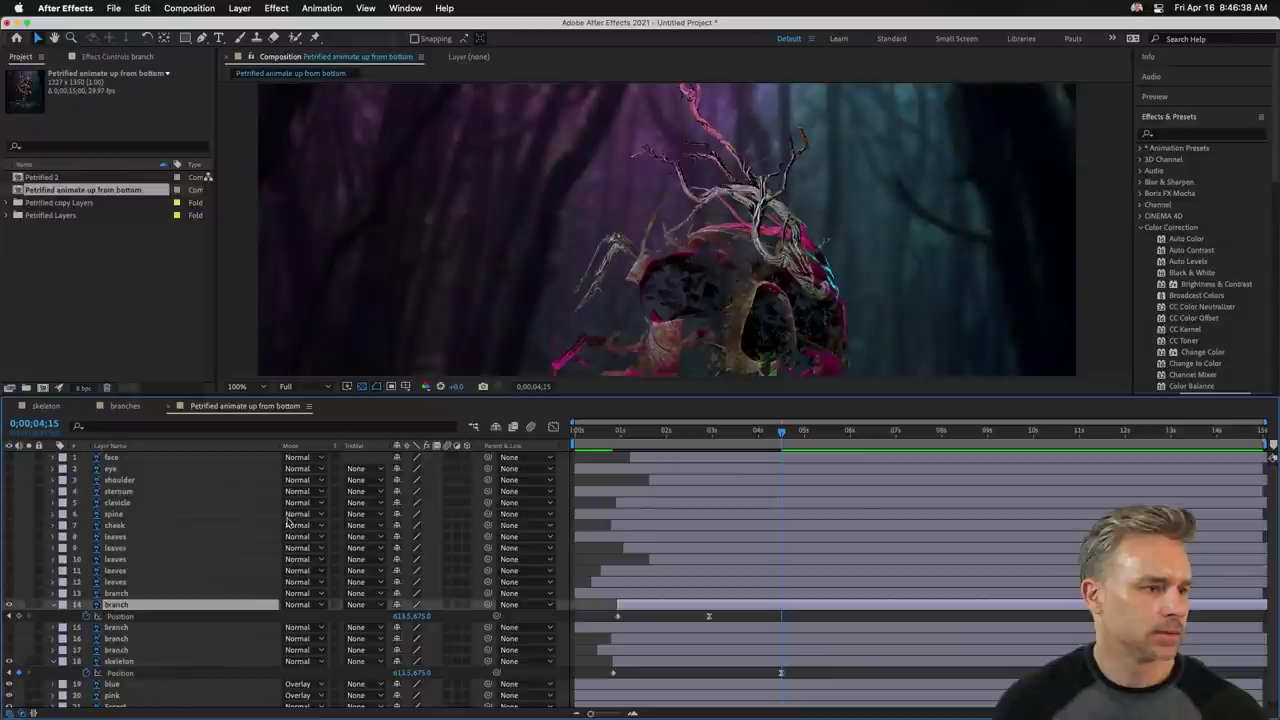
scroll(566, 209, "up", 5)
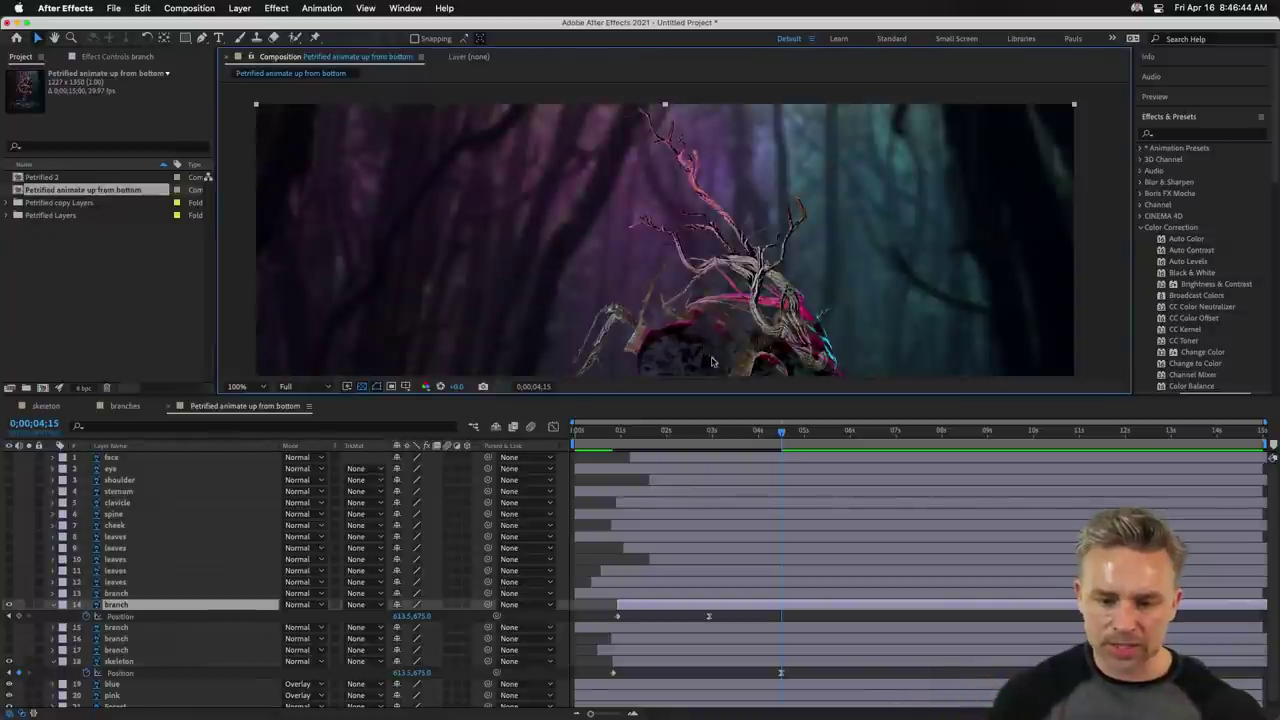
Start importing Petrified.psd, examine its Import Kind choices, and cancel the import.
left_click(118, 8)
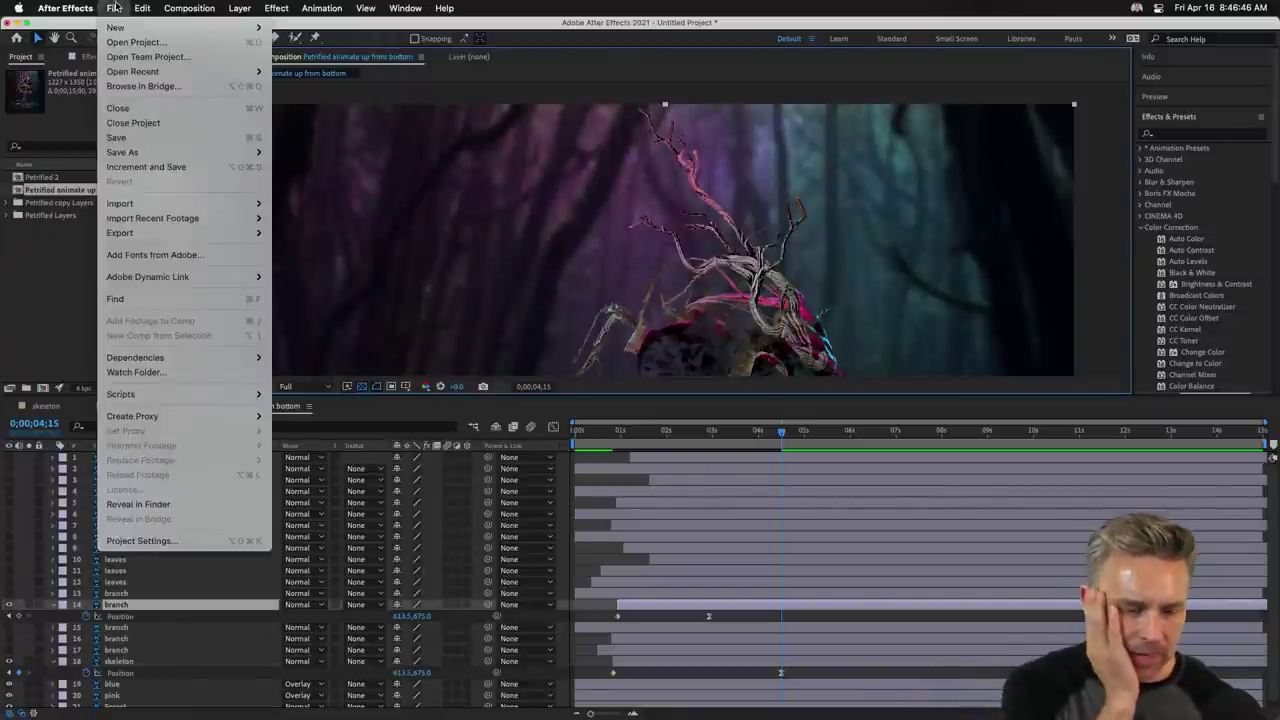
mouse_move(120, 203)
key("Return")
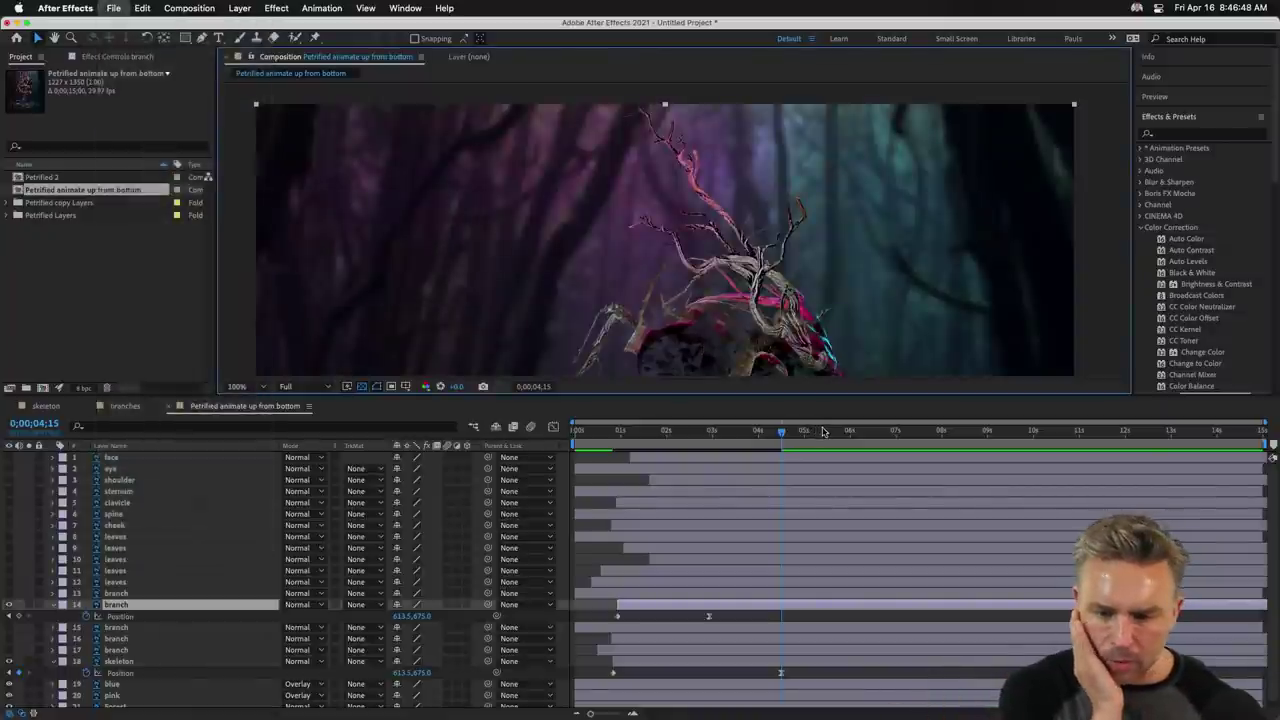
left_click(512, 183)
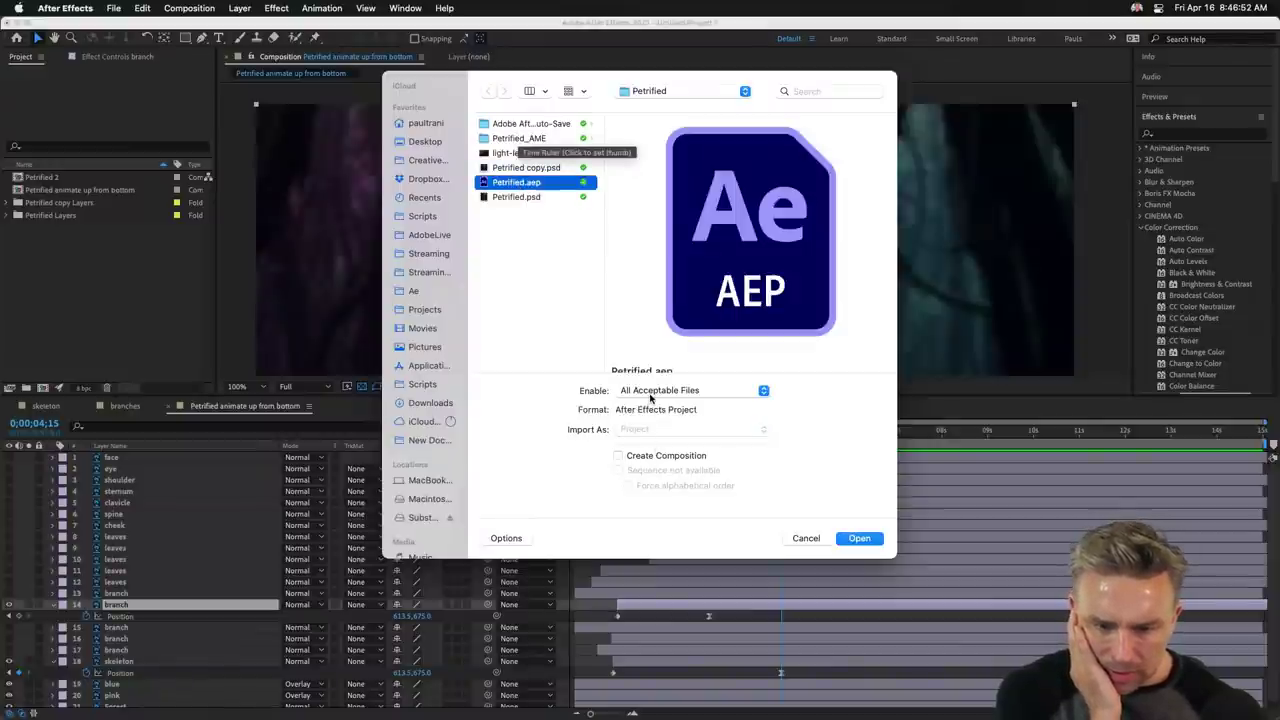
left_click(505, 198)
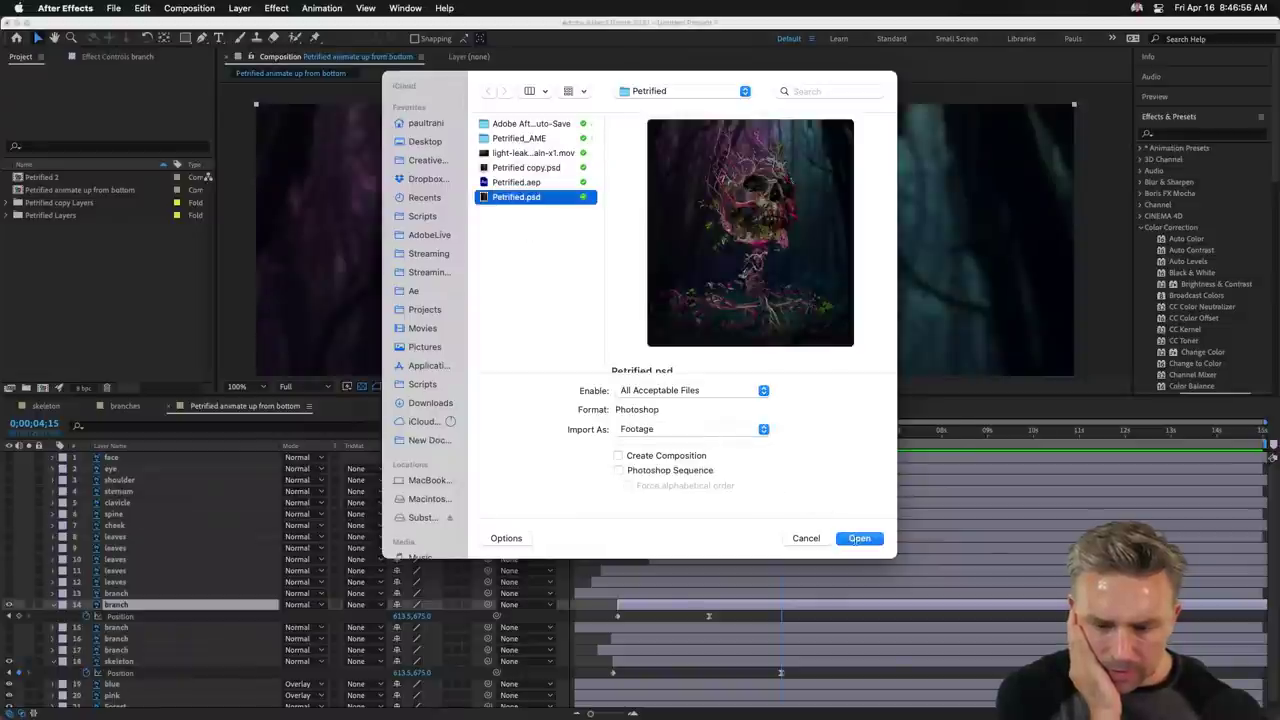
left_click(857, 539)
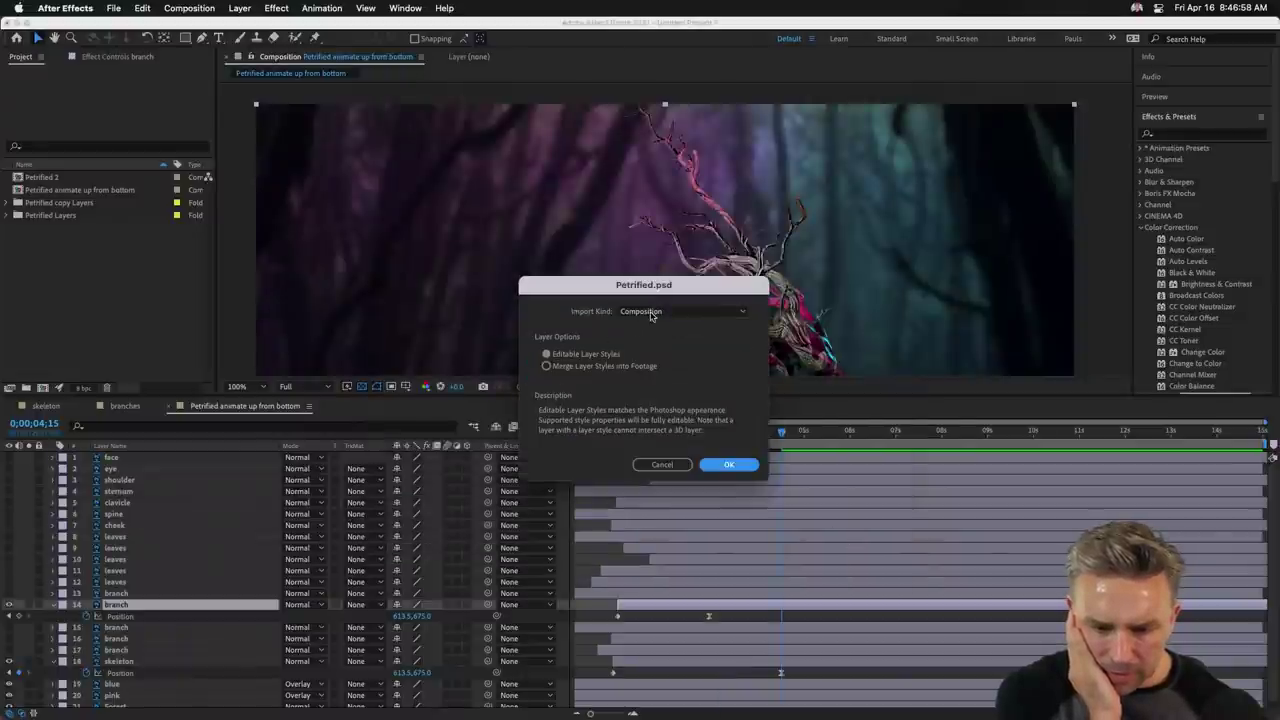
left_click(651, 312)
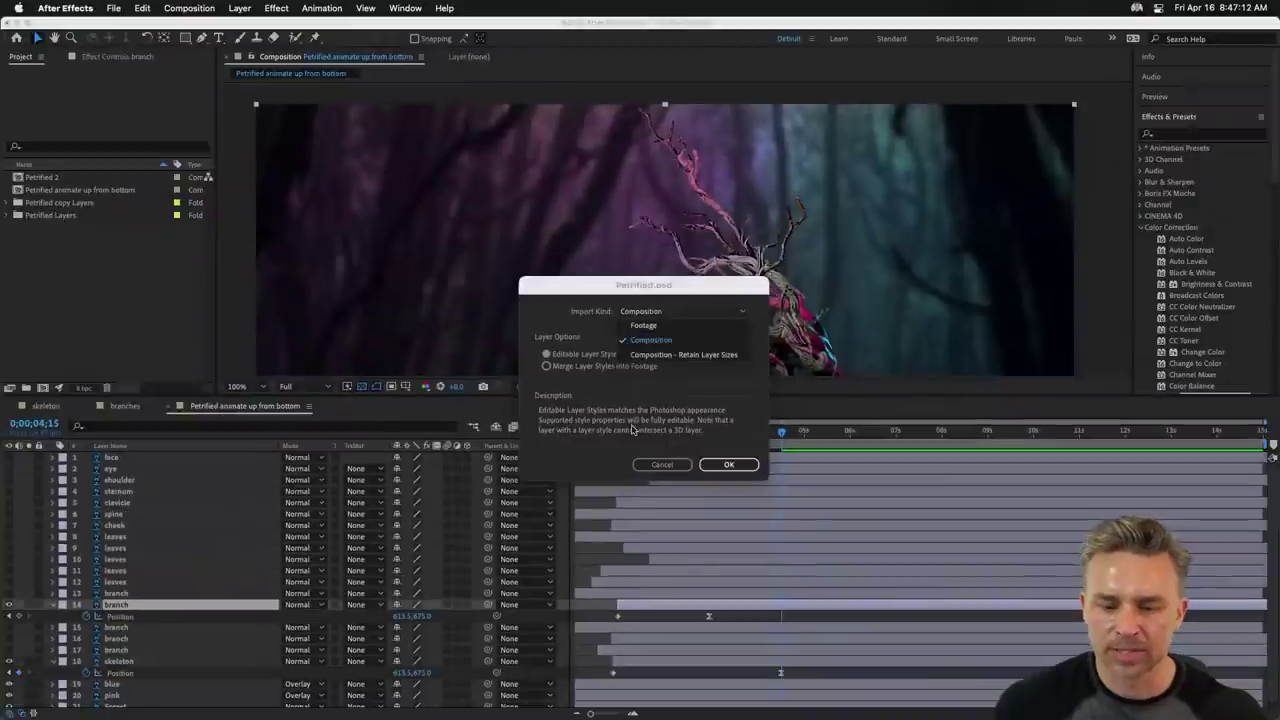
left_click(632, 429)
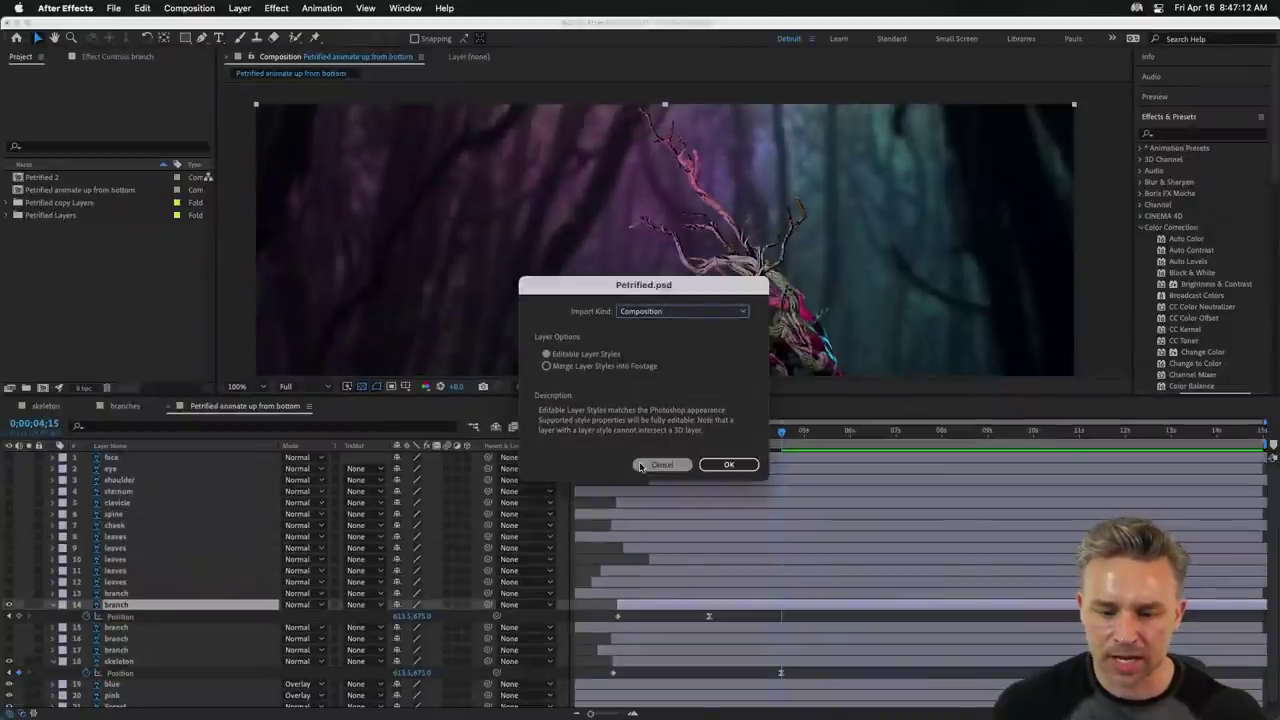
left_click(655, 464)
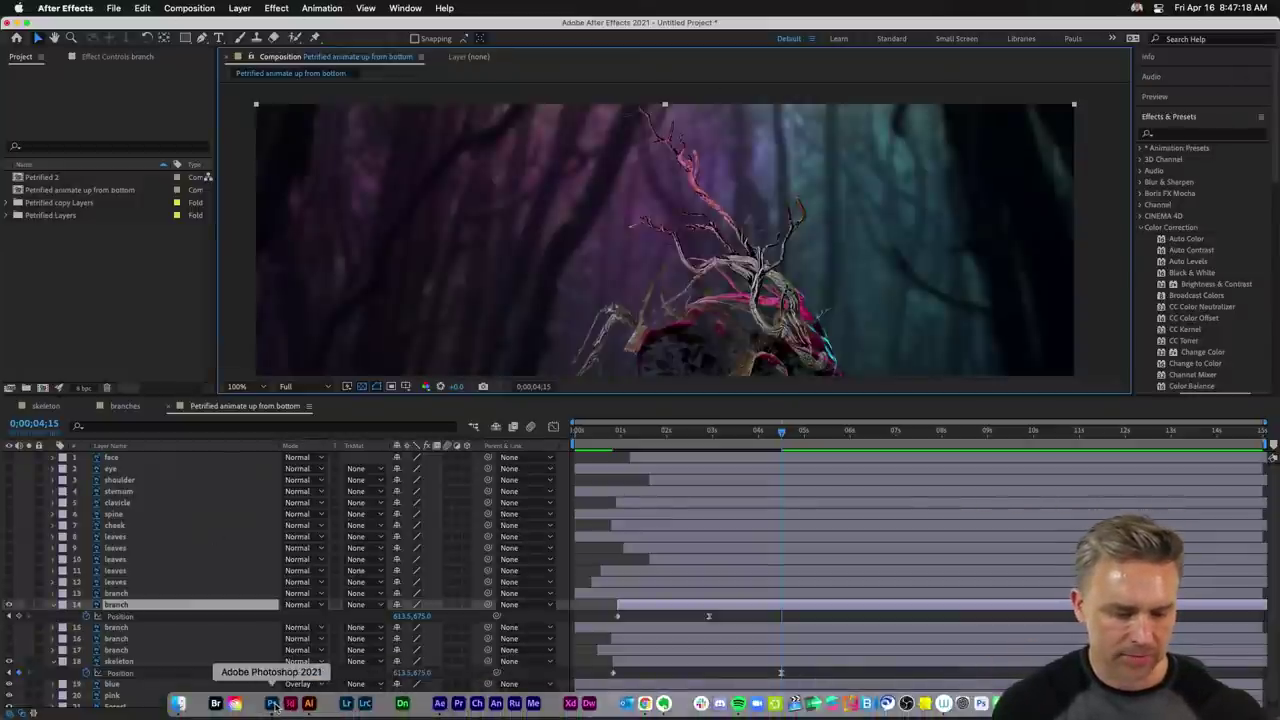
Switch to Photoshop, select the cheek layer in Petrified.psd, and compare the artwork with that layer hidden and shown.
left_click(271, 704)
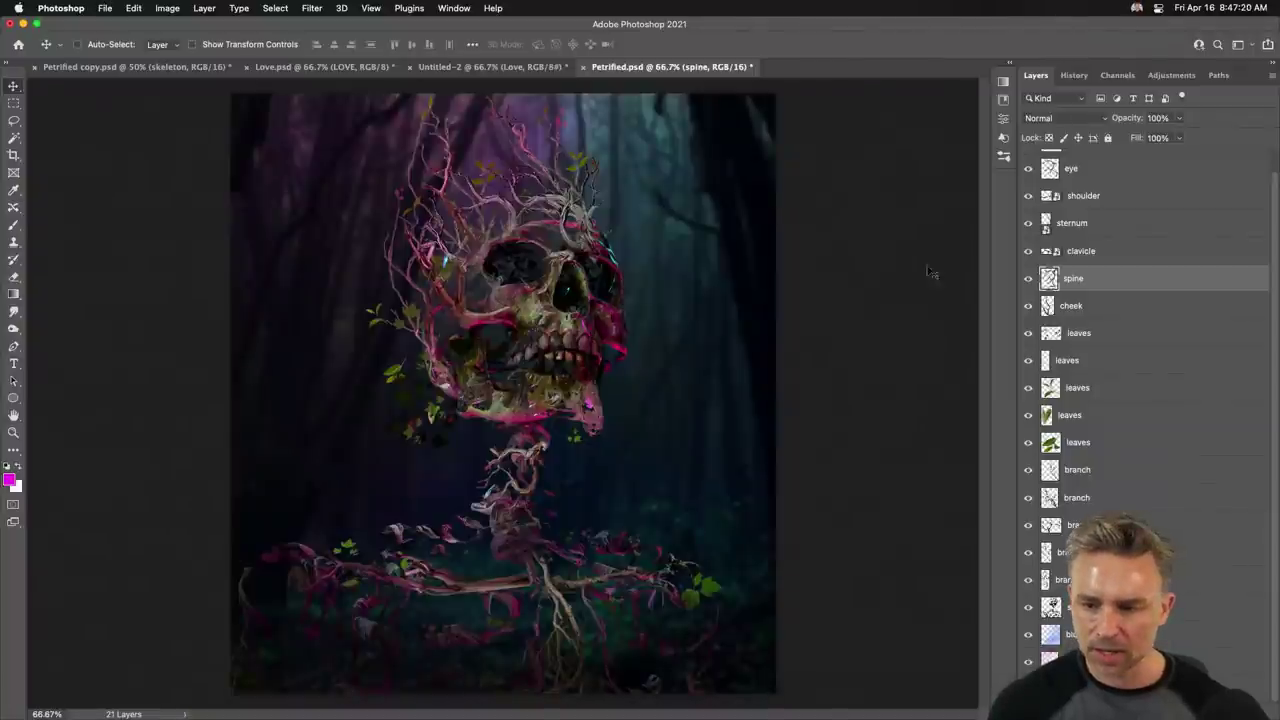
left_click(1071, 306)
left_click(1028, 306)
left_click(1028, 306)
Apply Puppet Warp to the cheek branch with pins on its base and upper limb, and bend the upper limb to the left.
left_click(135, 8)
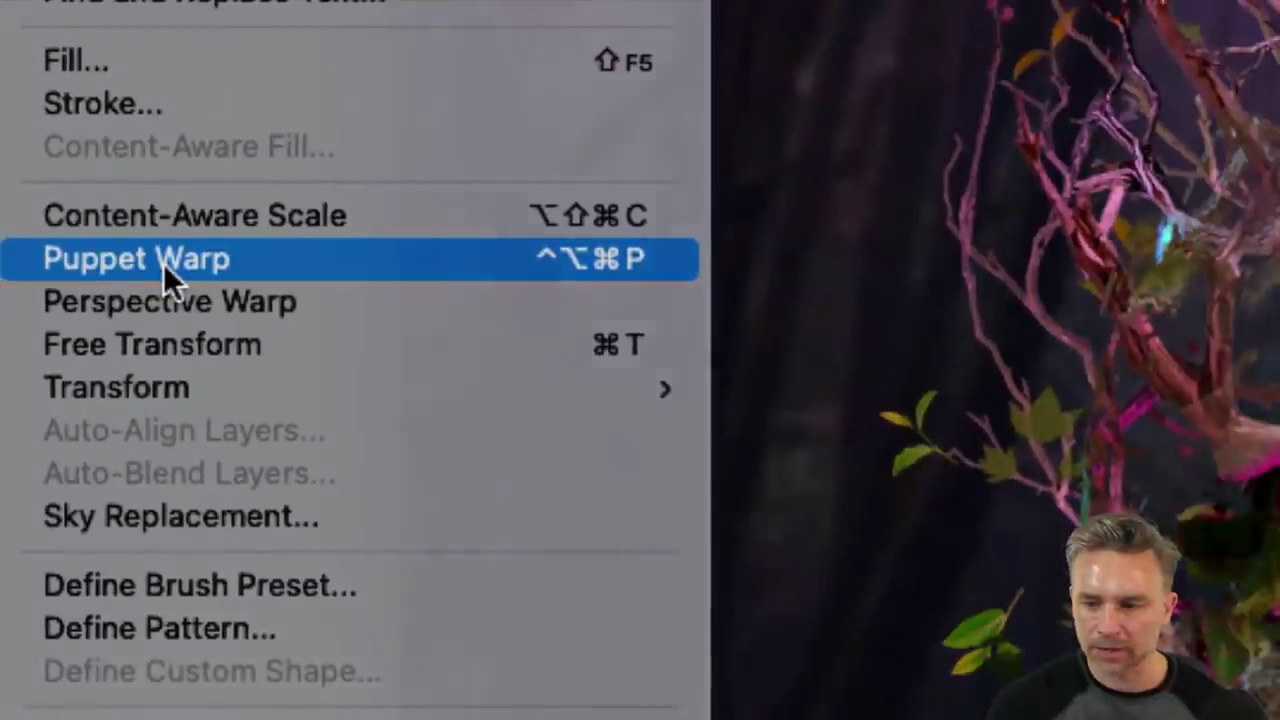
left_click(165, 267)
left_click(958, 177)
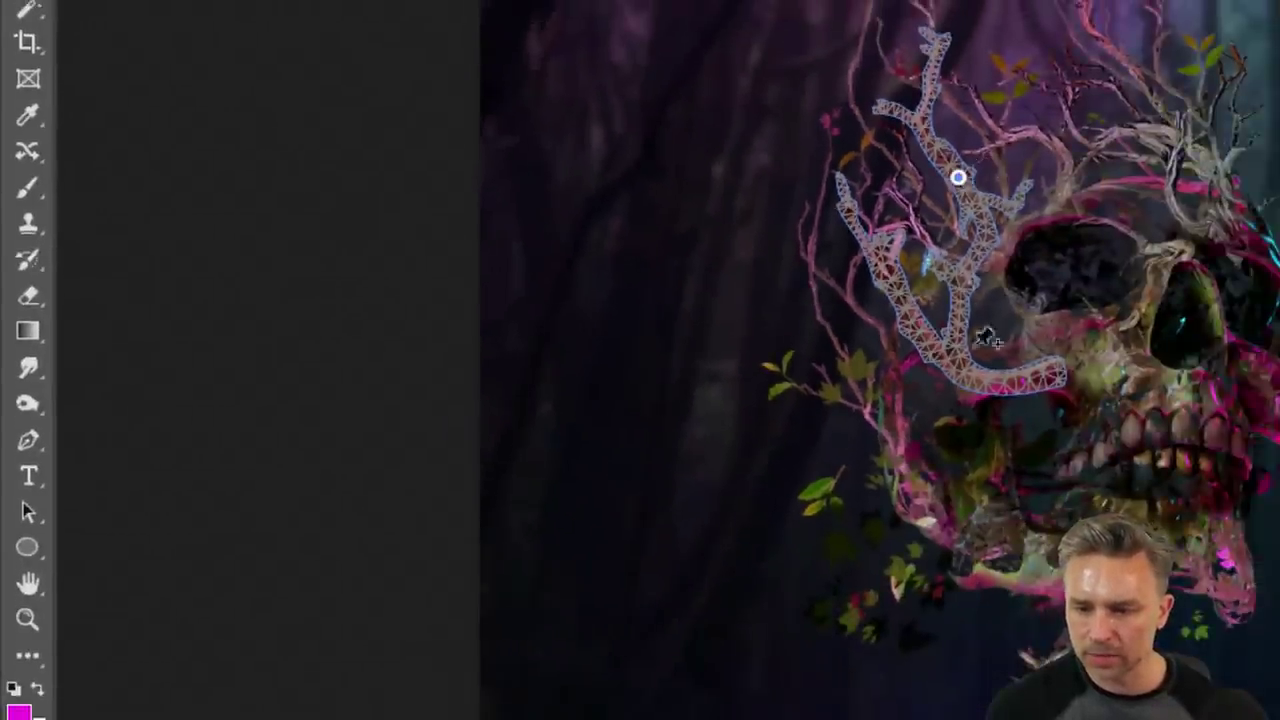
left_click(971, 374)
left_click_drag(958, 177, 862, 177)
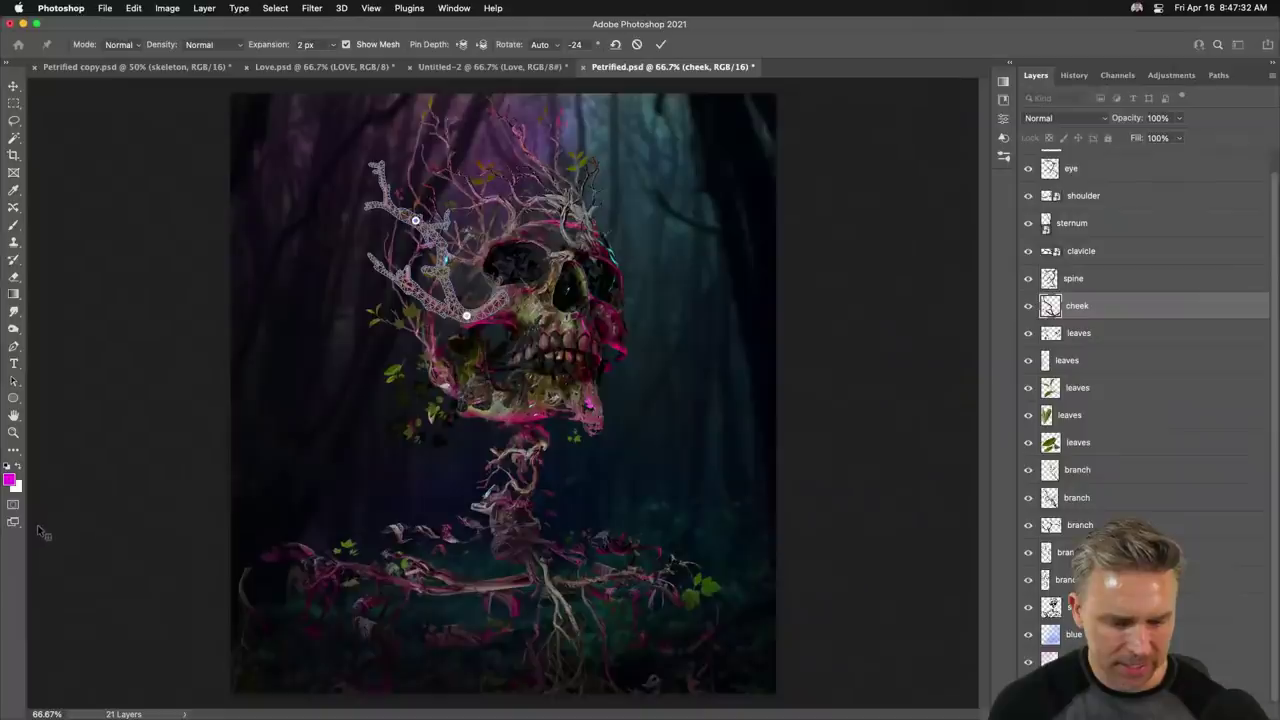
Switch back to After Effects and place five Puppet Position pins on the layer 14 branch: base, joint and three twigs.
mouse_move(229, 708)
left_click(441, 706)
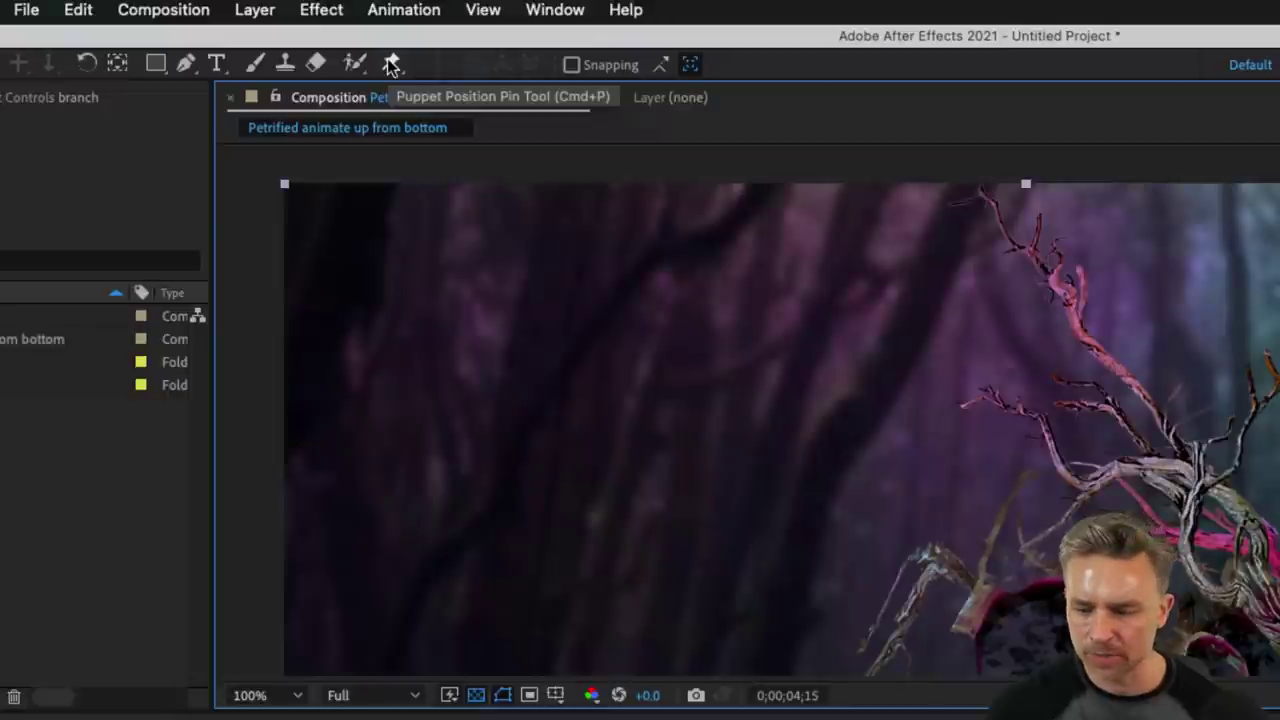
left_click(392, 64)
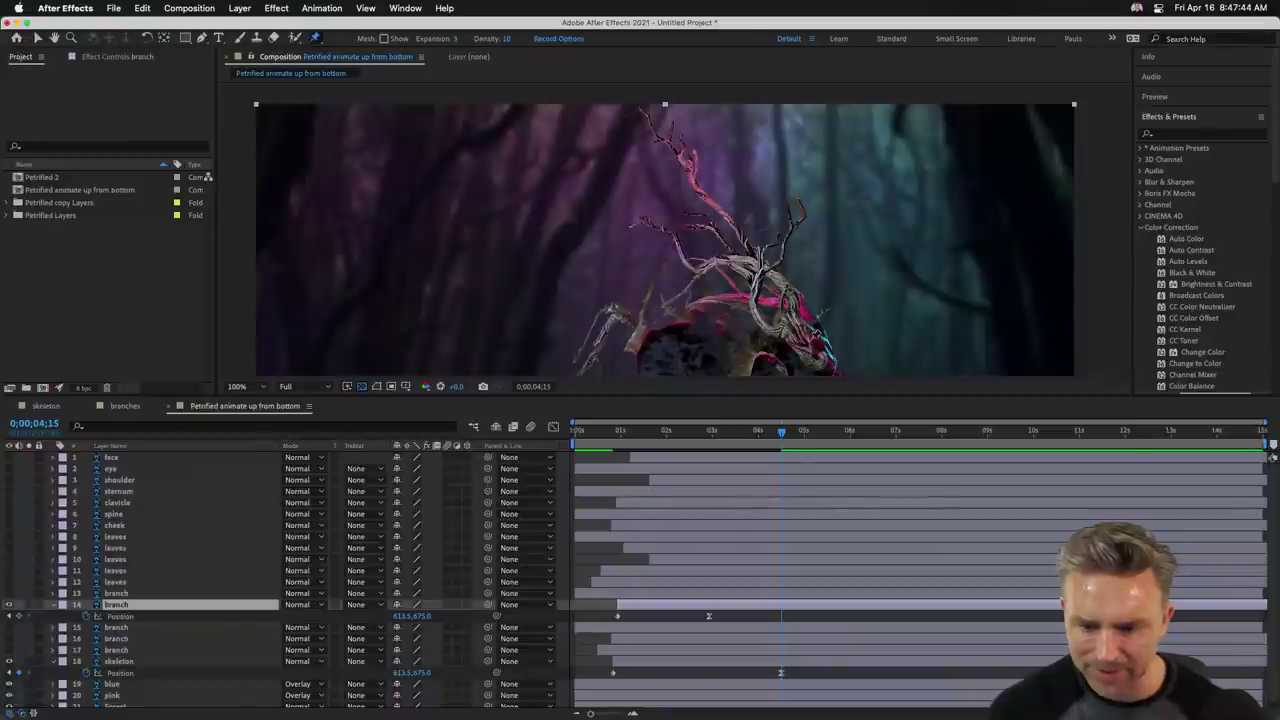
left_click(800, 343)
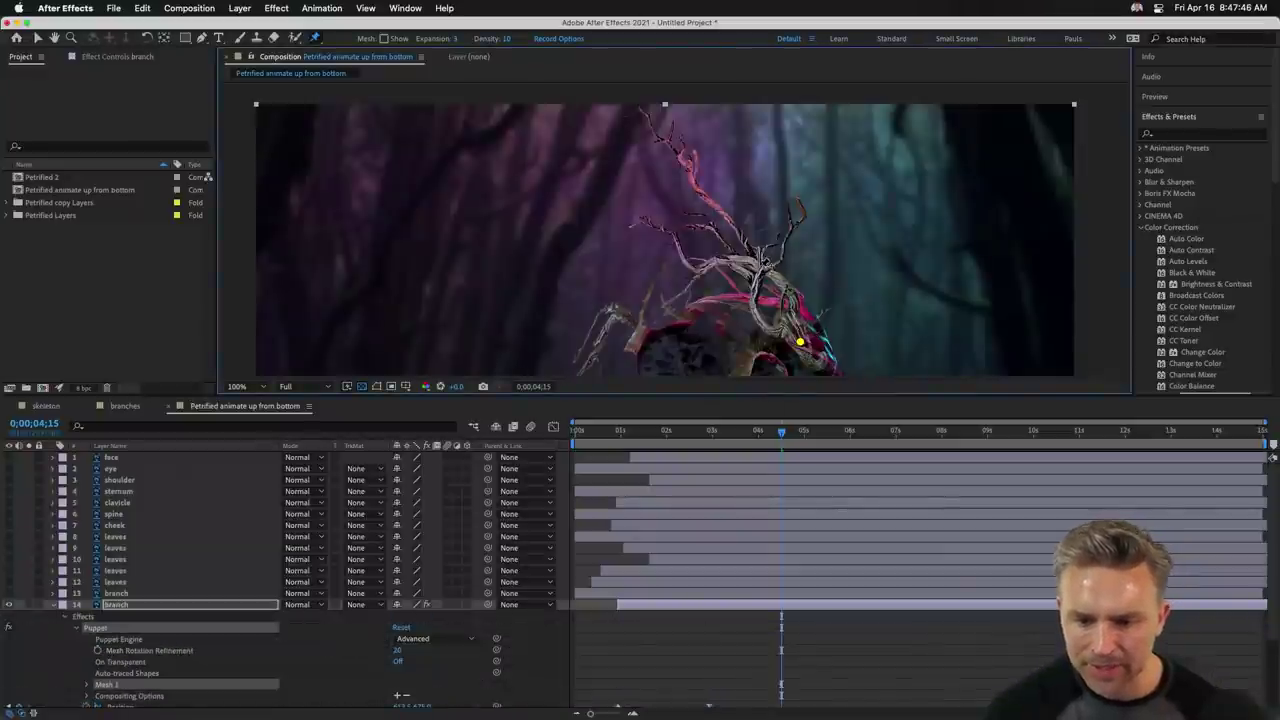
left_click(796, 224)
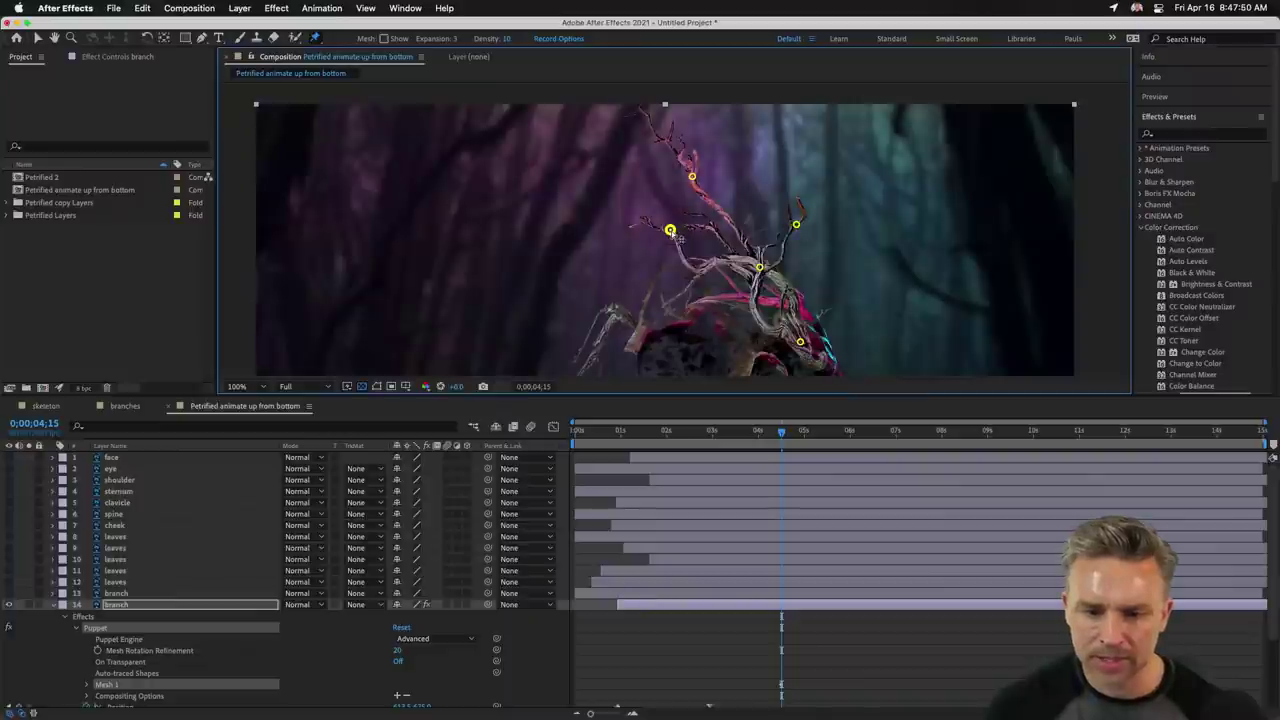
Expand the Puppet effect's Mesh 1 Deform group to display the Position keyframes of all five puppet pins.
scroll(65, 657, "down", 3)
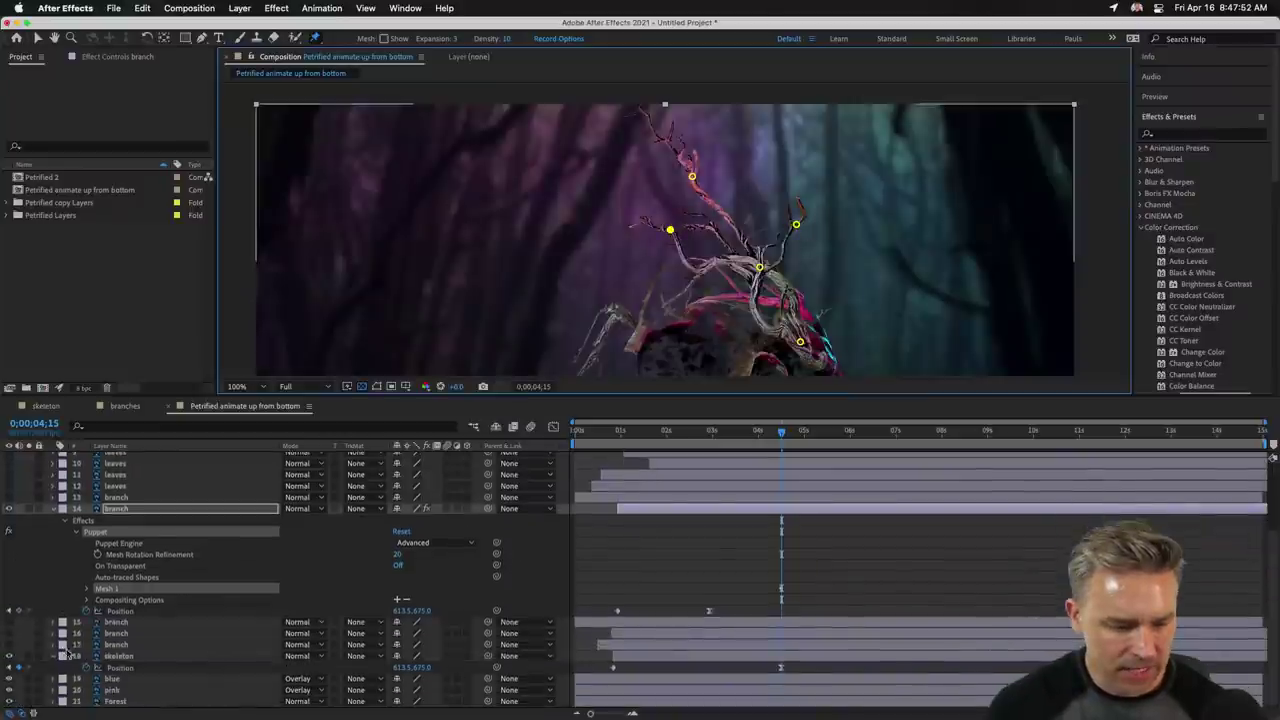
left_click(87, 590)
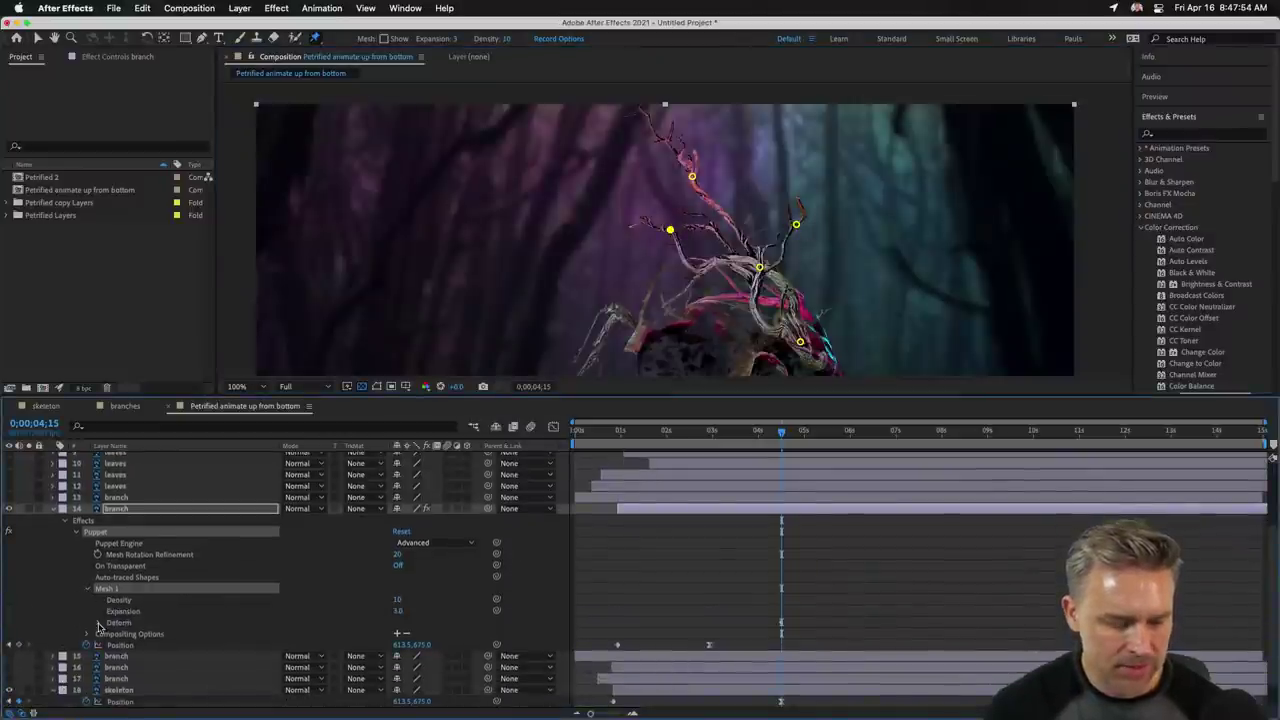
left_click(99, 623)
scroll(103, 617, "down", 3)
left_click(109, 589)
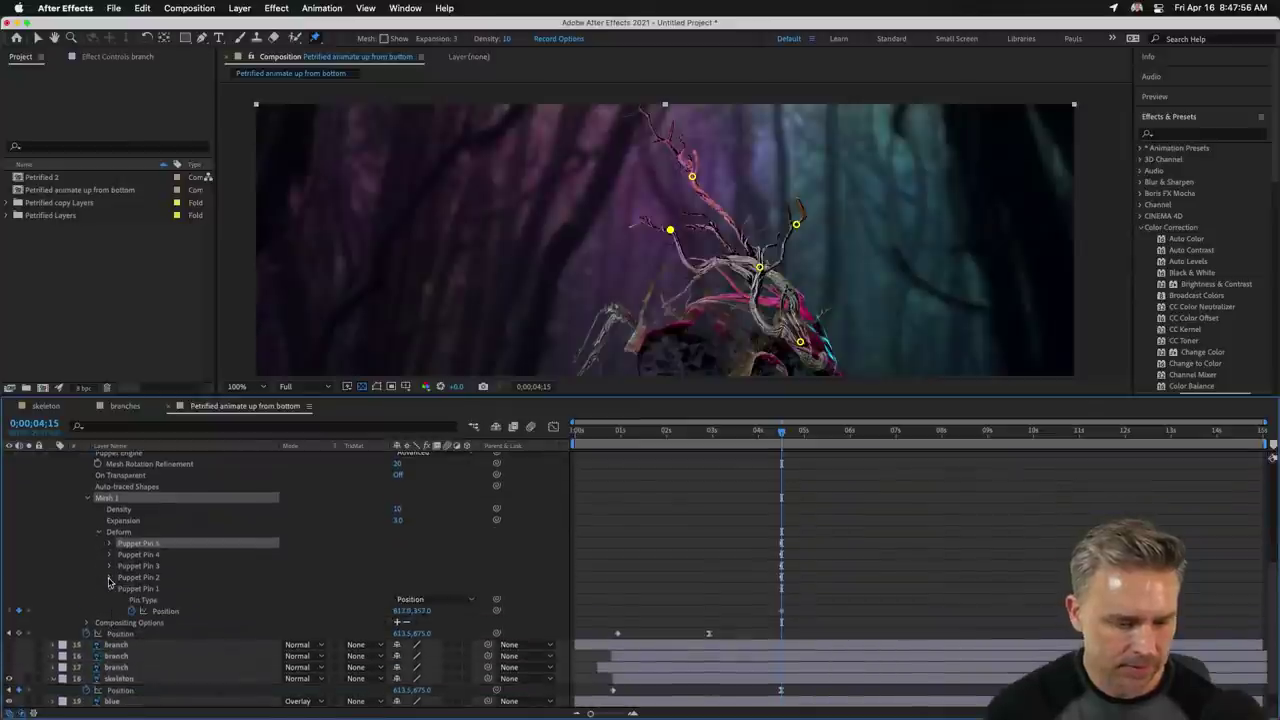
left_click(109, 577)
left_click(108, 566)
left_click(107, 554)
left_click(110, 544)
Move the Position keyframes of all five puppet pins to about 3 seconds.
scroll(717, 537, "down", 2)
left_click_drag(706, 500, 920, 650)
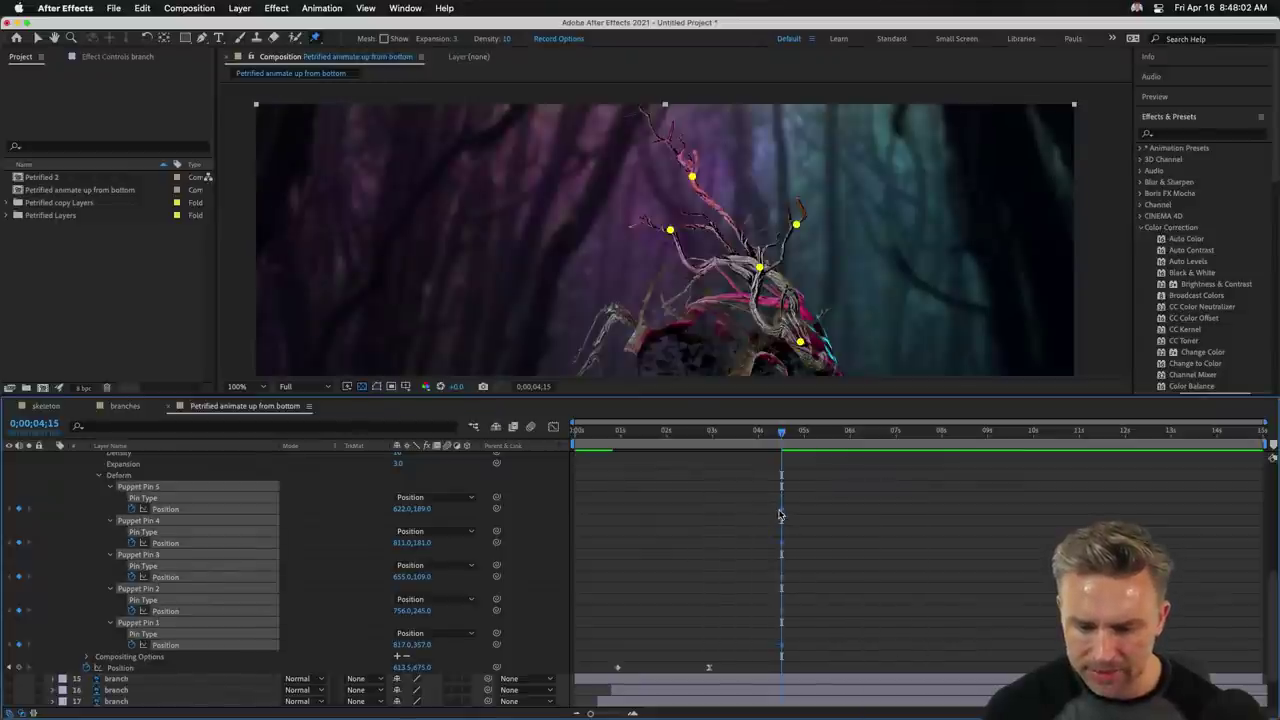
left_click(744, 518)
left_click(675, 516)
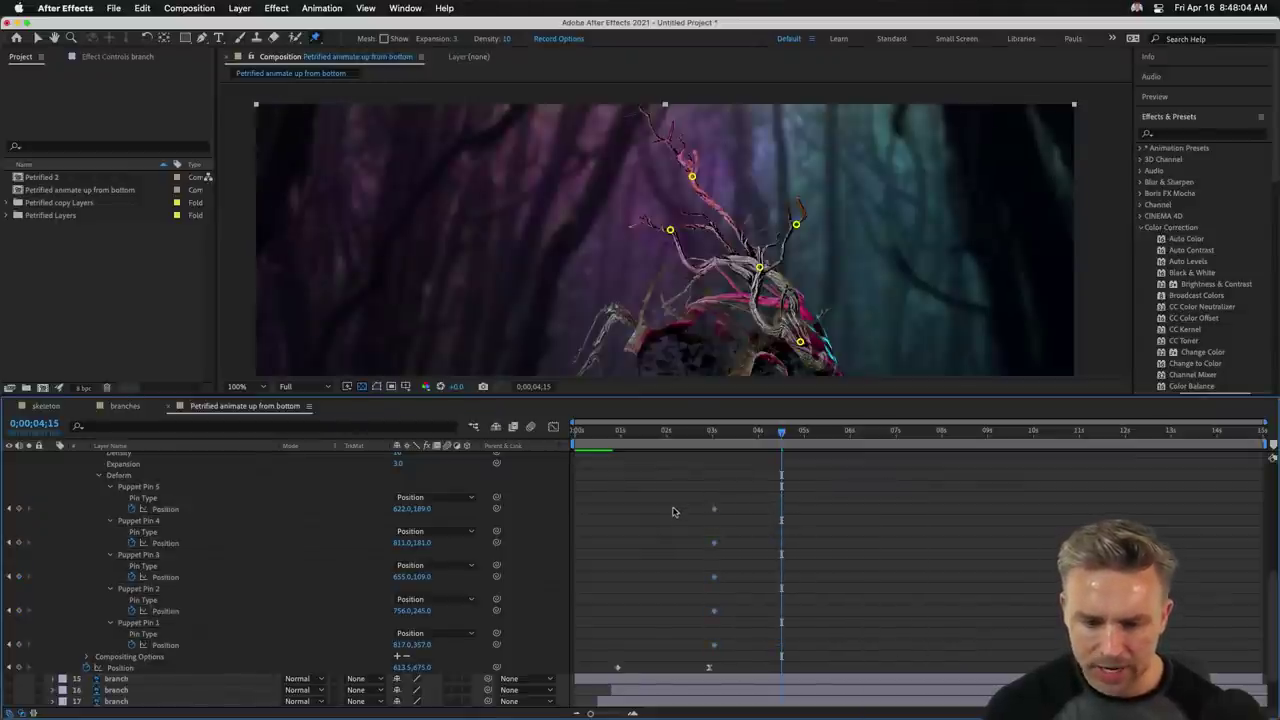
At 0;00;04;15, shift the top, right and joint pins to the right and raise the left twig's pin.
left_click_drag(692, 177, 745, 173)
left_click_drag(797, 226, 842, 234)
left_click_drag(670, 230, 681, 181)
left_click_drag(760, 267, 773, 268)
At 0;00;07;04, nudge the top pin down and right, pull the right pin inward, and lower the left twig's pin.
left_click_drag(864, 440, 901, 440)
left_click_drag(745, 173, 759, 187)
left_click_drag(842, 236, 783, 223)
left_click_drag(683, 181, 691, 221)
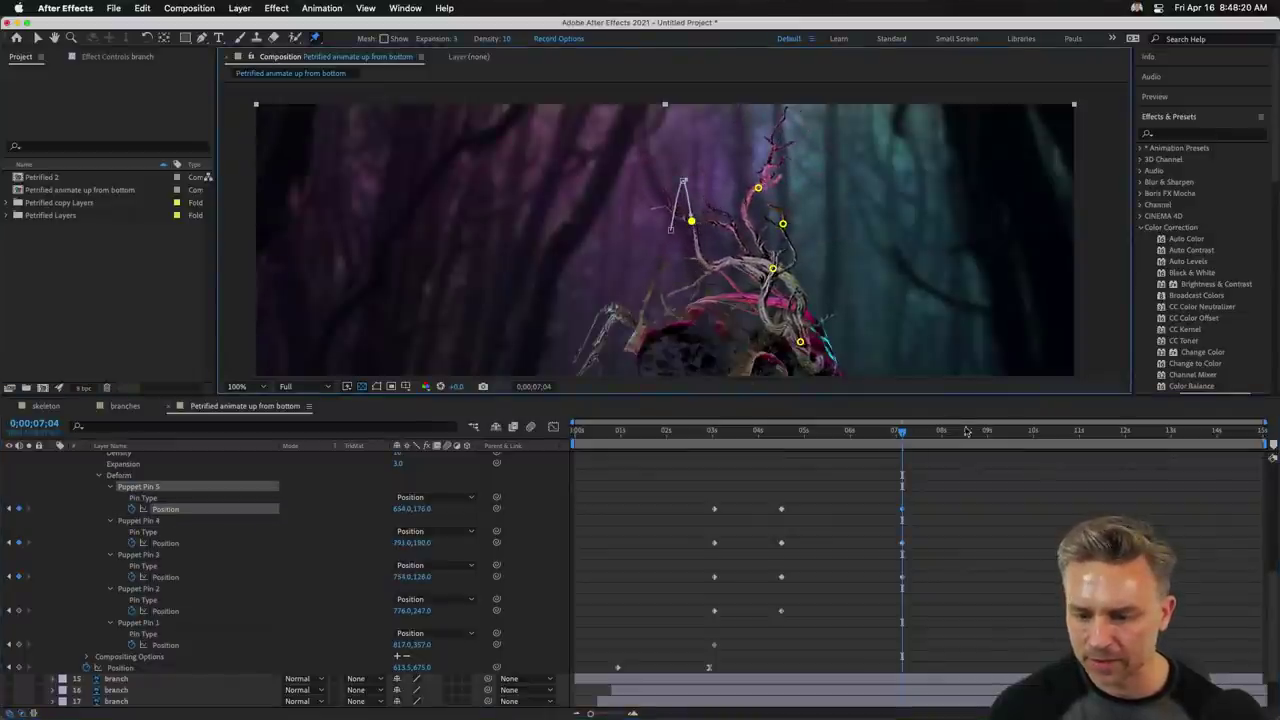
At 0;00;09;04, move the joint pin down and left, and swing the top pin to the left.
left_click(993, 431)
left_click_drag(774, 269, 748, 289)
left_click_drag(758, 189, 707, 184)
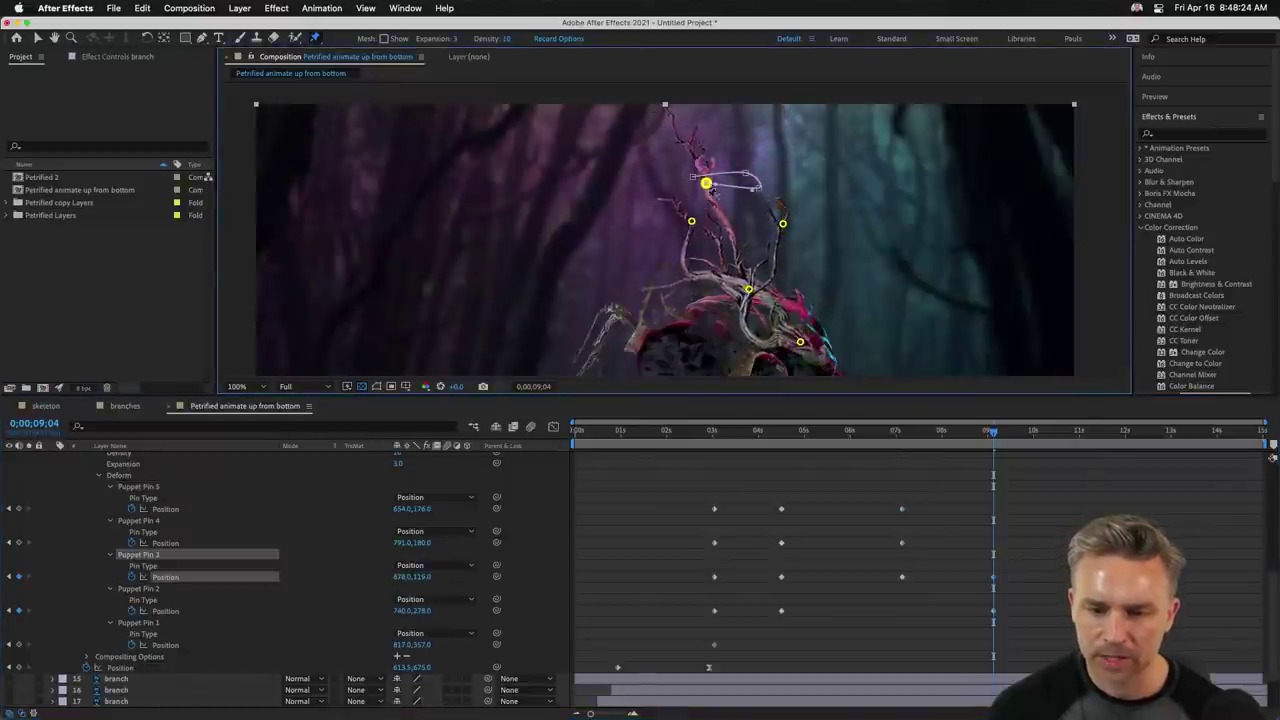
At 0;00;11;04, raise the top pin, lower the left twig's pin, and nudge the joint pin up and right.
left_click(1085, 432)
left_click_drag(706, 183, 722, 160)
left_click_drag(691, 222, 686, 251)
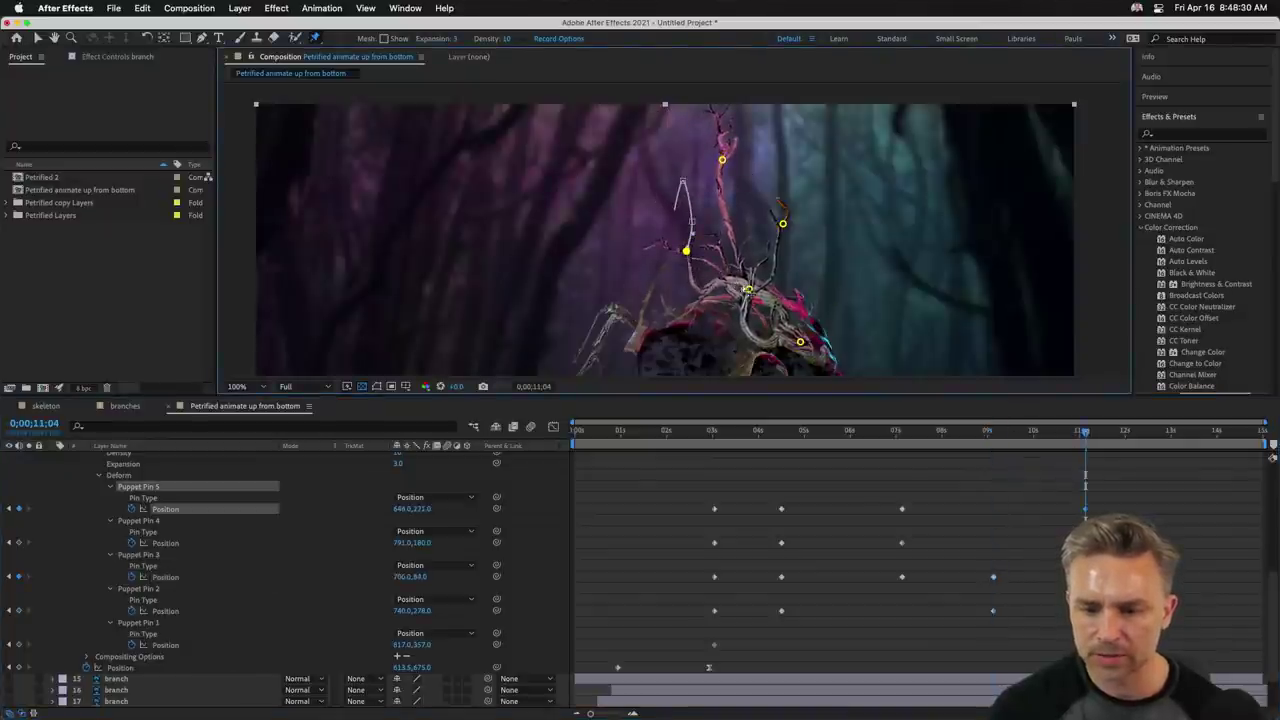
left_click_drag(748, 289, 756, 285)
left_click(951, 514)
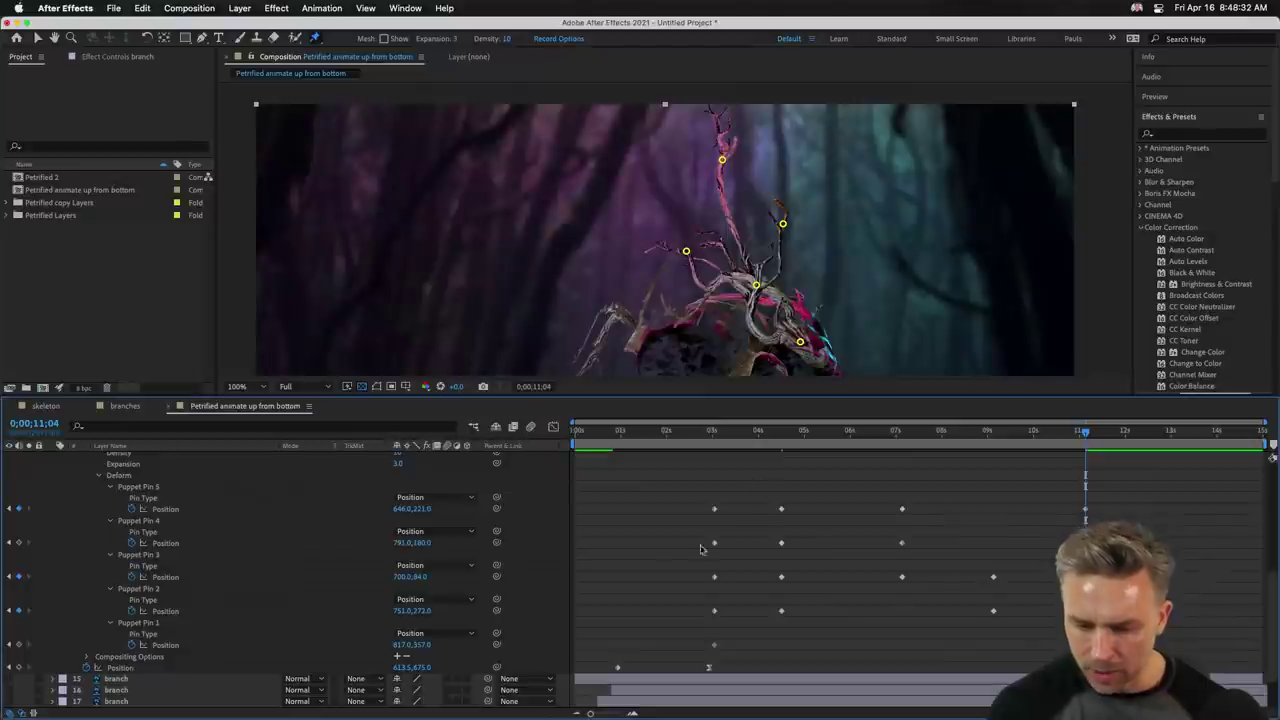
Copy the first Position keyframes of all five puppet pins and paste them at 0;00;14;03.
left_click_drag(671, 503, 729, 650)
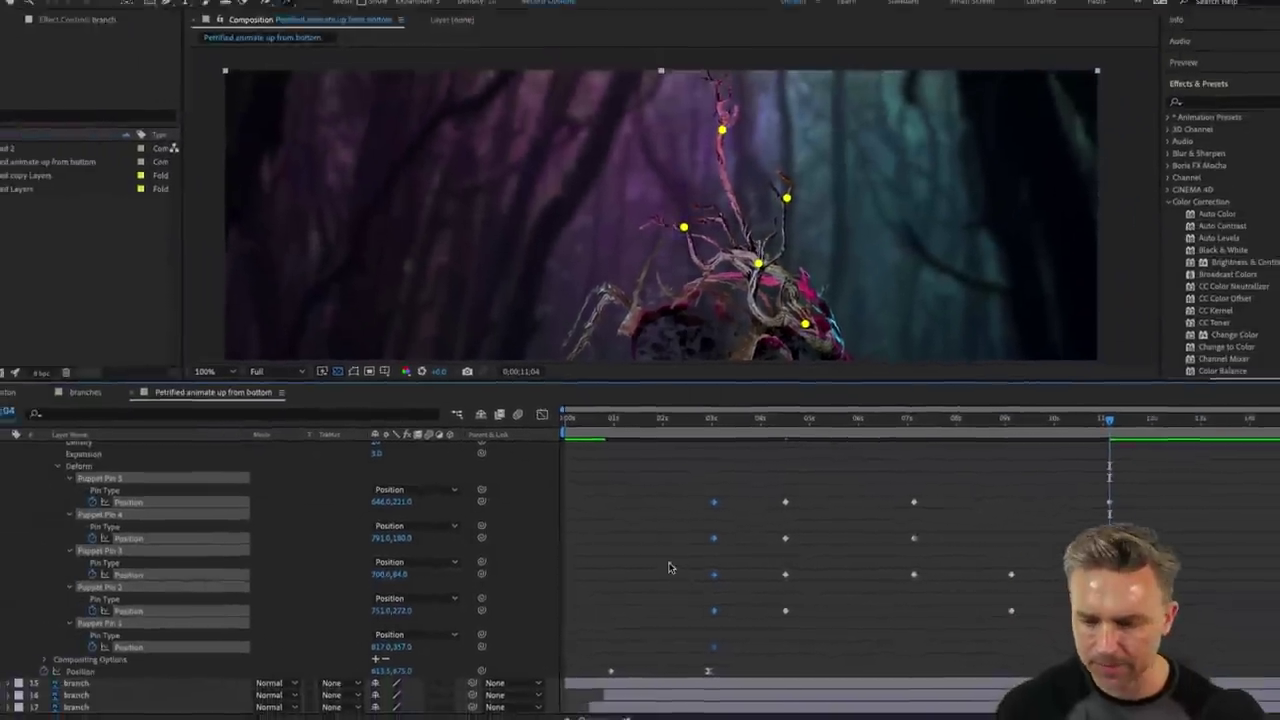
left_click_drag(1171, 423, 1109, 457)
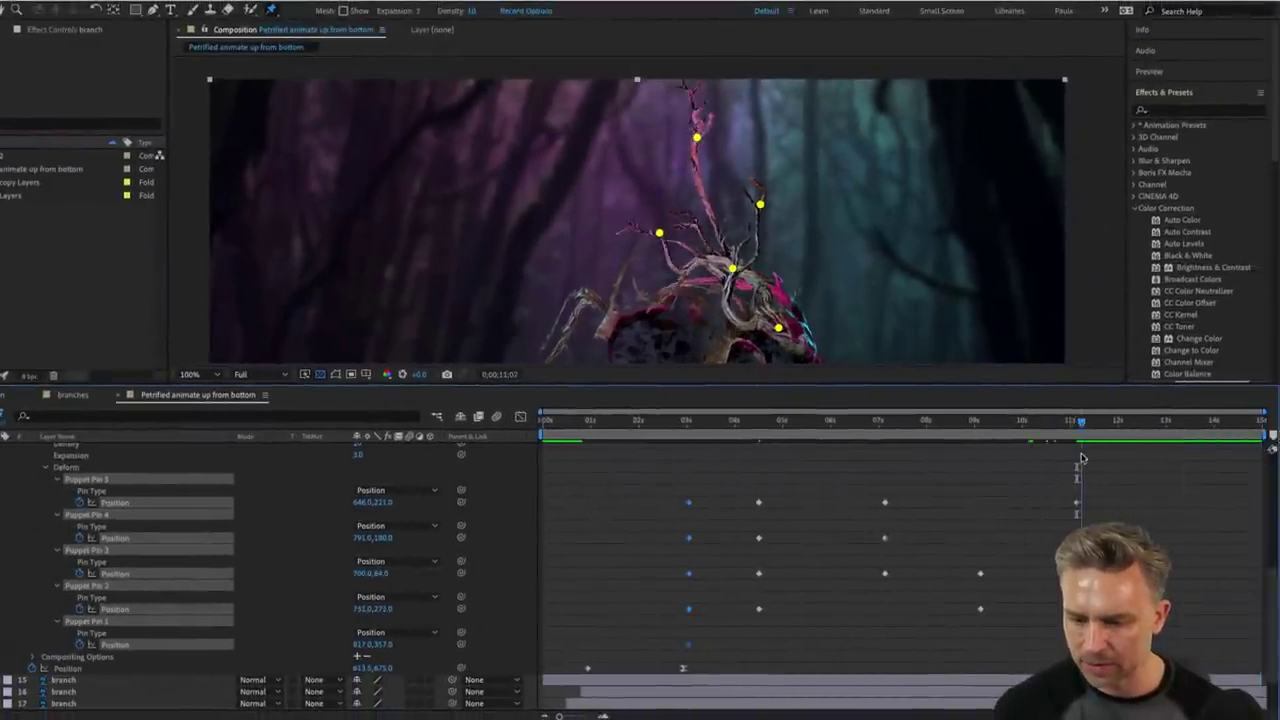
left_click(1010, 513)
left_click(1218, 420)
scroll(160, 478, "up", 3)
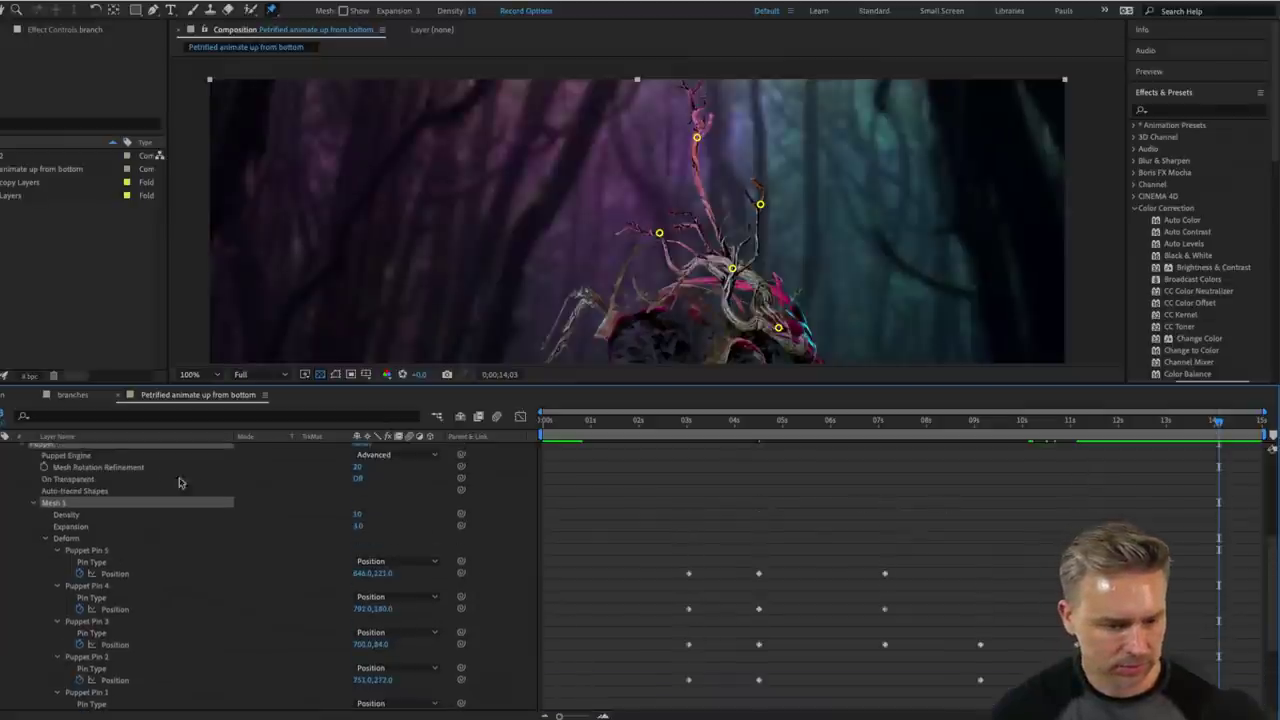
scroll(175, 482, "down", 4)
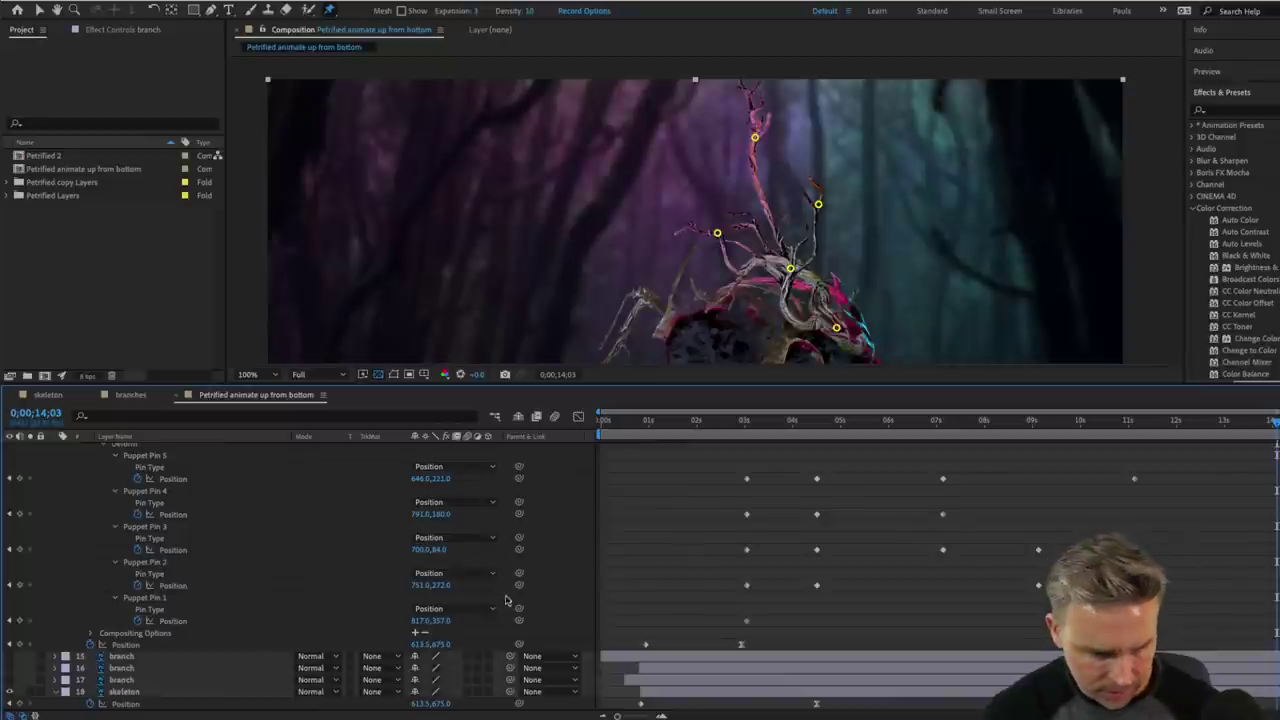
left_click(145, 598)
left_click_drag(764, 624, 732, 476)
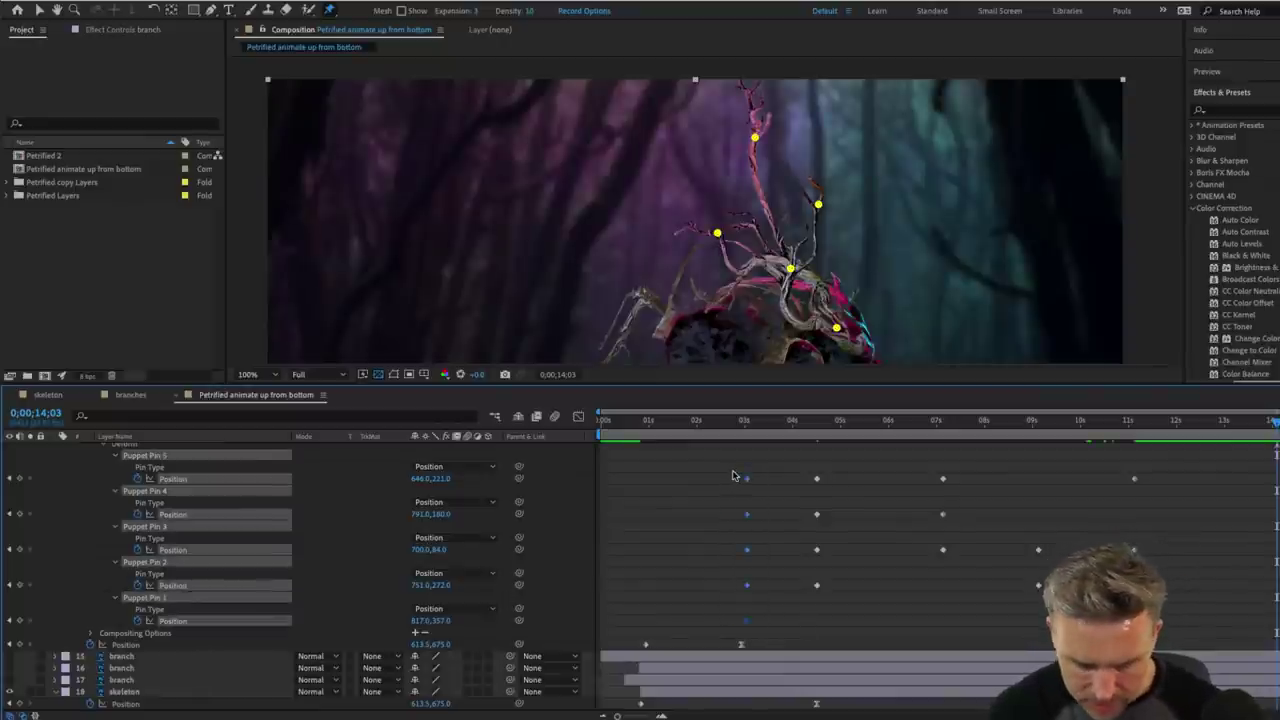
key("ctrl+c")
key("ctrl+v")
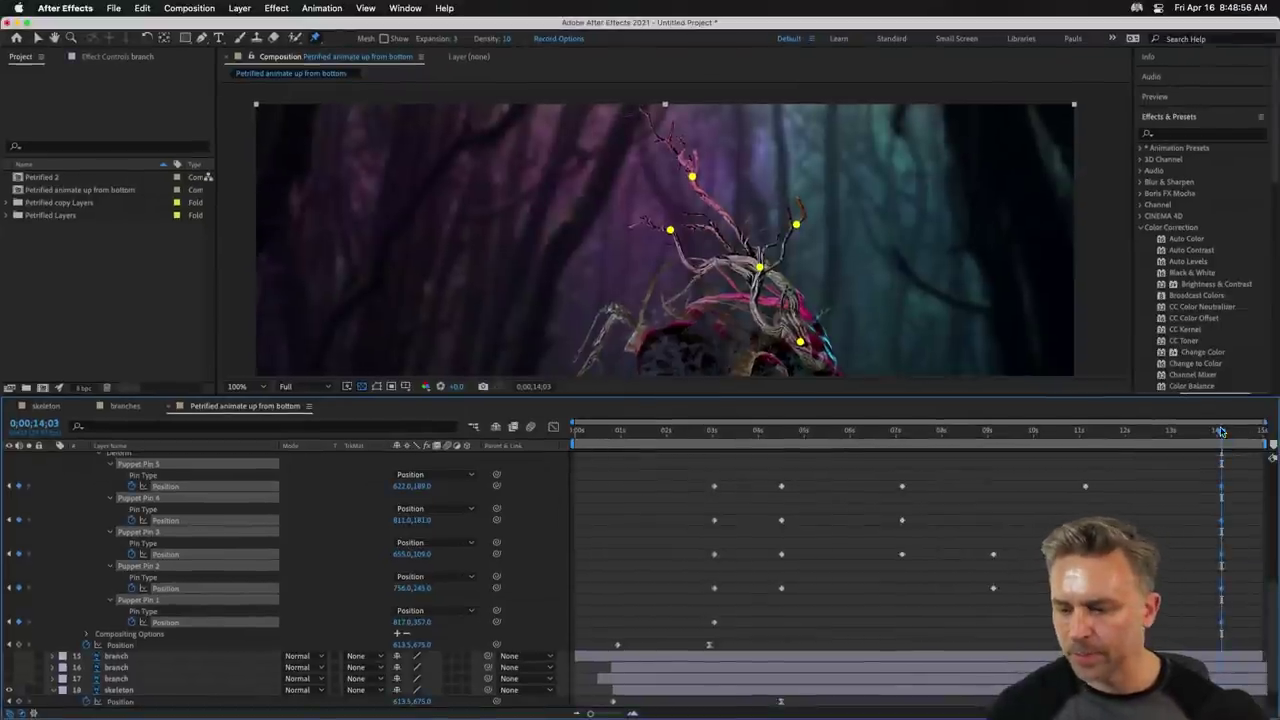
Preview the branch's puppet animation from about 3 seconds, and return the current time to 0;00;02;12.
left_click_drag(1220, 431, 727, 477)
key("space")
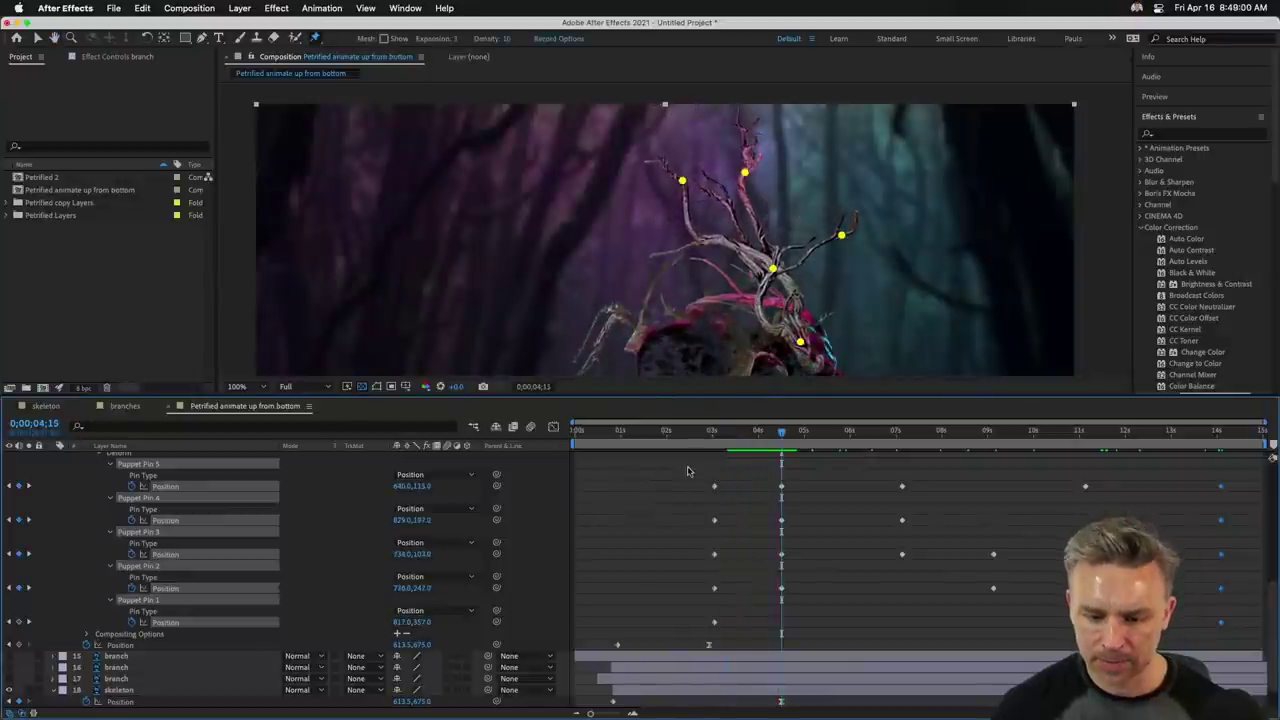
mouse_move(681, 441)
left_mouse_down()
mouse_move(572, 448)
mouse_move(685, 450)
left_mouse_up()
Move the final puppet pin keyframes to about 12.5 seconds, and shift the layer 14 branch to start at about 2.5 seconds.
left_click_drag(1160, 481, 1230, 624)
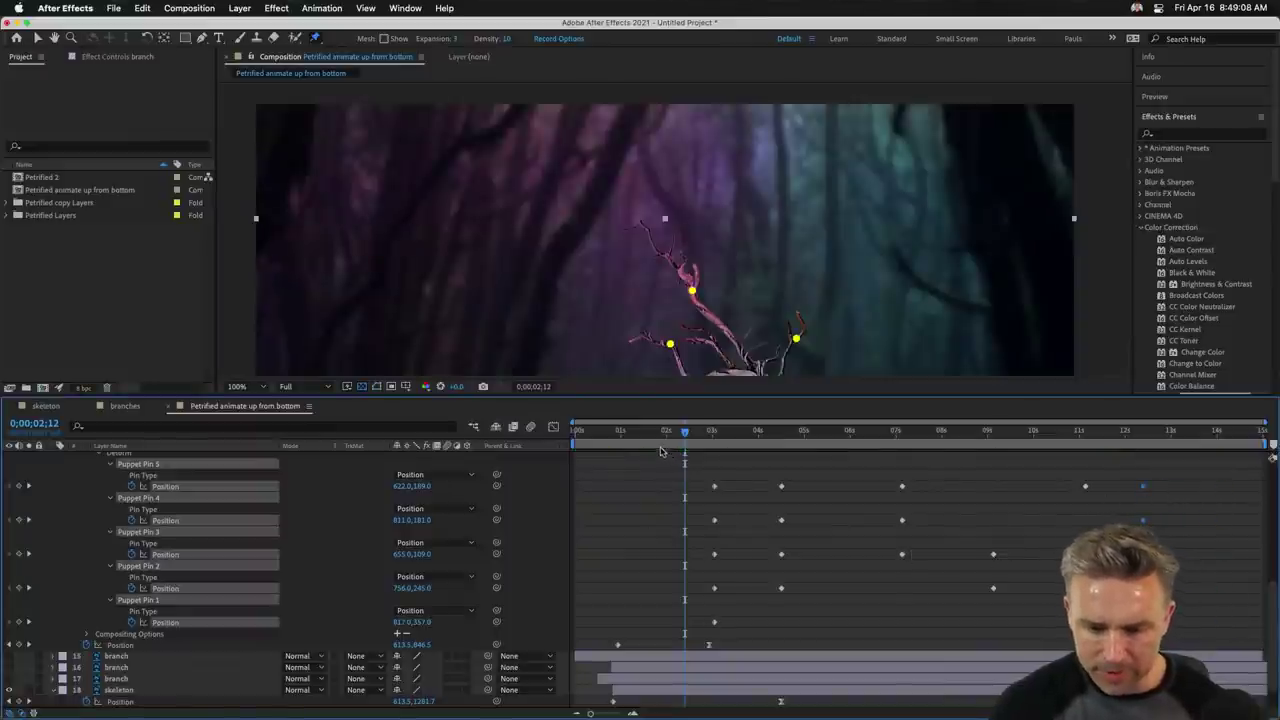
scroll(656, 487, "up", 5)
left_click_drag(652, 476, 710, 481)
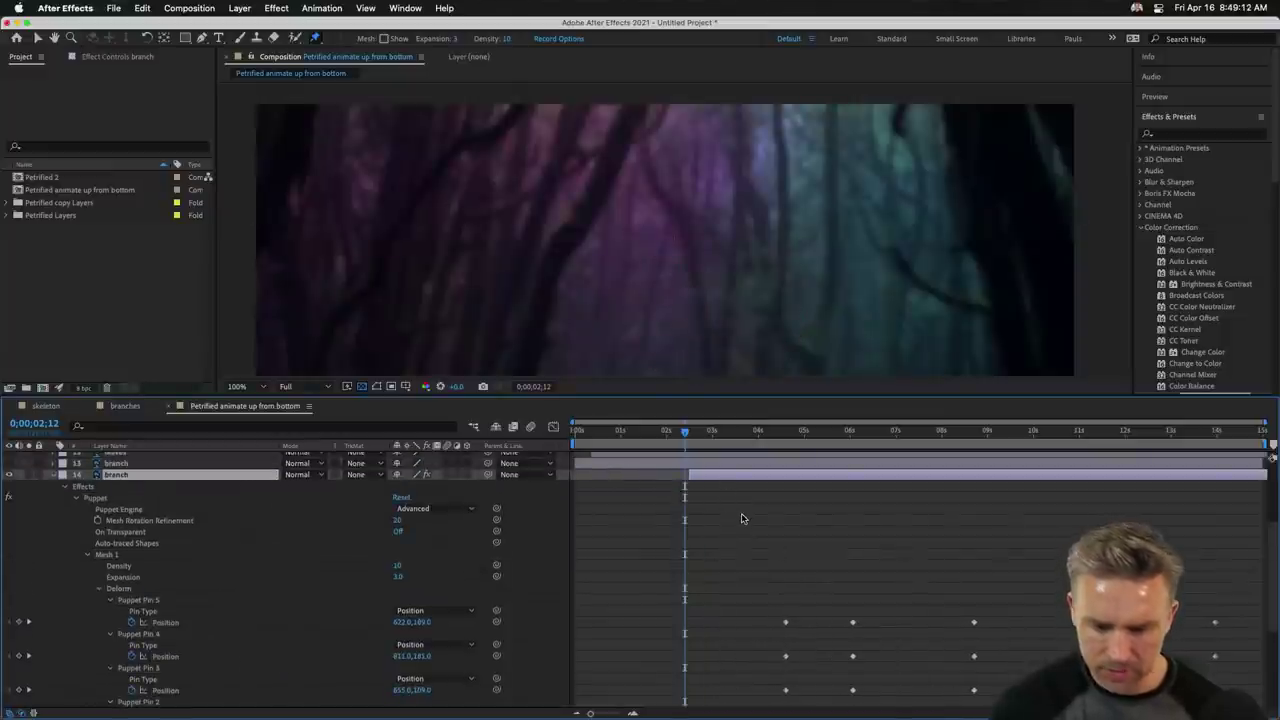
Fit the whole composition in the view and preview the animation from 0;00;02;12 to about 4 seconds.
left_click(239, 387)
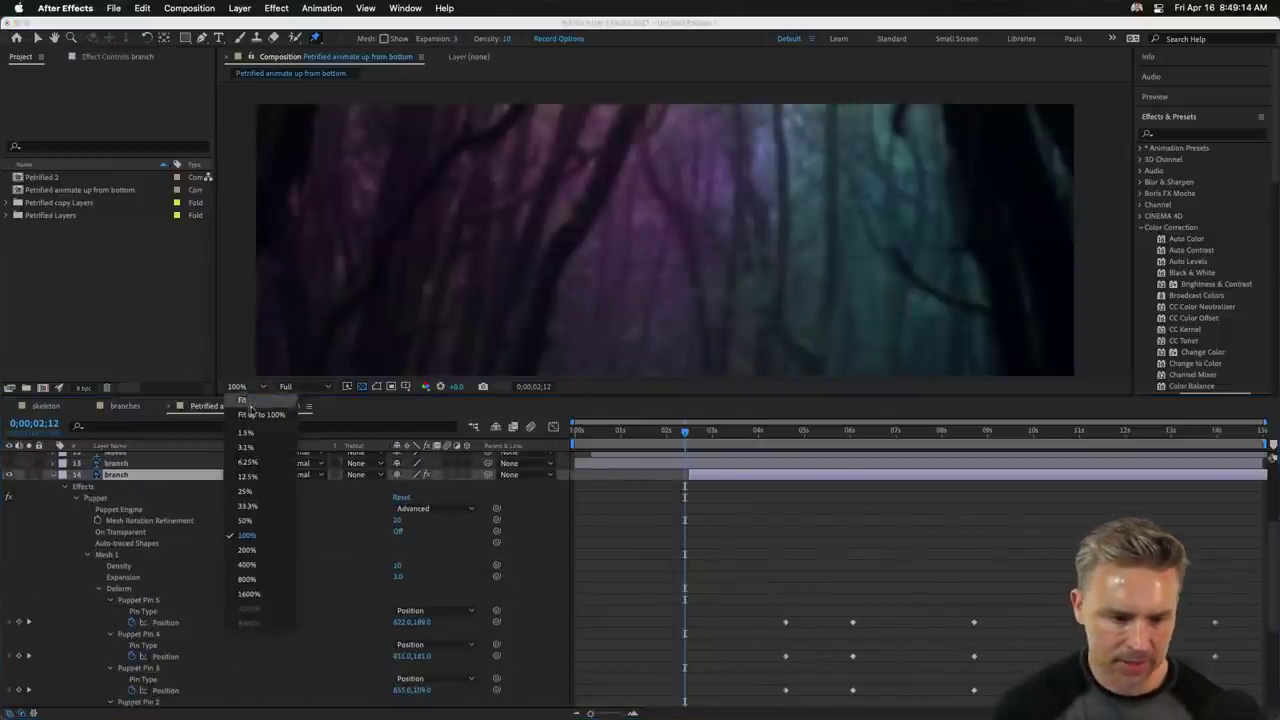
left_click(250, 396)
key("space")
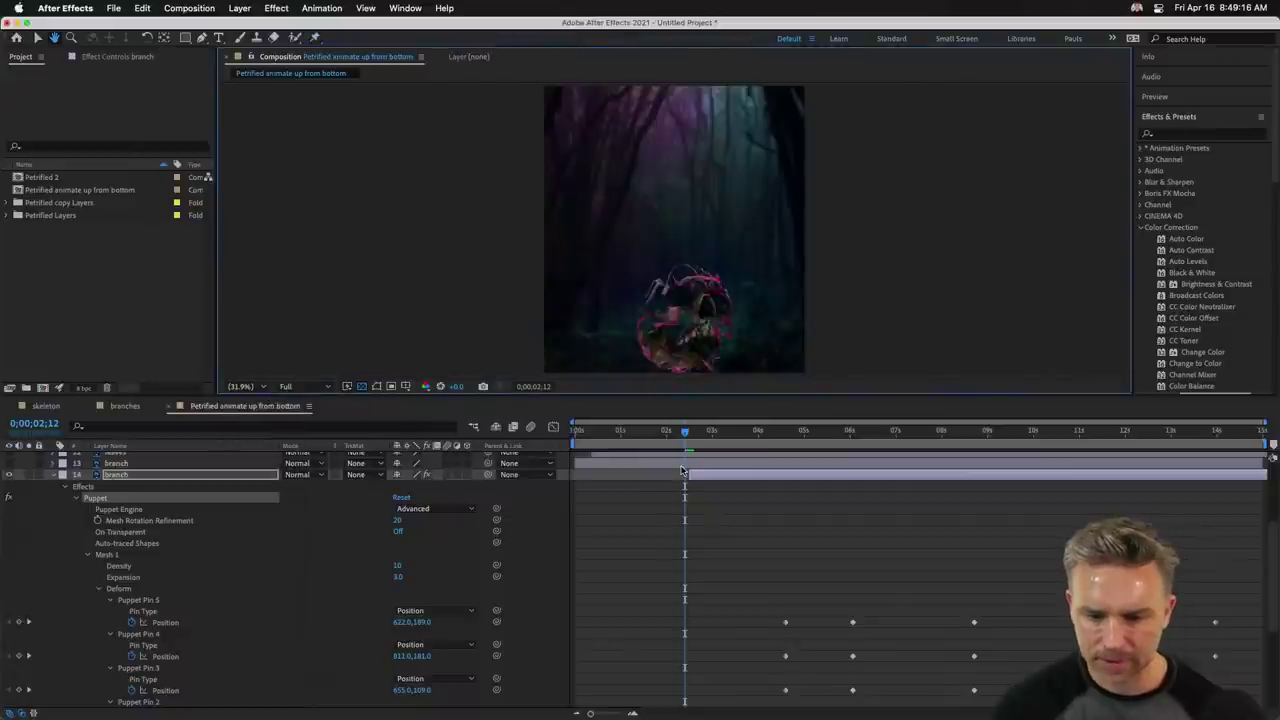
key("space")
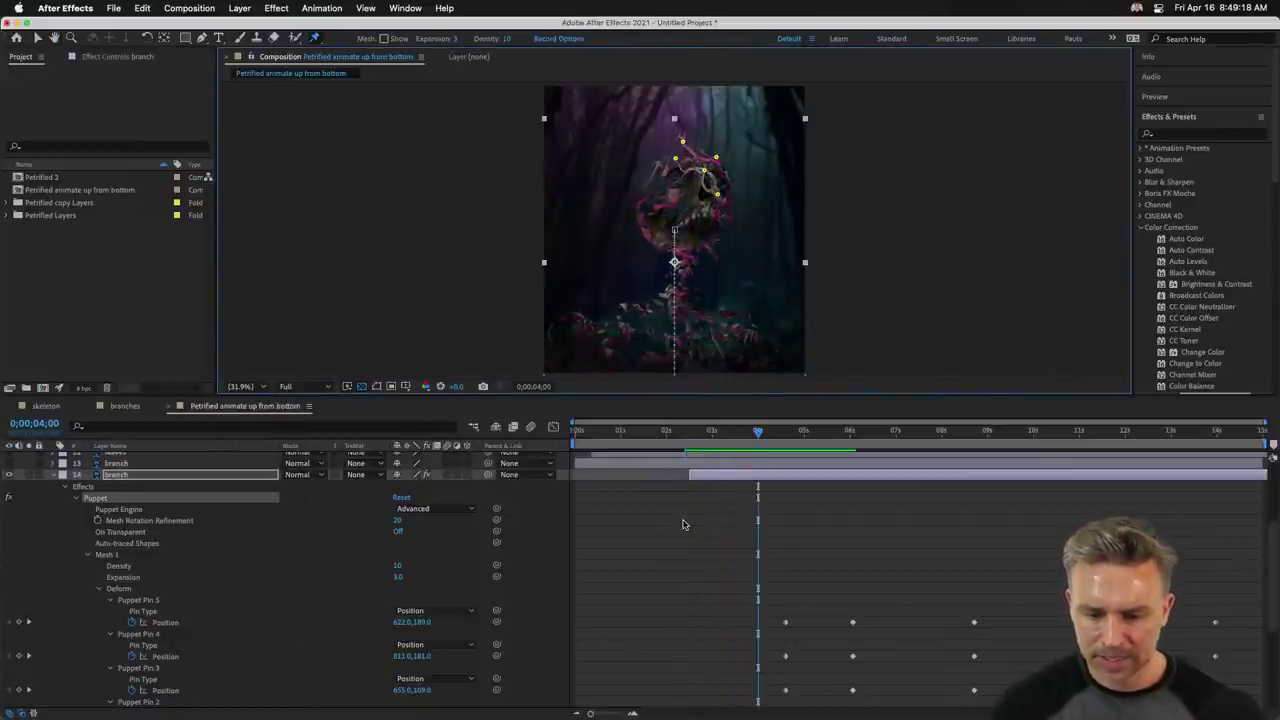
Shift the layer 14 branch to start at about 1.6 seconds, and turn on visibility for layers 11 to 13.
scroll(683, 523, "down", 5)
scroll(683, 524, "up", 5)
scroll(683, 524, "up", 1)
left_click_drag(702, 489, 676, 490)
scroll(649, 540, "down", 3)
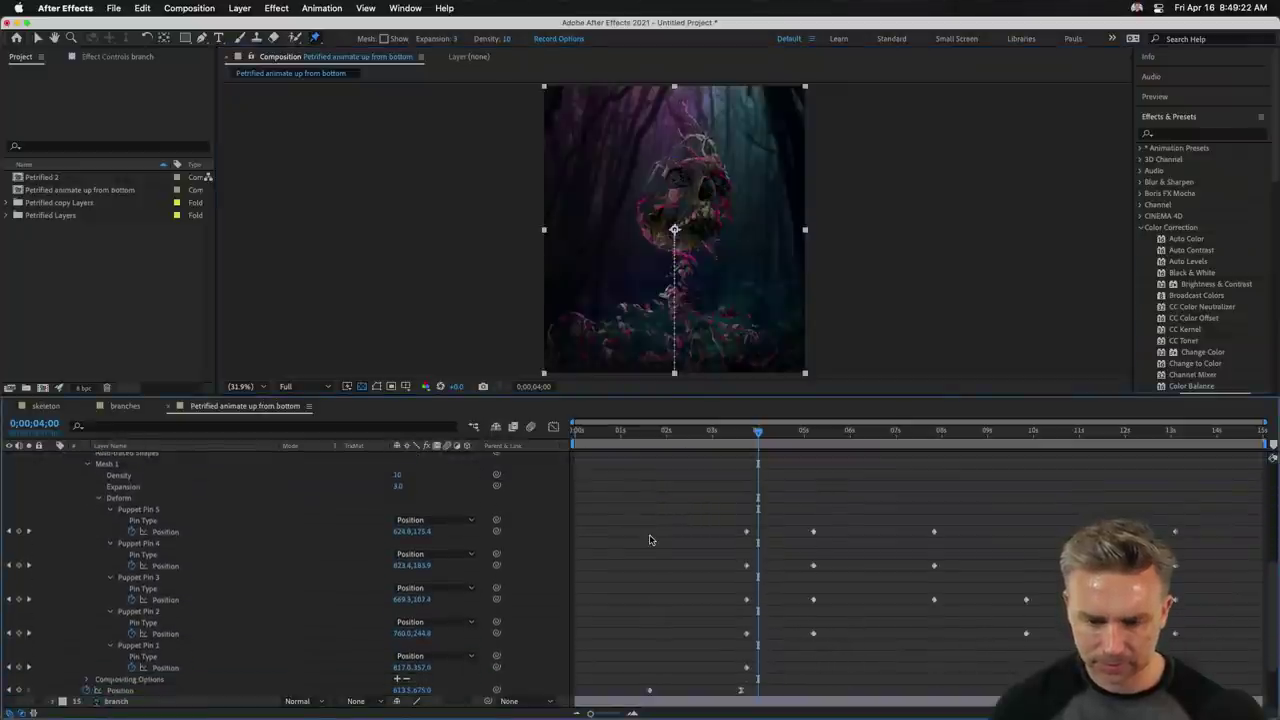
scroll(40, 555, "up", 10)
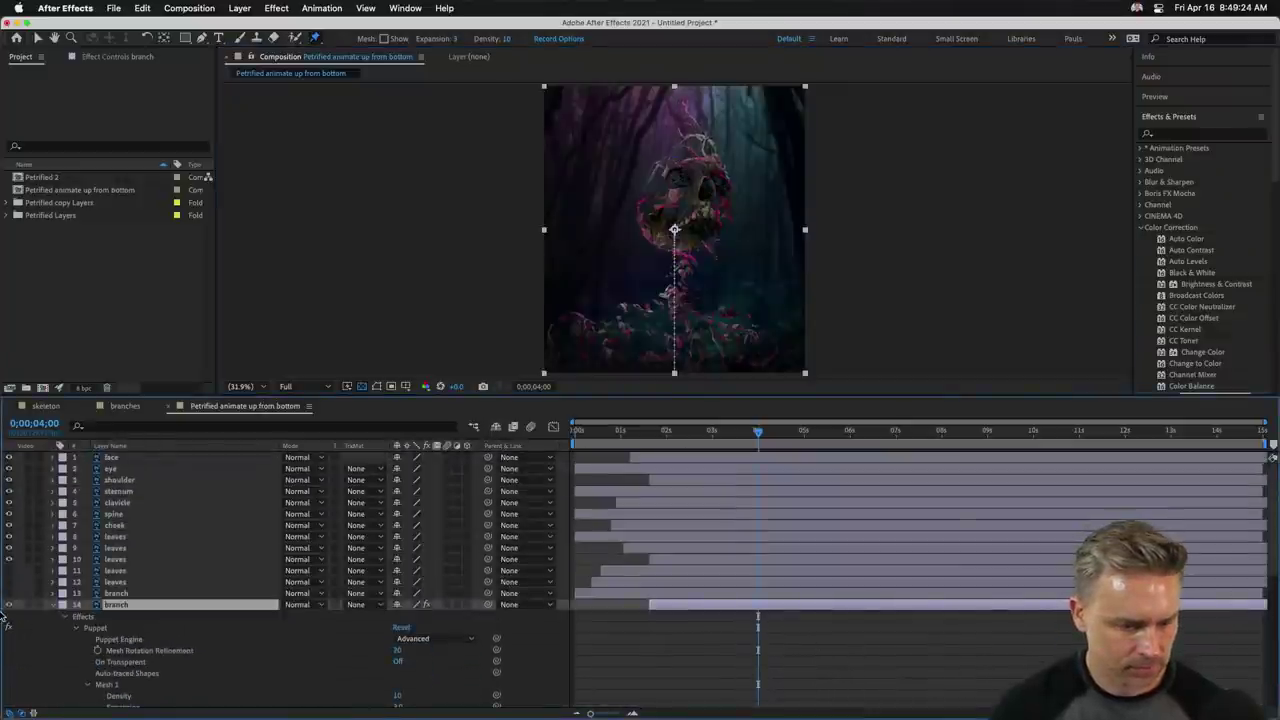
left_click_drag(8, 593, 8, 570)
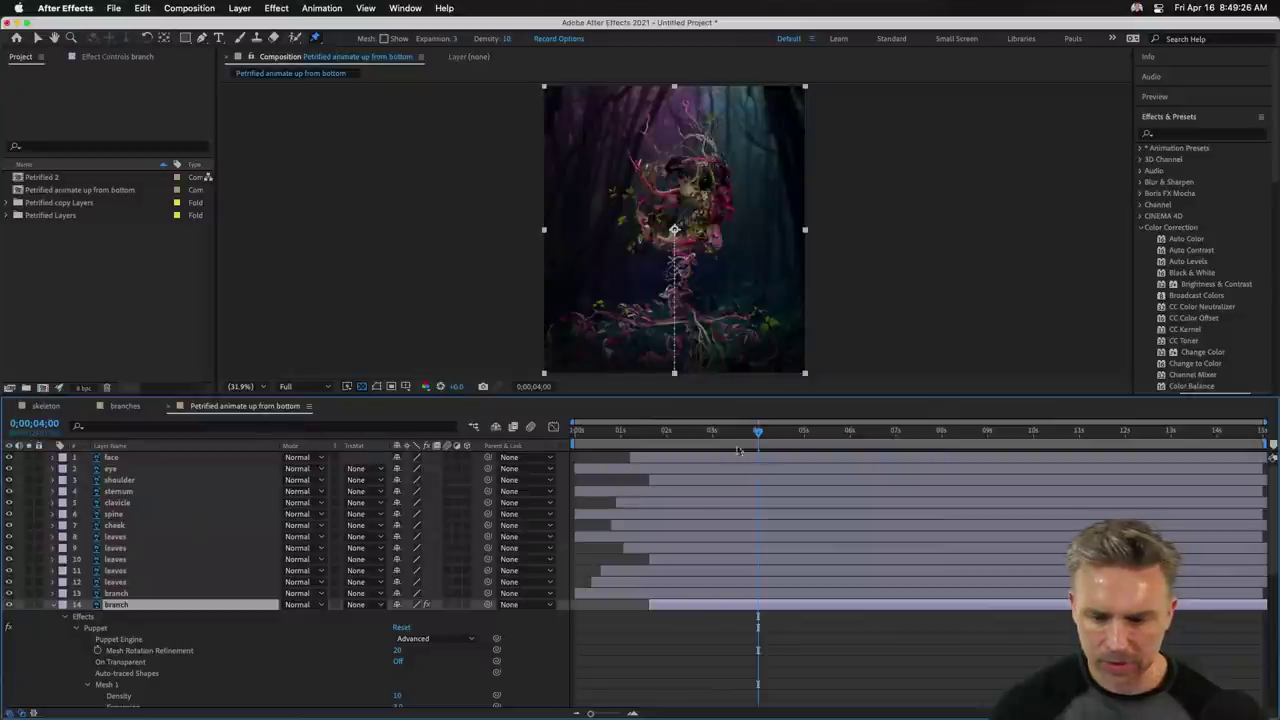
Preview the composition from 0;00;03;15 and again from 0;00;01;24, checking the branch's sway at 100% magnification.
key("space")
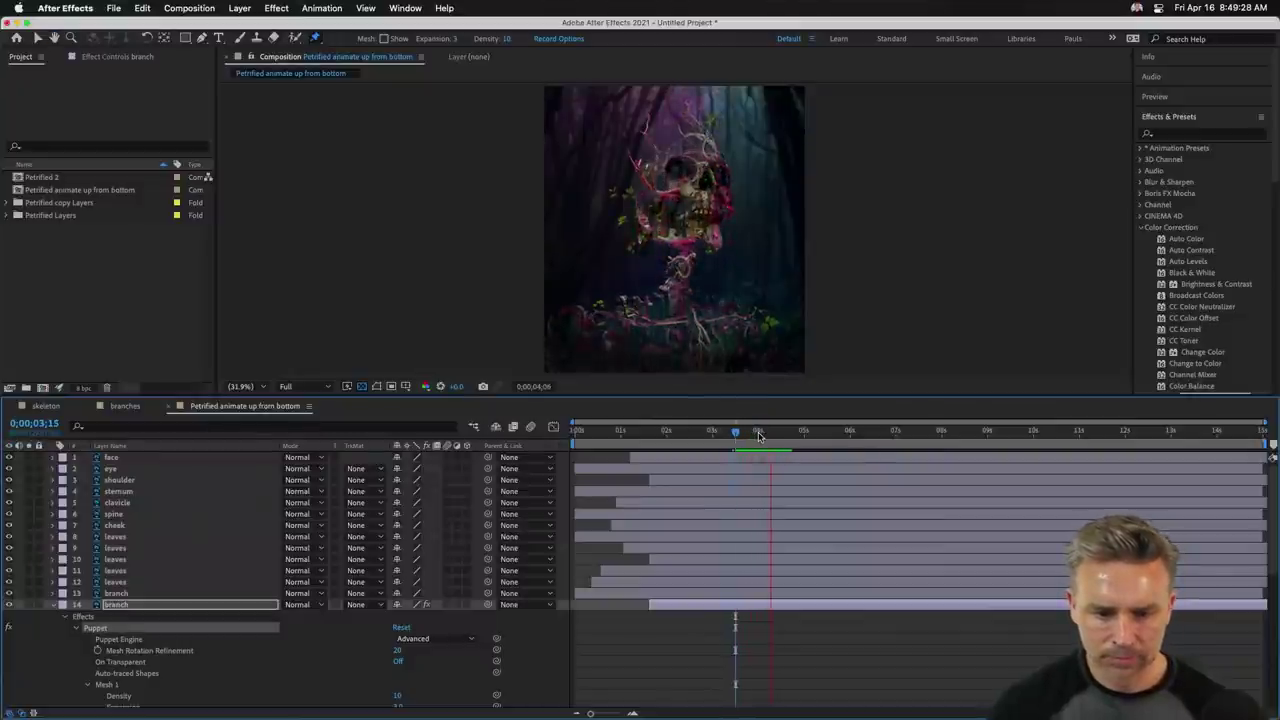
key("space")
left_click_drag(600, 440, 657, 453)
key("space")
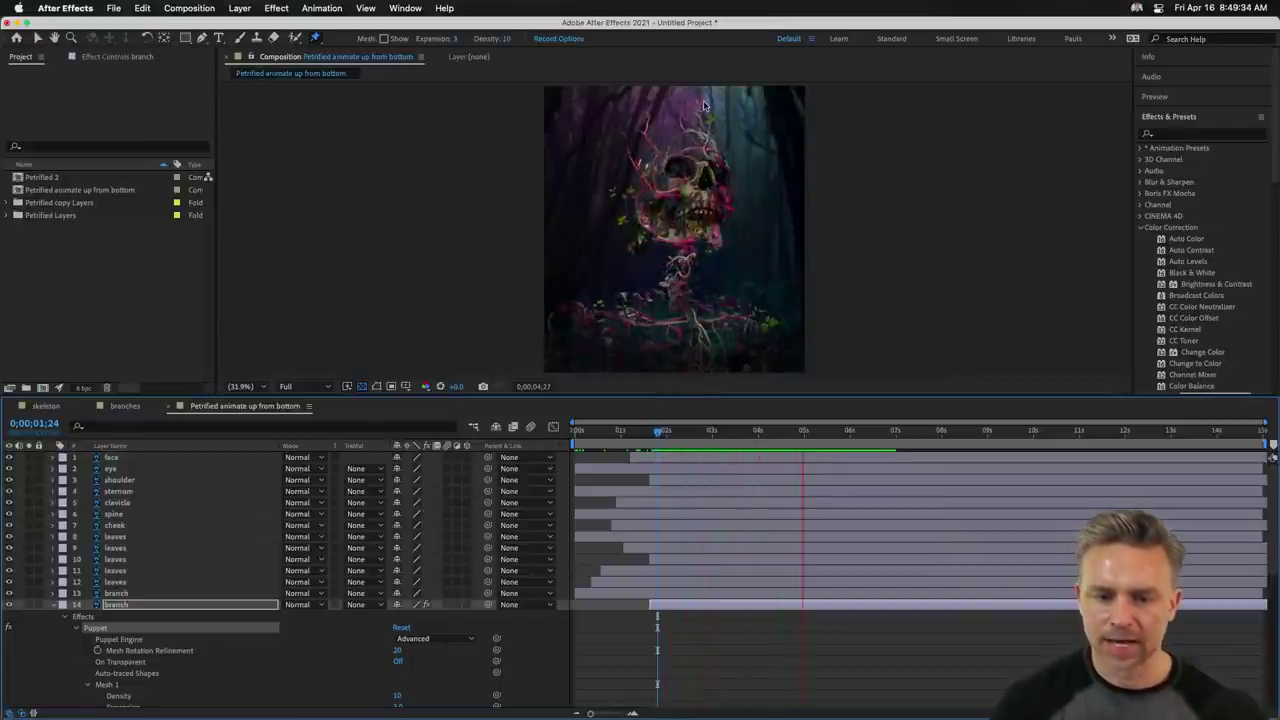
left_click(240, 386)
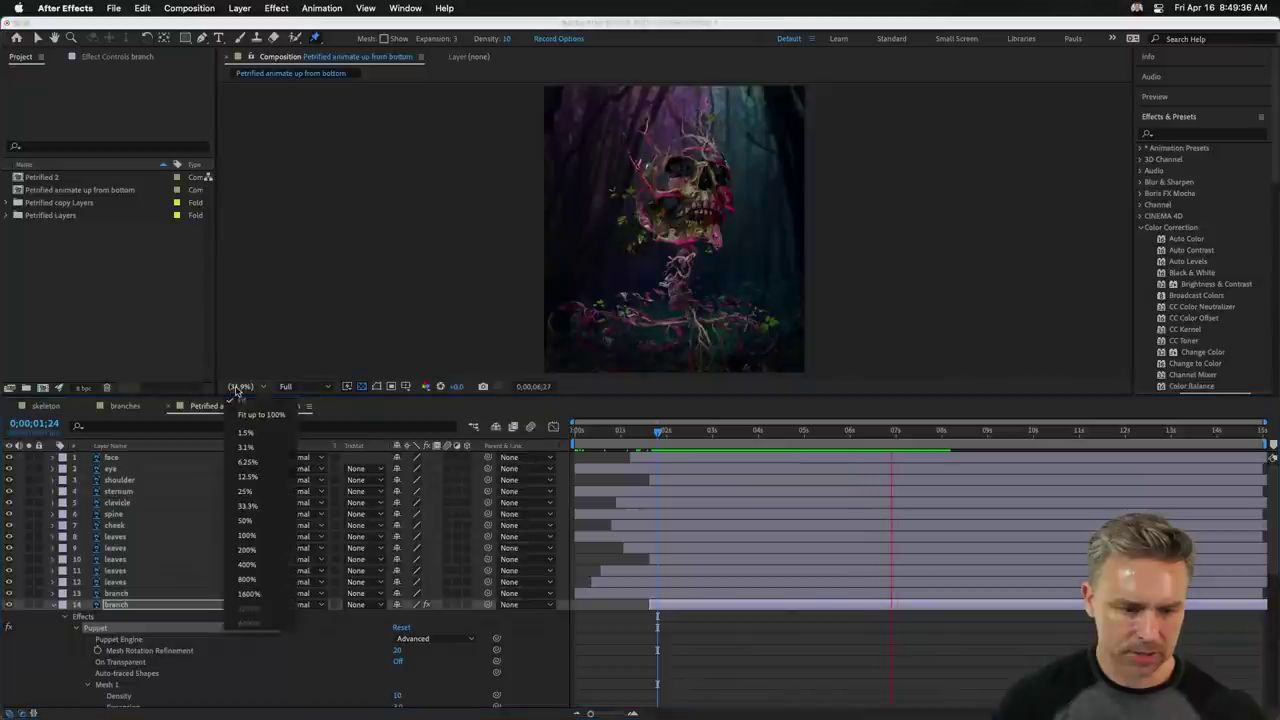
left_click(247, 536)
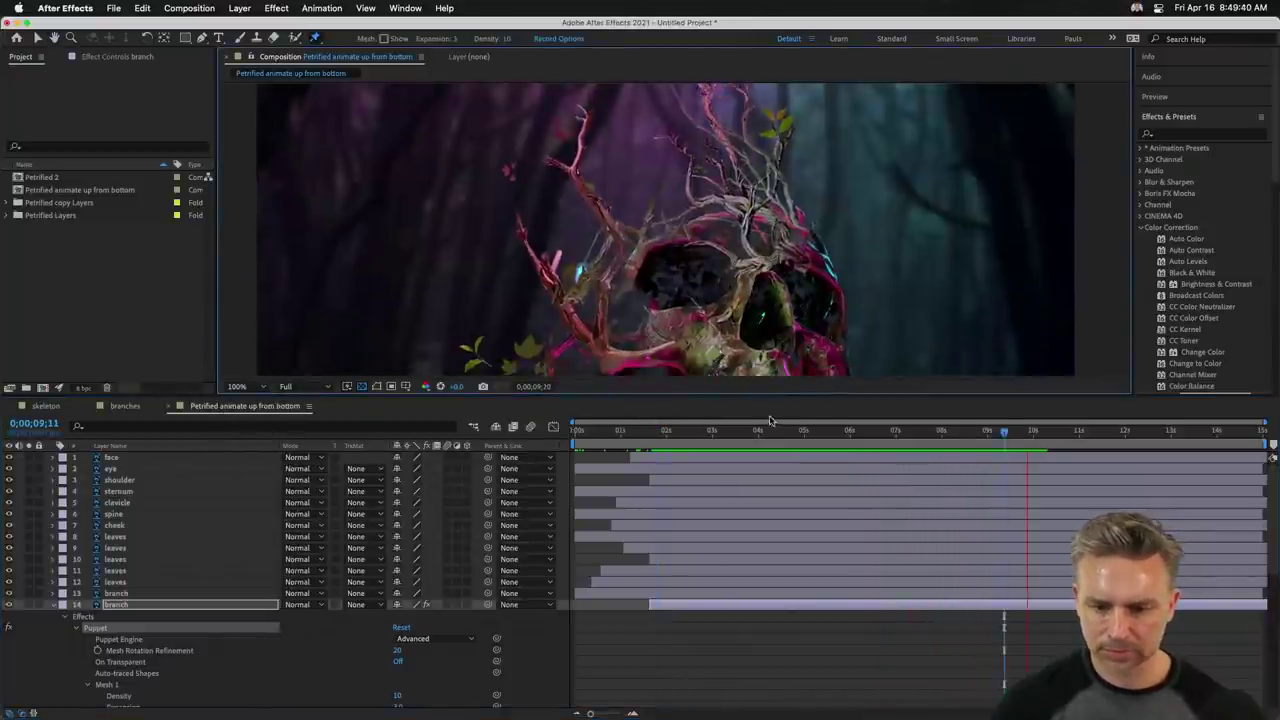
key("space")
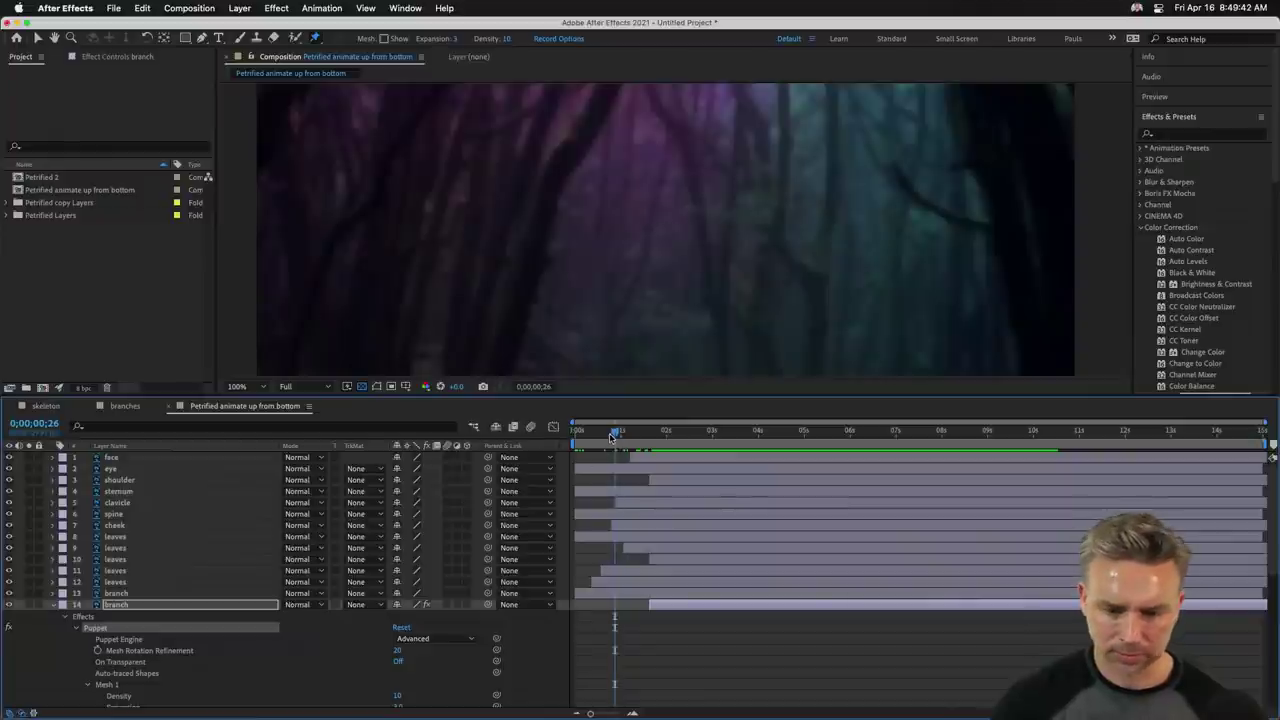
Preview the animation from the first frame at 100% magnification, and fit the composition back in the view.
key("space")
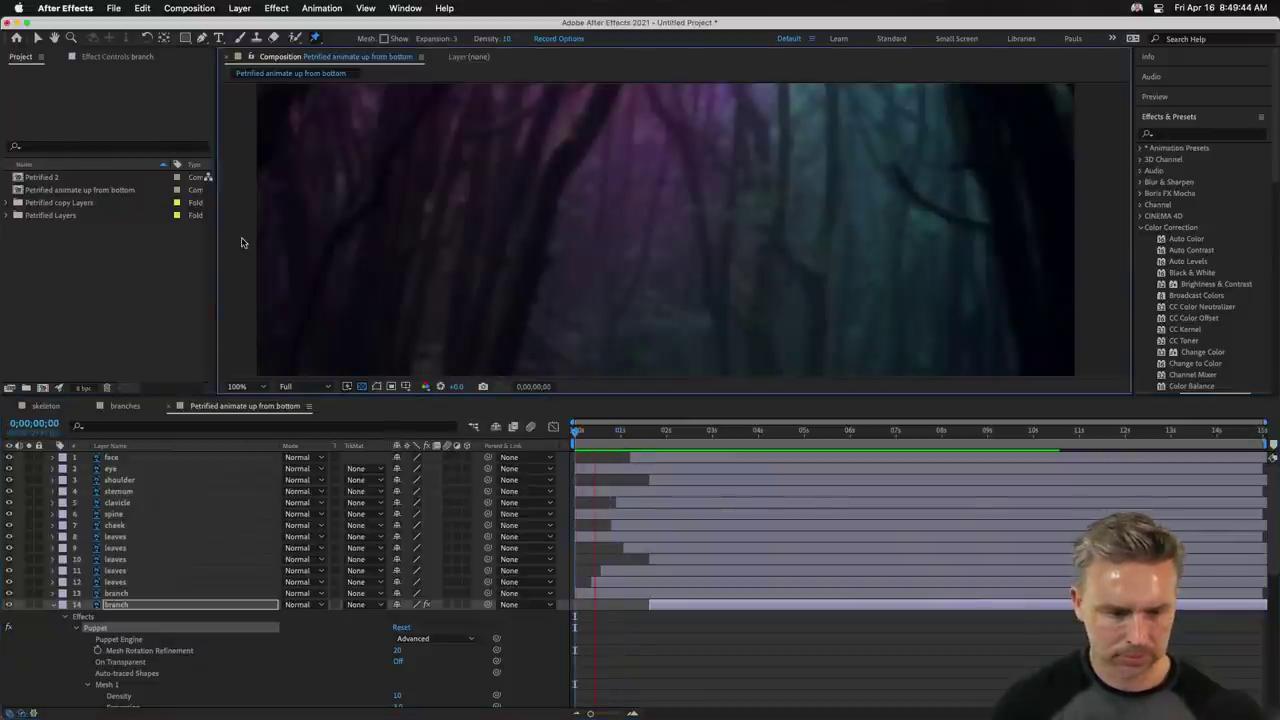
key("grave")
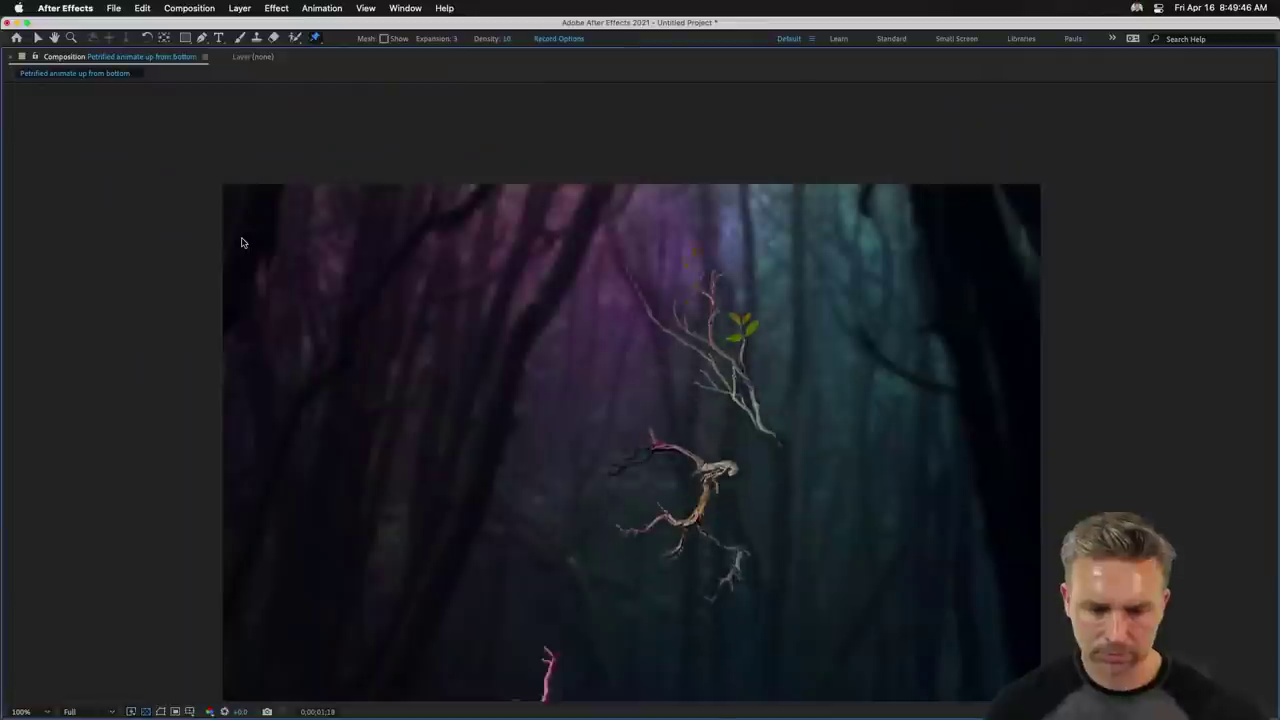
key("grave")
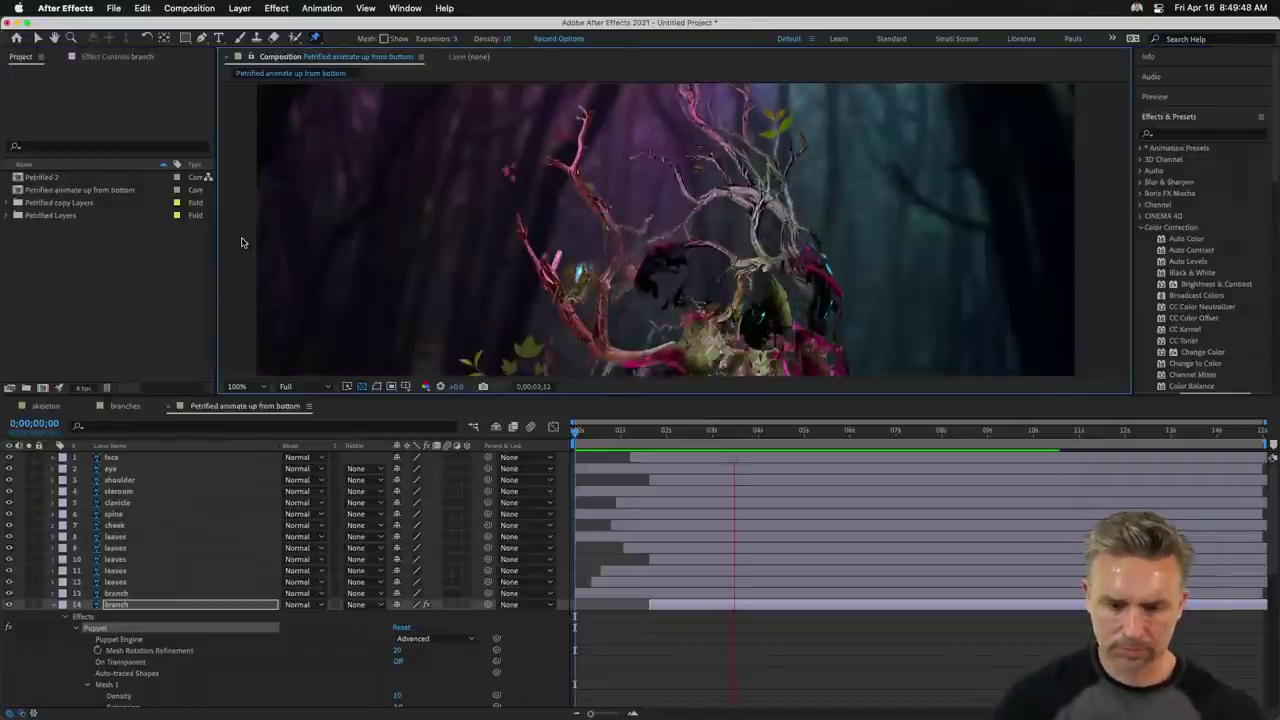
key("space")
key("period")
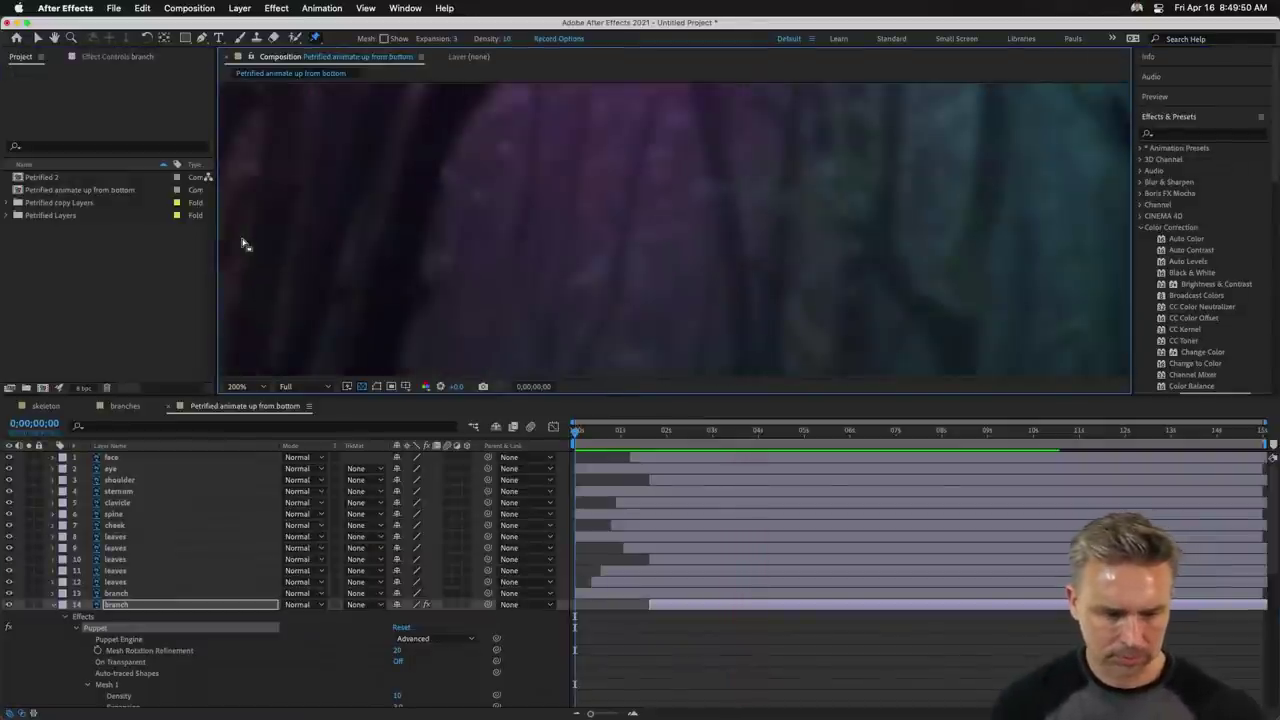
left_click(240, 387)
left_click(244, 401)
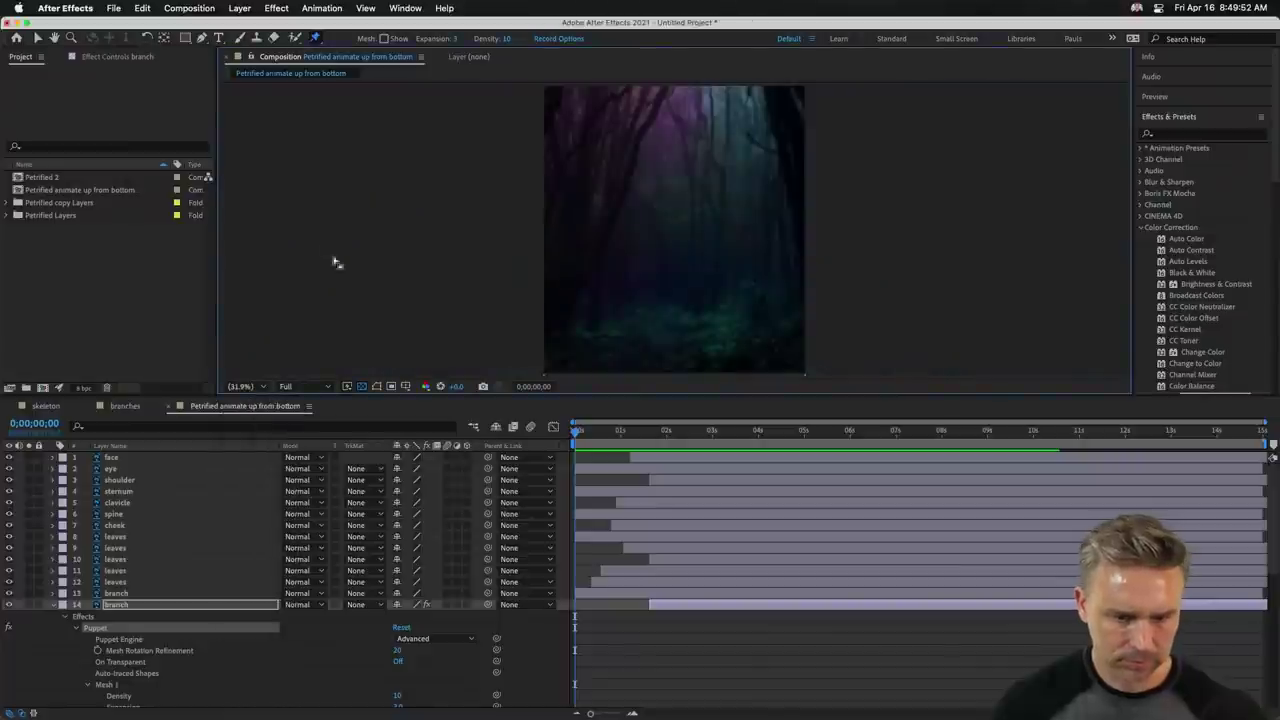
Play the full animation in a maximized composition view, and restore the normal workspace layout.
key("grave")
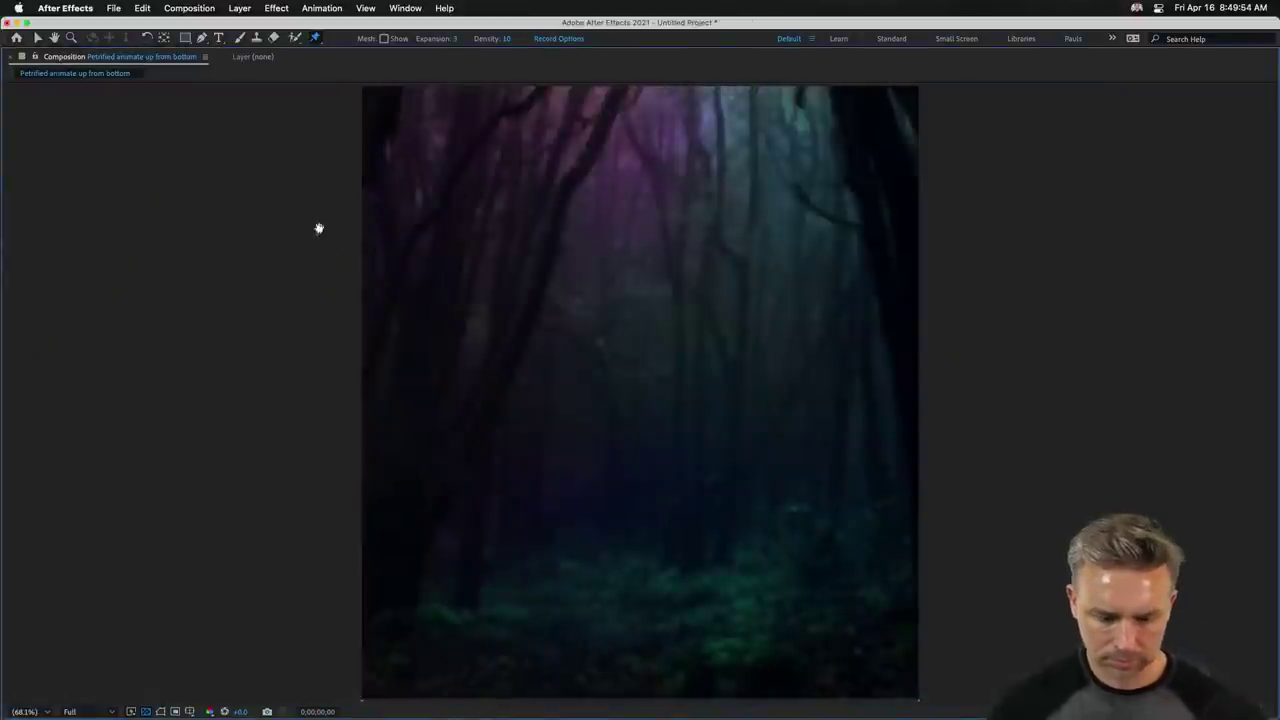
key("space")
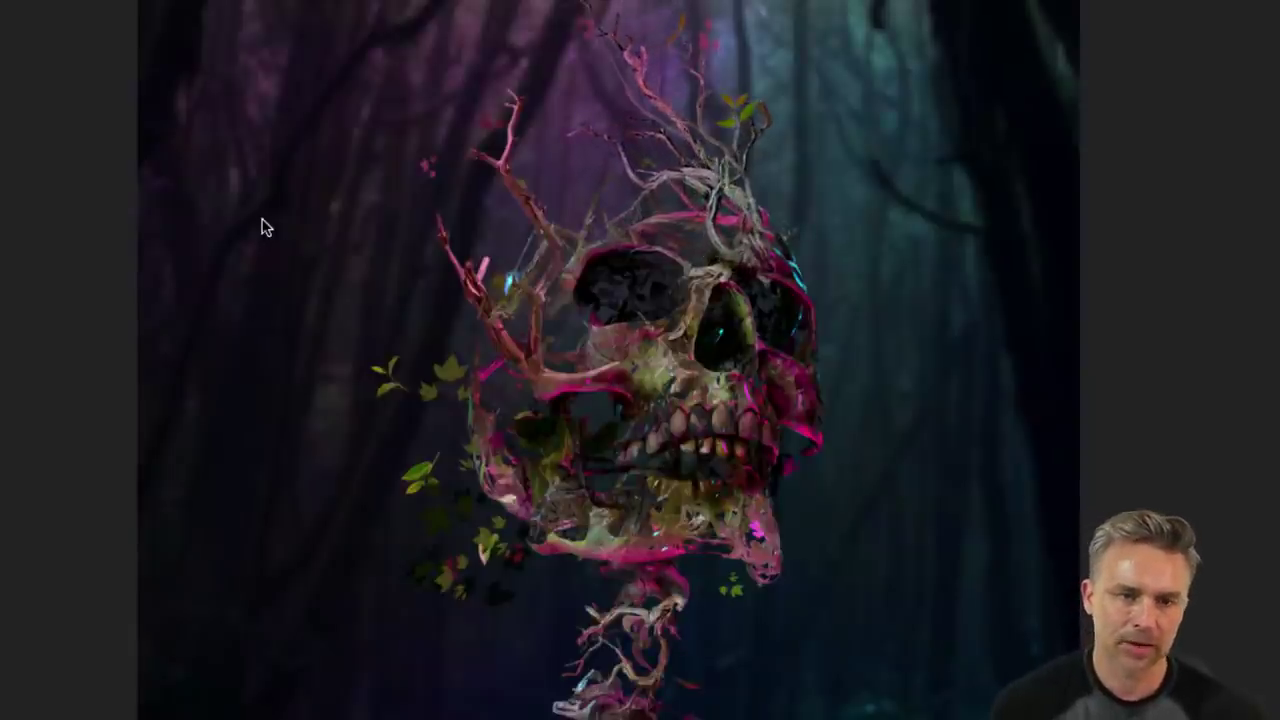
key("ctrl+z")
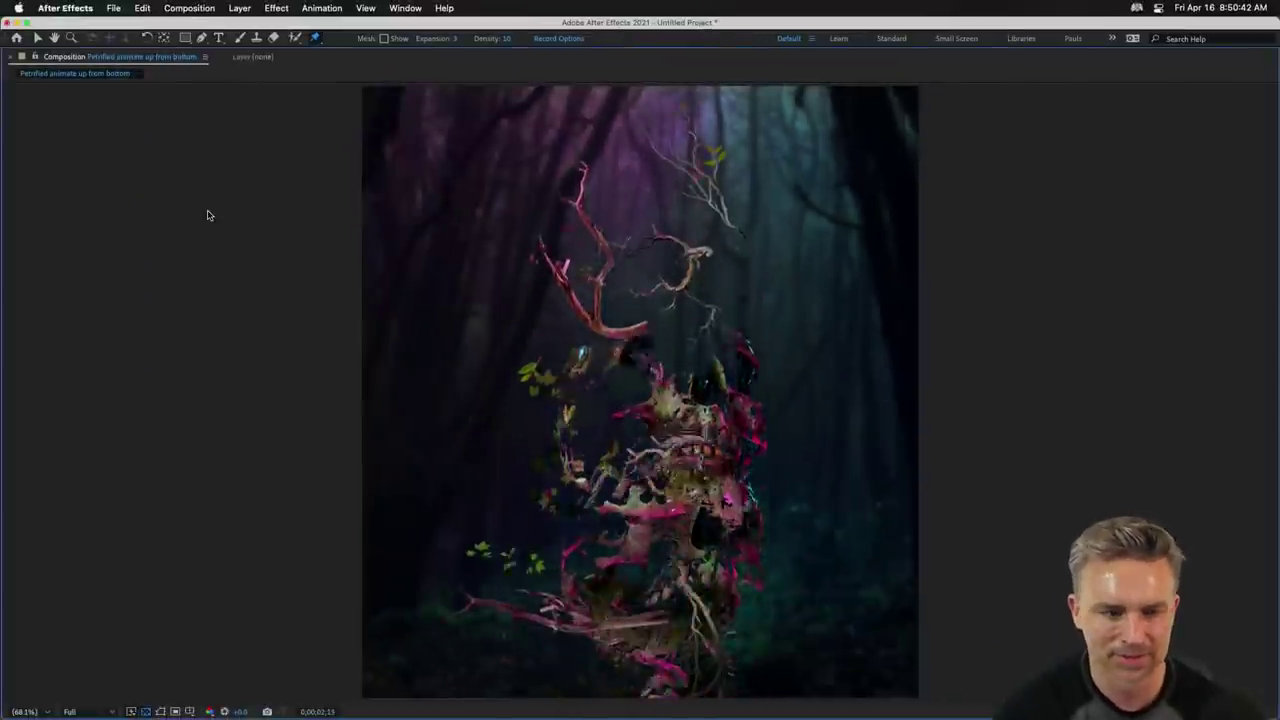
key("Tab")
key("space")
key("grave")
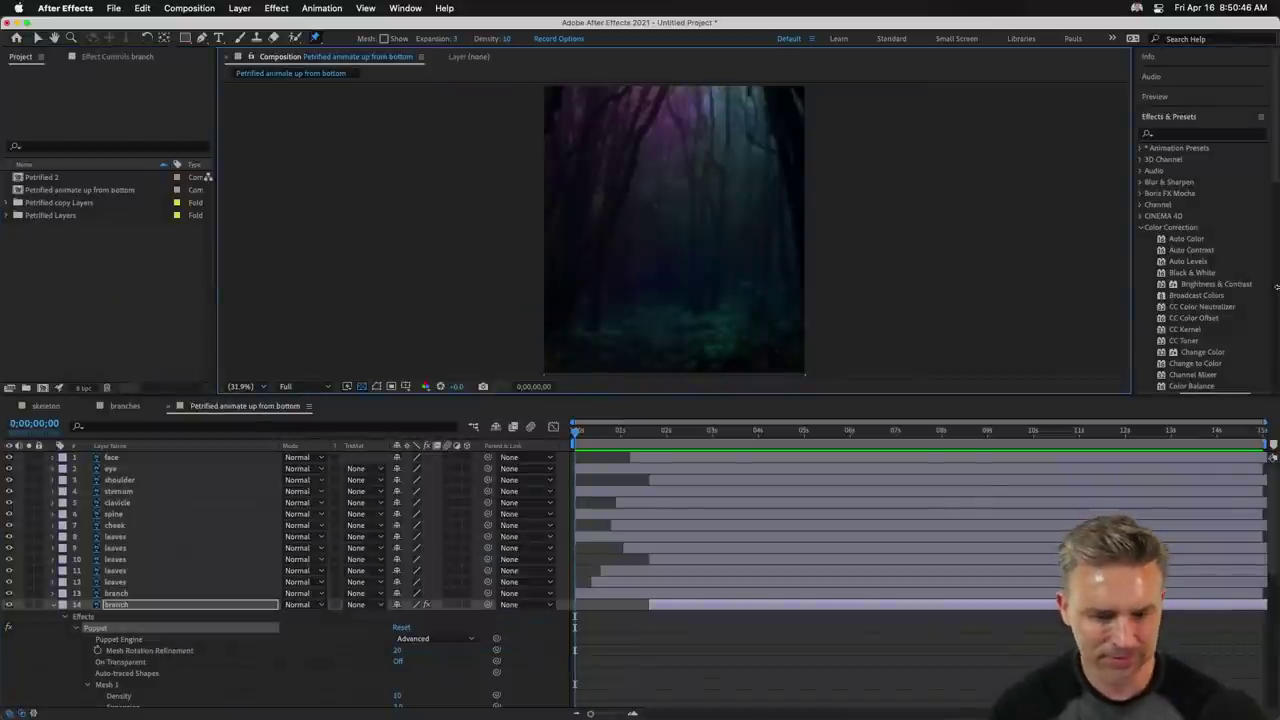
Replay and scrub roughly the first six seconds to review how the skull's layers rise into place.
key("space")
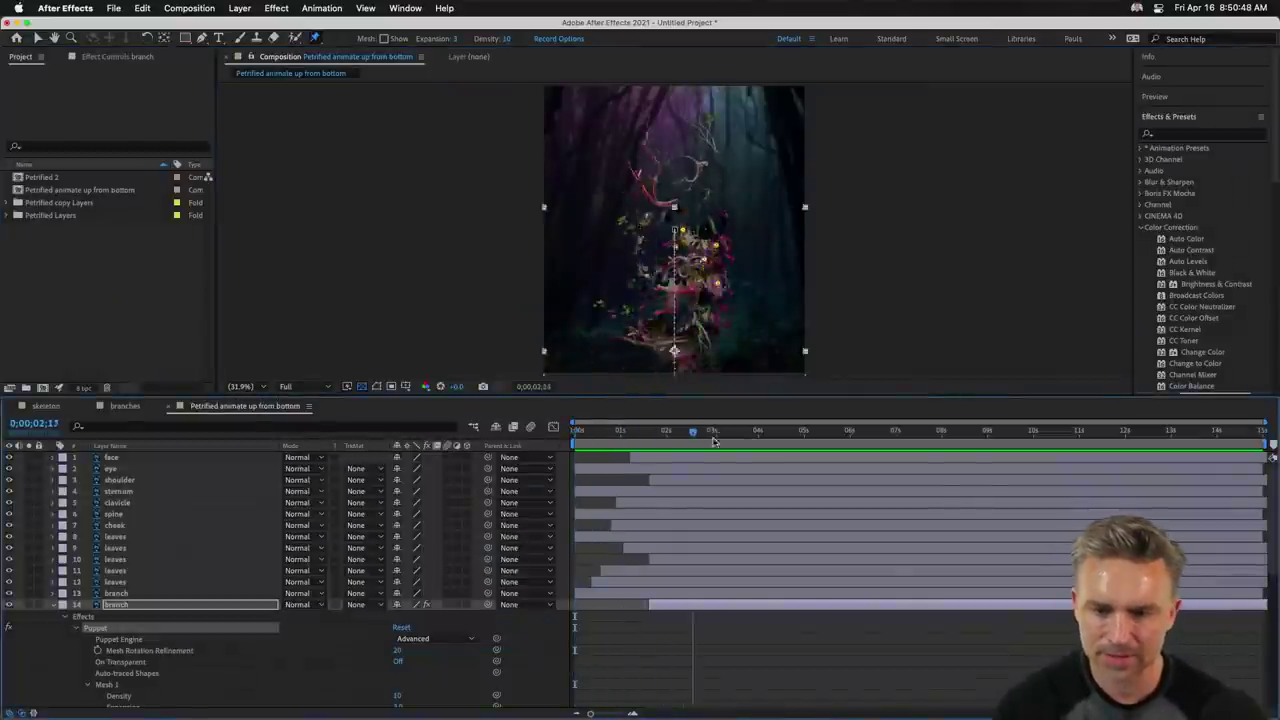
key("space")
key("space")
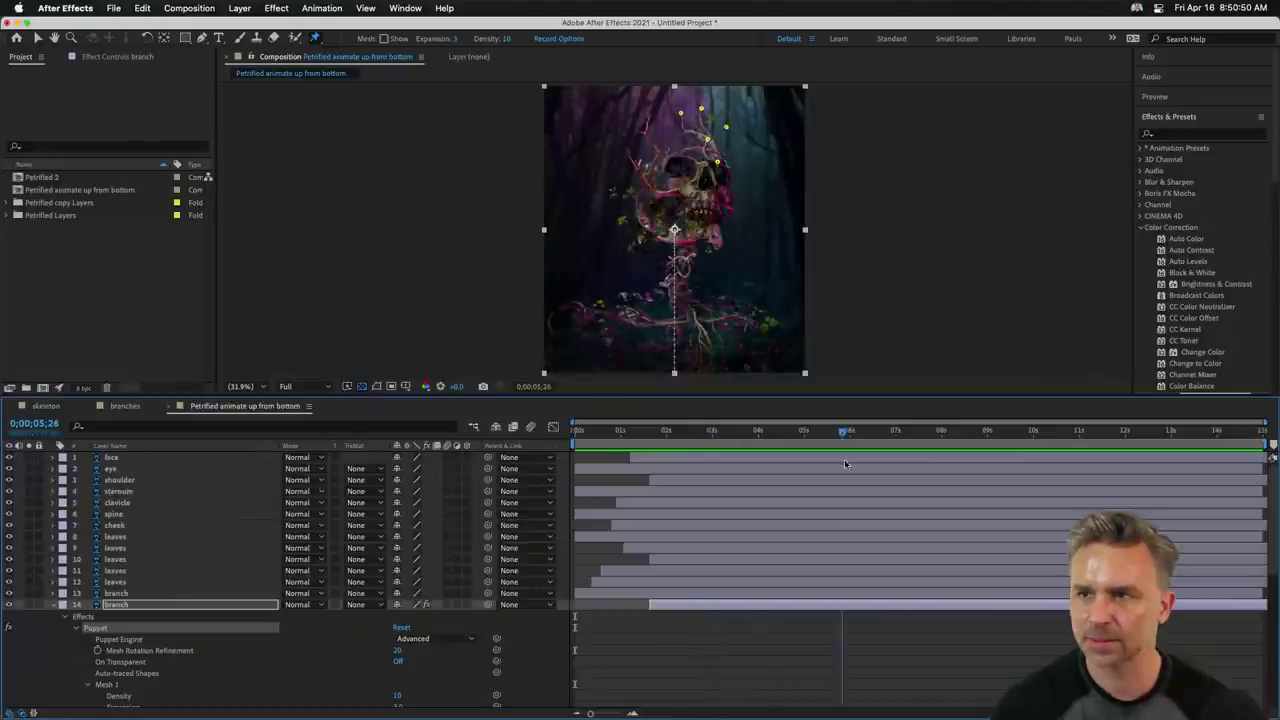
key("space")
key("space")
left_click_drag(576, 471, 823, 466)
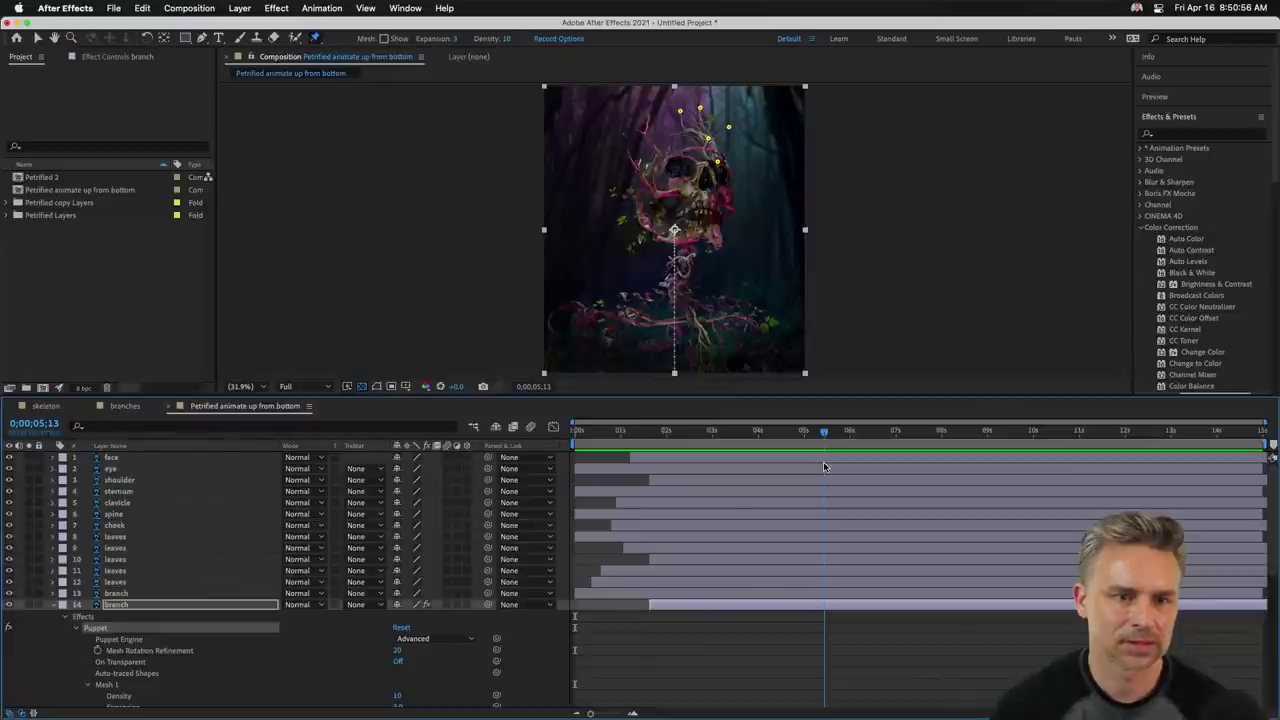
key("space")
key("space")
Scrub through the branch's sway and the layers' rise, and inspect the skull at 0;00;06;15 at 100% magnification.
left_click_drag(726, 466, 1041, 499)
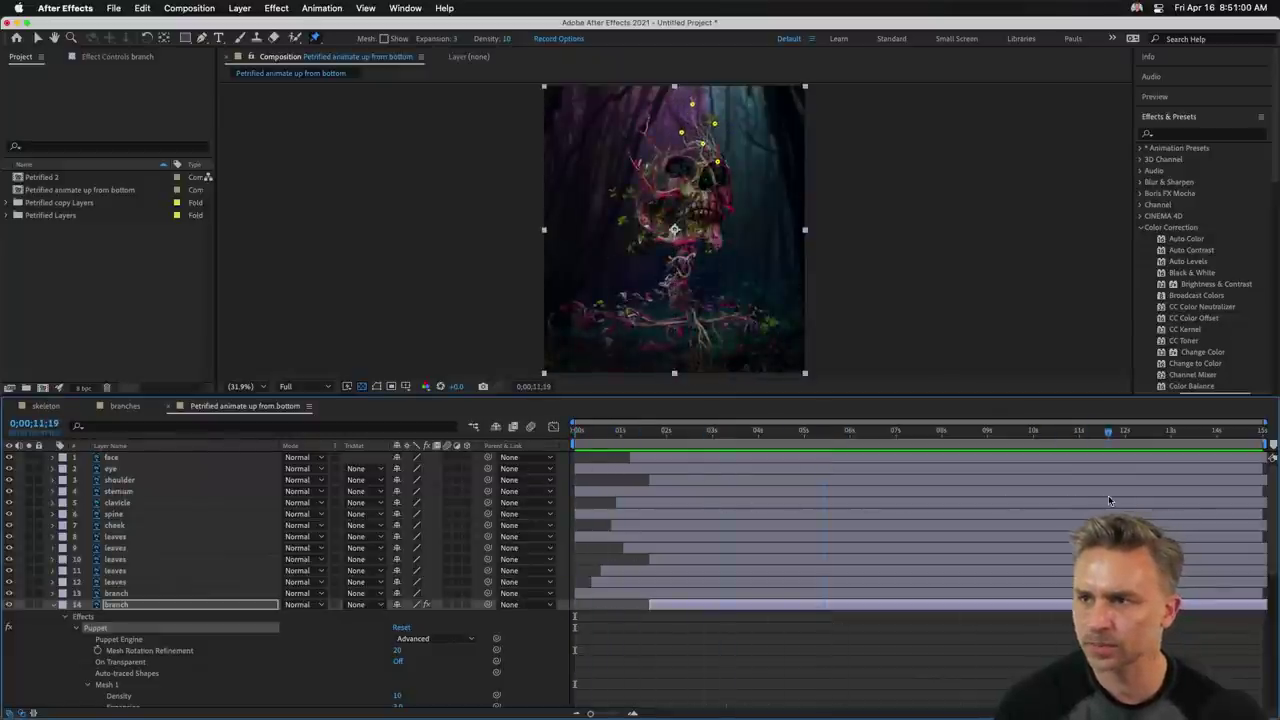
left_click_drag(1245, 498, 691, 519)
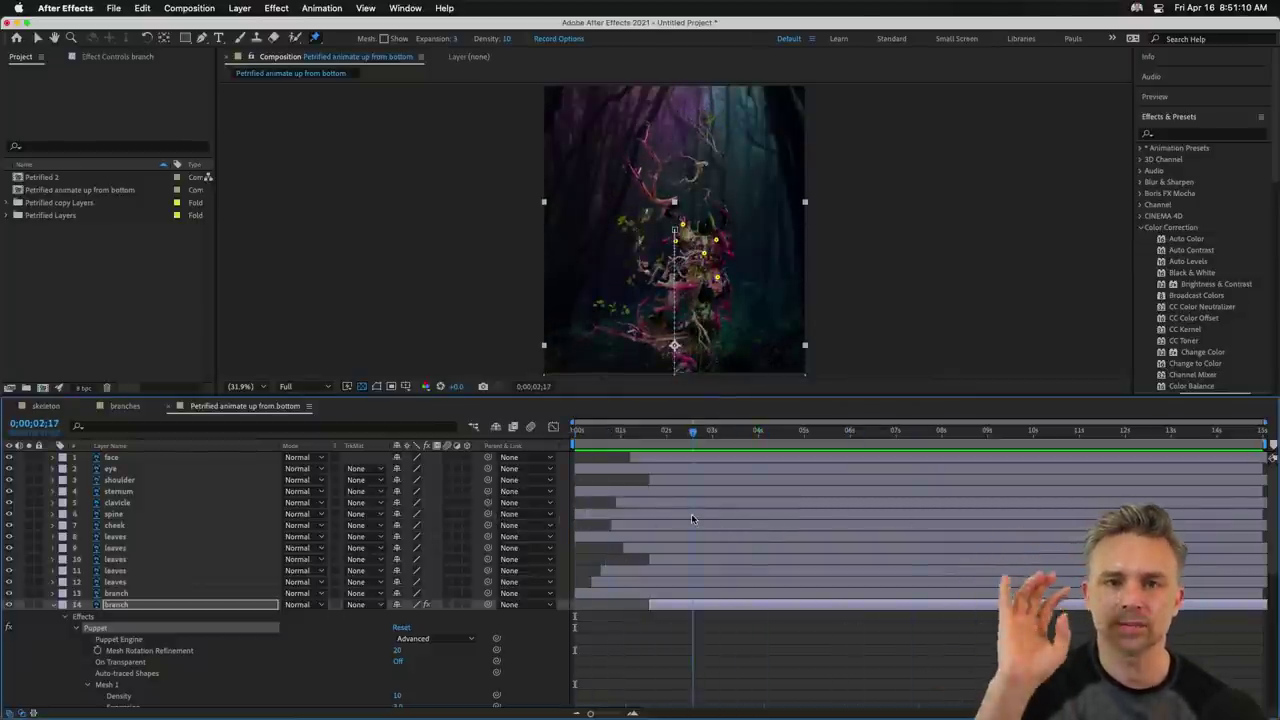
left_click_drag(691, 514, 871, 503)
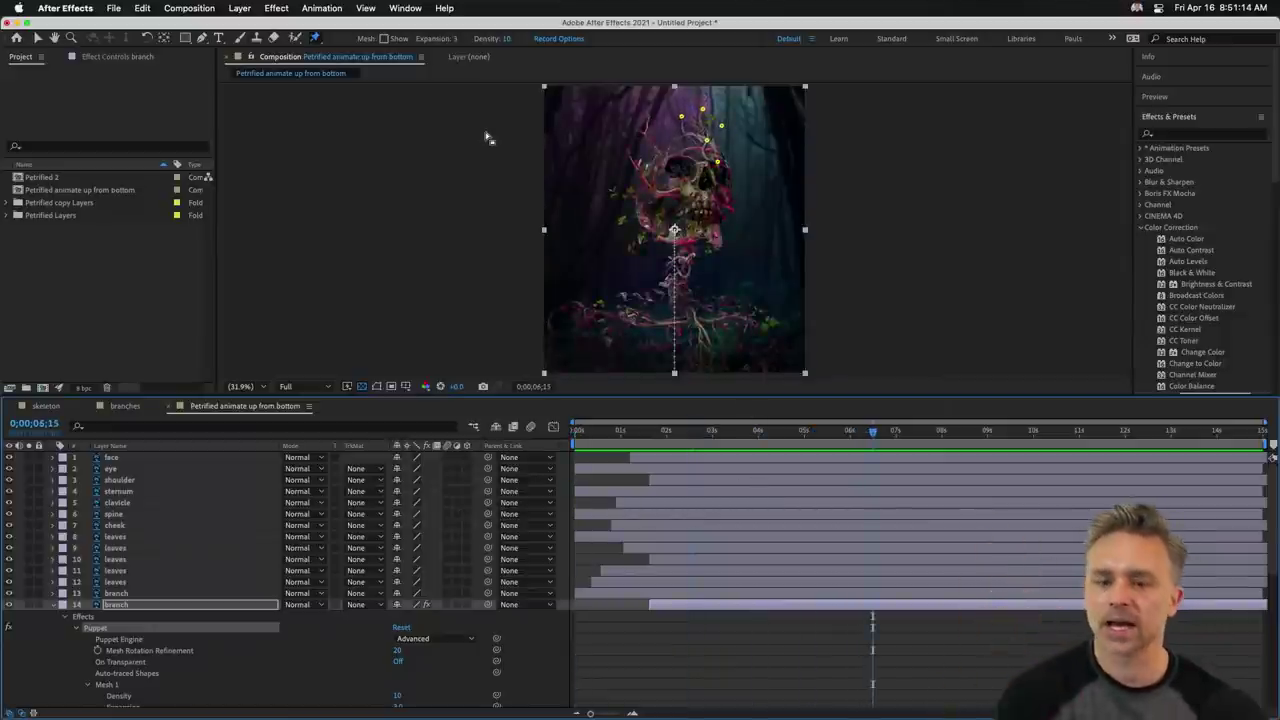
key("period")
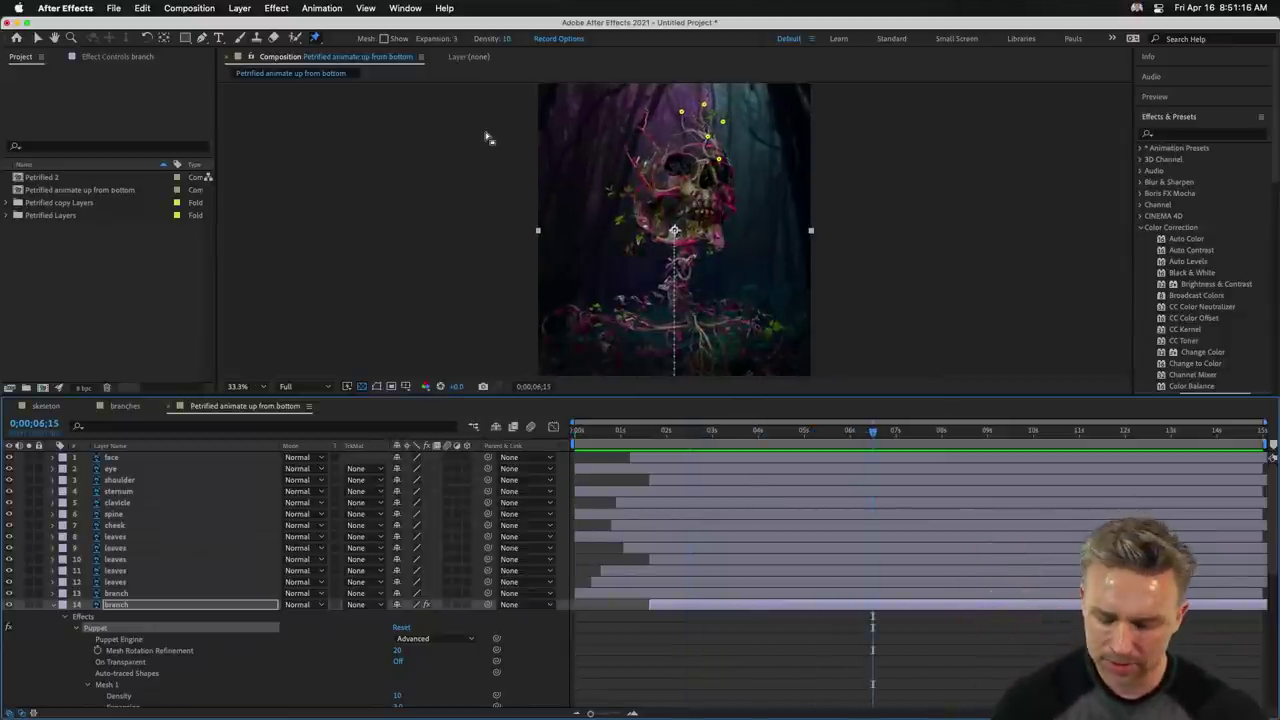
key("slash")
left_click_drag(553, 157, 515, 368)
key("ctrl+p")
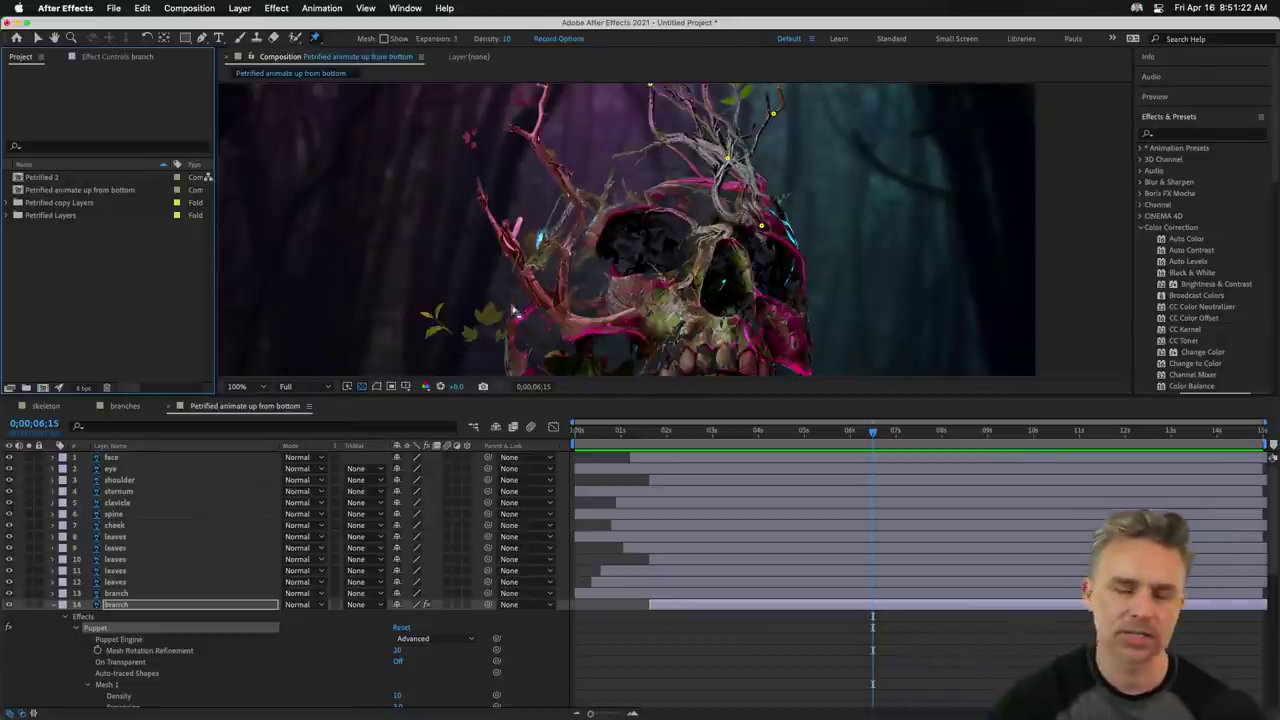
Reveal the blue/Petrified.psd footage from the Petrified Layers folder in Finder, and open Petrified.psd in Photoshop.
mouse_move(293, 716)
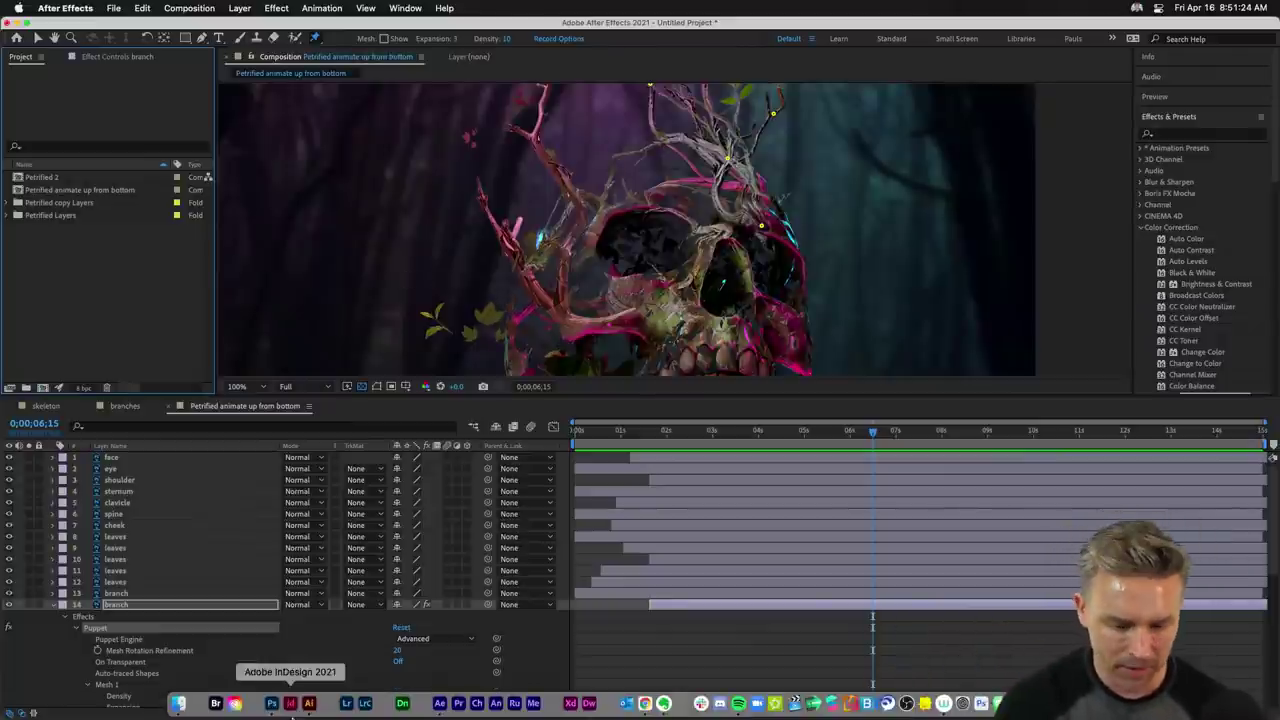
left_click(10, 215)
left_click(8, 192)
left_click(40, 202)
left_click(31, 193)
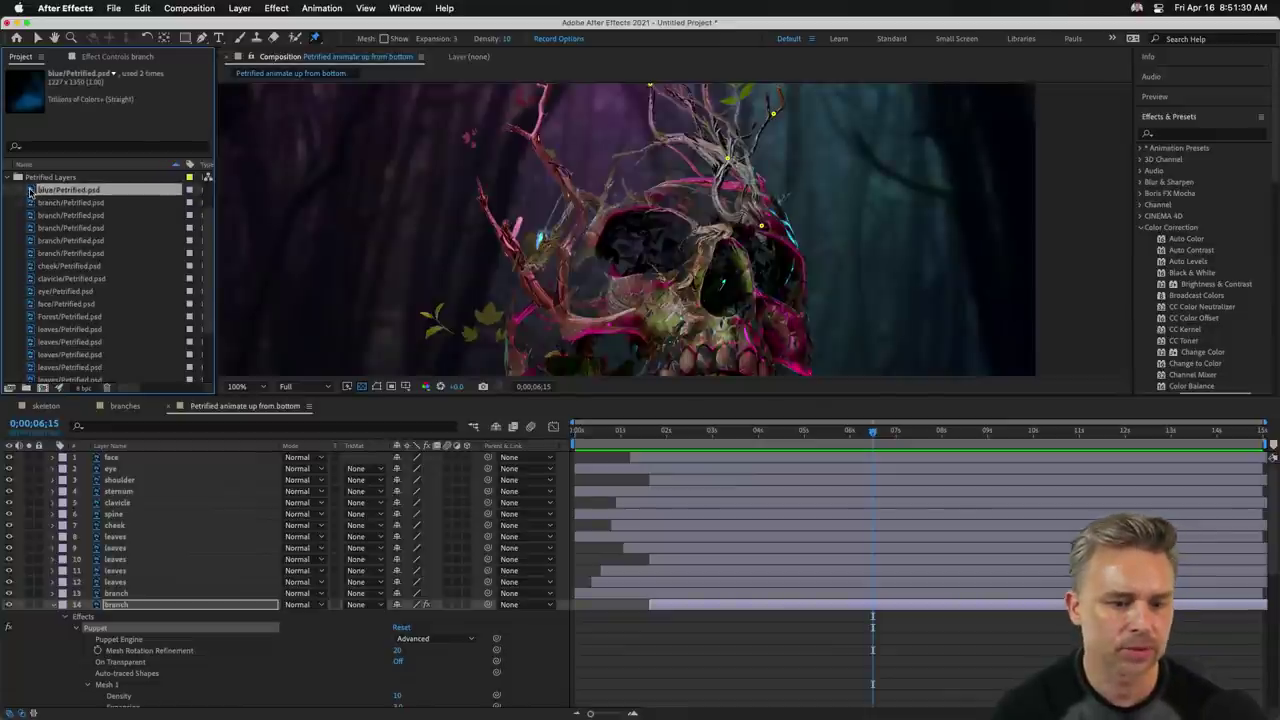
right_click(31, 193)
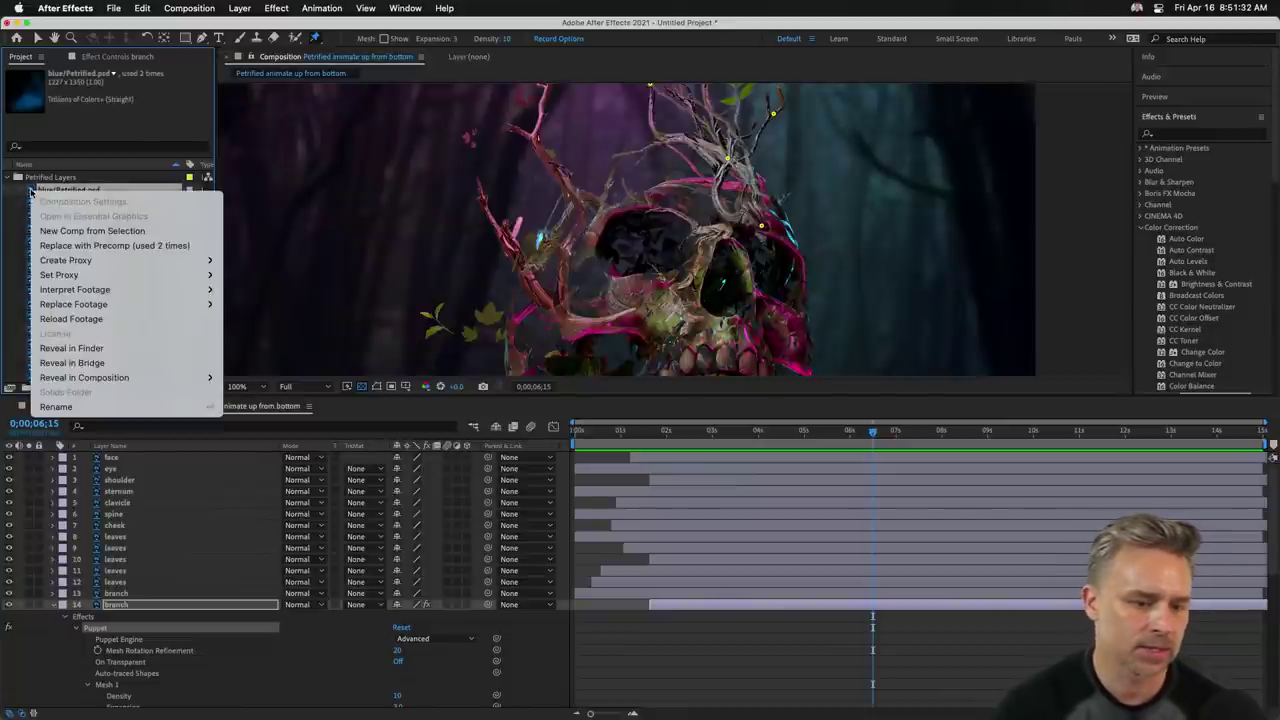
left_click(40, 196)
right_click(41, 195)
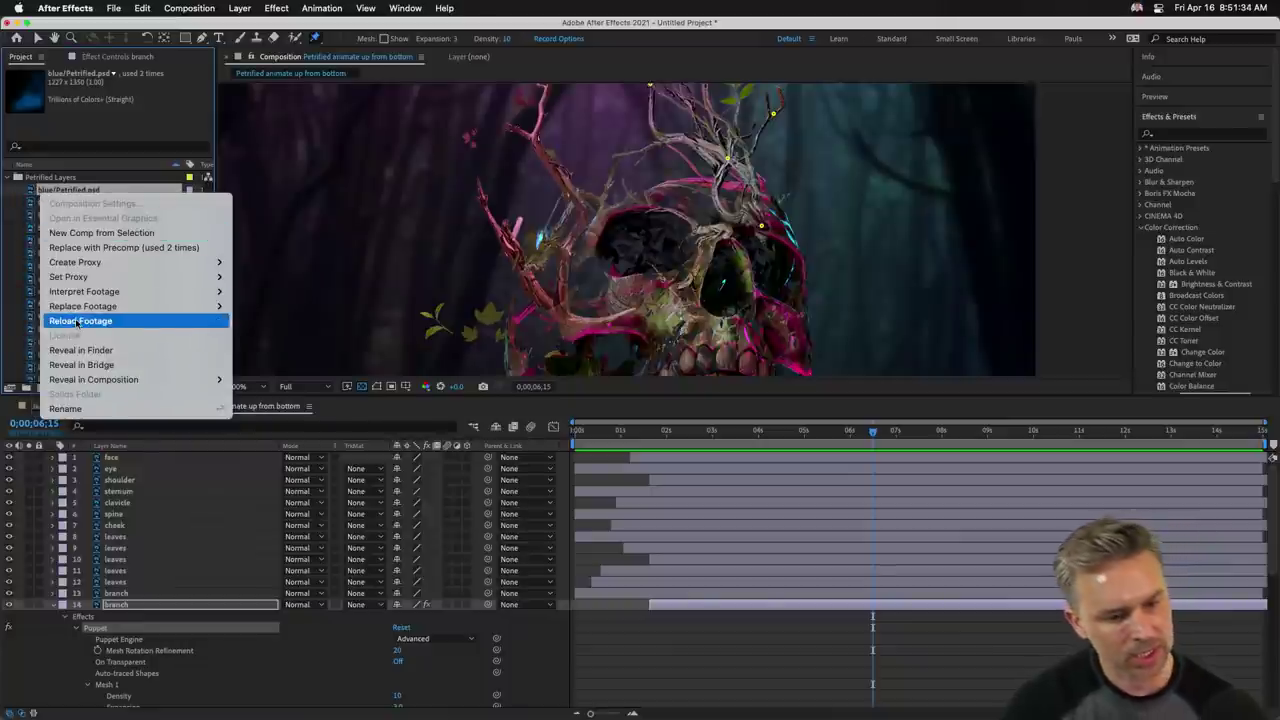
mouse_move(85, 382)
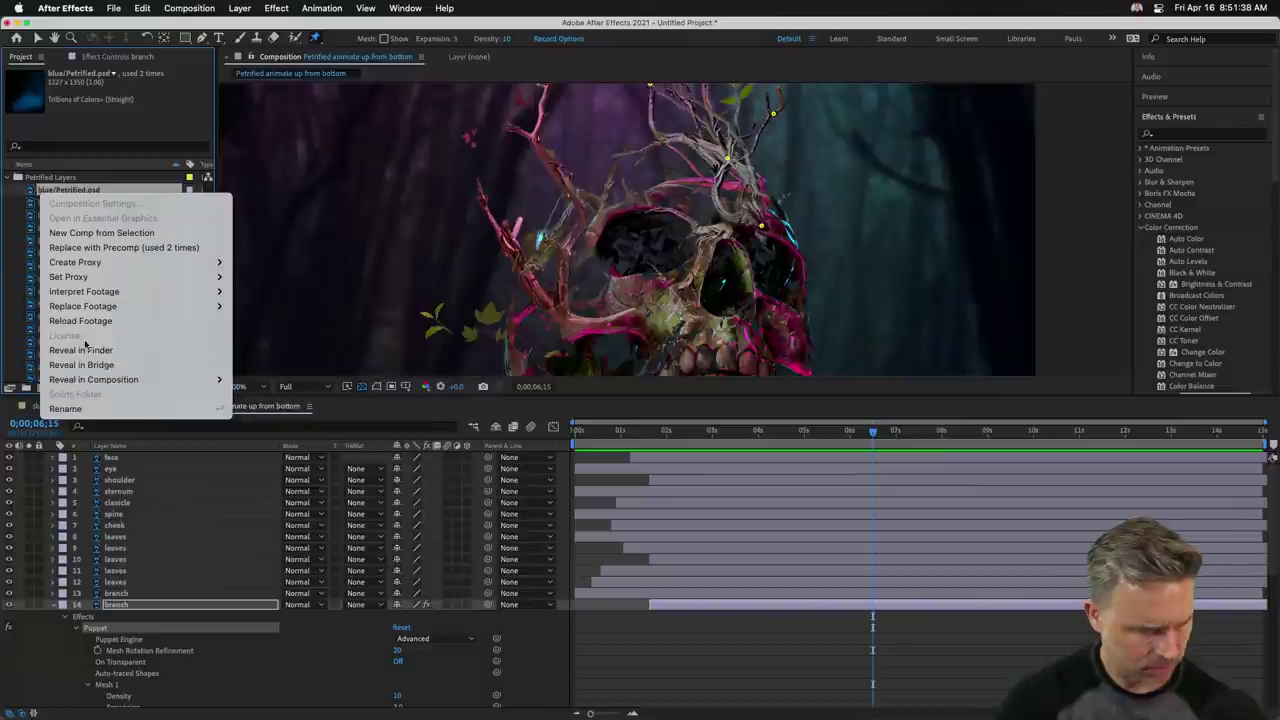
left_click(86, 351)
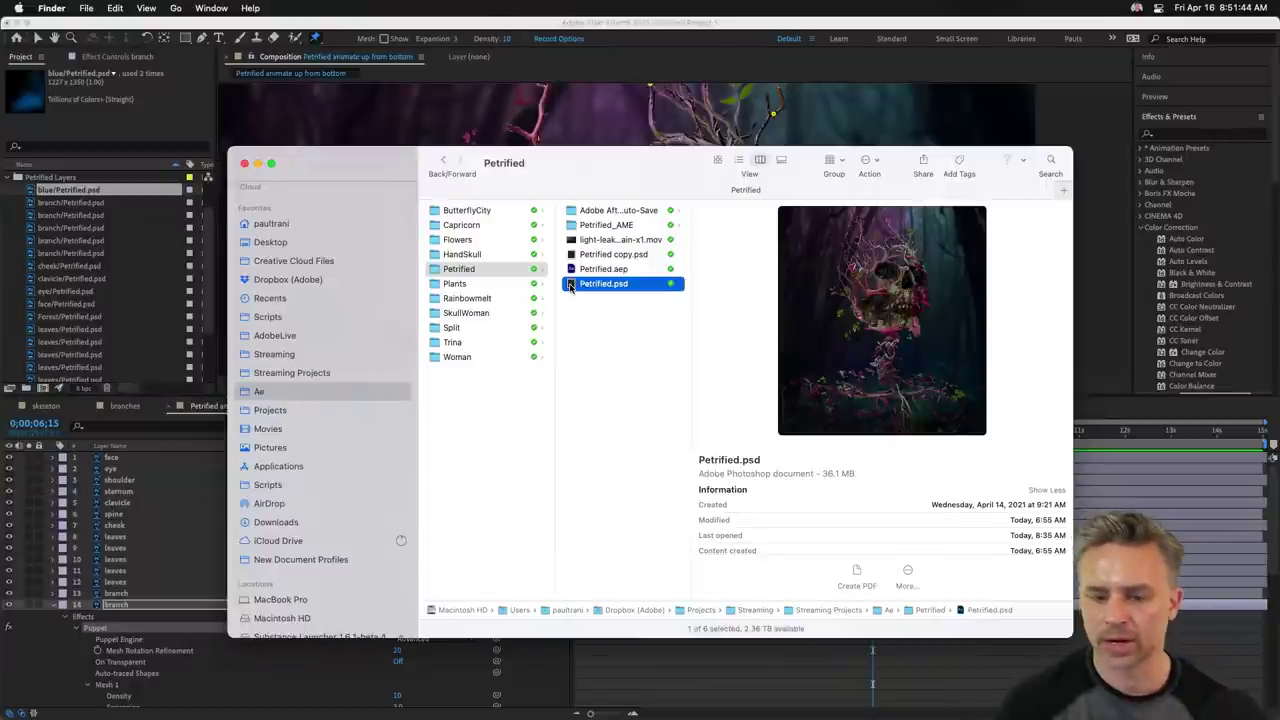
double_click(570, 286)
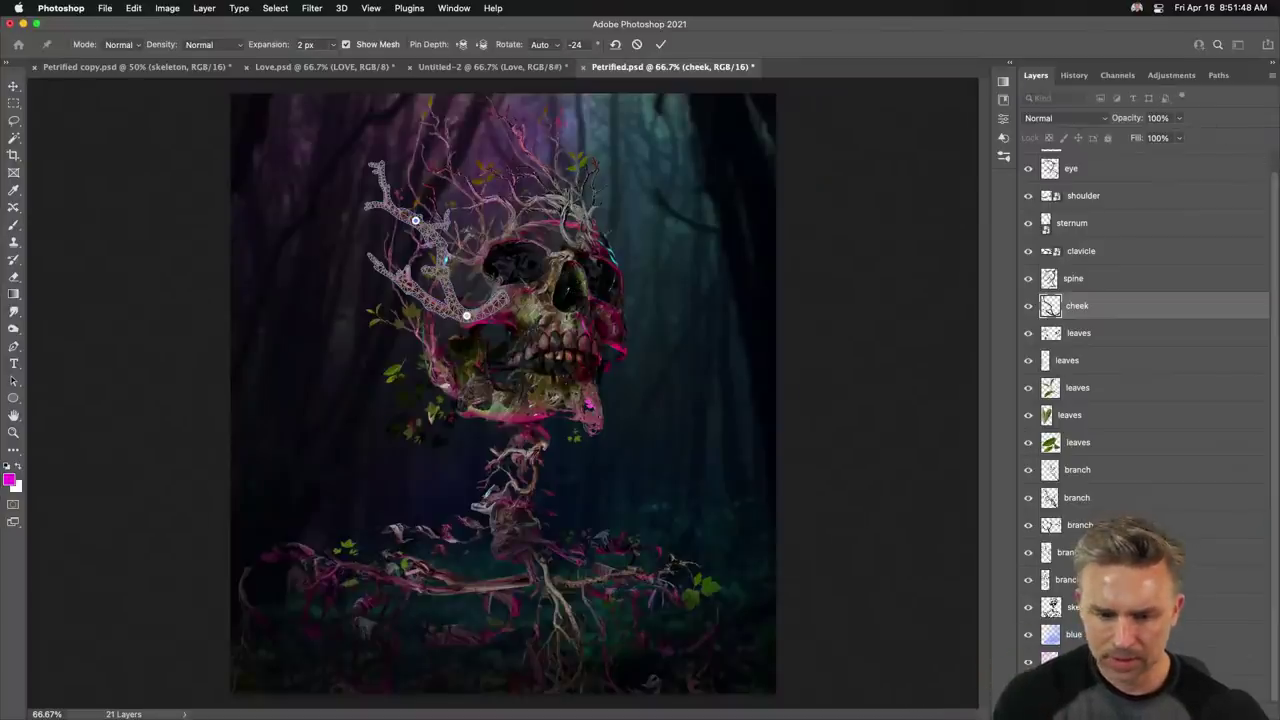
Discard the pending Puppet Warp on the cheek layer without applying it.
left_click(14, 103)
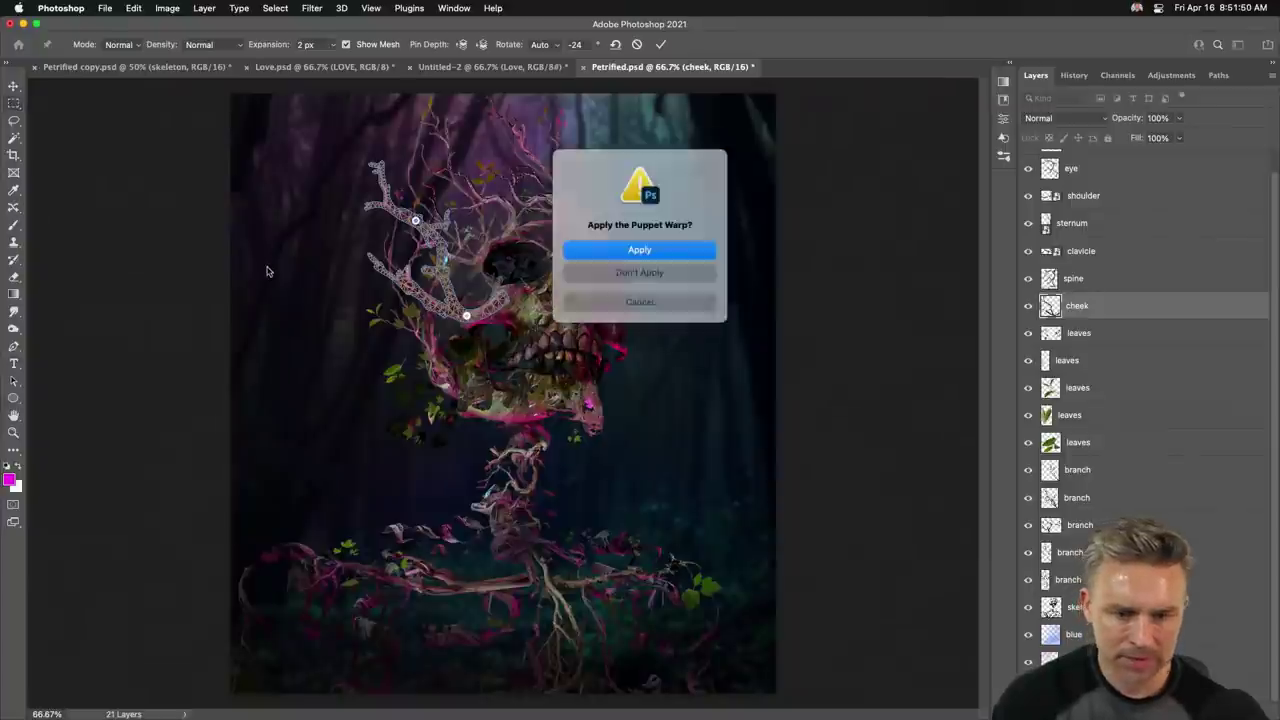
left_click(650, 275)
left_click(1050, 660)
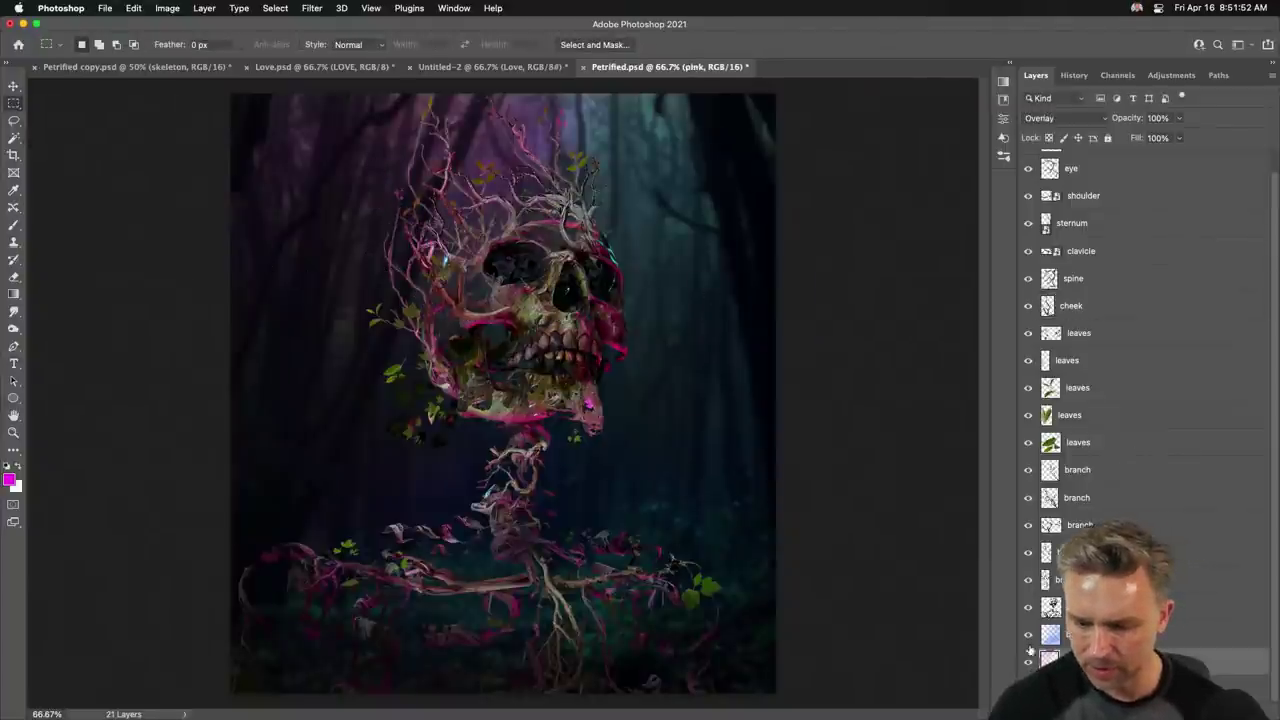
Shift the blue overlay layer's Hue to +180 and Saturation to +100 with Hue/Saturation, and save Petrified.psd.
left_click(1078, 636)
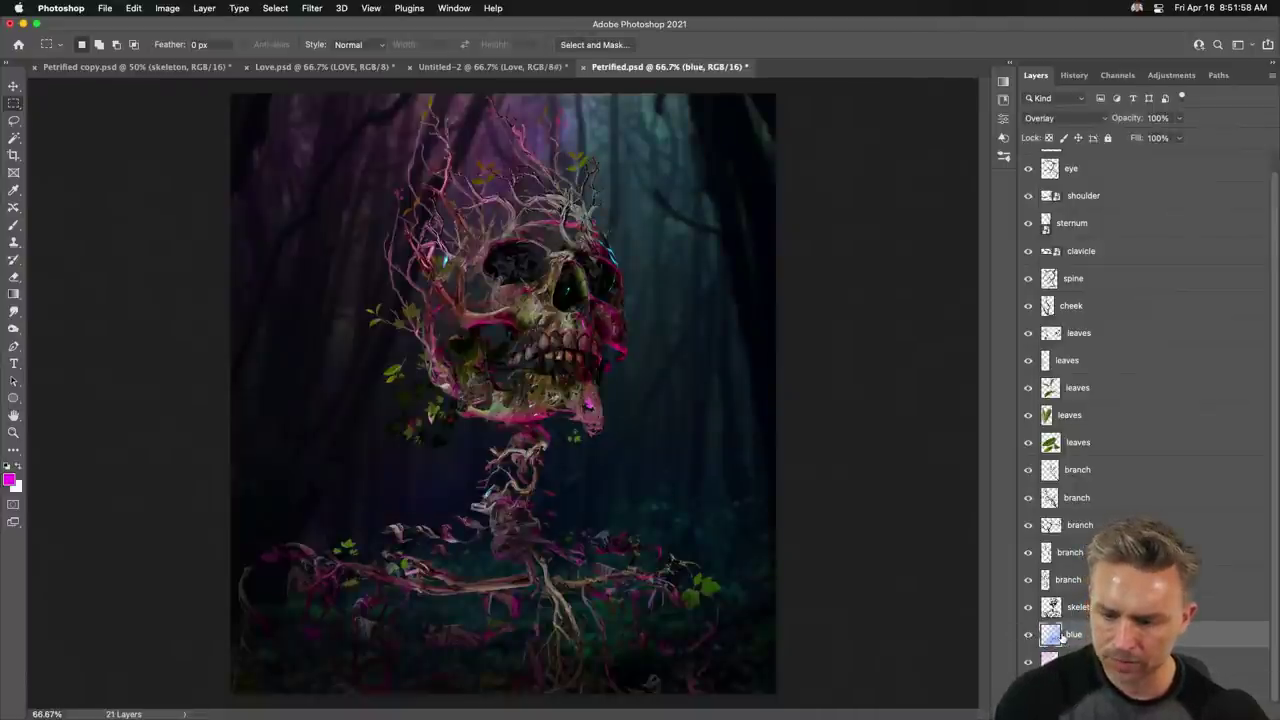
key("super+u")
left_click_drag(1044, 414, 1113, 416)
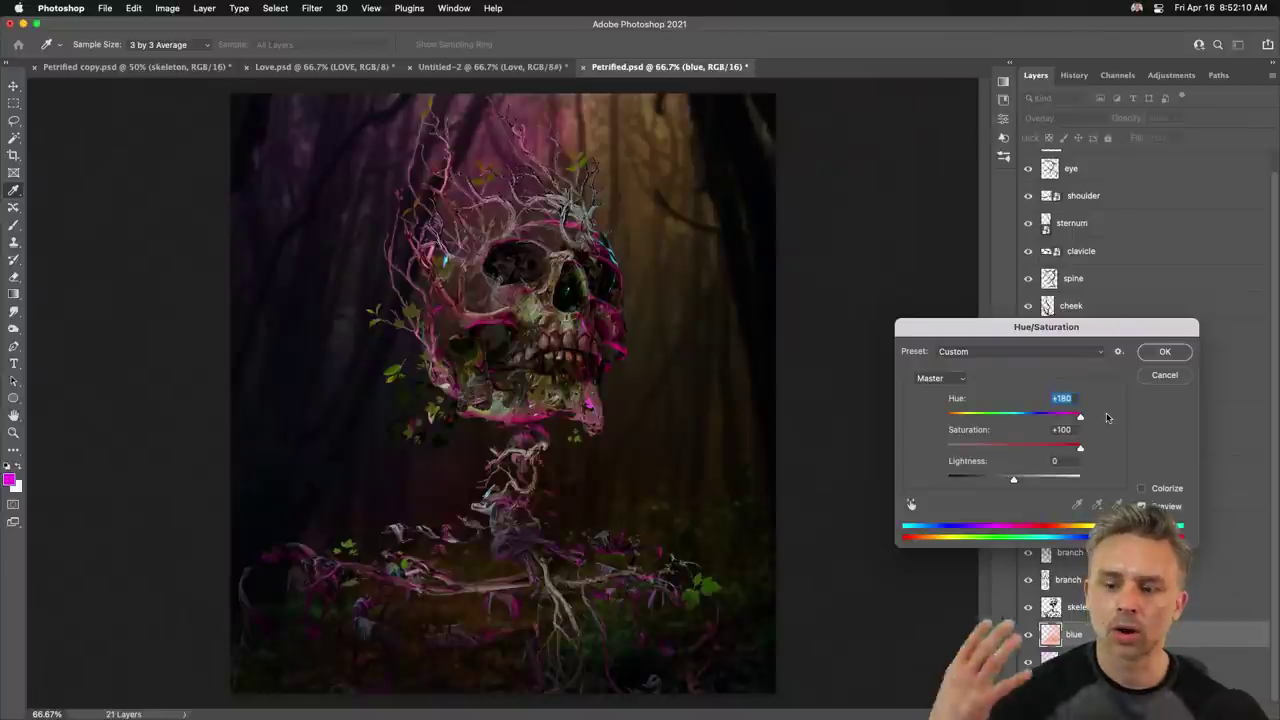
left_click(1163, 352)
key("super+s")
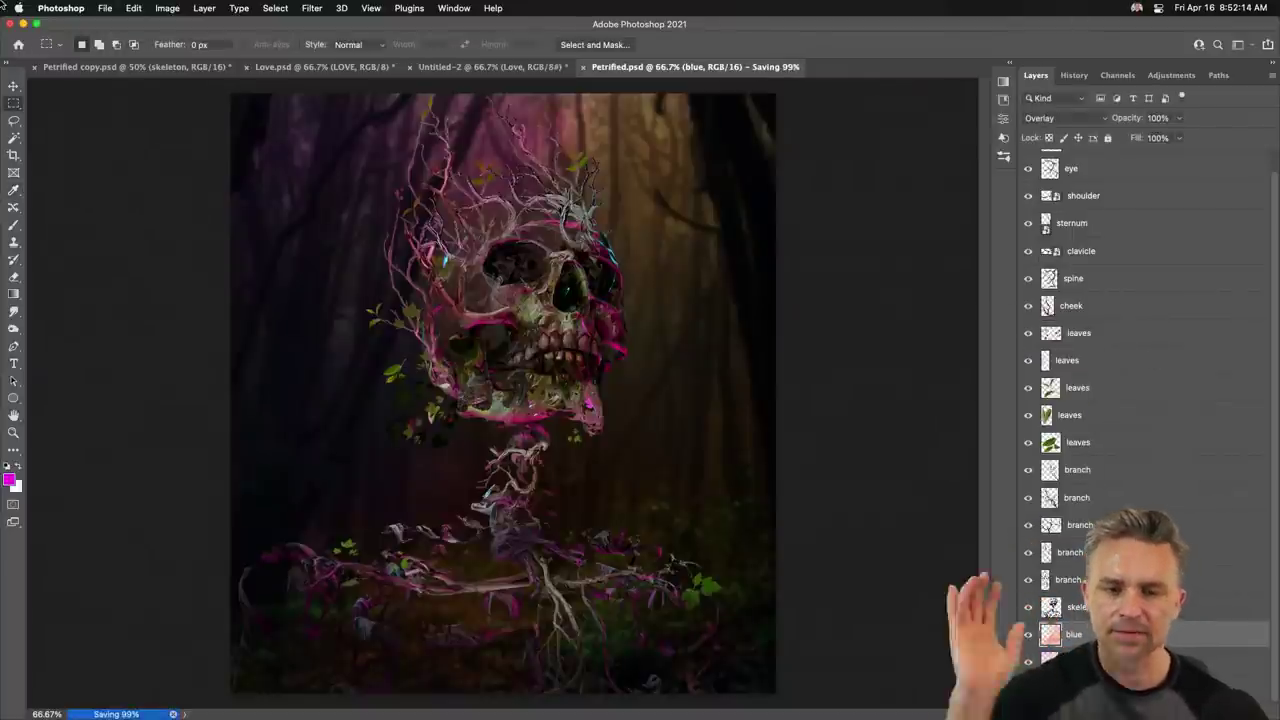
Switch back to After Effects, inspect the recolored background in a maximized composition view, and restore the normal workspace layout.
left_click(24, 22)
key("super+Tab")
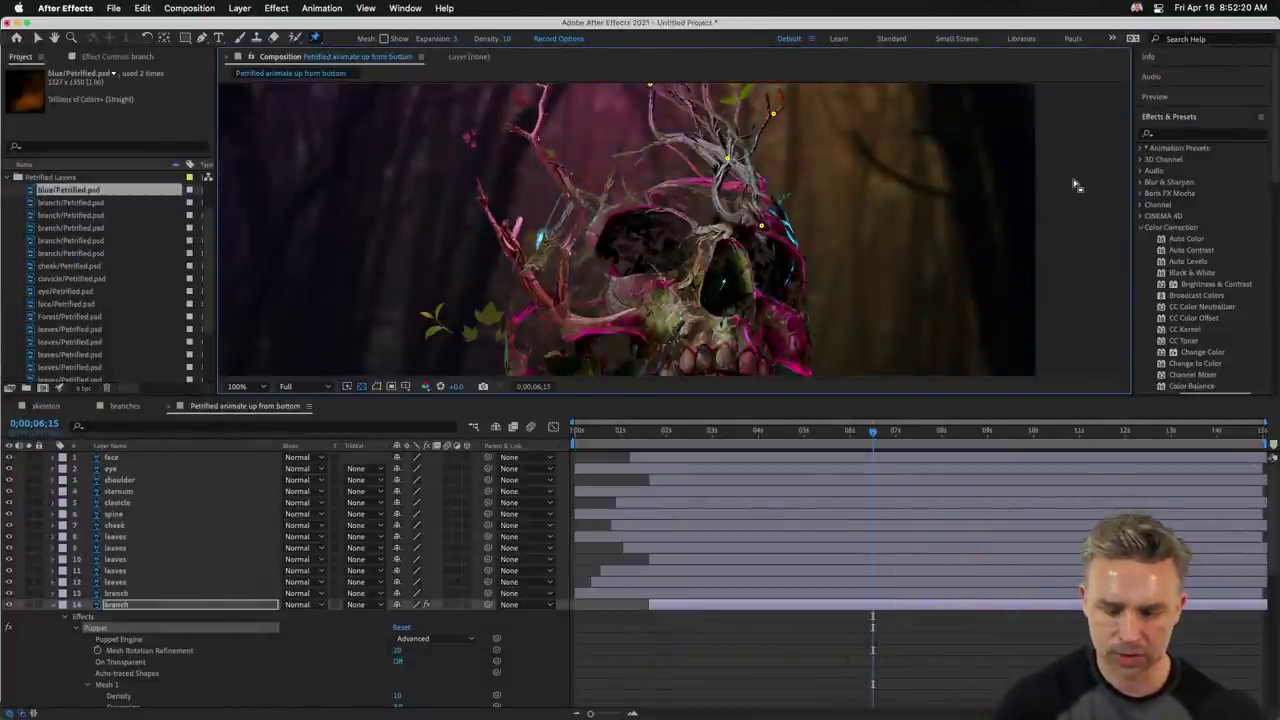
key("grave")
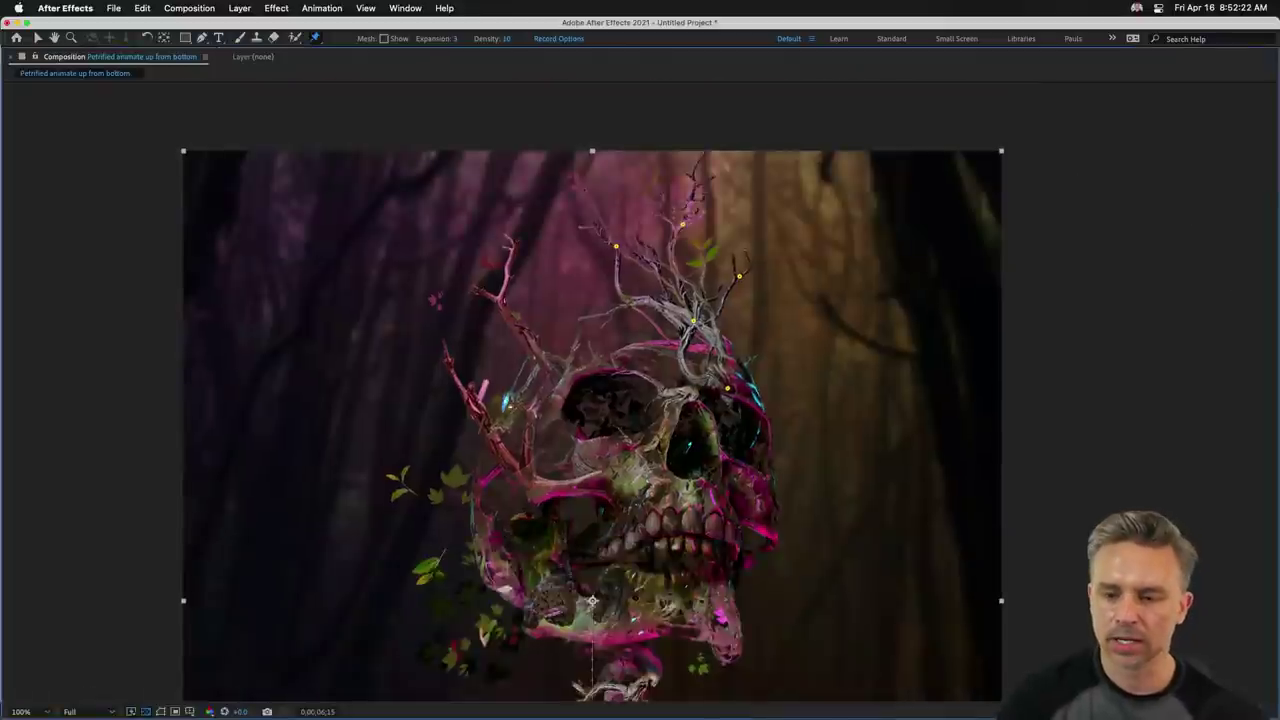
left_click_drag(296, 466, 325, 408)
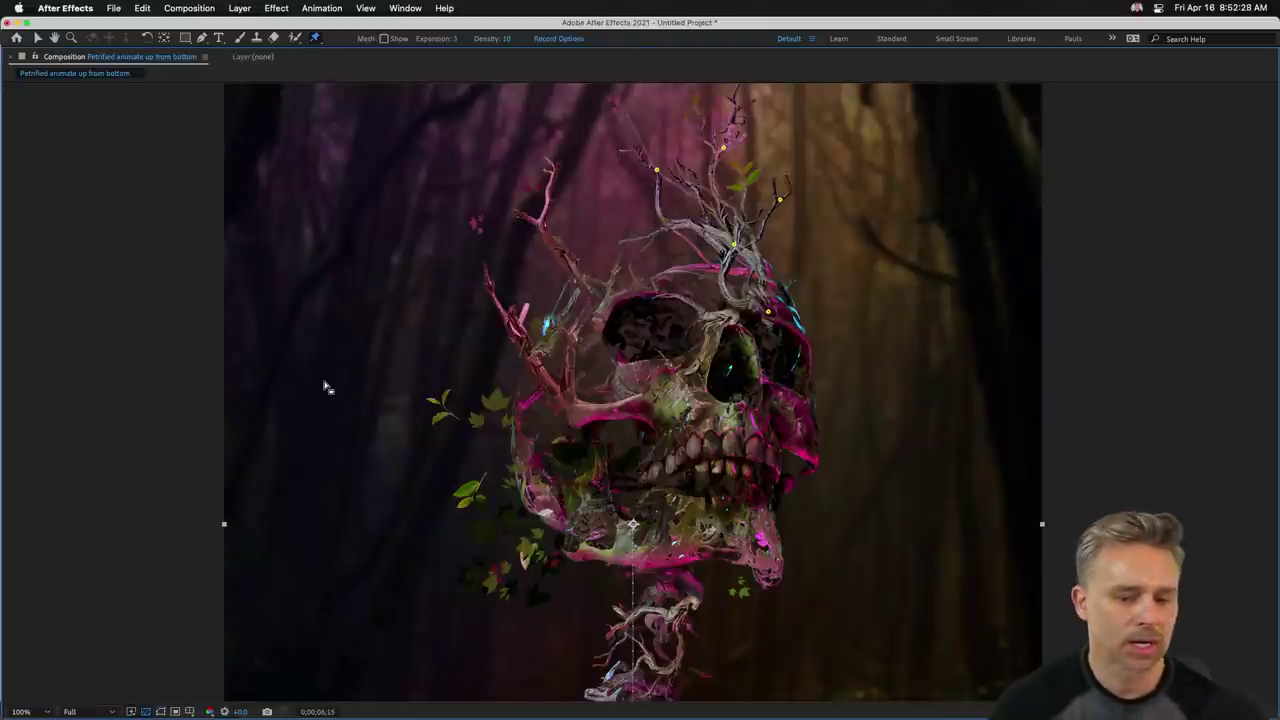
key("grave")
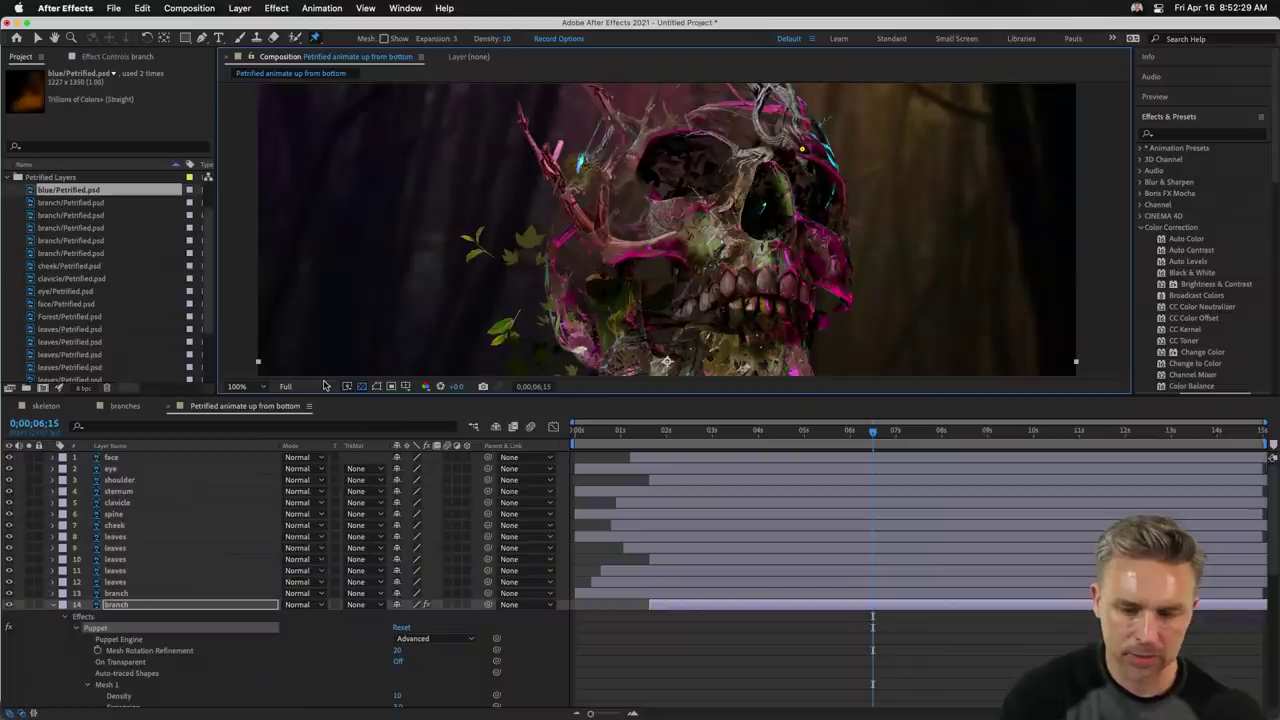
Collapse the puppet-pinned branch's properties, and toggle the Forest layer's visibility off and on to examine the color overlays with the whole composition in view.
left_click(53, 605)
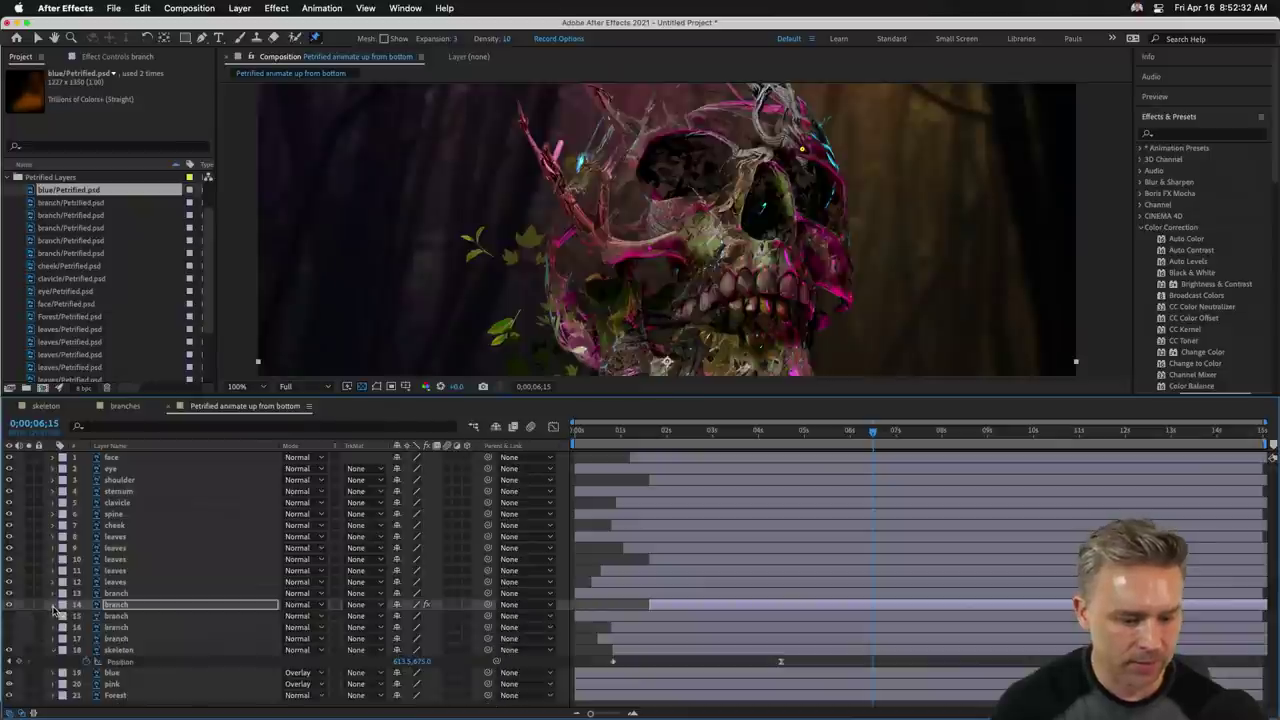
left_click(116, 697)
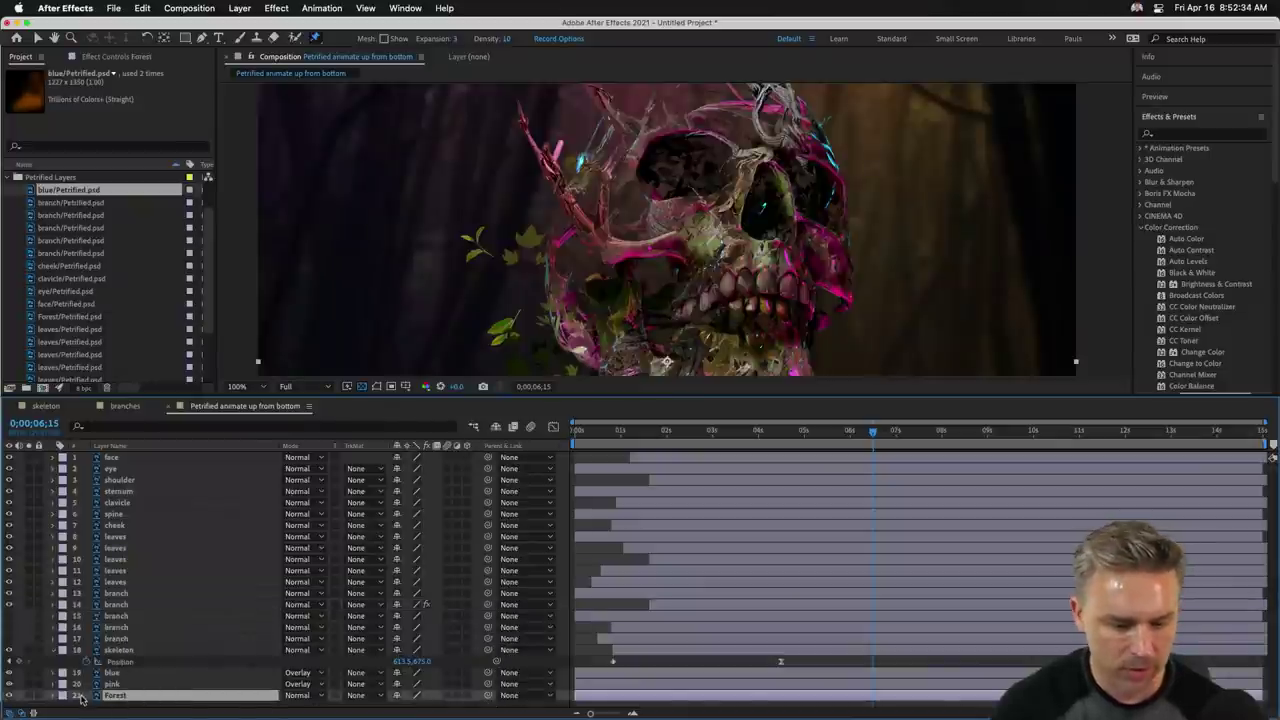
left_click(240, 386)
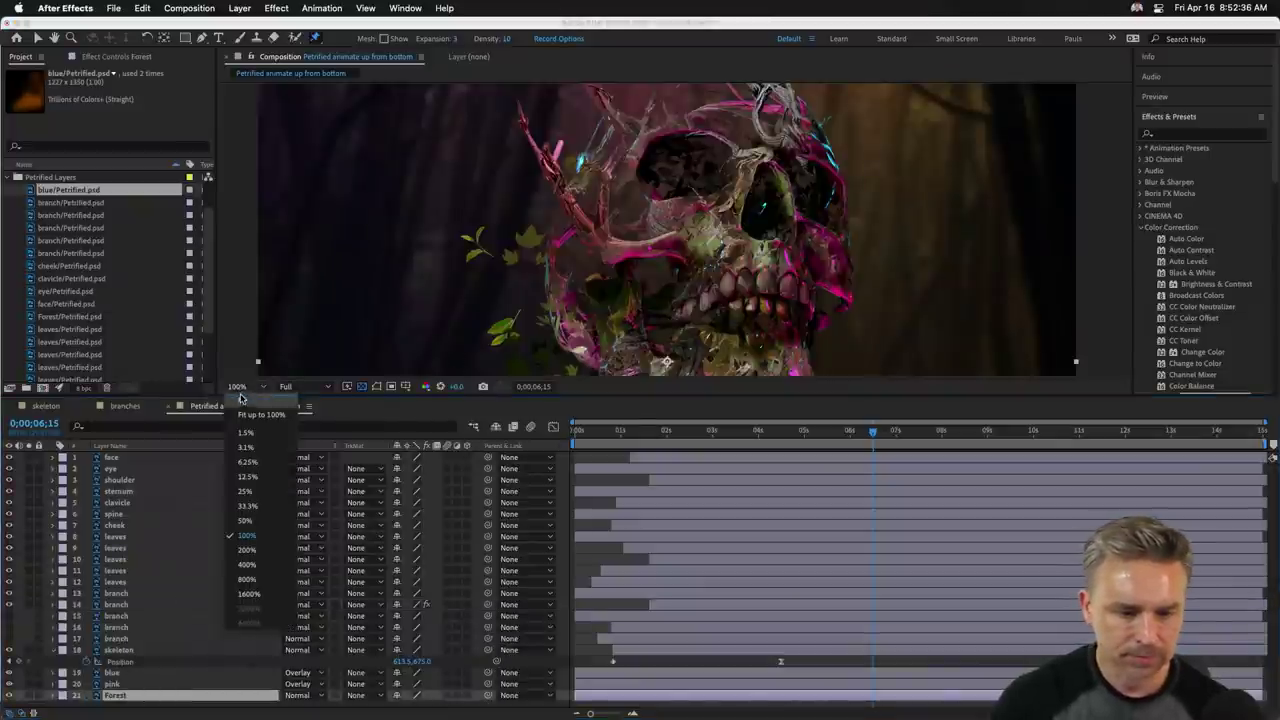
left_click(250, 397)
left_click(10, 696)
left_click(10, 696)
left_click(10, 696)
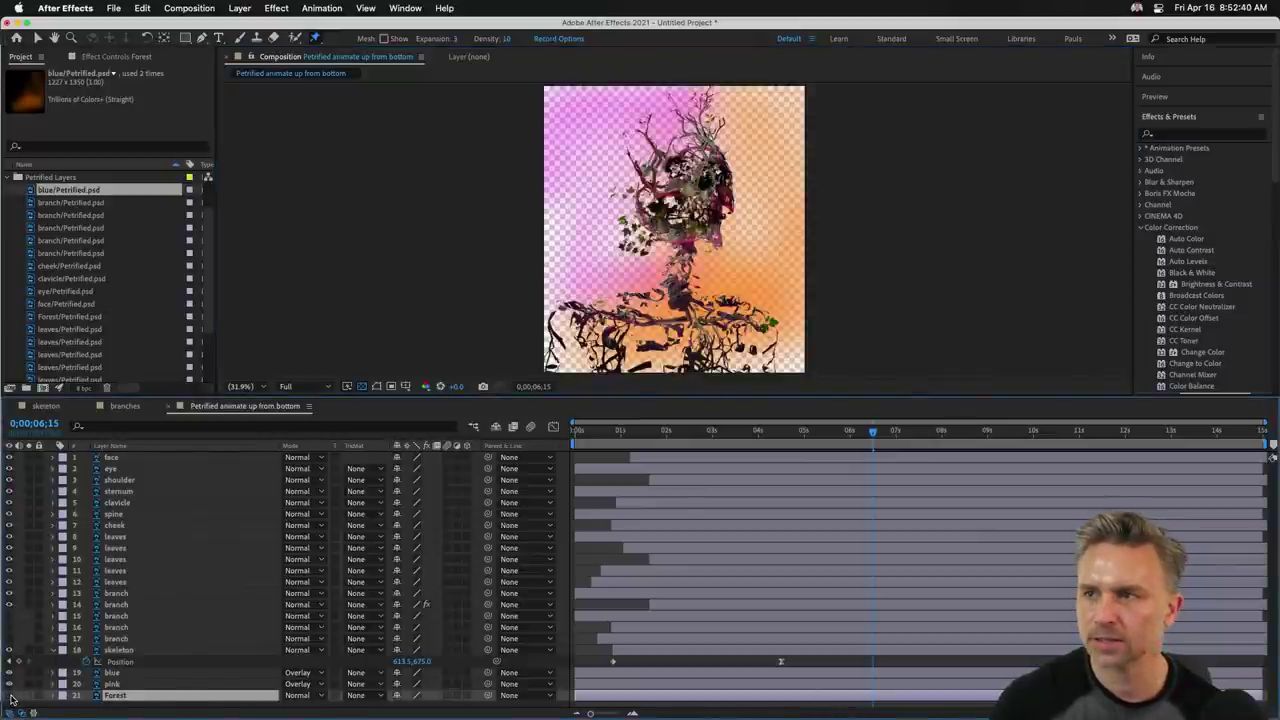
left_click(10, 696)
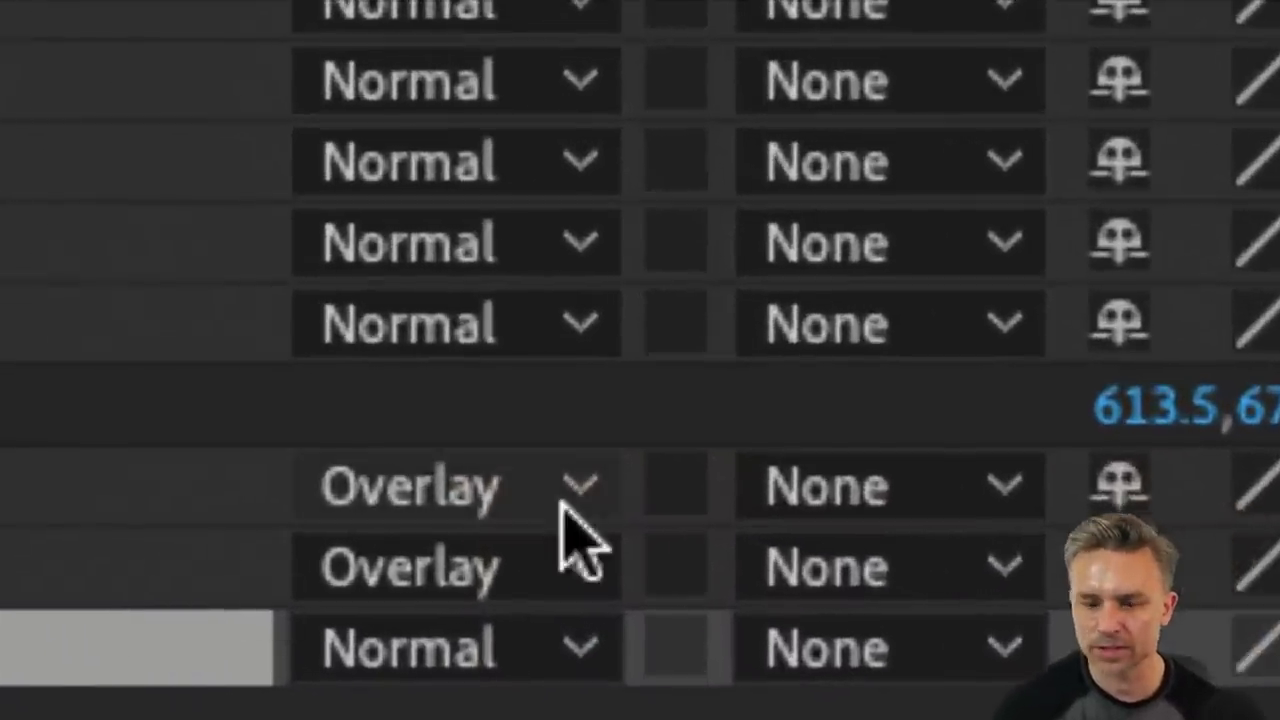
Try the Hard Light blending mode on the blue layer, and return it to Overlay.
left_click(440, 527)
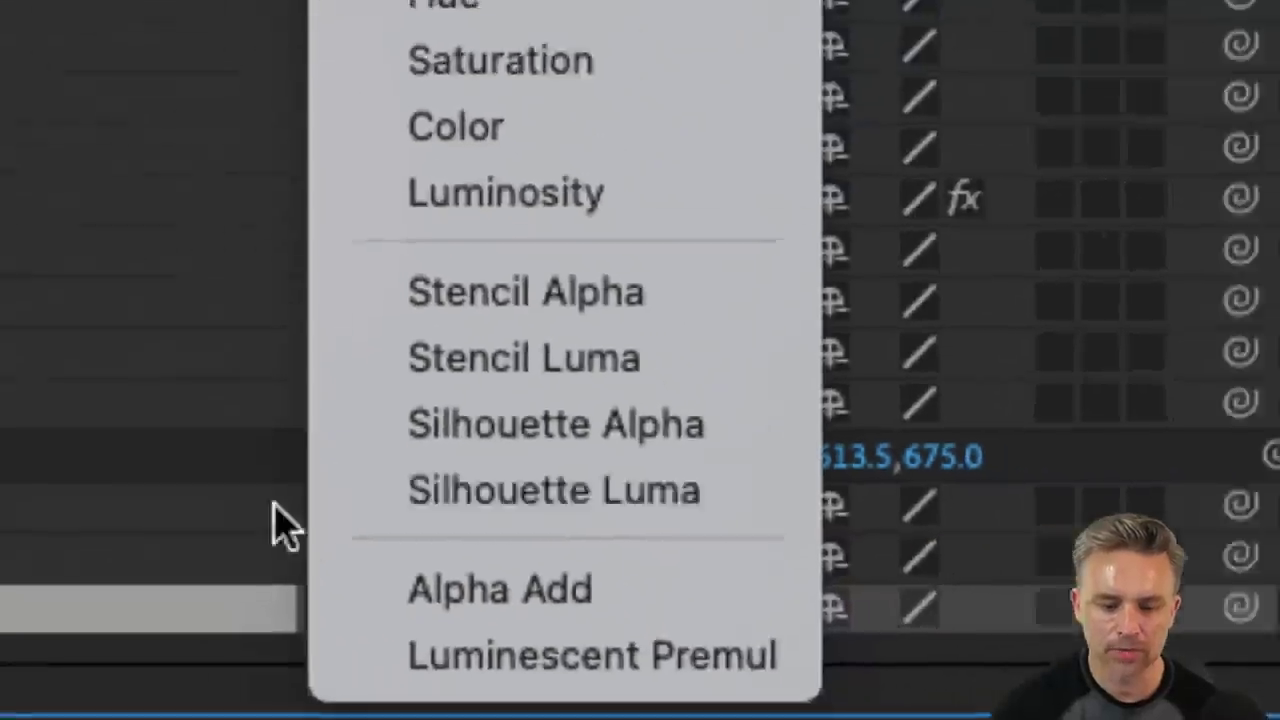
left_click(245, 514)
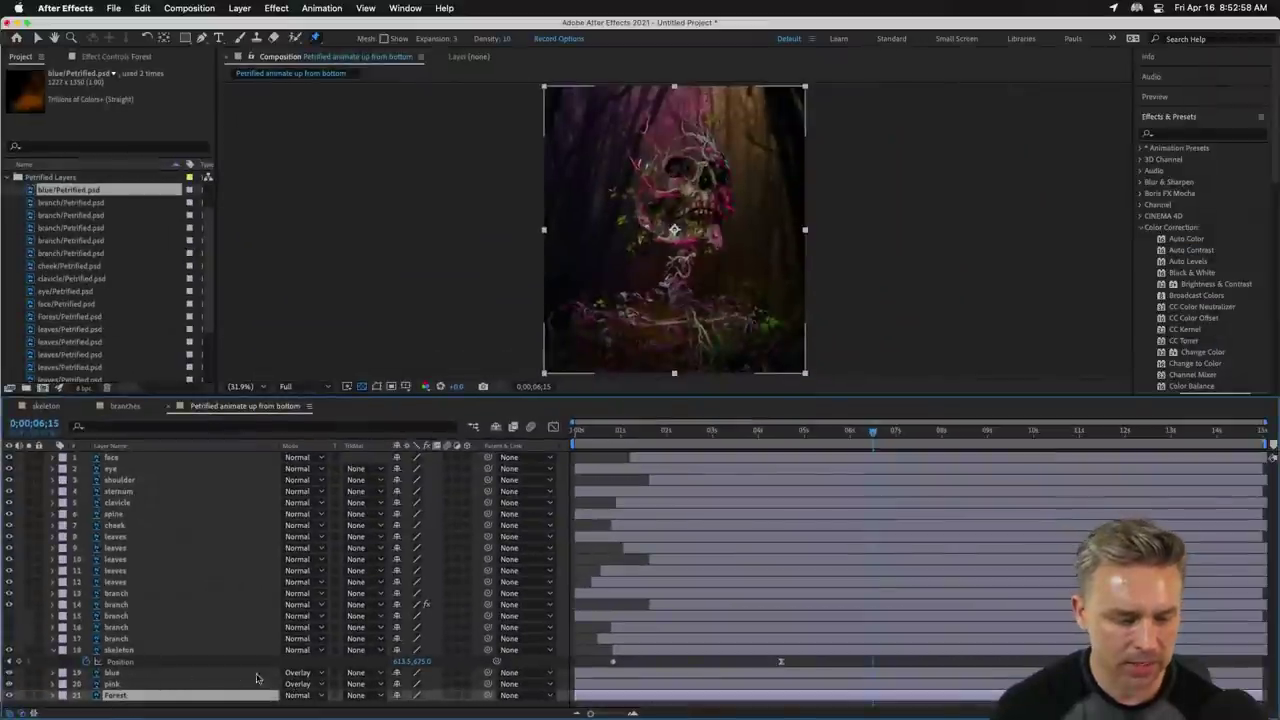
left_click(287, 676)
left_click(237, 674)
left_click(291, 676)
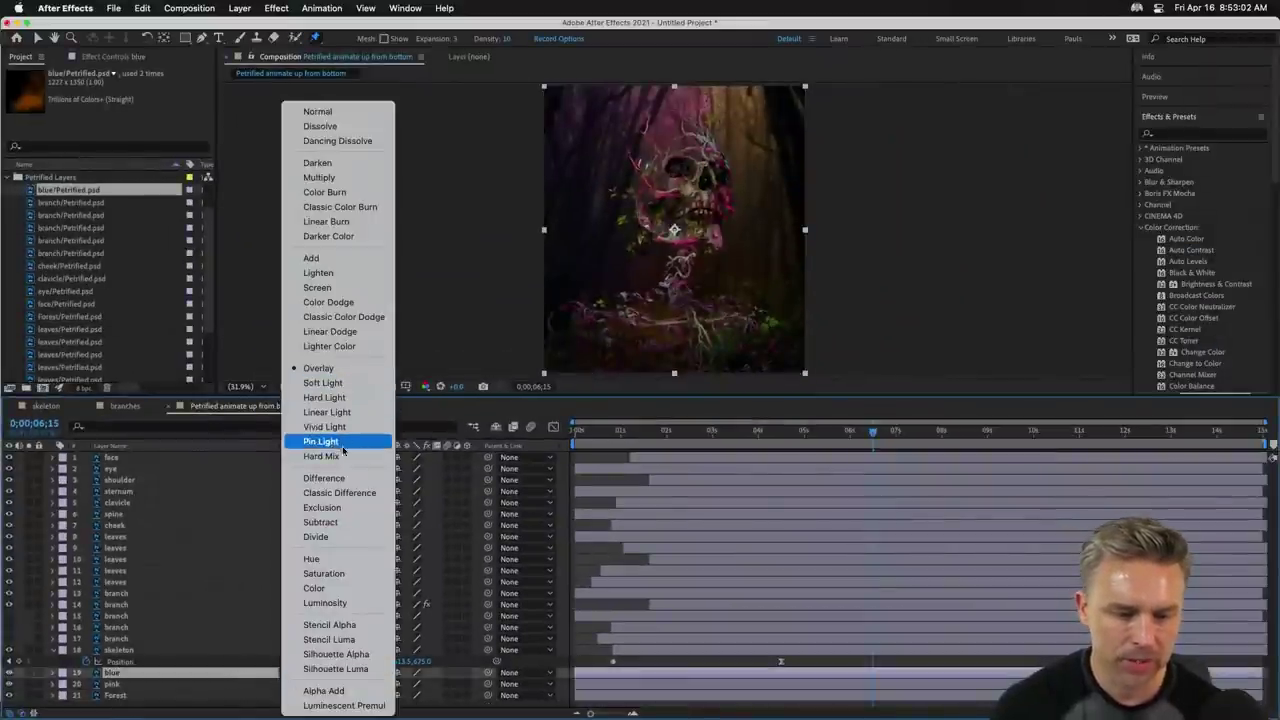
left_click(341, 399)
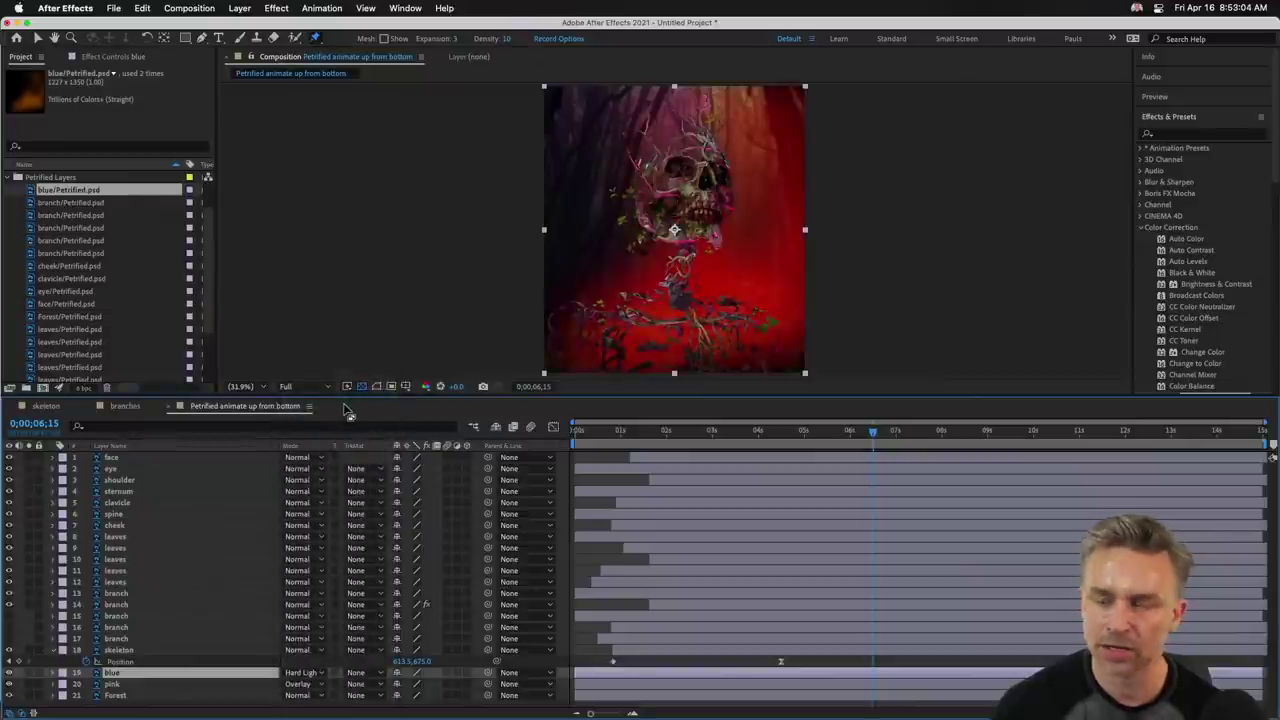
left_click(305, 672)
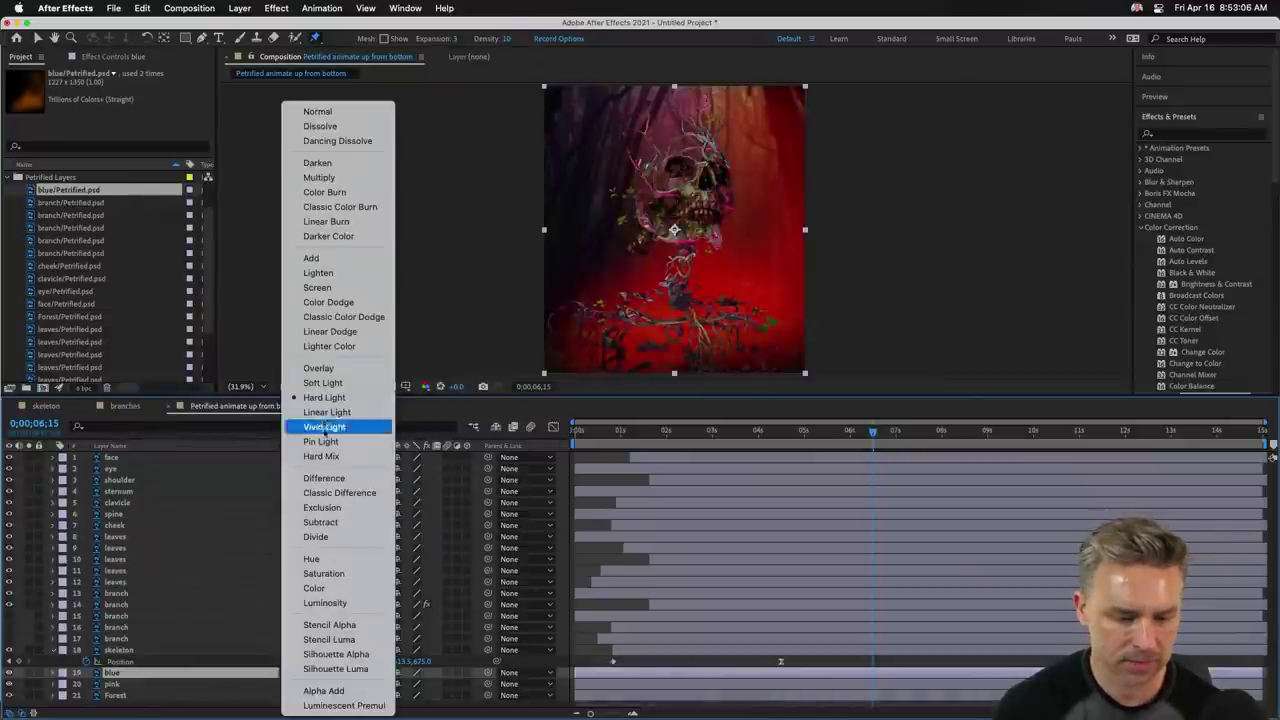
left_click(318, 368)
Select the Forest layer, search the effects for "blur", and look through the listed blur effects.
left_click(112, 695)
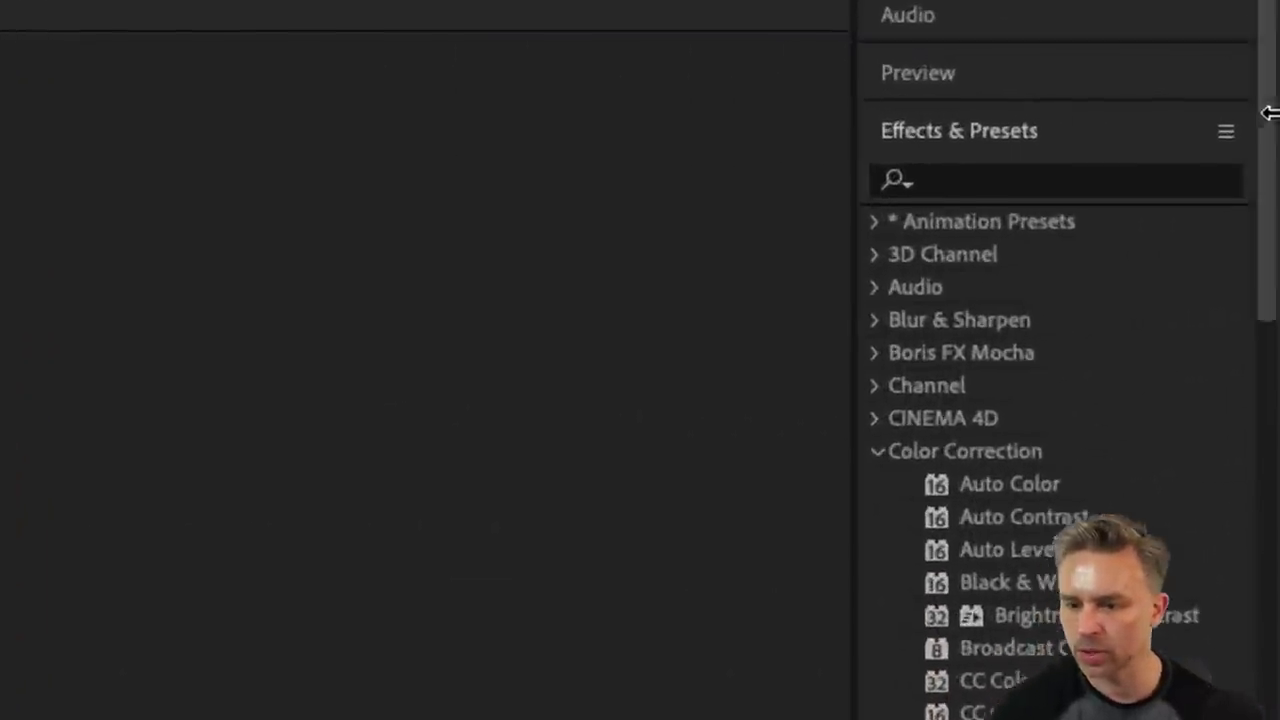
left_click(1063, 186)
type("blur")
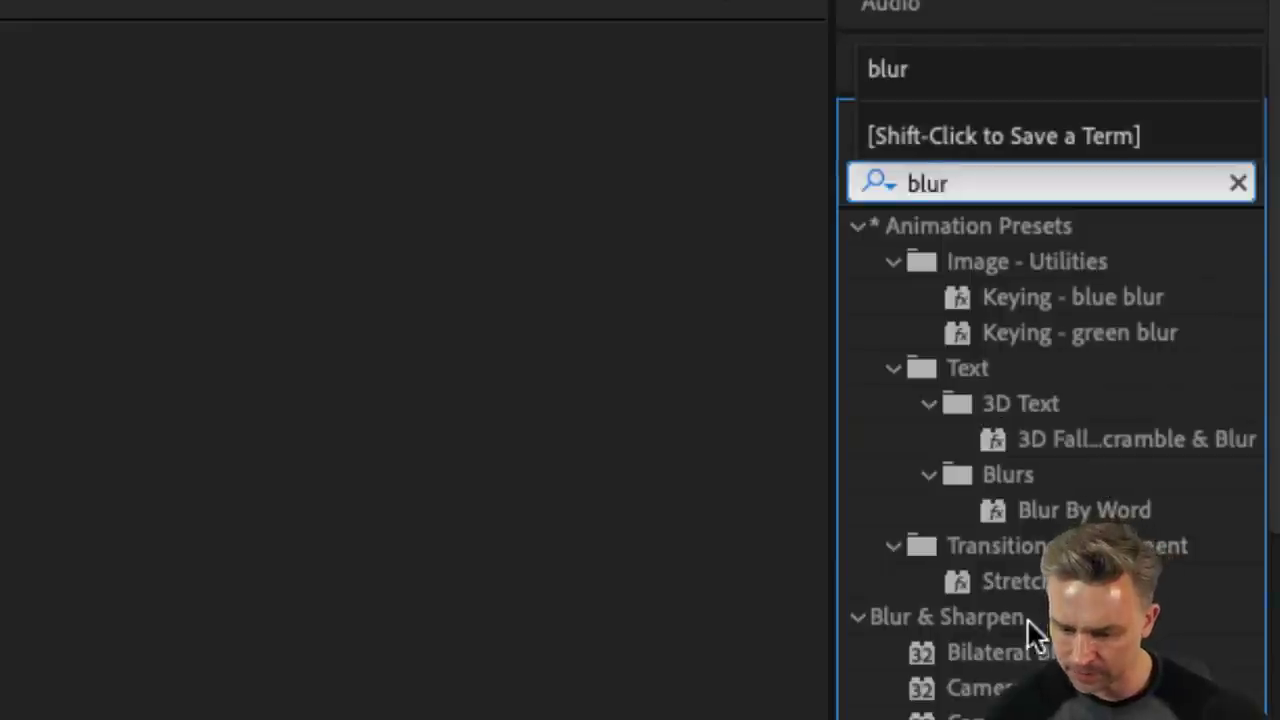
scroll(1010, 314, "down", 8)
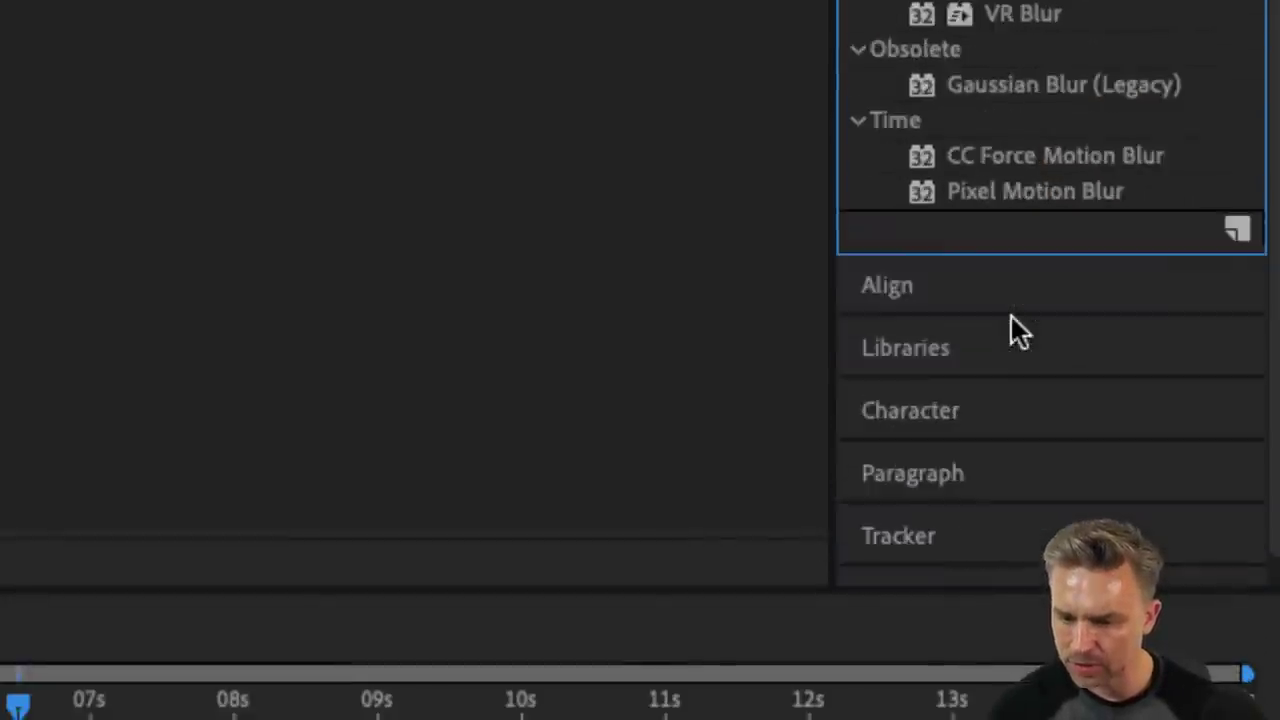
scroll(1011, 316, "up", 10)
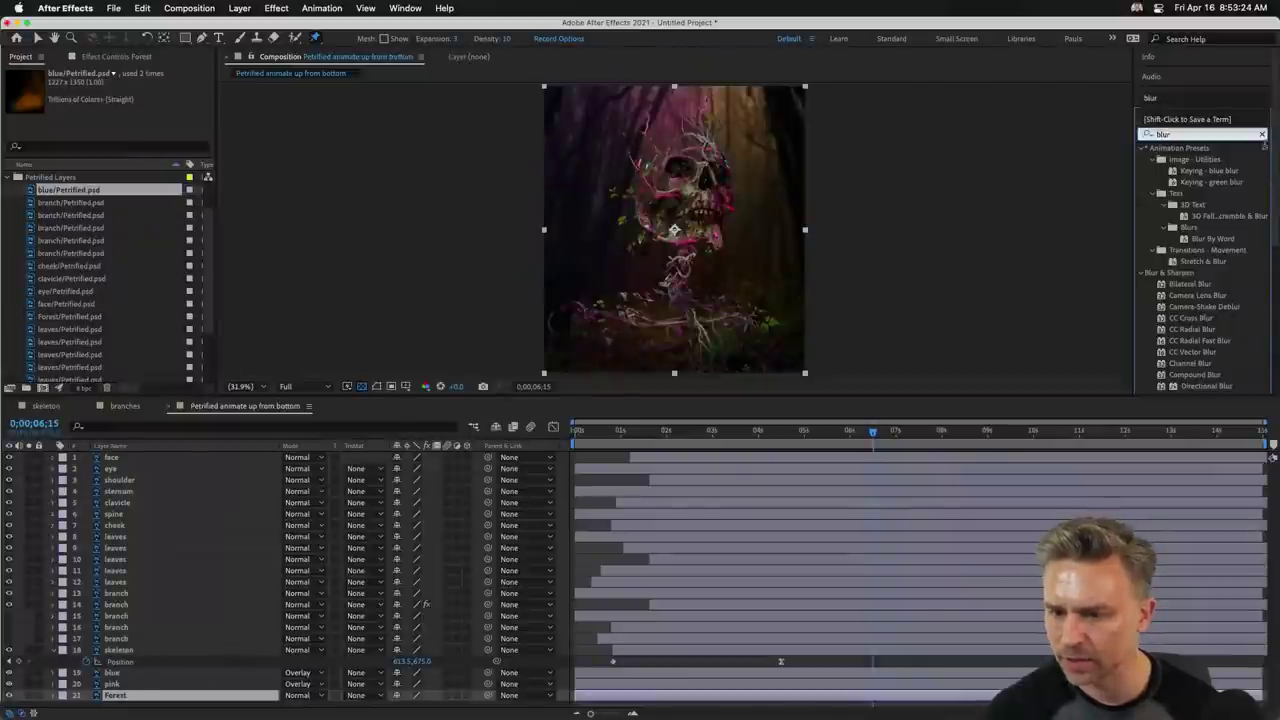
Clear the effects search and browse the Color Correction effects.
left_click(1262, 134)
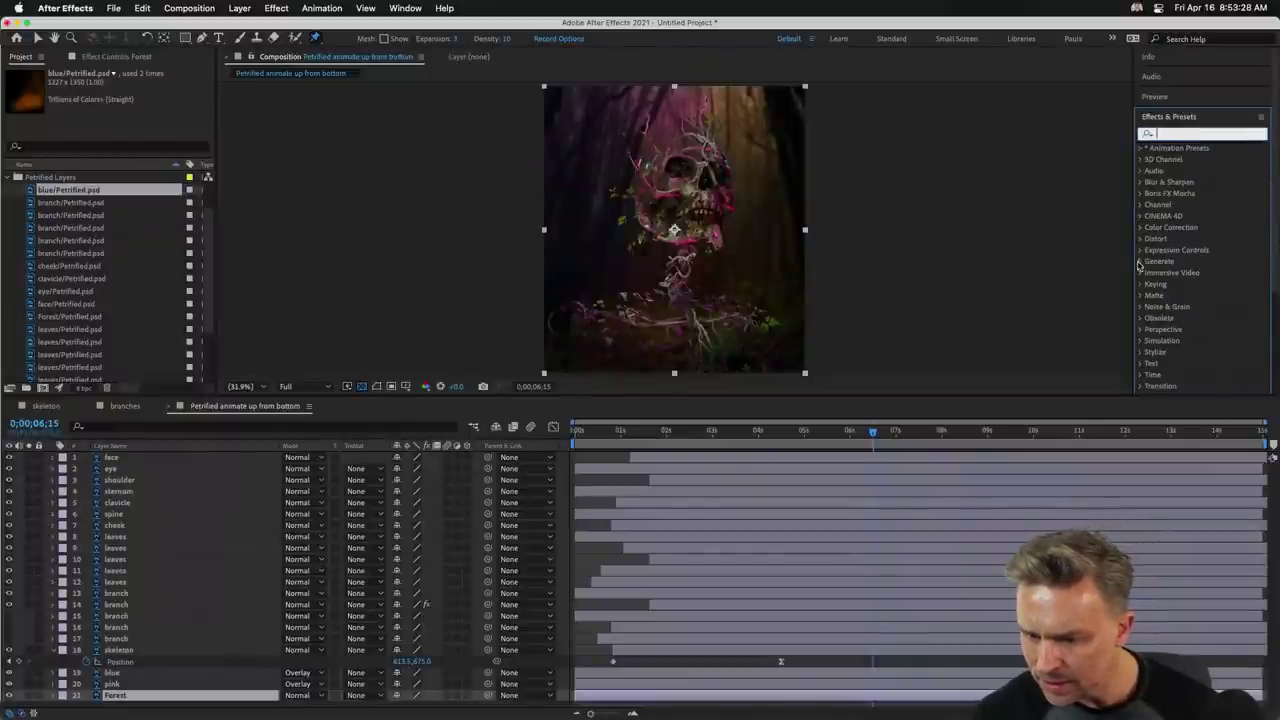
left_click(1140, 227)
scroll(1143, 232, "down", 2)
scroll(1143, 232, "down", 3)
scroll(1143, 232, "up", 5)
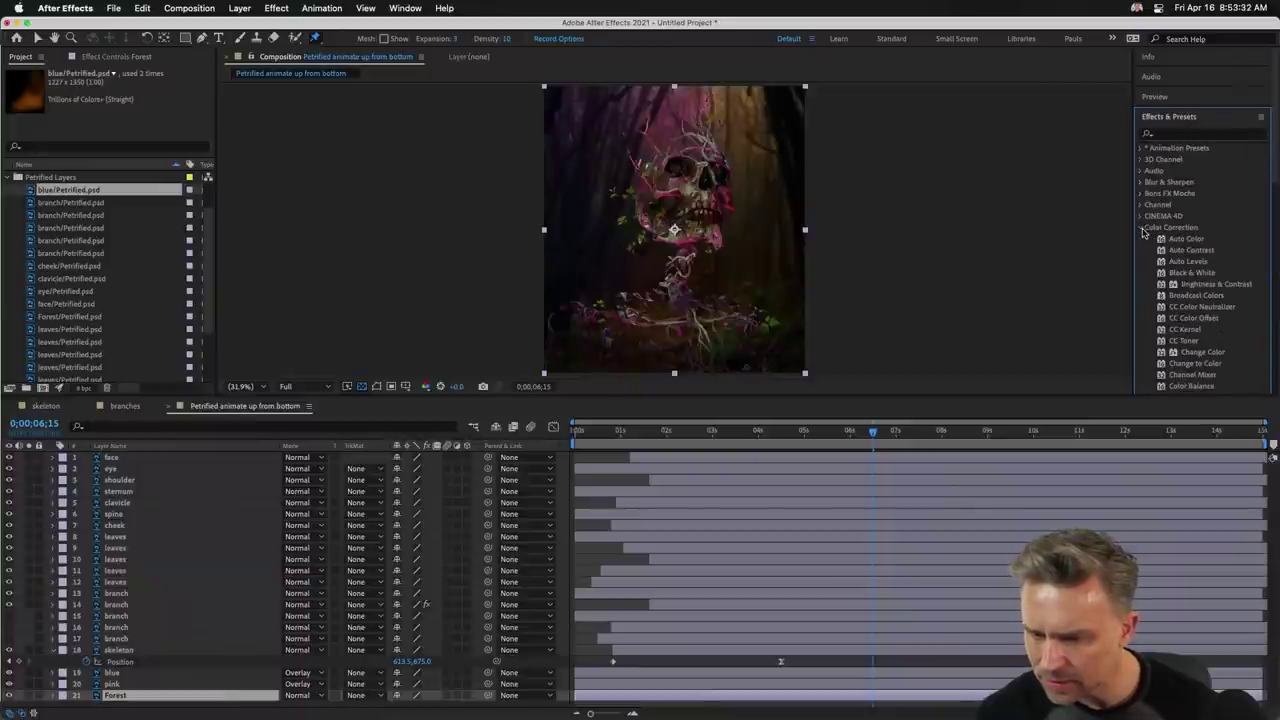
Search the effects for "gau" and select the Gaussian Blur effect under Blur & Sharpen.
left_click(1190, 133)
type("gau")
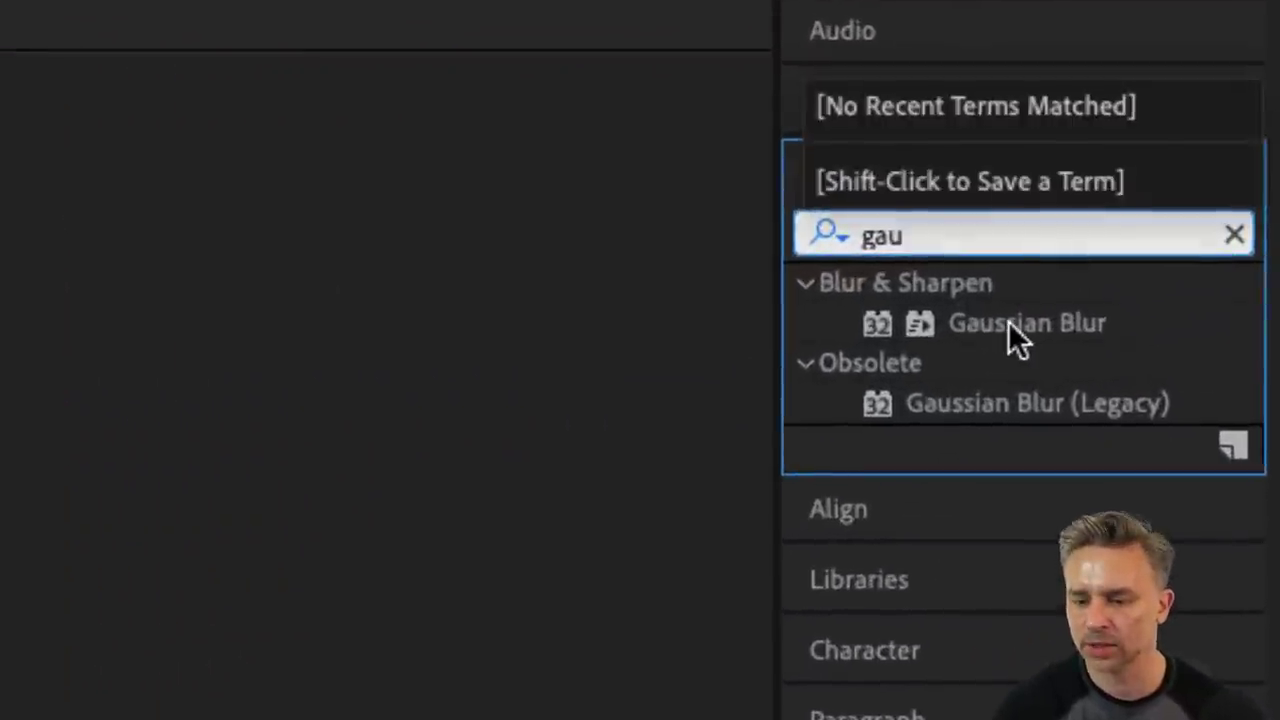
left_click(1198, 158)
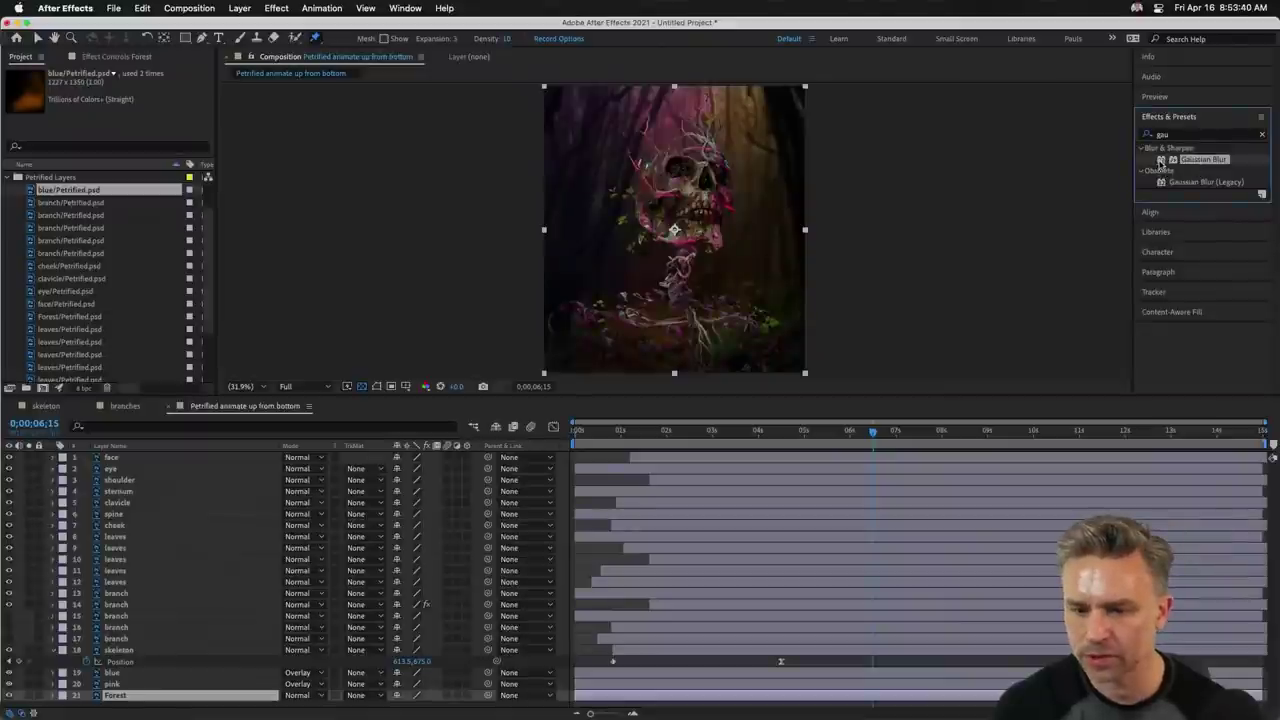
Try Gaussian Blur on the face layer, check the Forest layer's Transform properties, and remove the effect from the face layer.
left_click_drag(1160, 163, 767, 110)
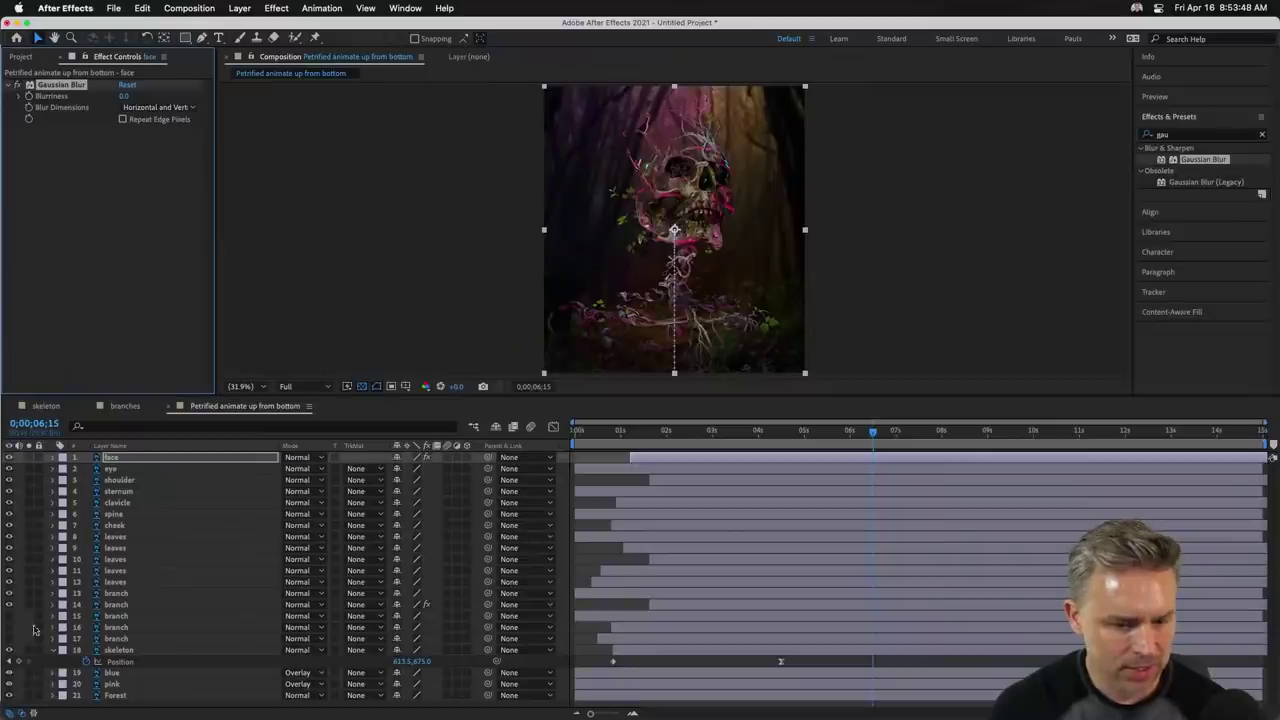
left_click(56, 699)
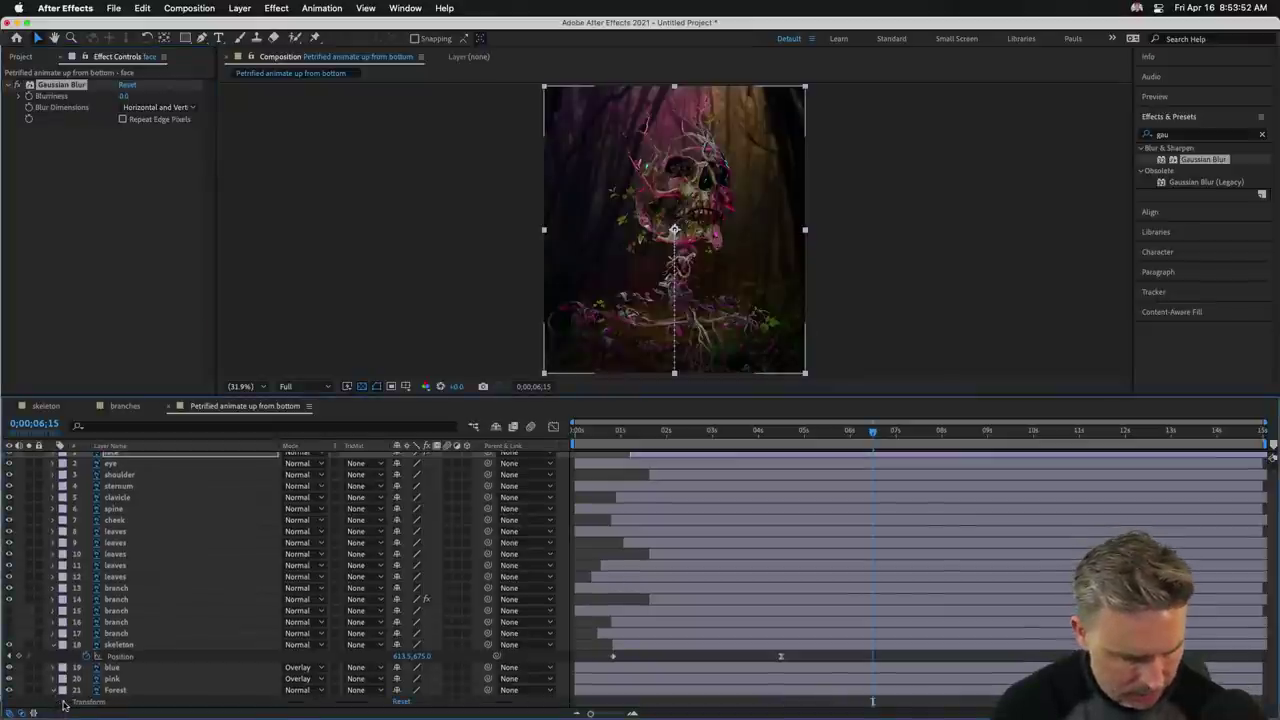
left_click(64, 702)
left_click(52, 85)
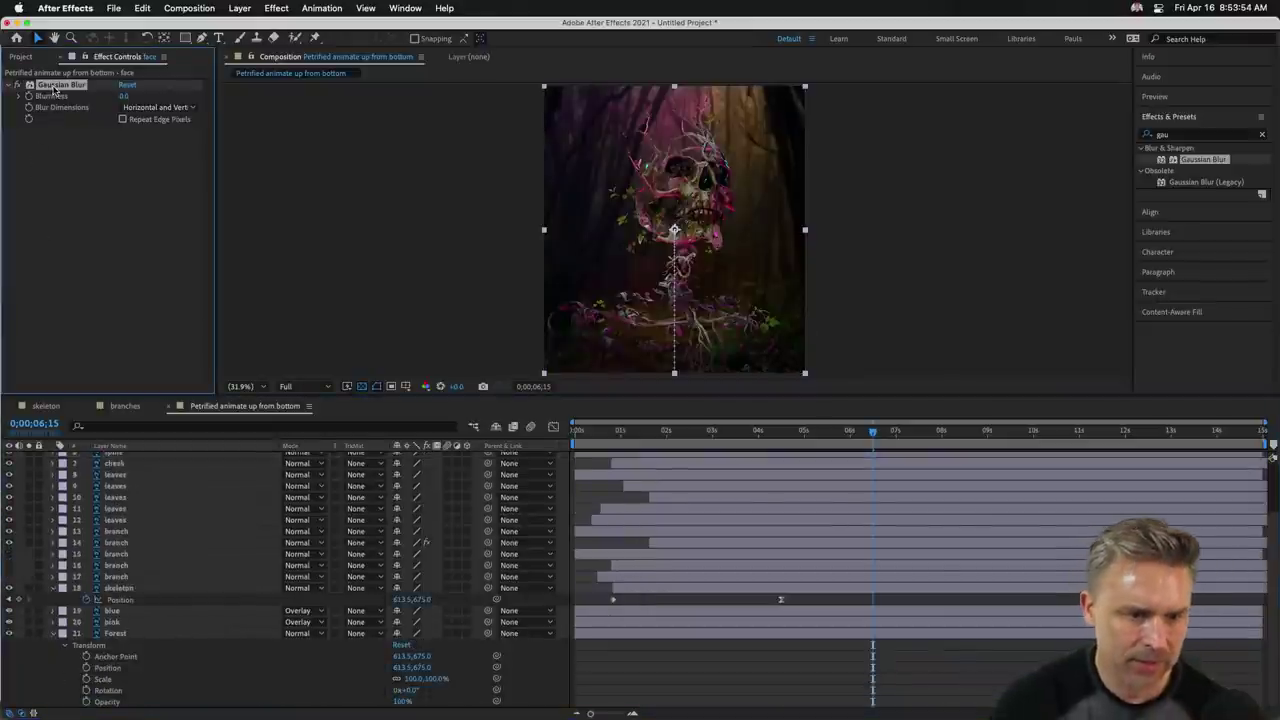
key("Delete")
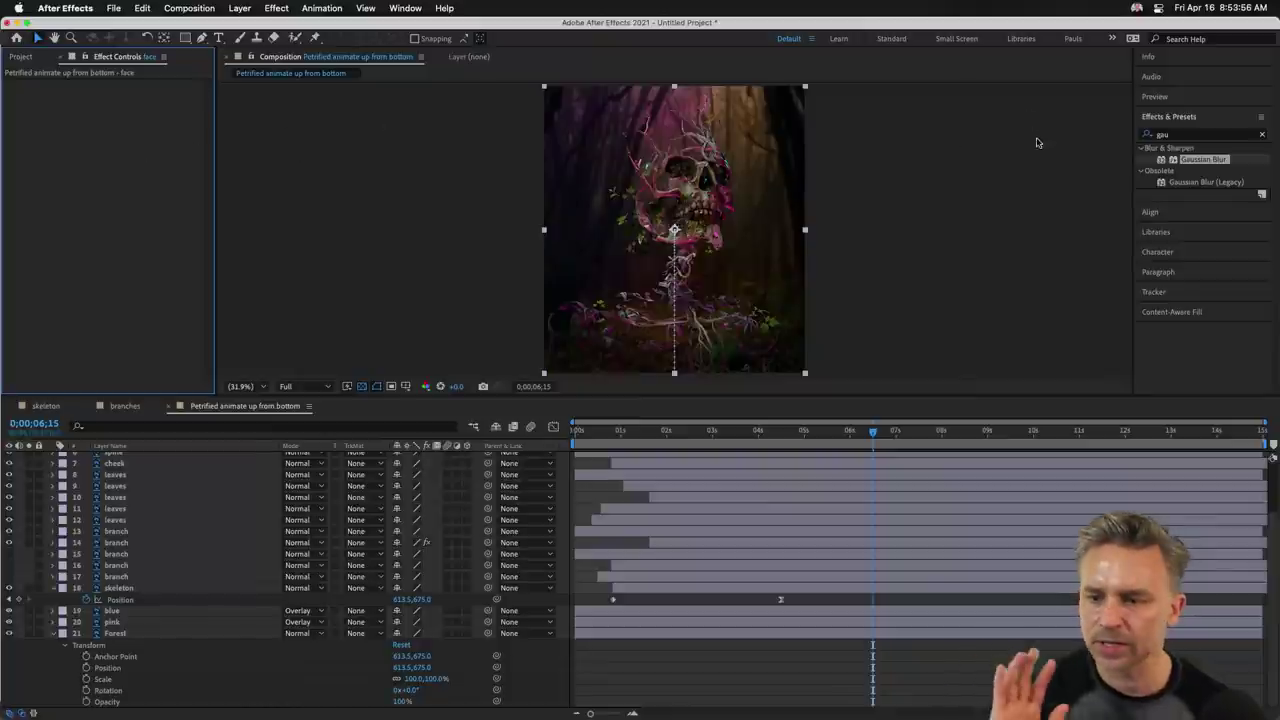
Apply Gaussian Blur to the Forest layer, and expand the effect in the timeline to expose its Blurriness property.
left_click(1153, 136)
left_click(1198, 166)
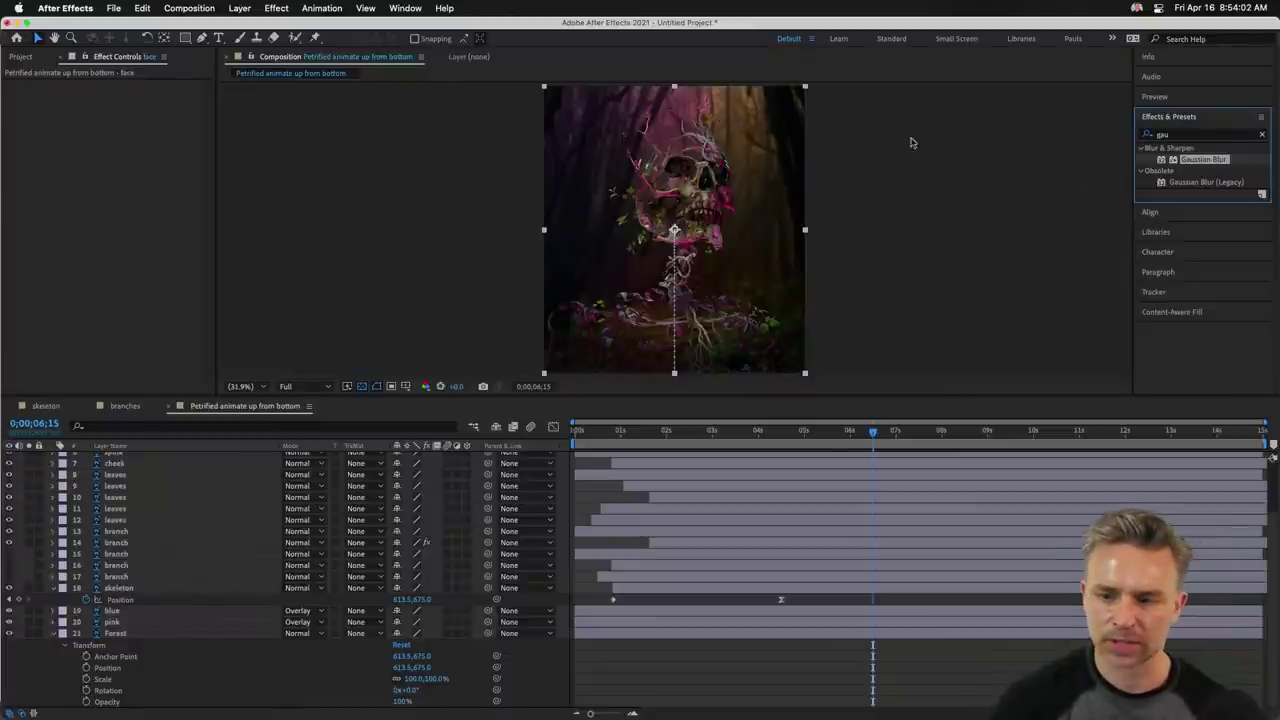
left_click_drag(1160, 162, 113, 643)
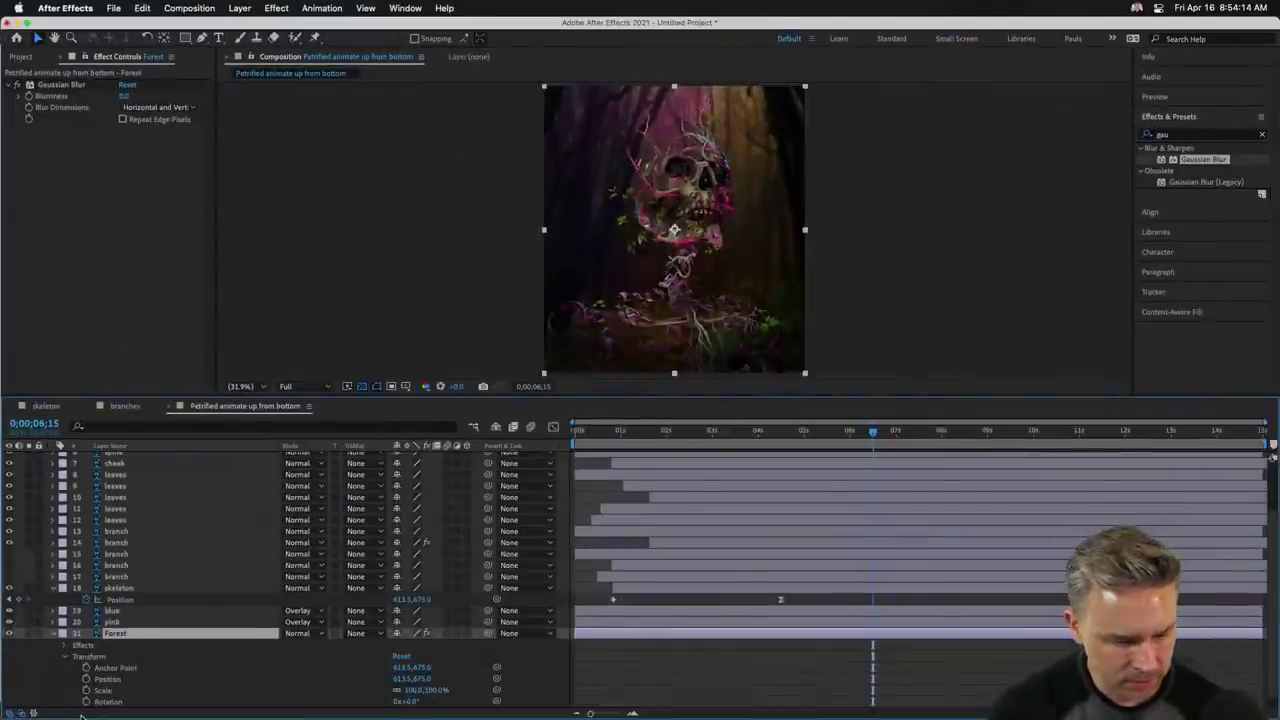
scroll(60, 635, "down", 1)
left_click(61, 635)
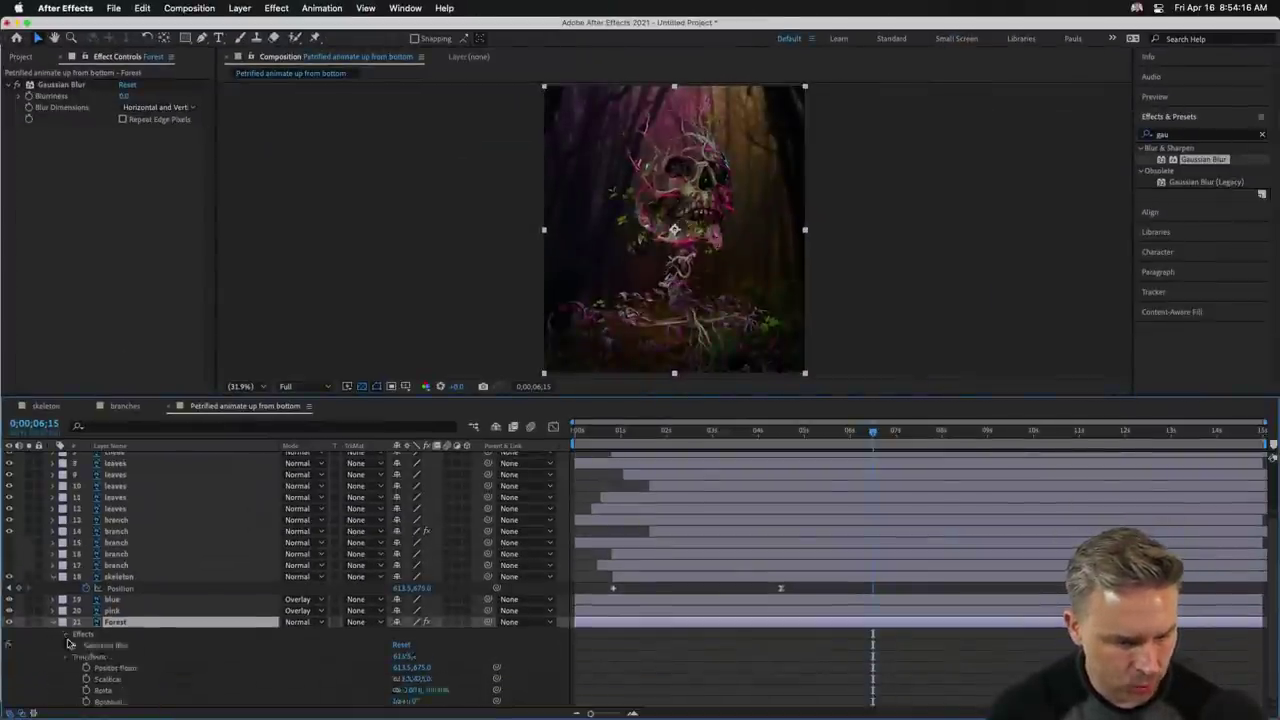
left_click(74, 646)
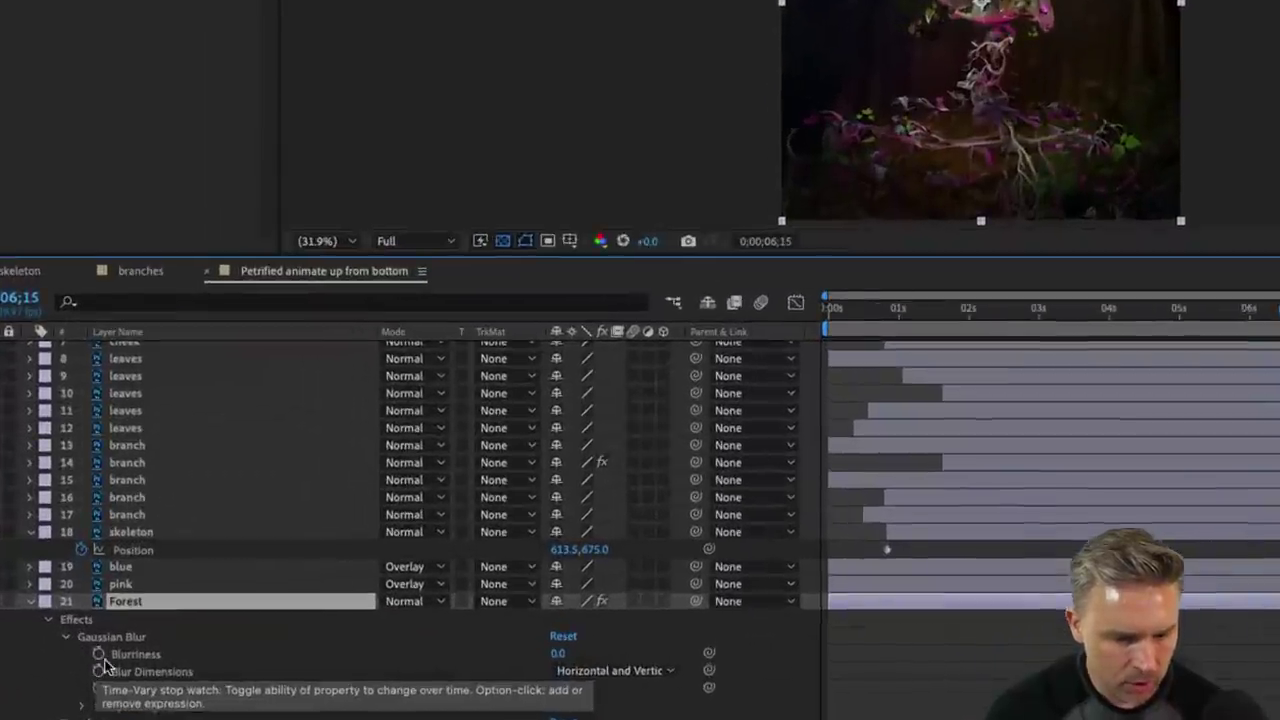
Animate the Forest layer's Gaussian Blur, keyframing Blurriness at 0.0 at the start and 42.6 at 0;00;06;21.
left_click(96, 657)
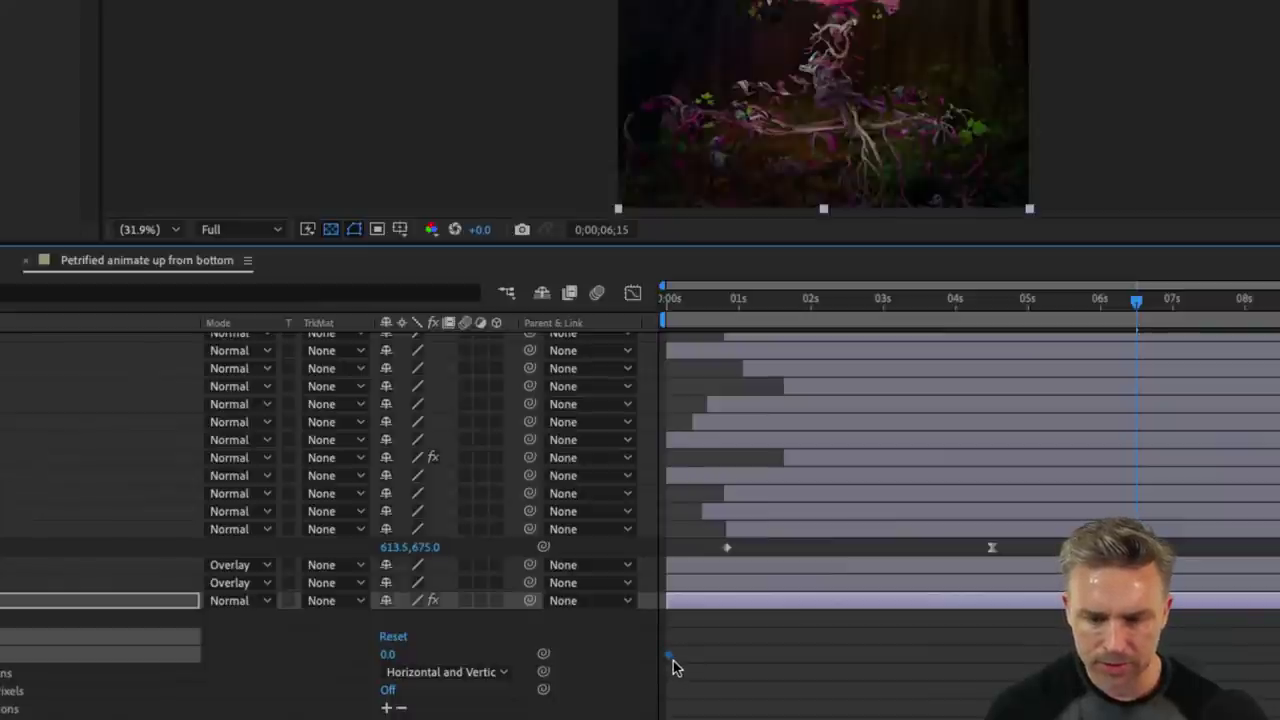
left_click_drag(710, 298, 1150, 350)
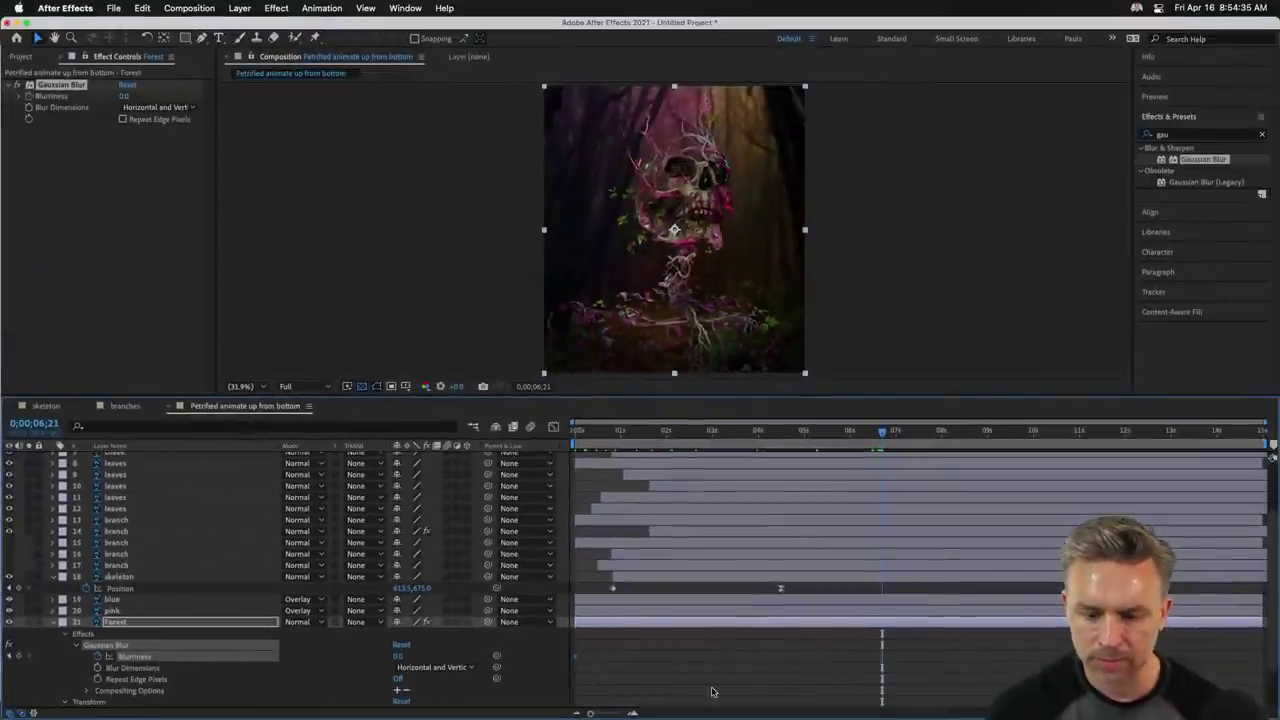
left_click(150, 622)
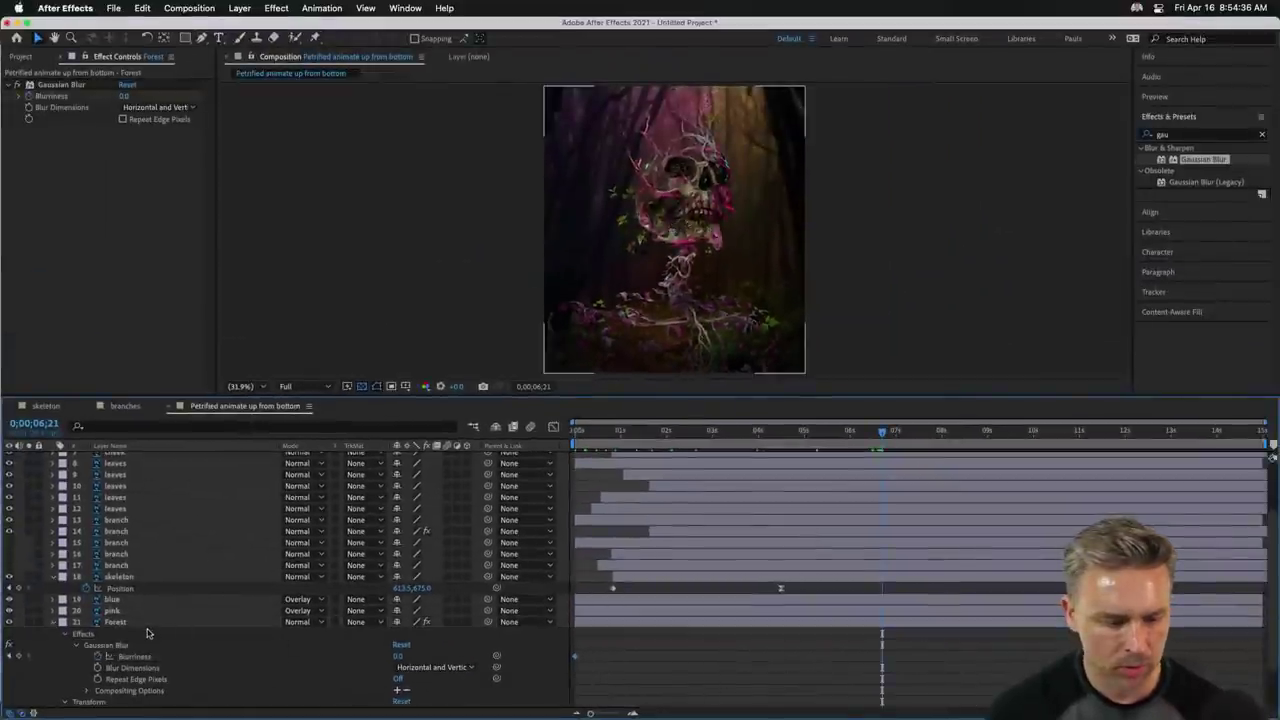
left_click_drag(123, 96, 370, 102)
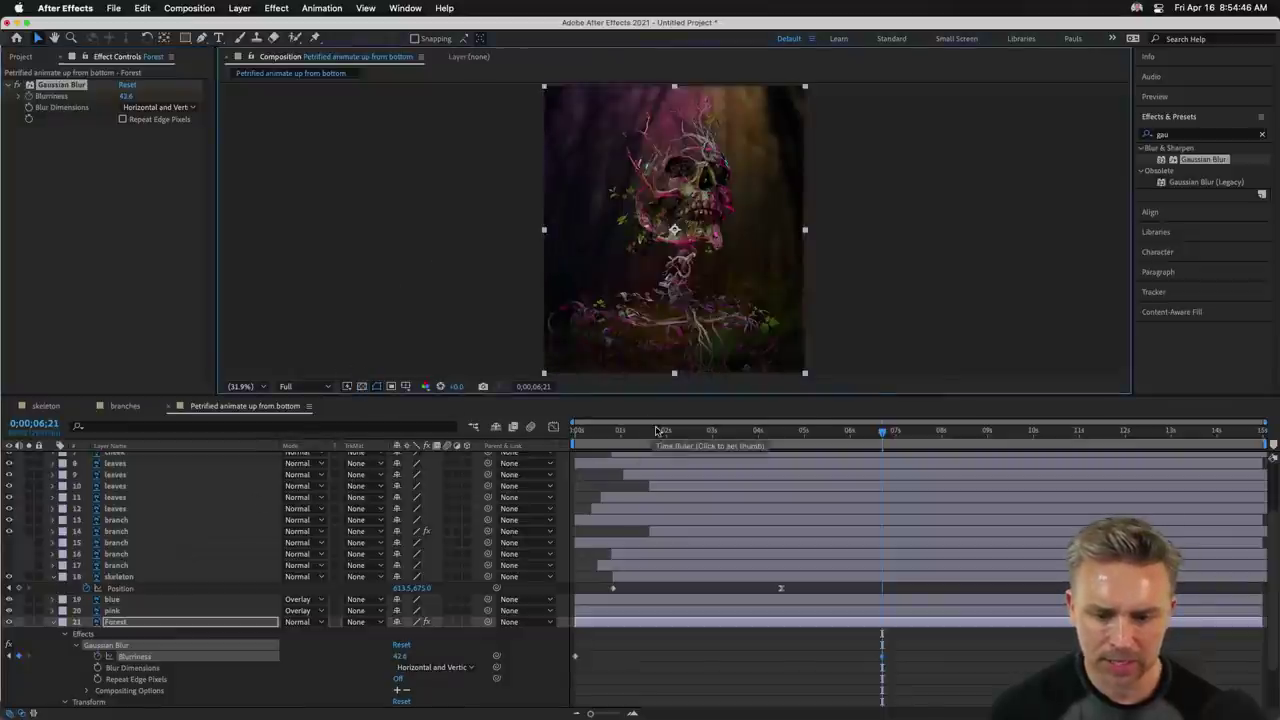
Scrub the blur animation from the start to 0;00;06;21 and inspect the skull against the background at 100%.
key("Home")
left_click_drag(578, 444, 882, 452)
left_click(805, 665)
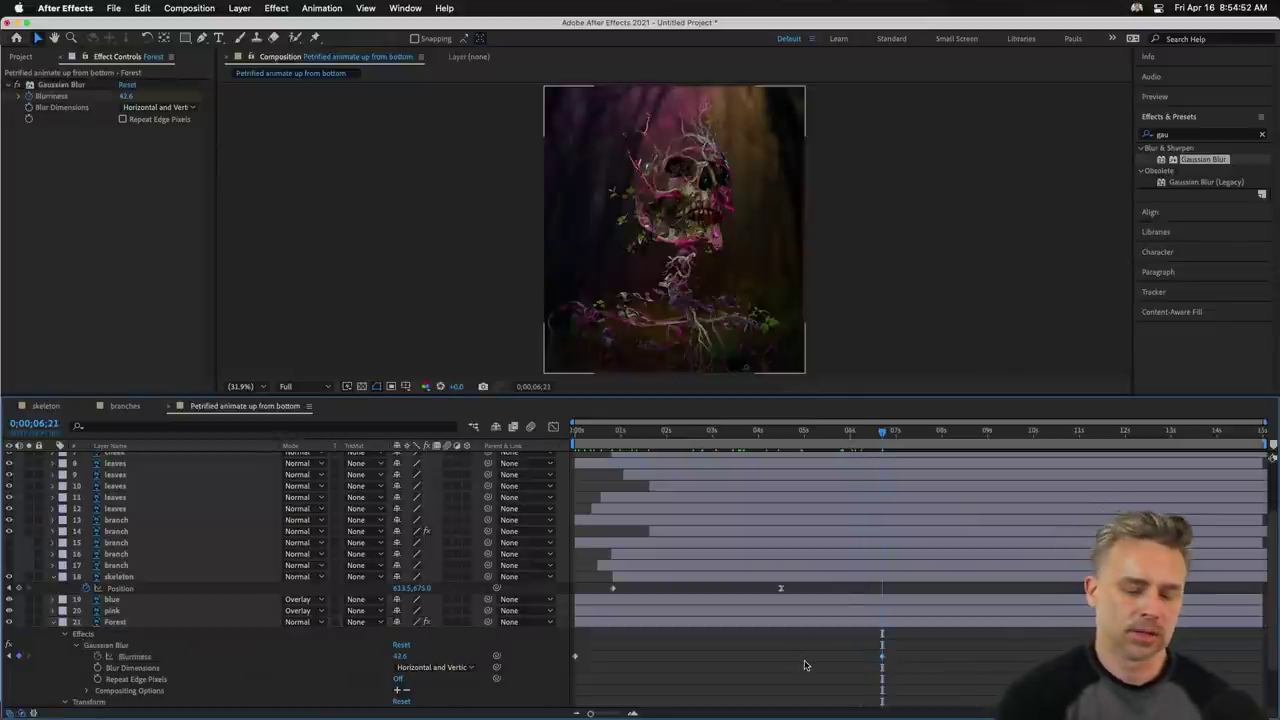
key("slash")
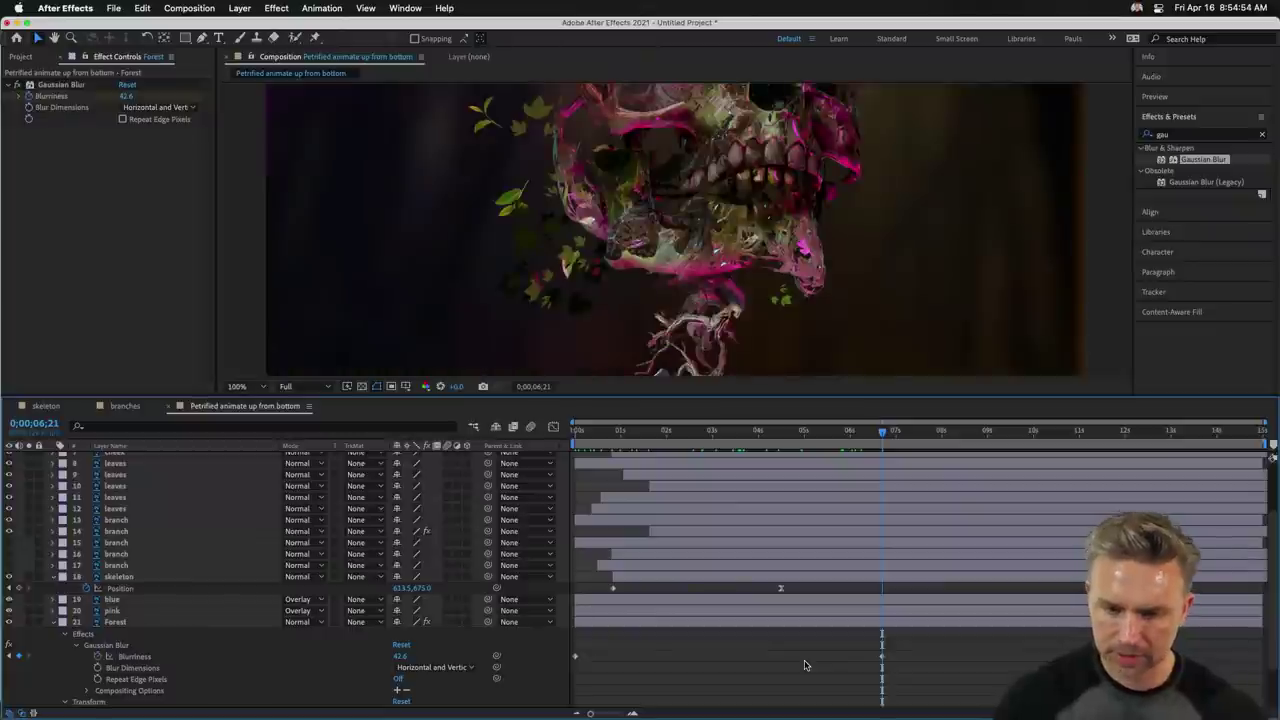
left_click_drag(530, 240, 507, 340)
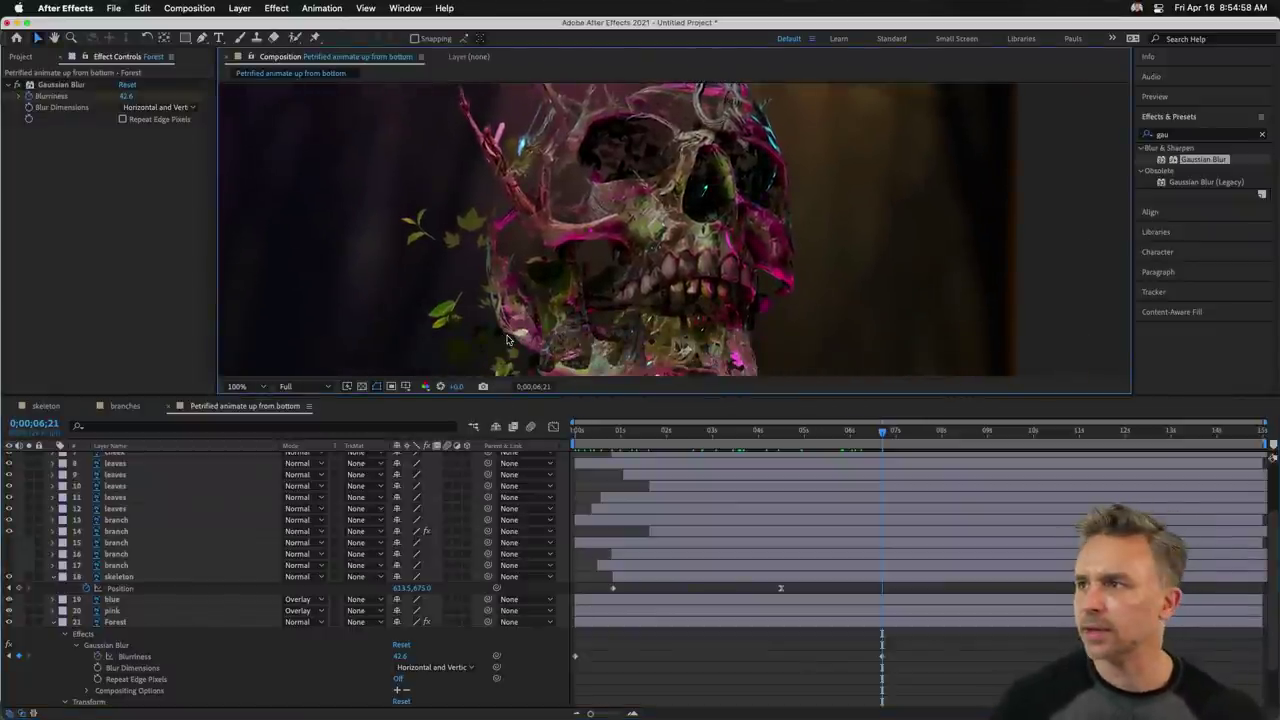
Export the Petrified animate up from bottom composition to the Adobe Media Encoder queue.
left_click(115, 8)
mouse_move(200, 232)
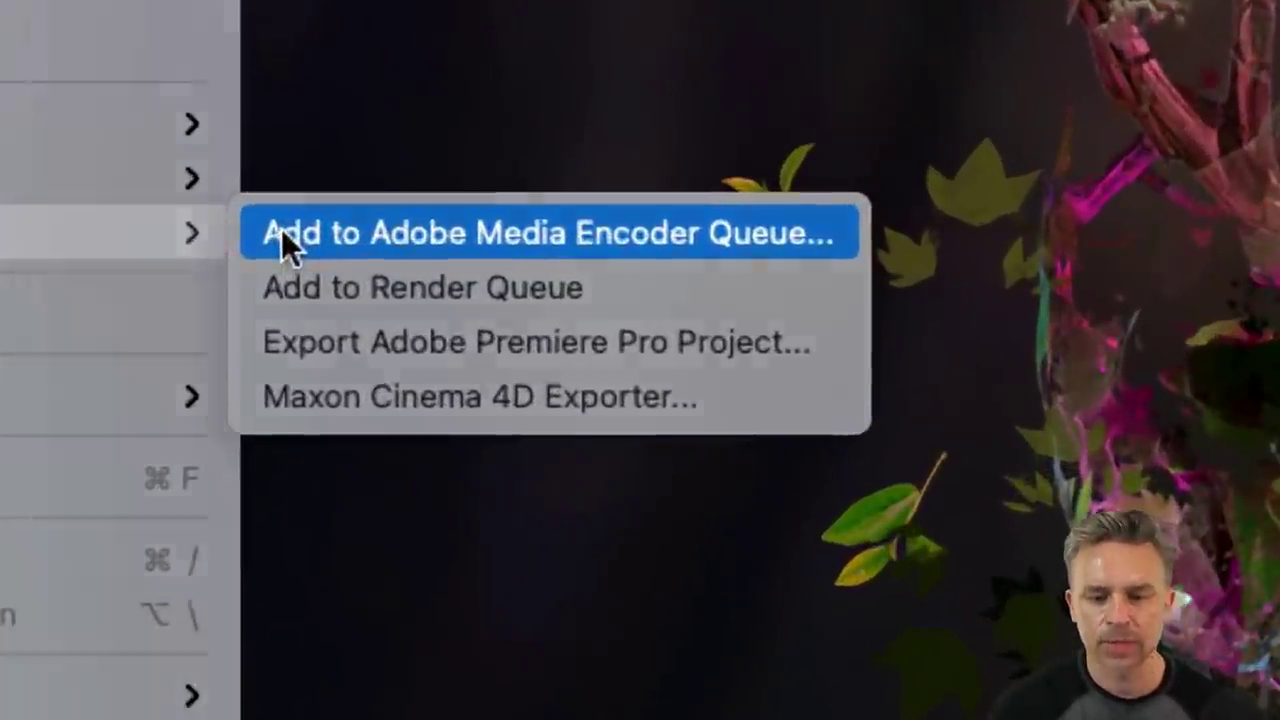
left_click(283, 233)
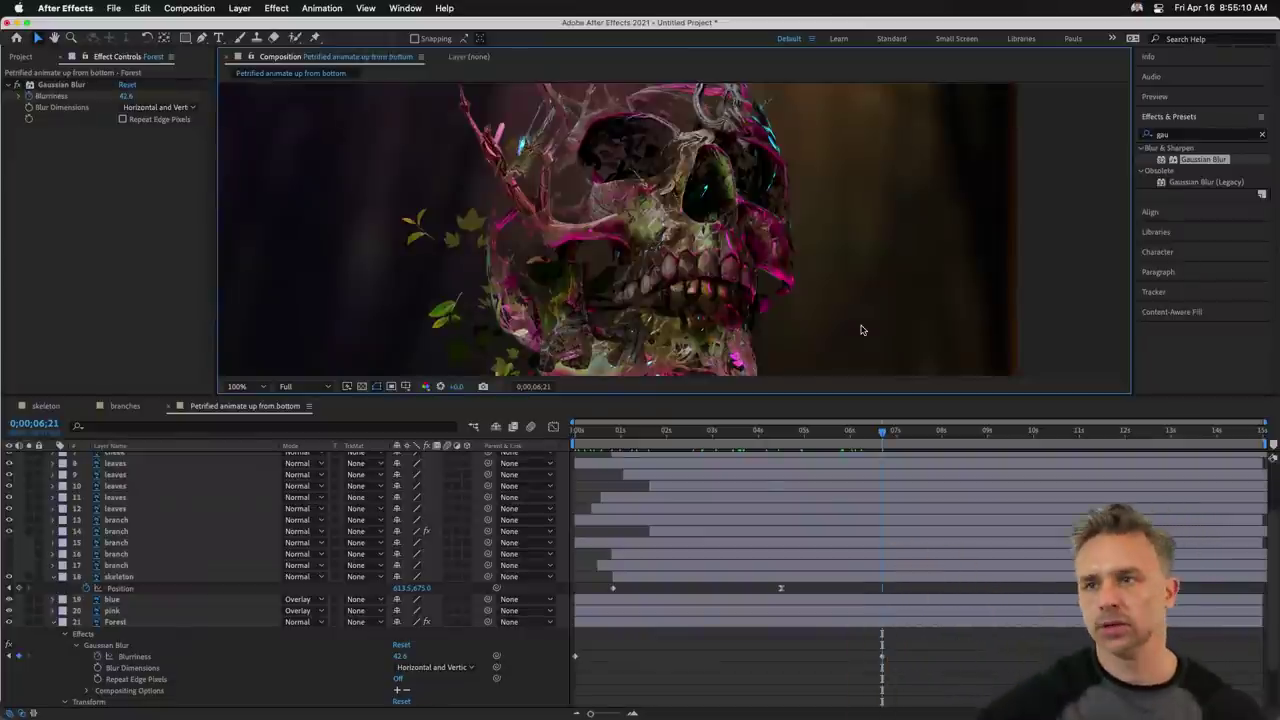
mouse_move(830, 712)
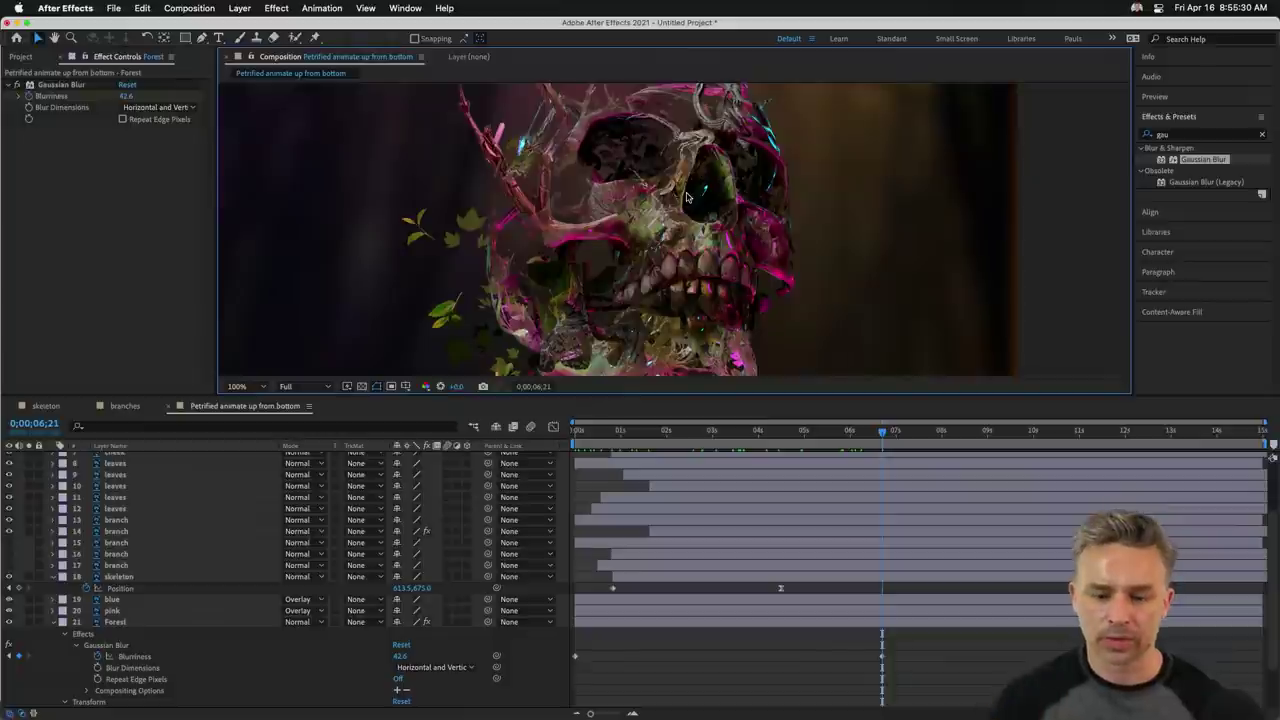
Collapse the Petrified Layers folder in the project and create a new composition from Petrified animate up from bottom.
left_click(81, 157)
left_click(20, 57)
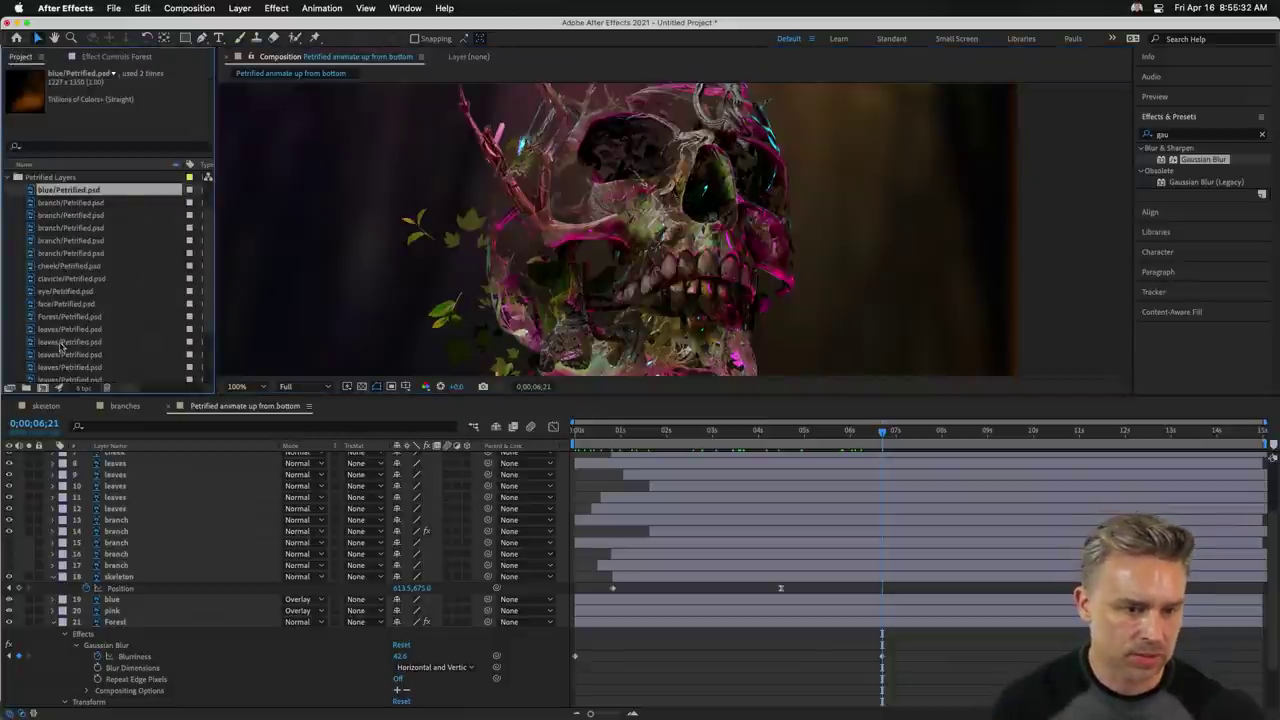
left_click(7, 178)
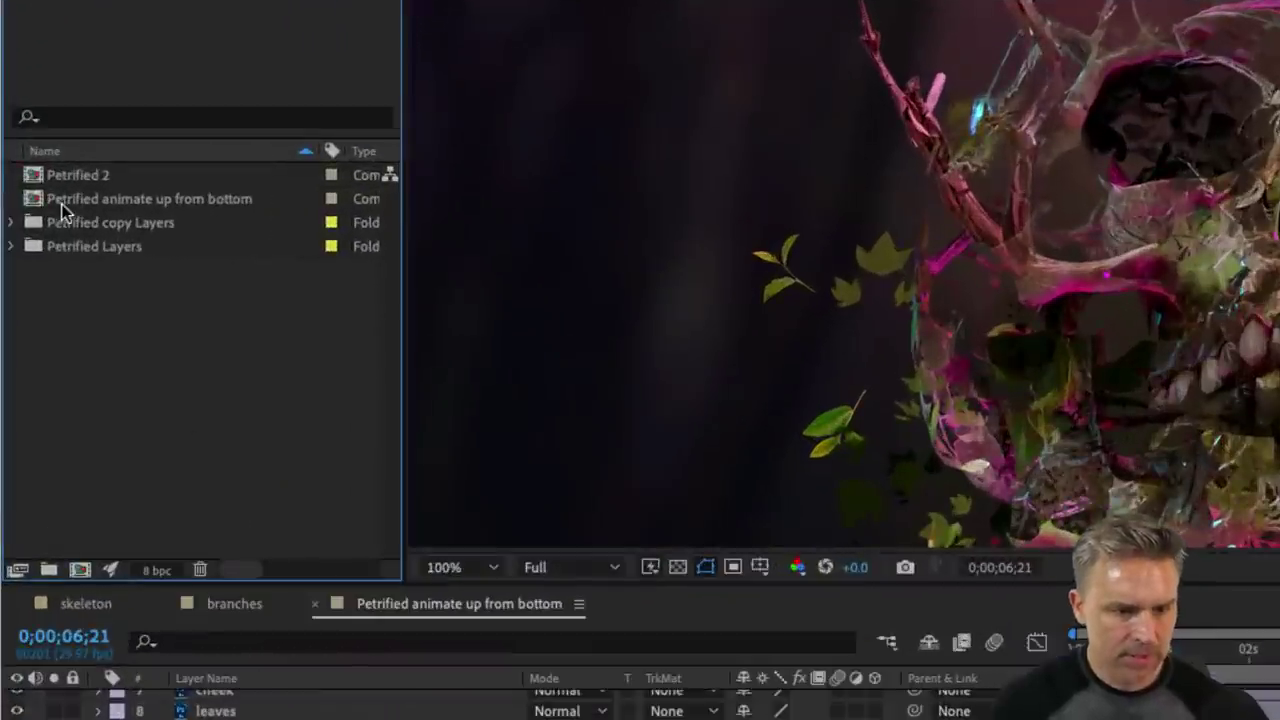
left_click(18, 190)
right_click(18, 190)
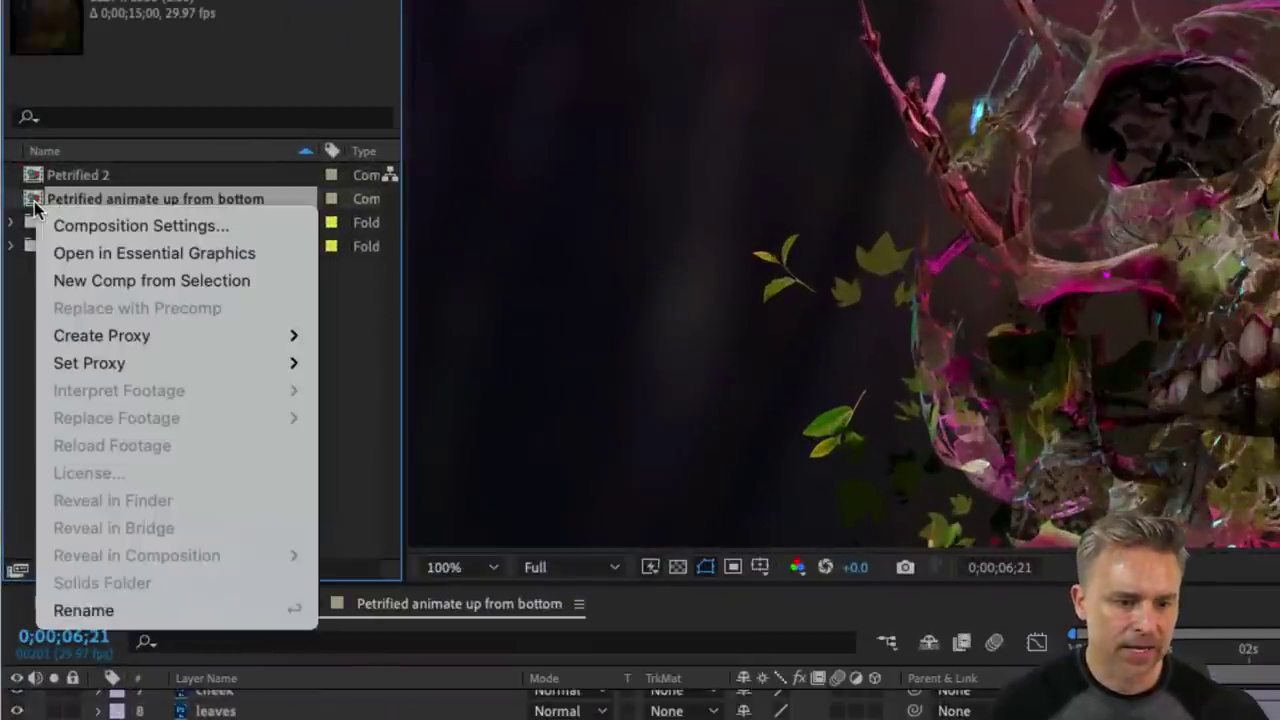
left_click(76, 284)
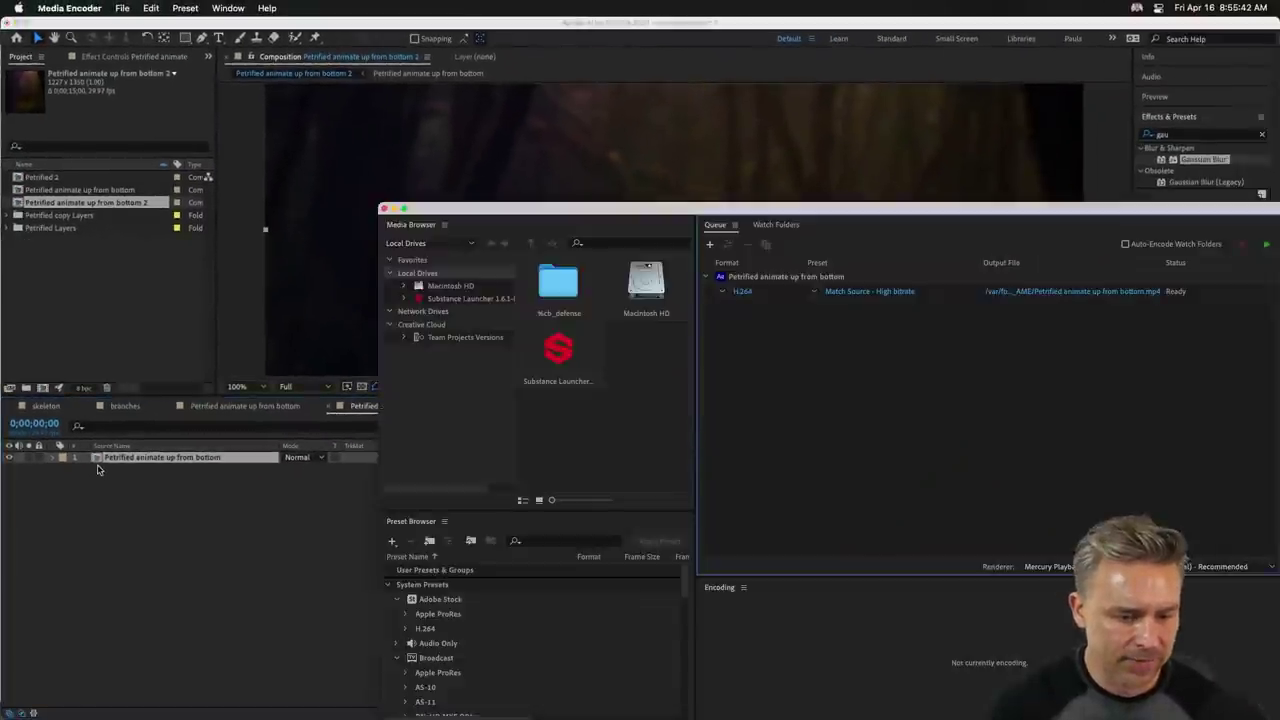
Close the Media Encoder window and fit the new composition in the viewer.
left_click_drag(501, 213, 347, 137)
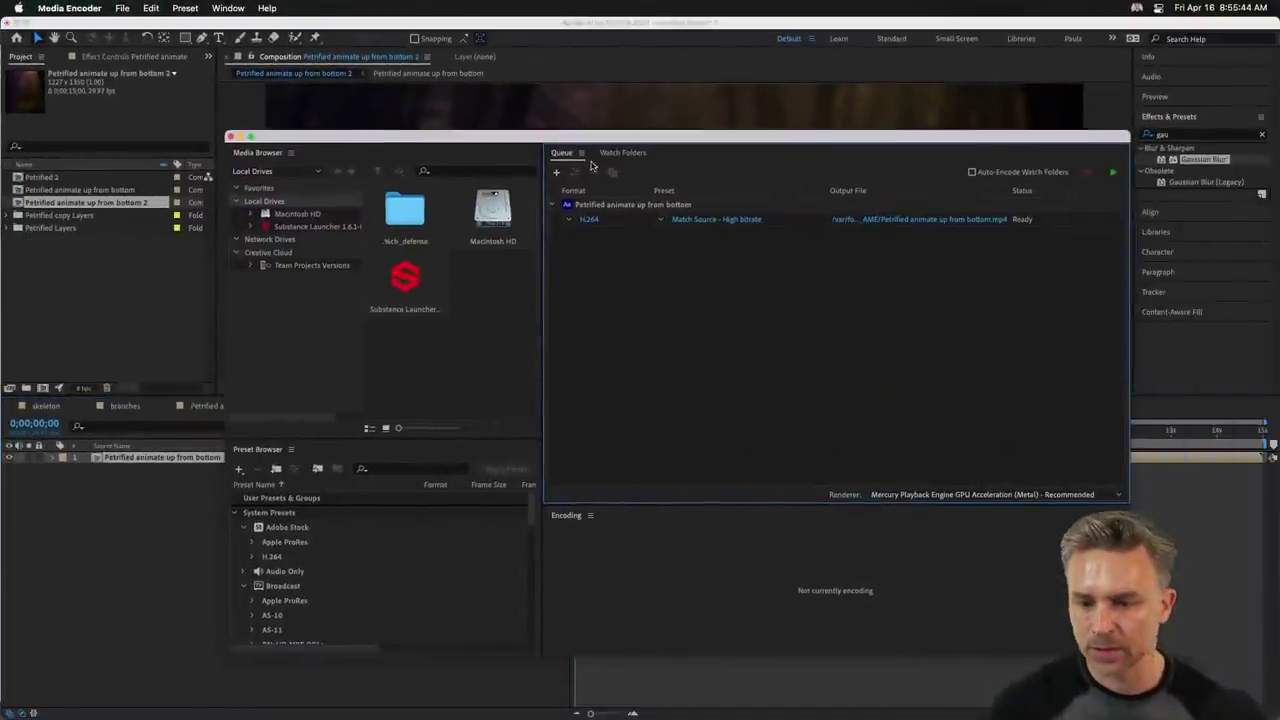
left_click(230, 137)
left_click(238, 386)
left_click(245, 612)
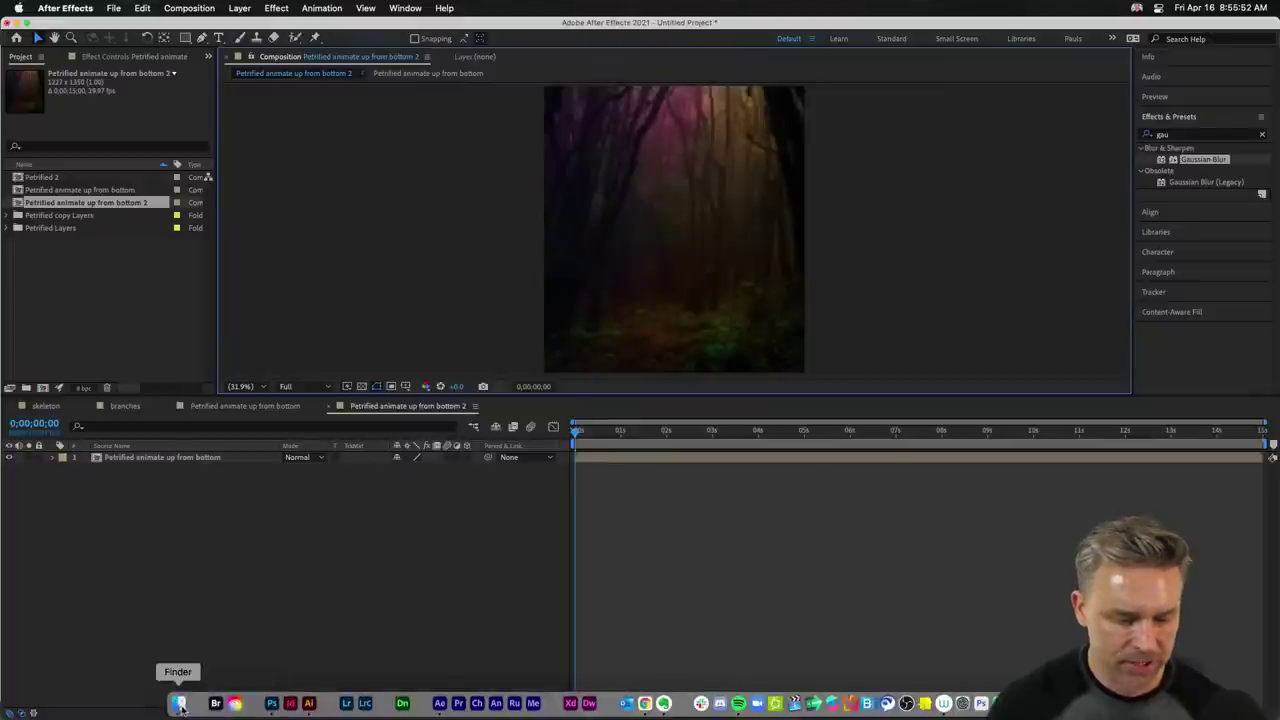
Import light-leak-grain-x1.mov from the Petrified folder in Finder into the After Effects project.
left_click(180, 708)
left_click_drag(590, 180, 740, 262)
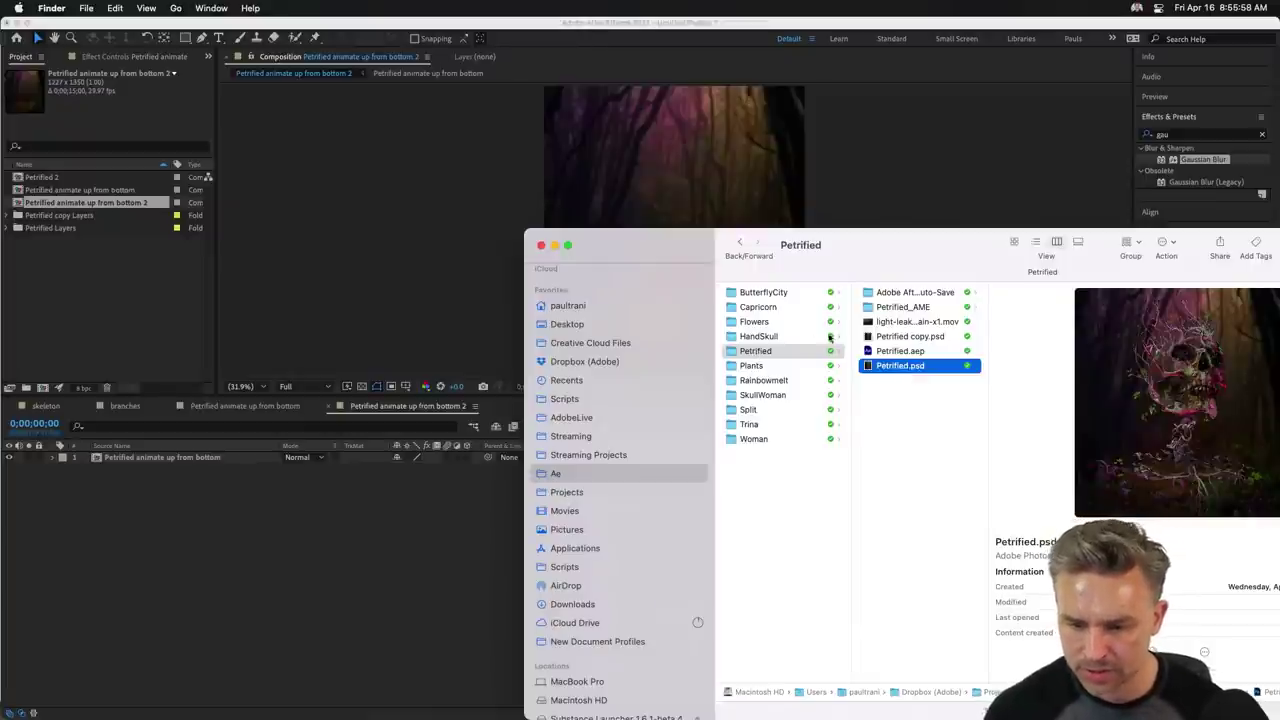
left_click(868, 322)
left_click_drag(870, 324, 105, 297)
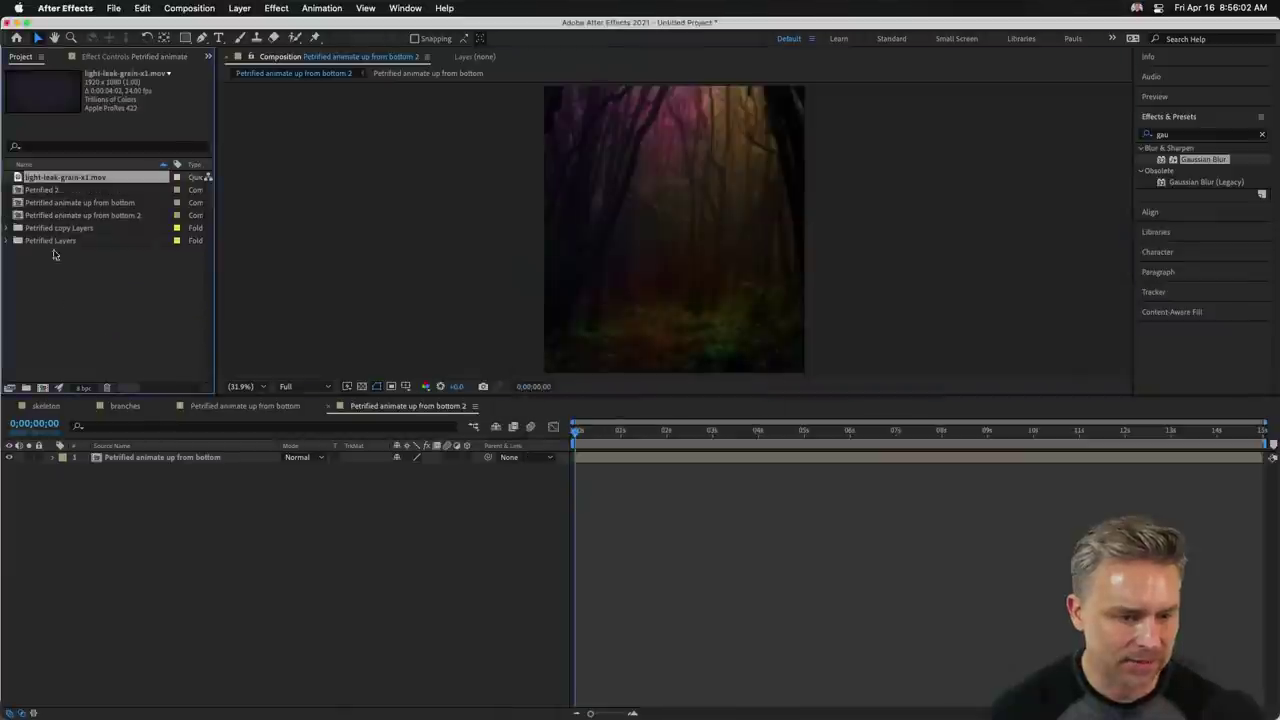
Place light-leak-grain-x1.mov above the nested composition layer, rotate it 90°, and enlarge it to cover the frame.
left_click_drag(28, 175, 125, 460)
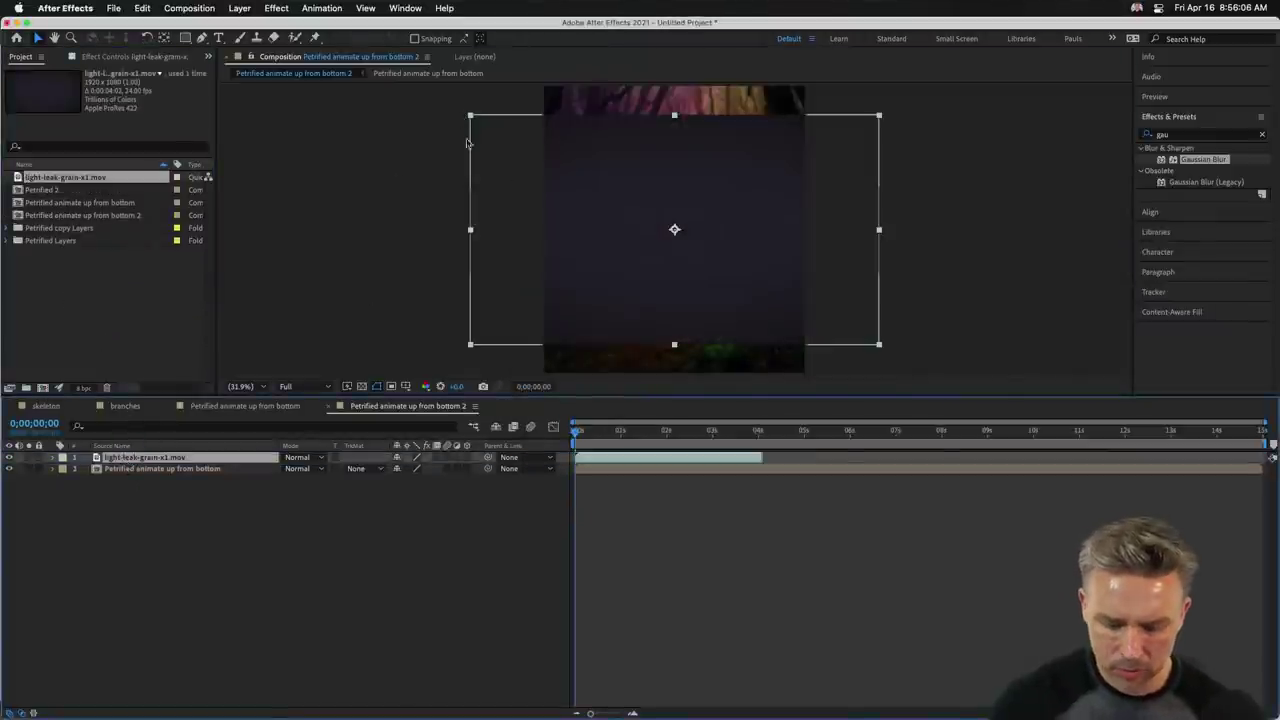
key("r")
left_click(408, 469)
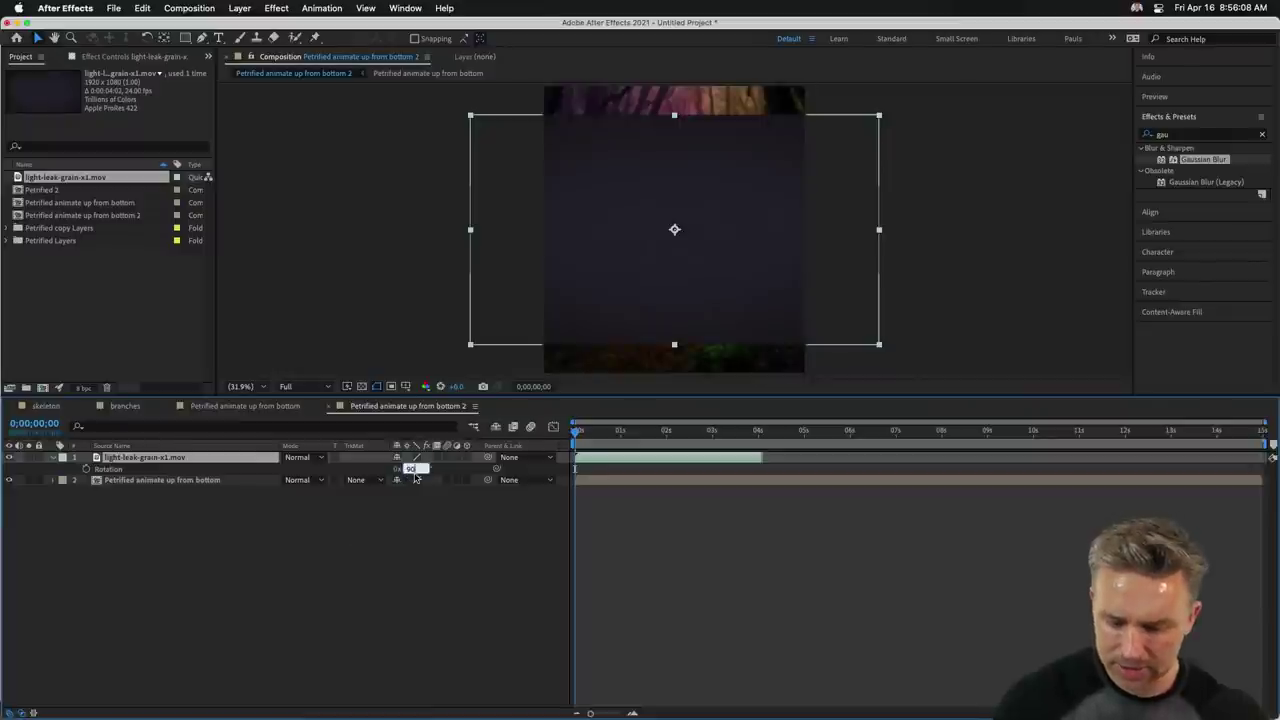
type("90")
key("Return")
left_click_drag(558, 230, 532, 229)
Set the light-leak layer's blending mode to Lighten and preview it, stopping at 0;00;01;26 in an enlarged viewer.
left_click(297, 457)
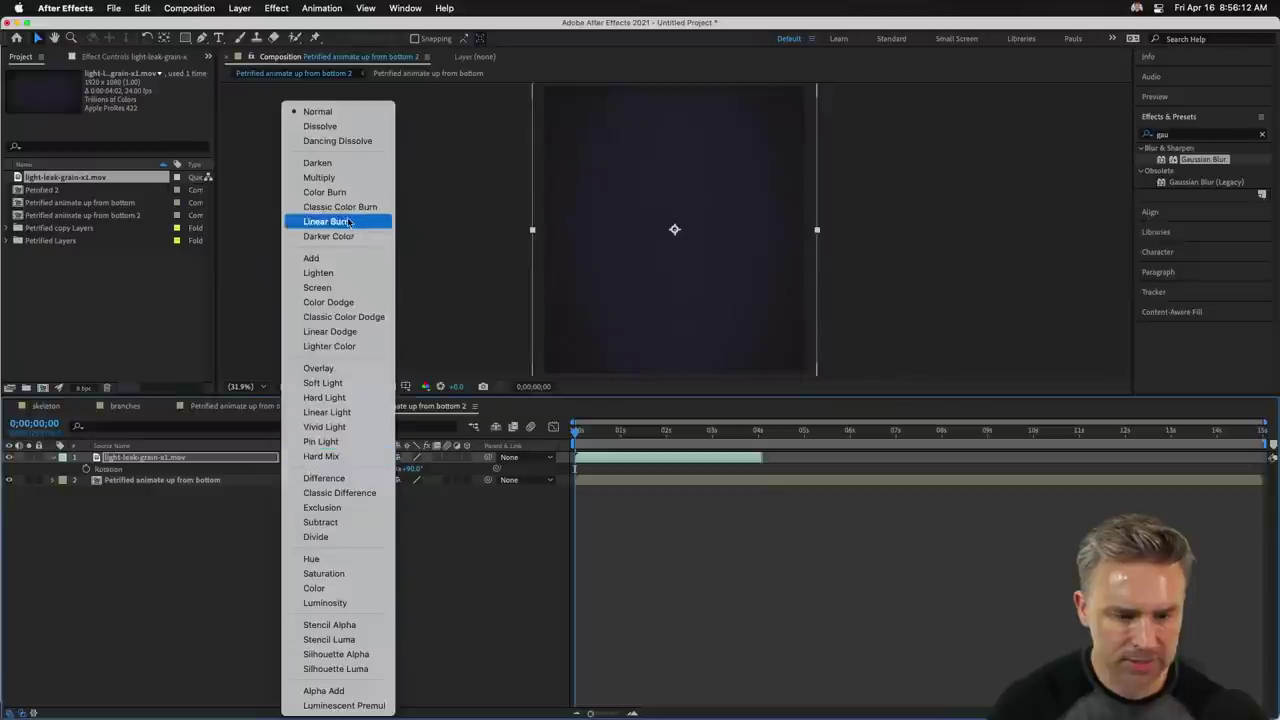
left_click(338, 273)
key("space")
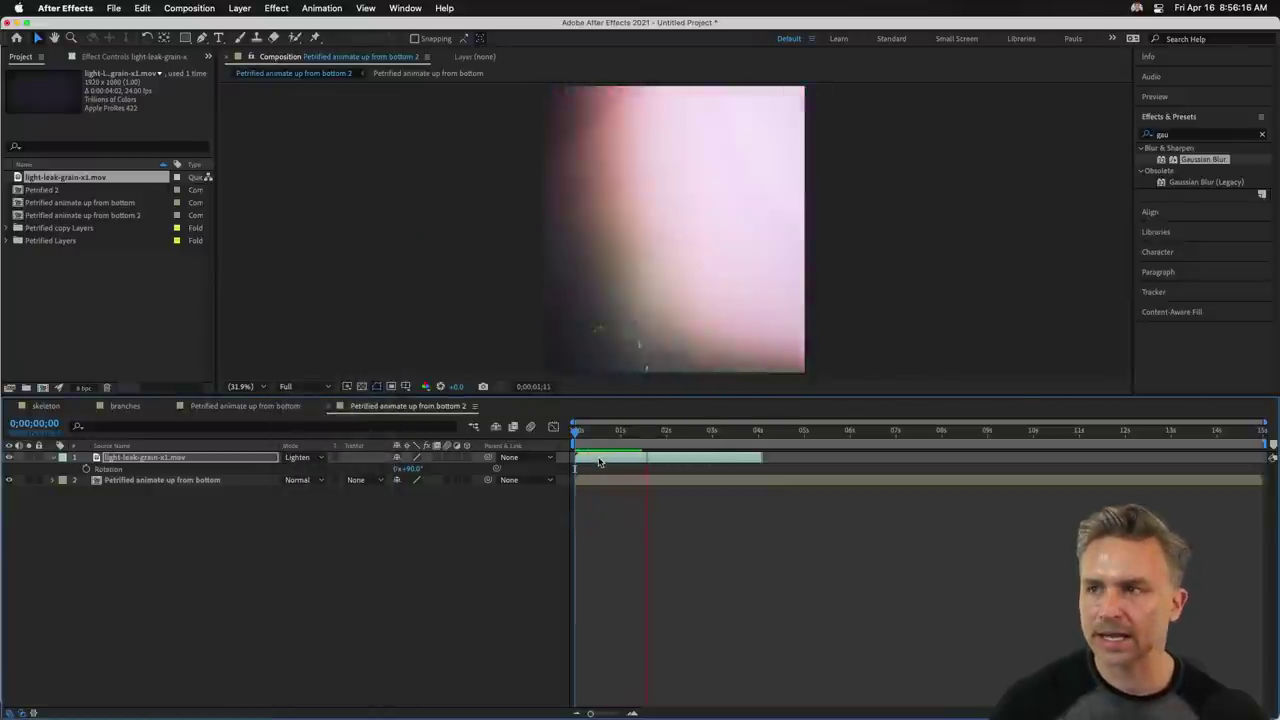
key("space")
left_click_drag(459, 393, 470, 540)
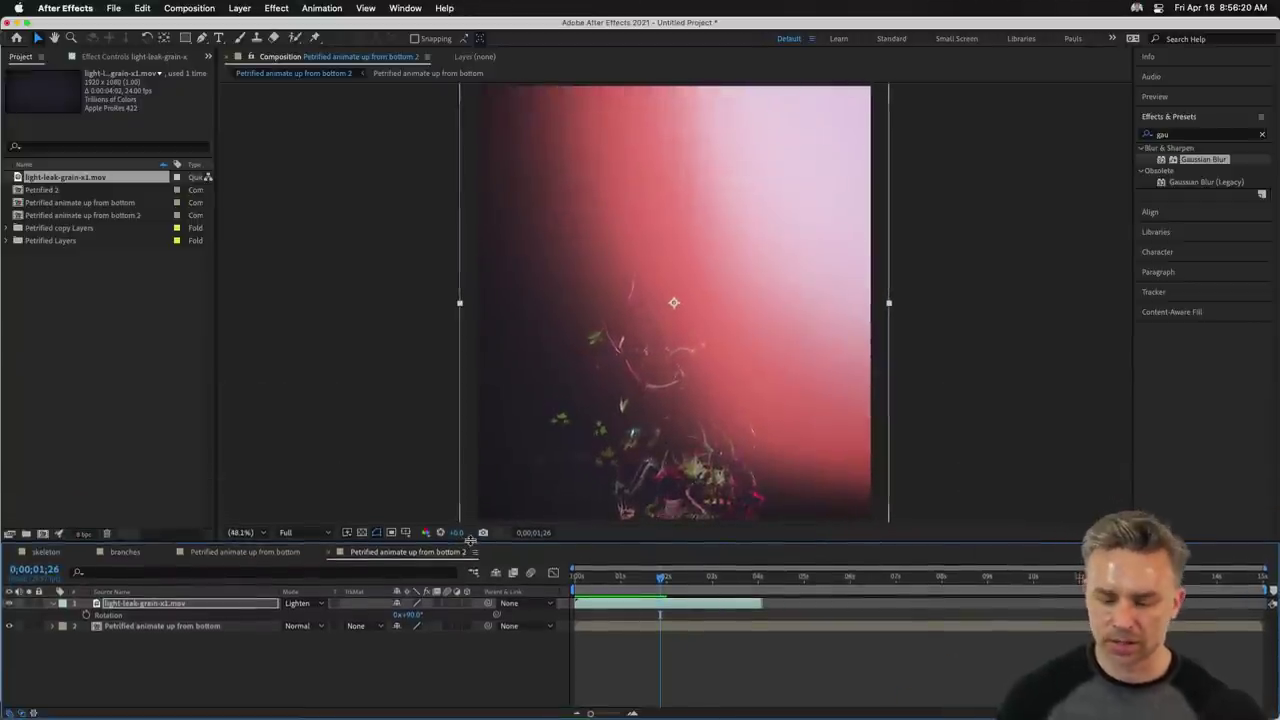